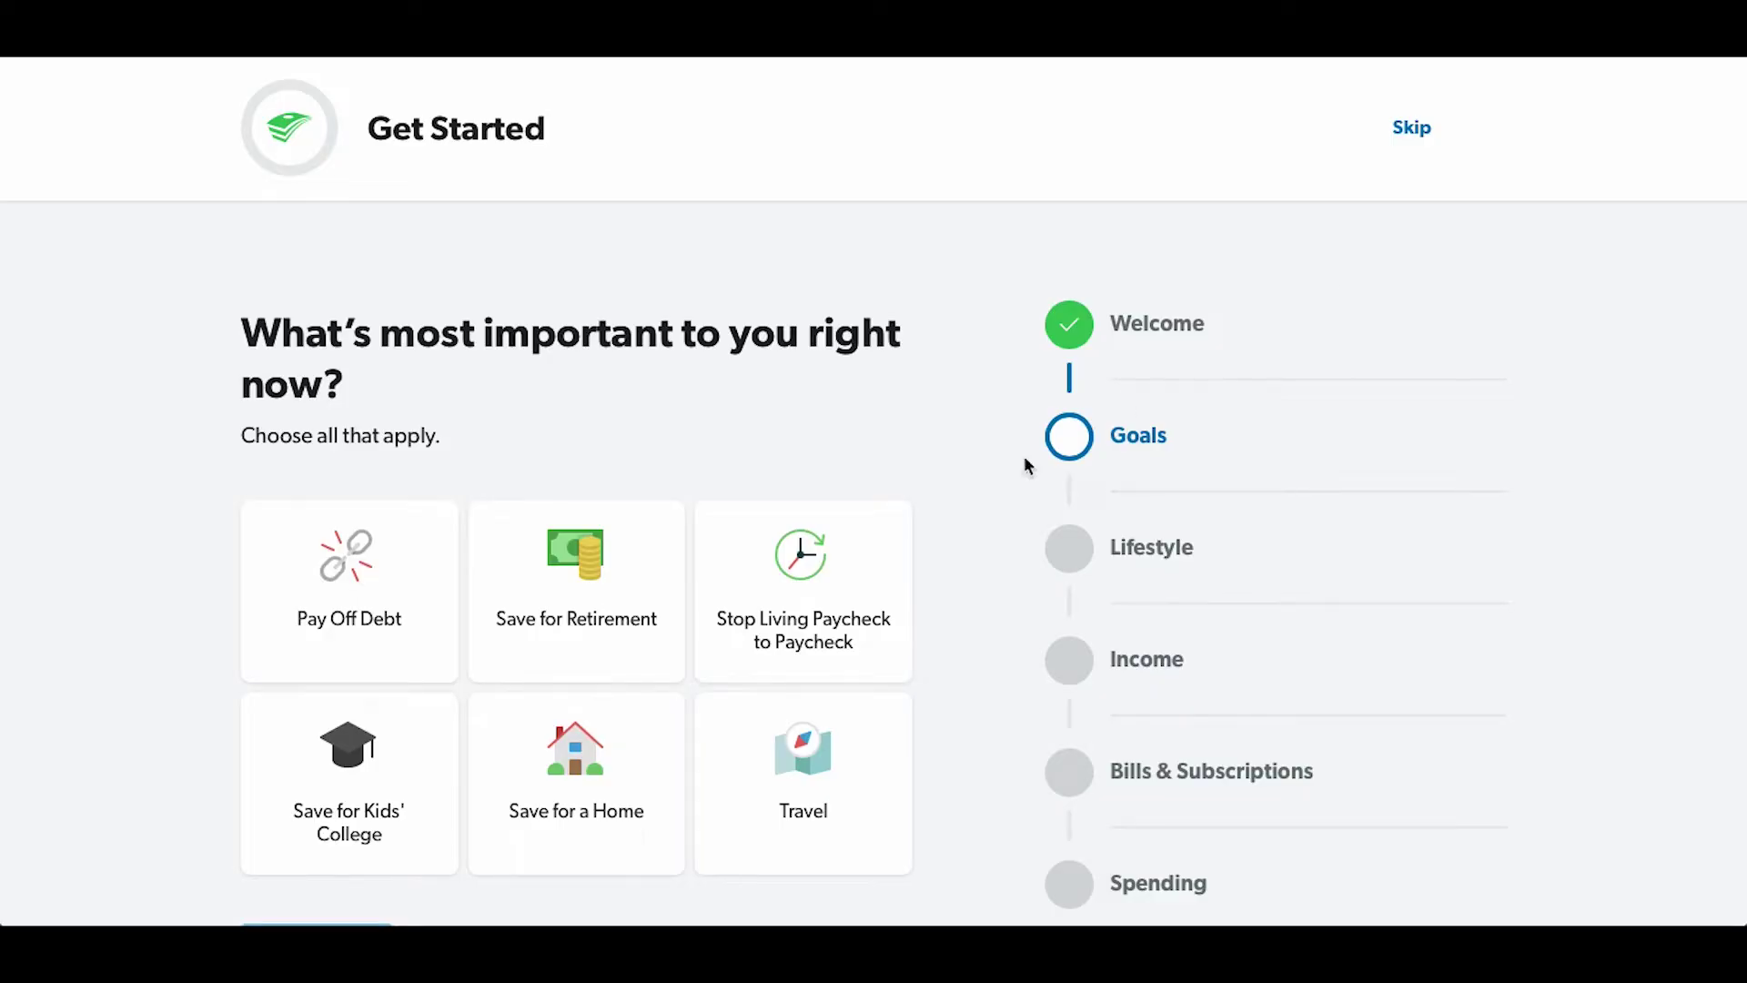
- Choose Stop Living Paycheck to Paycheck as the most important goal and continue to the lifestyle questions
scroll(784, 583, down, 2)
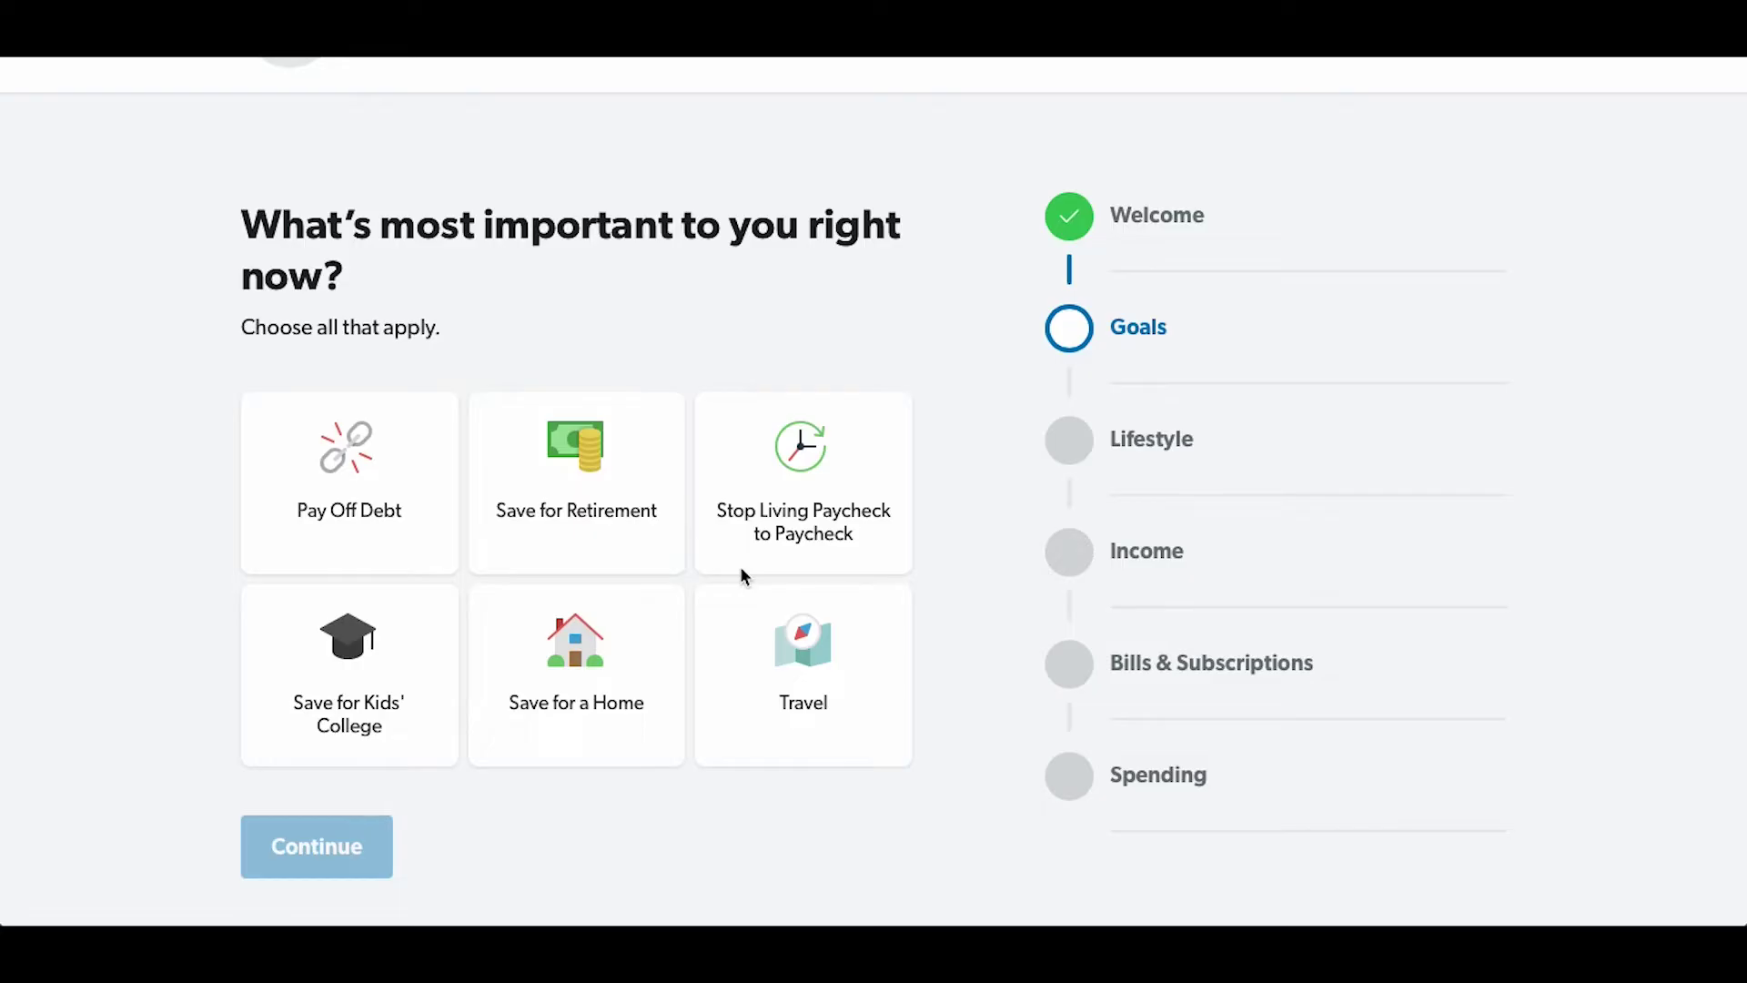
scroll(685, 526, up, 1)
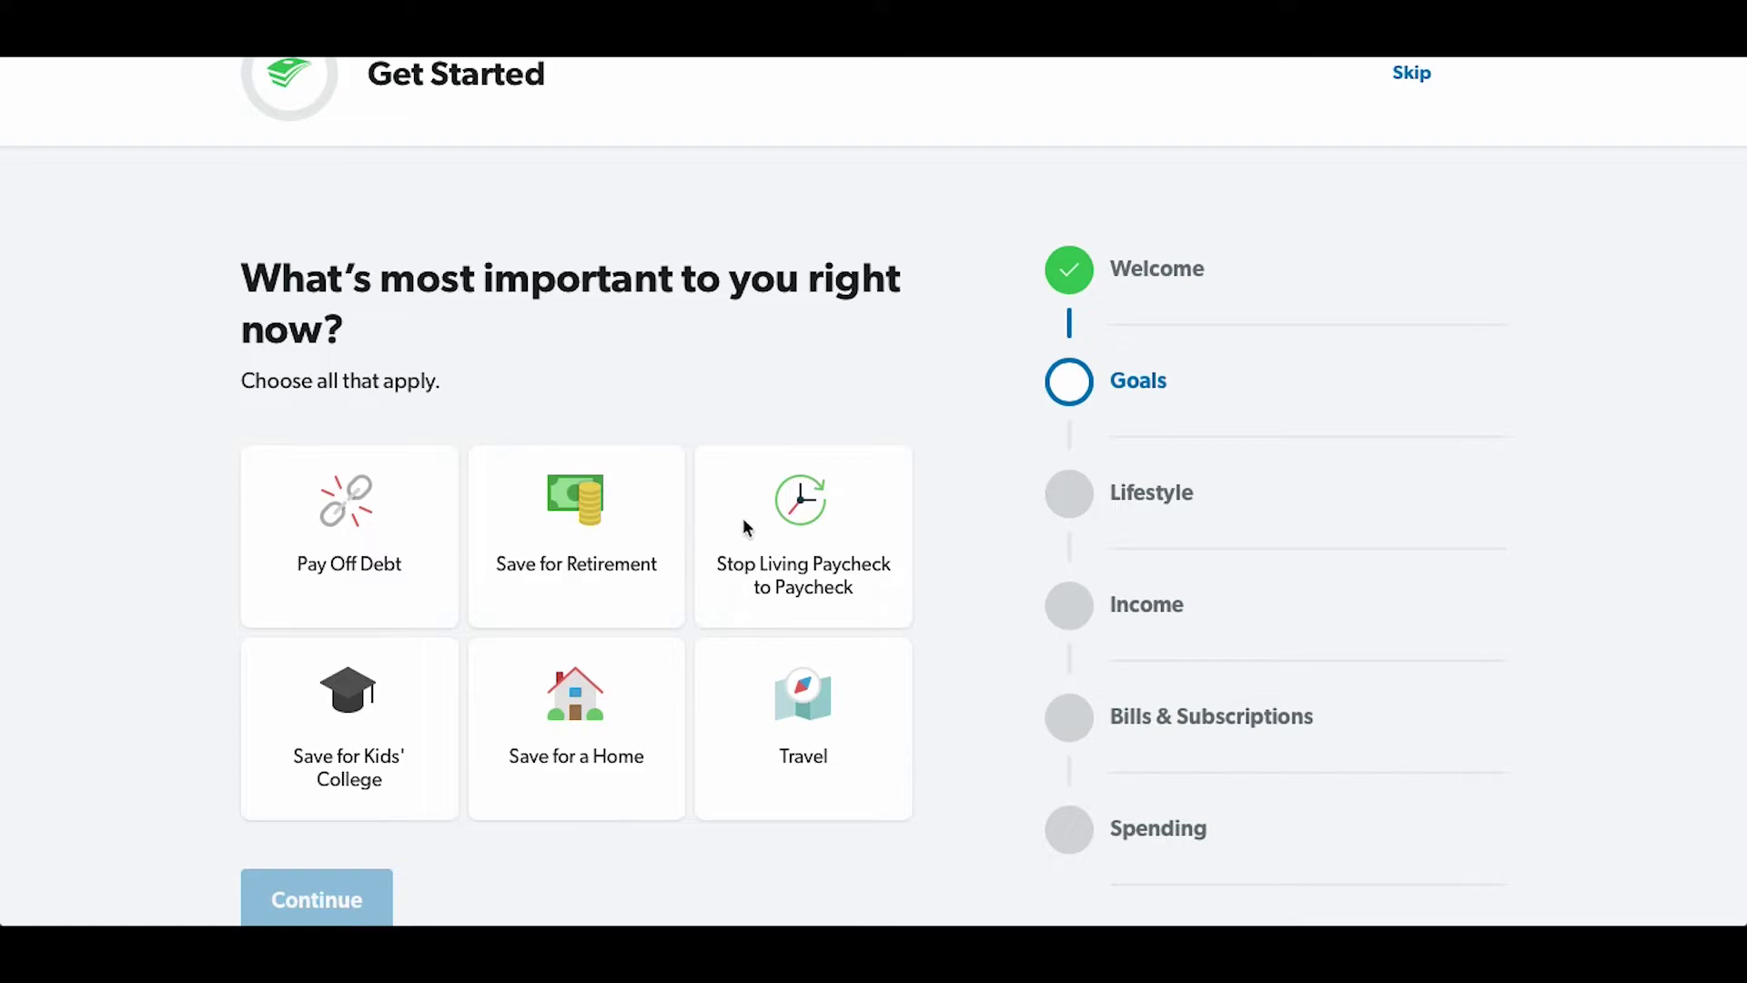
click(799, 501)
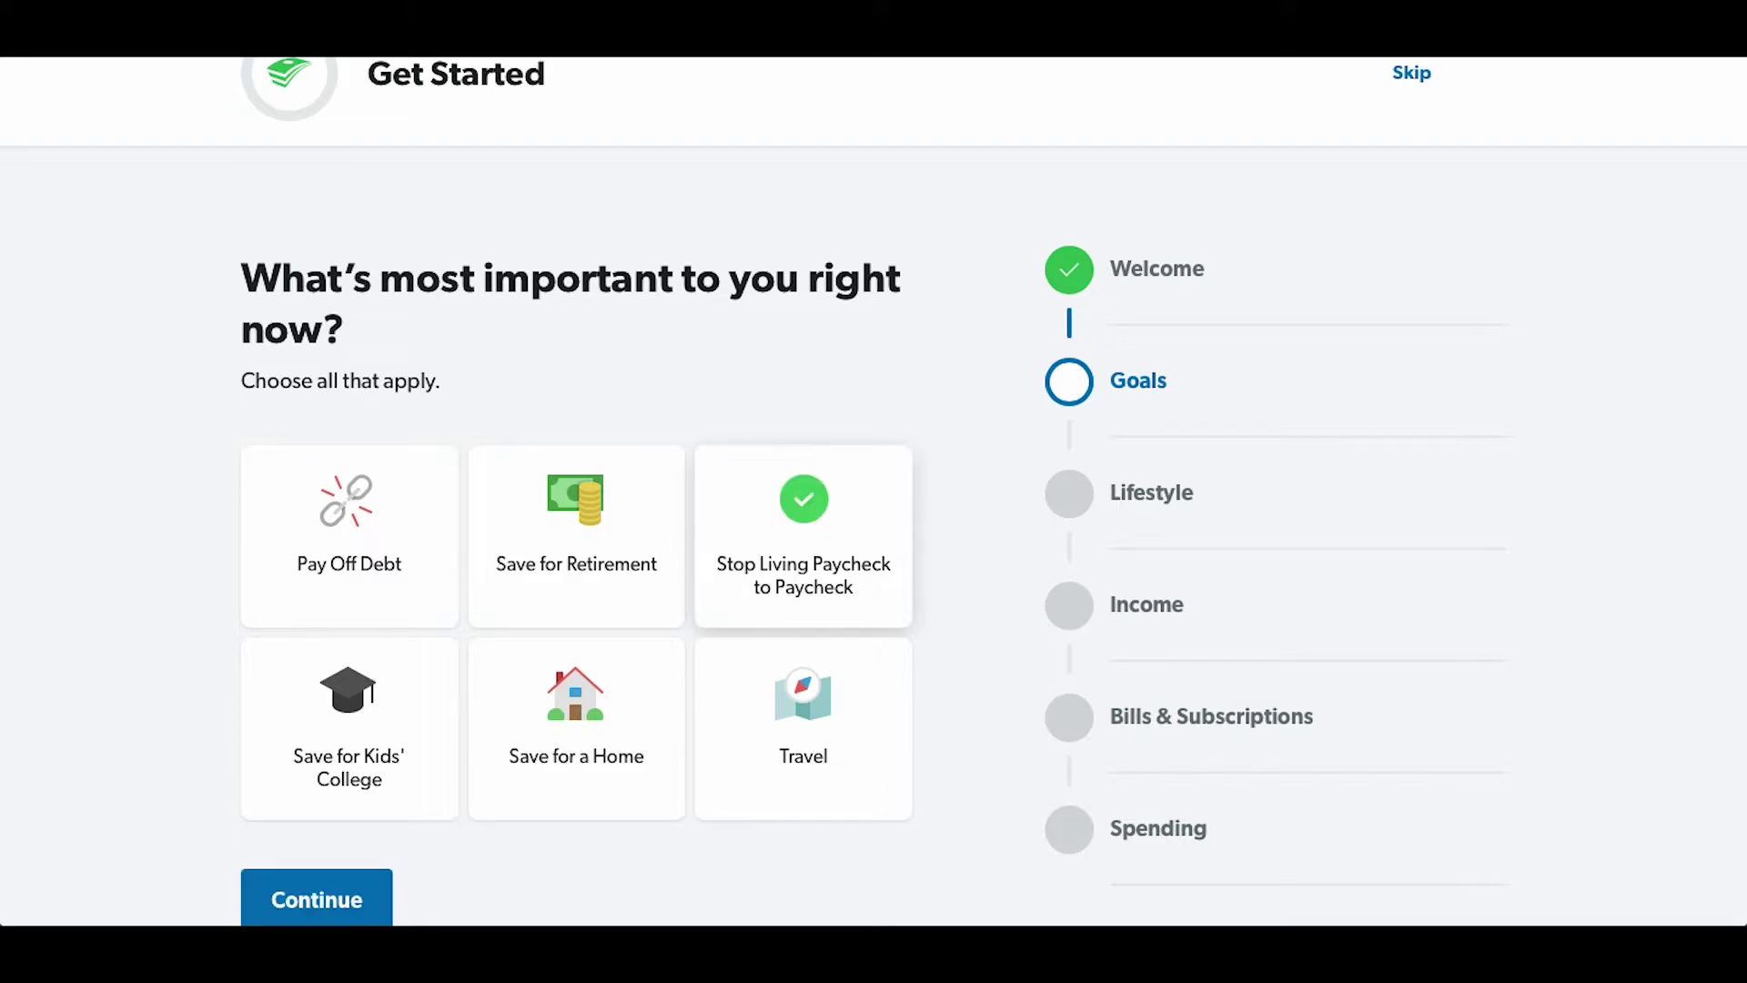
click(303, 894)
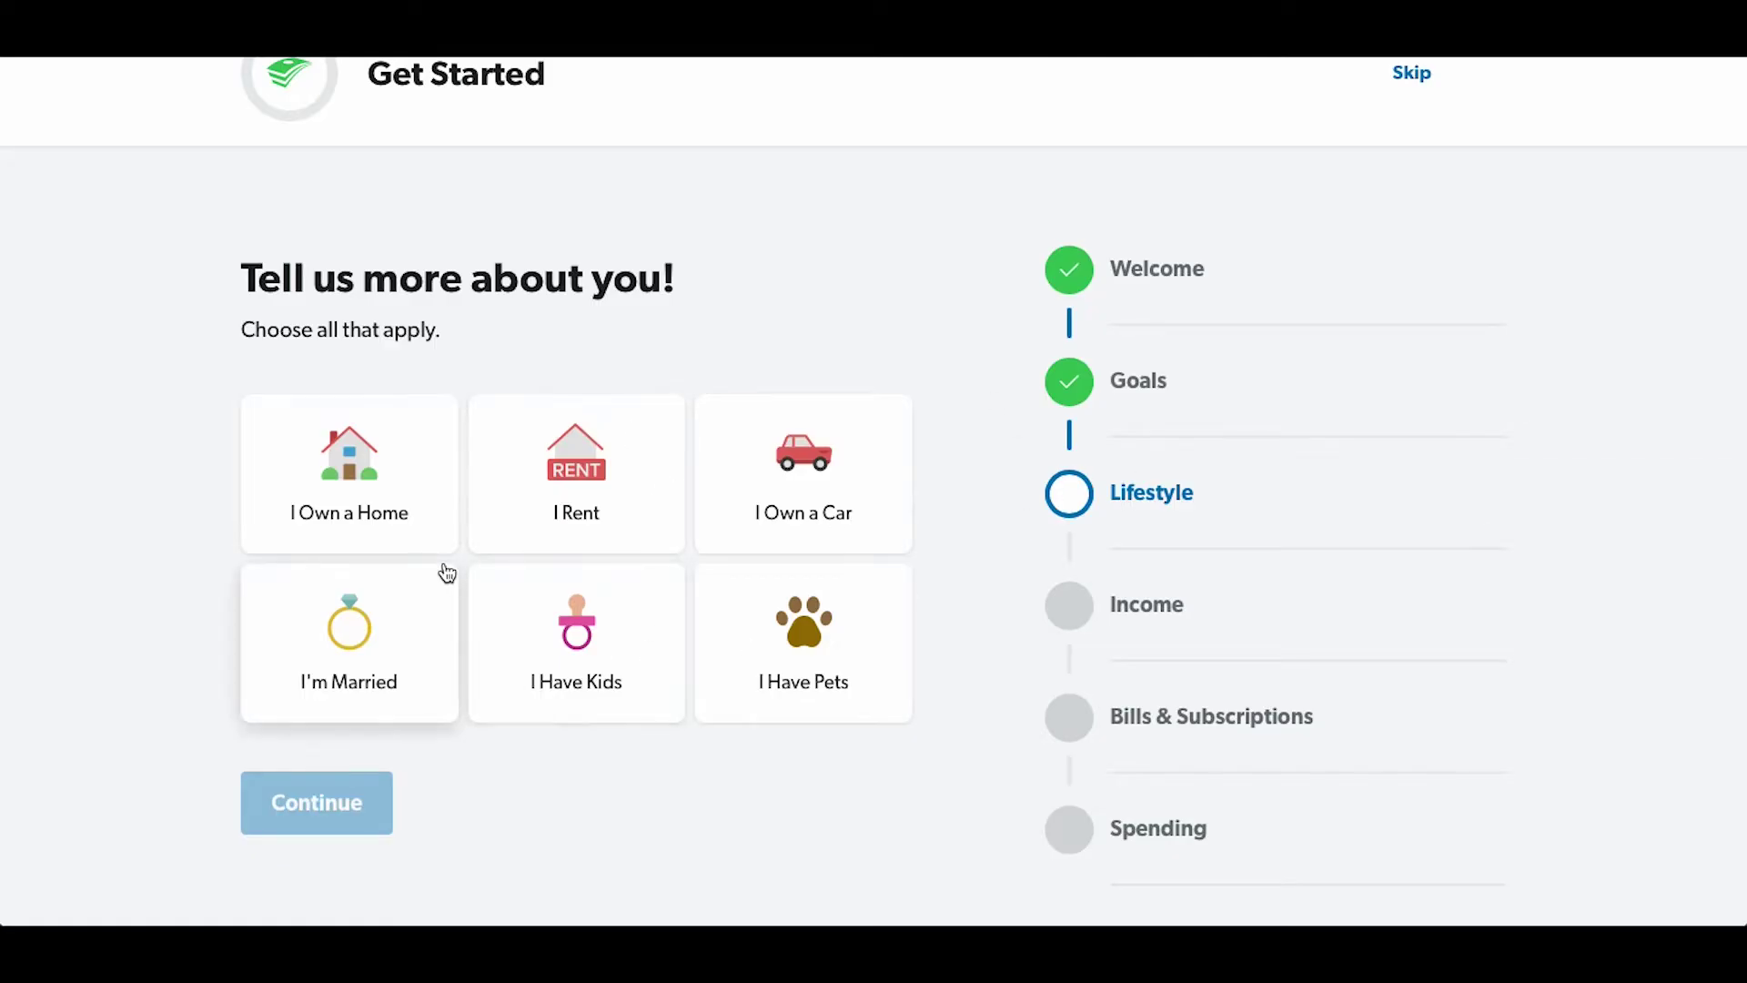
- Select the kids, pets, married, home owner and car owner options for the lifestyle question and submit them
click(652, 636)
click(769, 682)
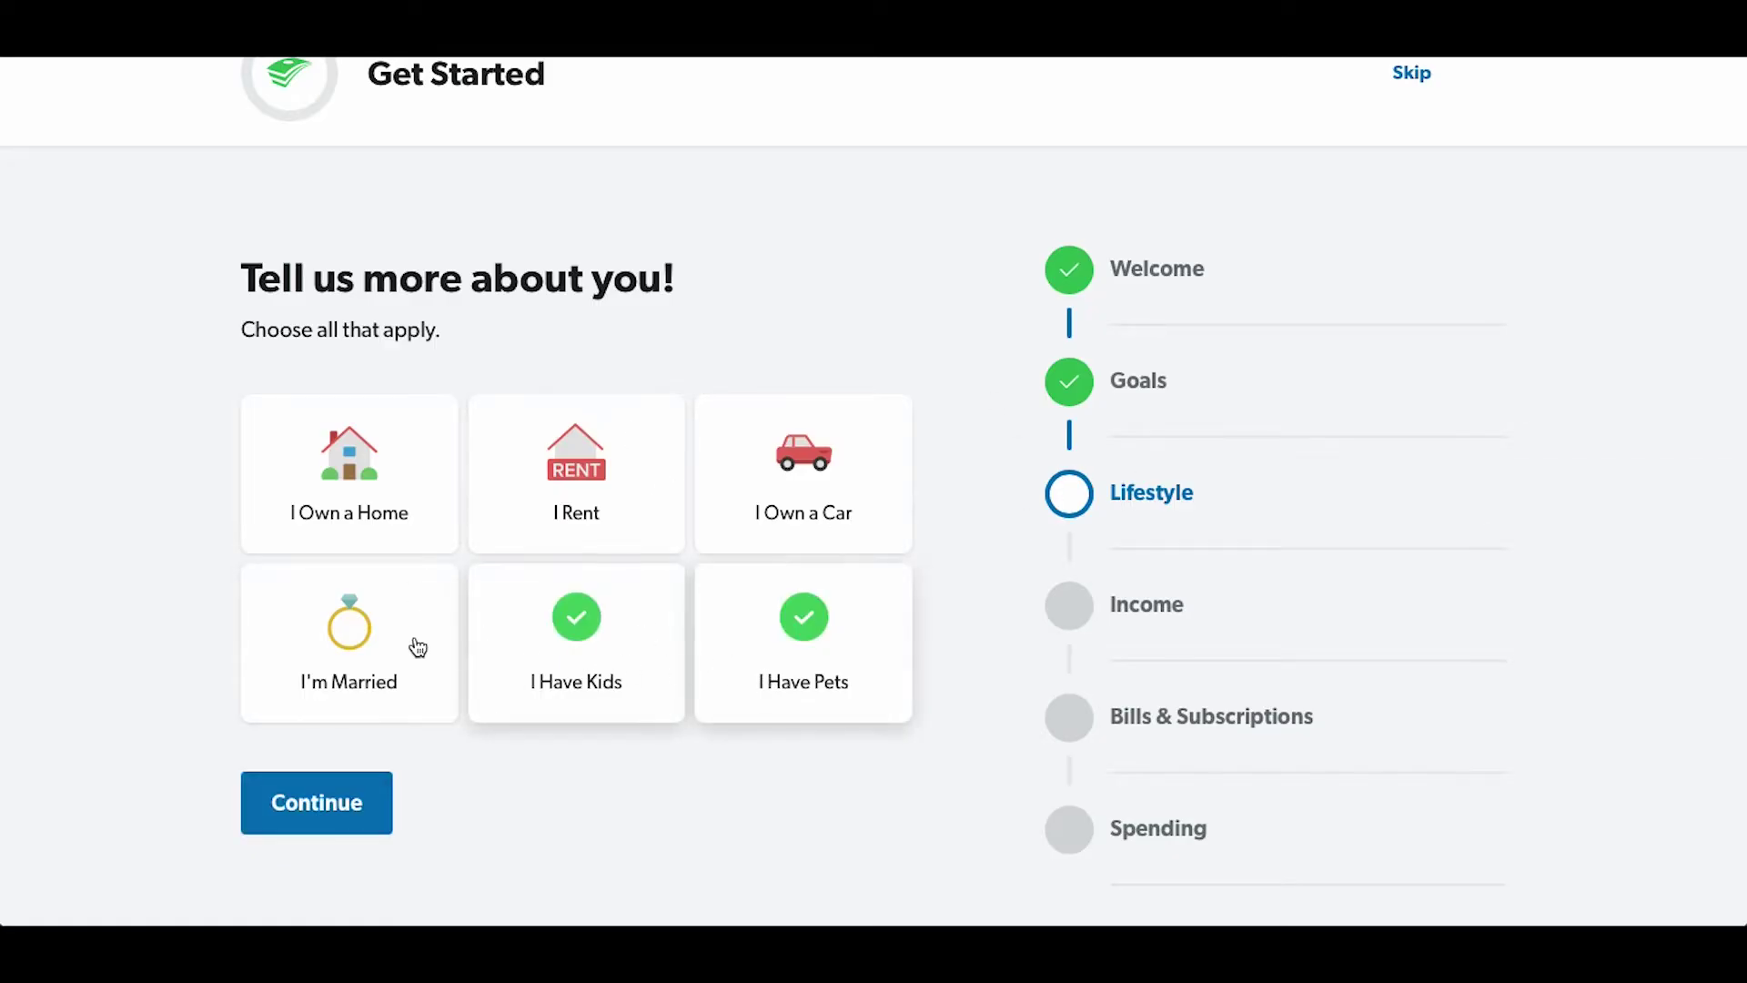
click(351, 628)
click(367, 487)
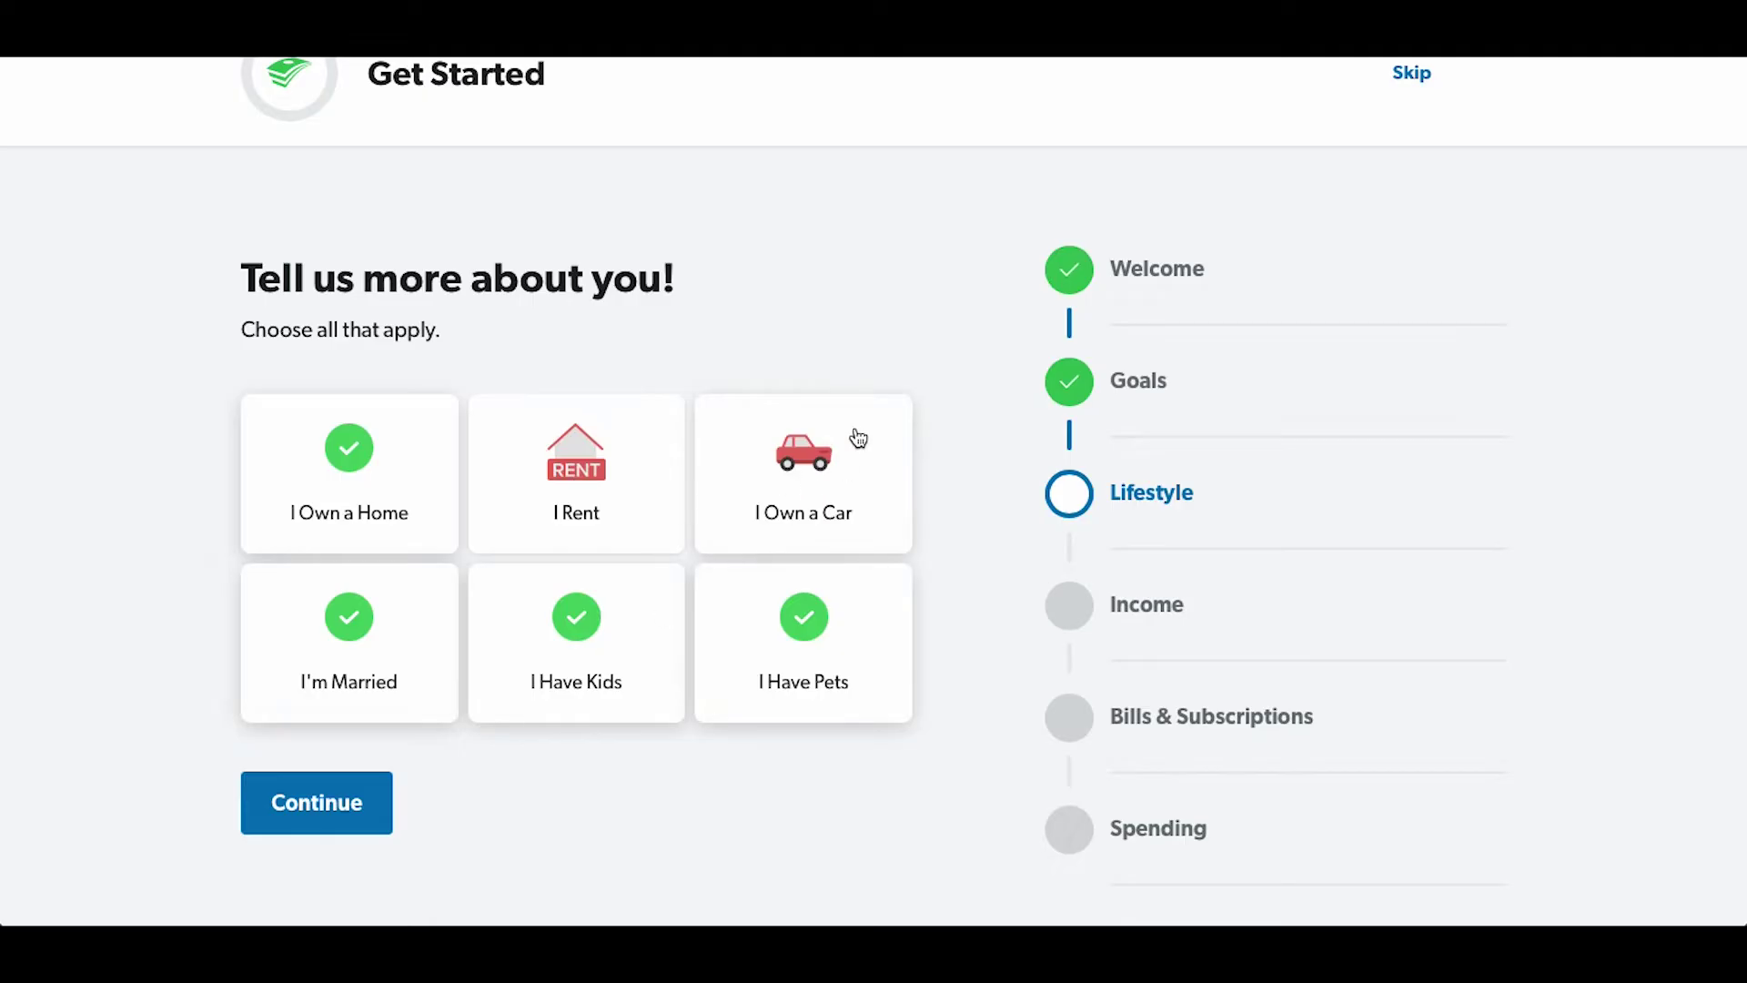
click(806, 470)
click(253, 798)
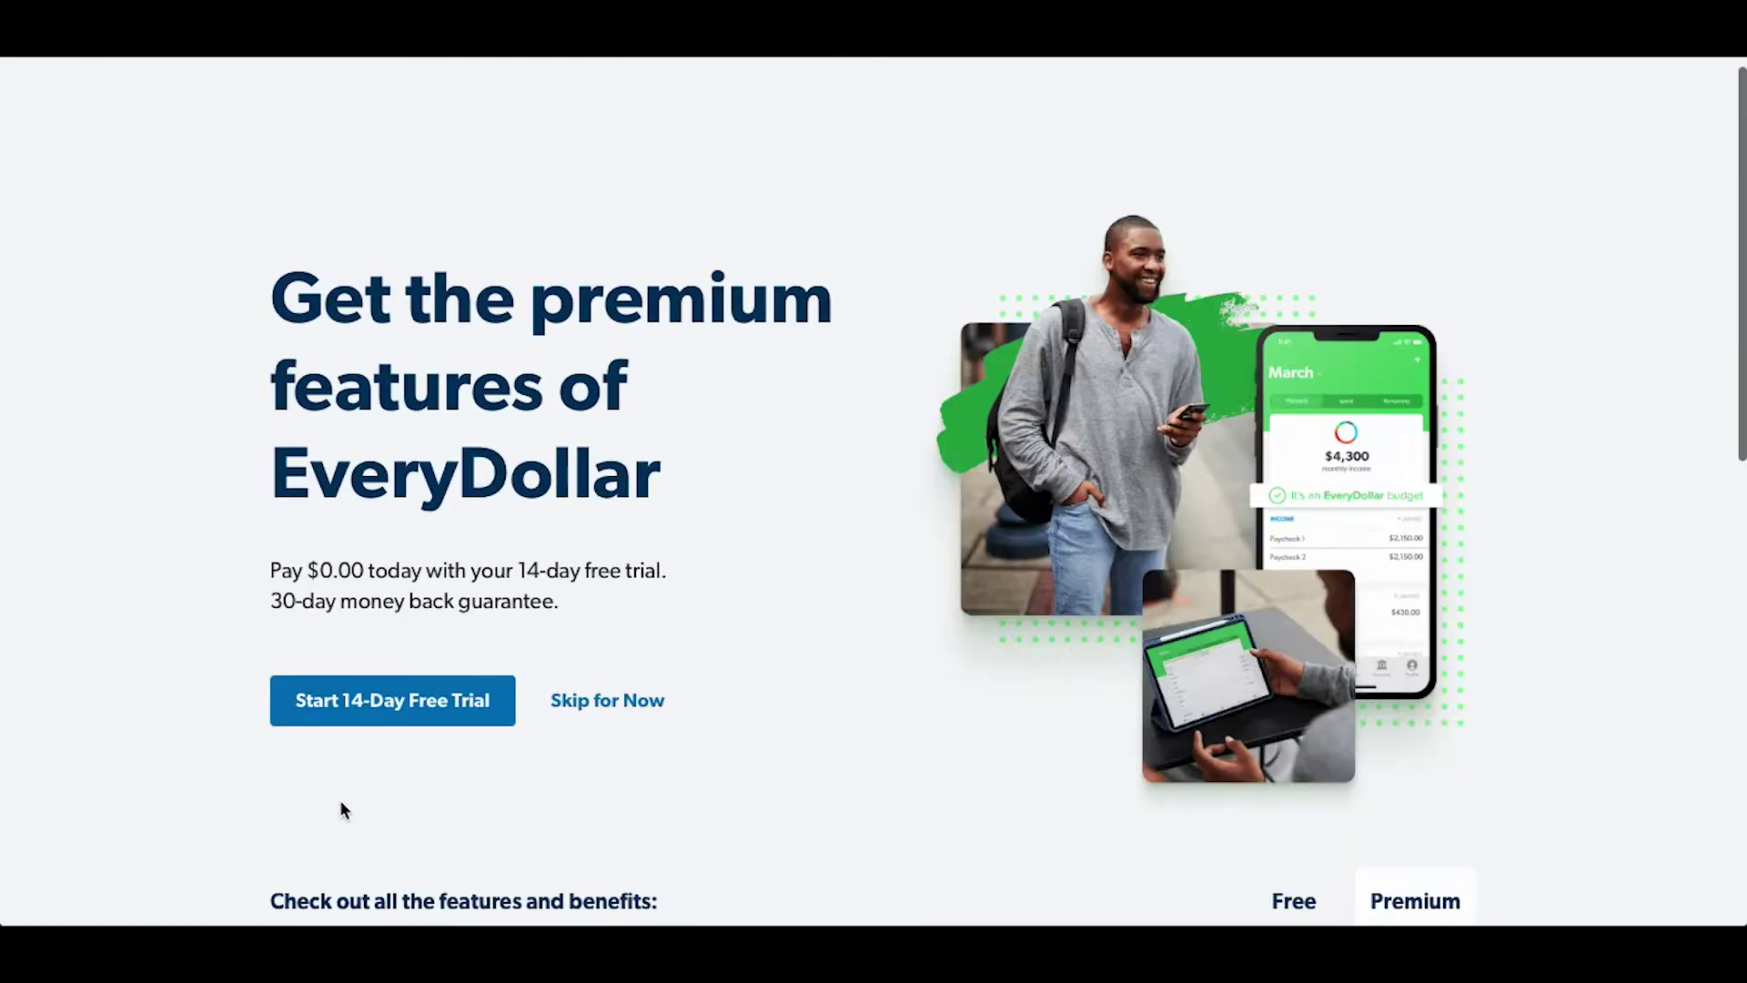
- Examine the comparison of free and premium features, including the premium price
scroll(655, 637, down, 2)
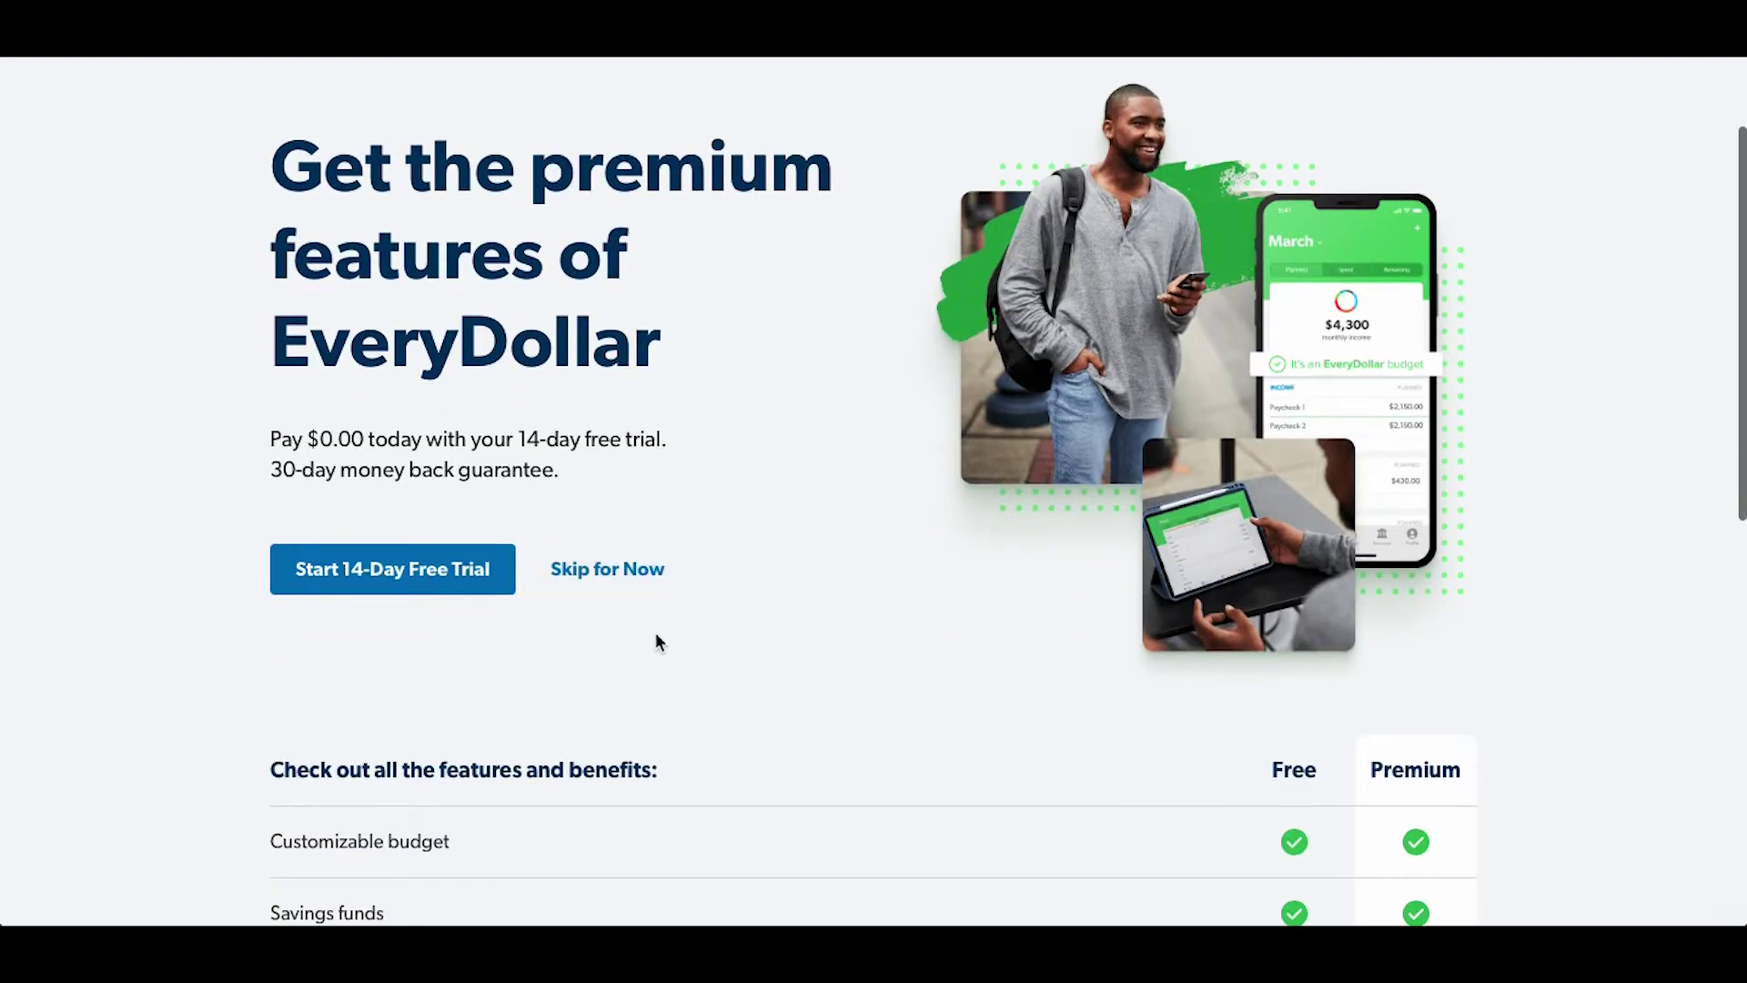
scroll(655, 637, up, 2)
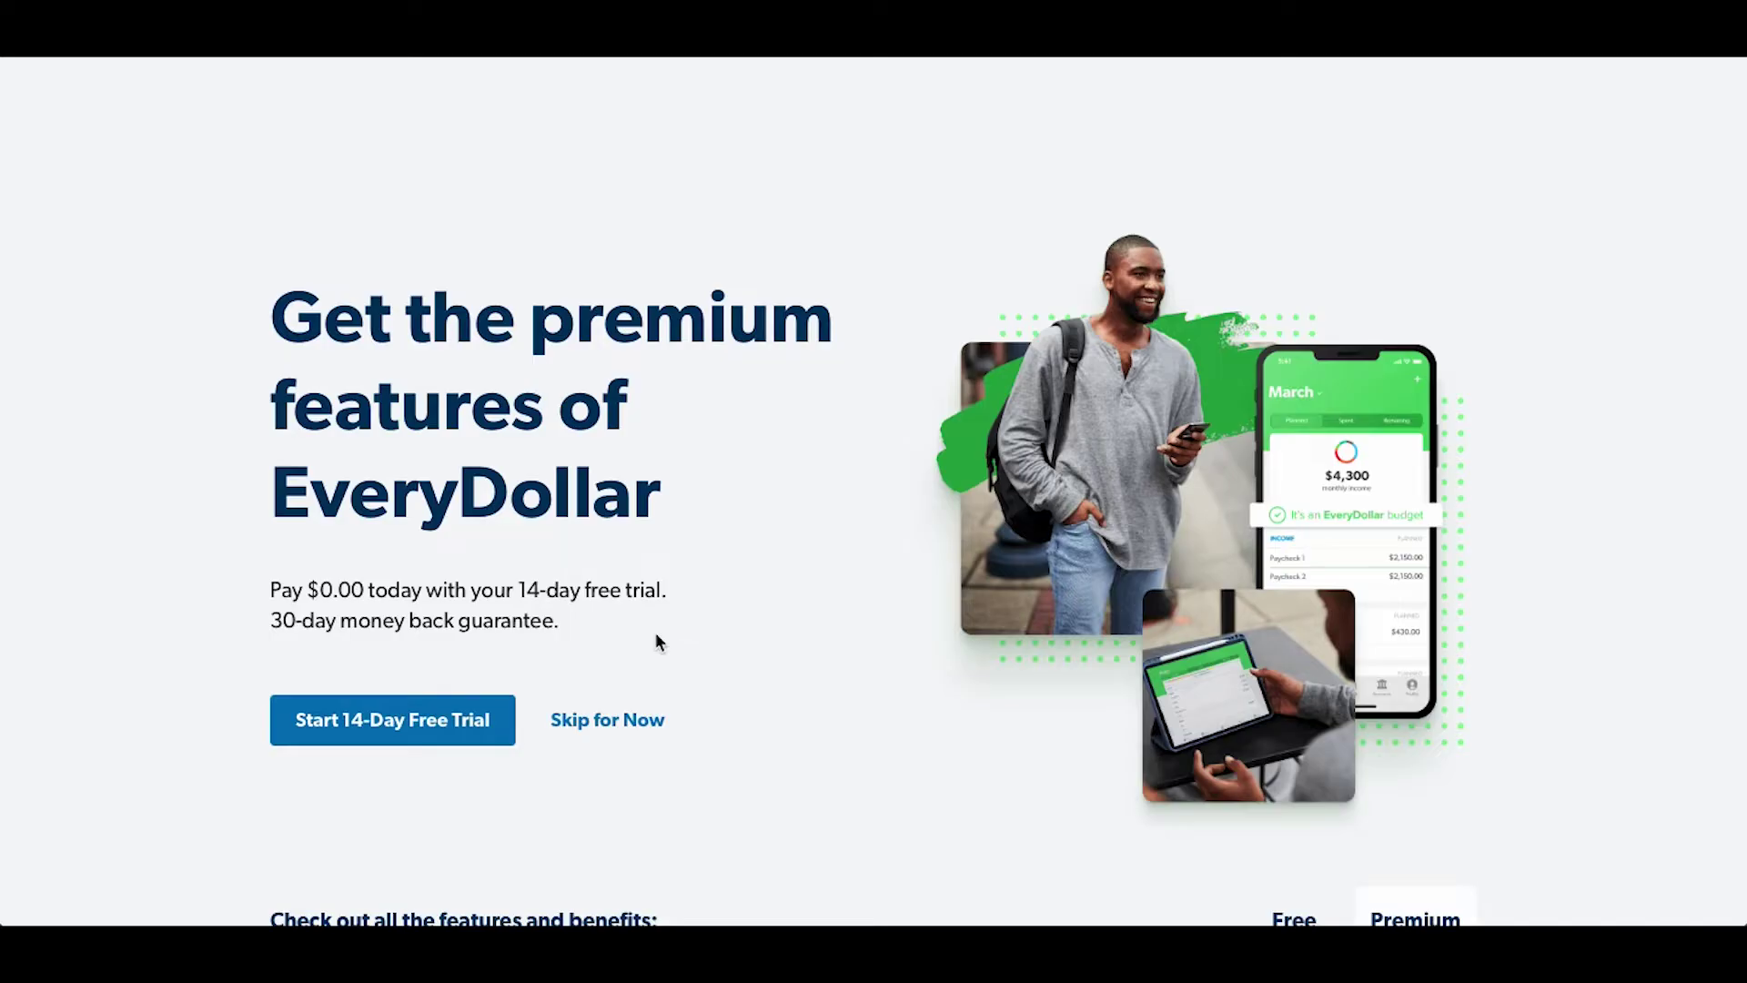
scroll(656, 640, down, 8)
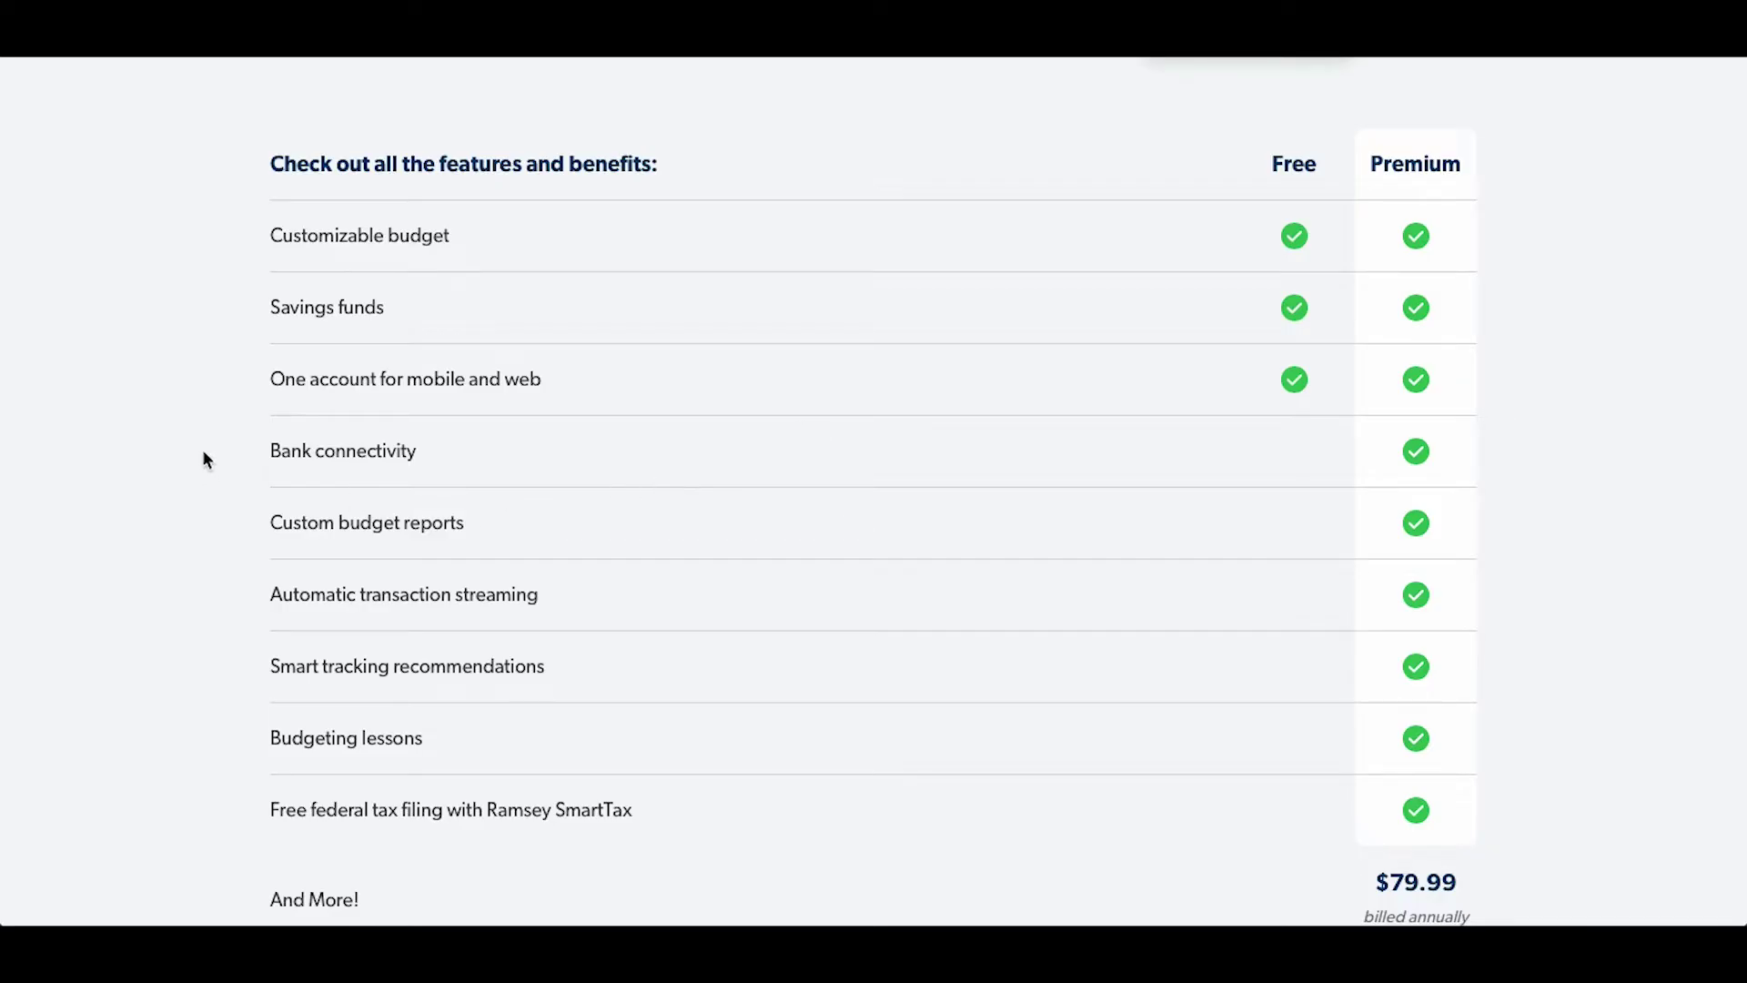
scroll(255, 446, up, 1)
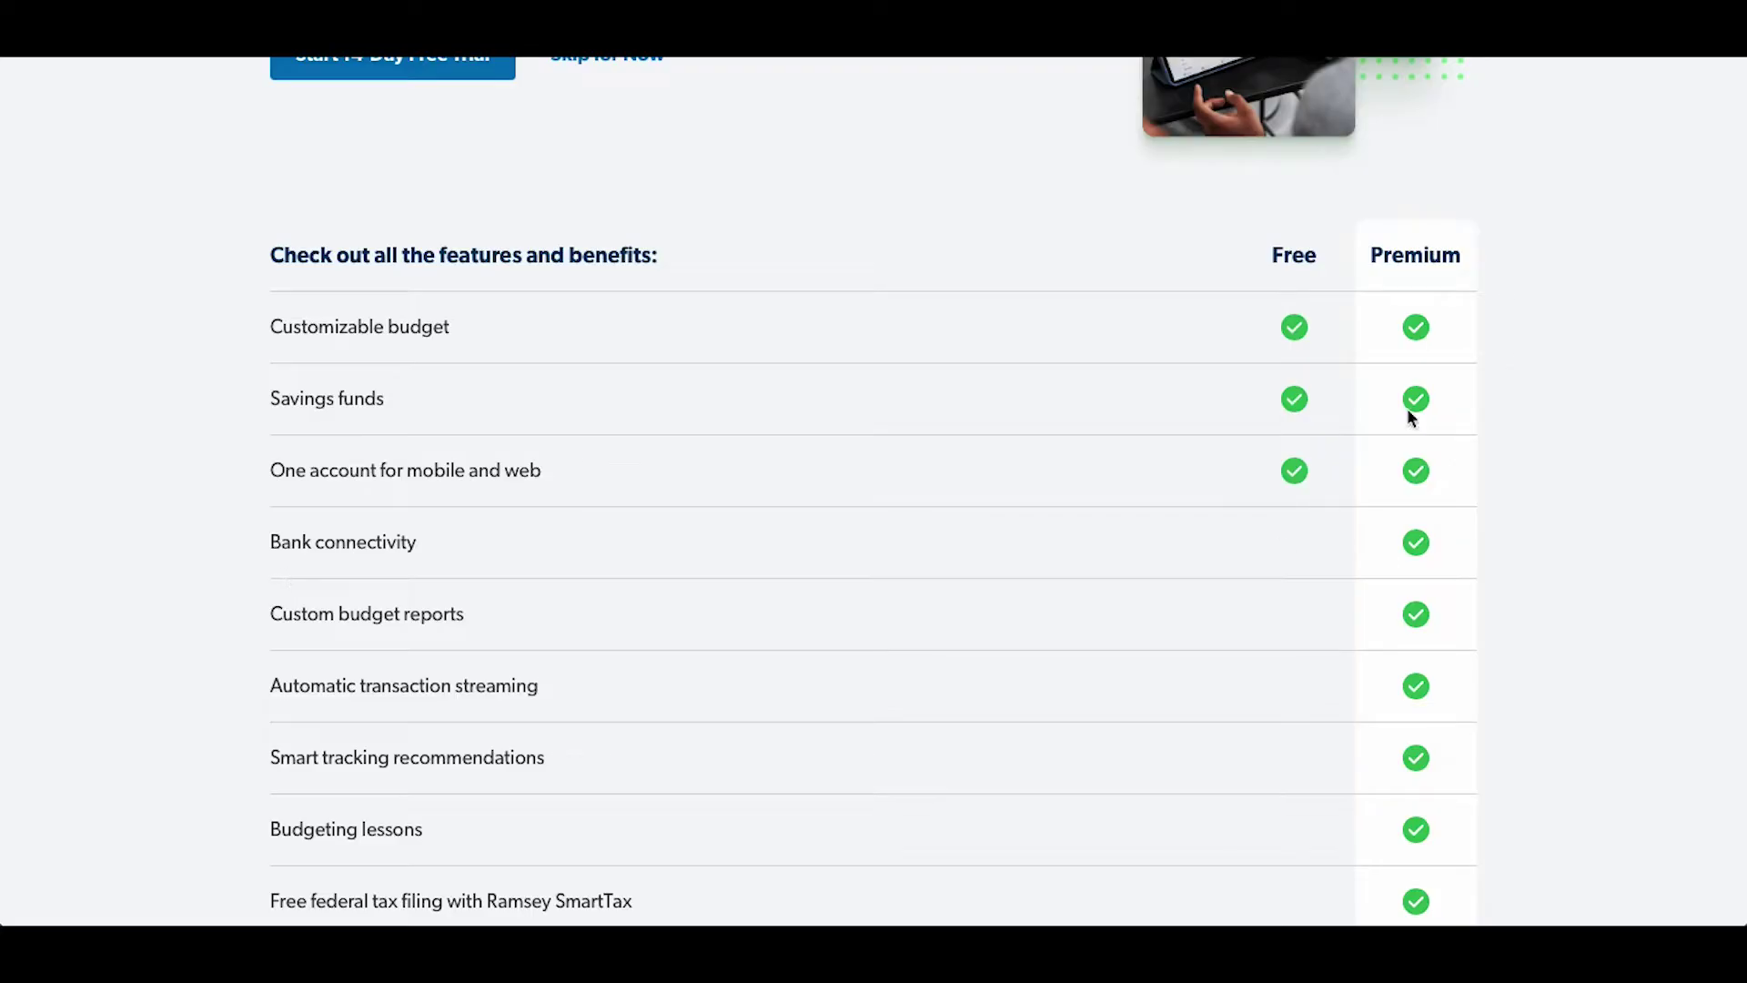
scroll(876, 582, down, 1)
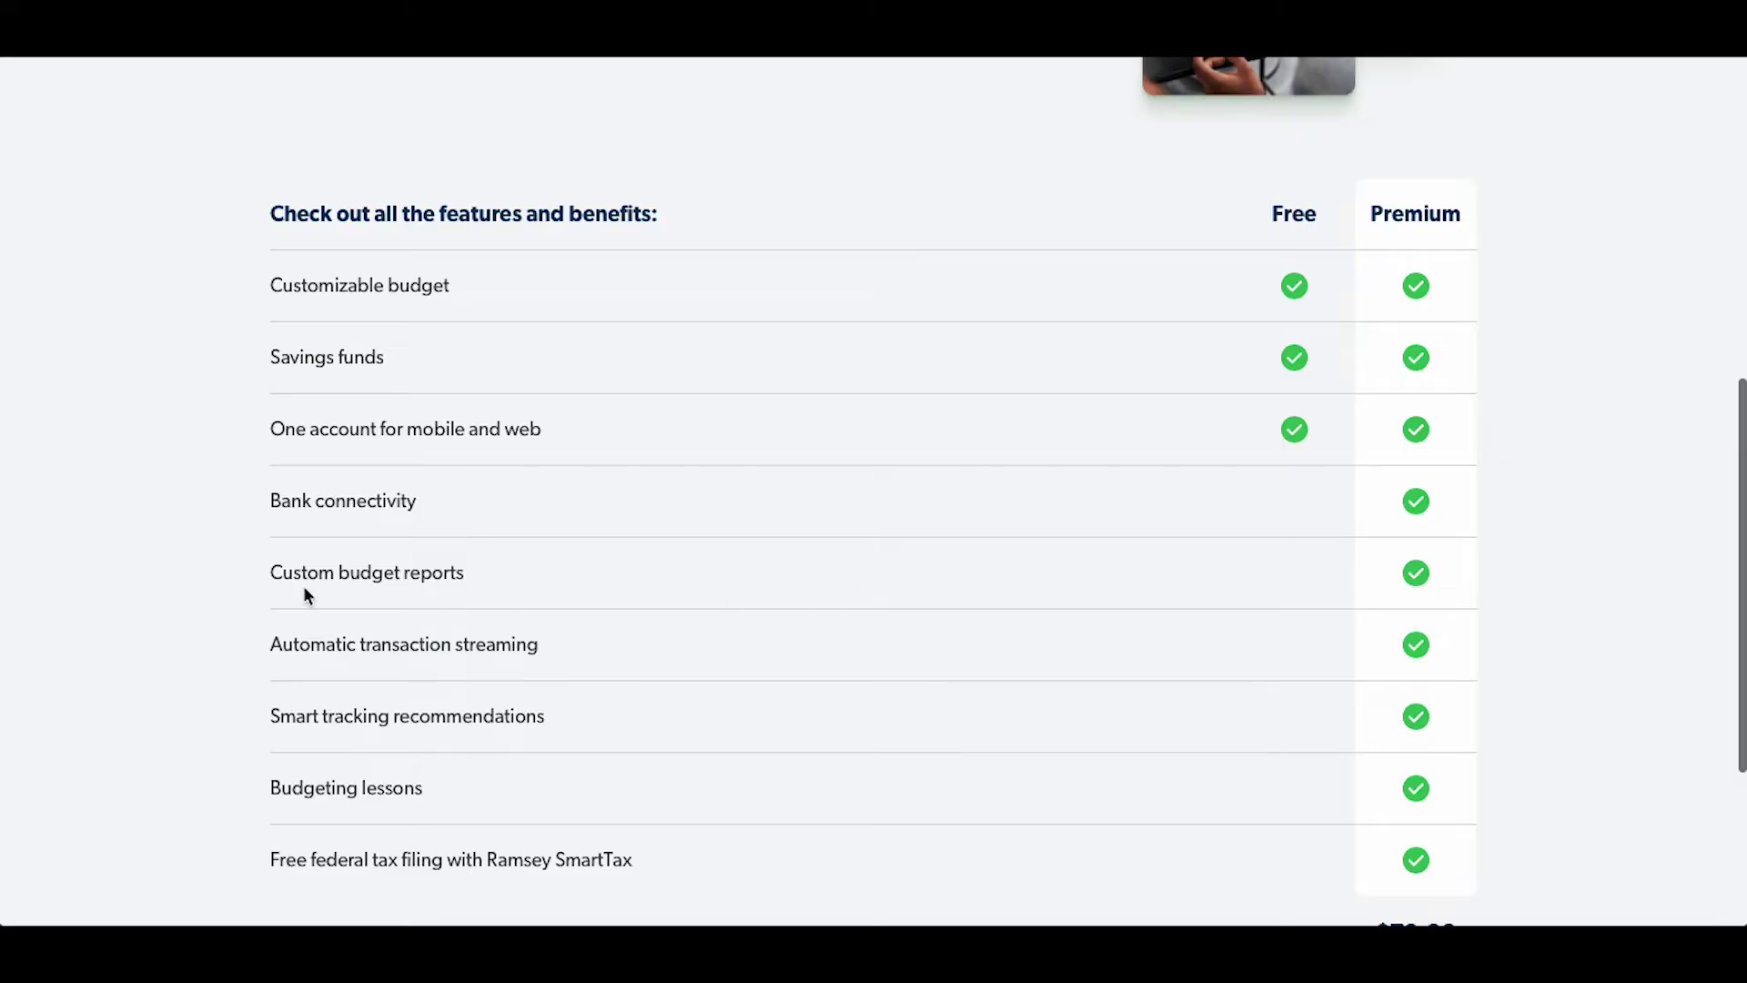
scroll(350, 604, down, 1)
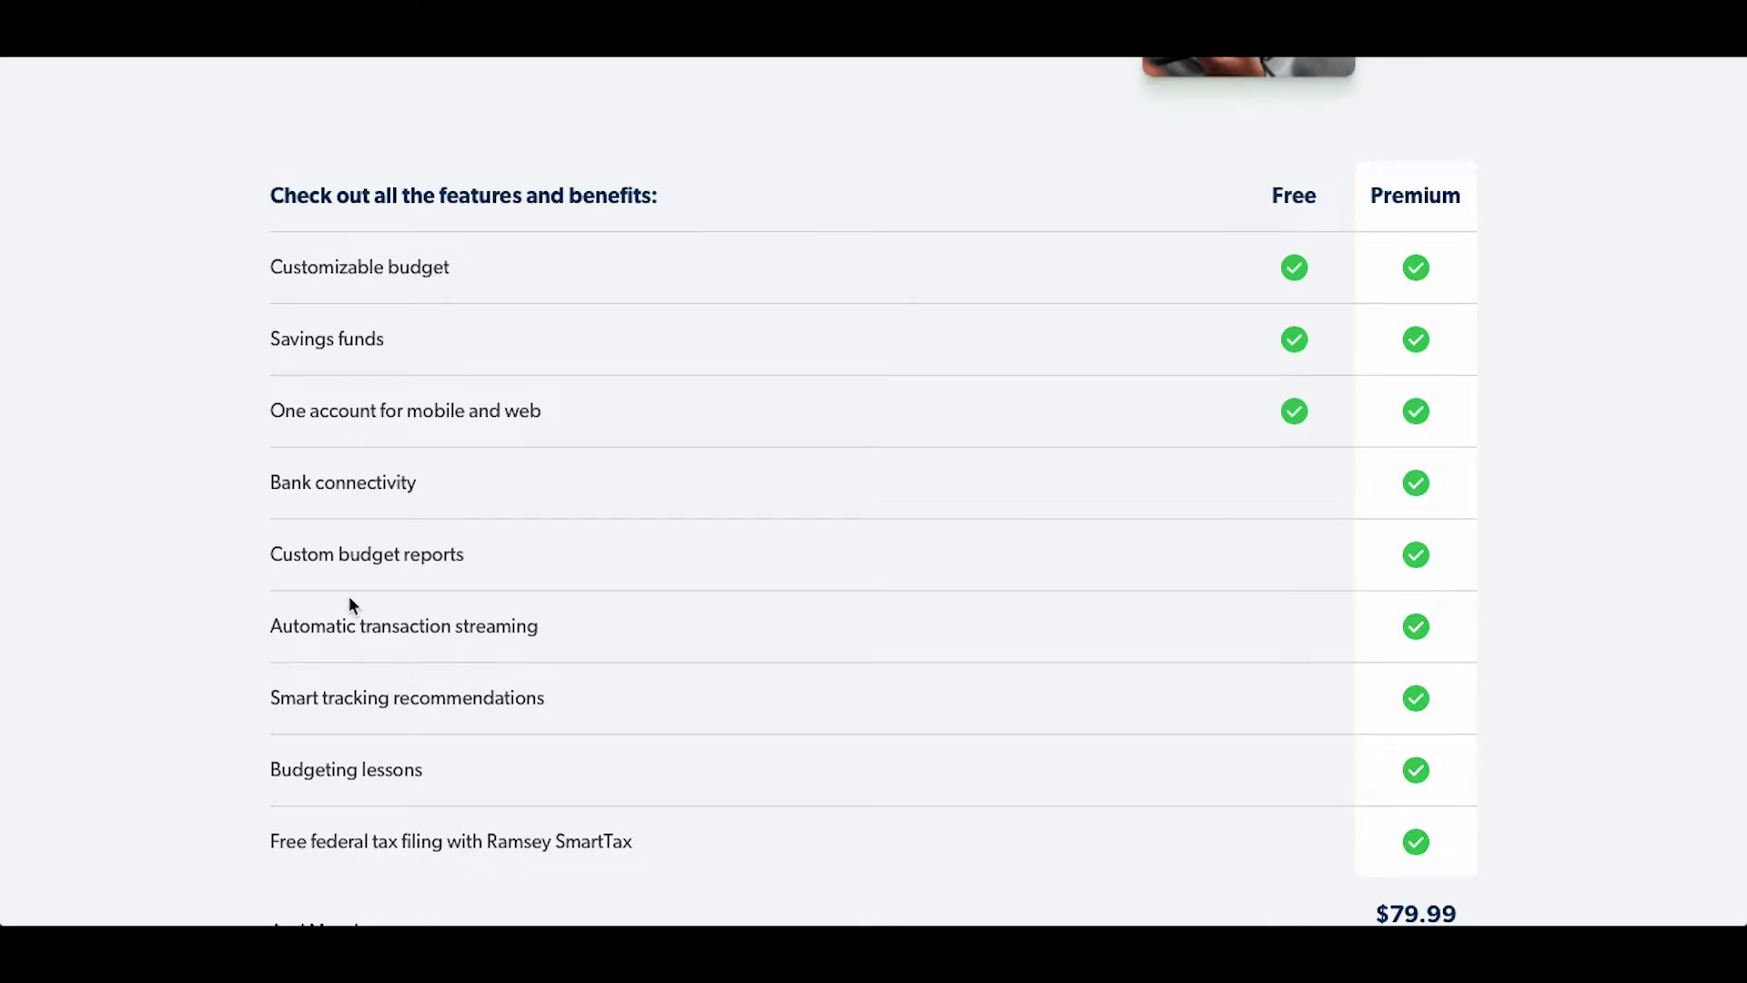
scroll(1283, 755, down, 1)
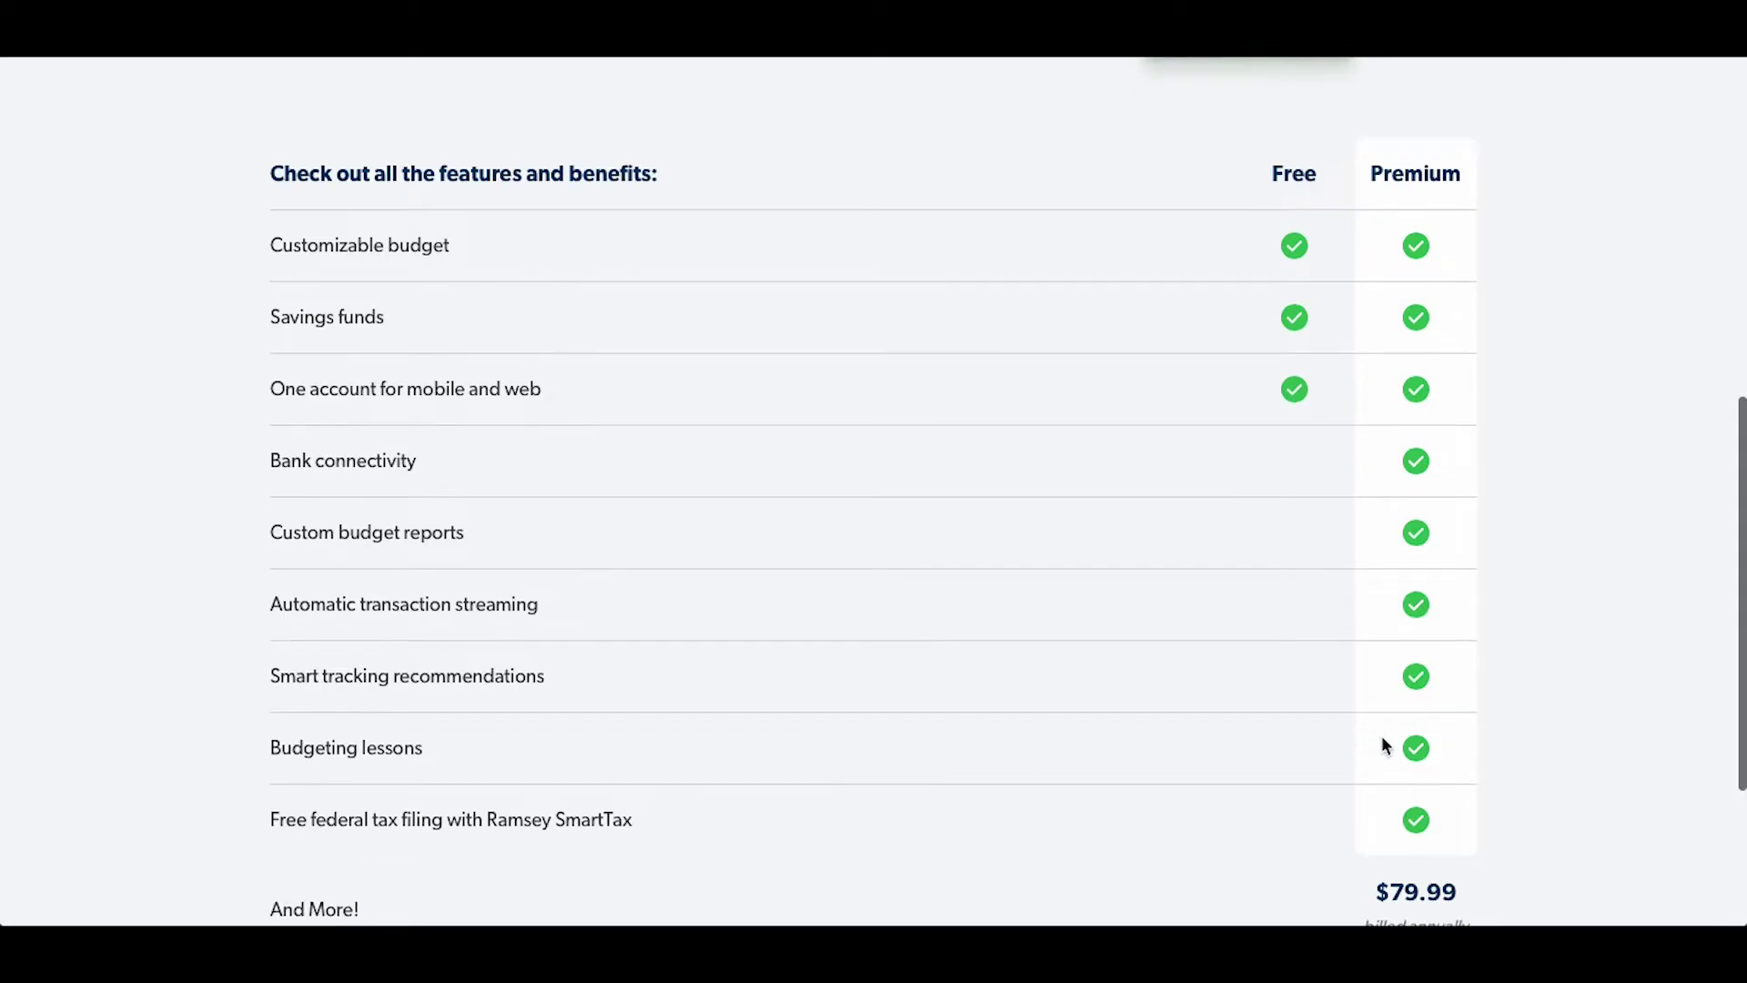
scroll(1274, 782, down, 3)
scroll(1332, 766, up, 1)
scroll(1302, 728, up, 1)
scroll(1283, 722, up, 5)
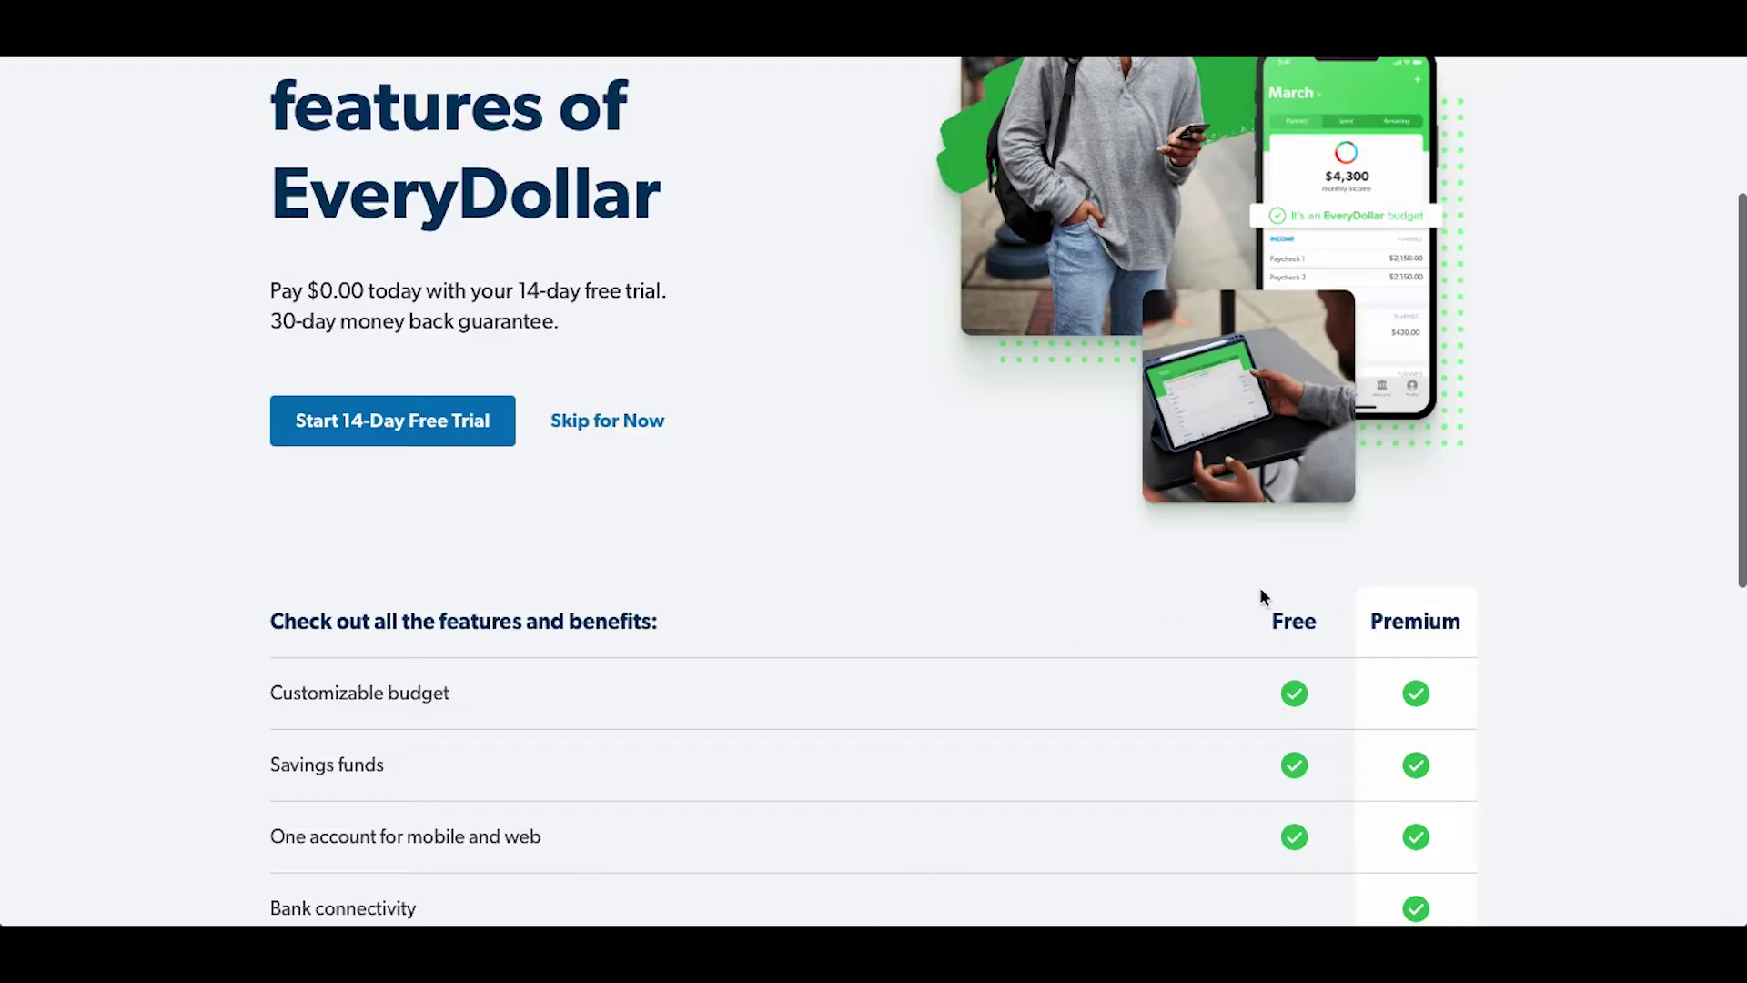
scroll(1228, 603, down, 3)
scroll(703, 285, up, 6)
scroll(701, 289, down, 3)
scroll(703, 291, down, 1)
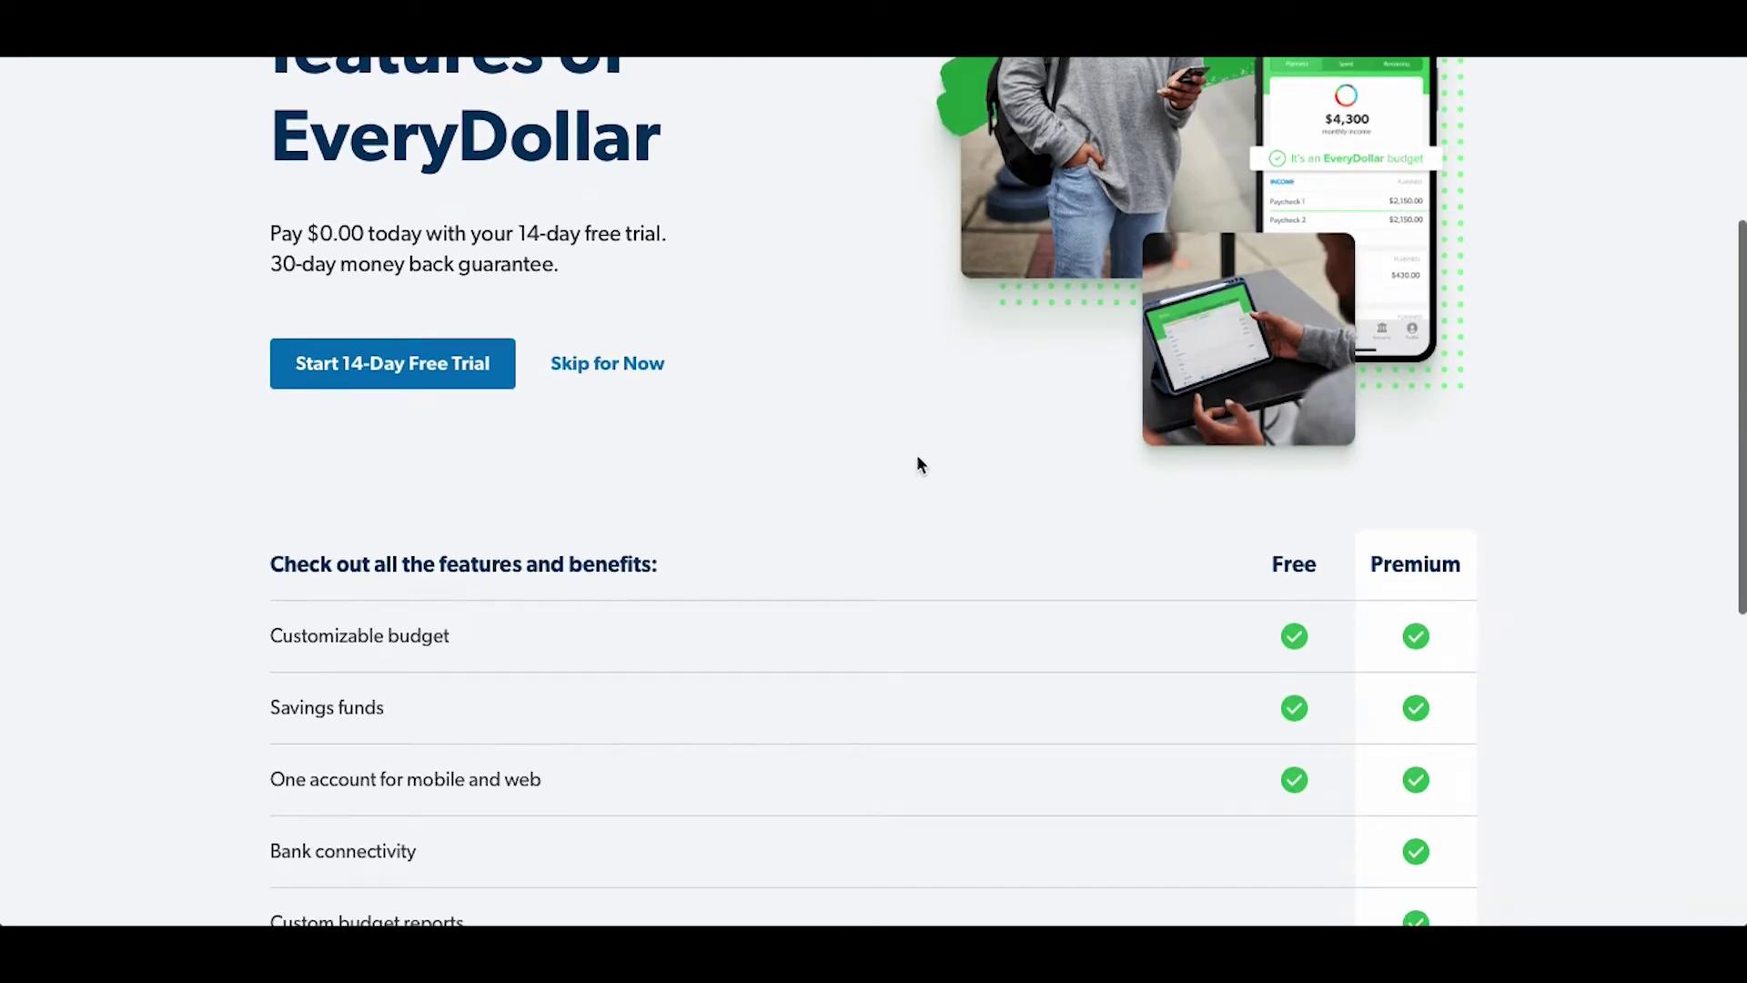
scroll(917, 463, down, 3)
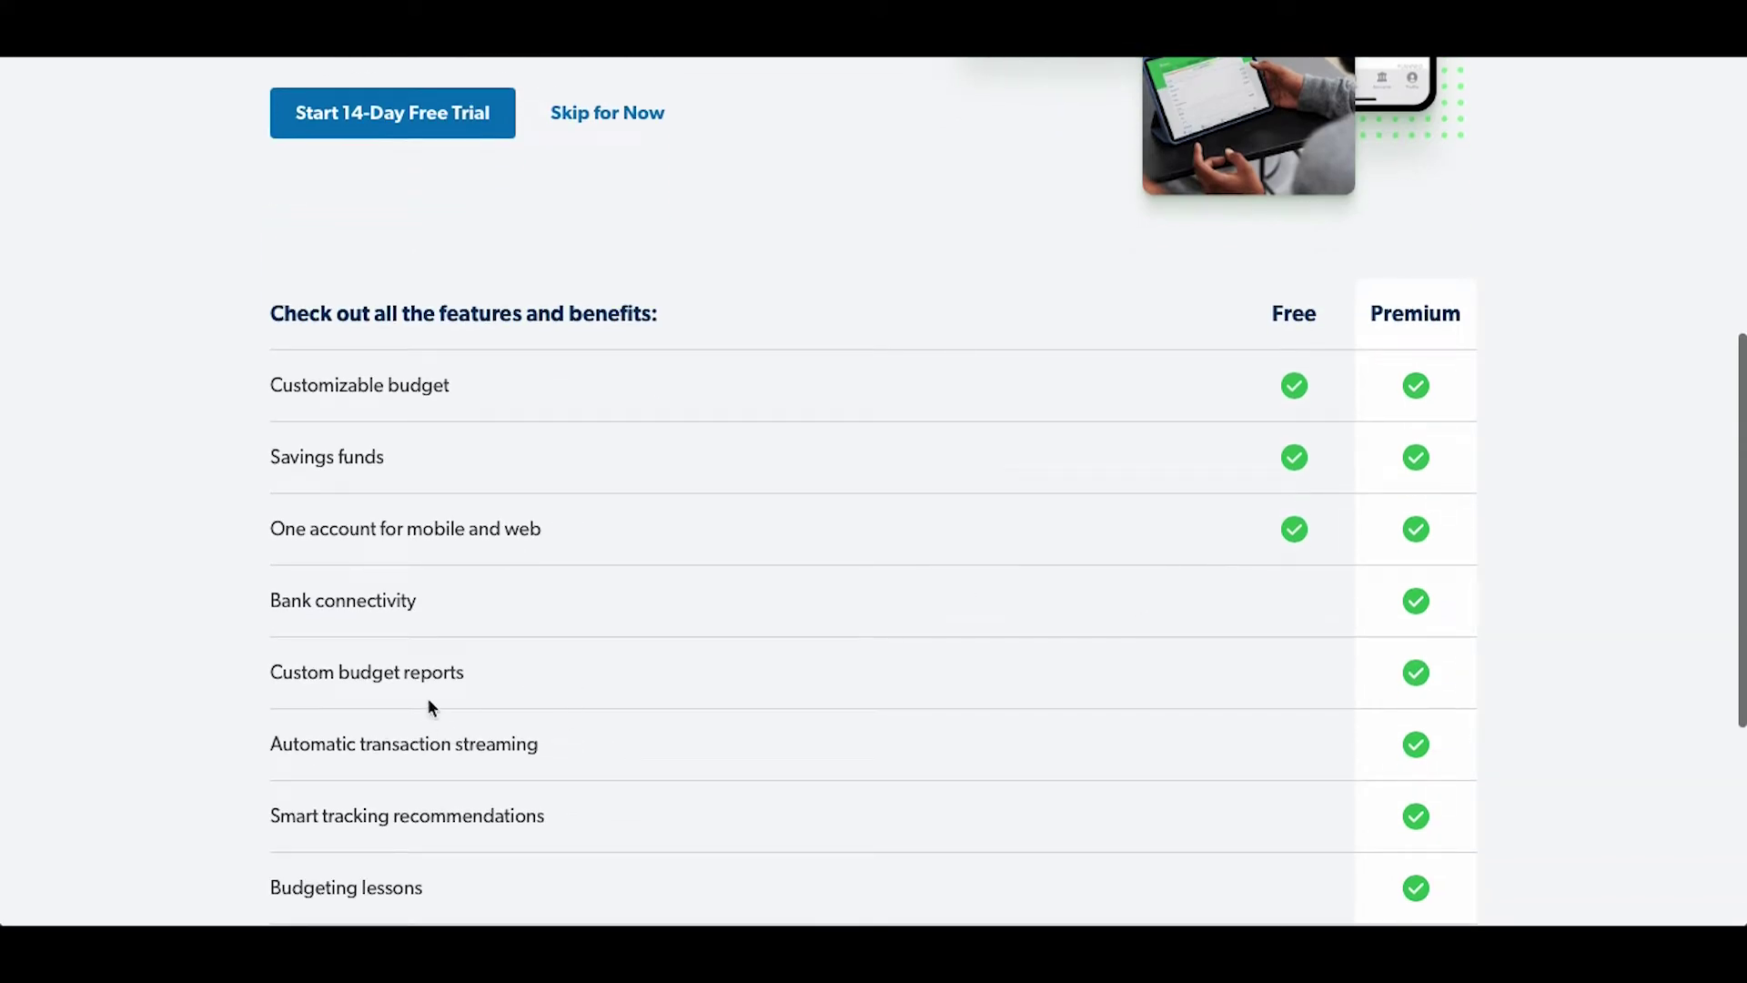
scroll(296, 573, up, 3)
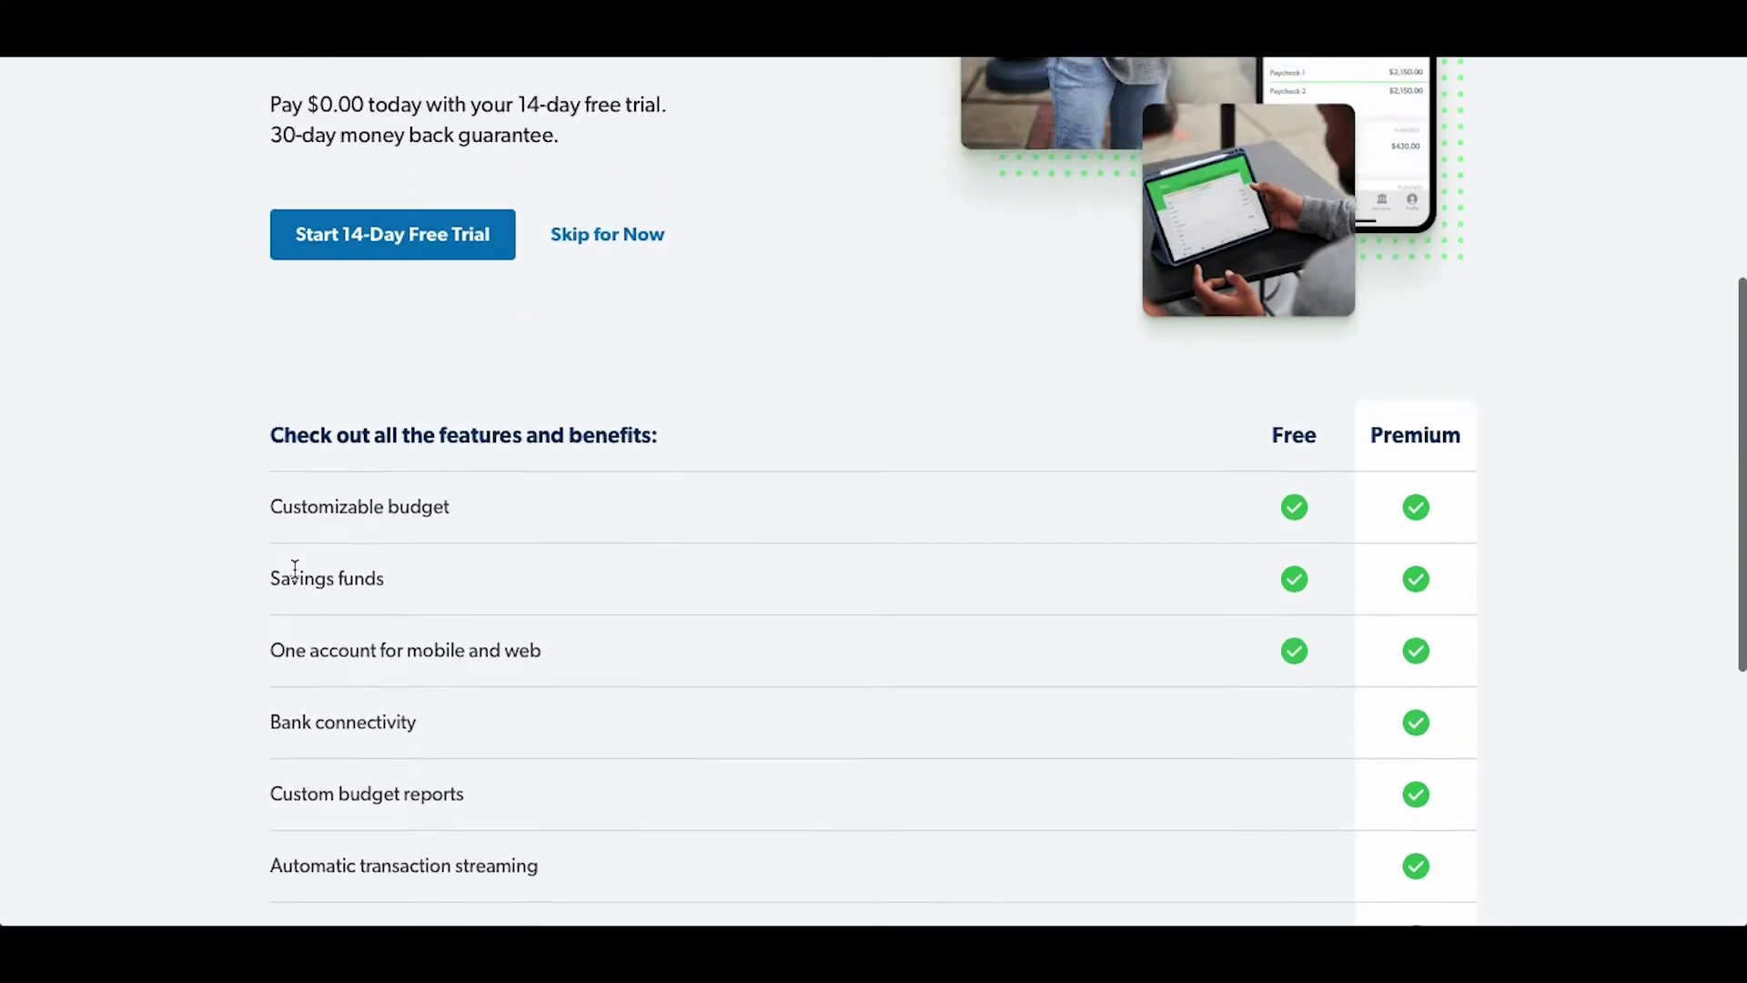
- Skip the premium trial for now and choose to track expenses manually, continuing to the income setup
click(655, 391)
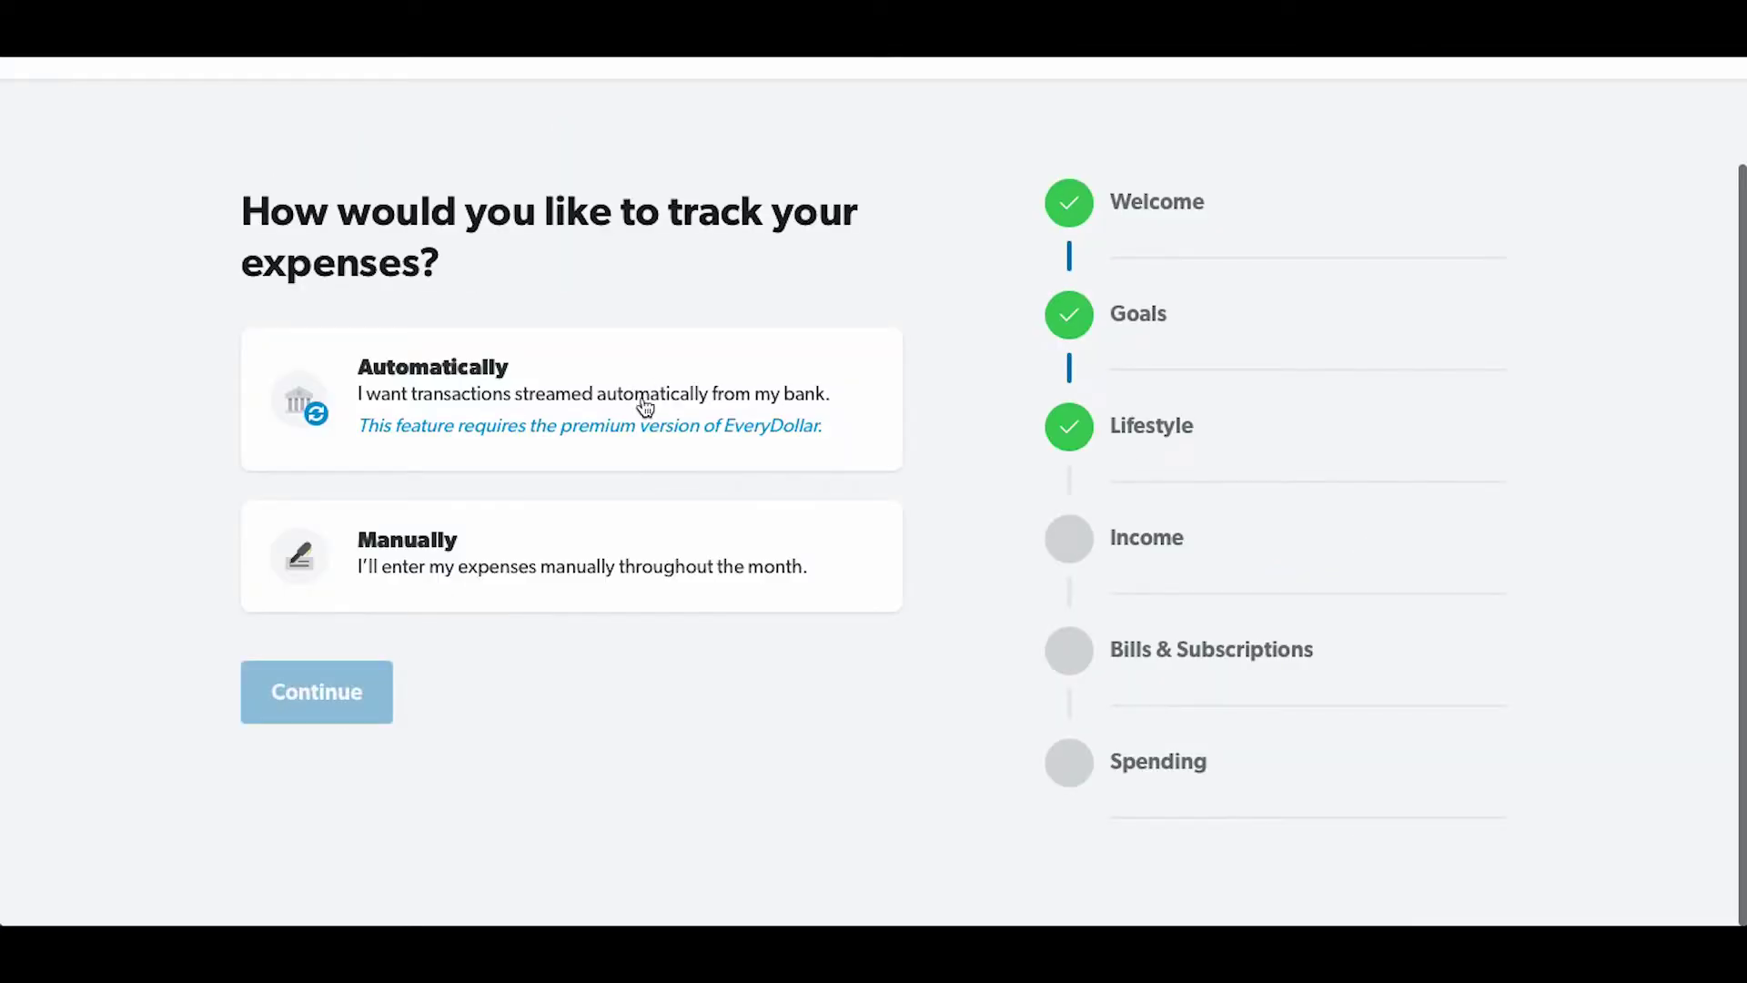
scroll(608, 374, up, 1)
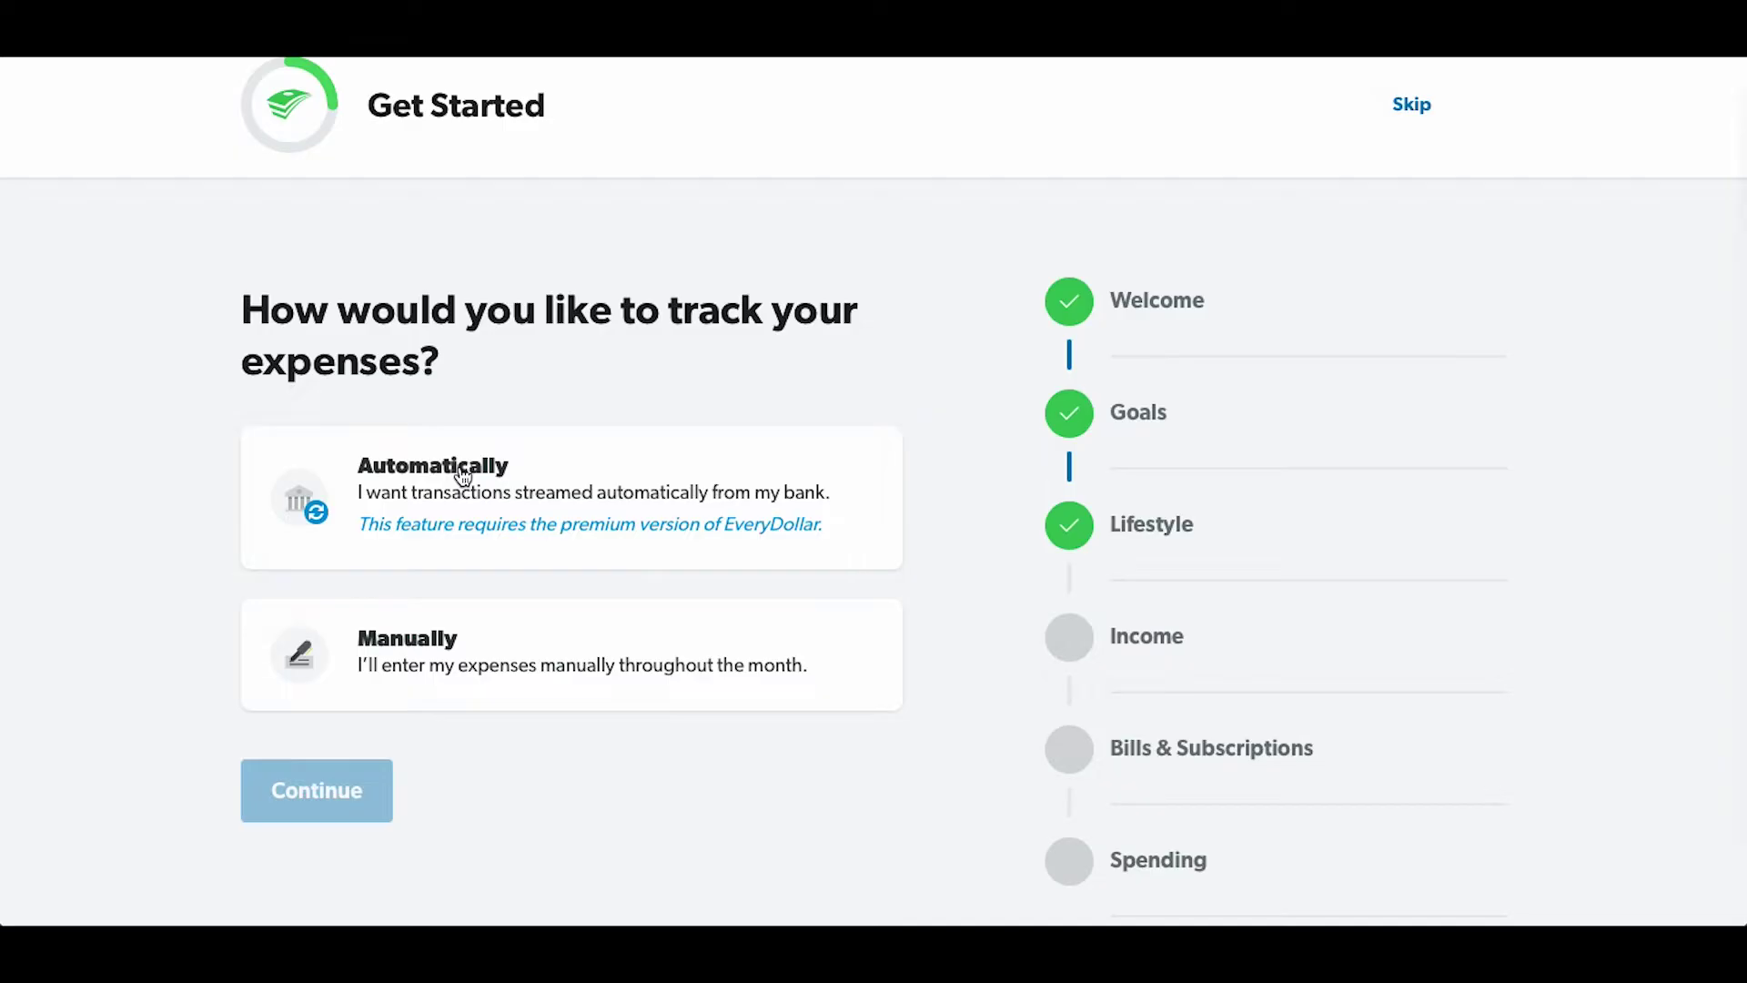
click(616, 666)
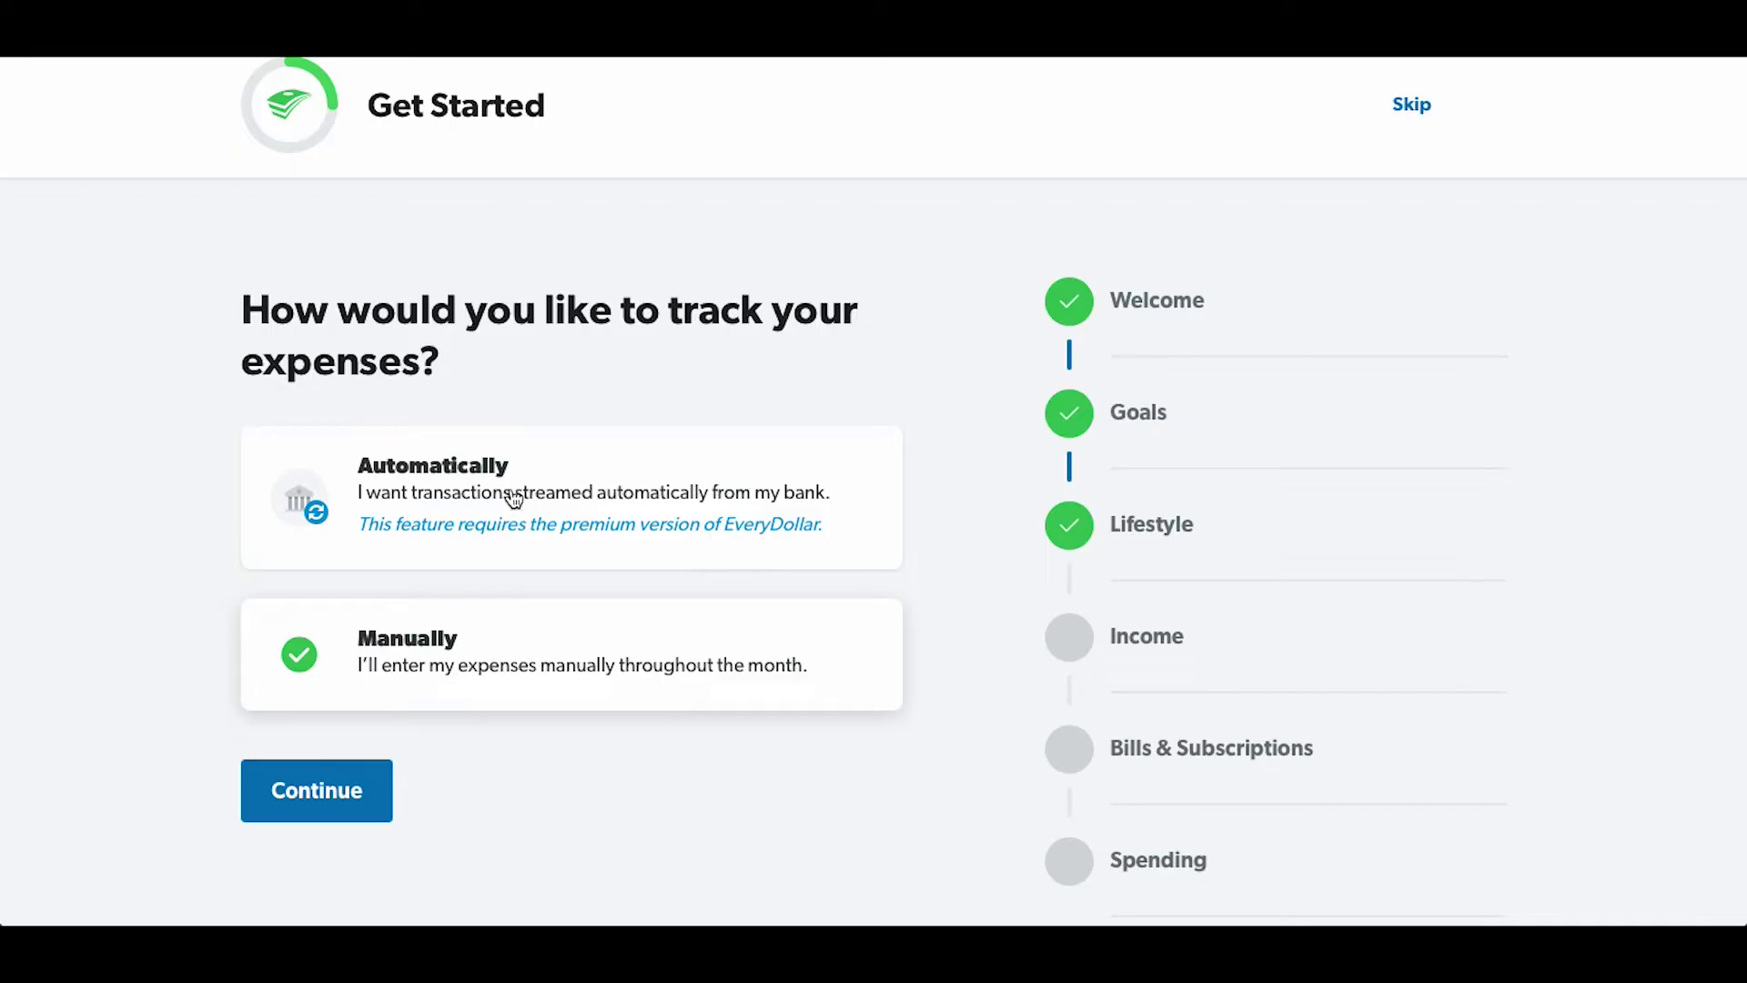
click(352, 806)
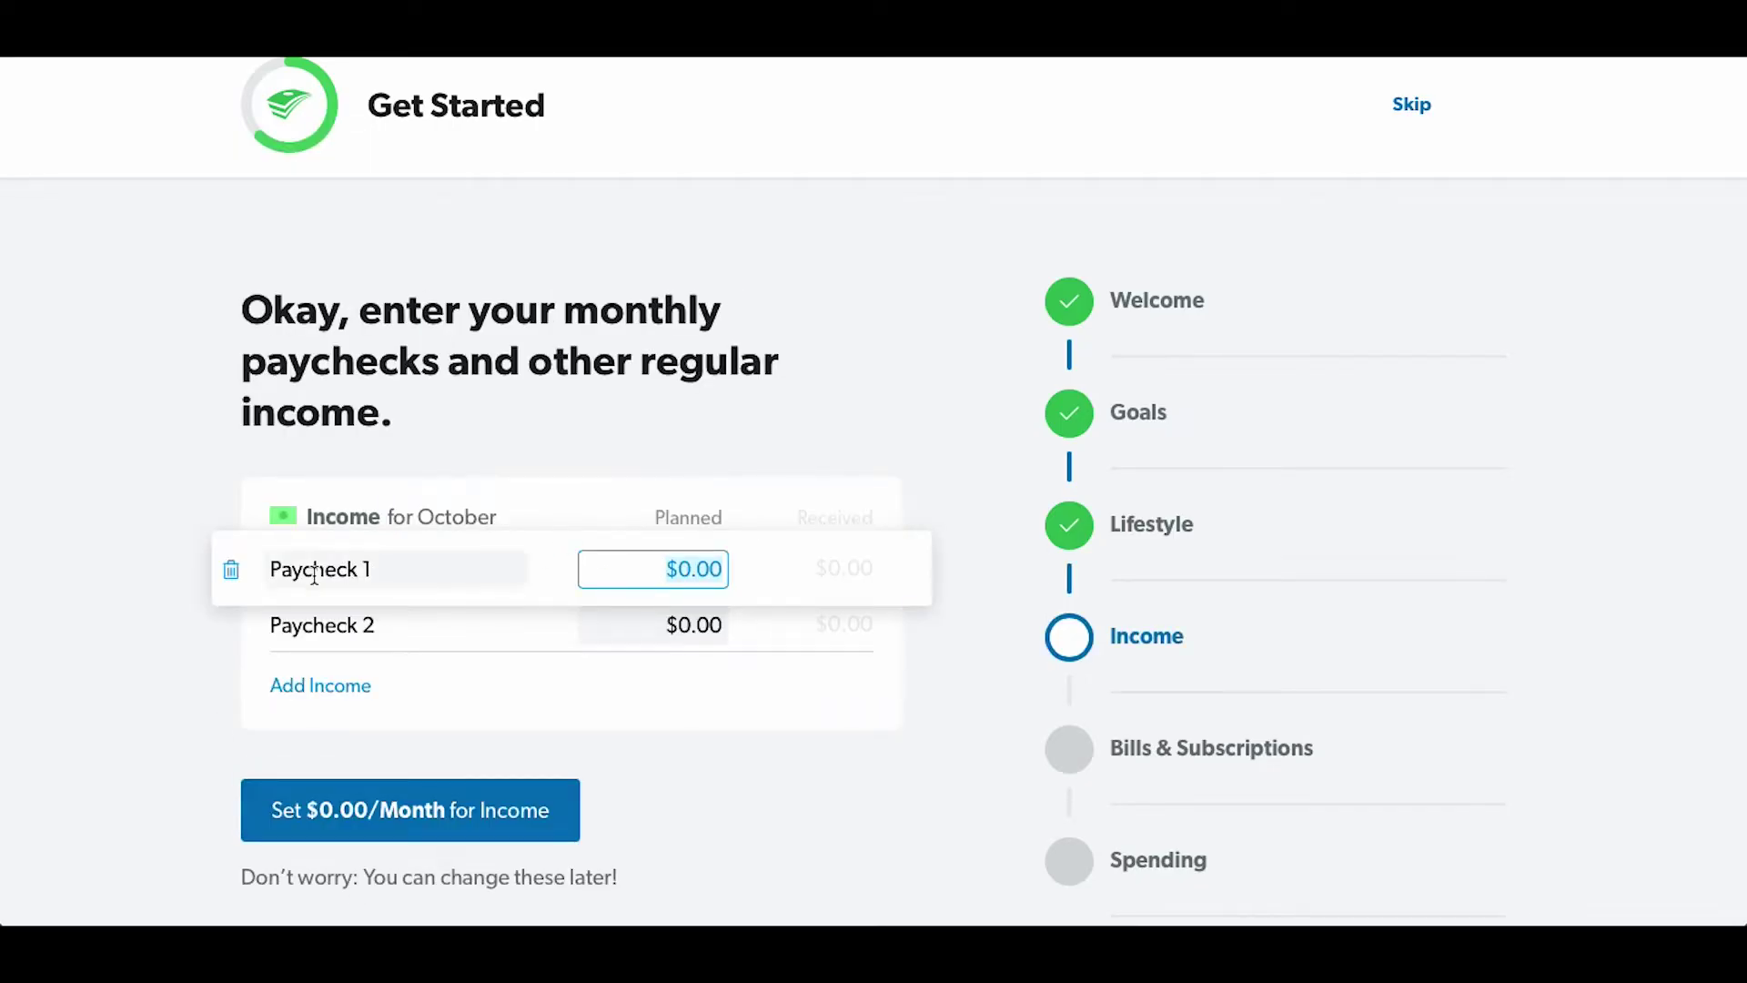
- Set the planned October income to $2,500.00 each for Paycheck 1 and Paycheck 2
click(314, 569)
click(683, 570)
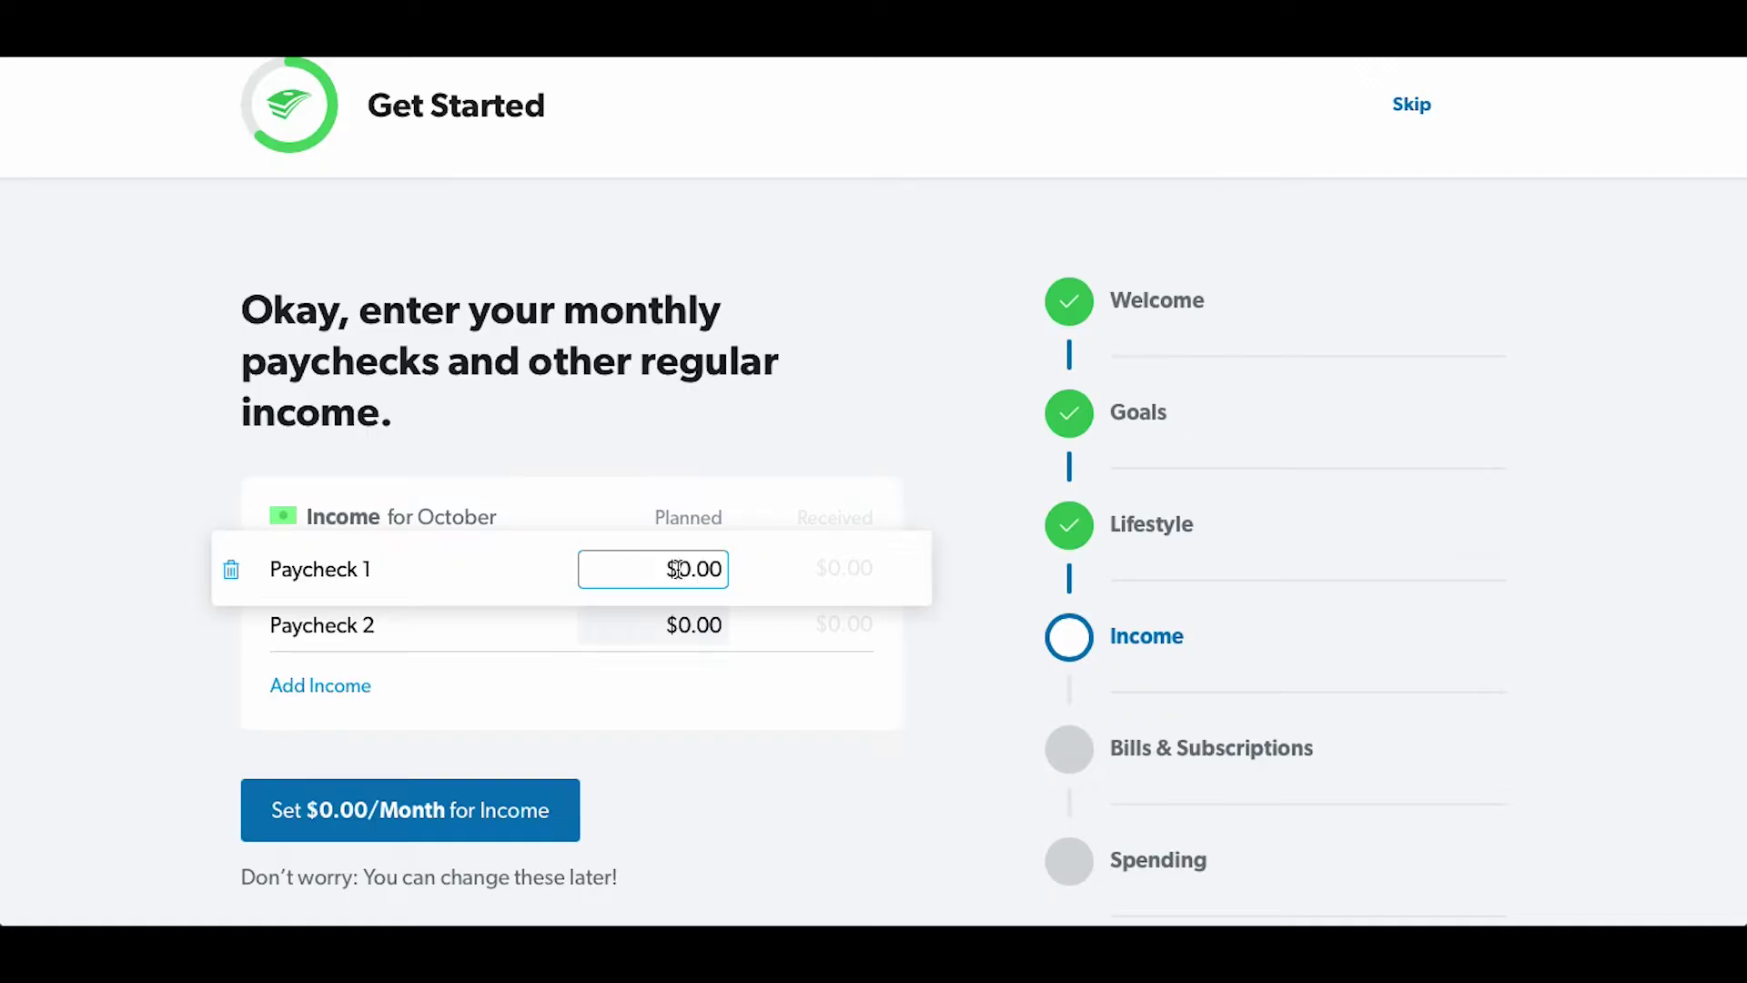
text(250)
click(683, 625)
text(250)
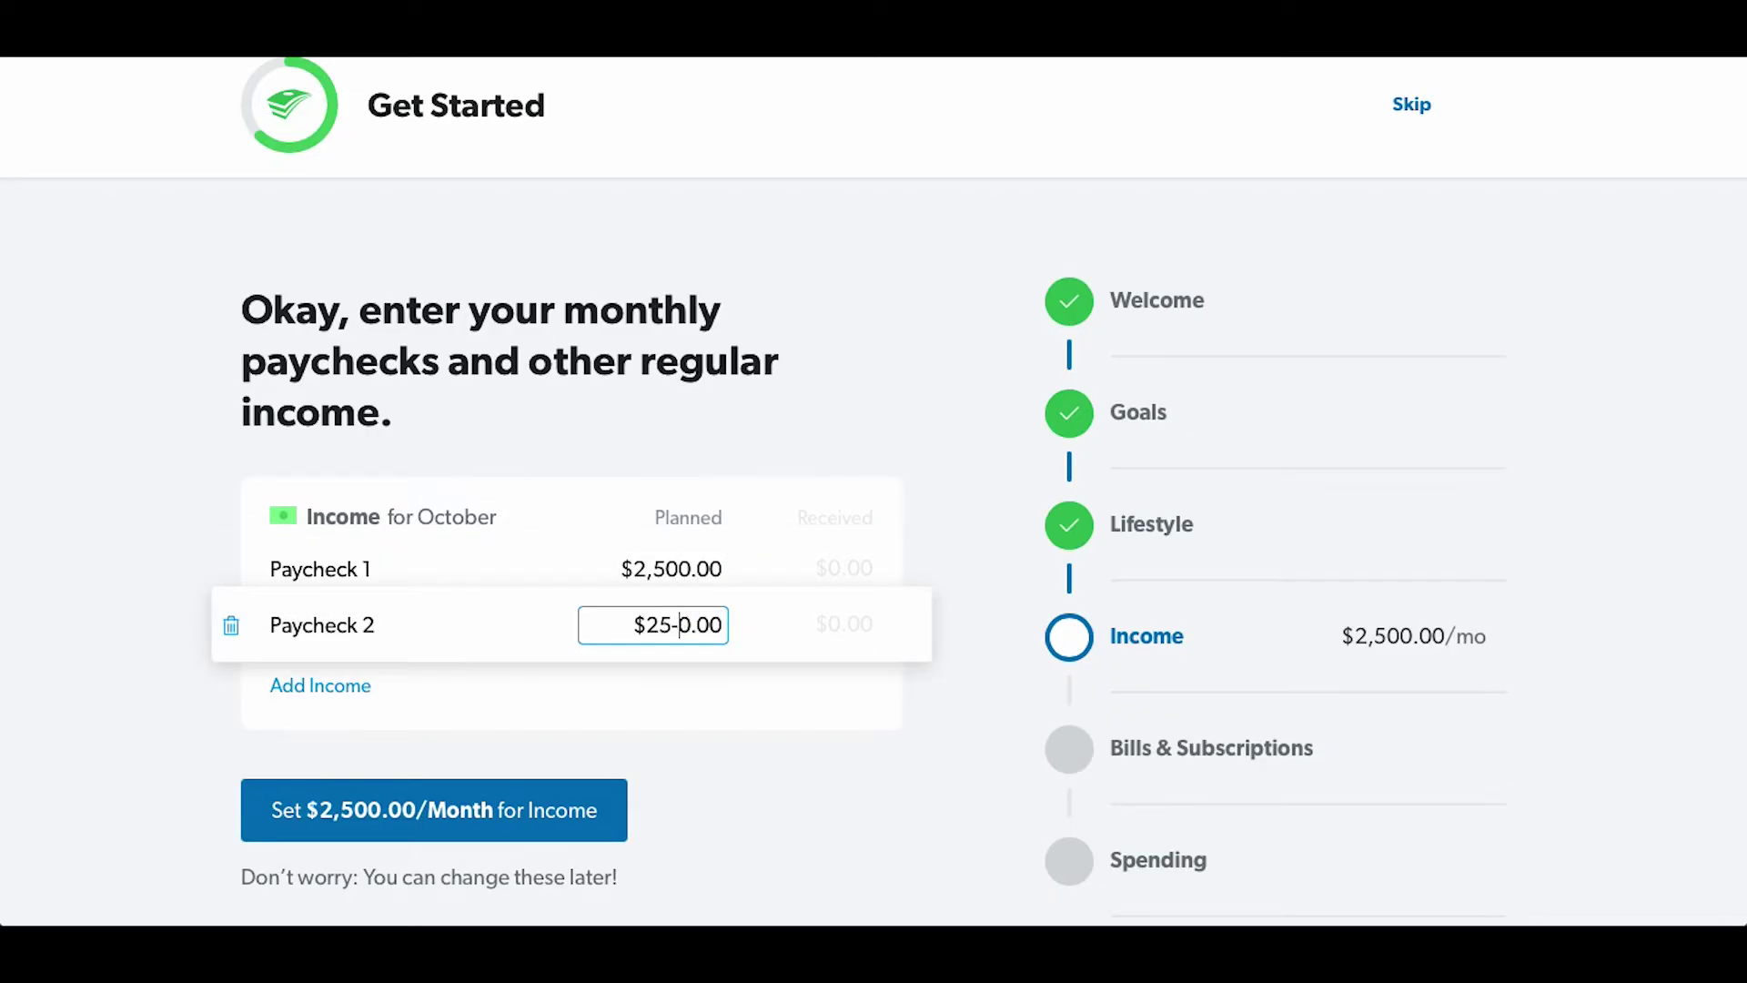
- Add an income line named Side Hustle with a planned amount of $1,000.00
click(295, 685)
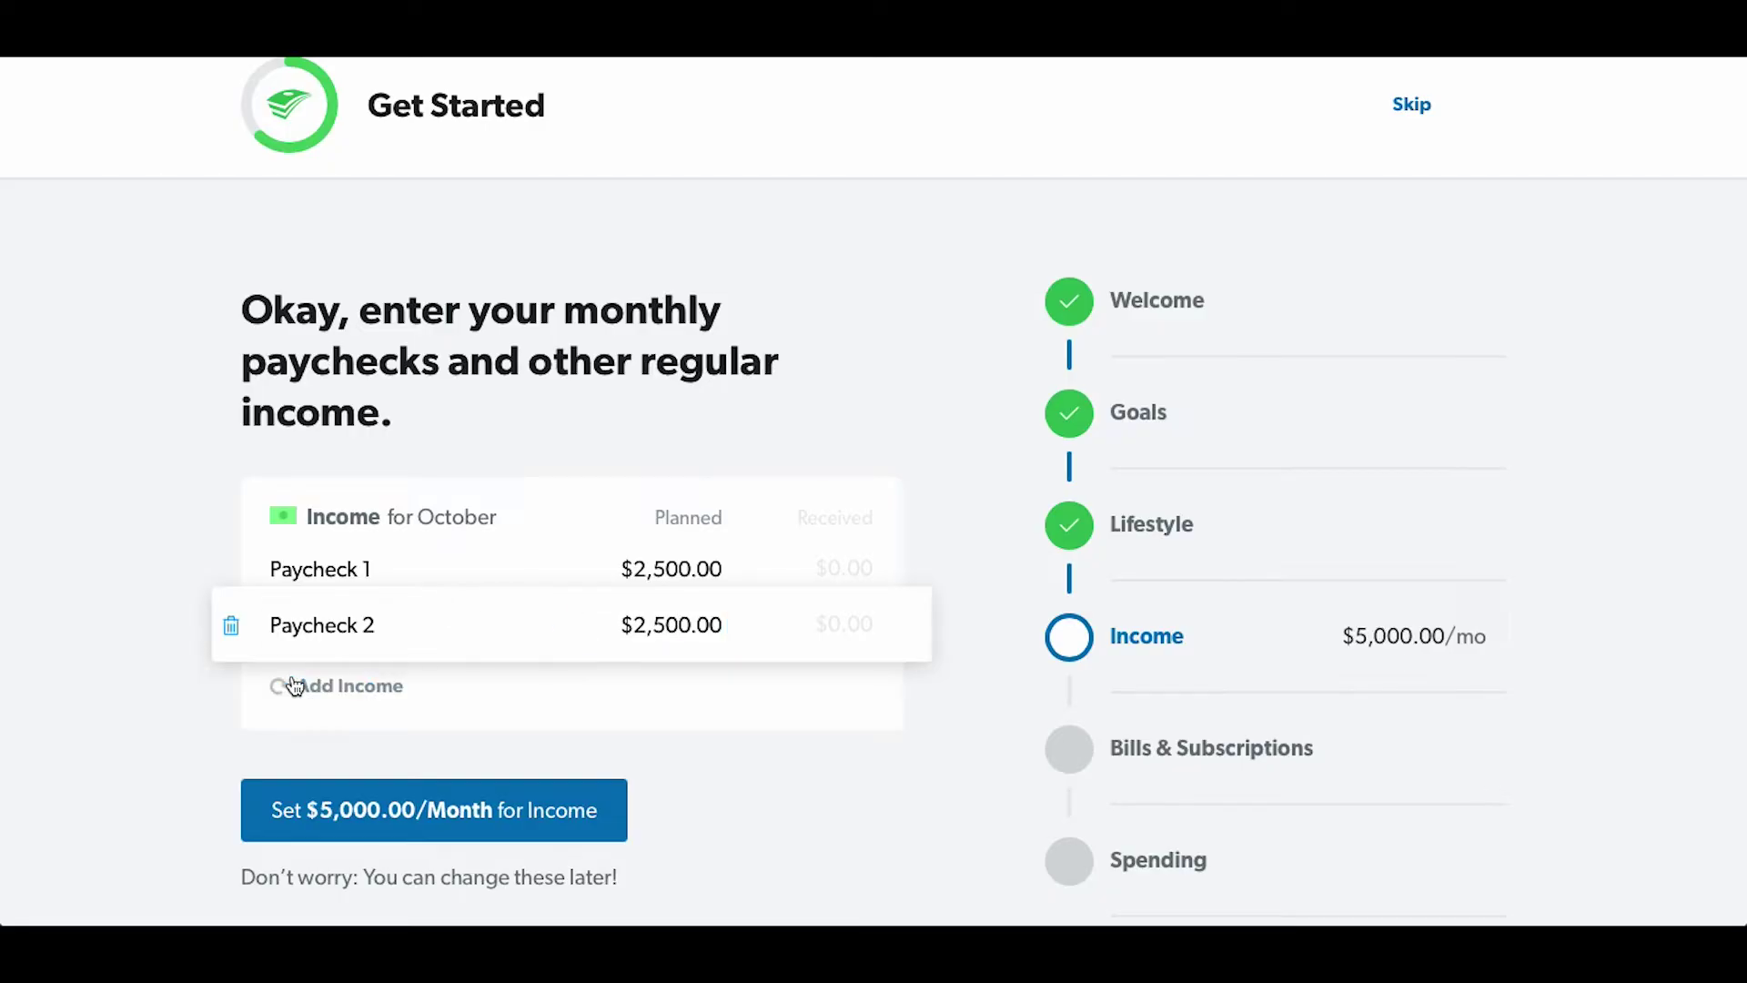
click(292, 681)
double_click(292, 679)
triple_click(292, 679)
text(Side HJ)
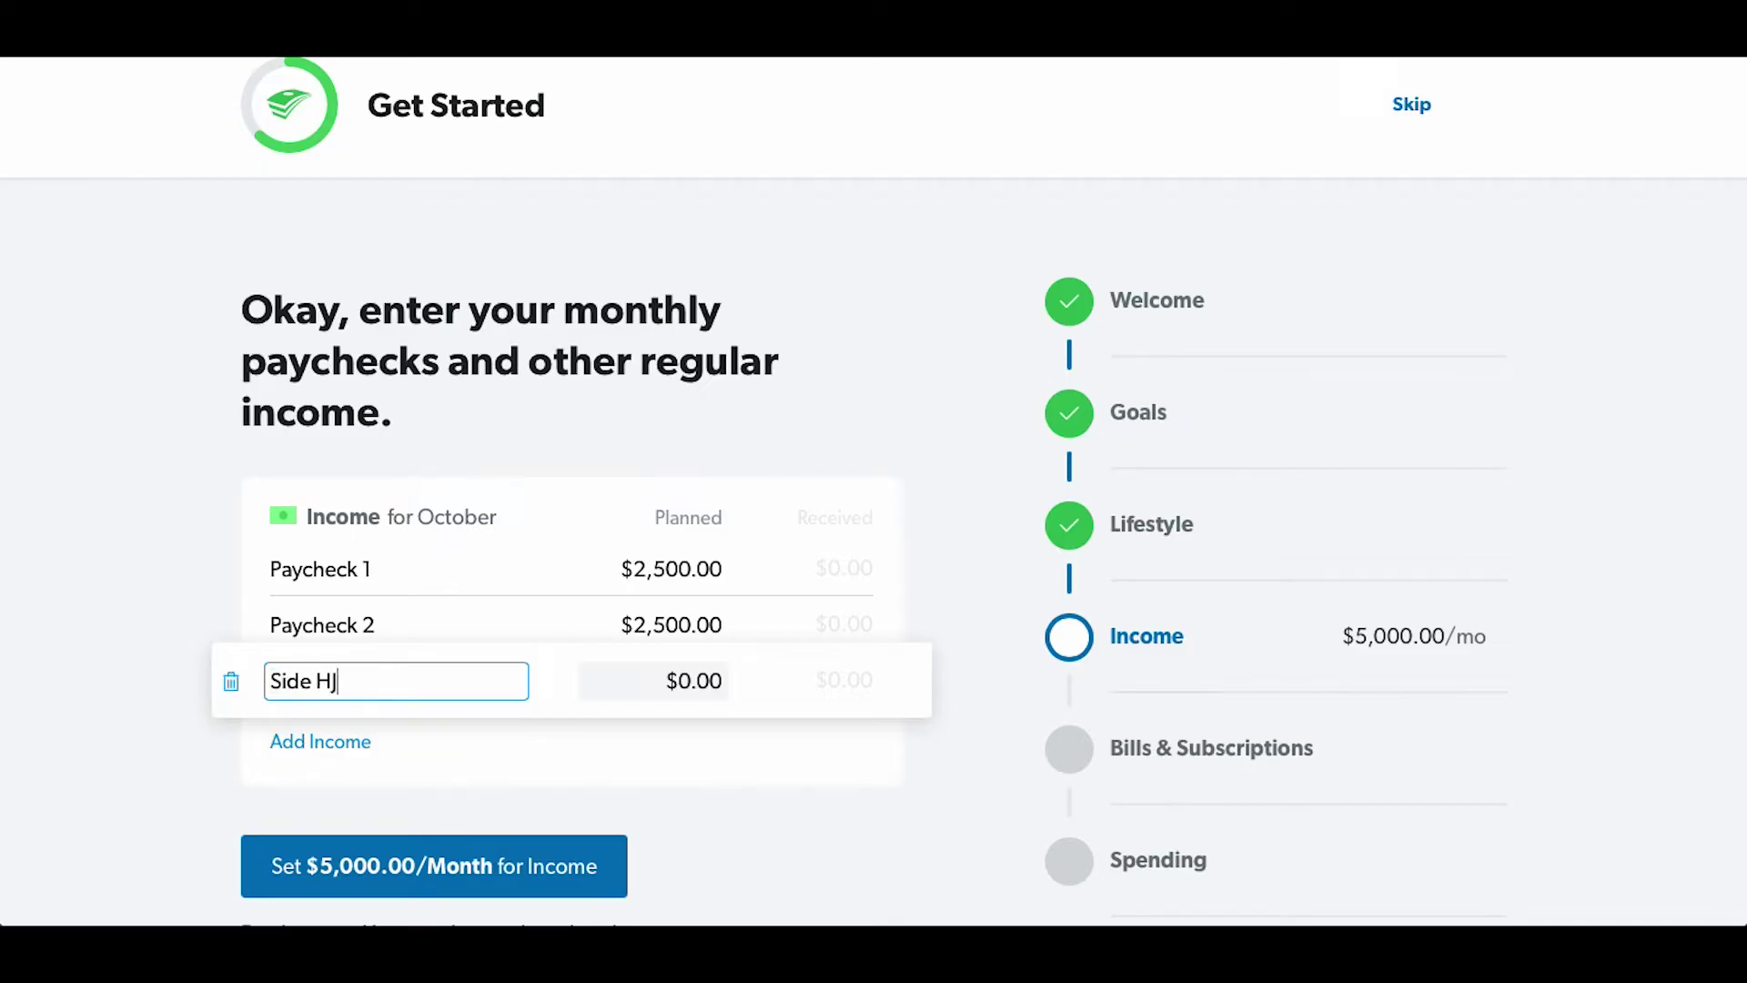
key(BackSpace)
text(ustle)
click(666, 681)
text(1000)
click(658, 736)
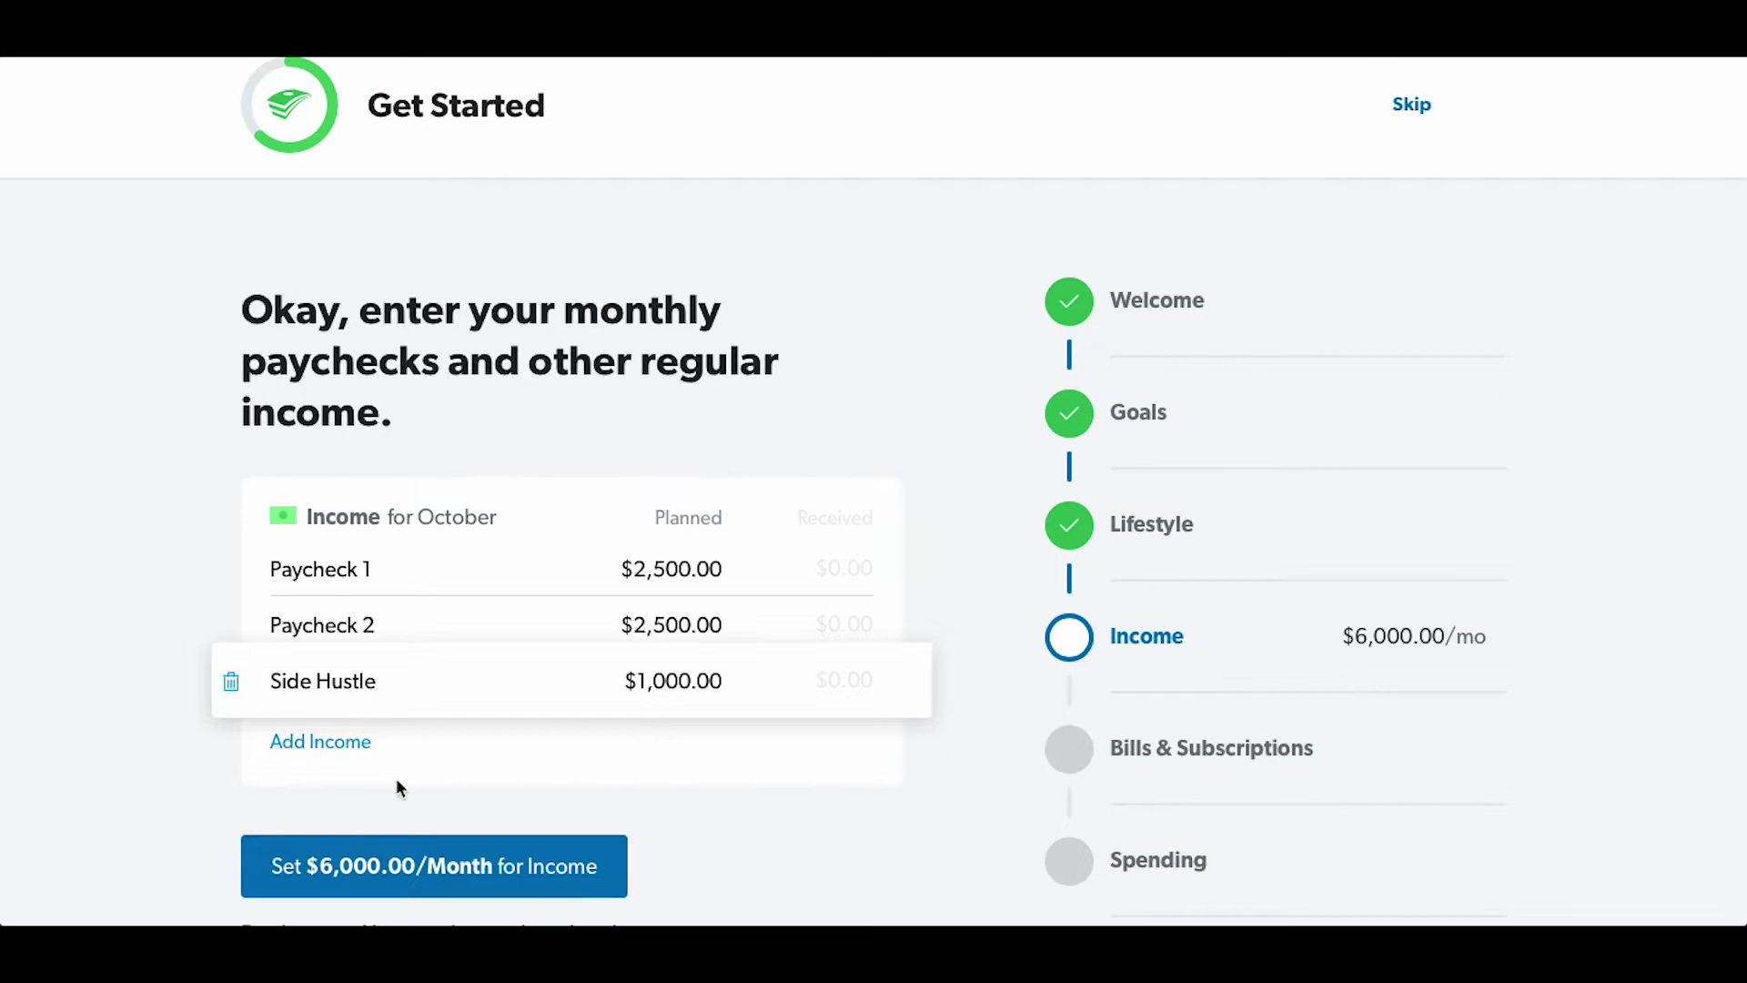
- Add an income line named Spouse with $2,000.00 planned and confirm the monthly income
click(363, 754)
triple_click(273, 736)
text(Spouse)
key(Tab)
text(2000)
key(Tab)
scroll(454, 851, down, 1)
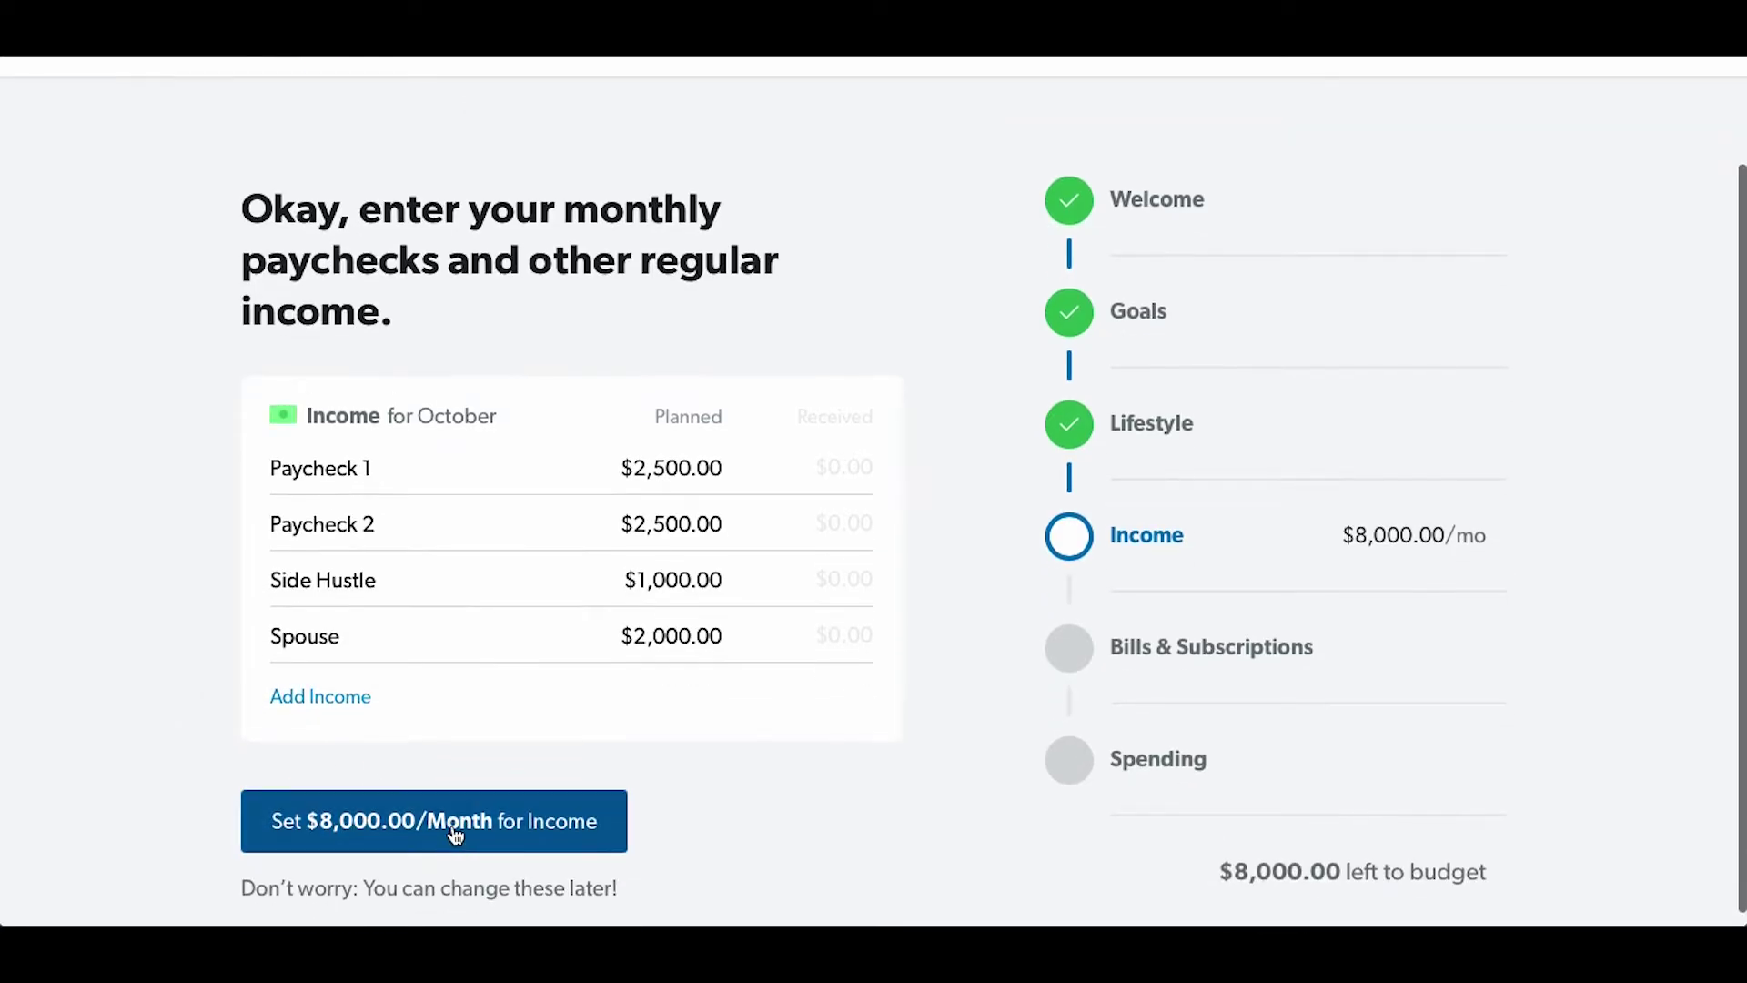
click(453, 830)
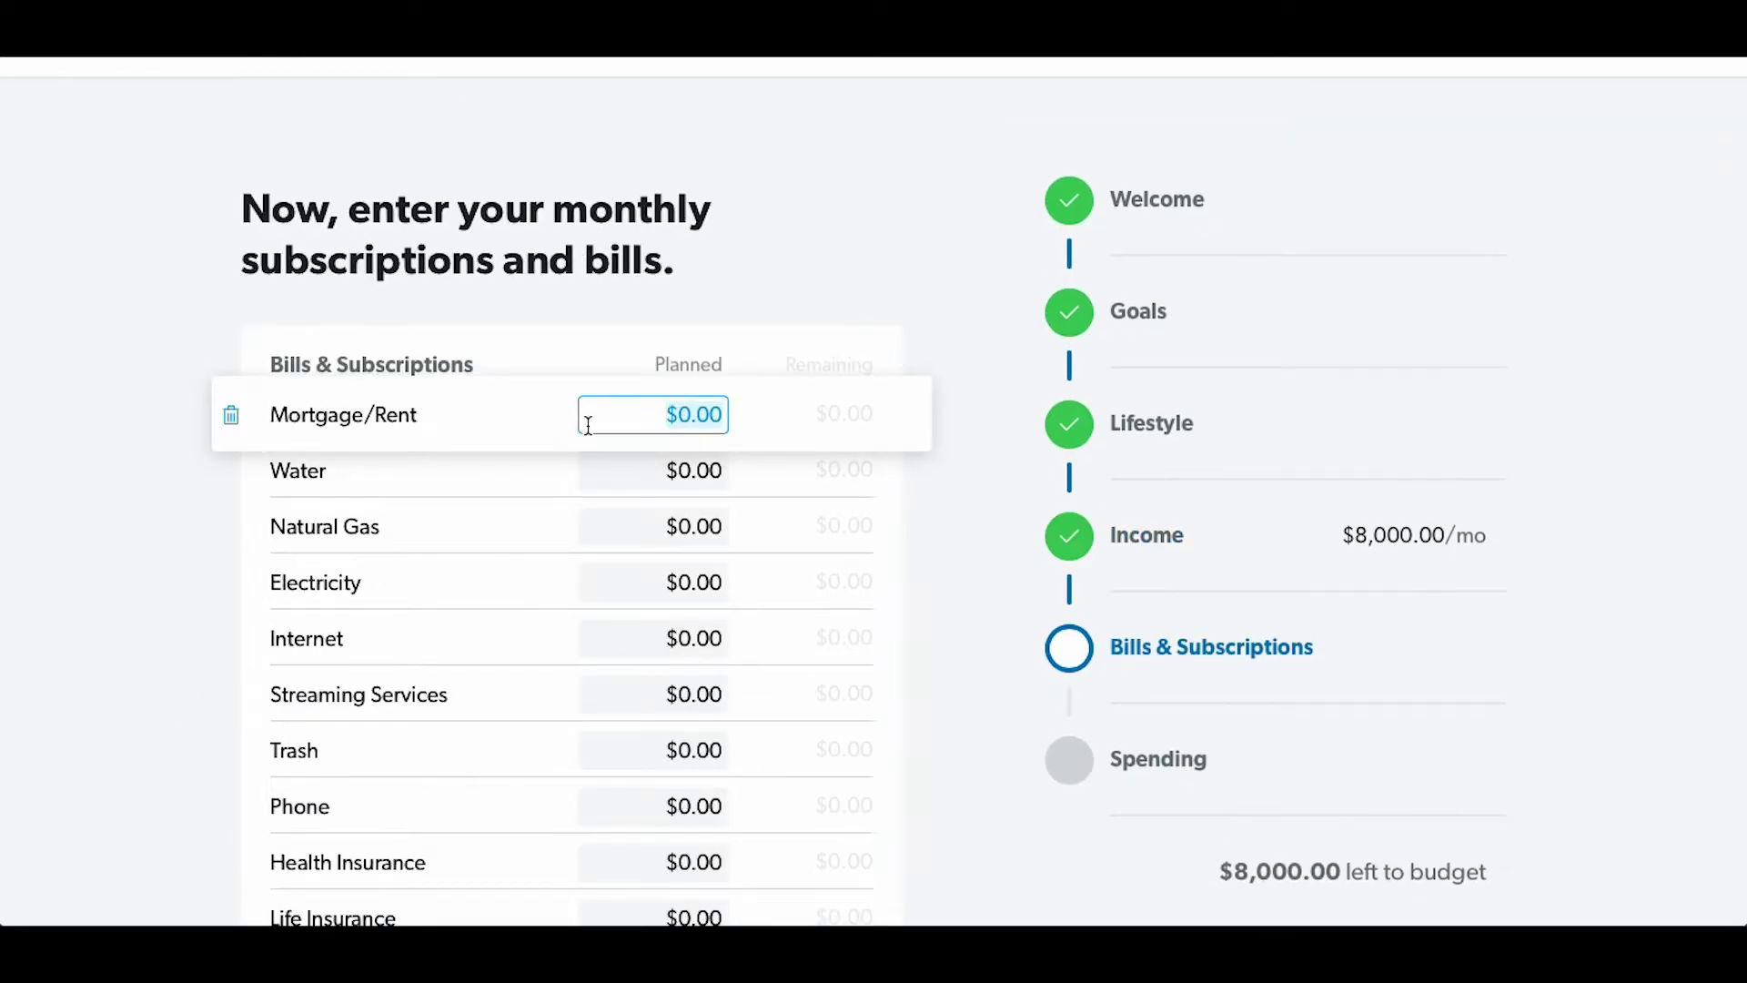
- Review the list of monthly bills and subscriptions and set the planned Mortgage/Rent amount to $2,500.00
scroll(585, 426, down, 1)
scroll(580, 427, down, 4)
scroll(580, 428, up, 4)
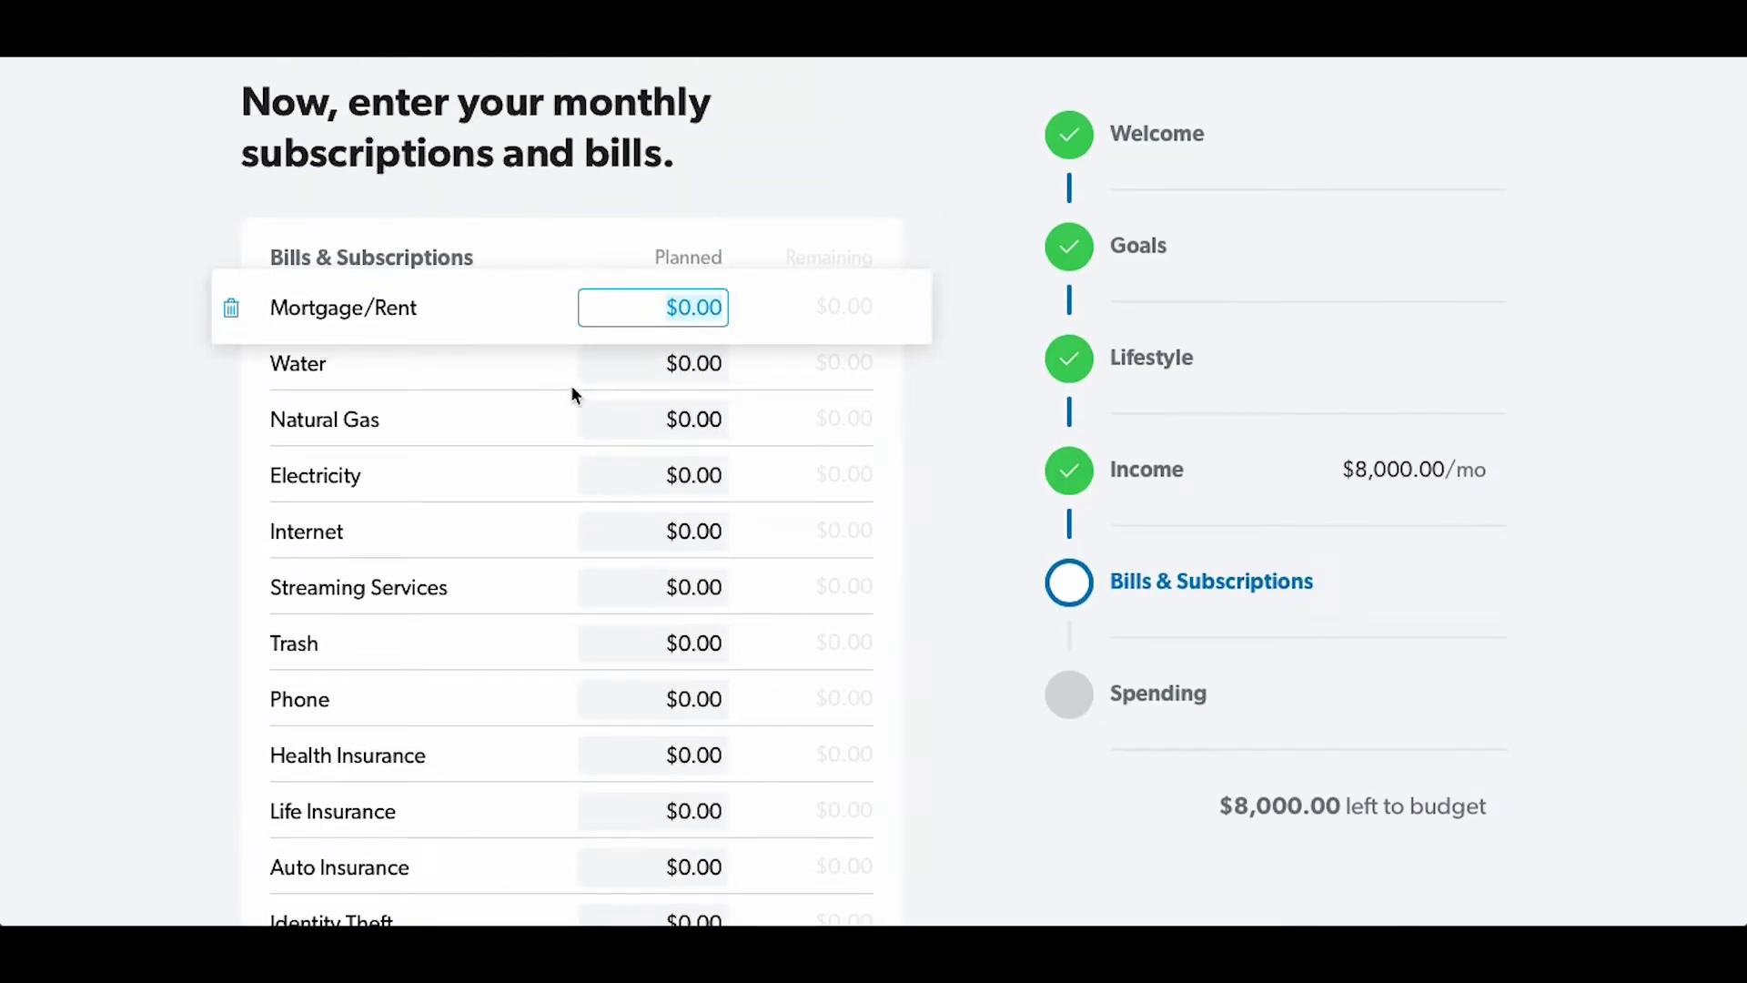
scroll(571, 387, down, 3)
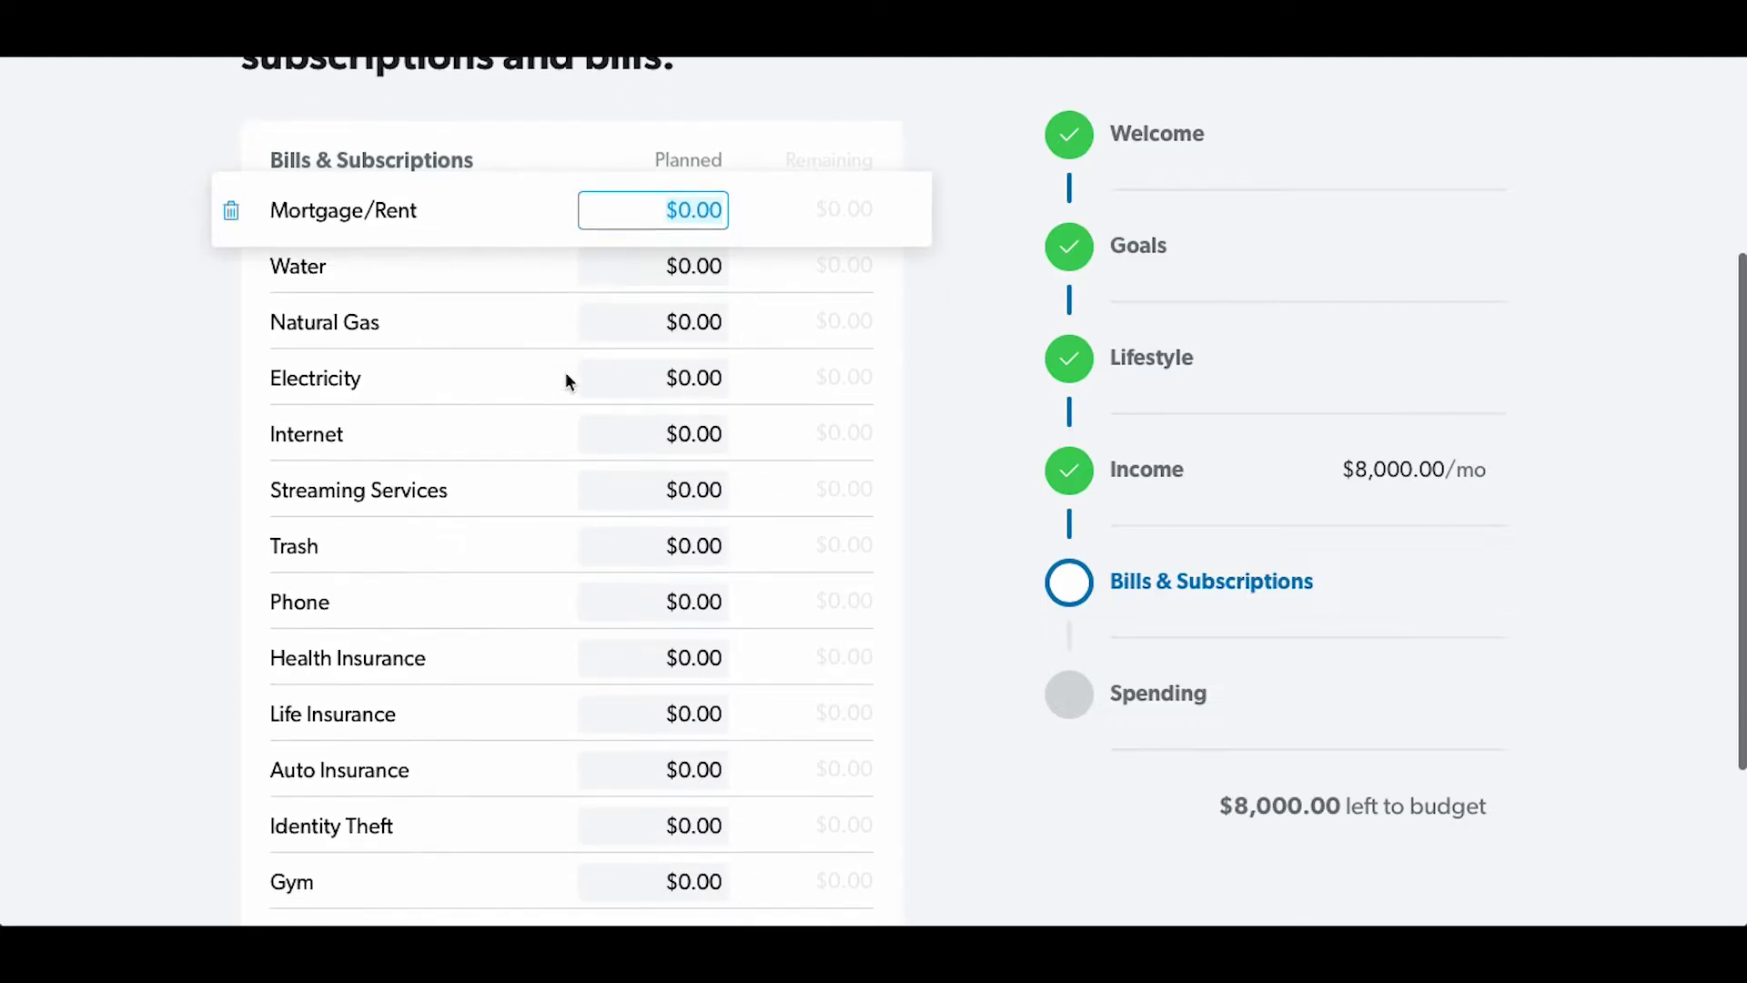
scroll(567, 381, up, 1)
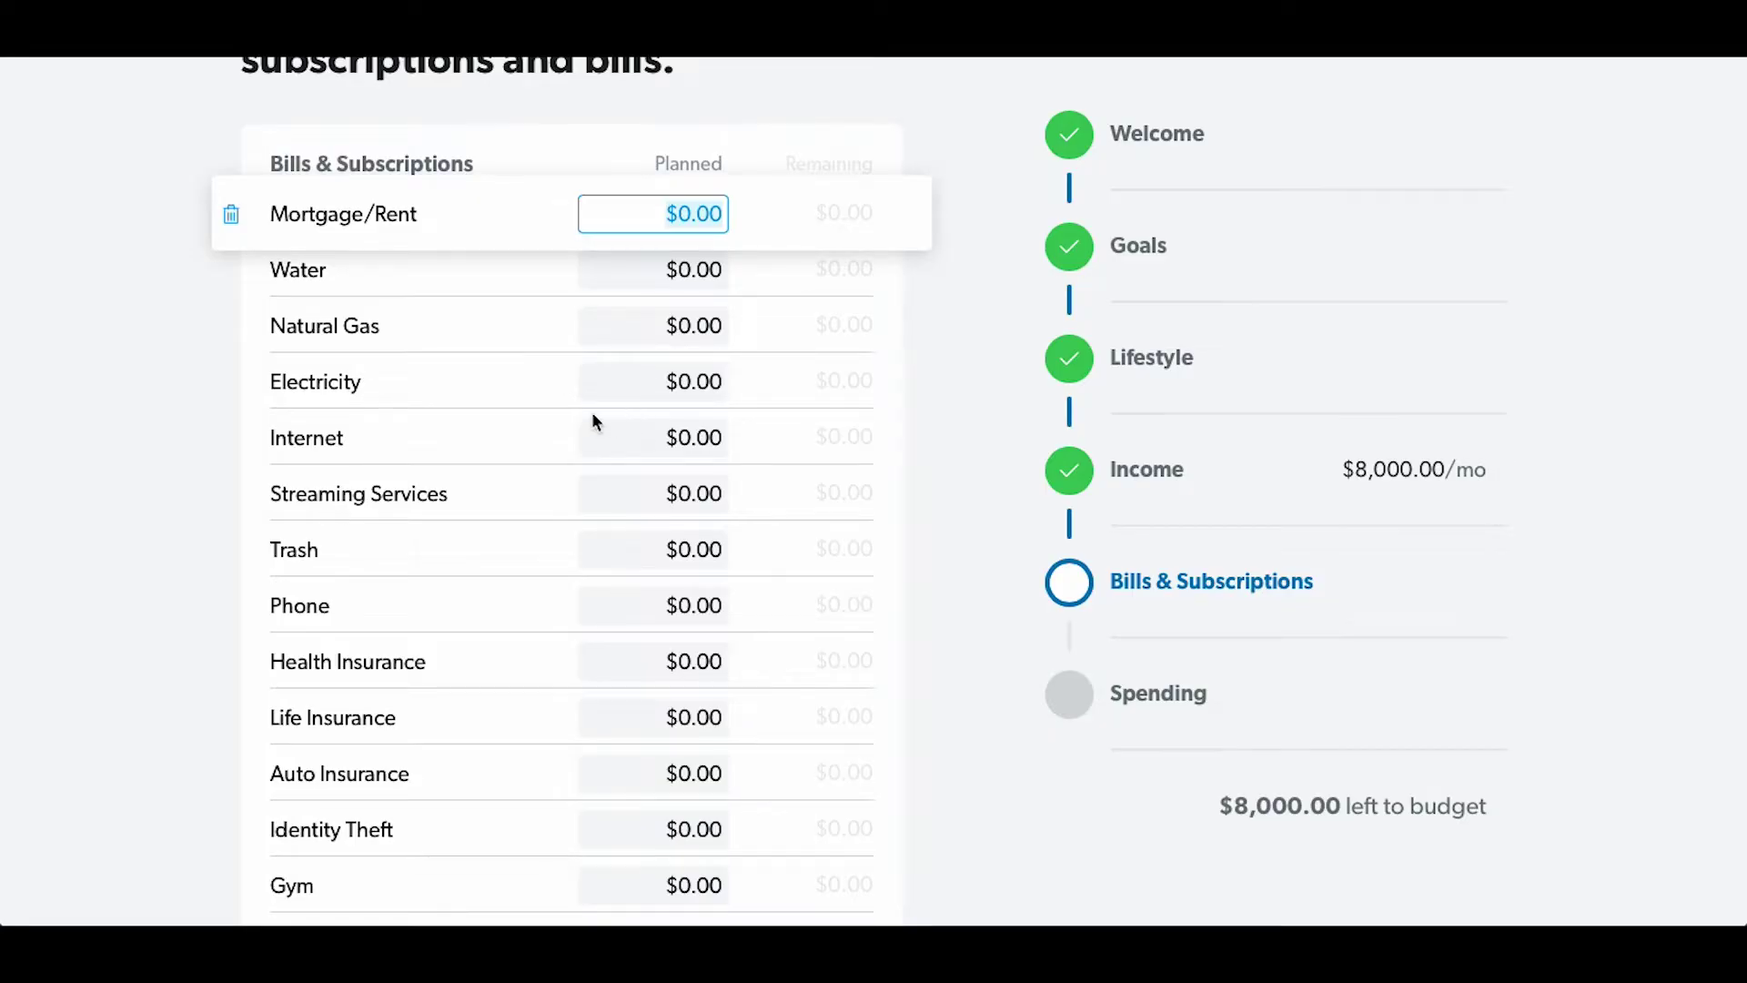
scroll(644, 215, up, 1)
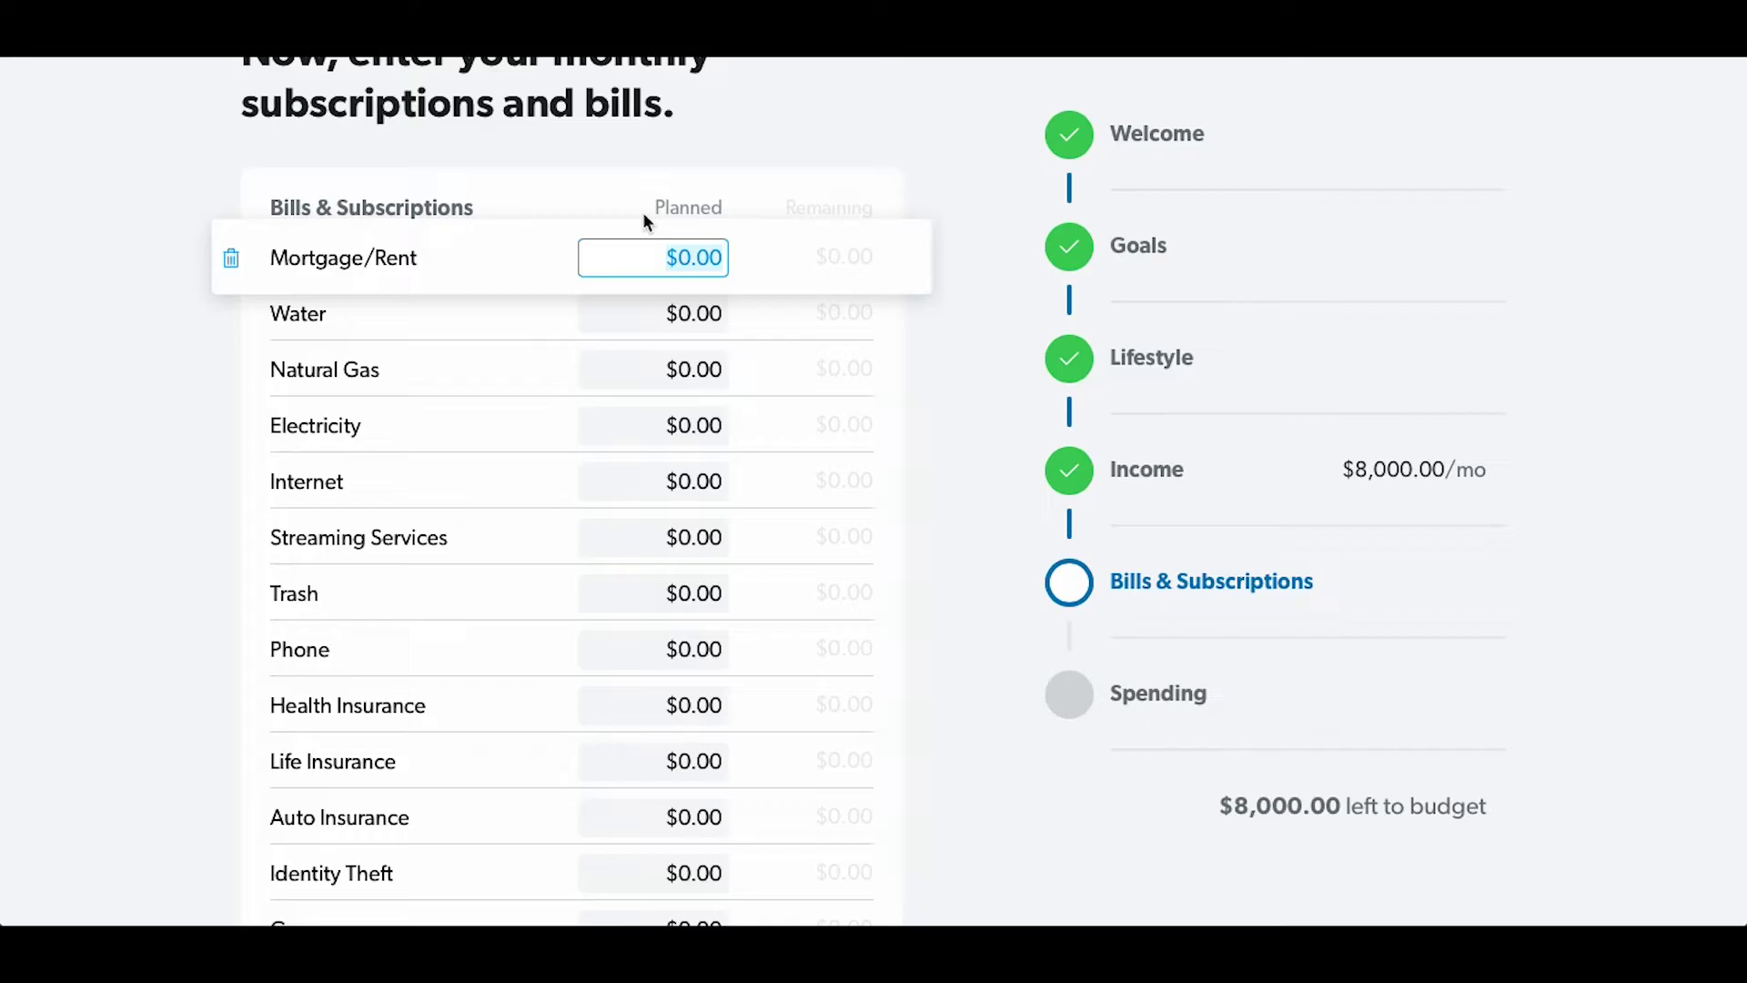
text(2500)
key(Tab)
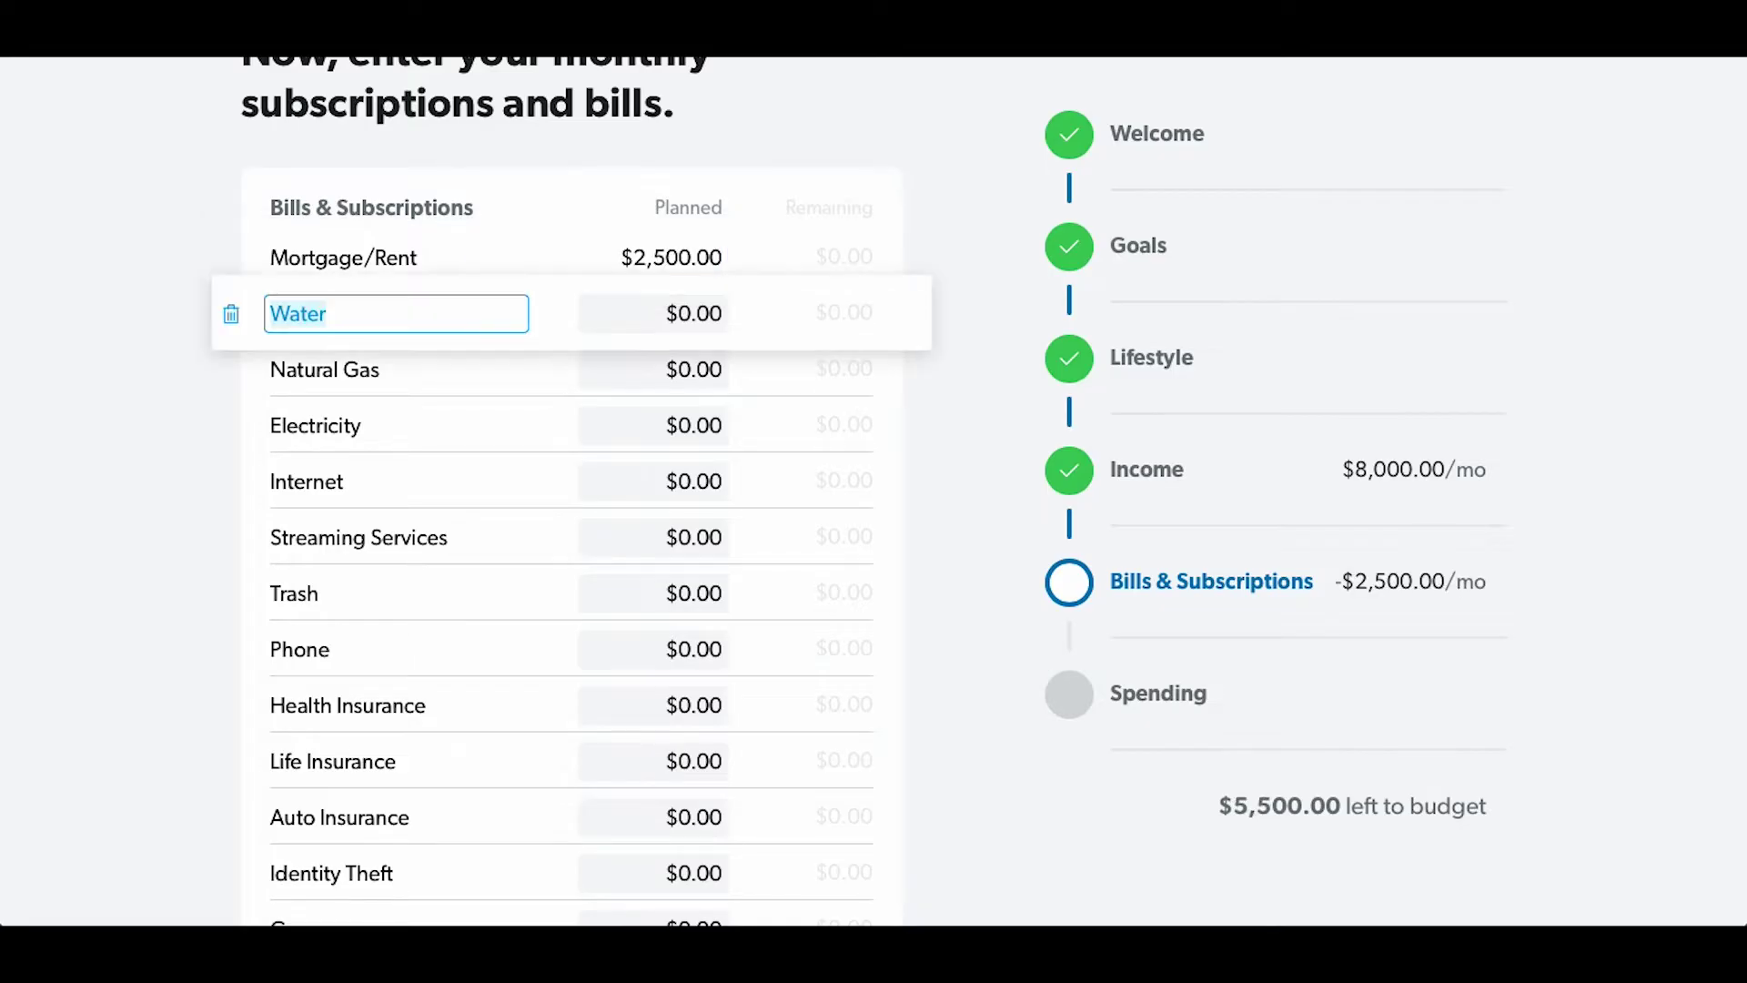
- Set the planned amounts for Water to $150.00, Natural Gas to $50.00 and Electricity to $200.00
key(Tab)
text(150)
key(Tab)
key(Tab)
text(5)
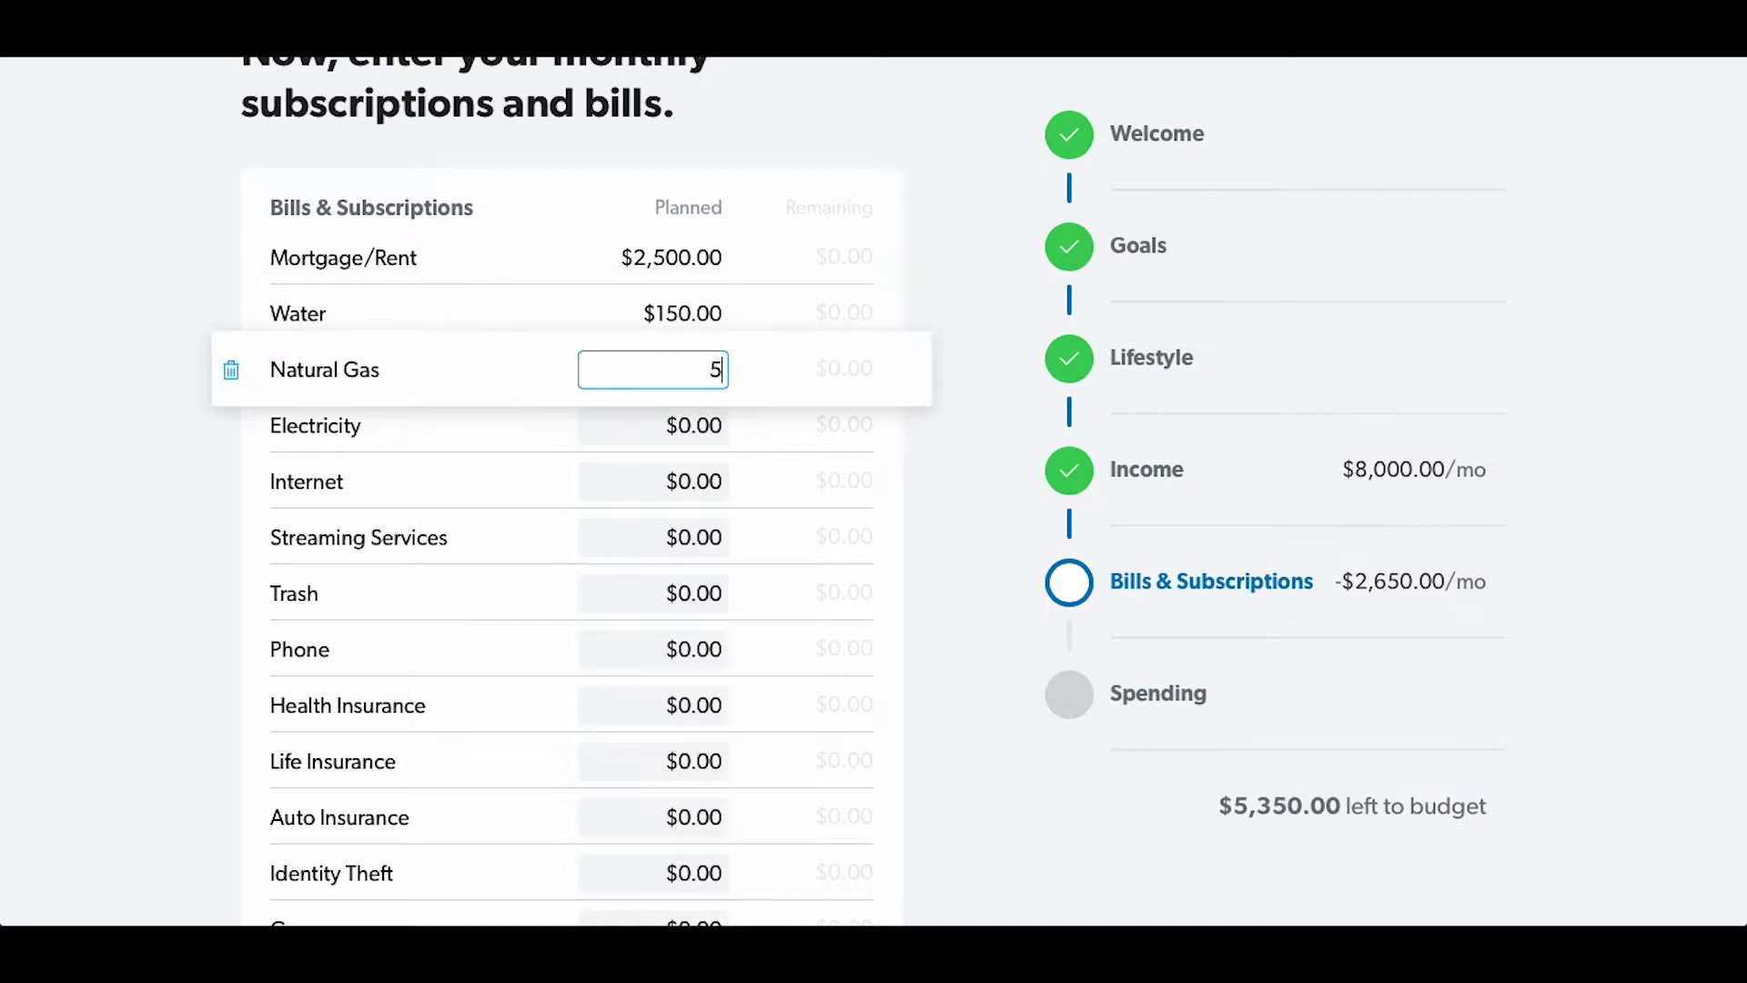
text(0)
key(Tab)
key(Tab)
text(200)
key(Tab)
key(Tab)
- Plan $100.00 for Internet, $50.00 for Streaming Services, $20.00 for Trash and $150.00 for Phone
text(100)
key(Tab)
key(Tab)
text(50)
key(Tab)
key(Tab)
text(20)
key(Tab)
key(Tab)
text(150)
key(Tab)
key(Tab)
- Set the planned Health Insurance and Life Insurance amounts to $100.00 each and Auto Insurance to $150.00
text(100)
key(Tab)
key(Tab)
text(100)
key(Tab)
key(Tab)
text(150)
key(Tab)
key(Tab)
- Plan $15.00 for Identity Theft and $30.00 for Gym in the monthly bills
text(15)
key(Tab)
key(Tab)
text(30)
key(Tab)
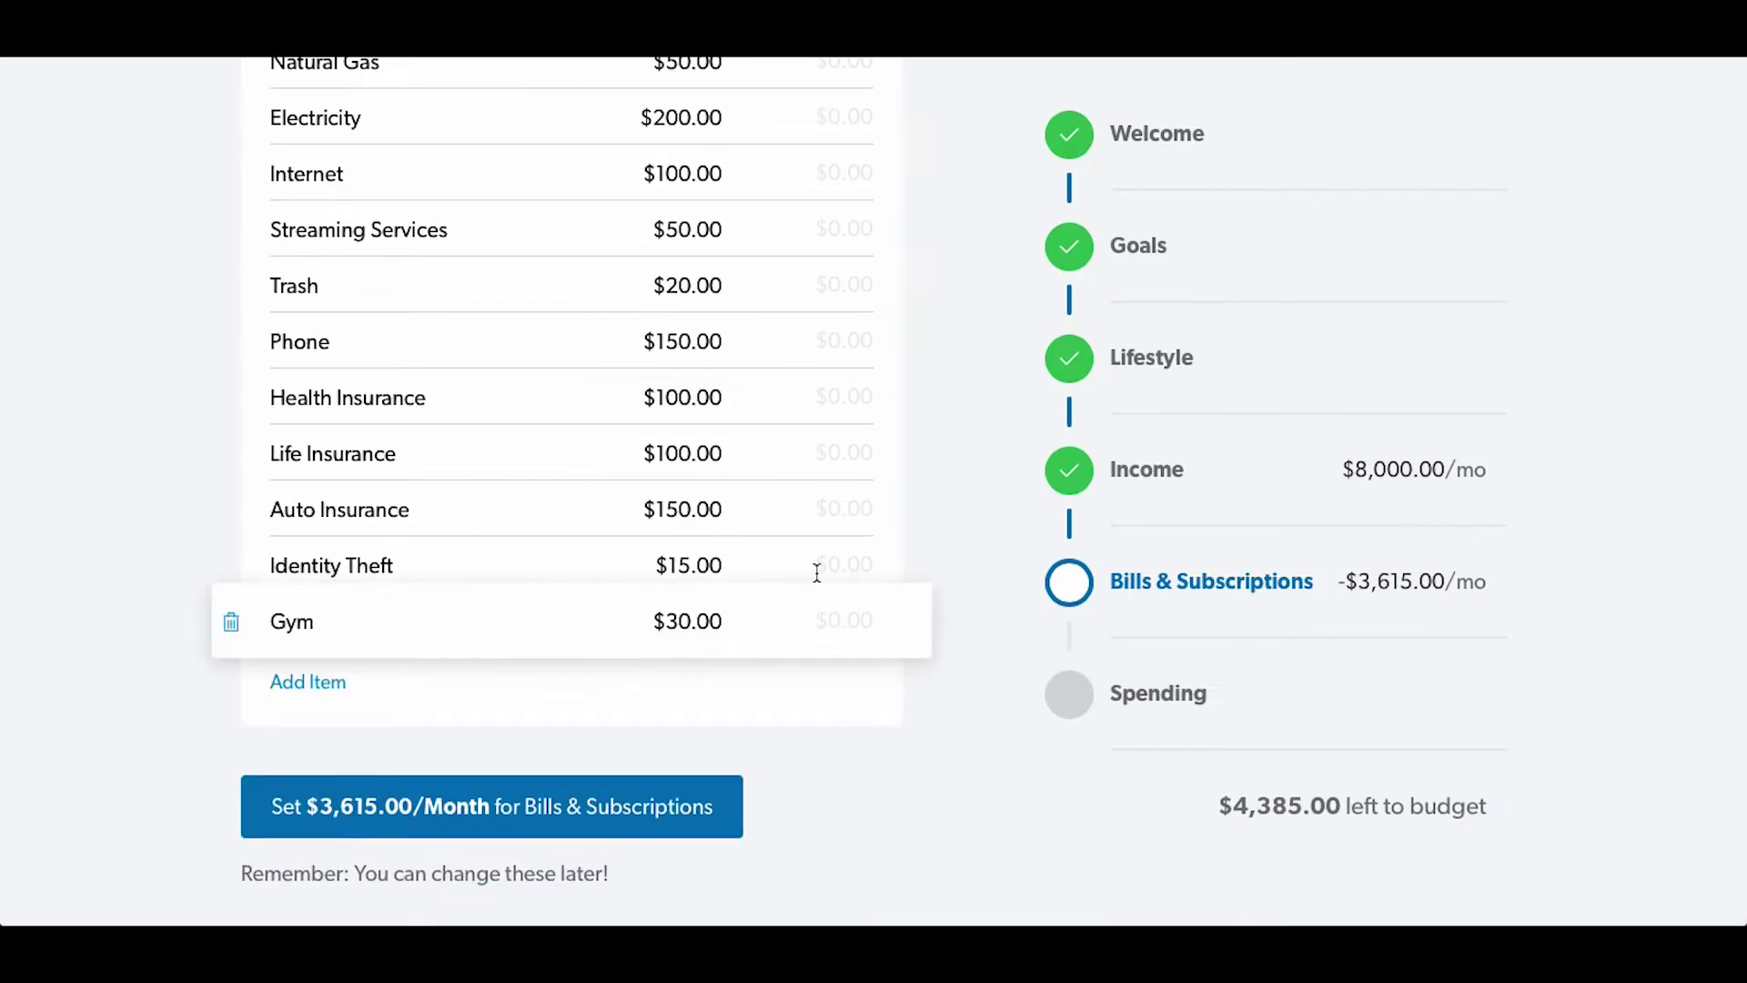
- Review the completed bills and the amount left to budget, and confirm the monthly bills and subscriptions
scroll(816, 572, up, 5)
scroll(683, 537, down, 3)
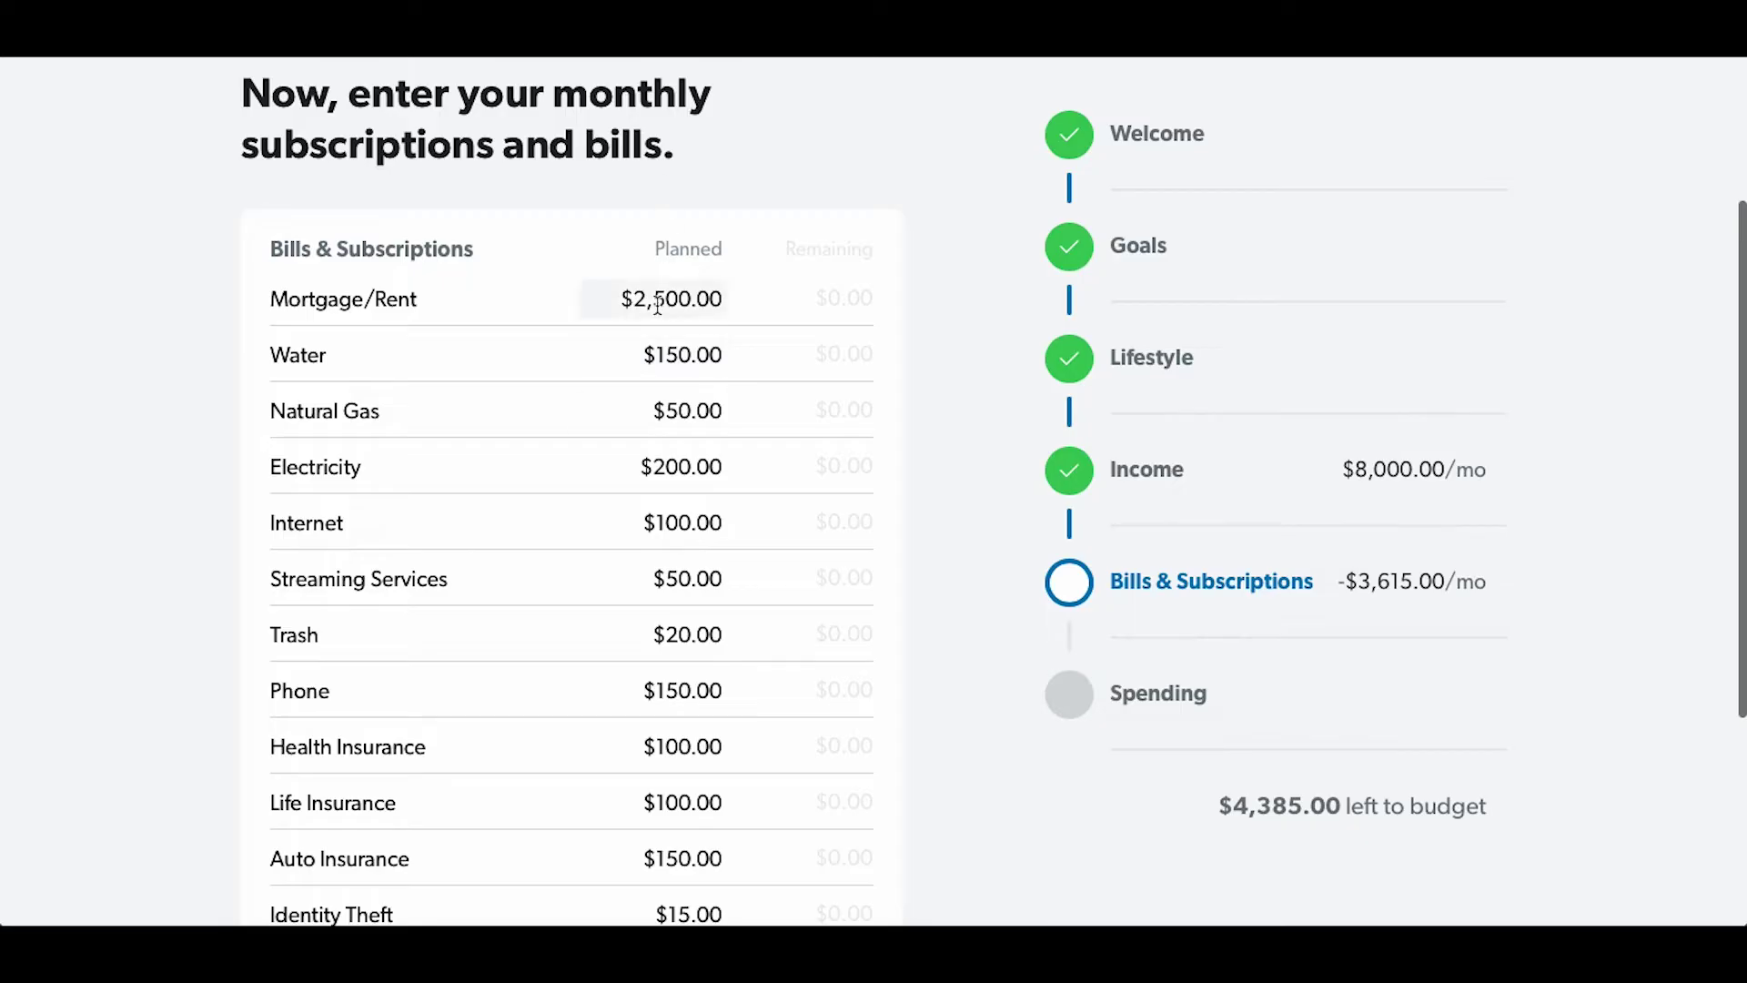
scroll(657, 305, down, 3)
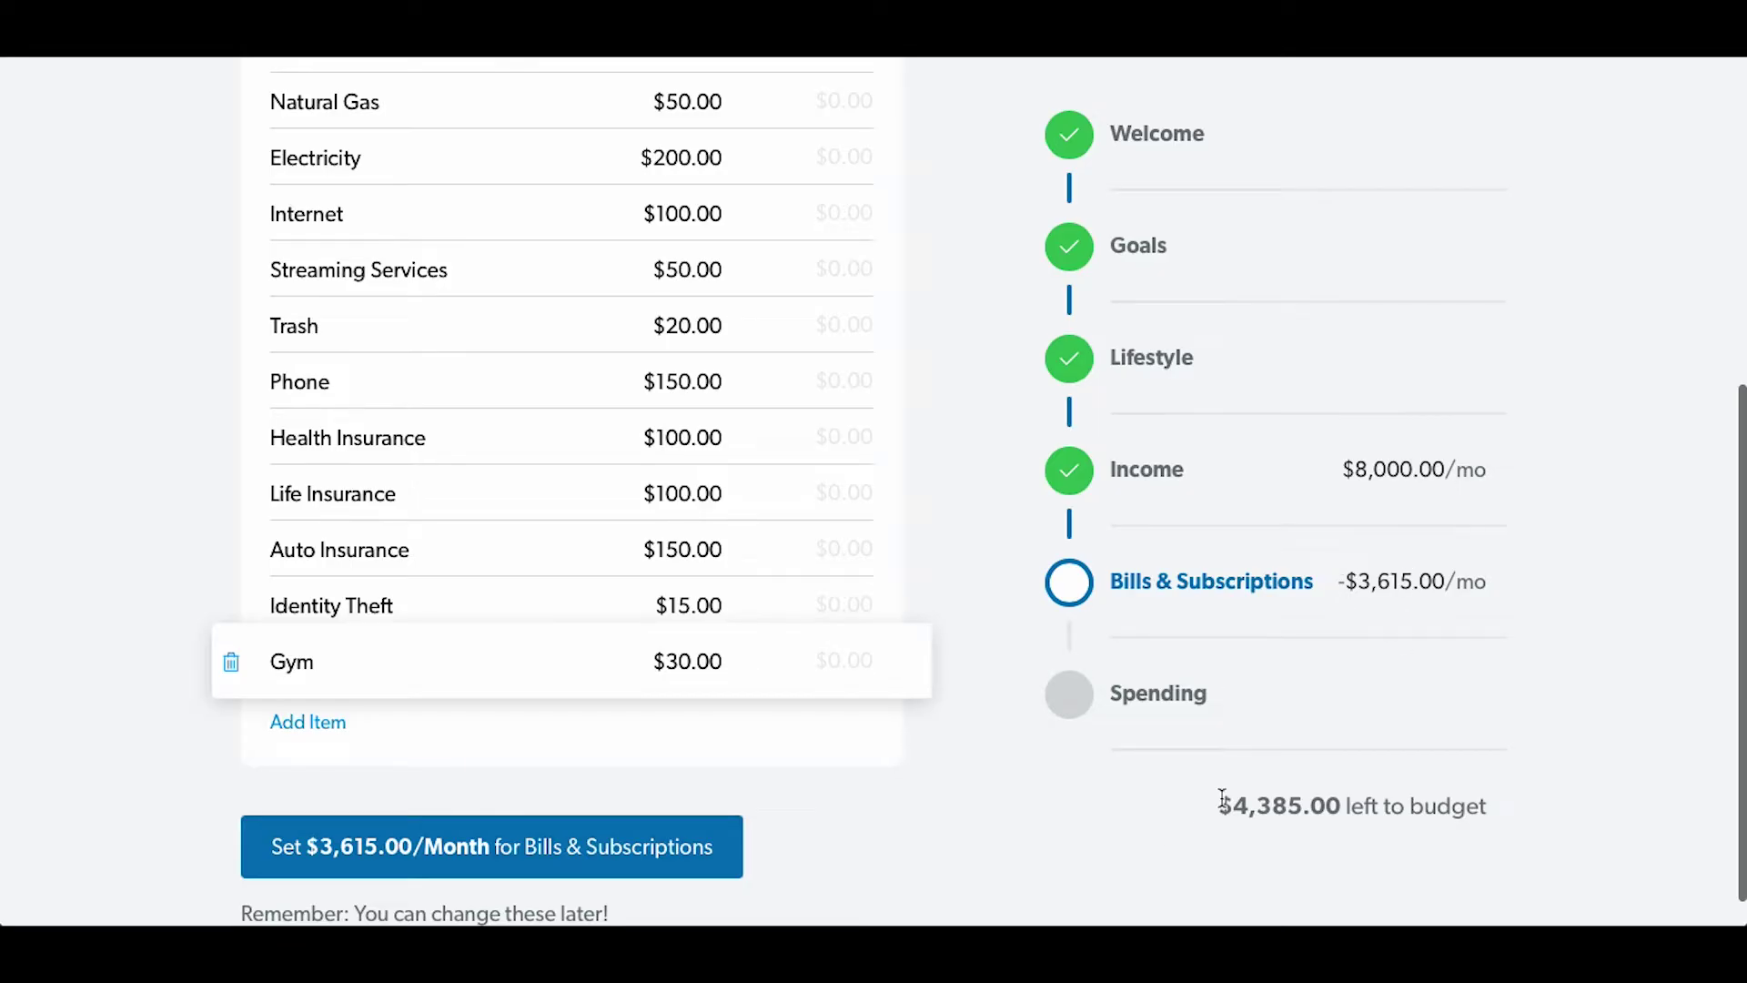
drag(1224, 804, 1489, 800)
click(558, 828)
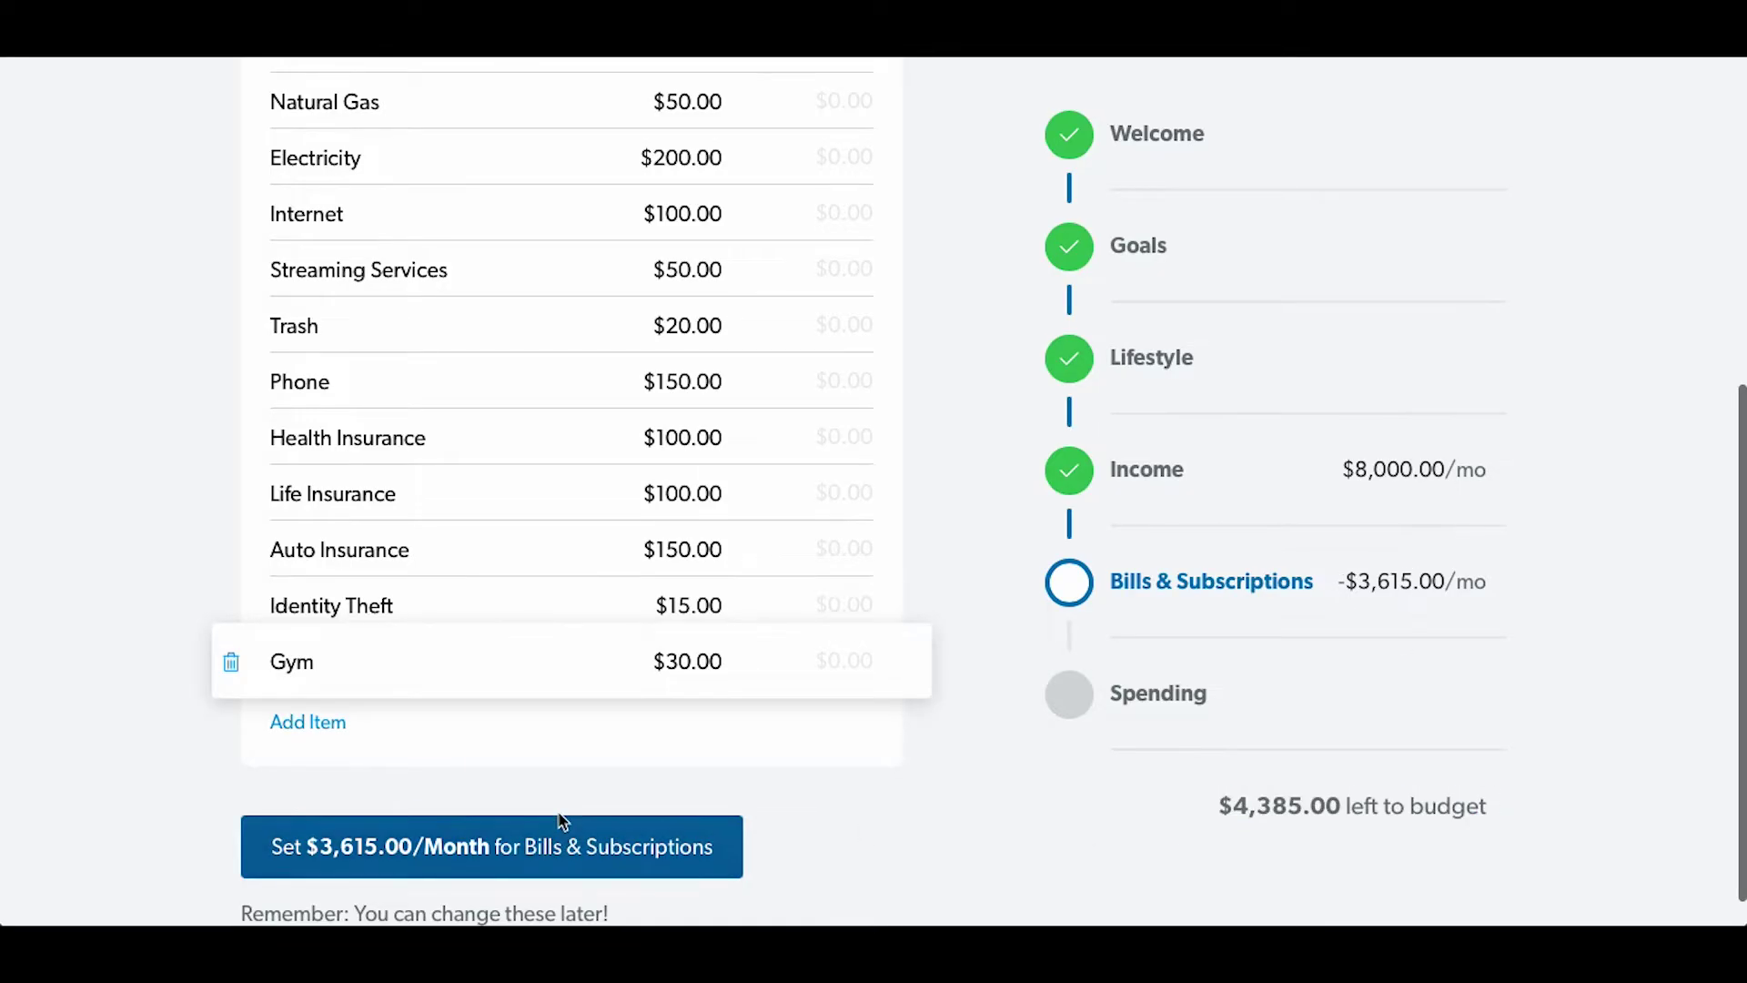
scroll(537, 824, down, 1)
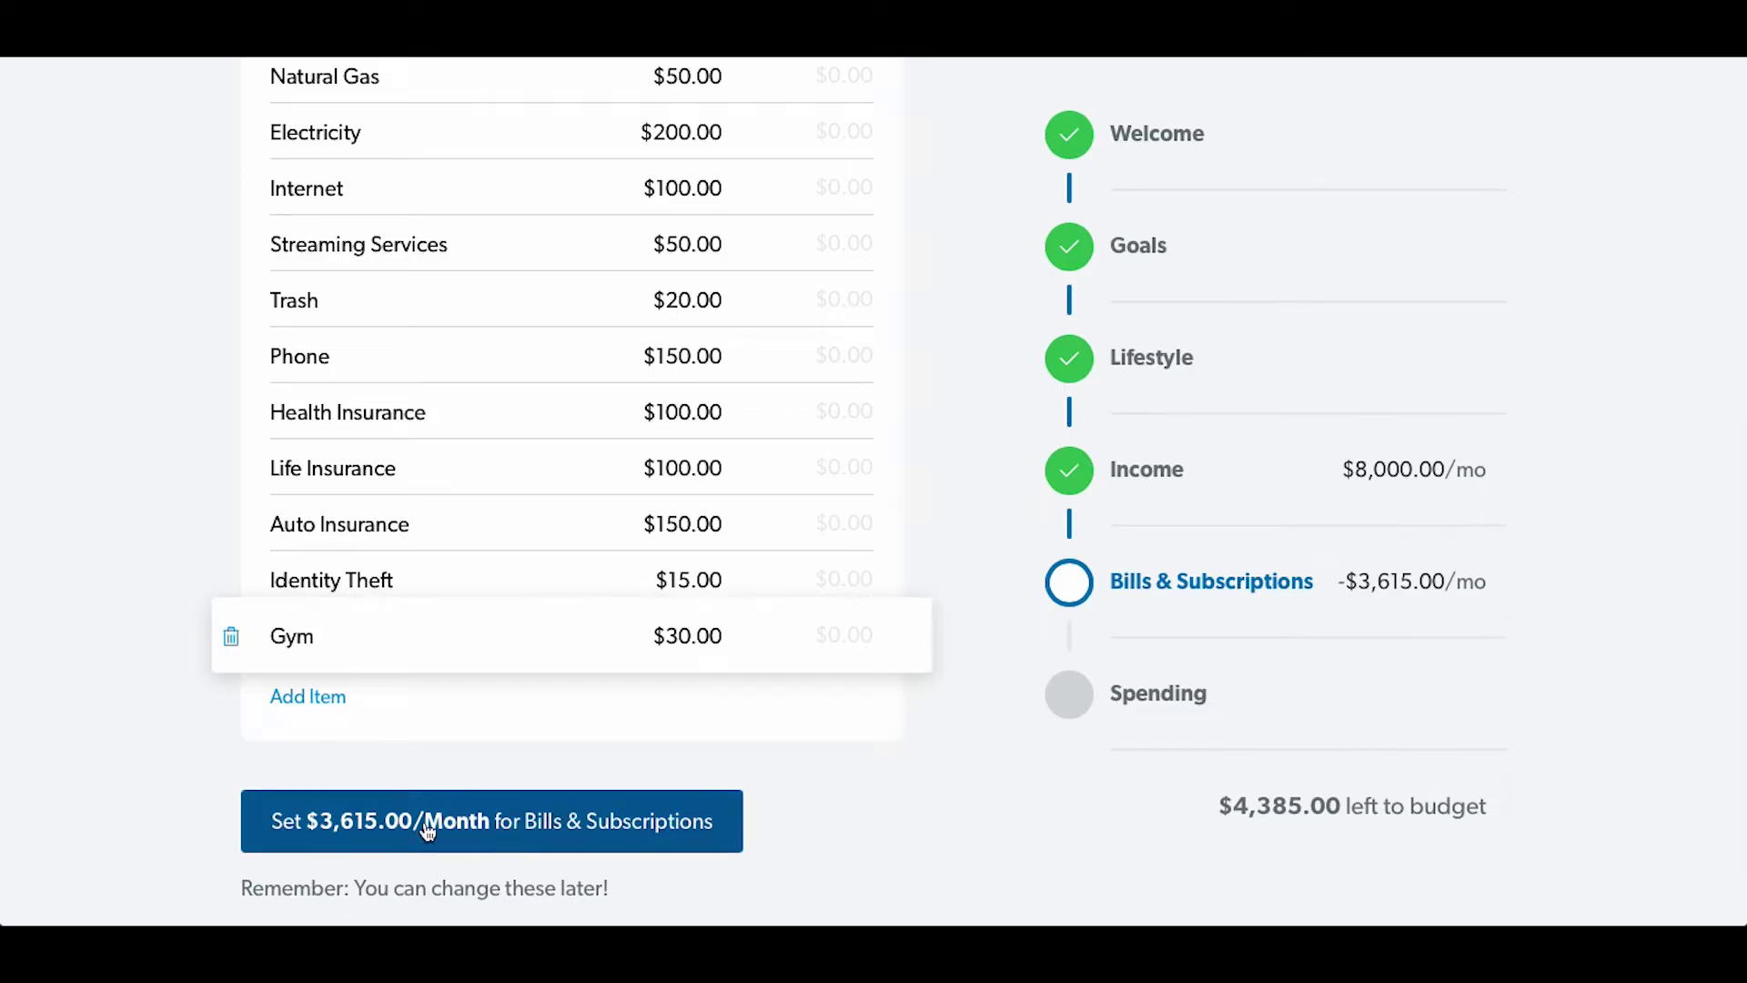
click(493, 823)
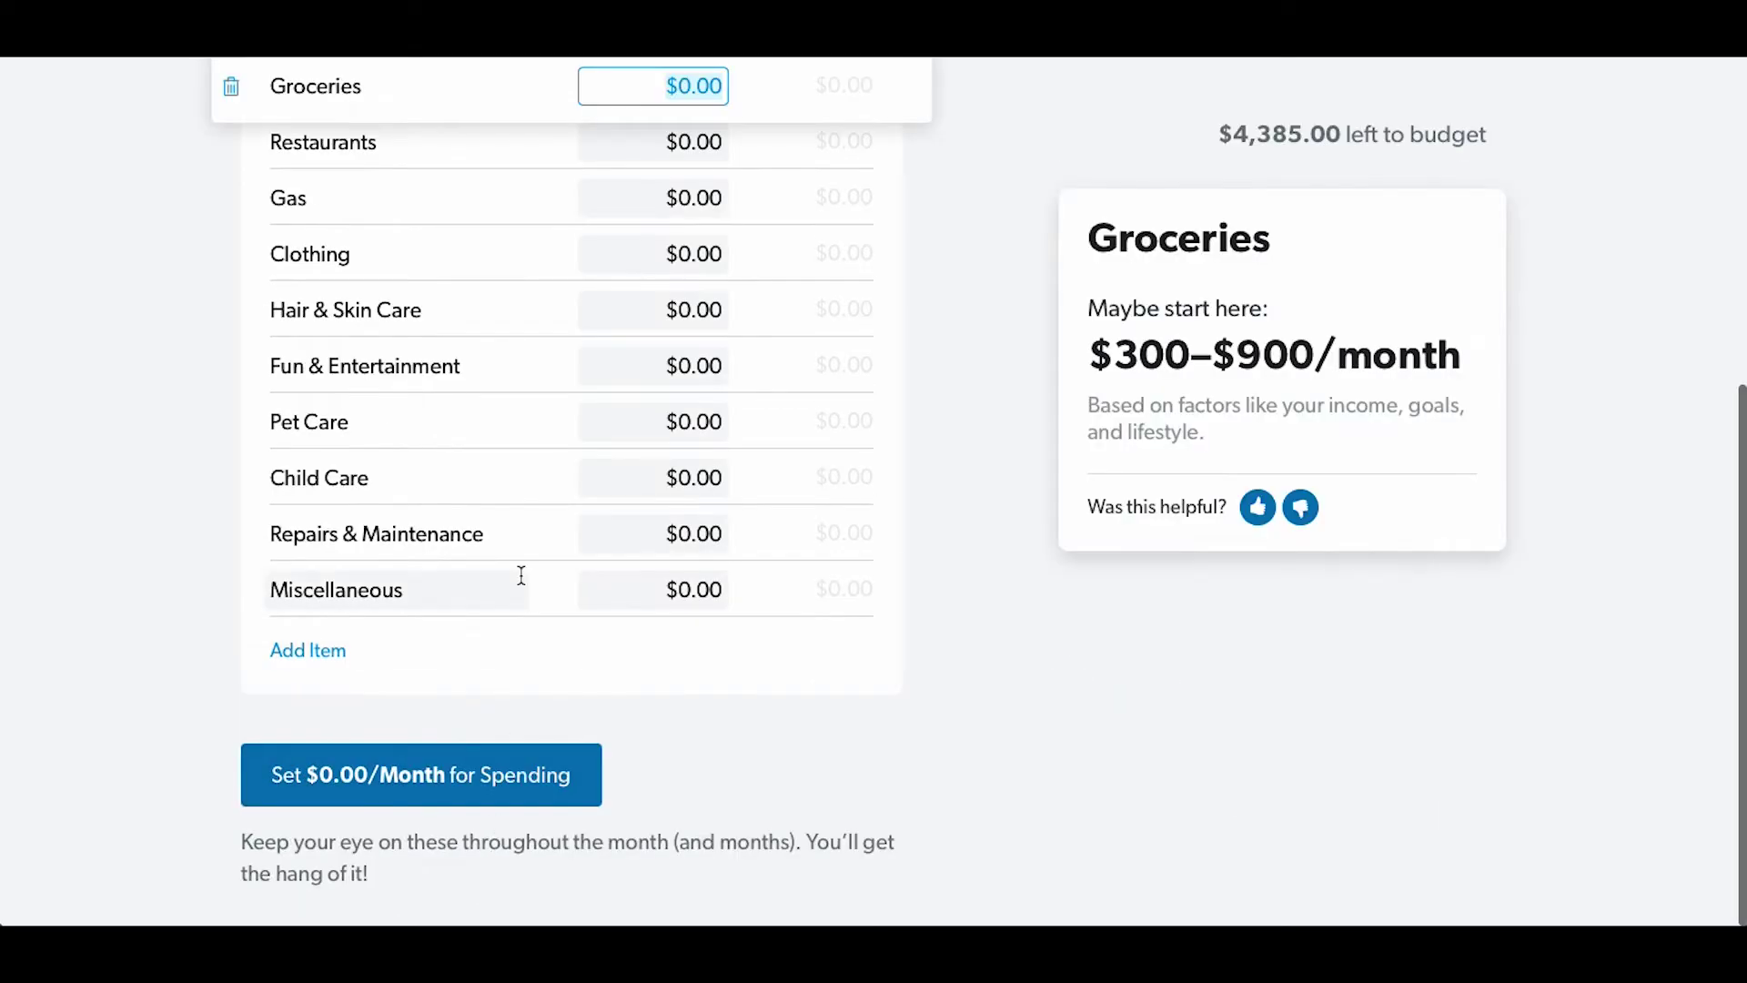
- Set the planned spending for Groceries to $1,000.00, Restaurants to $250.00 and Gas to $400.00
scroll(521, 592, up, 3)
scroll(346, 415, up, 1)
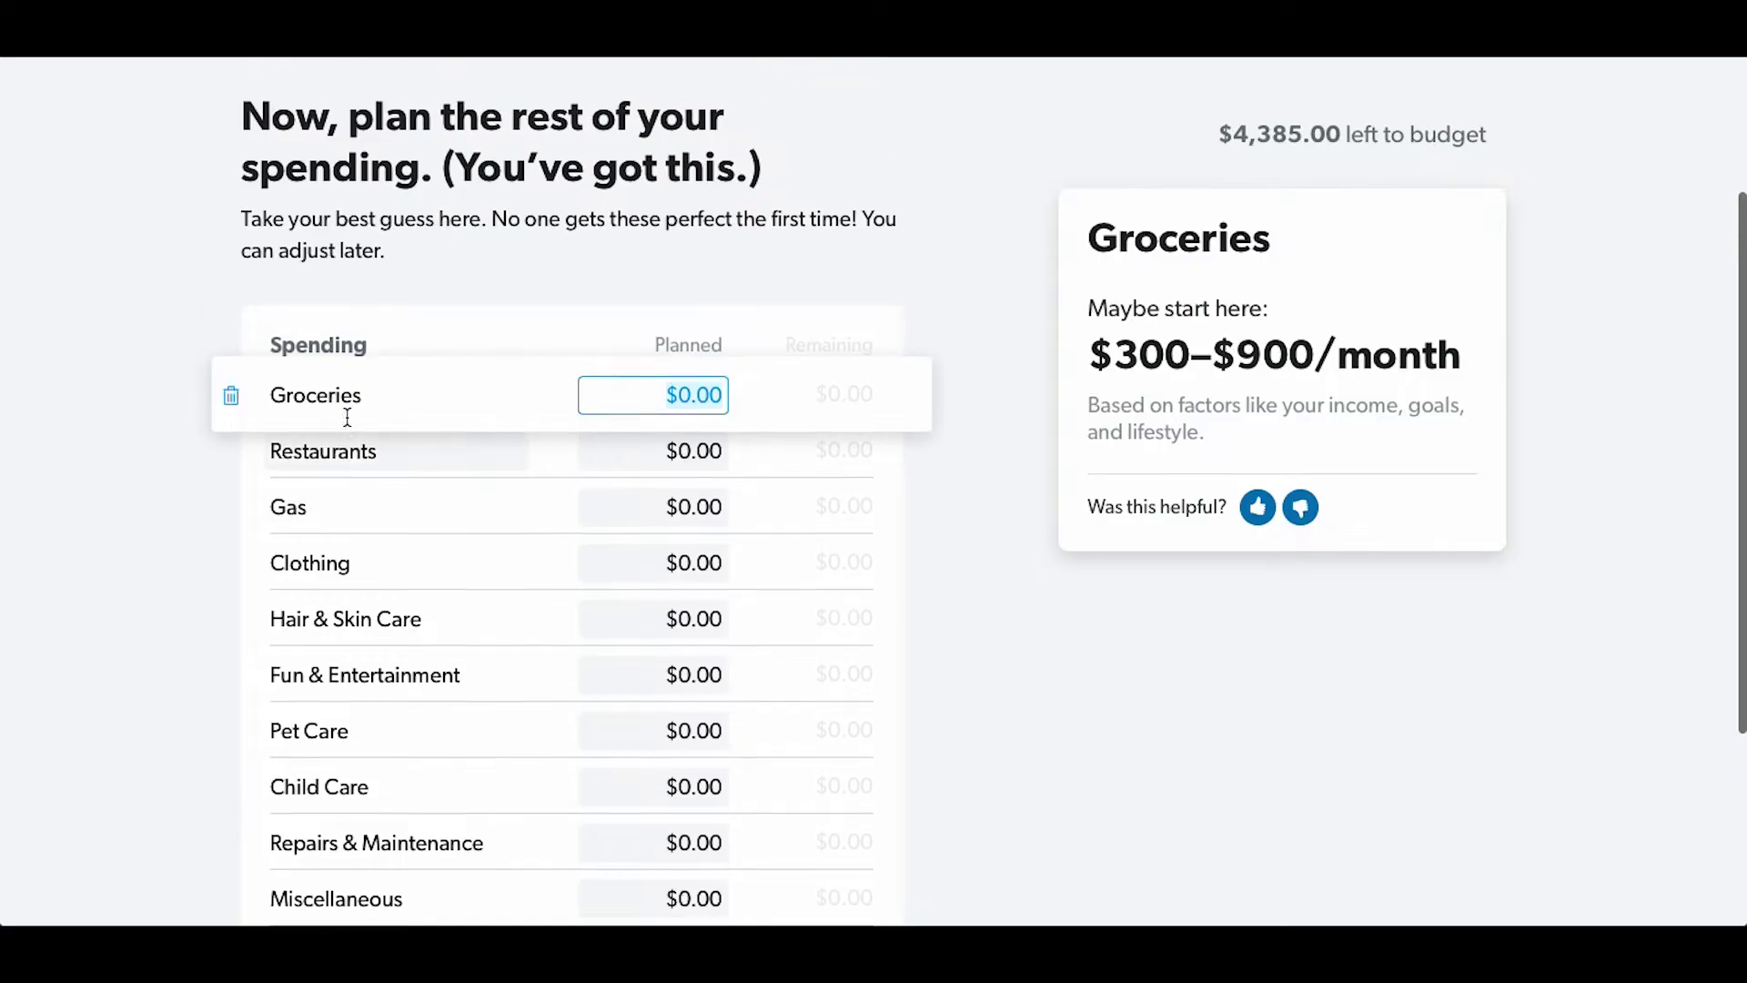
click(426, 290)
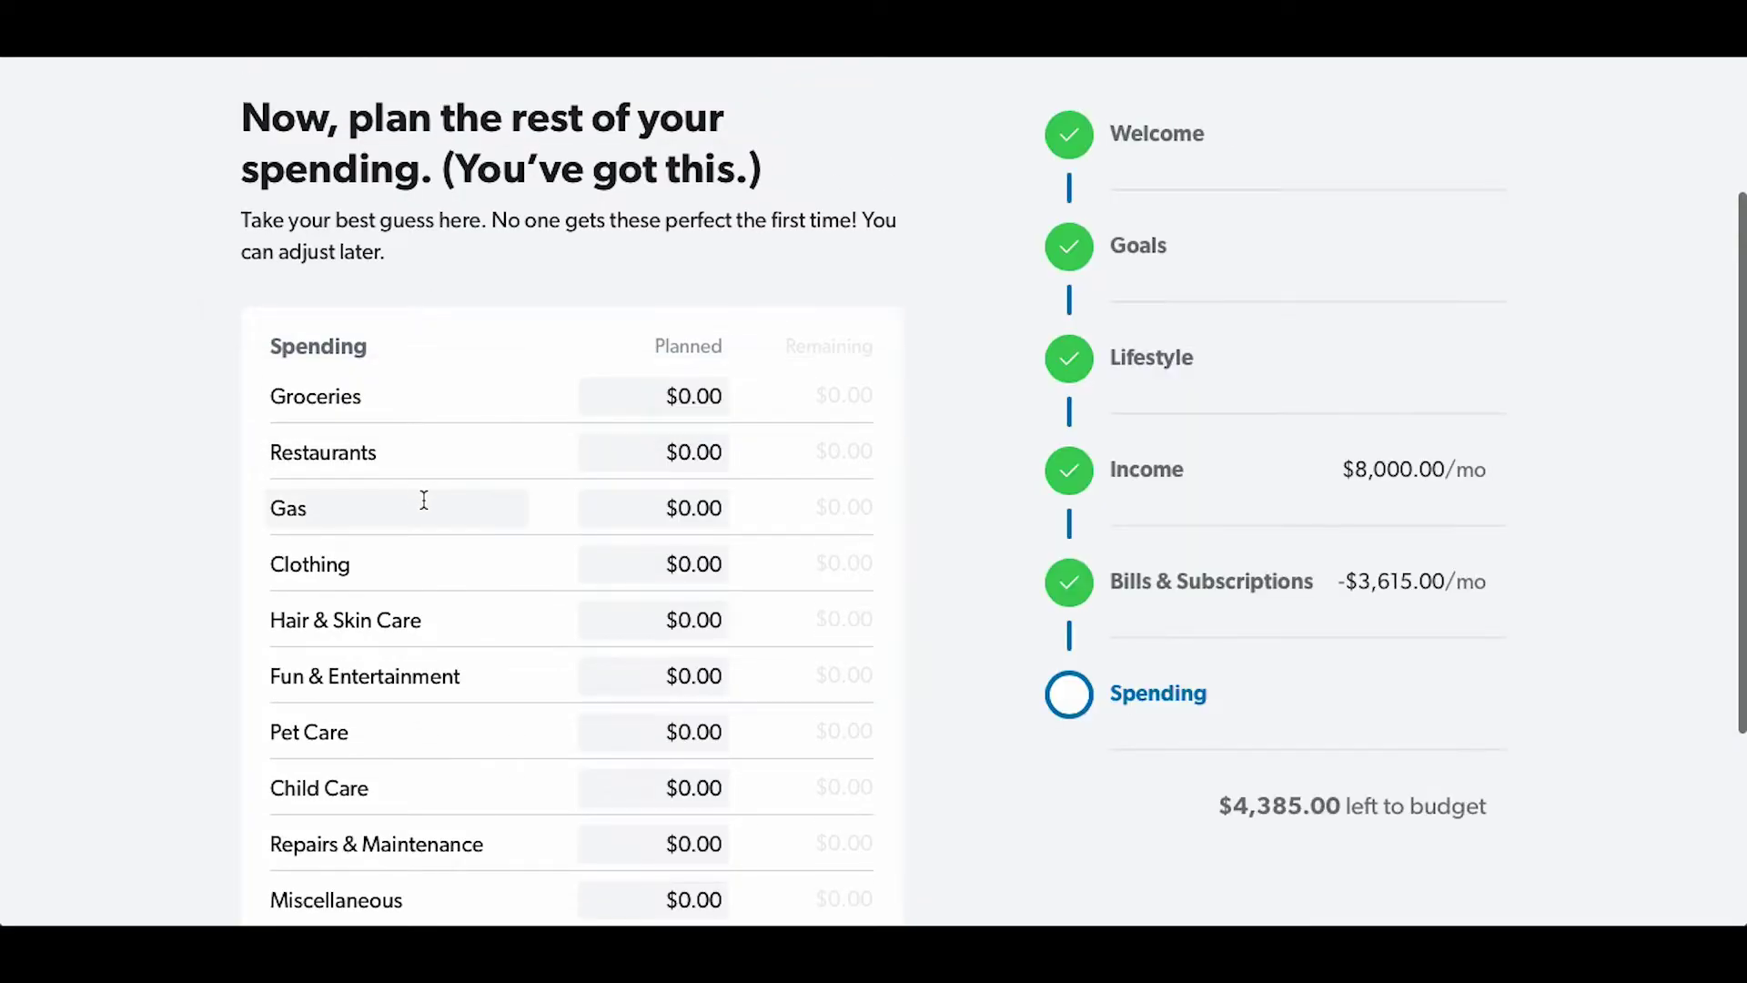
scroll(422, 494, down, 1)
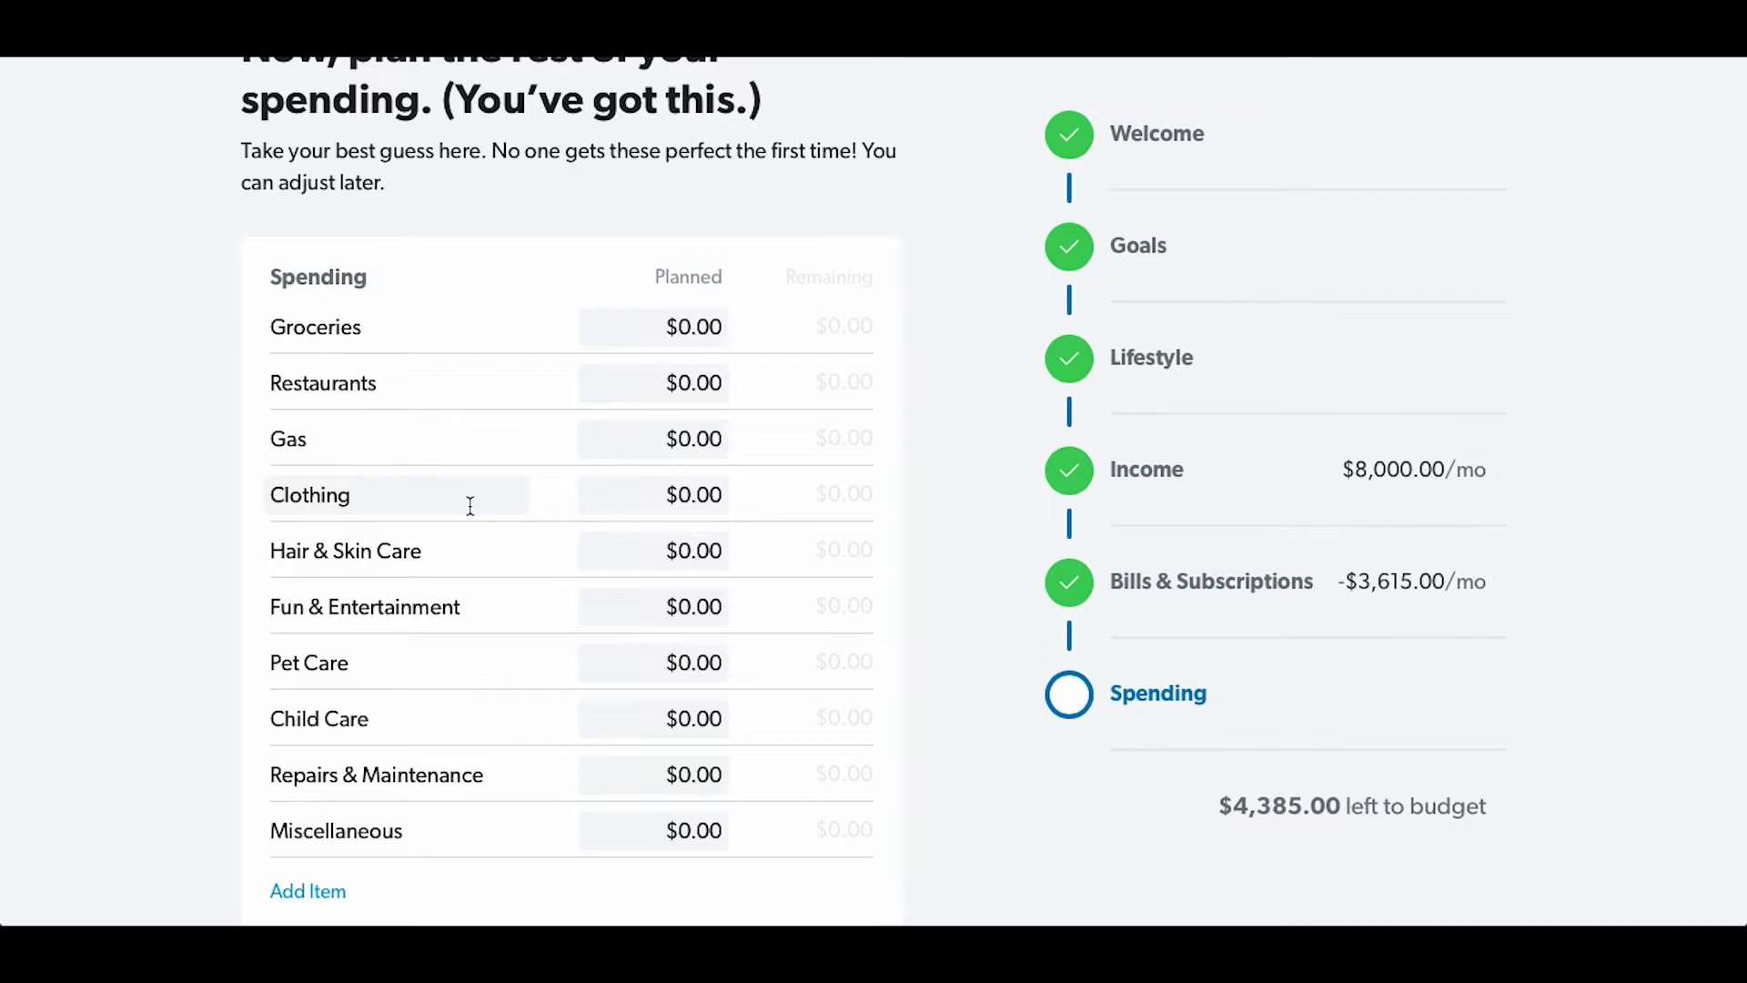
click(678, 325)
text(1000)
key(Tab)
text(250)
key(Tab)
text(400)
key(Tab)
- Plan $100.00 for Clothing, $50.00 for Hair & Skin Care, $100.00 for Fun & Entertainment and $50.00 for Pet Care
text(100)
key(Tab)
text(50)
key(Tab)
text(100)
key(Tab)
text(50)
key(Tab)
- Set the planned Child Care amount to $500.00, and Repairs & Maintenance and Miscellaneous to $100.00 each
text(300)
key(BackSpace)
key(BackSpace)
key(BackSpace)
text(500)
key(Tab)
text(100)
key(Tab)
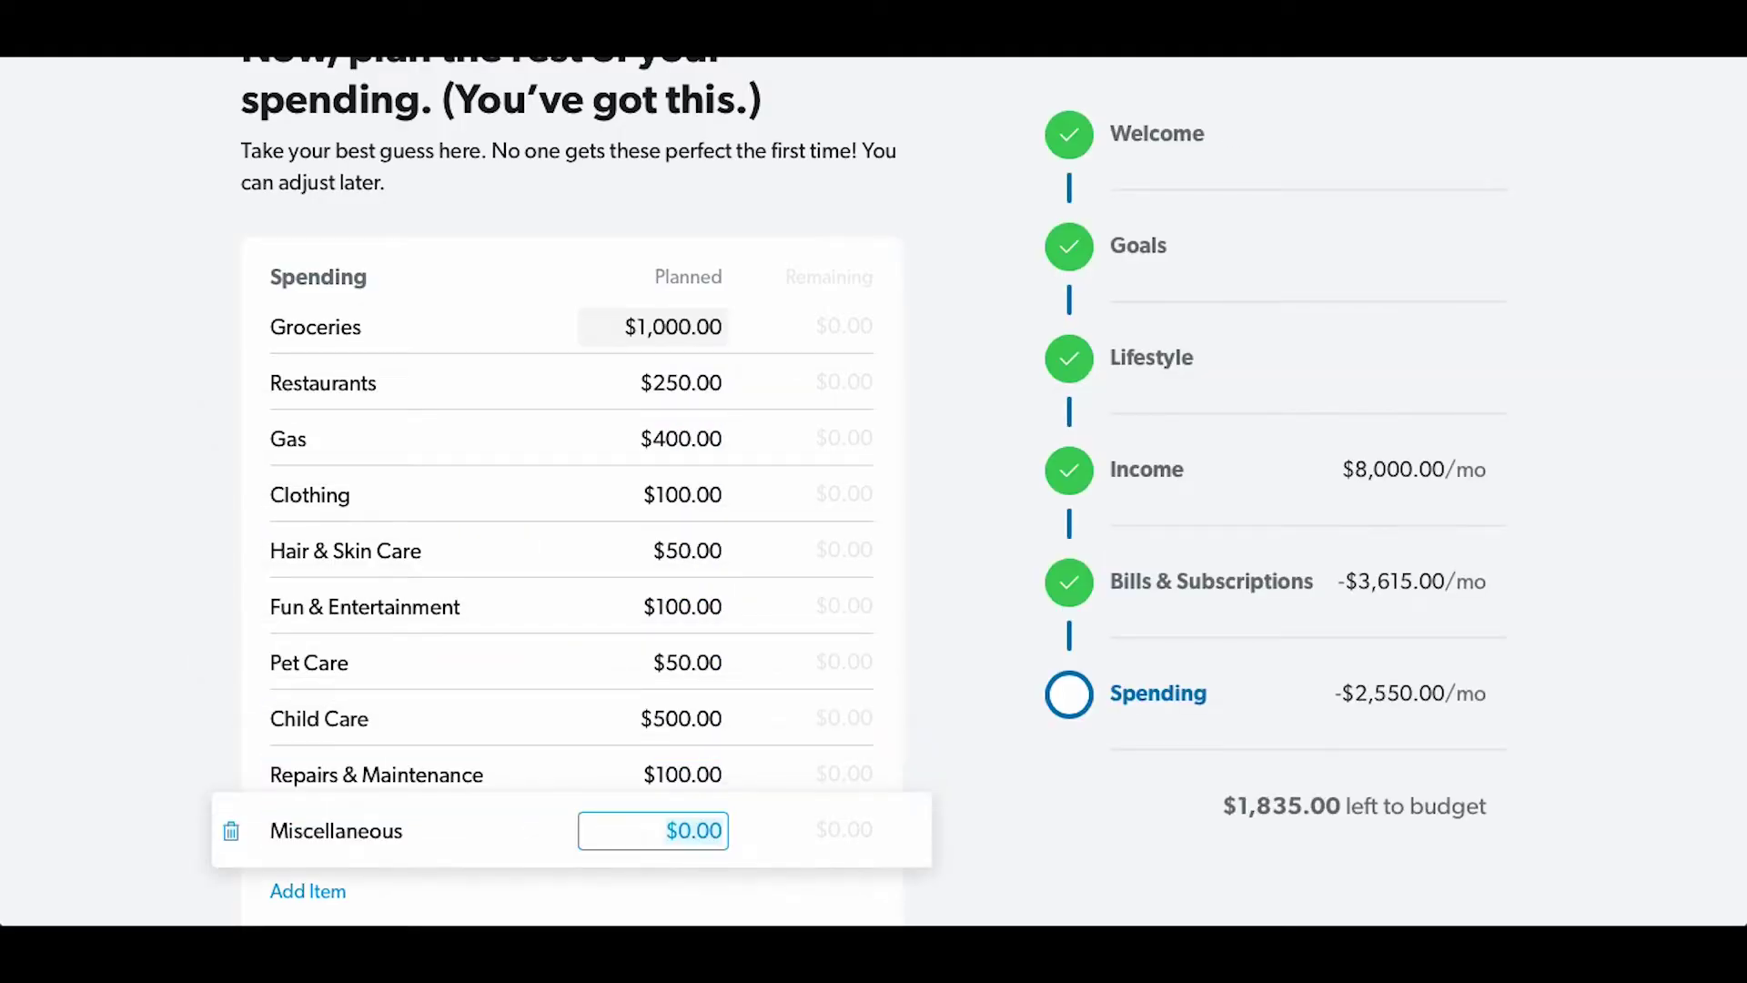
text(100)
key(Tab)
scroll(974, 428, down, 4)
click(464, 736)
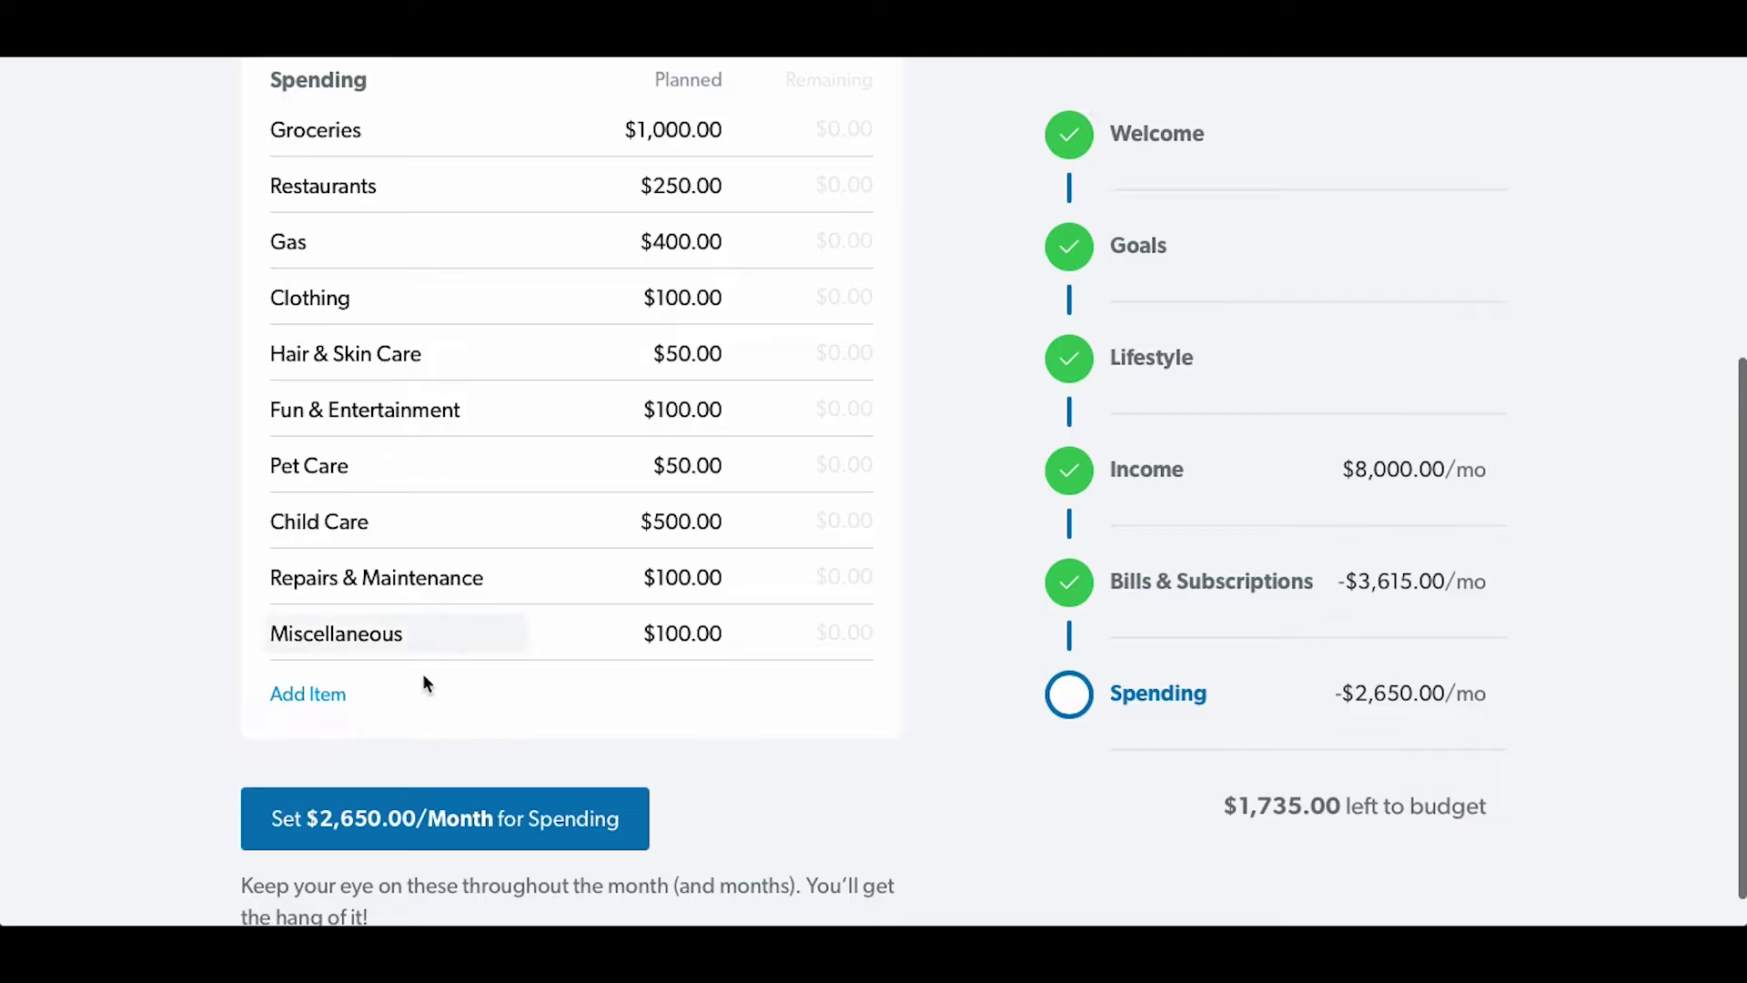
- Add a spending item named Sports with a planned amount of $100.00
scroll(300, 728, up, 1)
scroll(292, 733, up, 2)
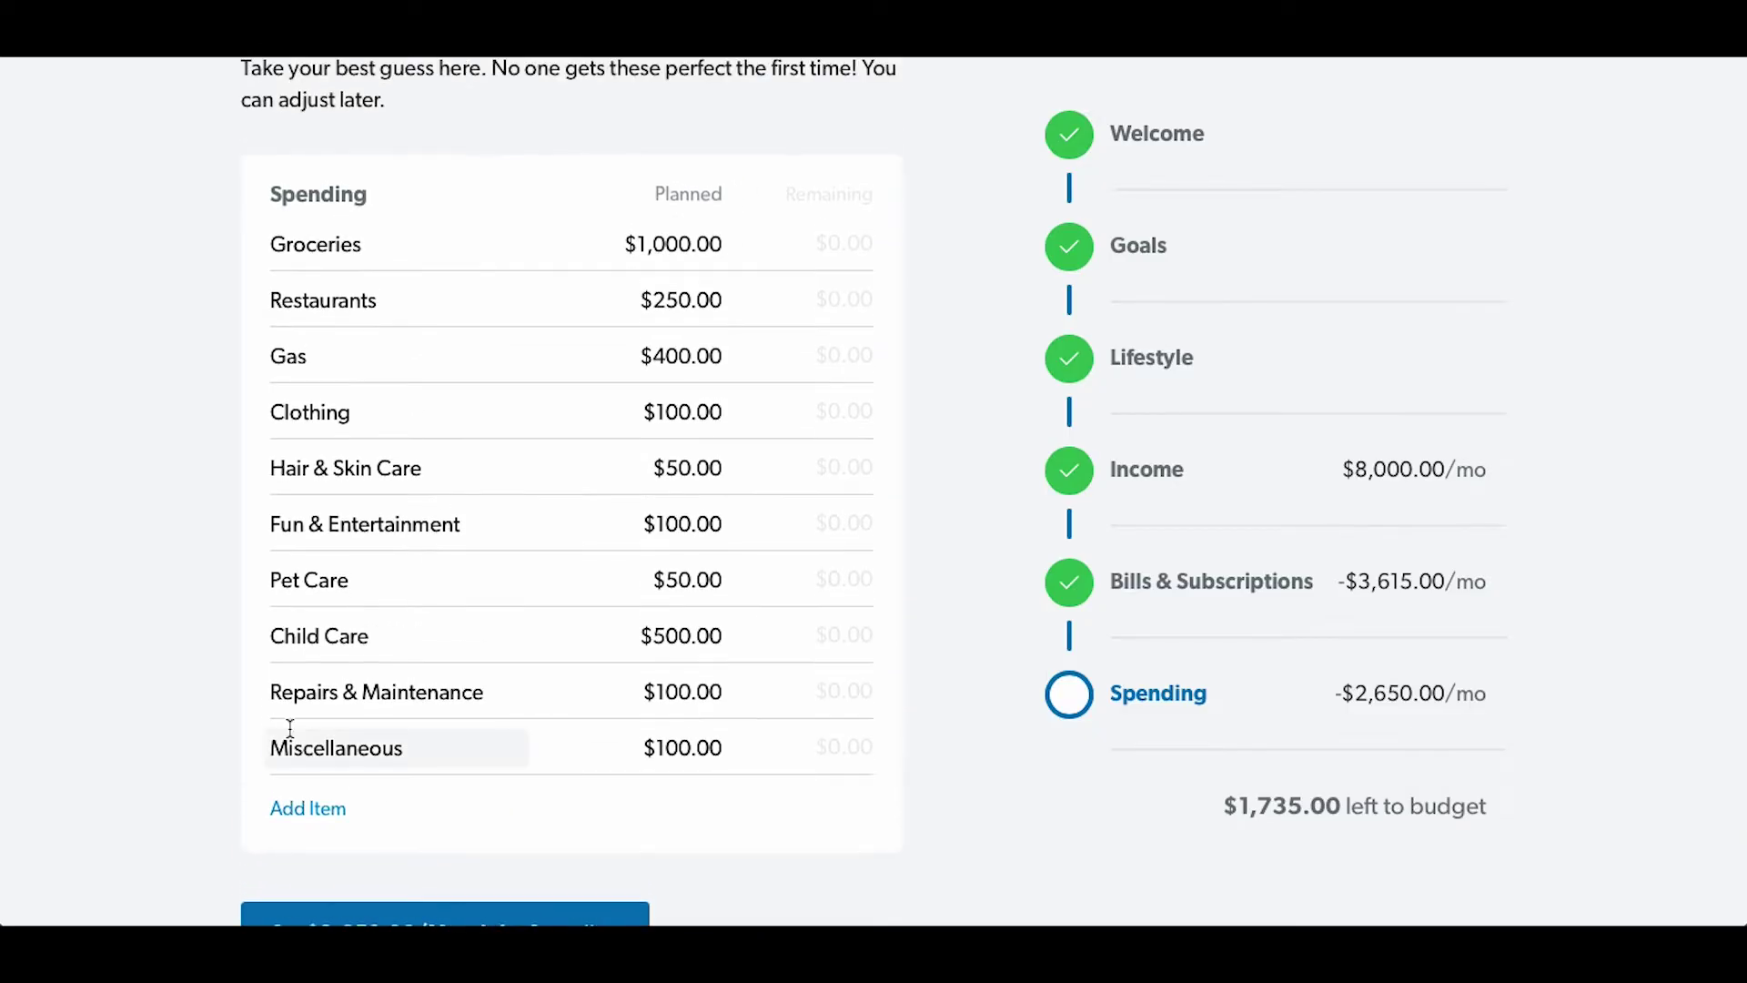
click(334, 819)
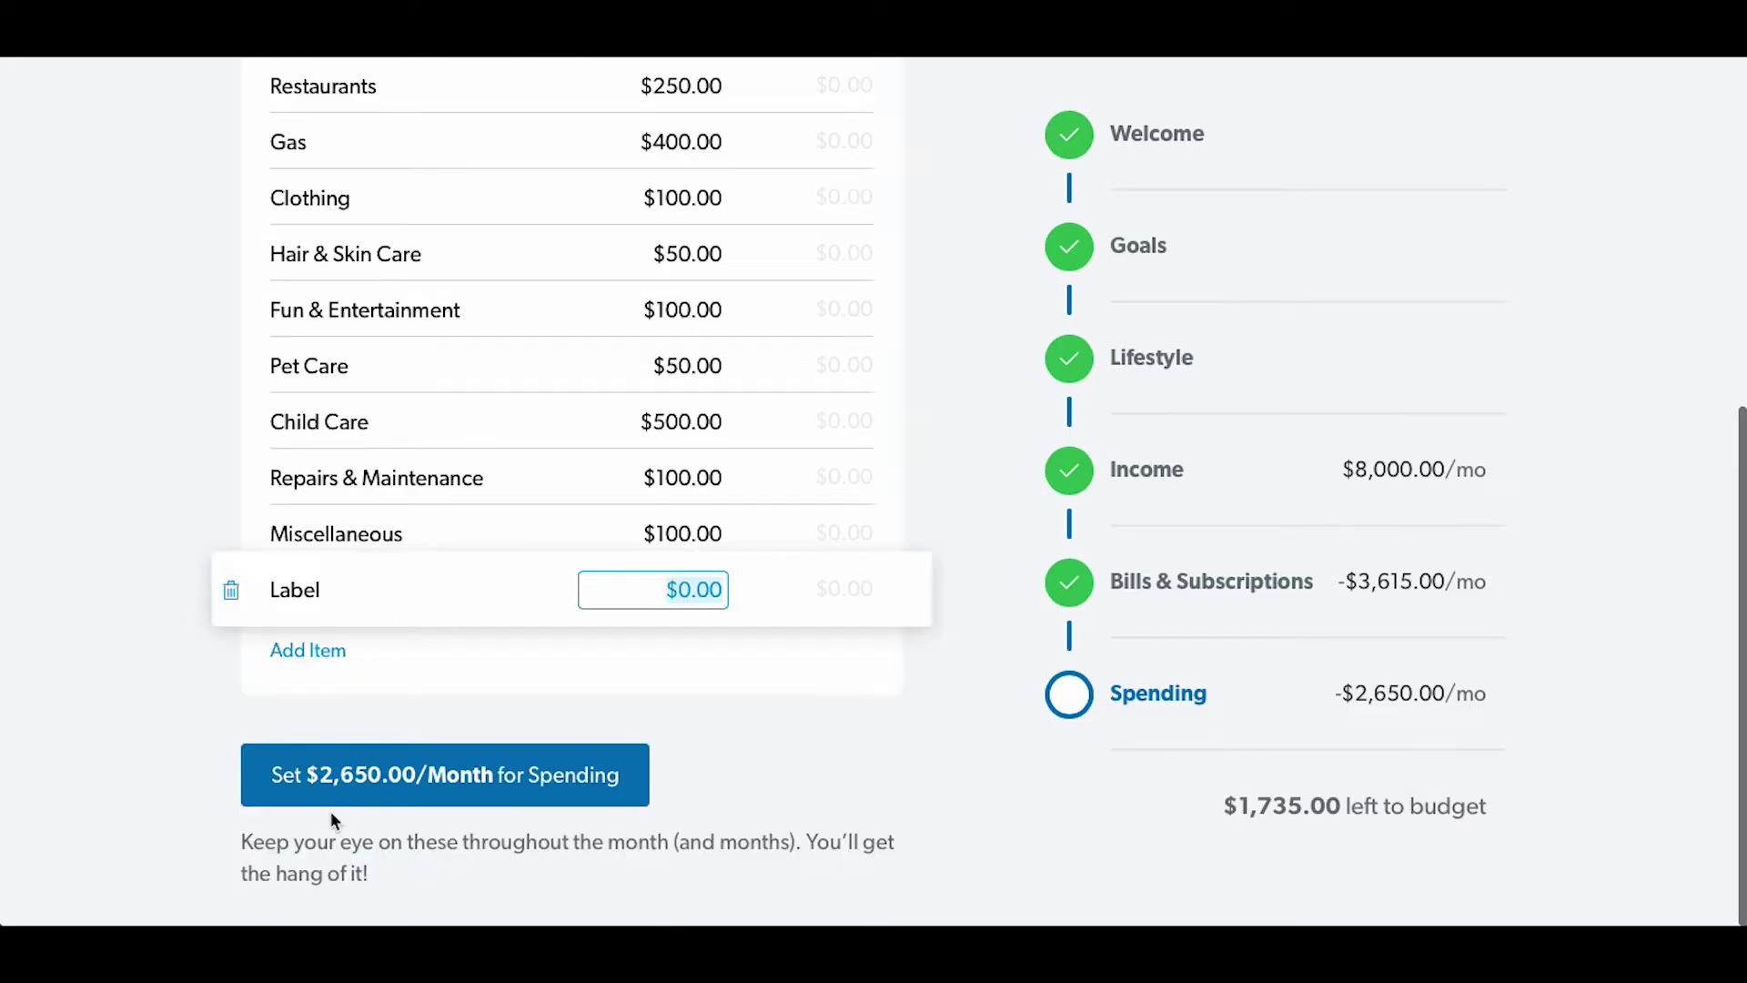
click(330, 589)
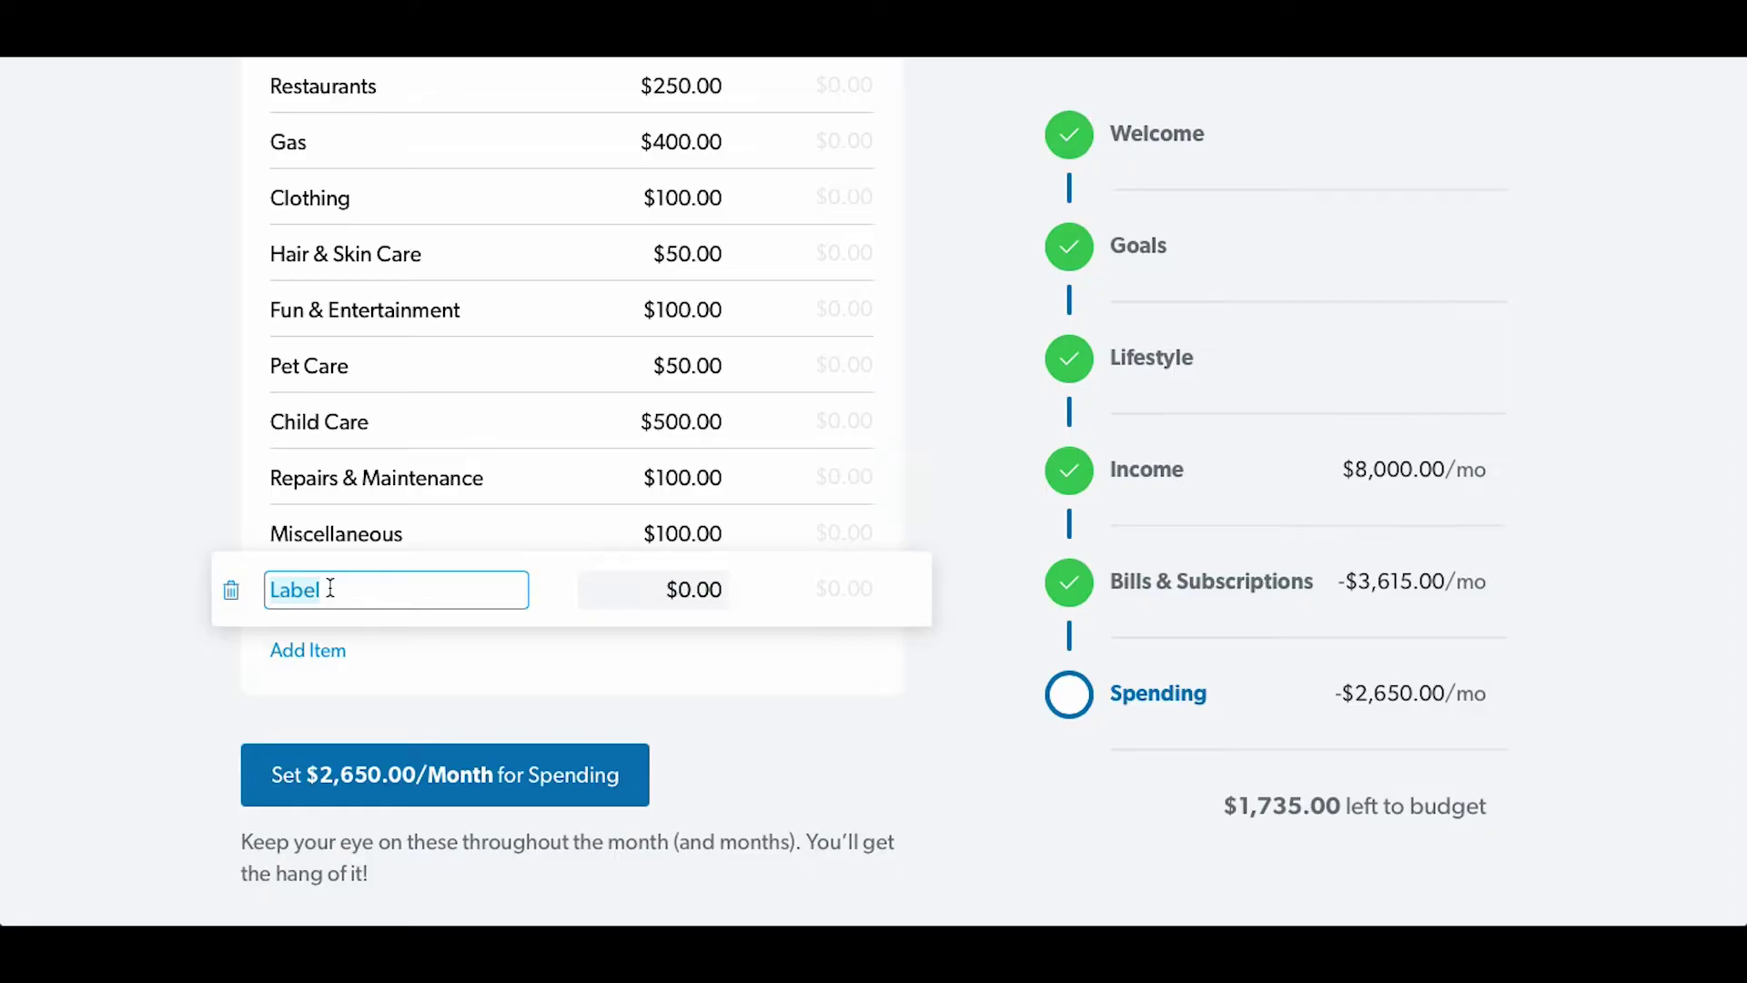
text(Spots)
key(Tab)
click(303, 590)
text(r)
click(700, 576)
text(10)
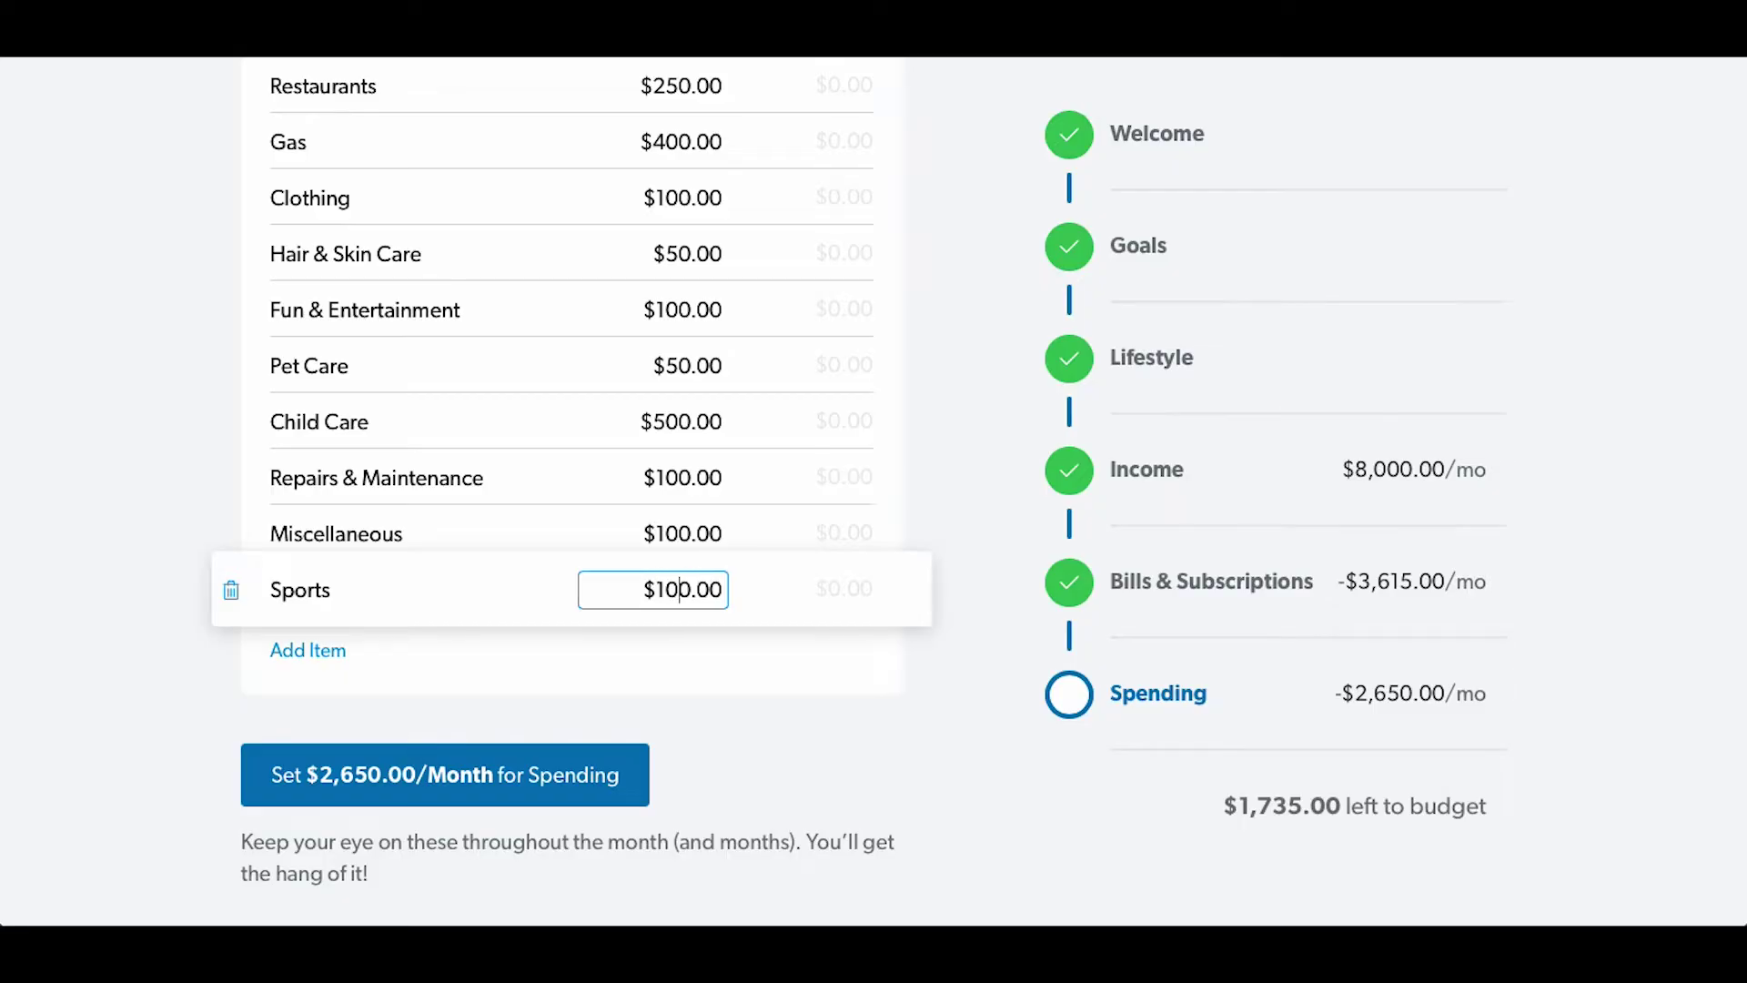
- Add a spending item named Gifts with $100.00 planned
click(326, 652)
text(Go)
click(296, 783)
double_click(296, 783)
text(Gifts)
key(Tab)
text(100)
key(Tab)
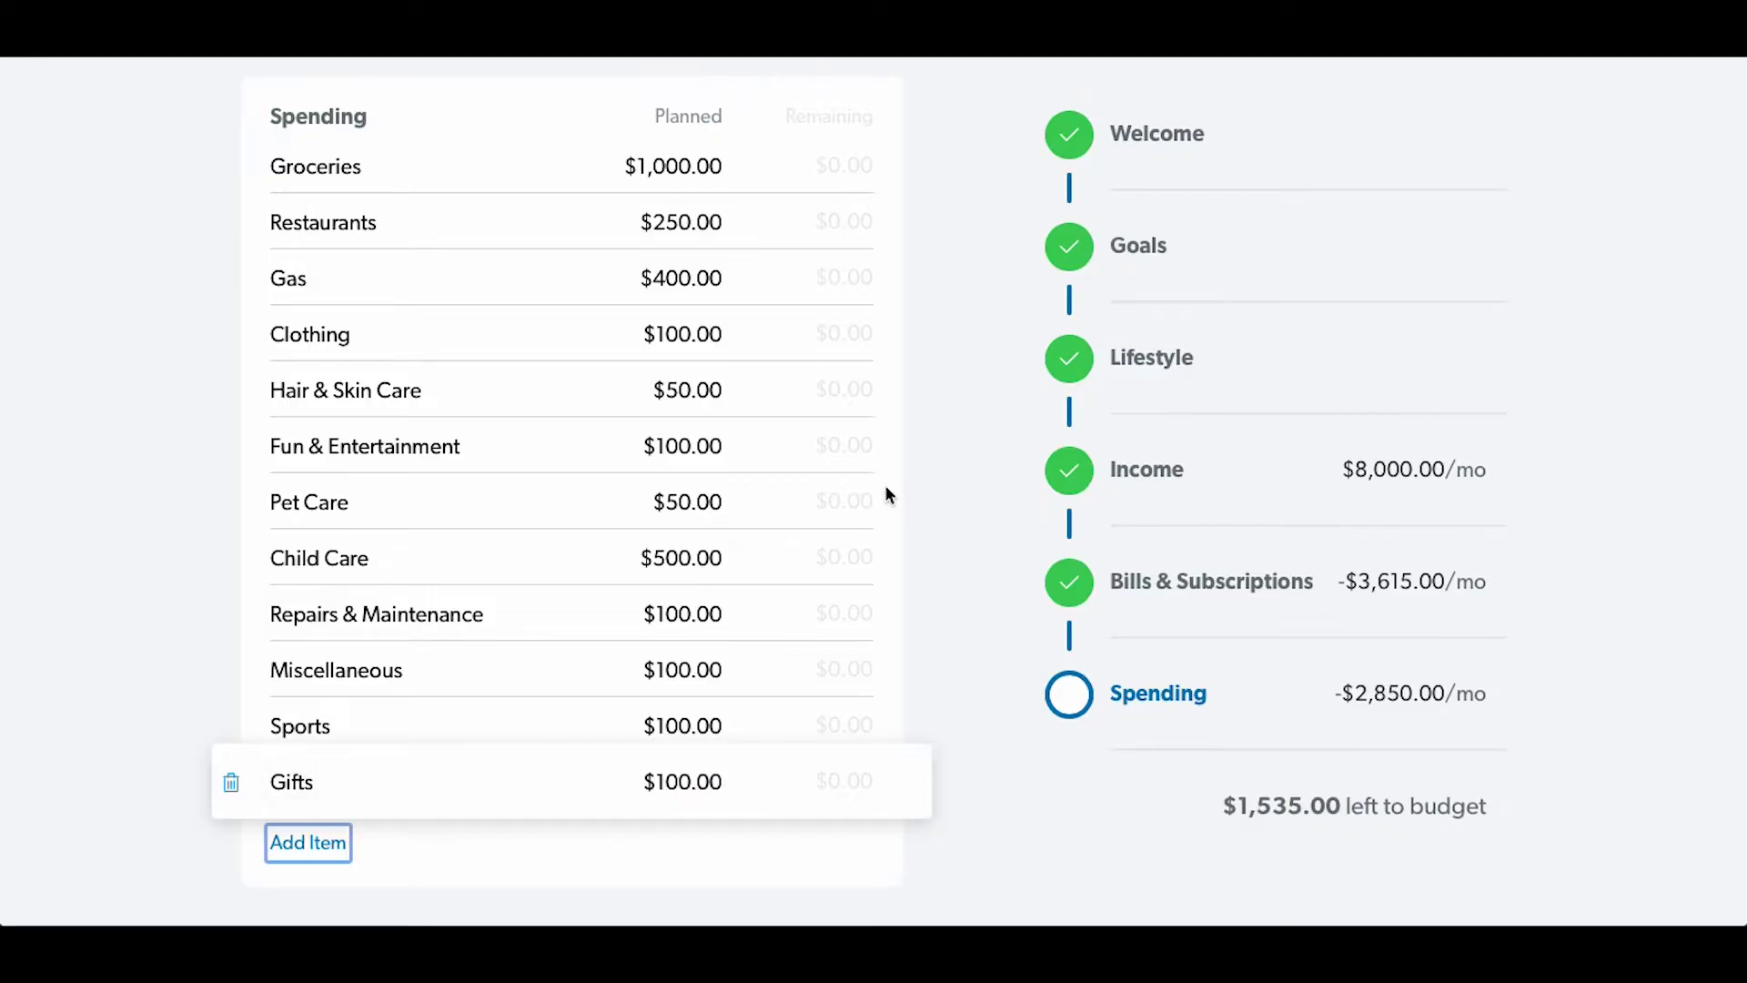
- Confirm the monthly spending and finish the onboarding to open the October budget
scroll(945, 611, down, 1)
click(682, 824)
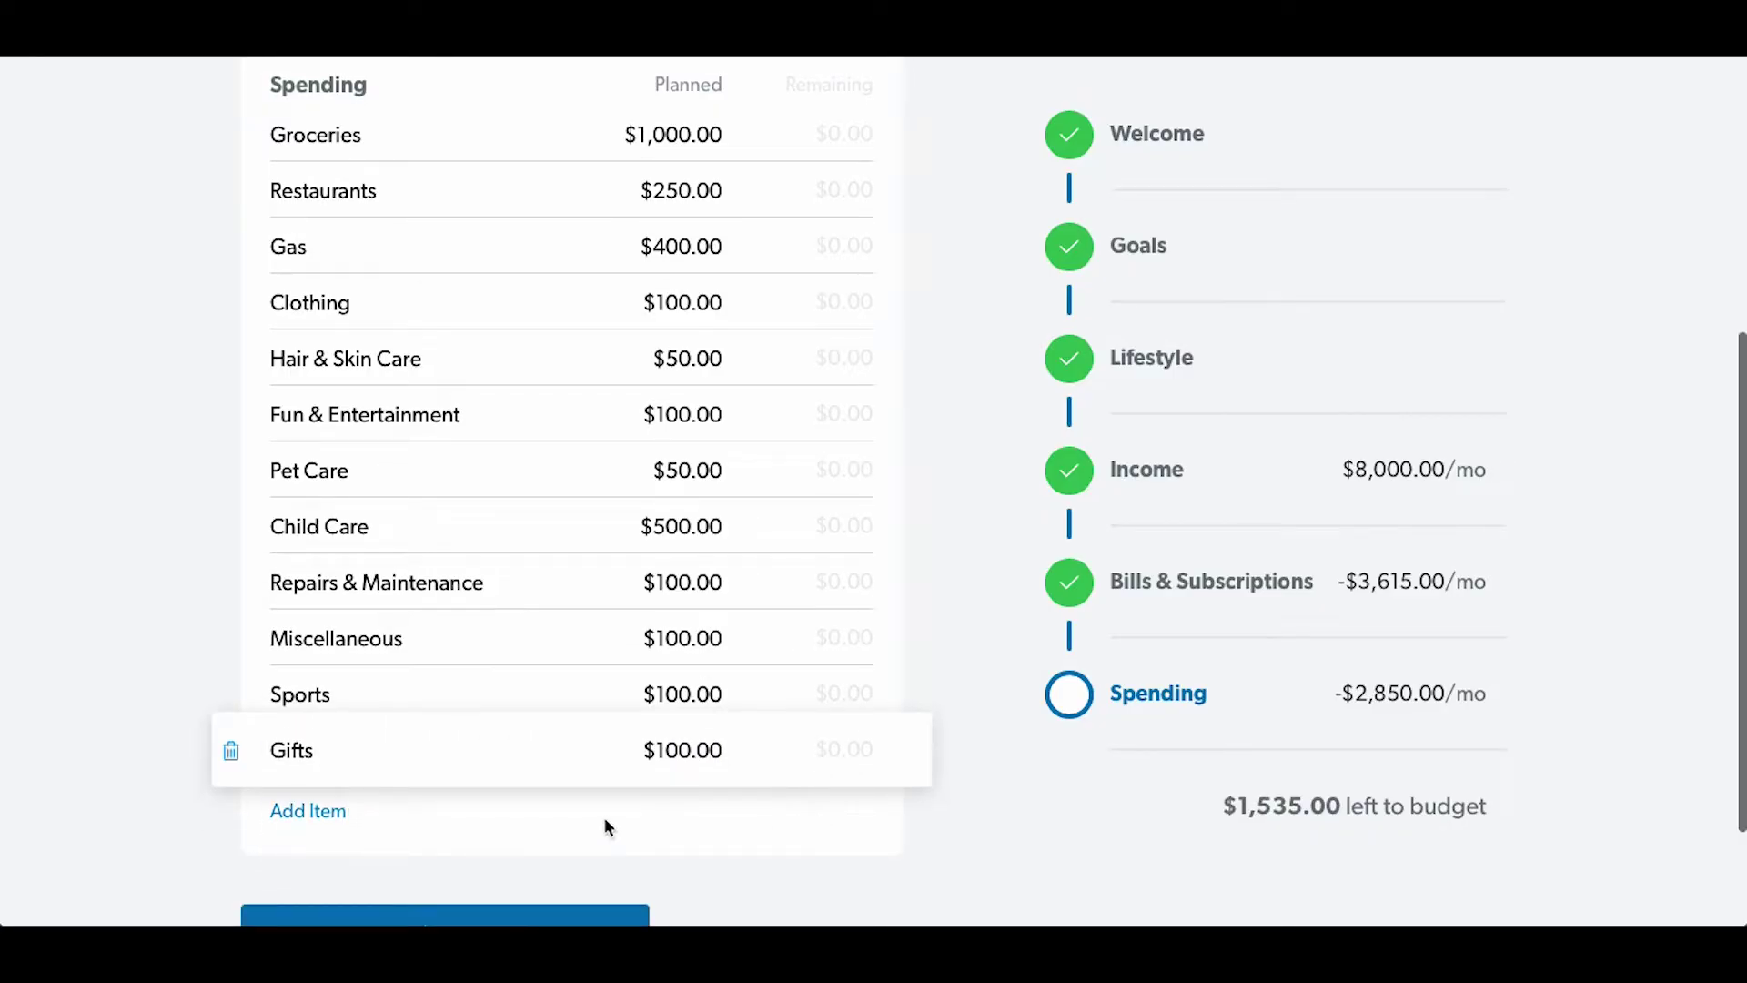
scroll(515, 855, down, 1)
click(390, 828)
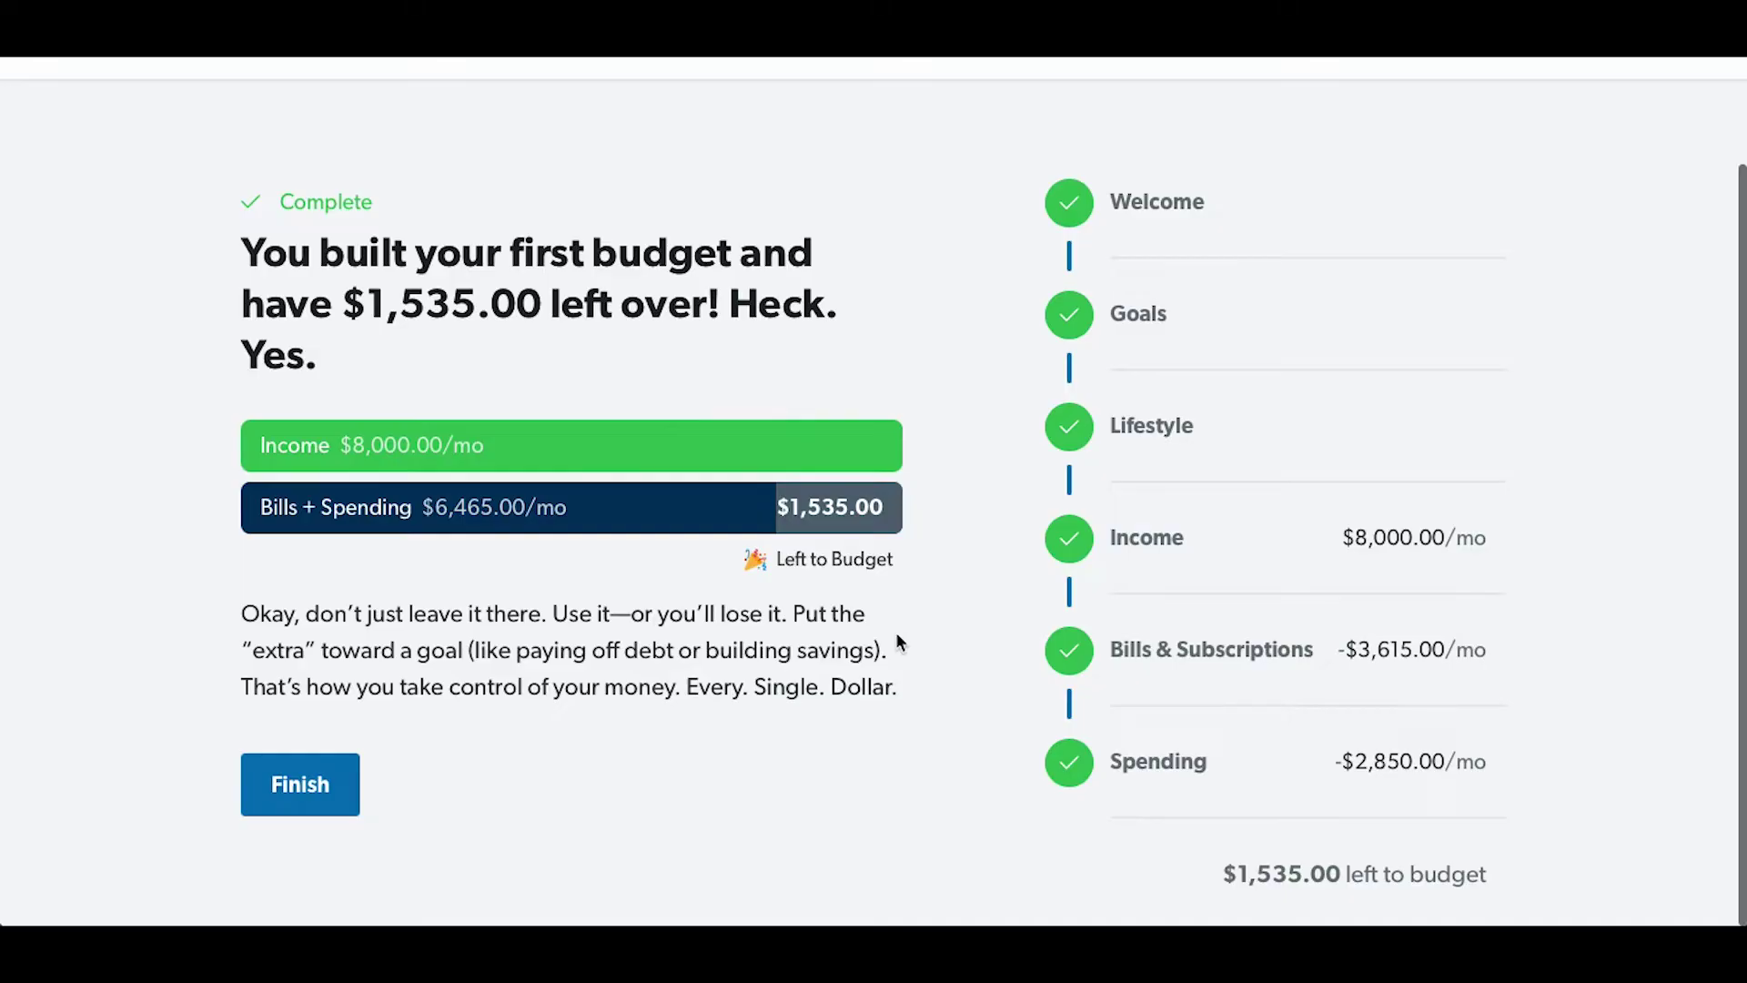
scroll(896, 641, up, 1)
click(299, 819)
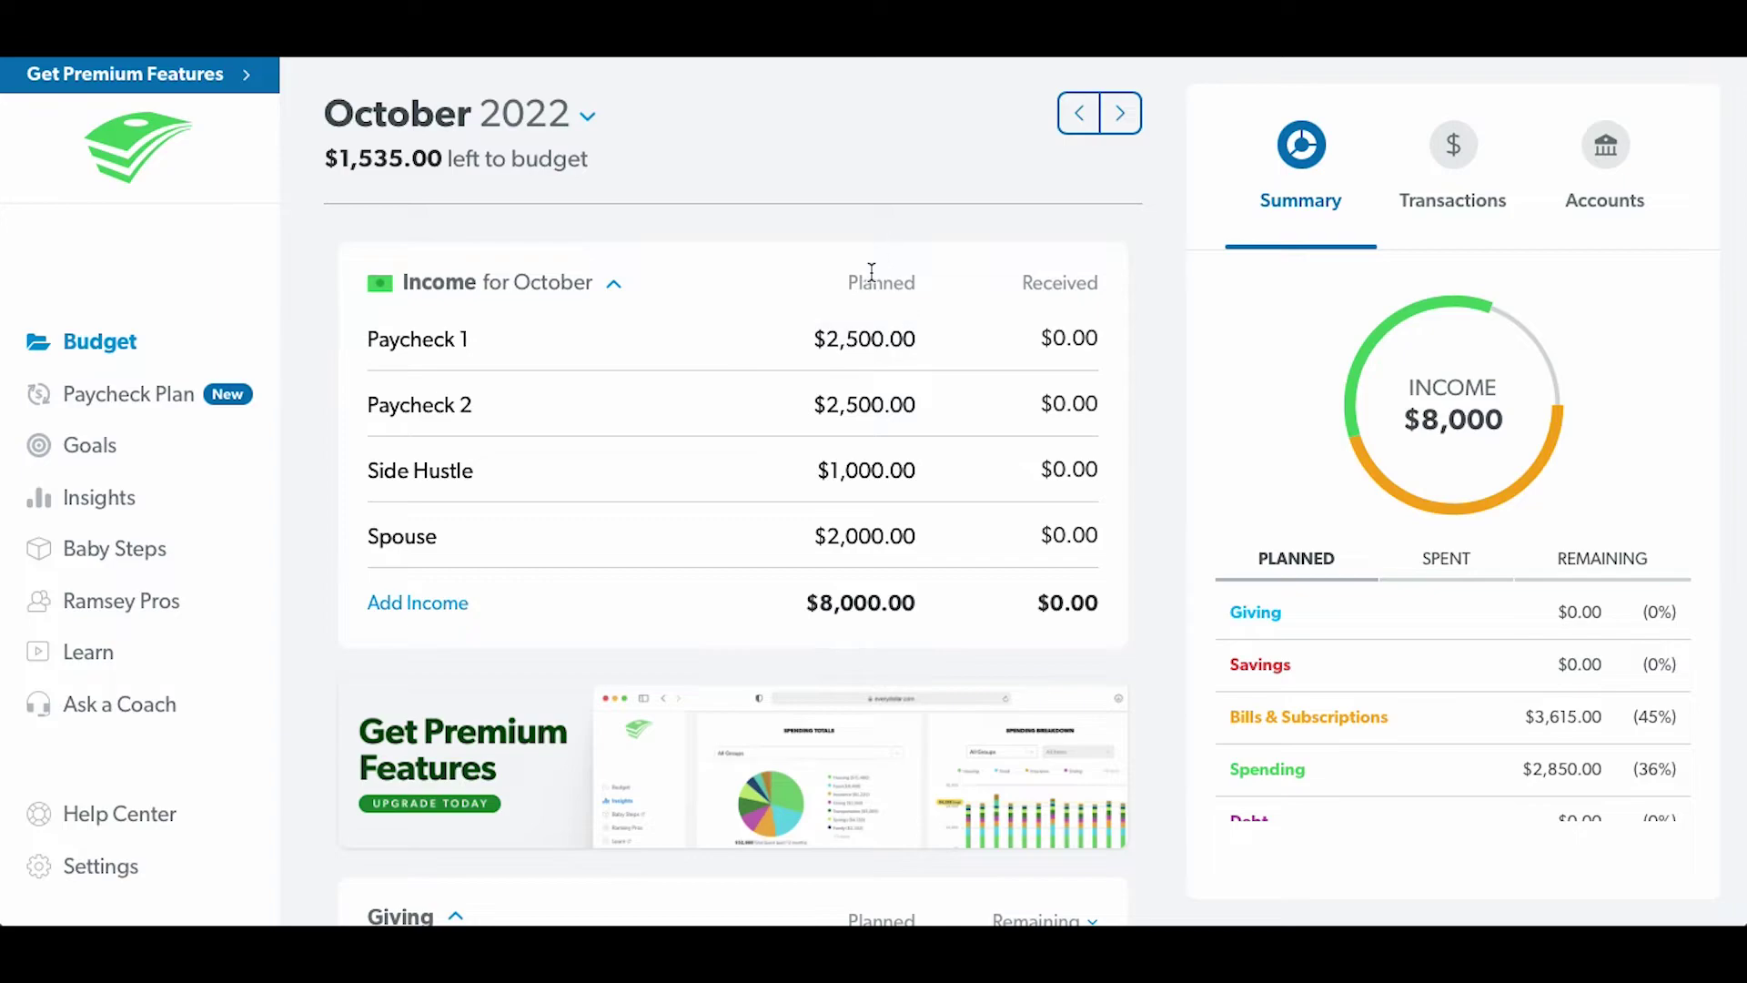
- Look through the October 2022 budget from the income lines to the debt group
scroll(872, 304, down, 1)
scroll(872, 304, down, 13)
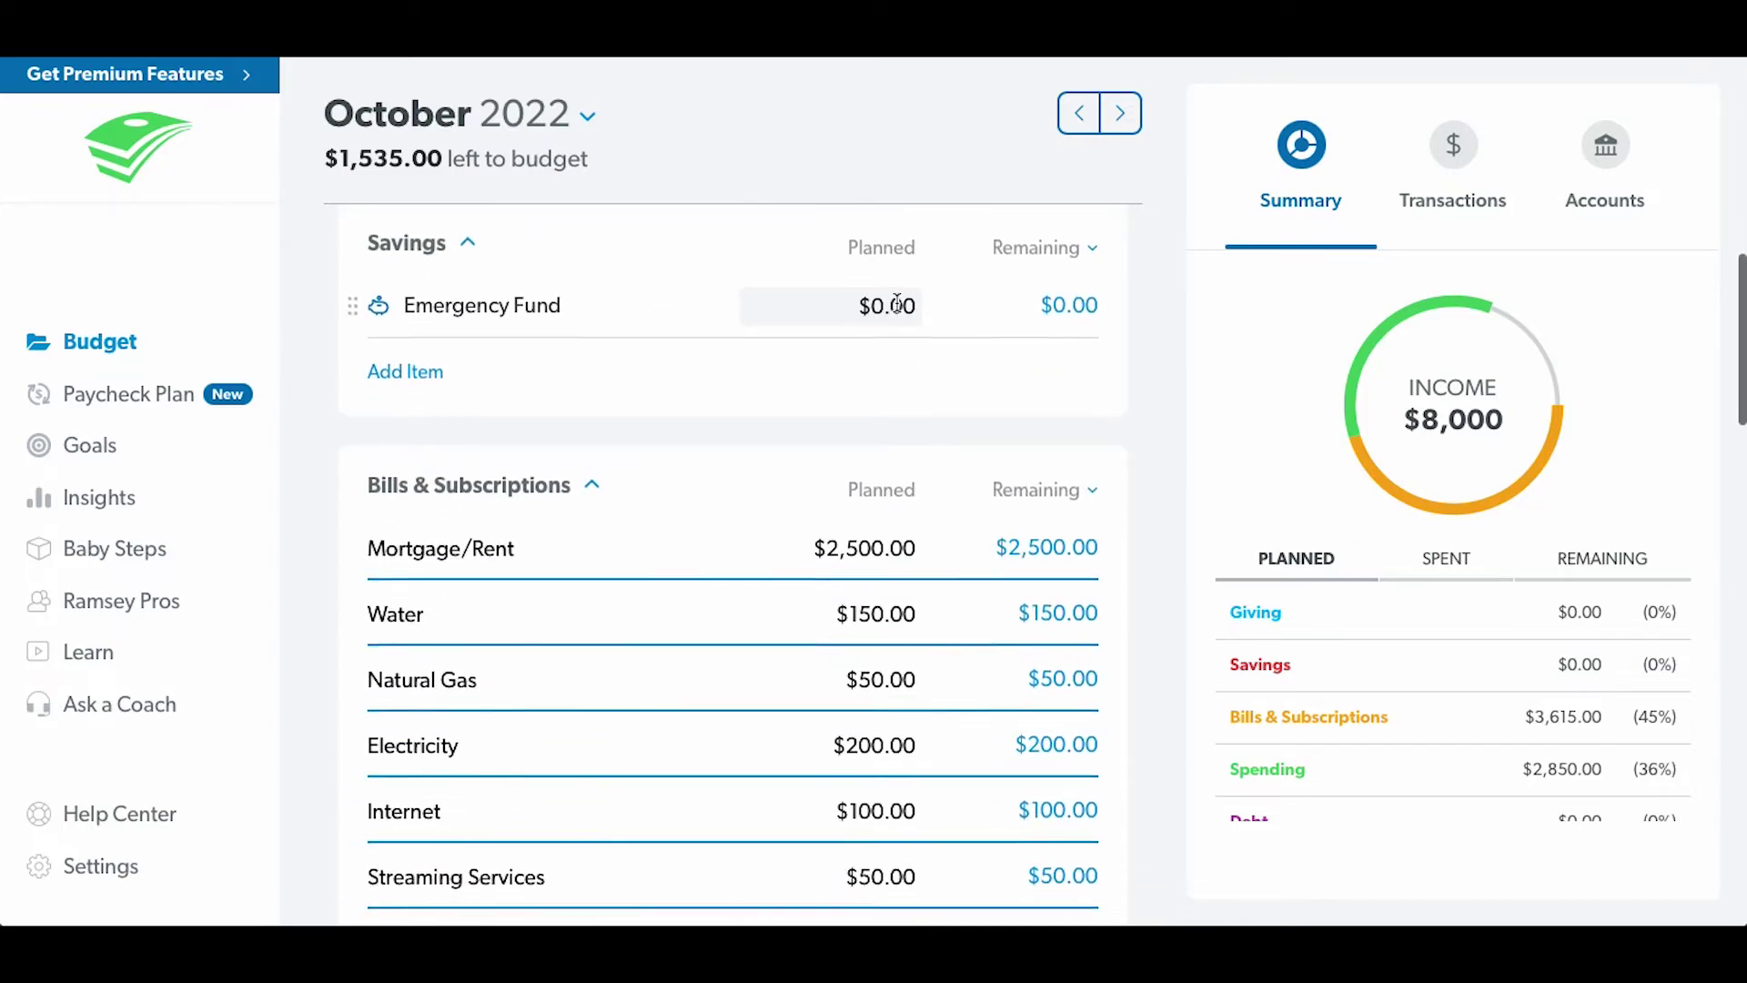
scroll(903, 340, down, 20)
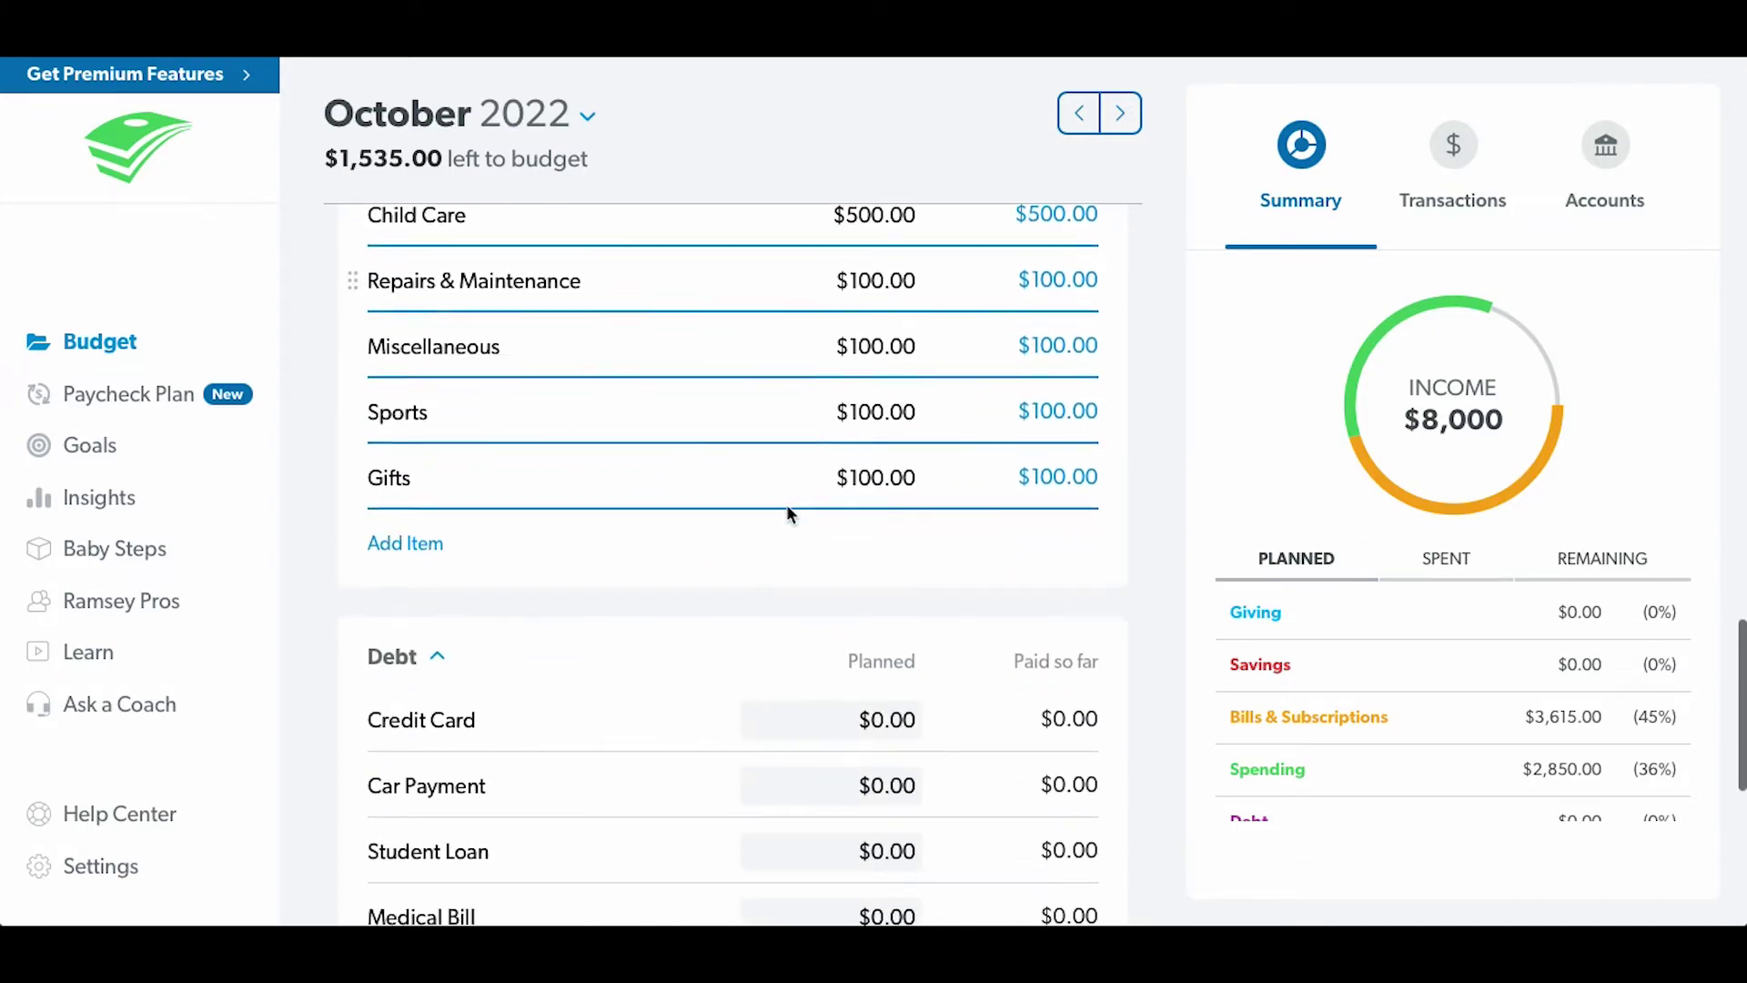
scroll(786, 506, up, 20)
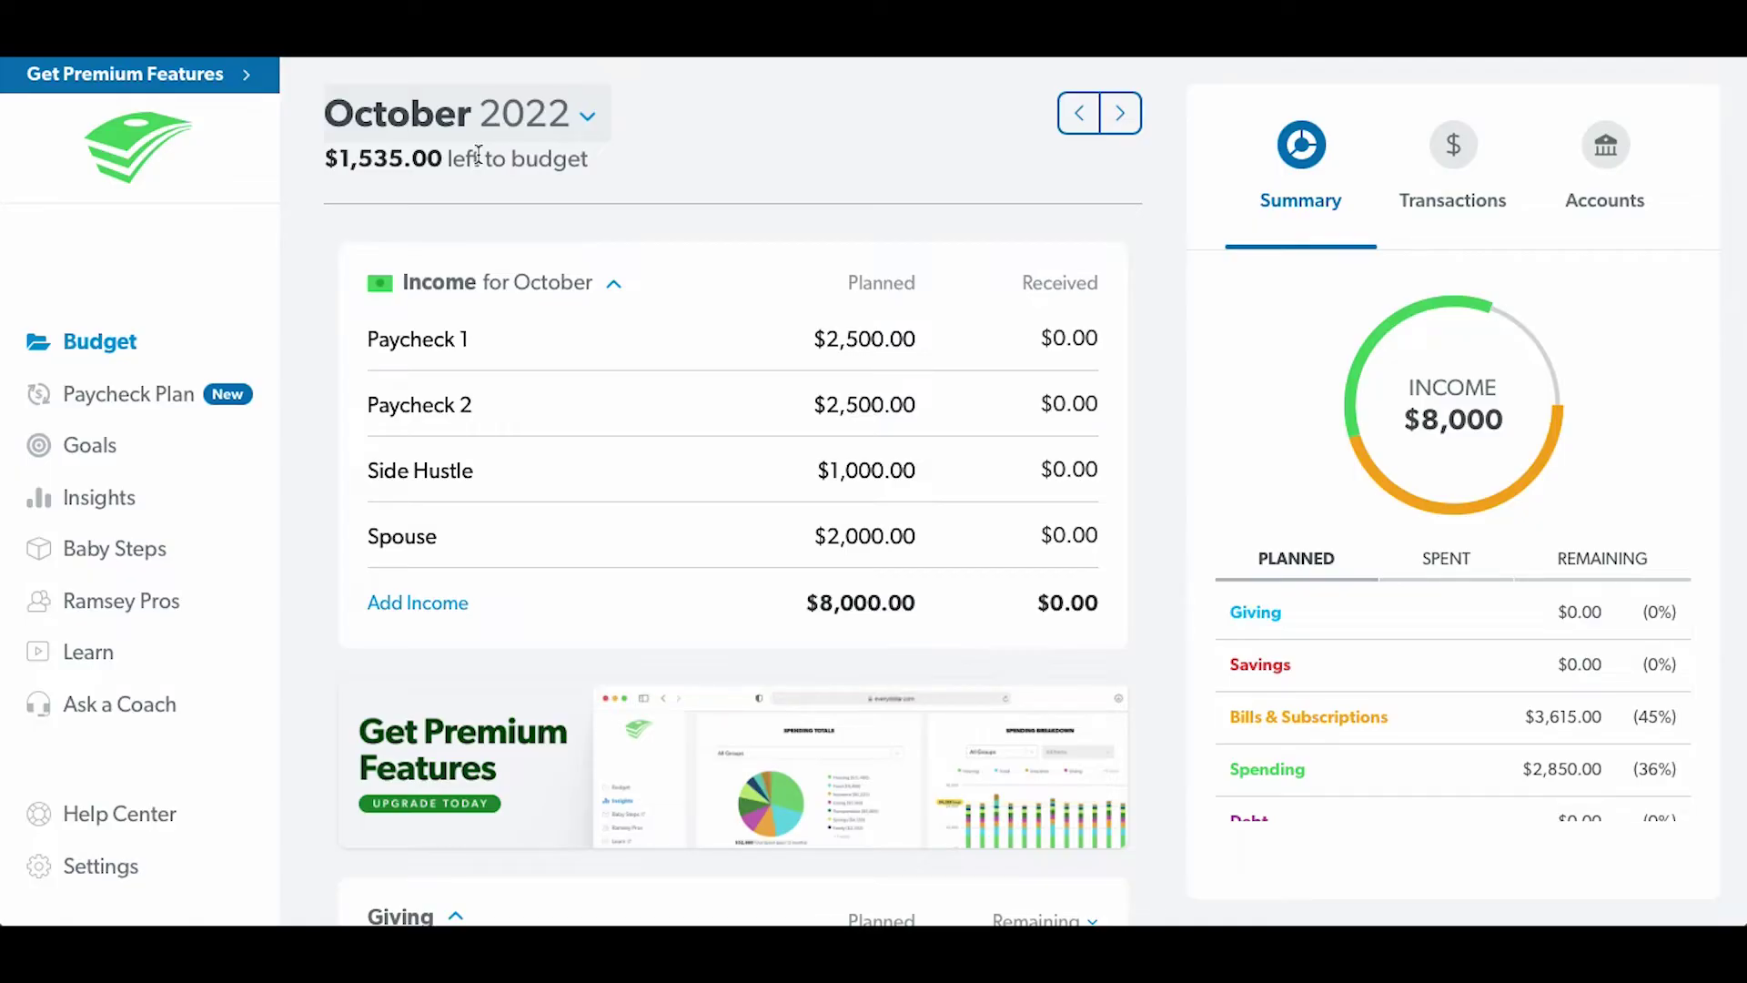
scroll(832, 348, down, 3)
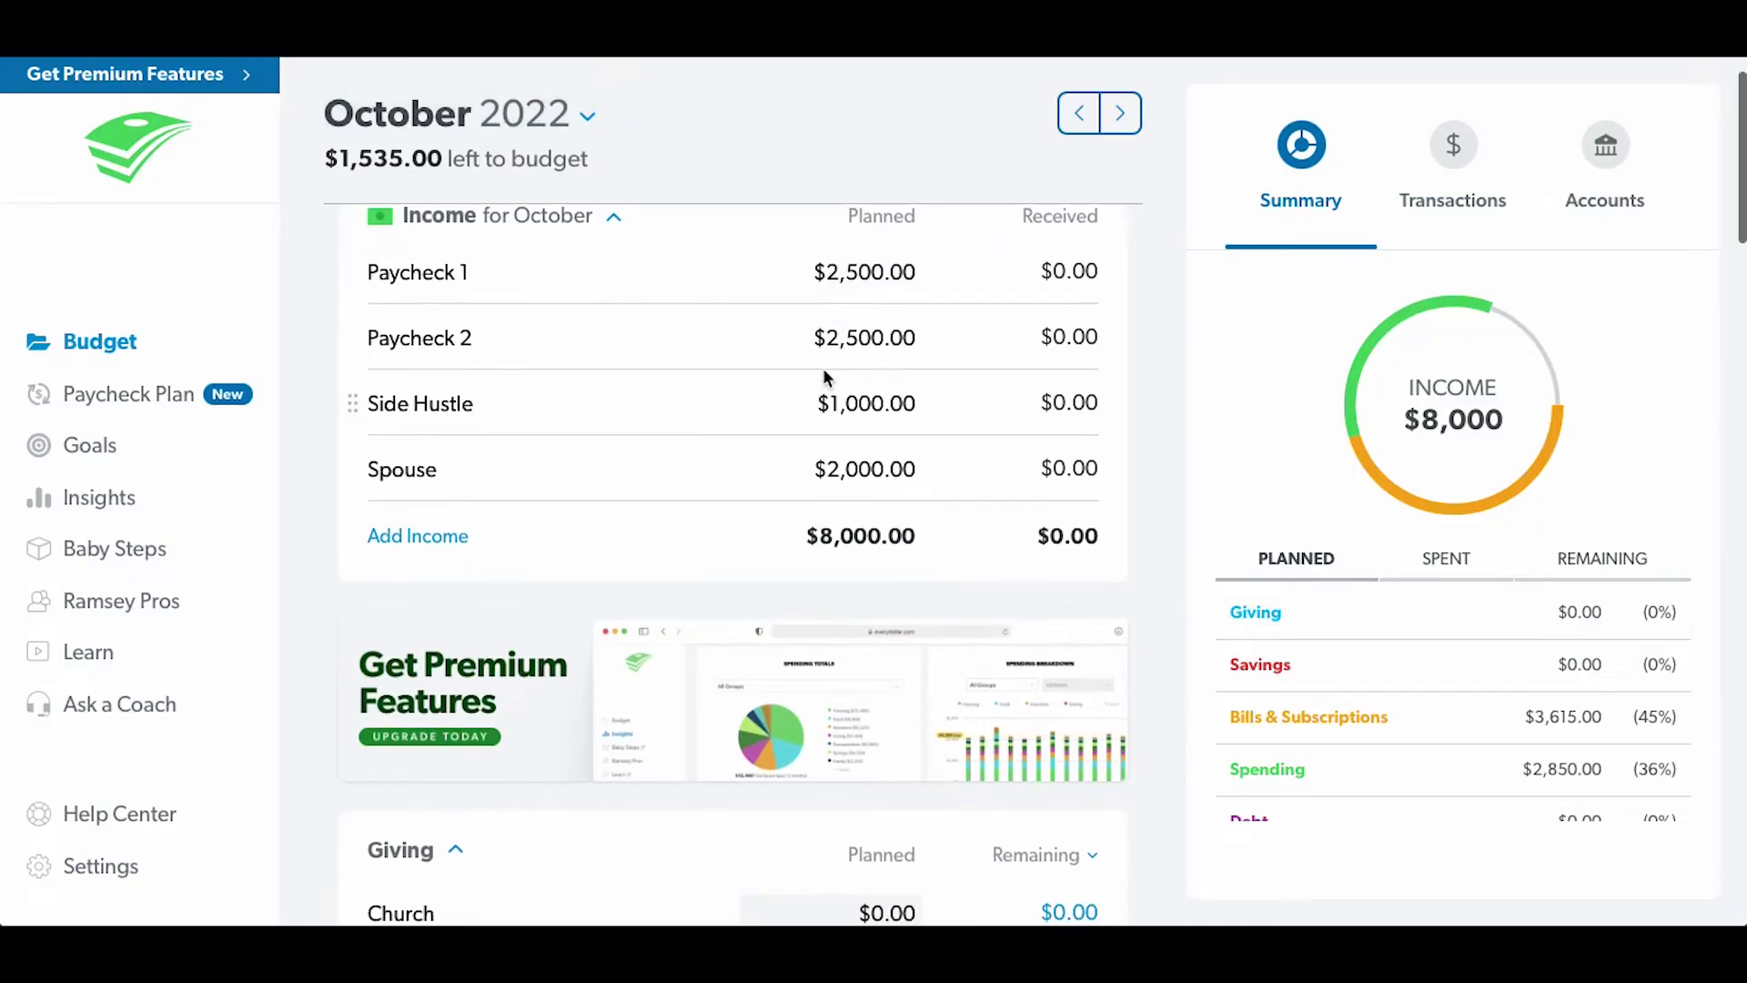
scroll(787, 494, up, 3)
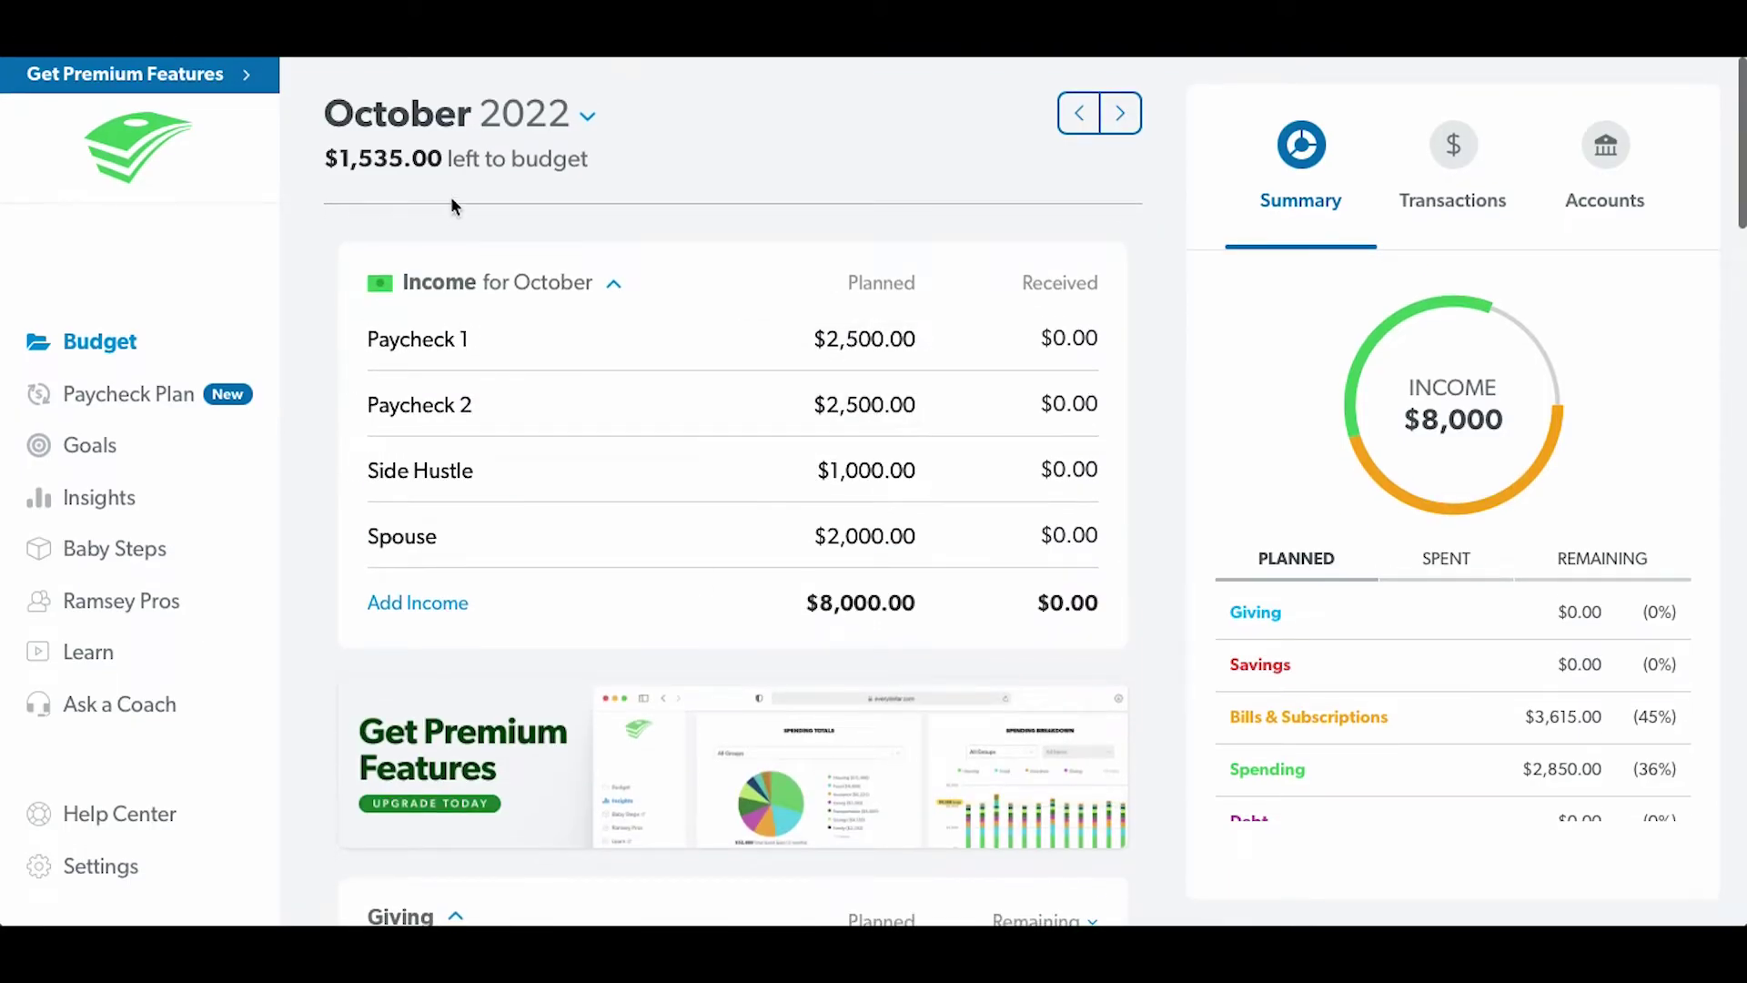
- Highlight the amount left to budget and compare it with the unfilled Giving and Savings groups
drag(338, 160, 694, 159)
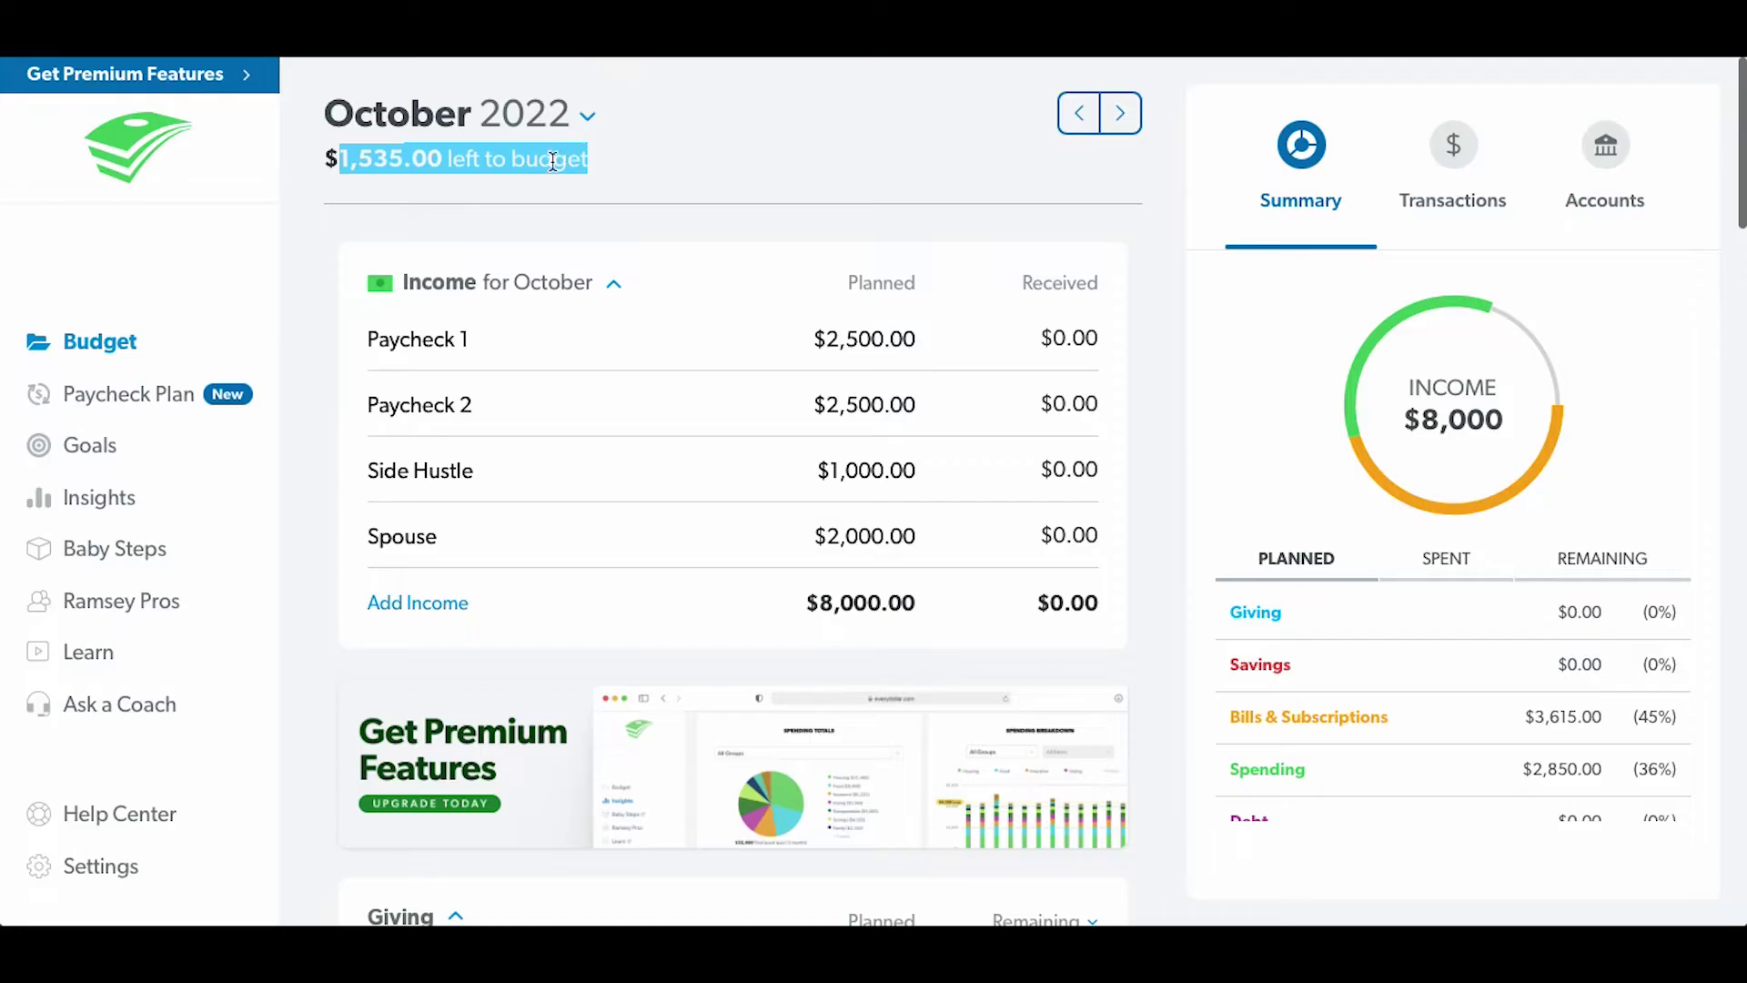
click(412, 167)
drag(340, 159, 580, 157)
scroll(838, 423, down, 8)
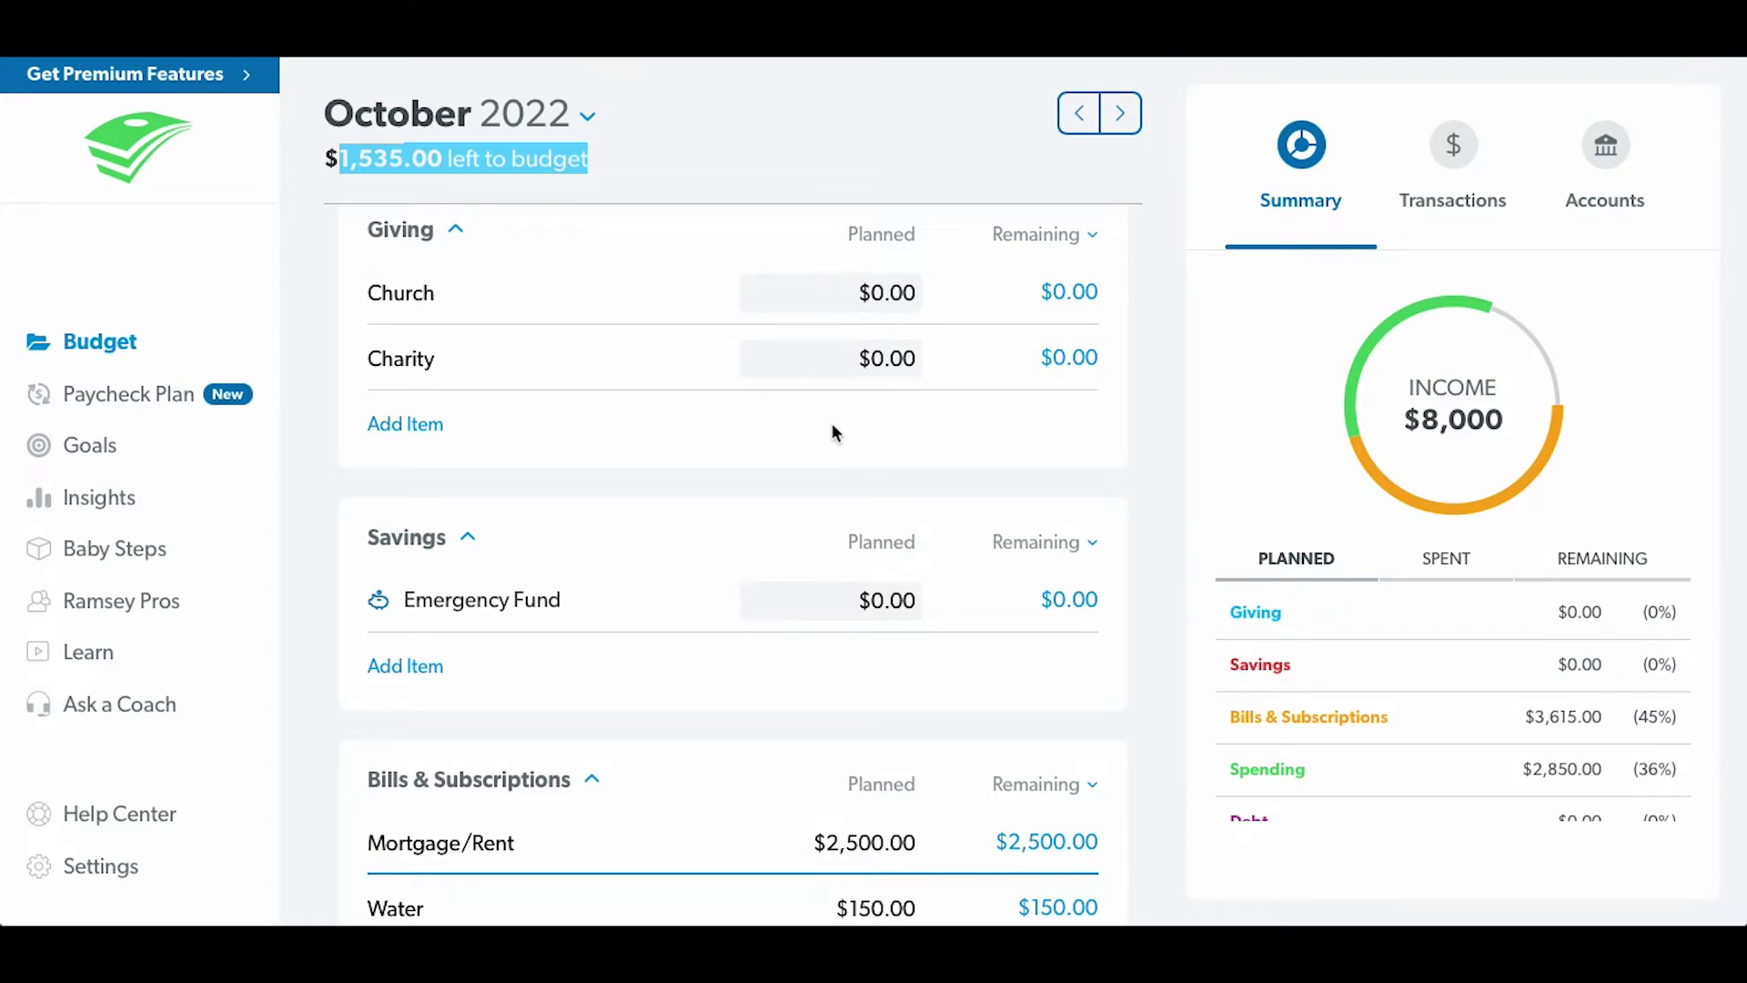
click(378, 164)
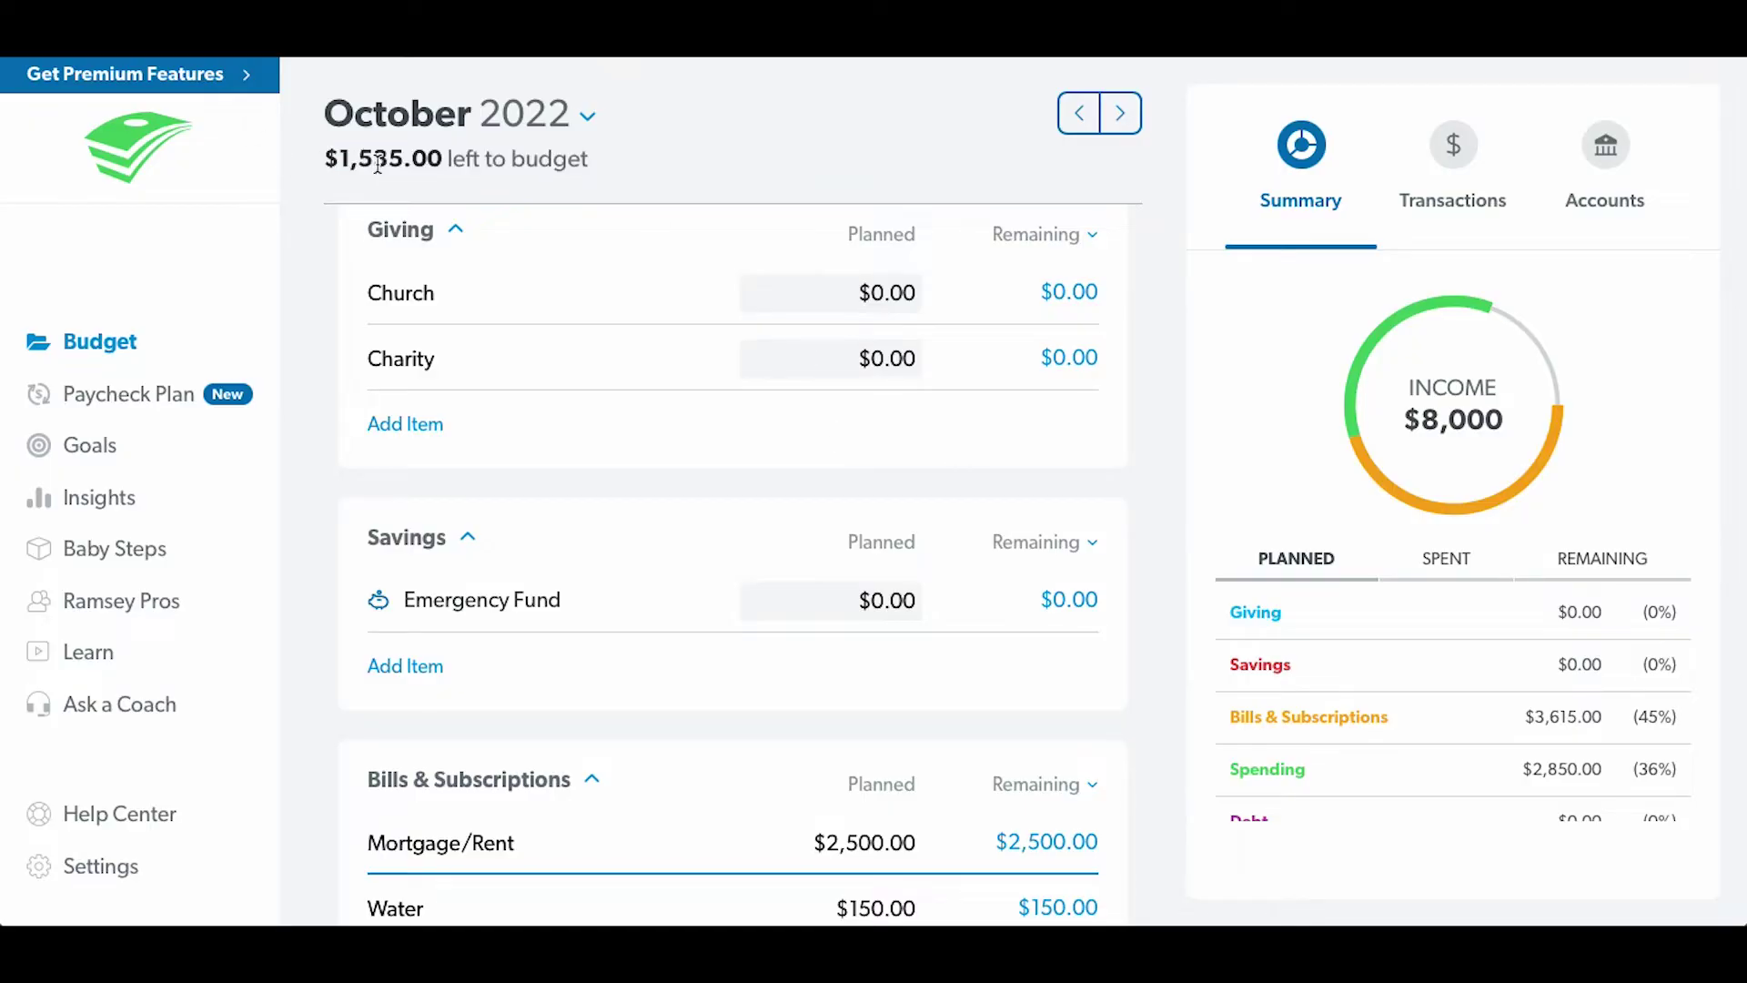
drag(346, 160, 427, 149)
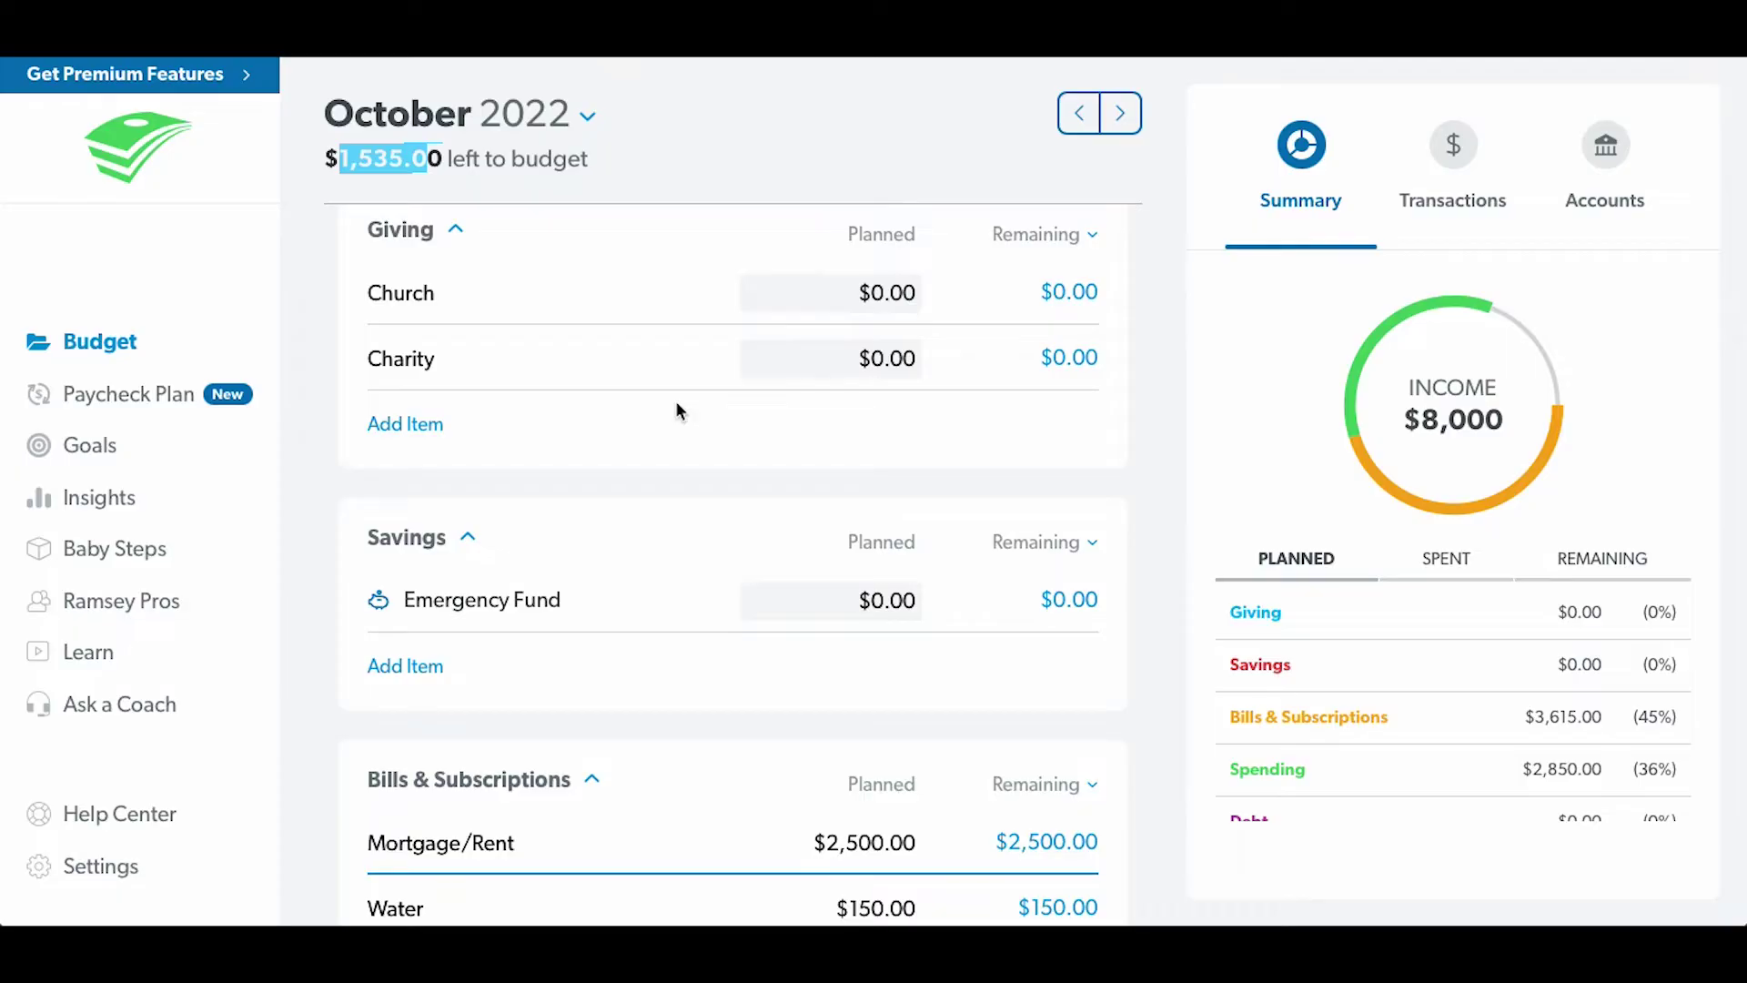
- Check the Emergency Fund details, and review the October income, giving, savings and bills groups
click(890, 605)
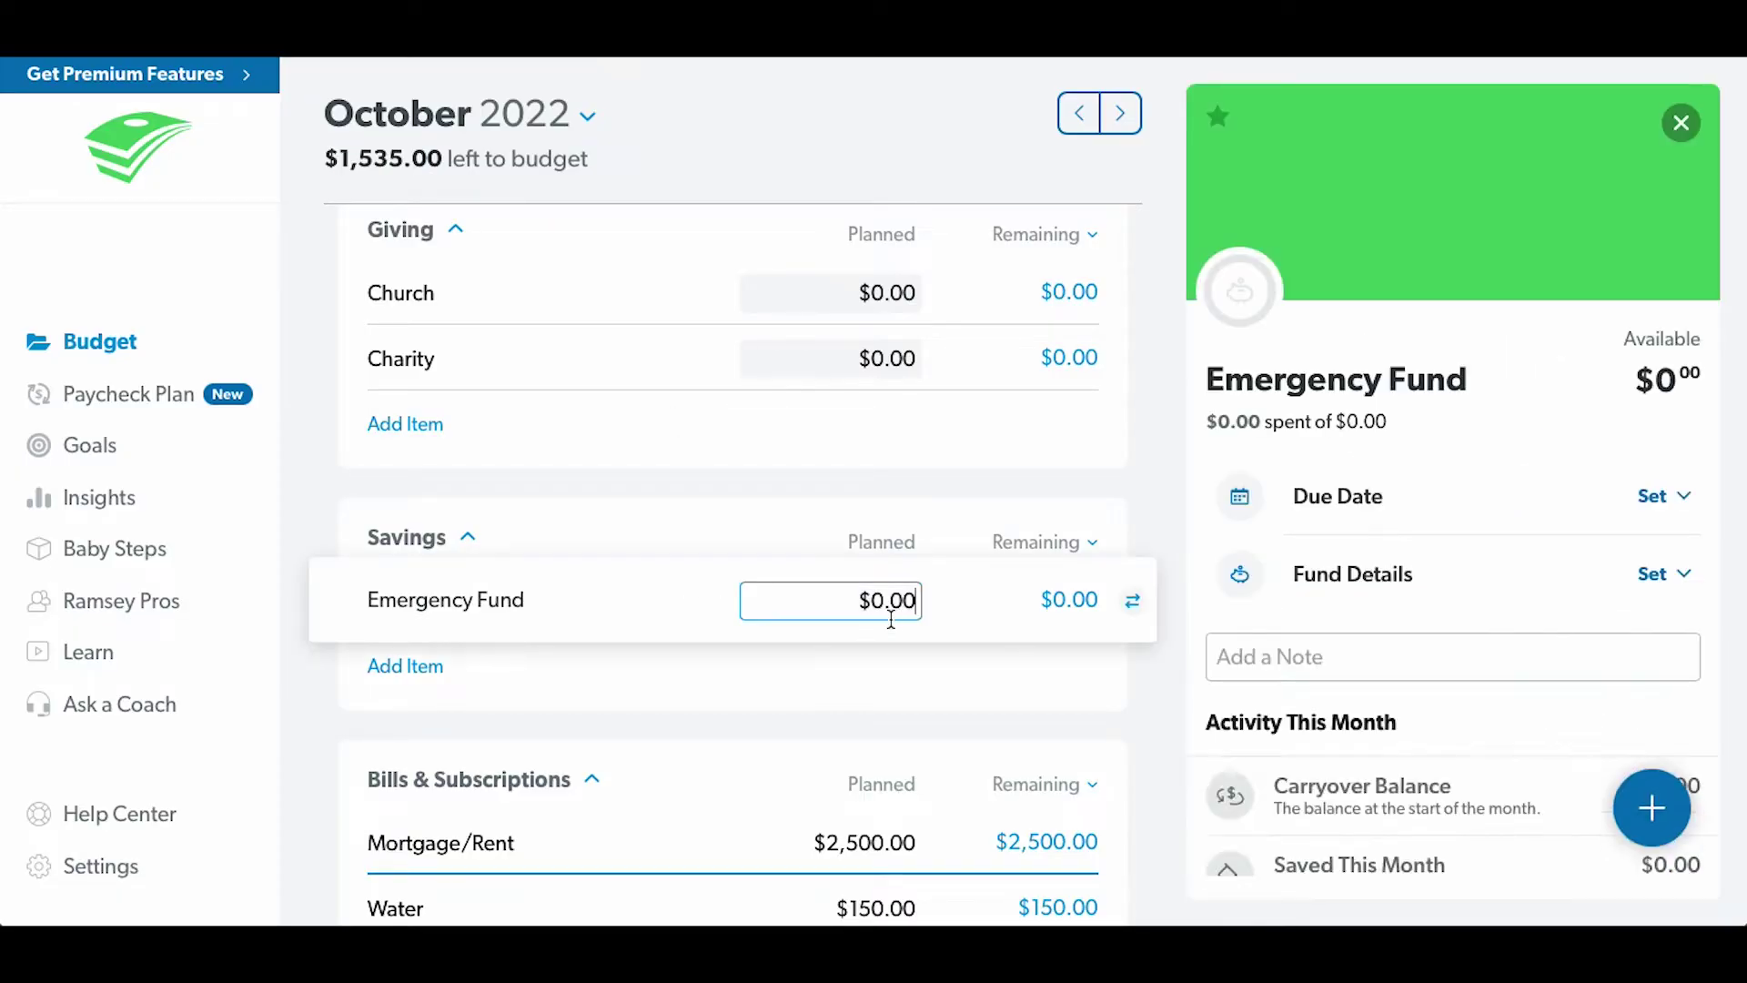
click(826, 476)
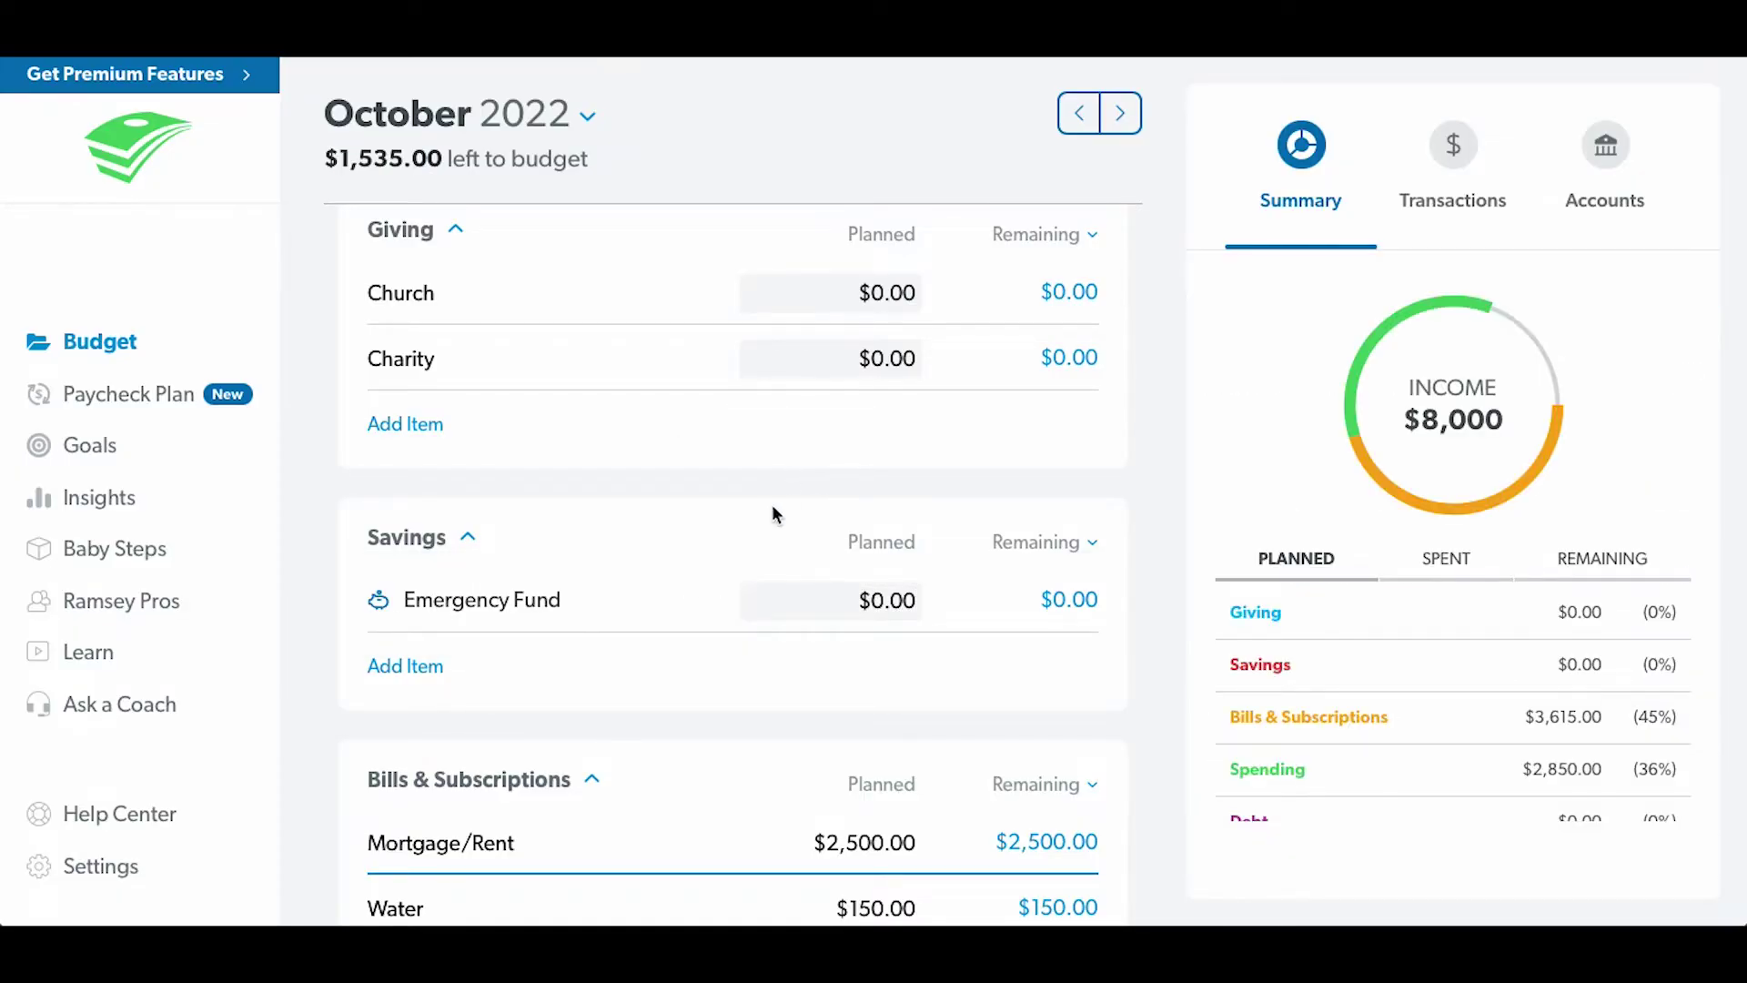
scroll(773, 506, down, 3)
scroll(761, 525, down, 2)
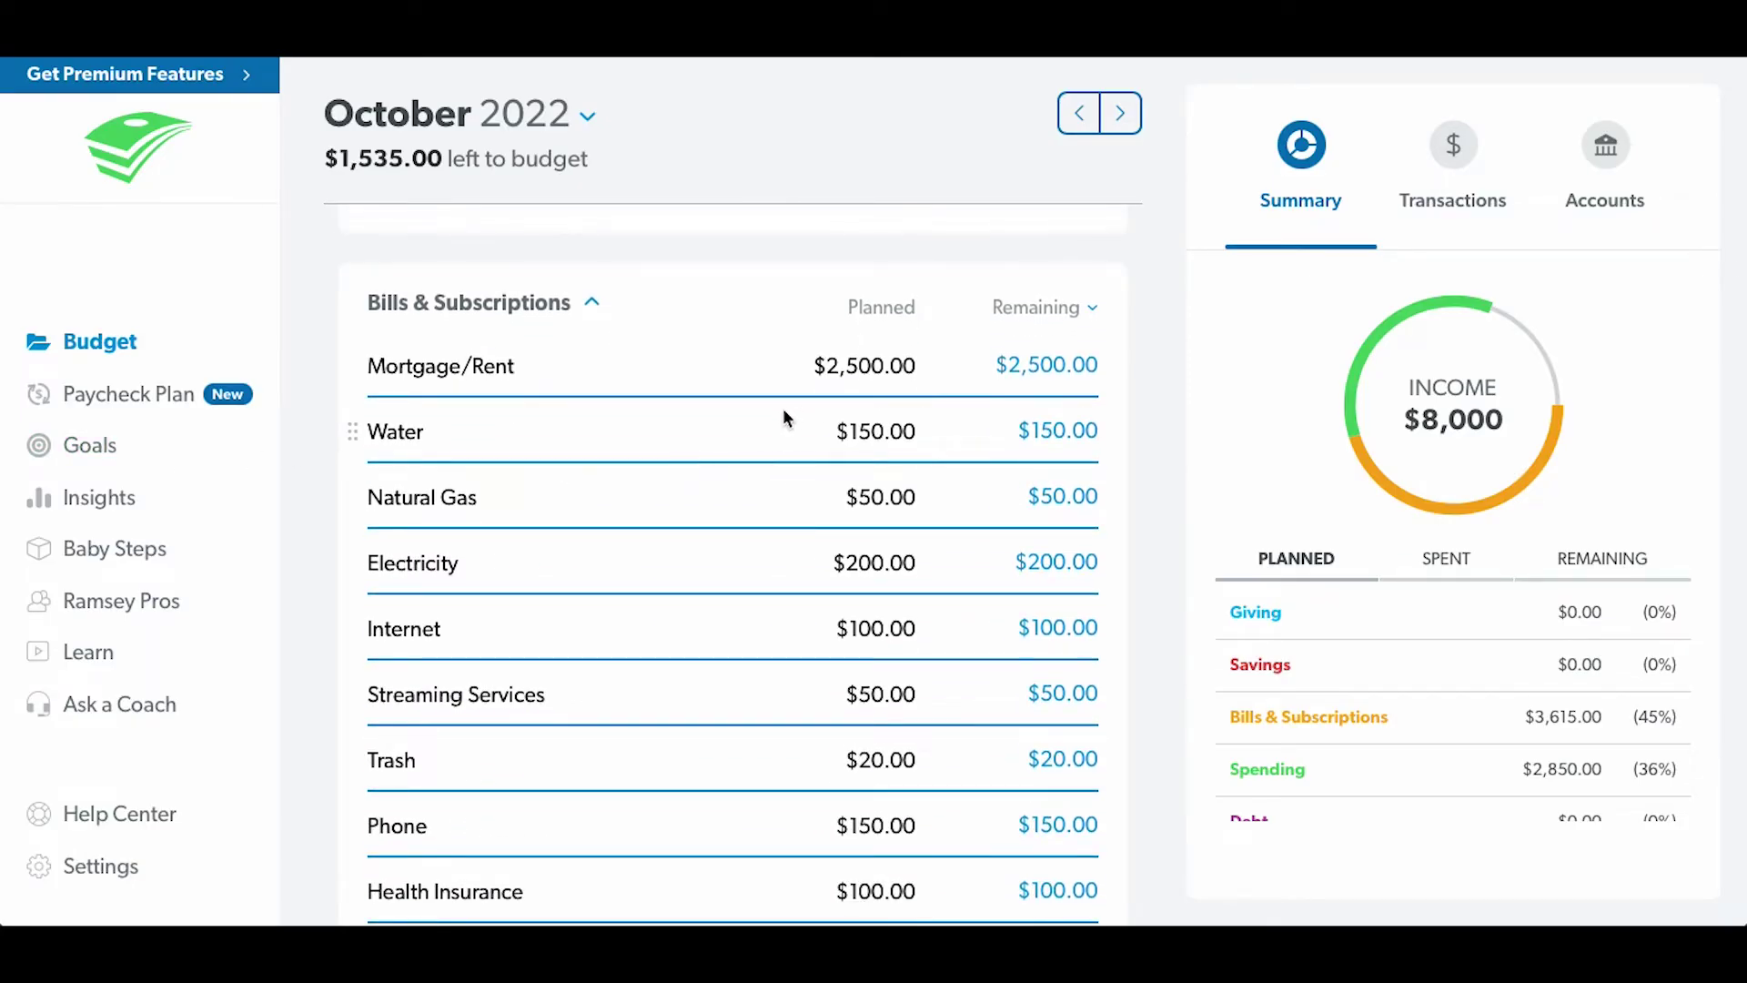
scroll(782, 409, up, 6)
scroll(782, 417, up, 5)
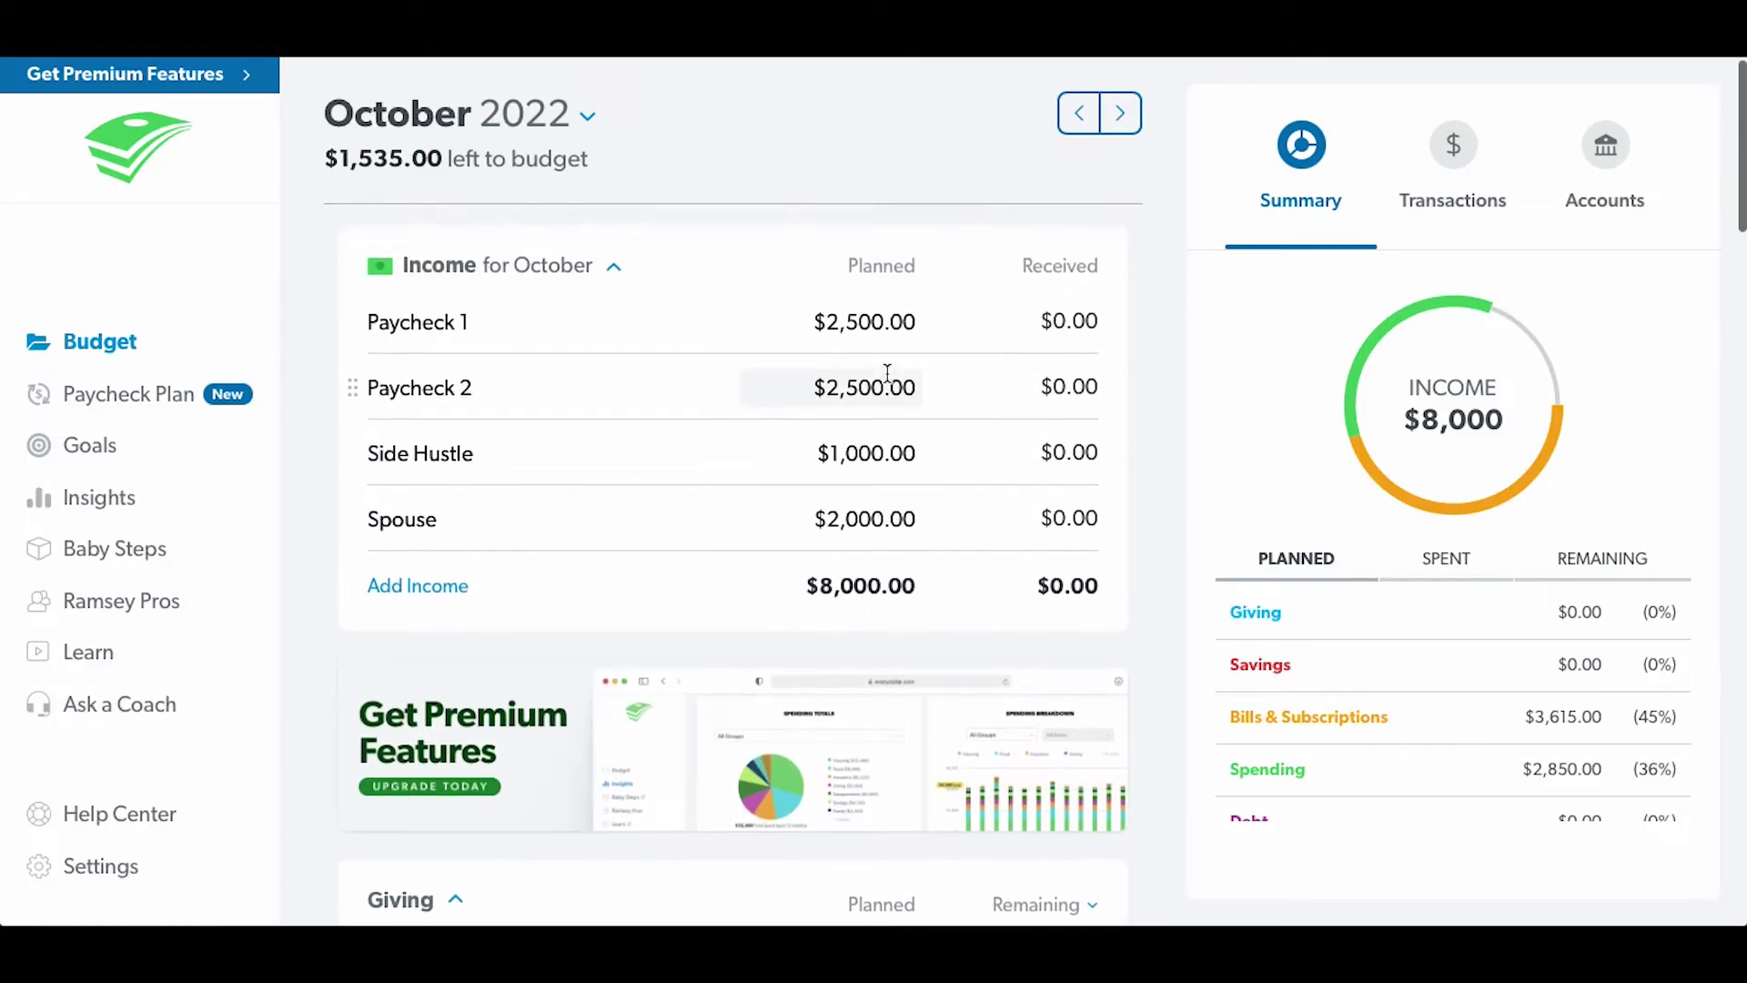
scroll(1083, 382, down, 7)
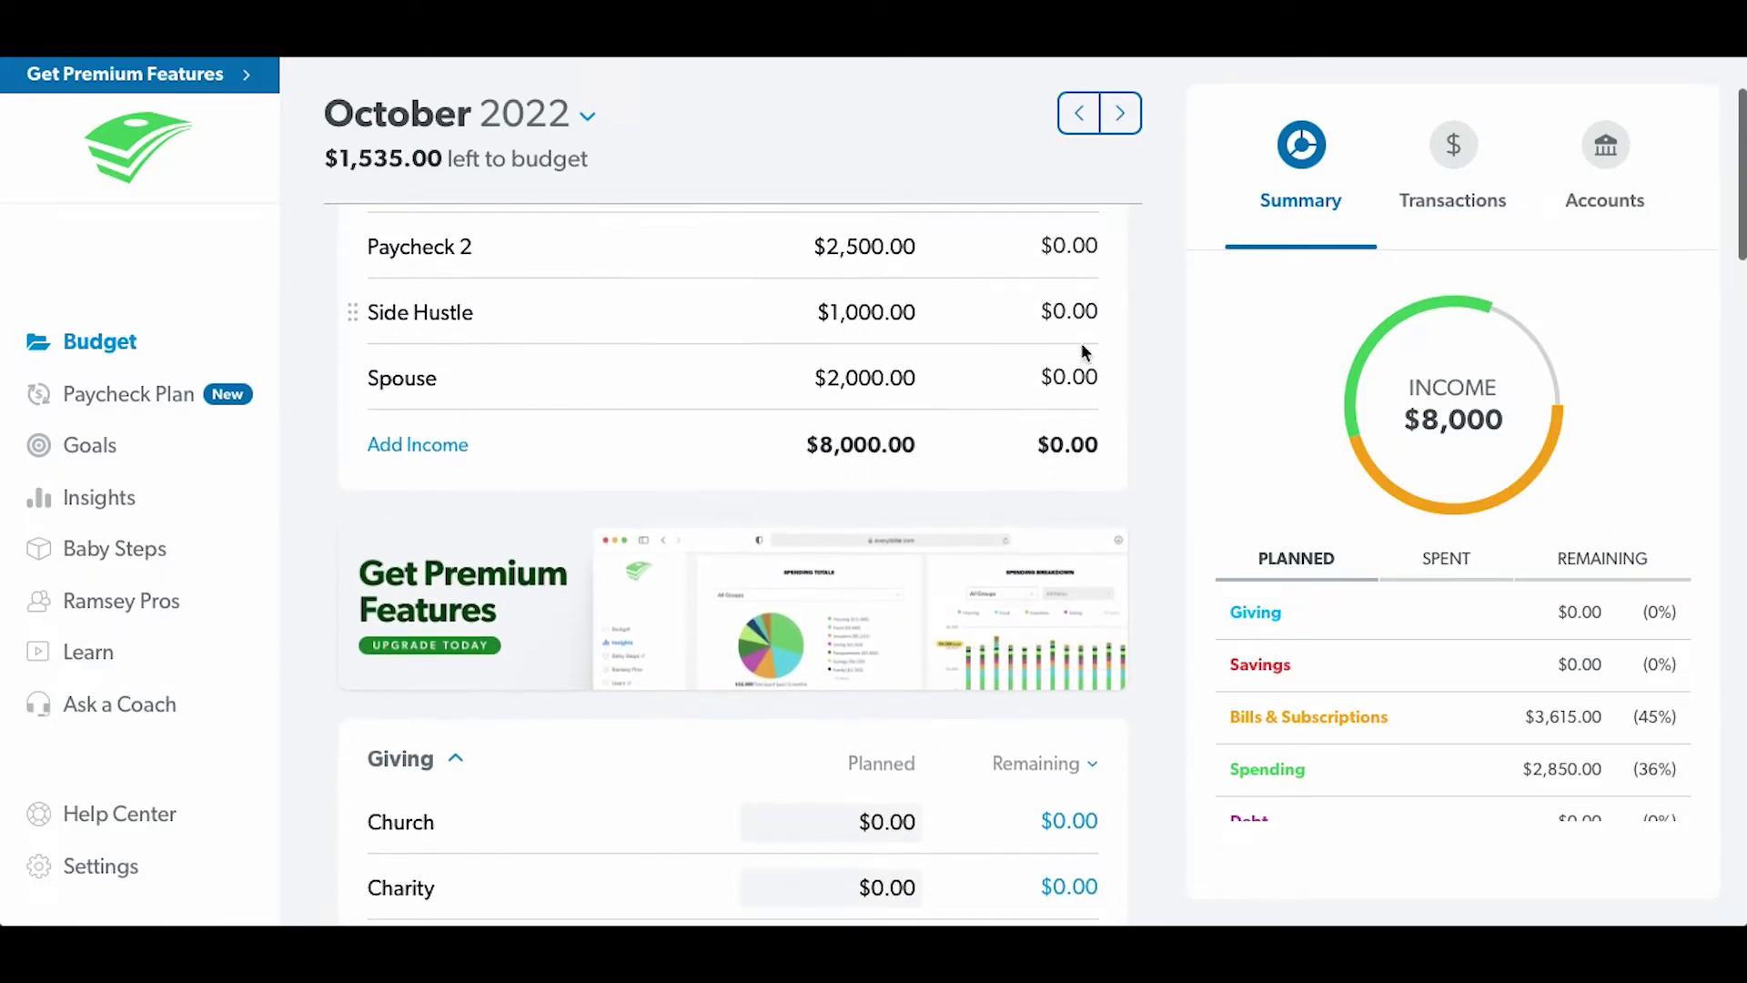
scroll(787, 304, up, 7)
scroll(830, 433, down, 2)
scroll(847, 657, down, 4)
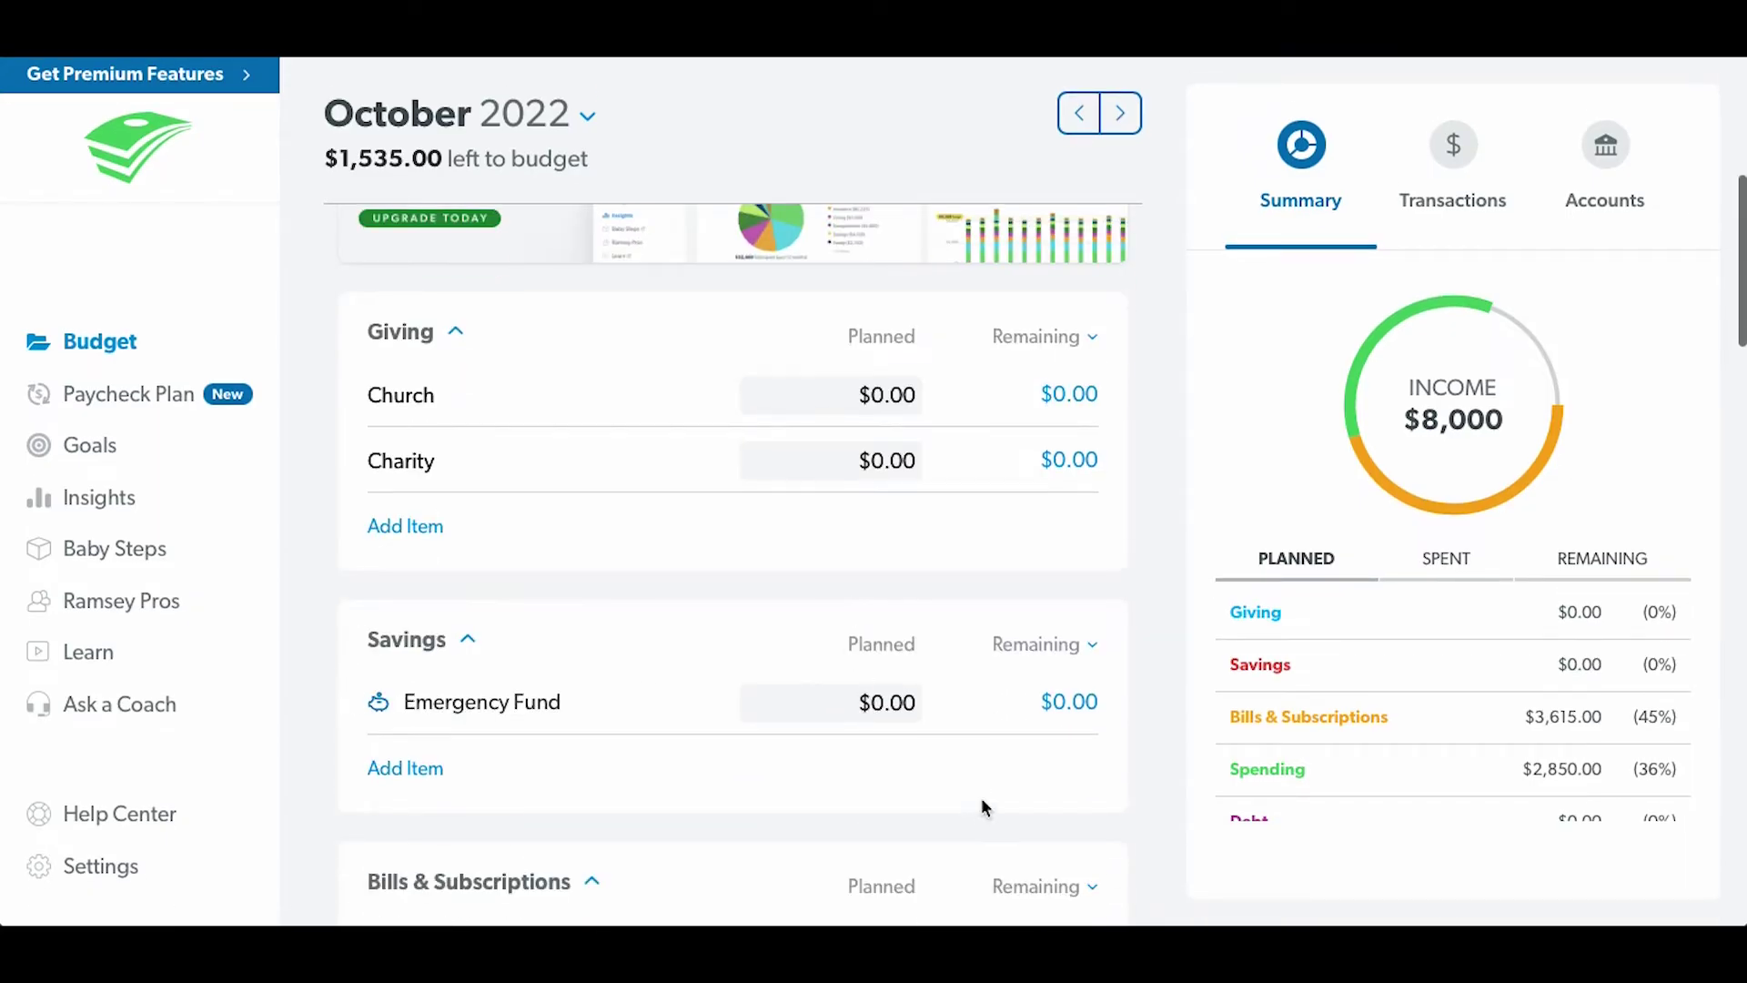
- Set the planned Emergency Fund amount to $1,535 in the Savings group and close its details
click(895, 712)
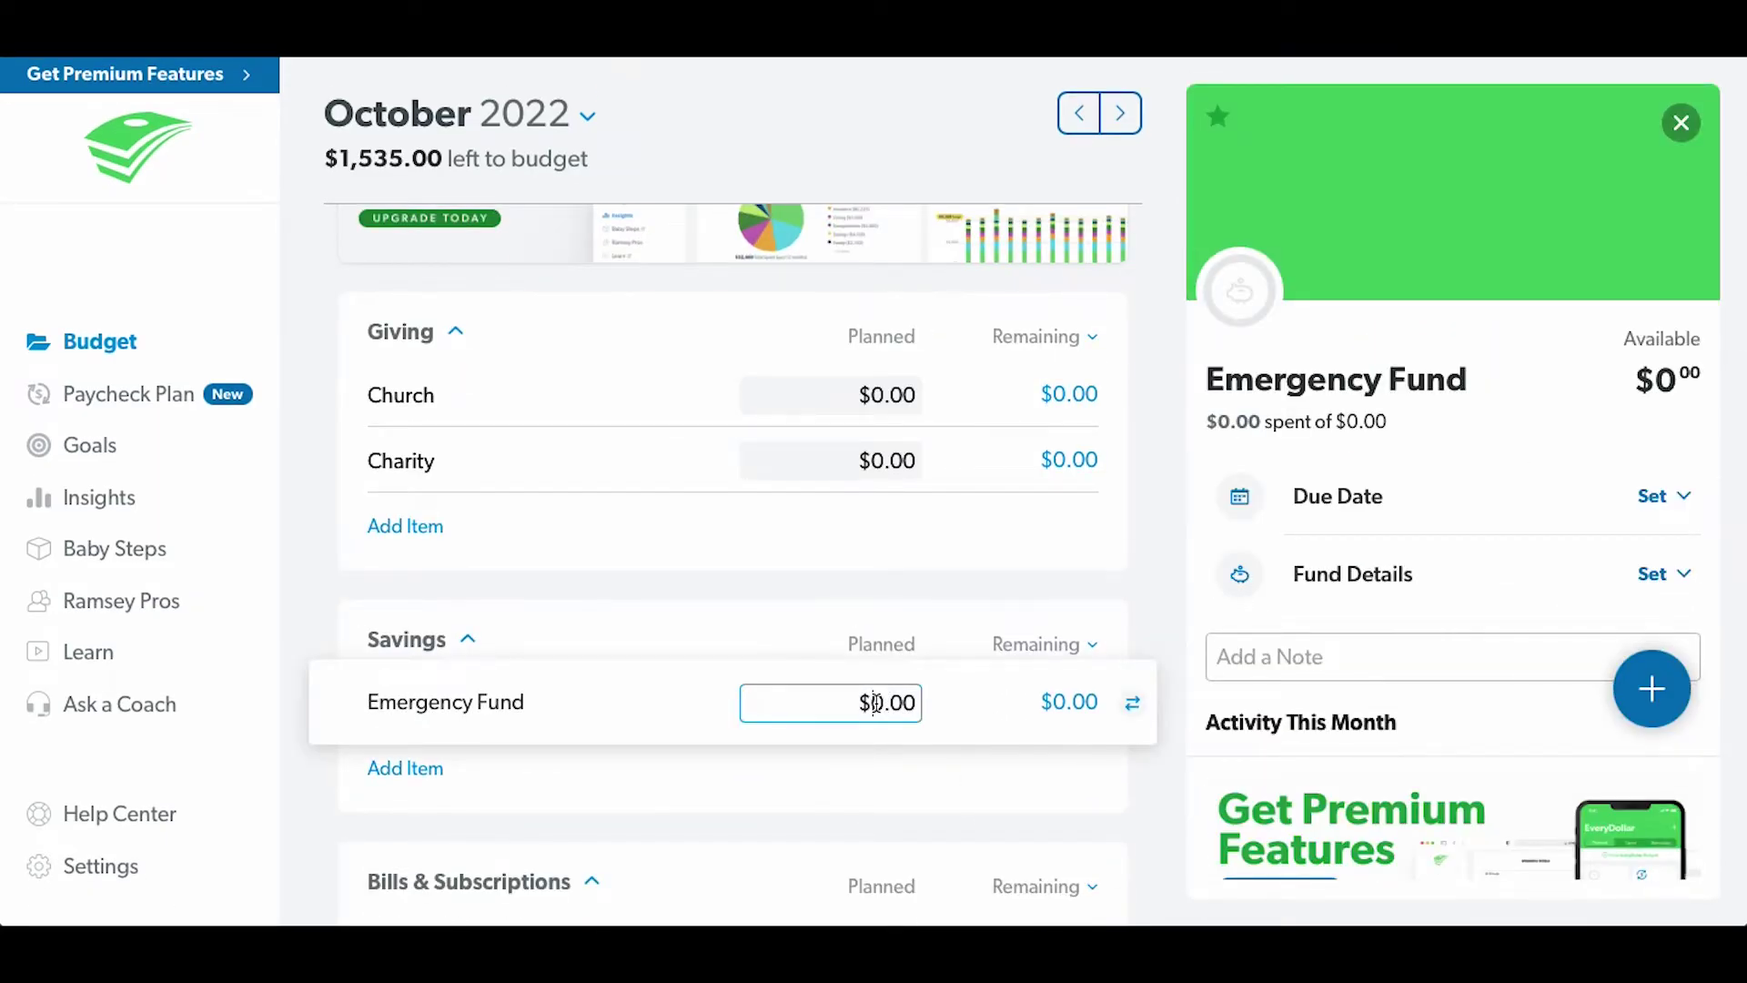
text(1535)
key(Return)
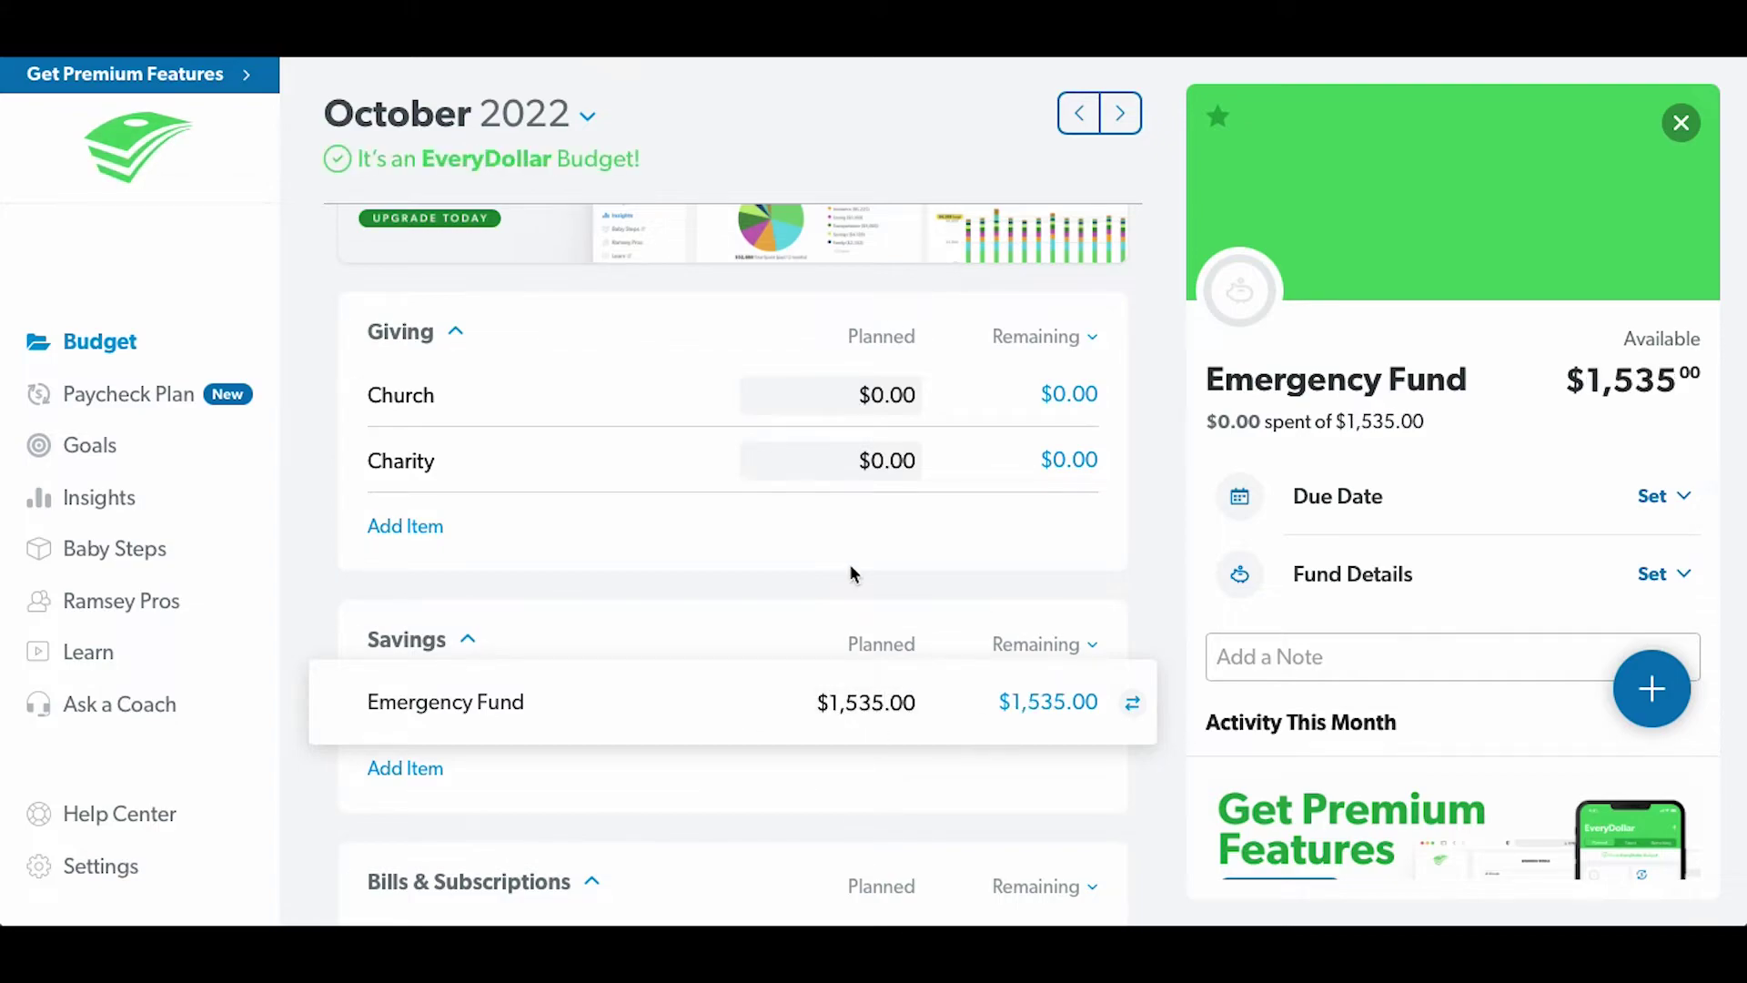
click(849, 565)
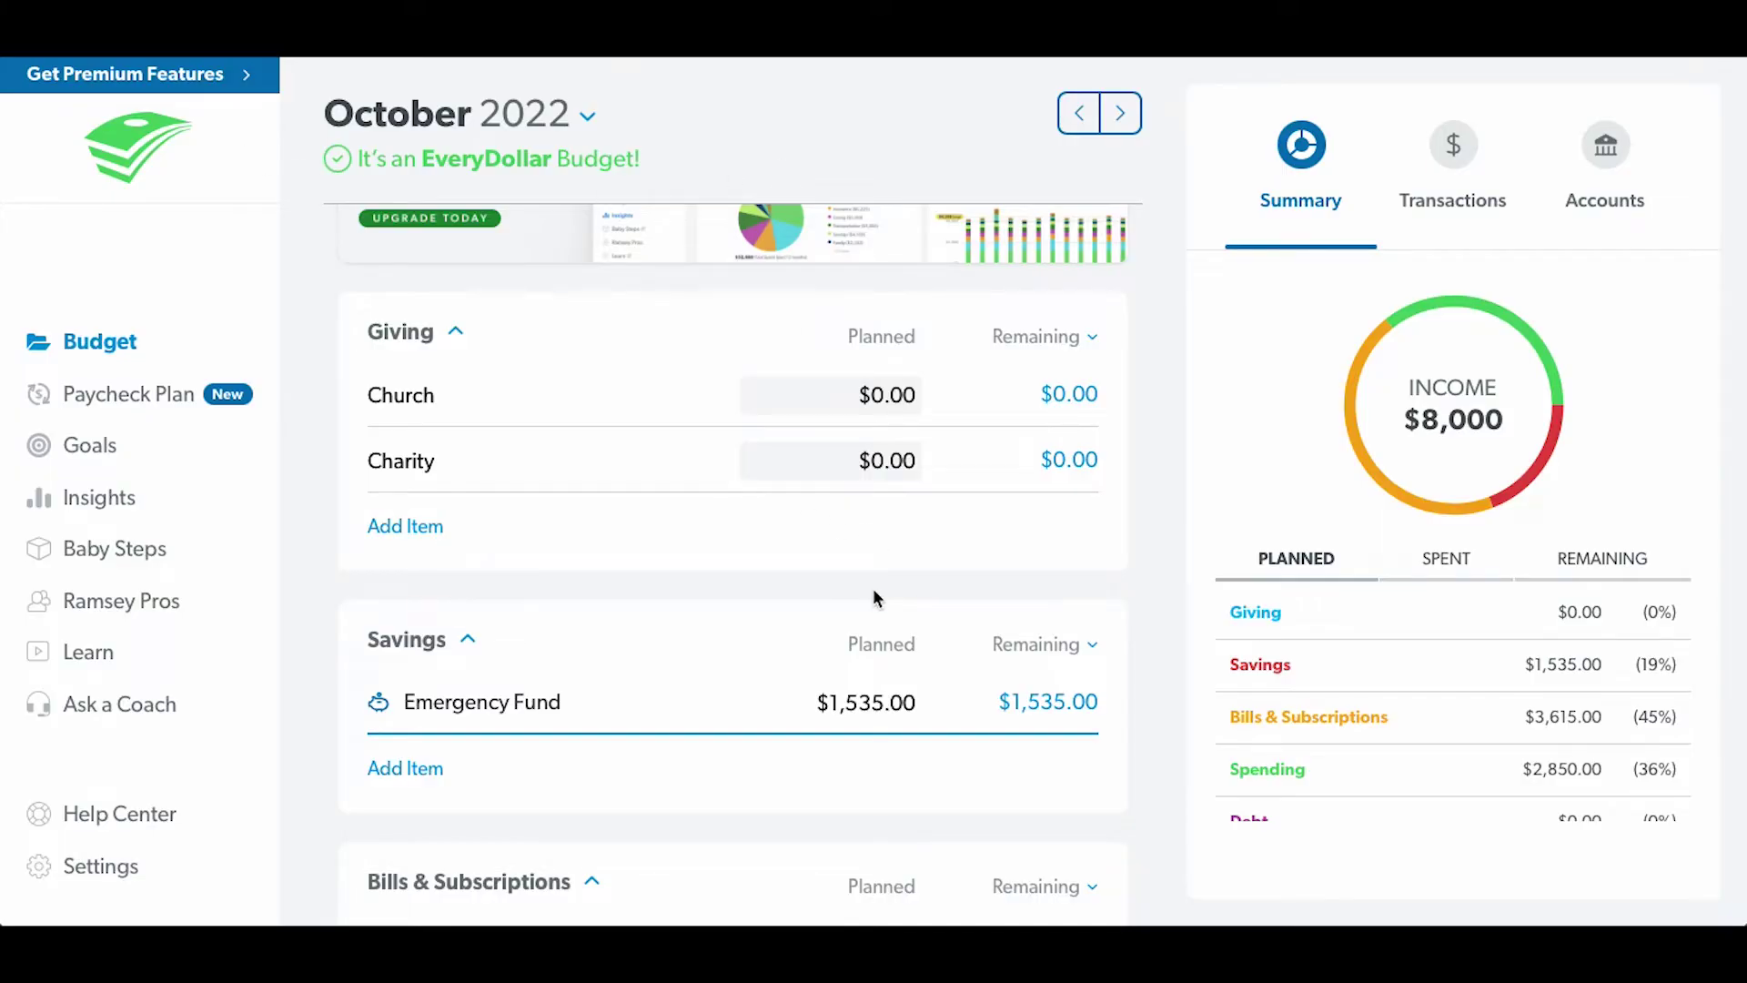
- Return to the October income lines and open the details of Paycheck 1
scroll(823, 564, up, 4)
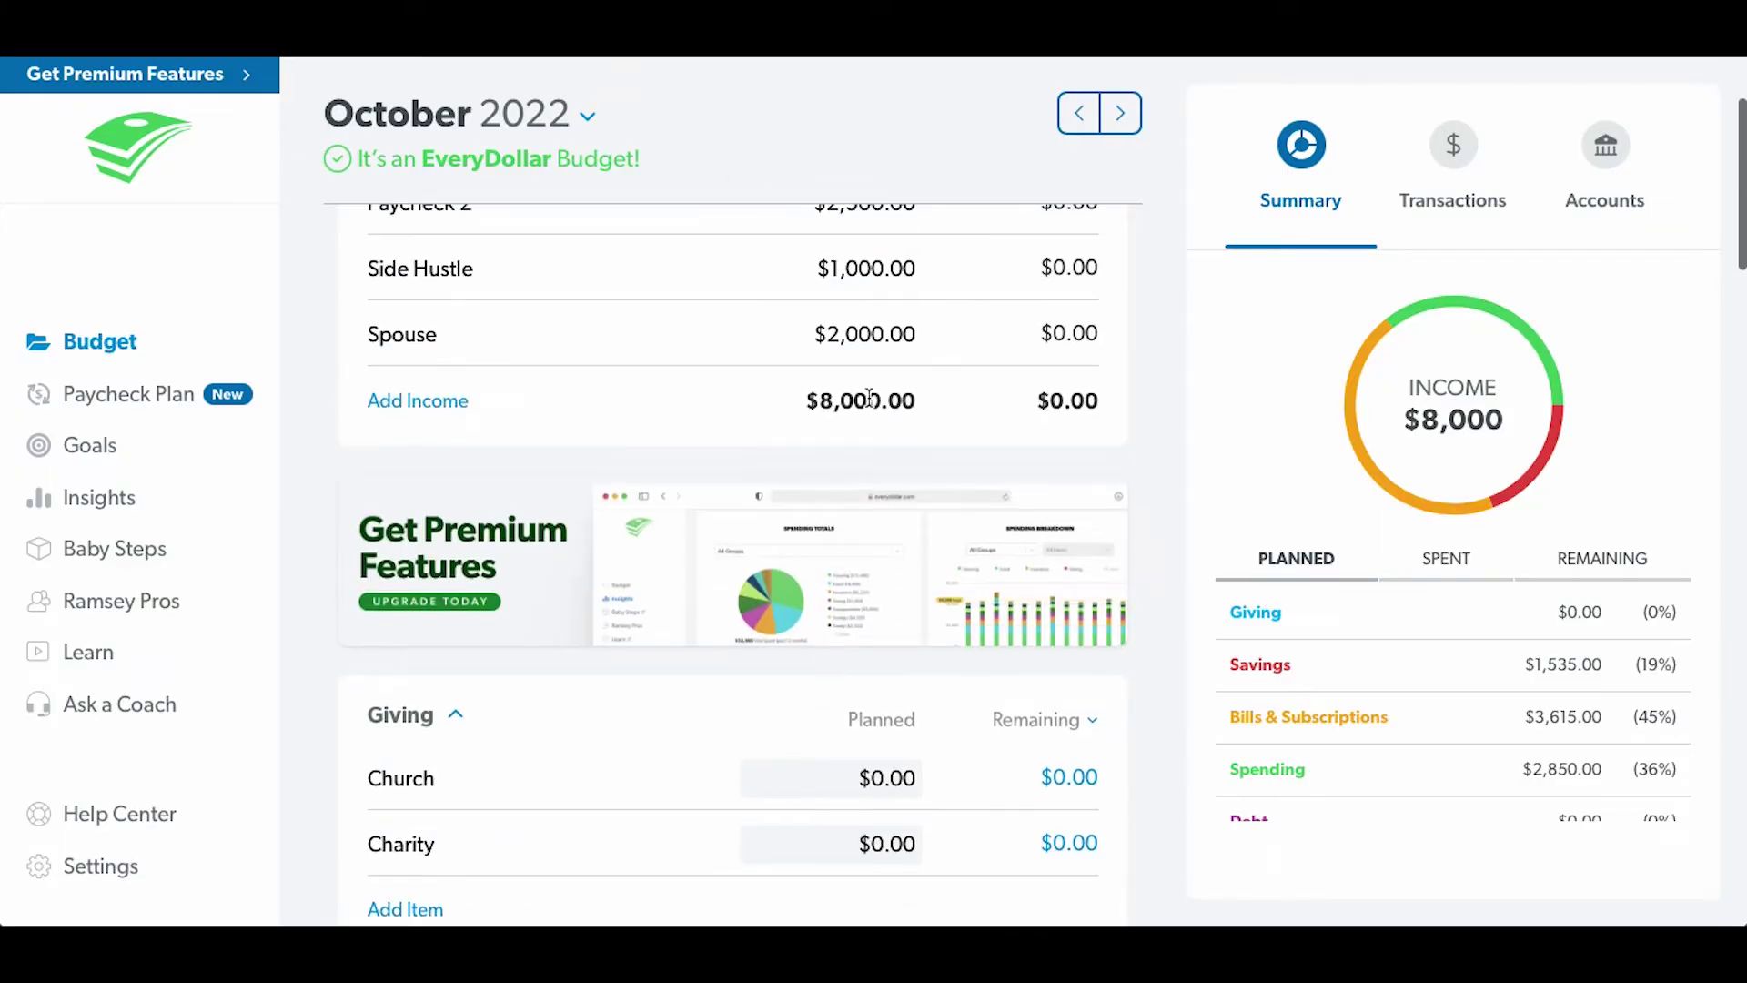
scroll(855, 390, down, 4)
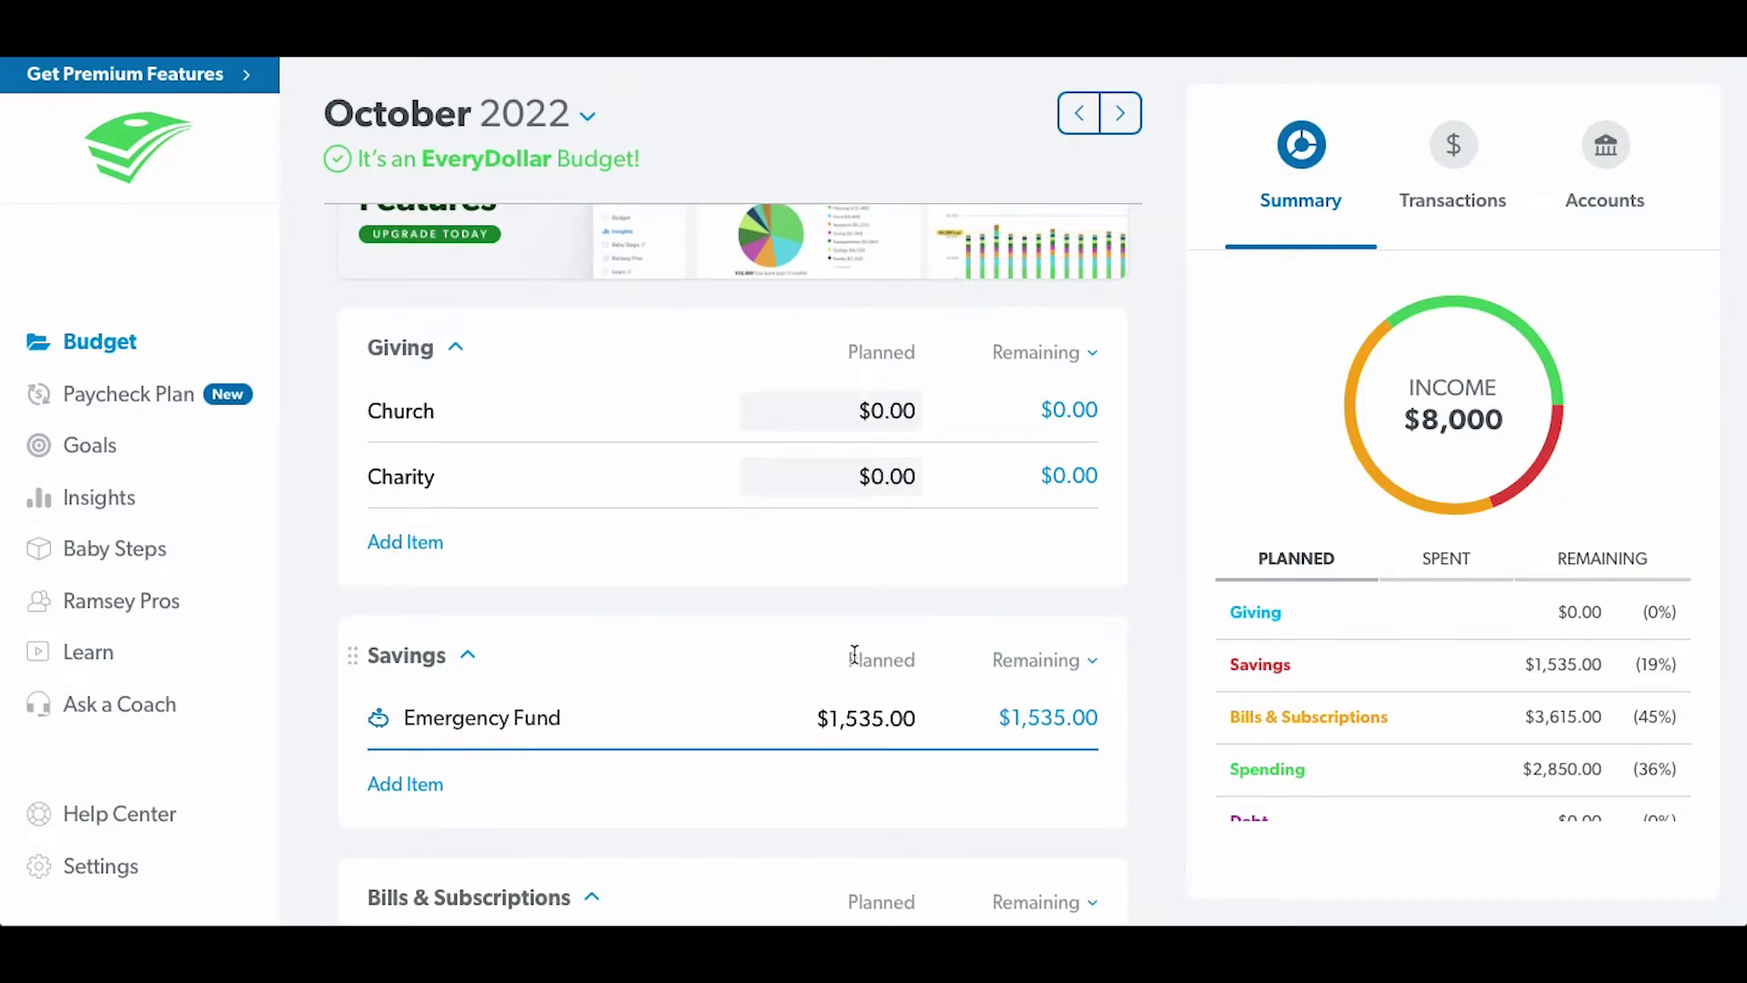
scroll(850, 577, up, 5)
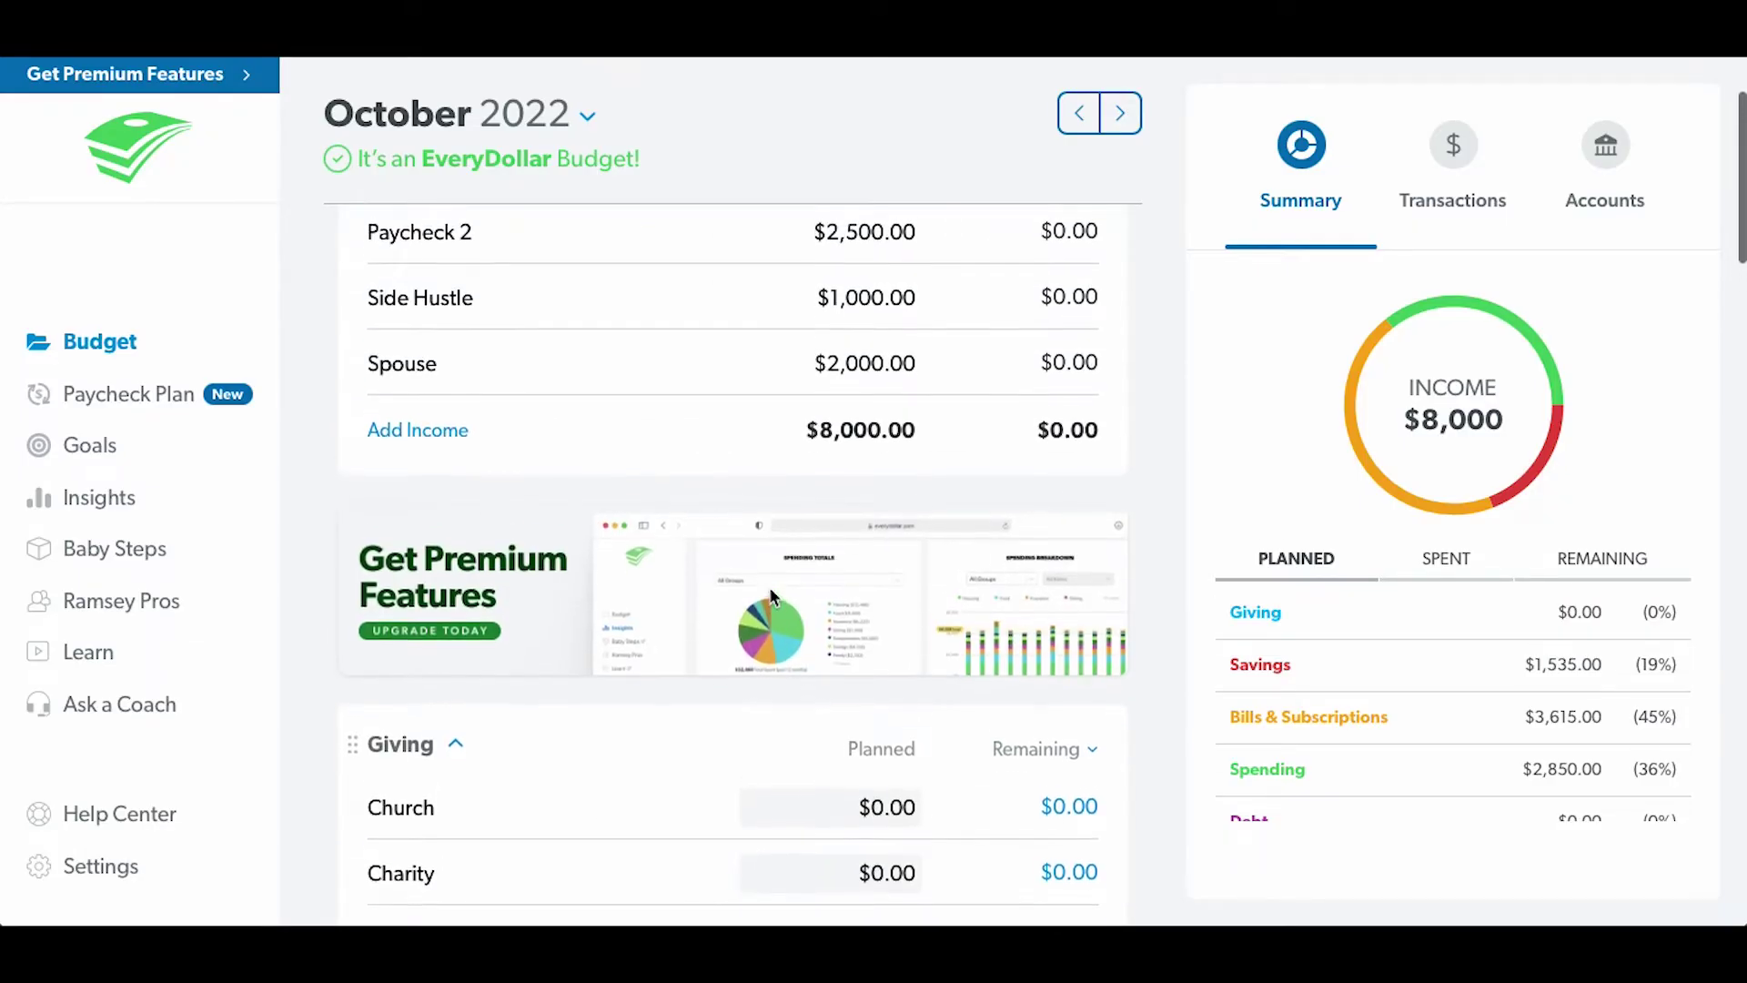
scroll(906, 443, up, 1)
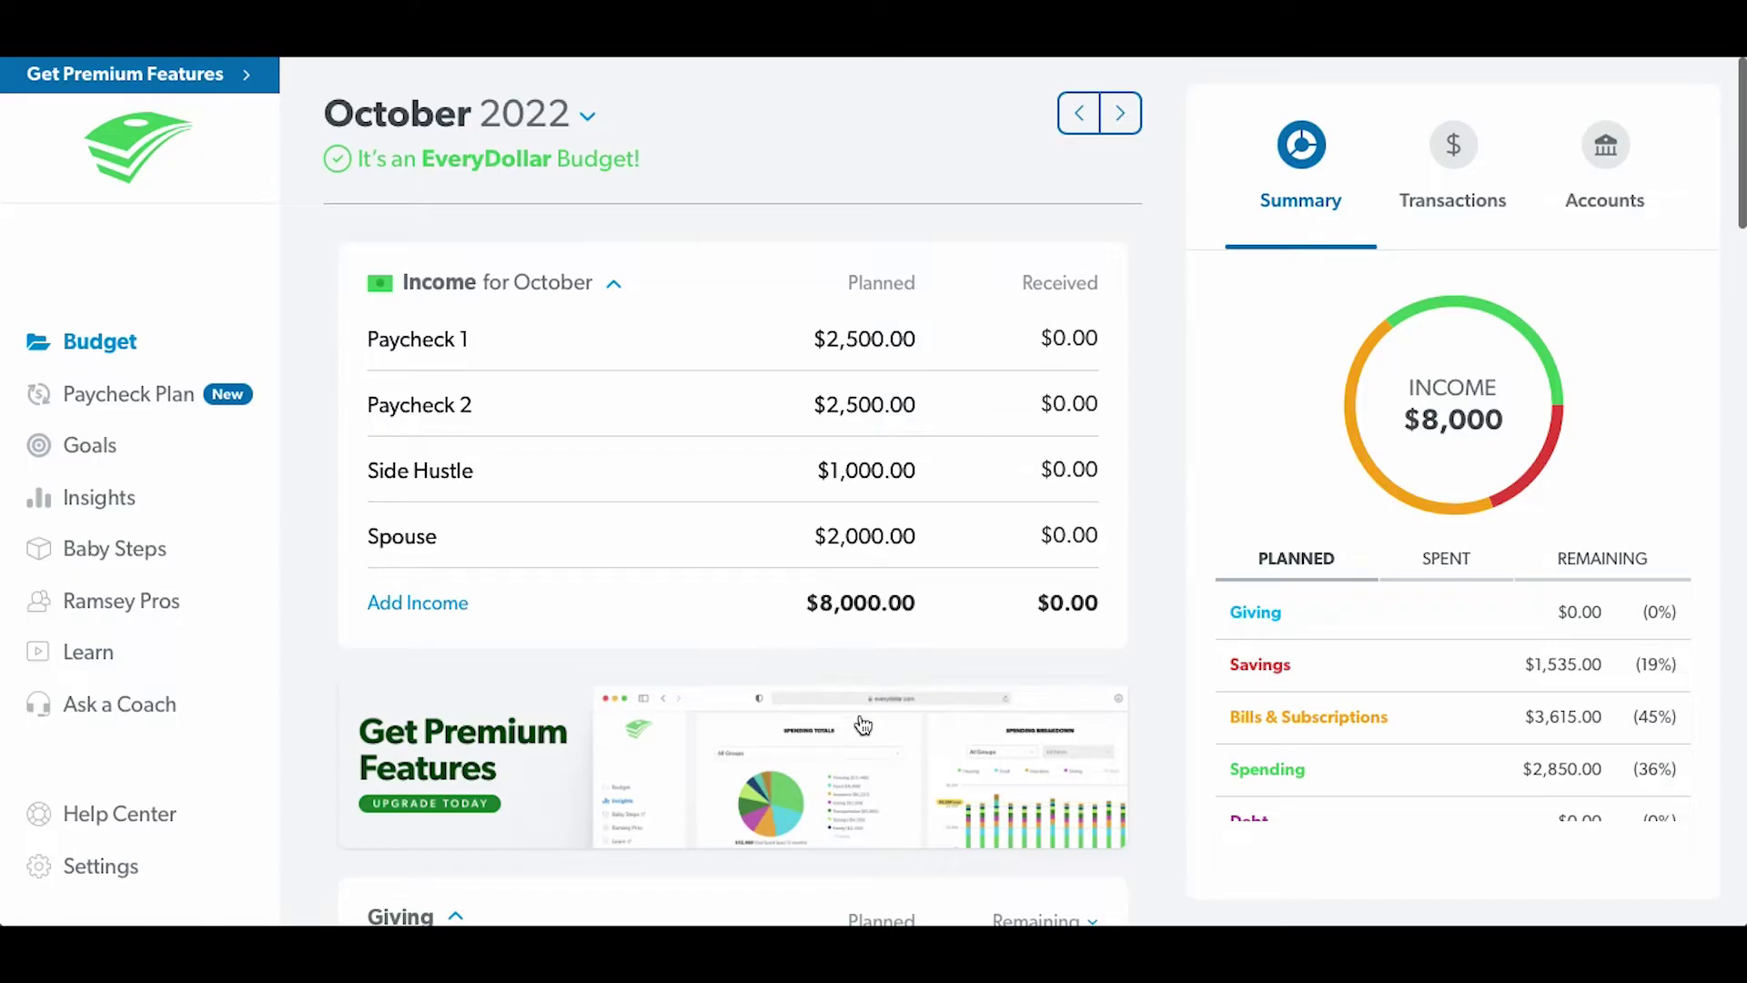
scroll(953, 487, down, 1)
scroll(995, 315, up, 2)
click(670, 344)
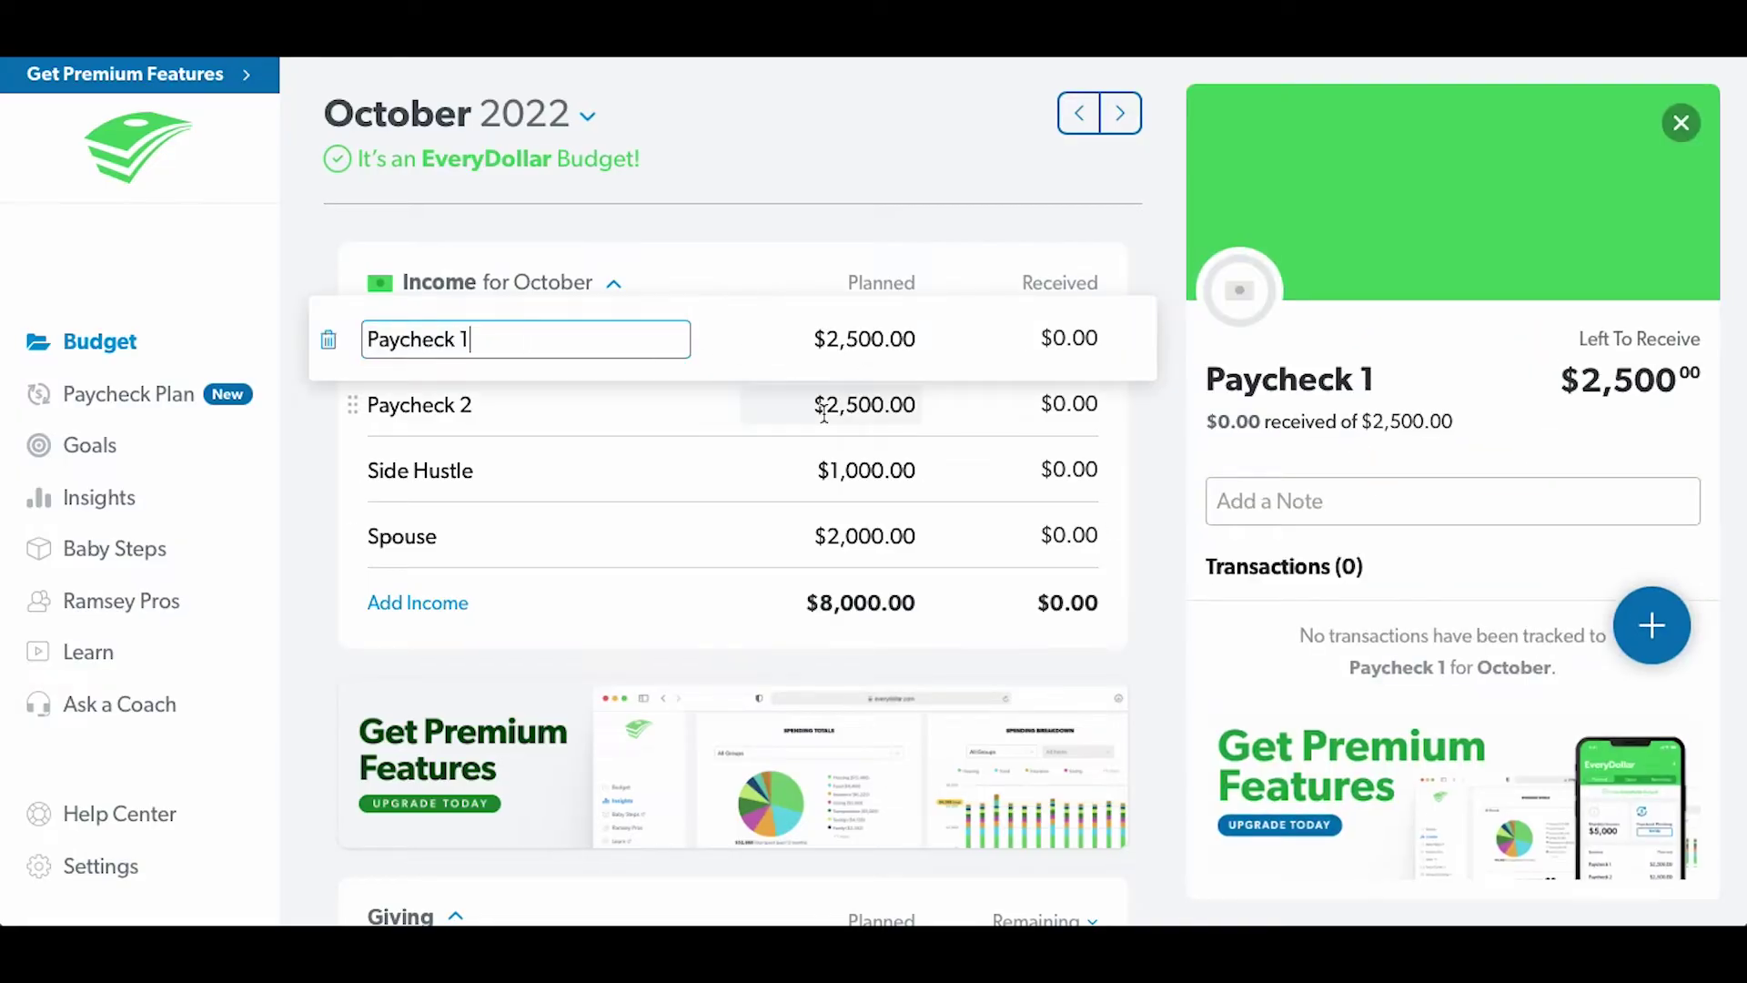
click(765, 339)
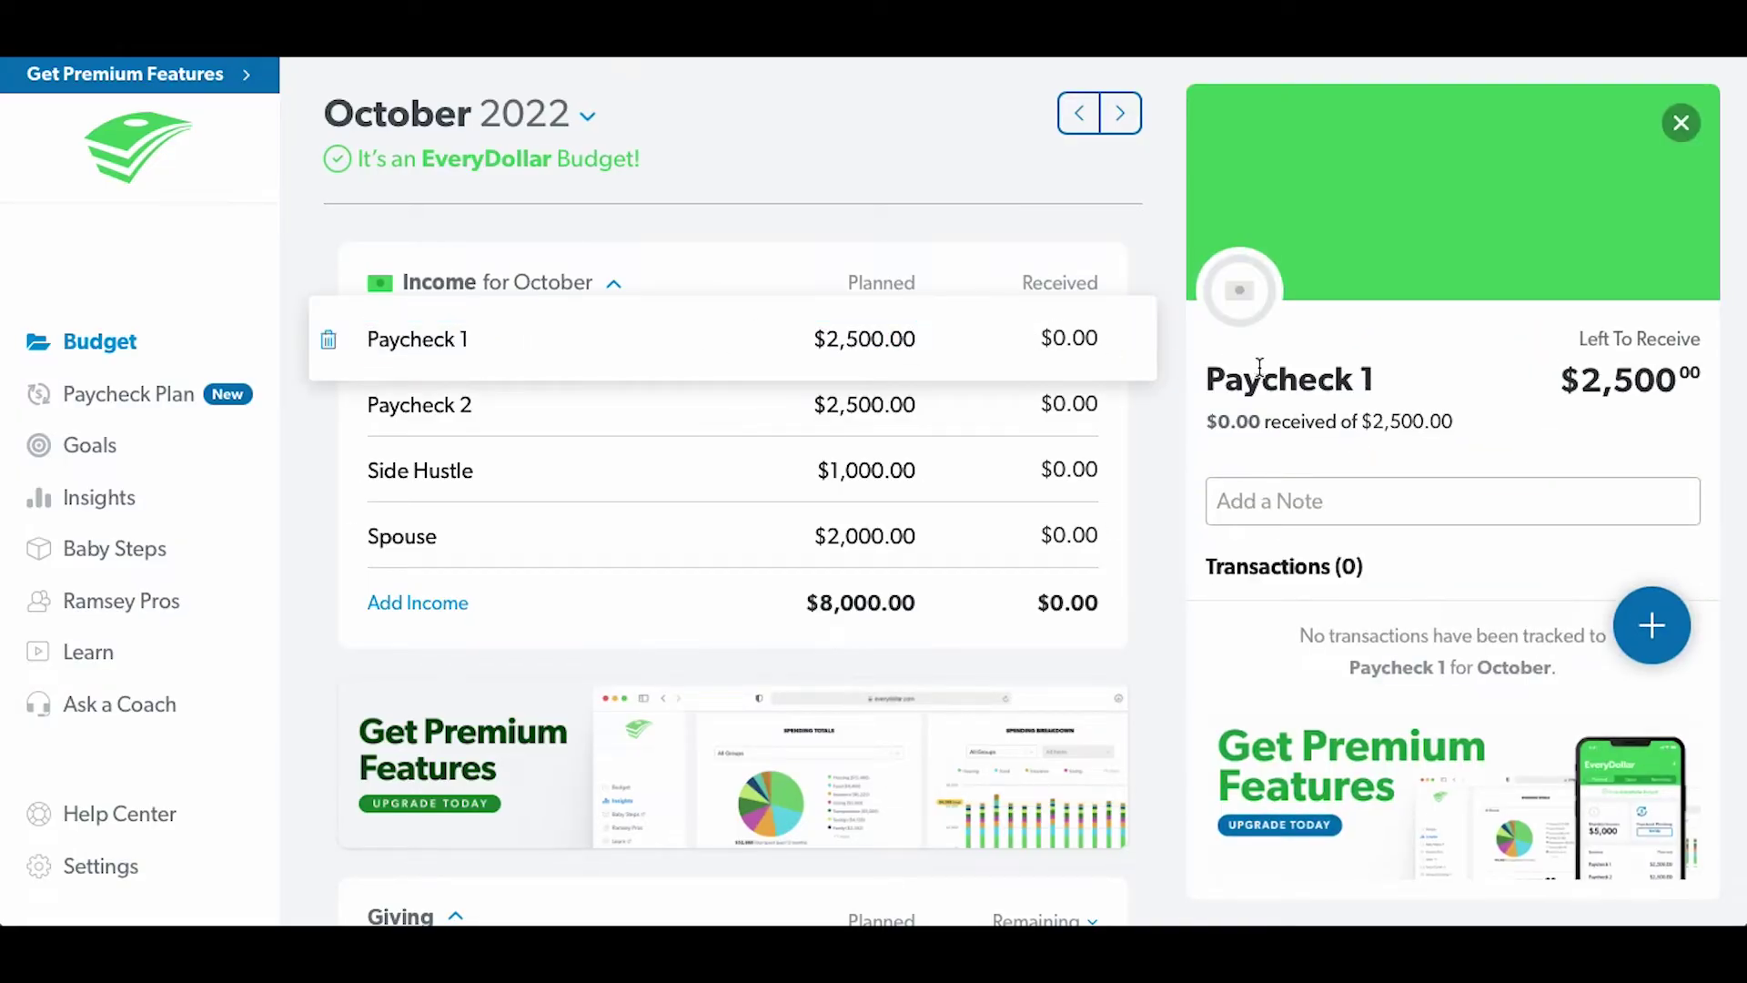
scroll(1404, 577, down, 1)
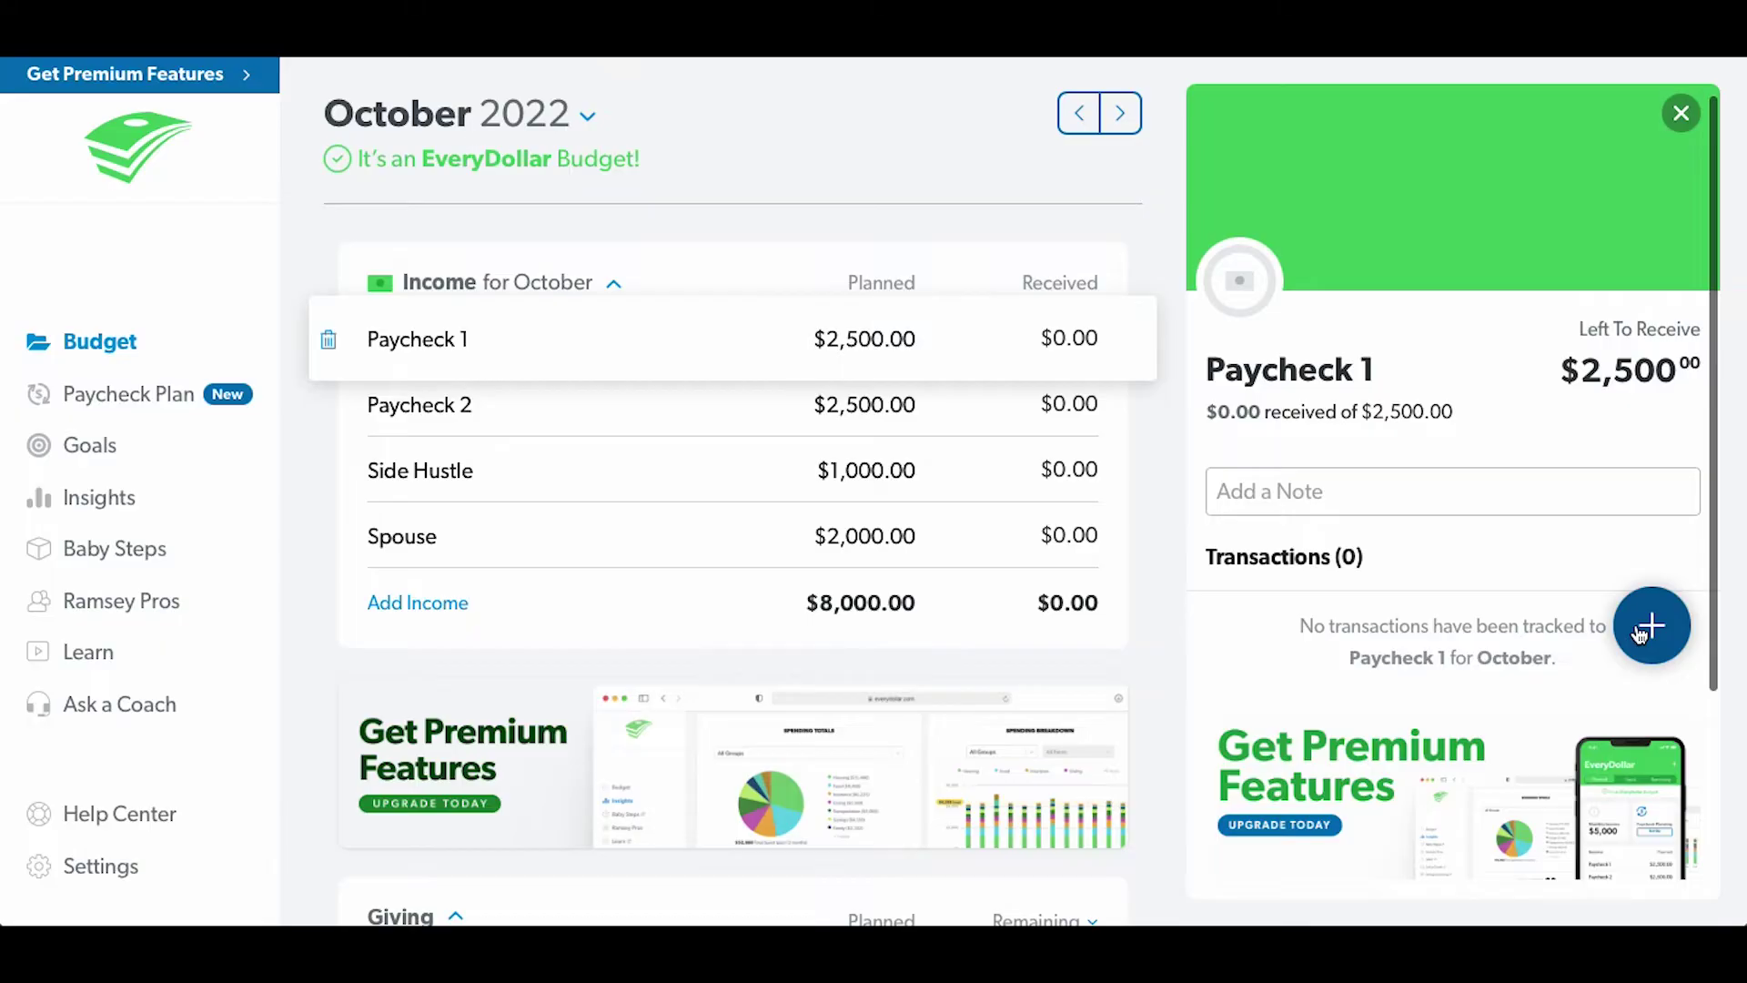
click(1647, 624)
click(858, 73)
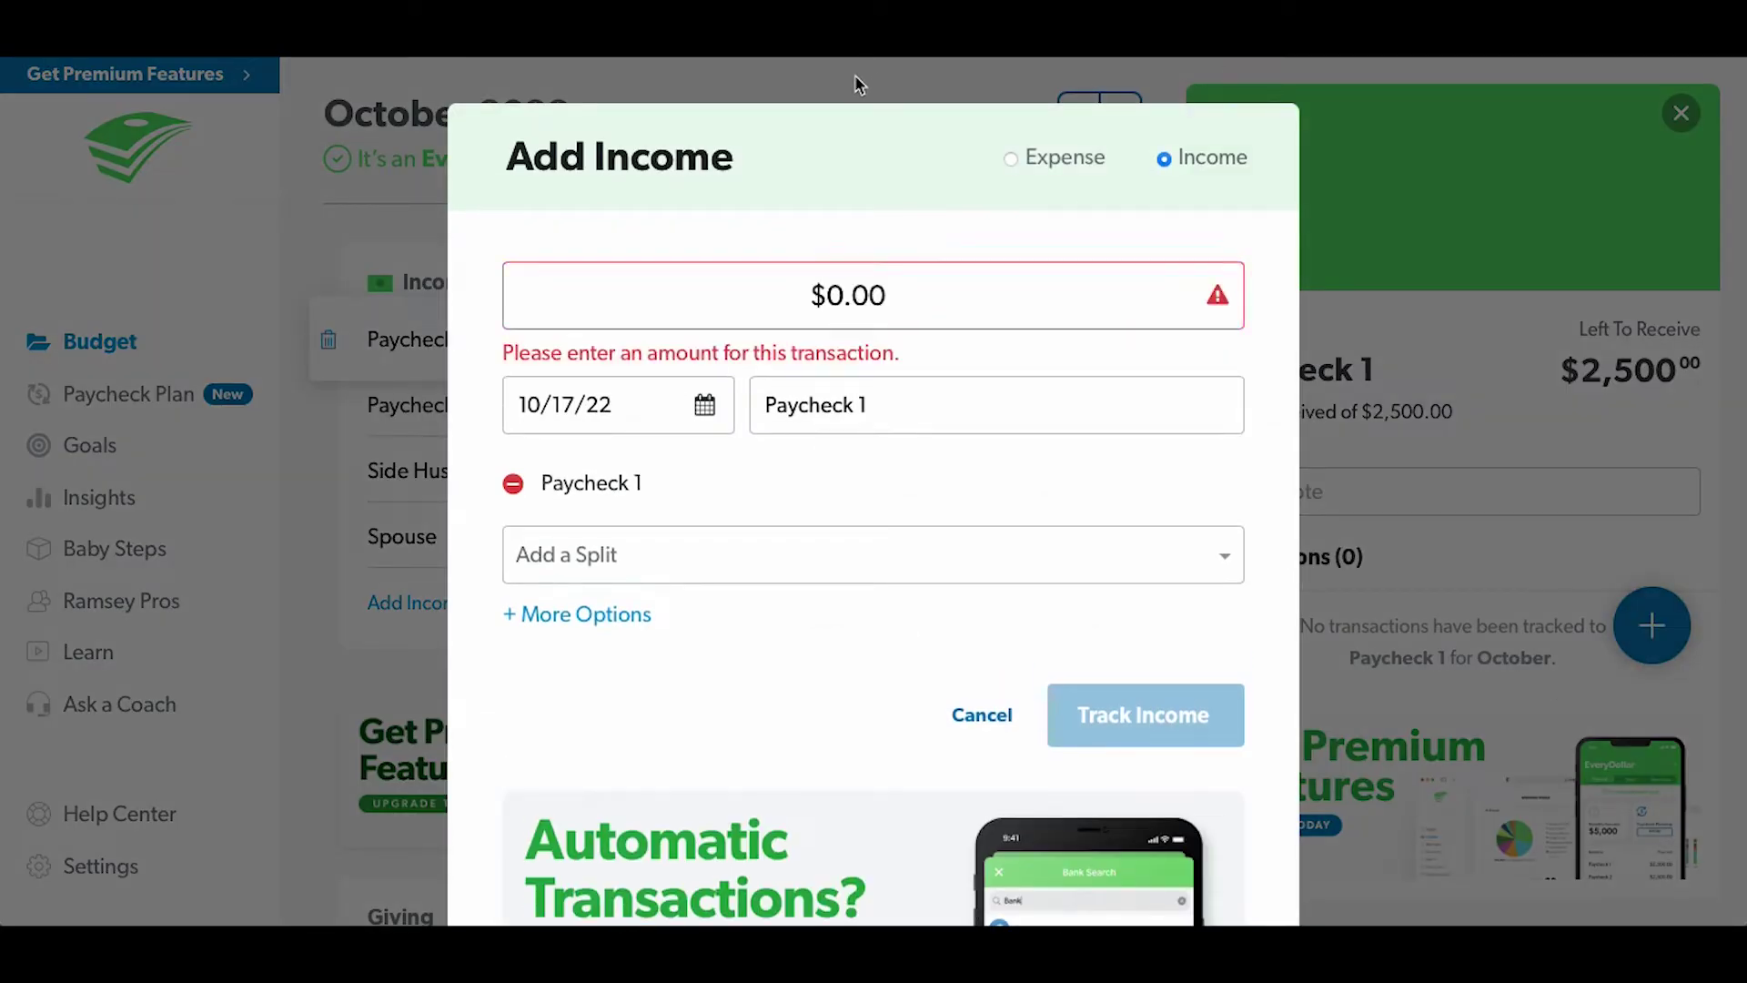
click(483, 344)
scroll(728, 350, down, 1)
click(739, 334)
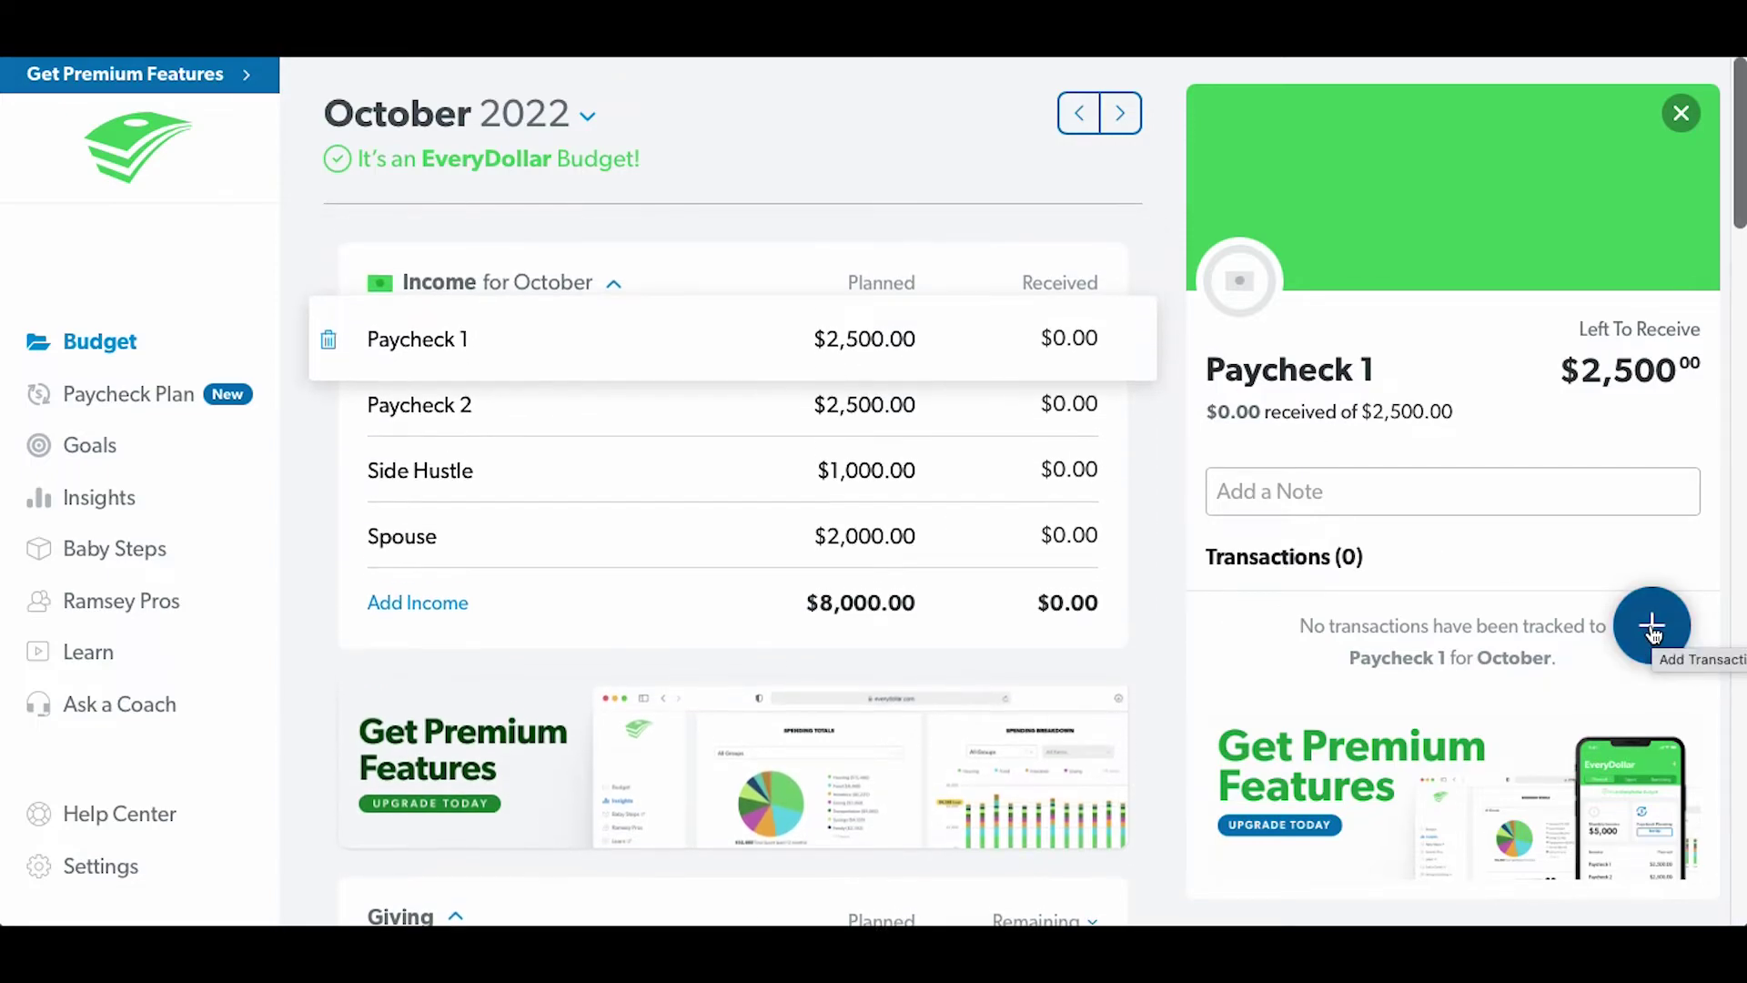
- Track a received income of $2,500 dated 10/17/22 for Paycheck 1 and close its details
click(1652, 628)
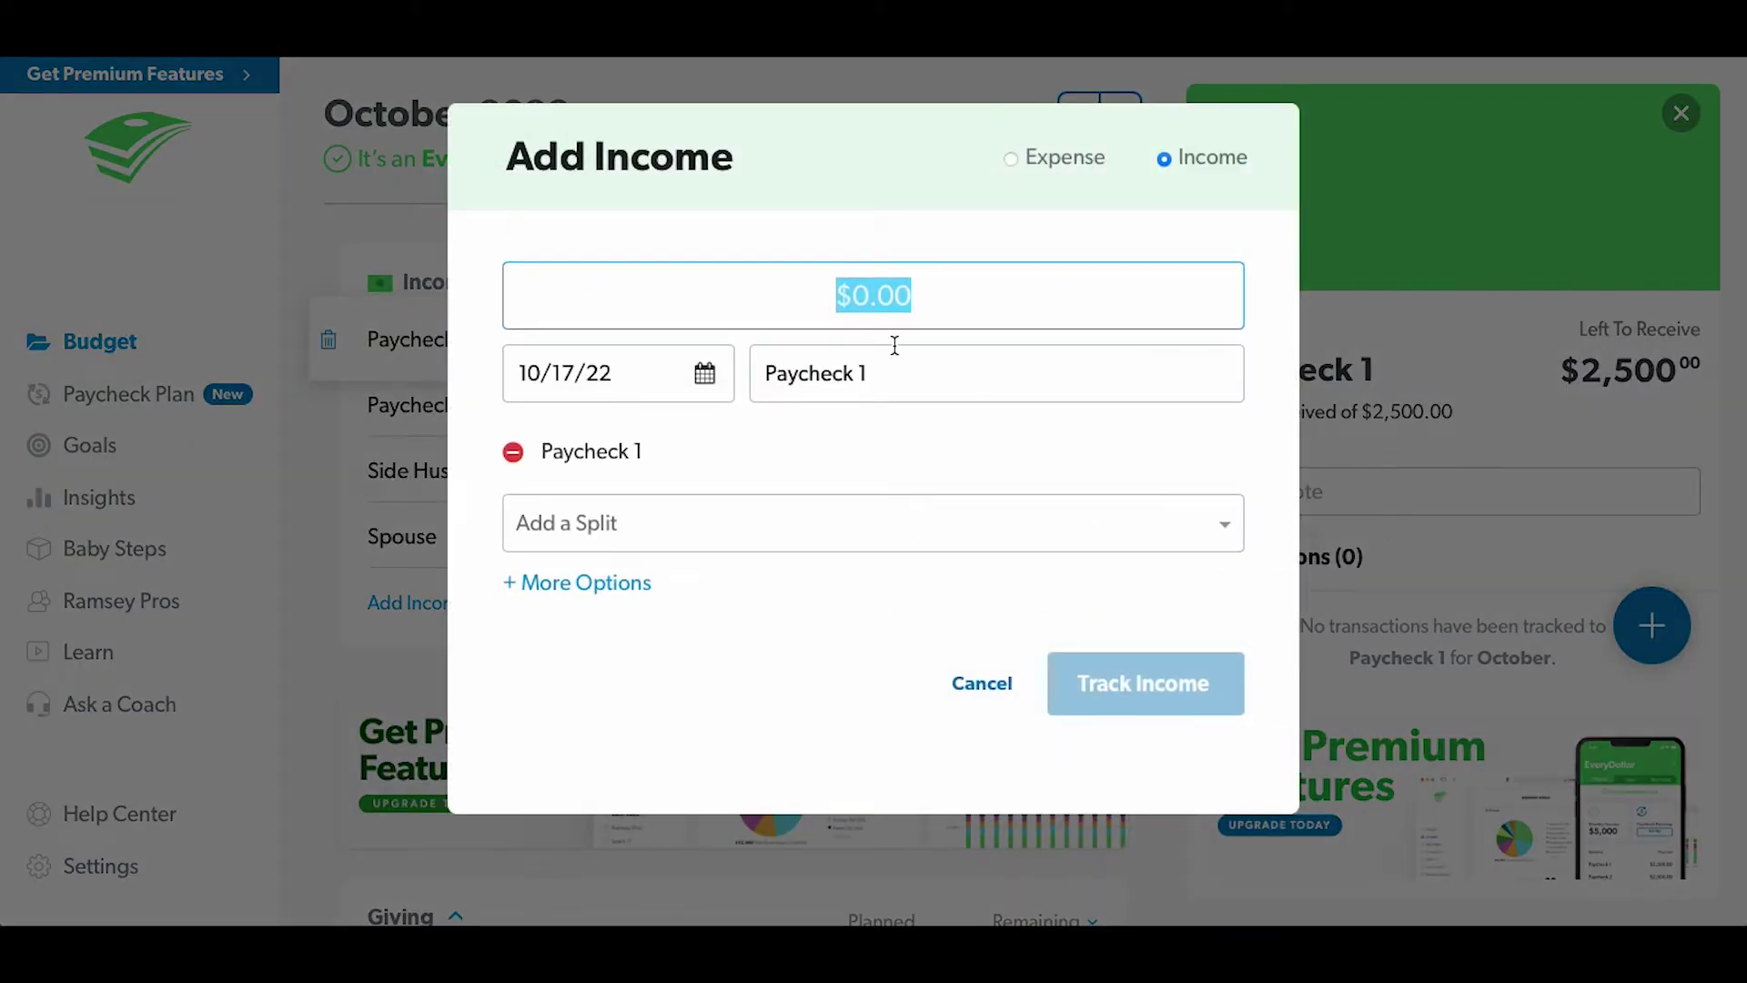
text(2500)
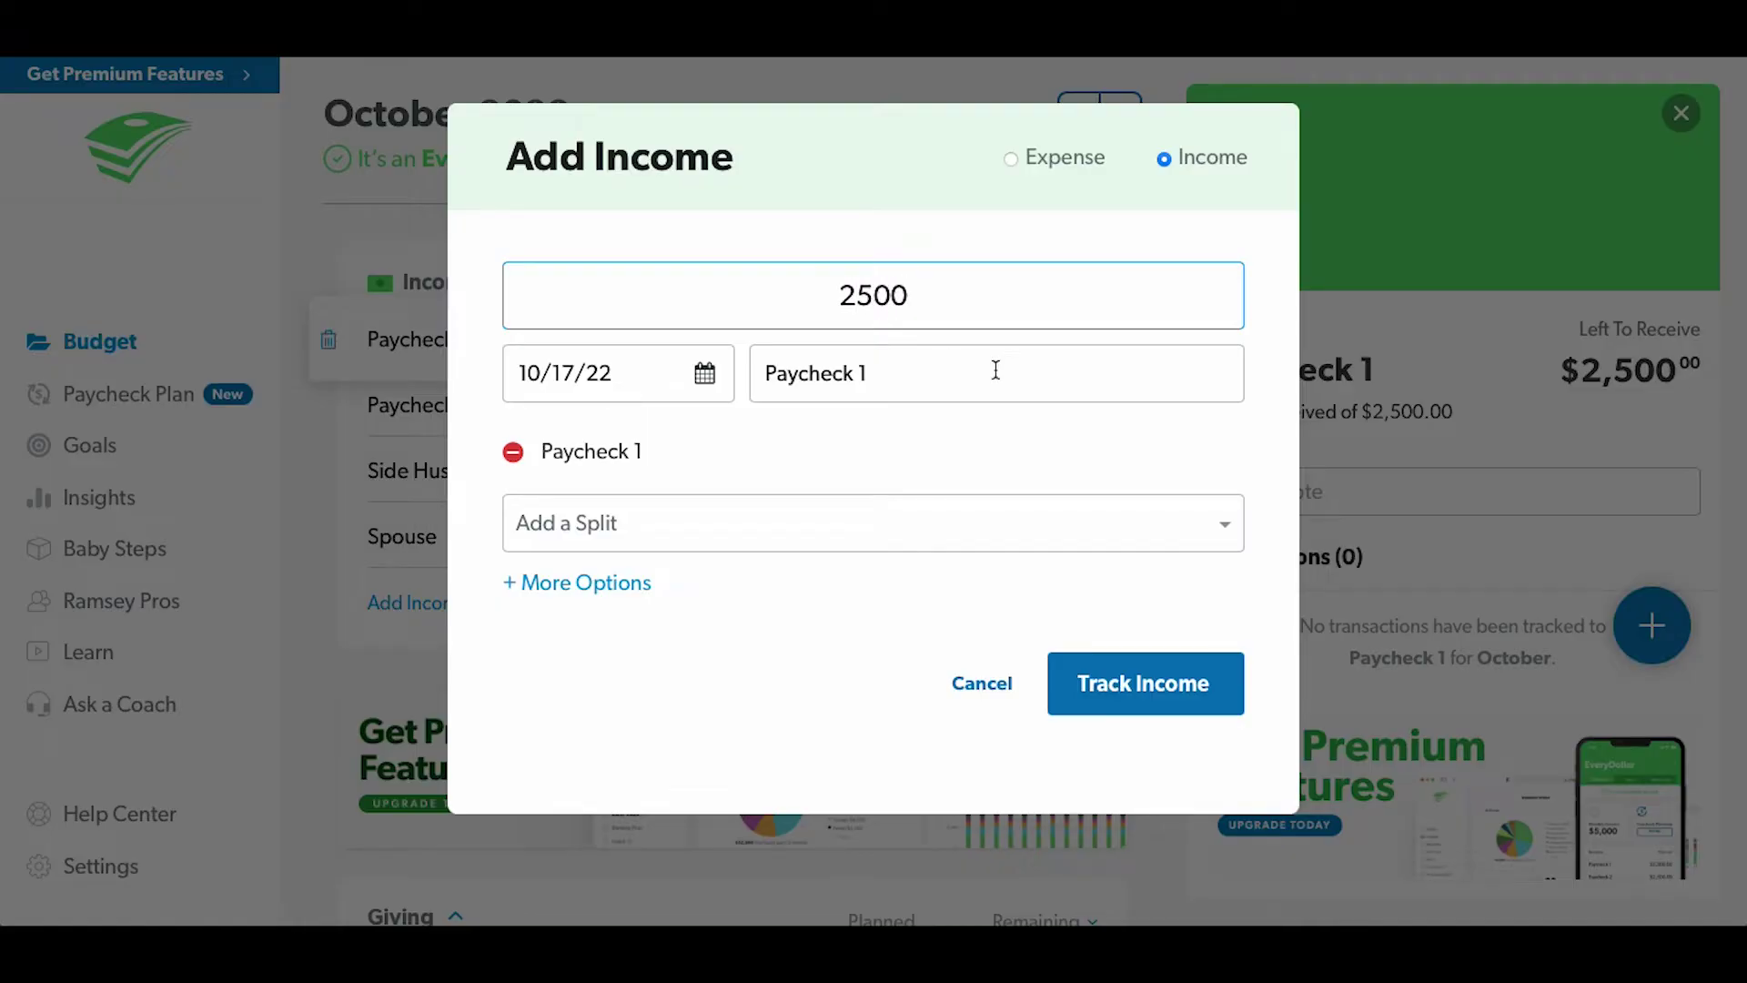
click(1174, 703)
click(1151, 653)
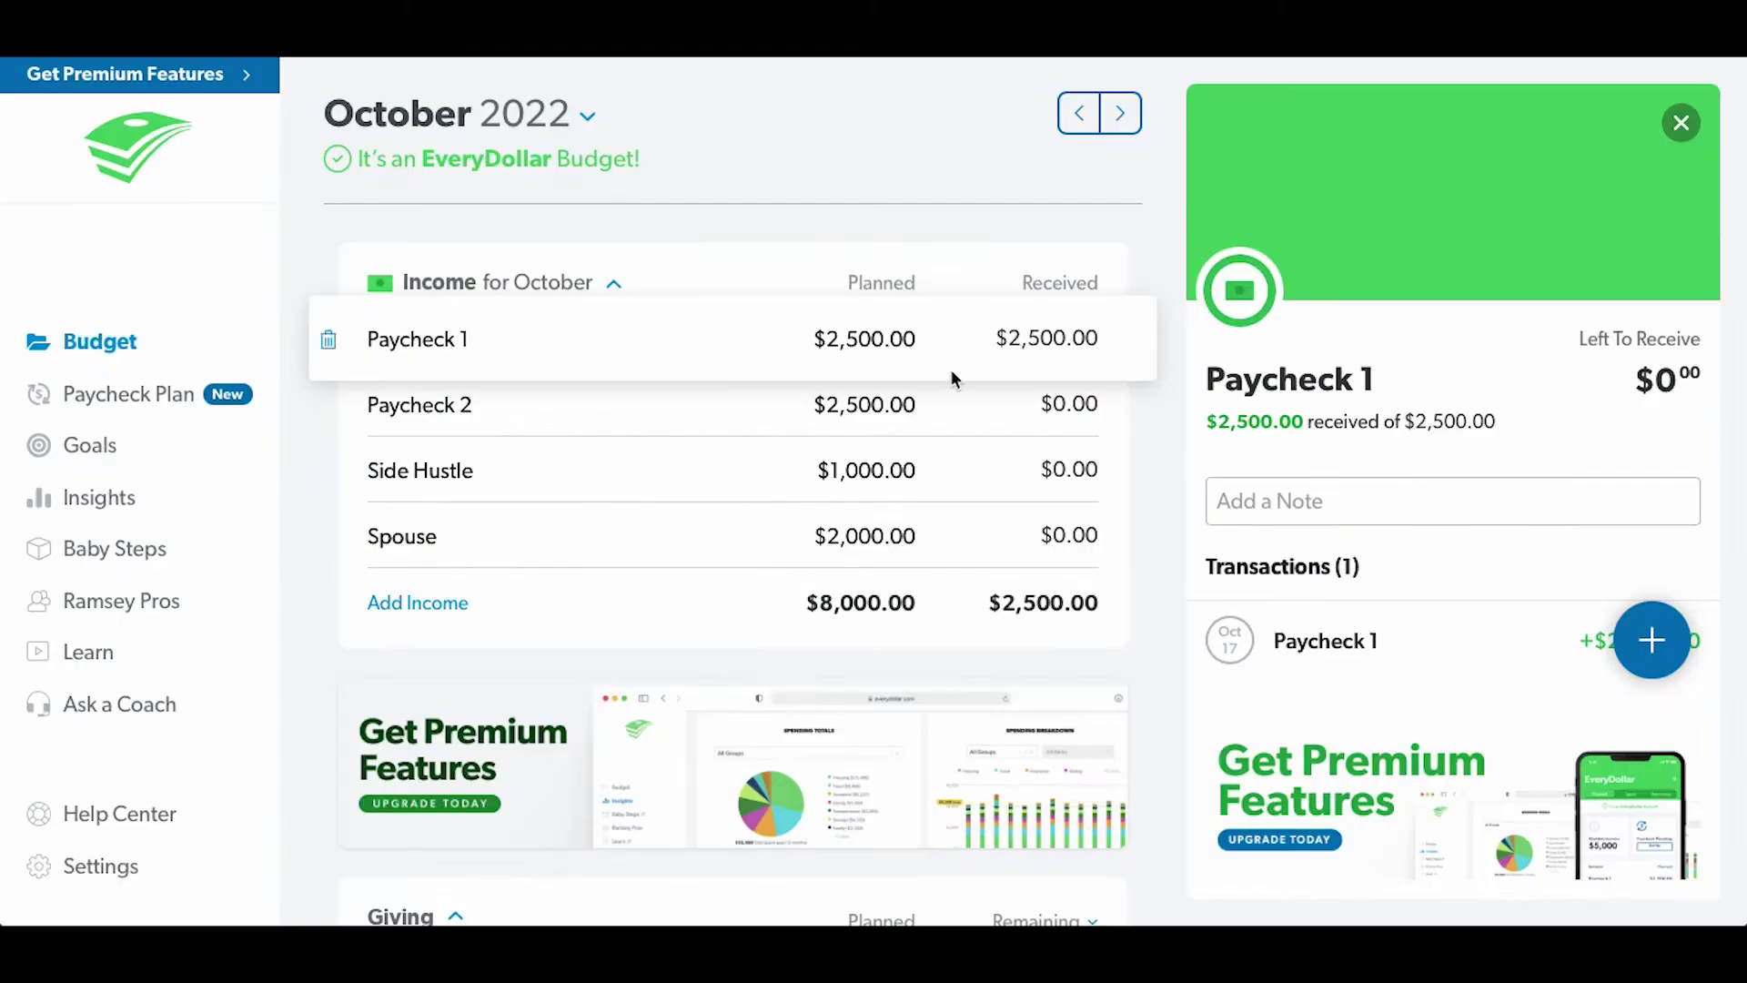
click(1046, 250)
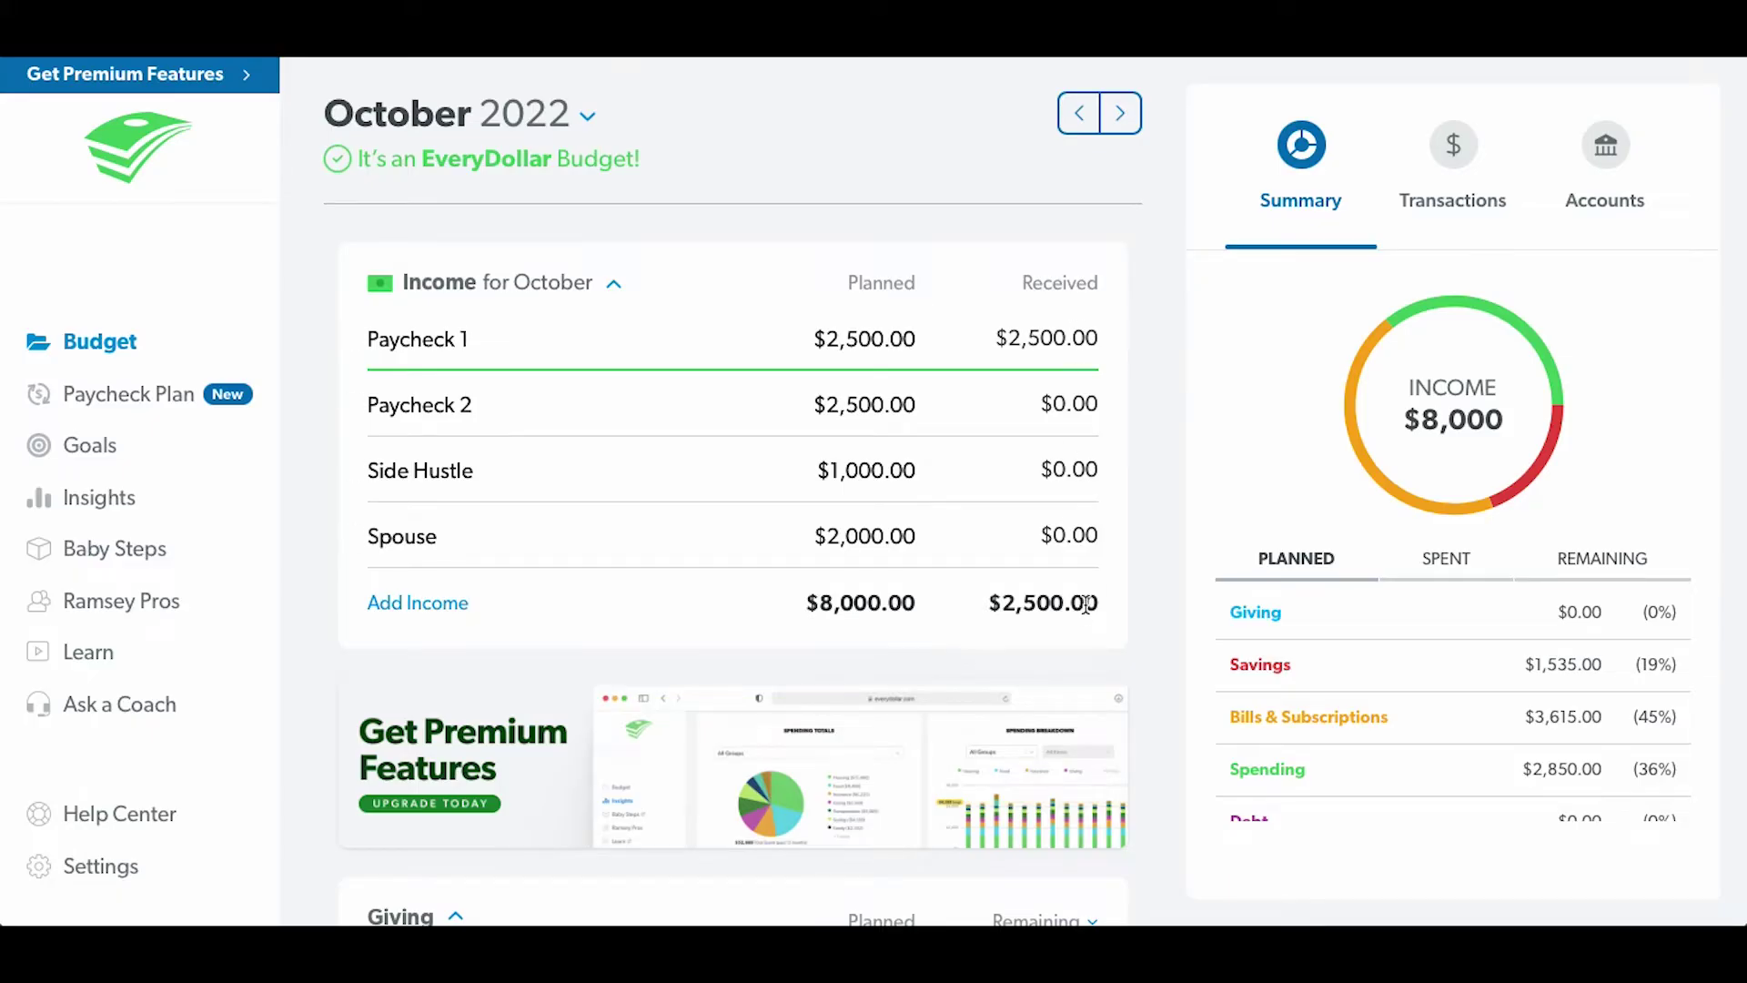
- Review the planned and remaining amounts in the Giving, Savings and Bills & Subscriptions groups
scroll(1061, 473, down, 2)
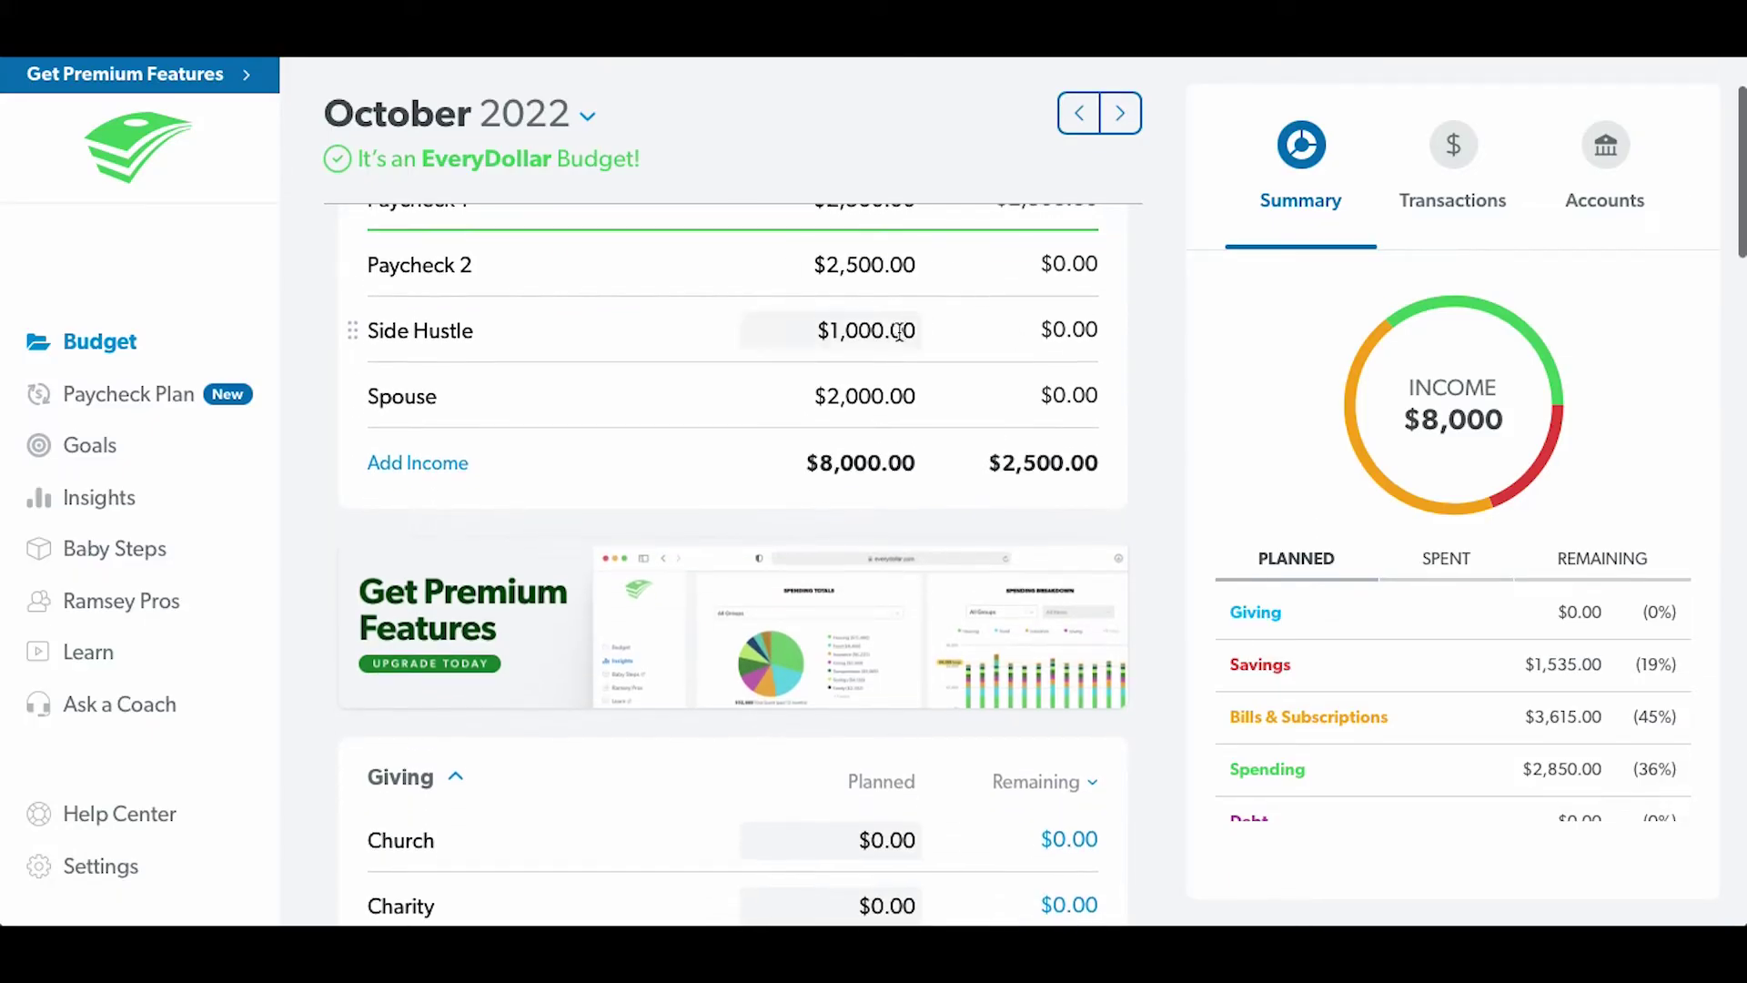
scroll(871, 650, down, 2)
scroll(832, 673, down, 10)
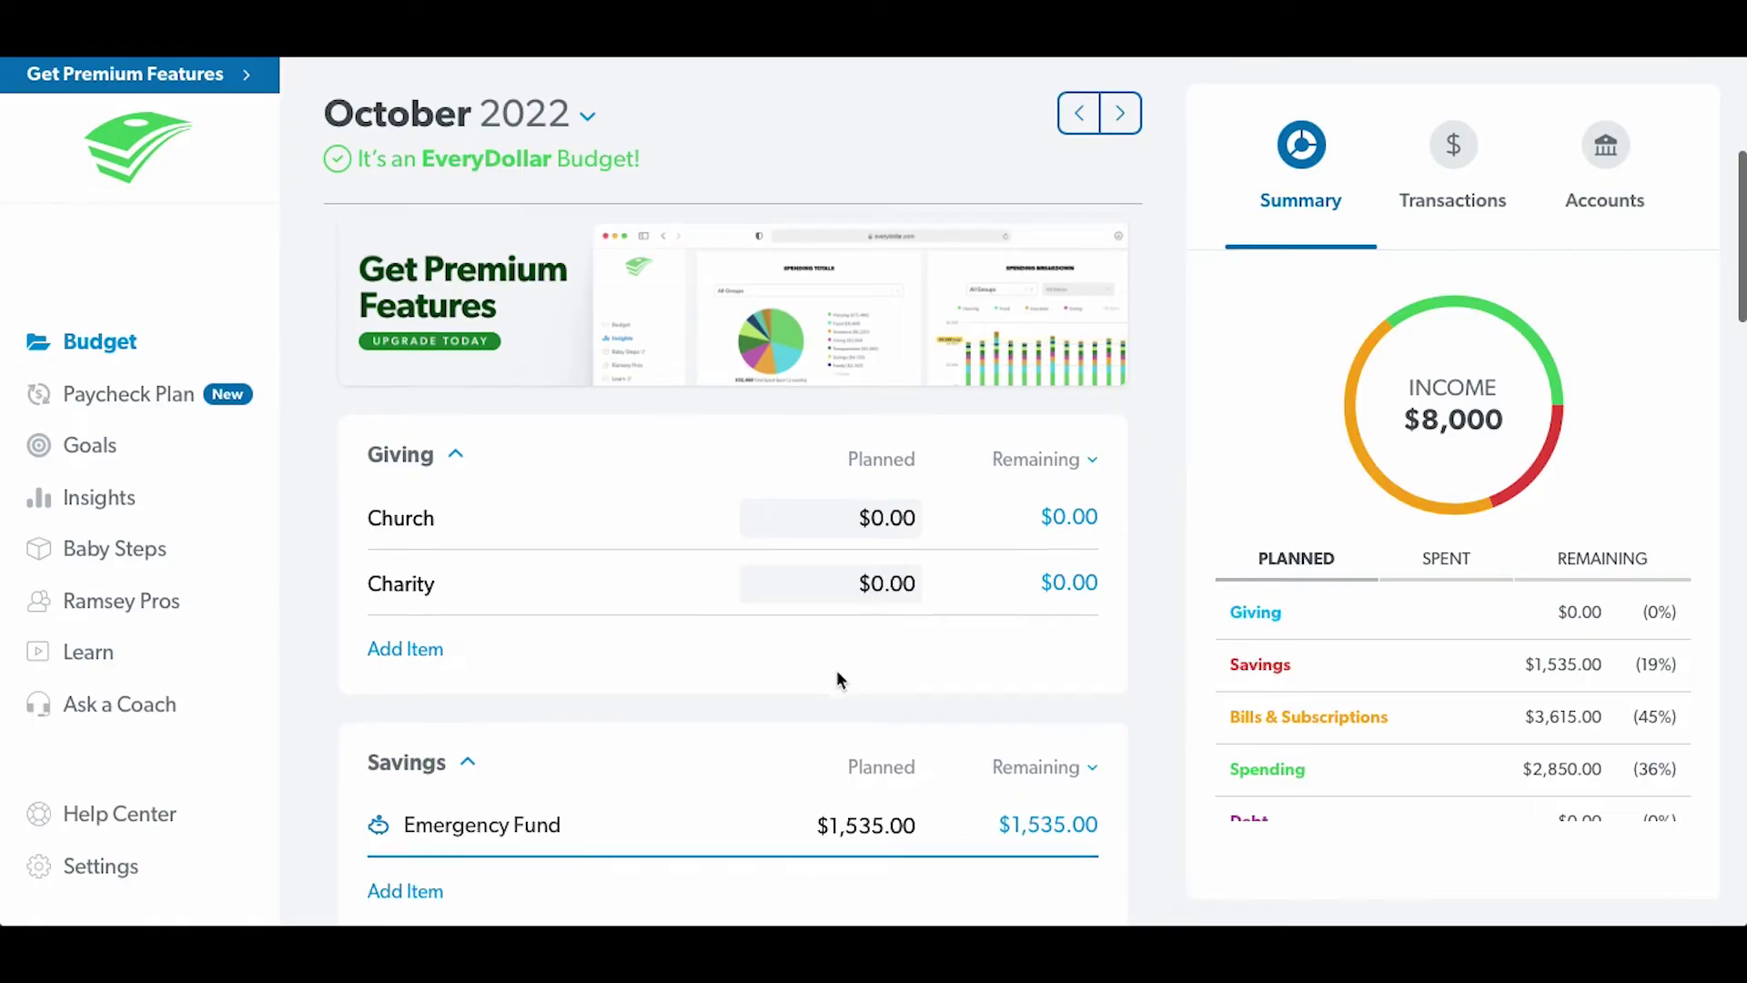
scroll(839, 671, up, 2)
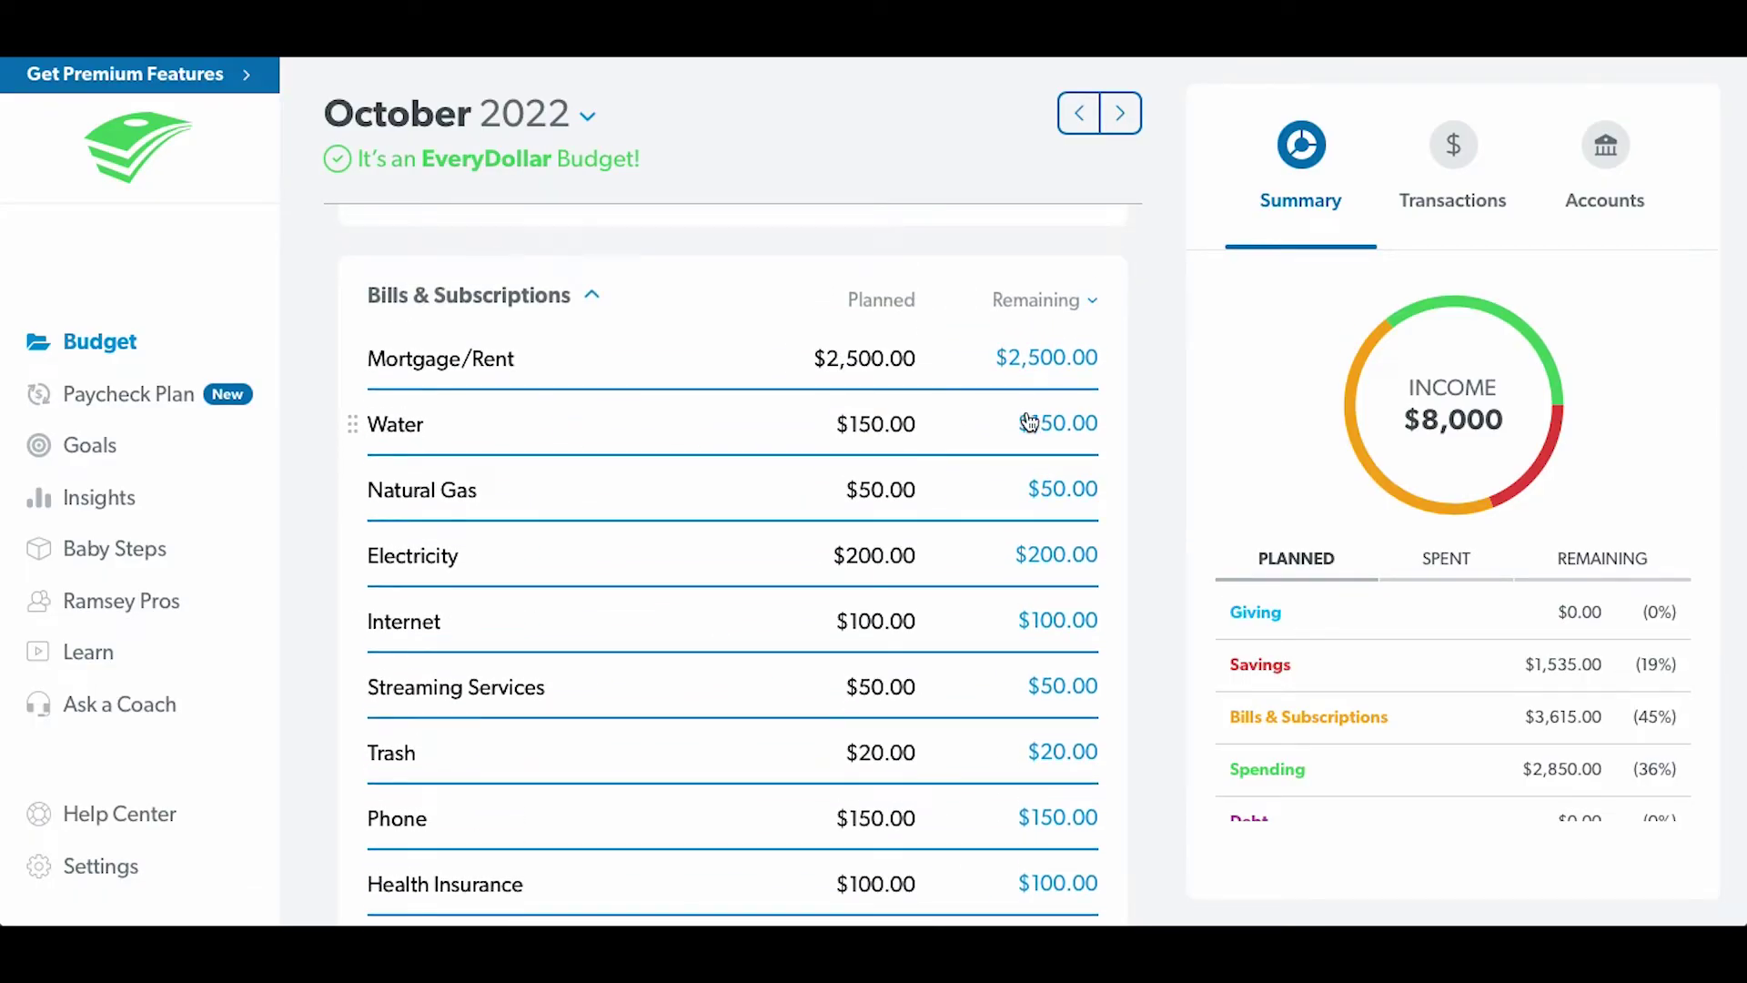
scroll(955, 468, up, 1)
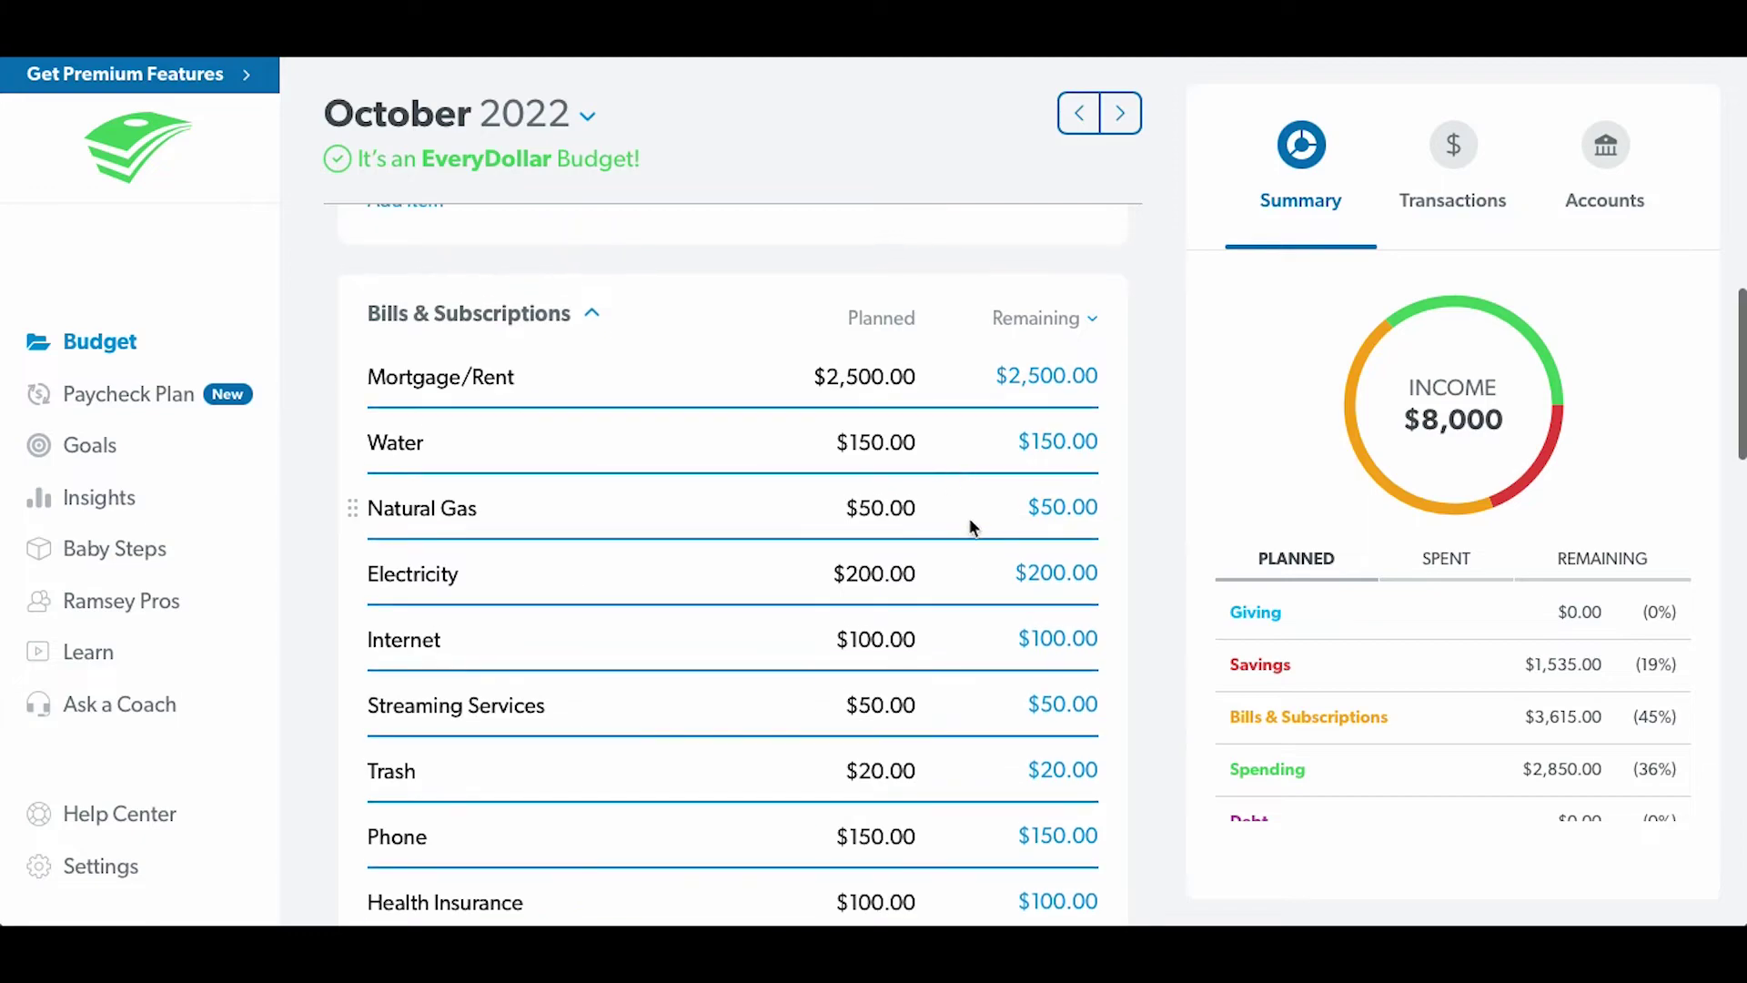
scroll(775, 551, up, 1)
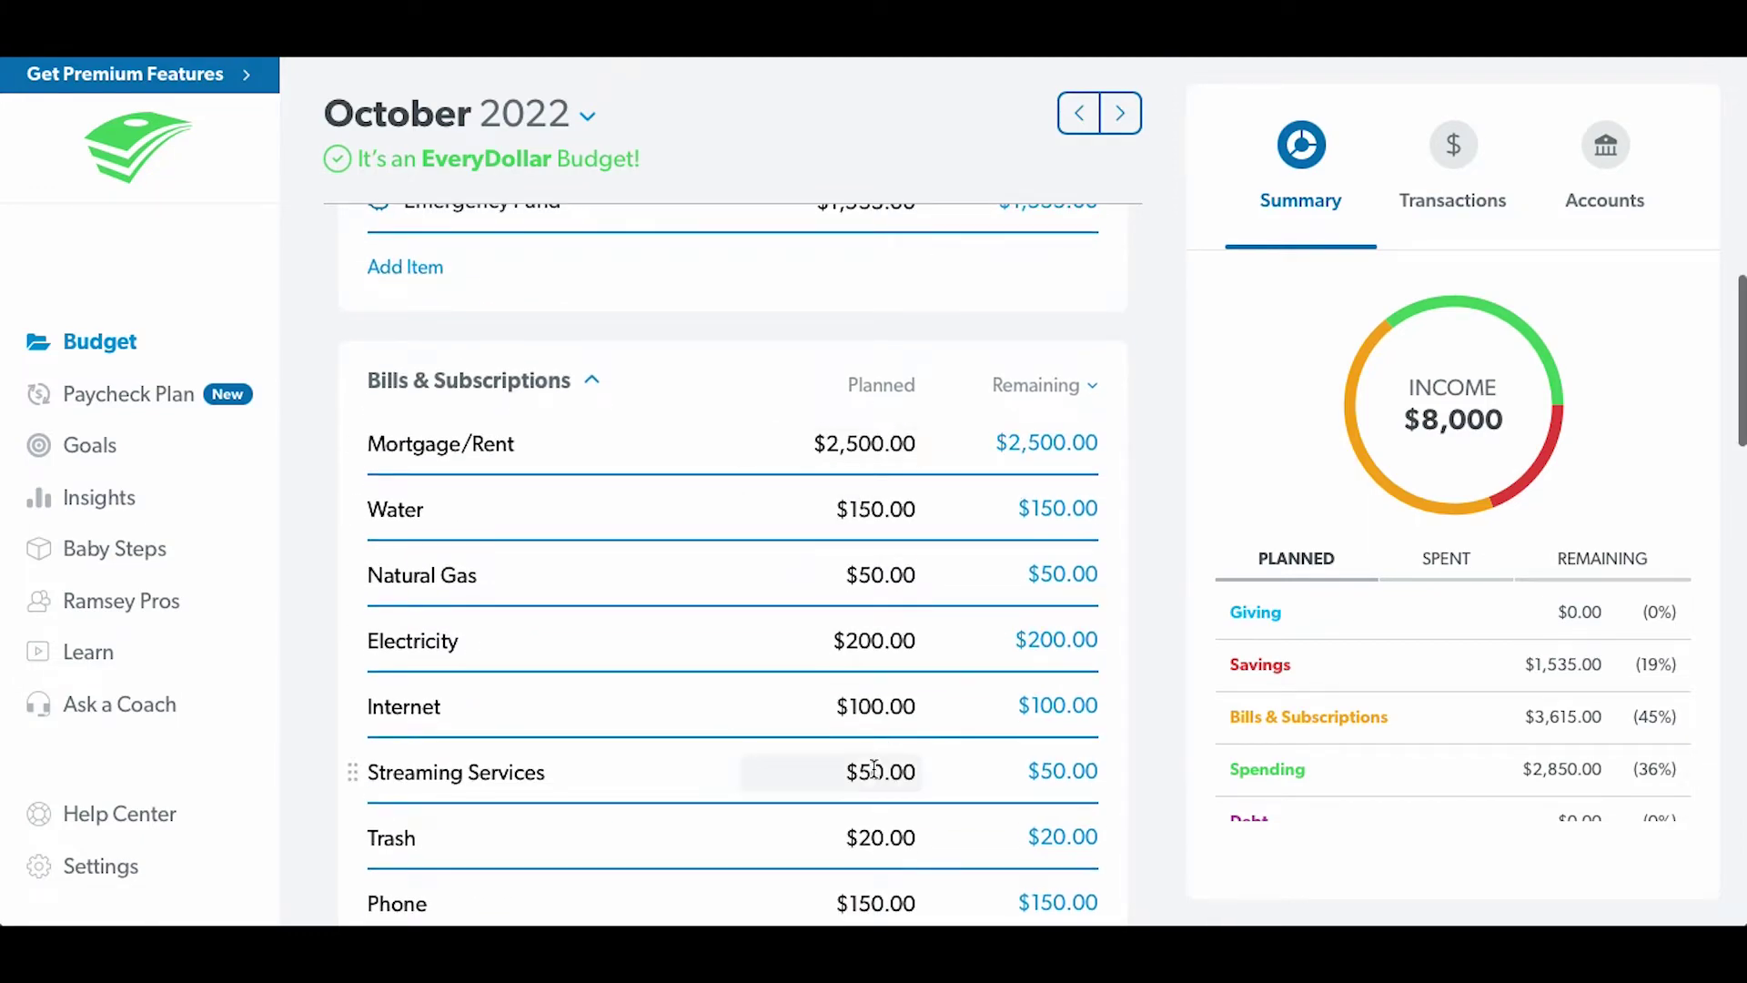
scroll(799, 494, up, 10)
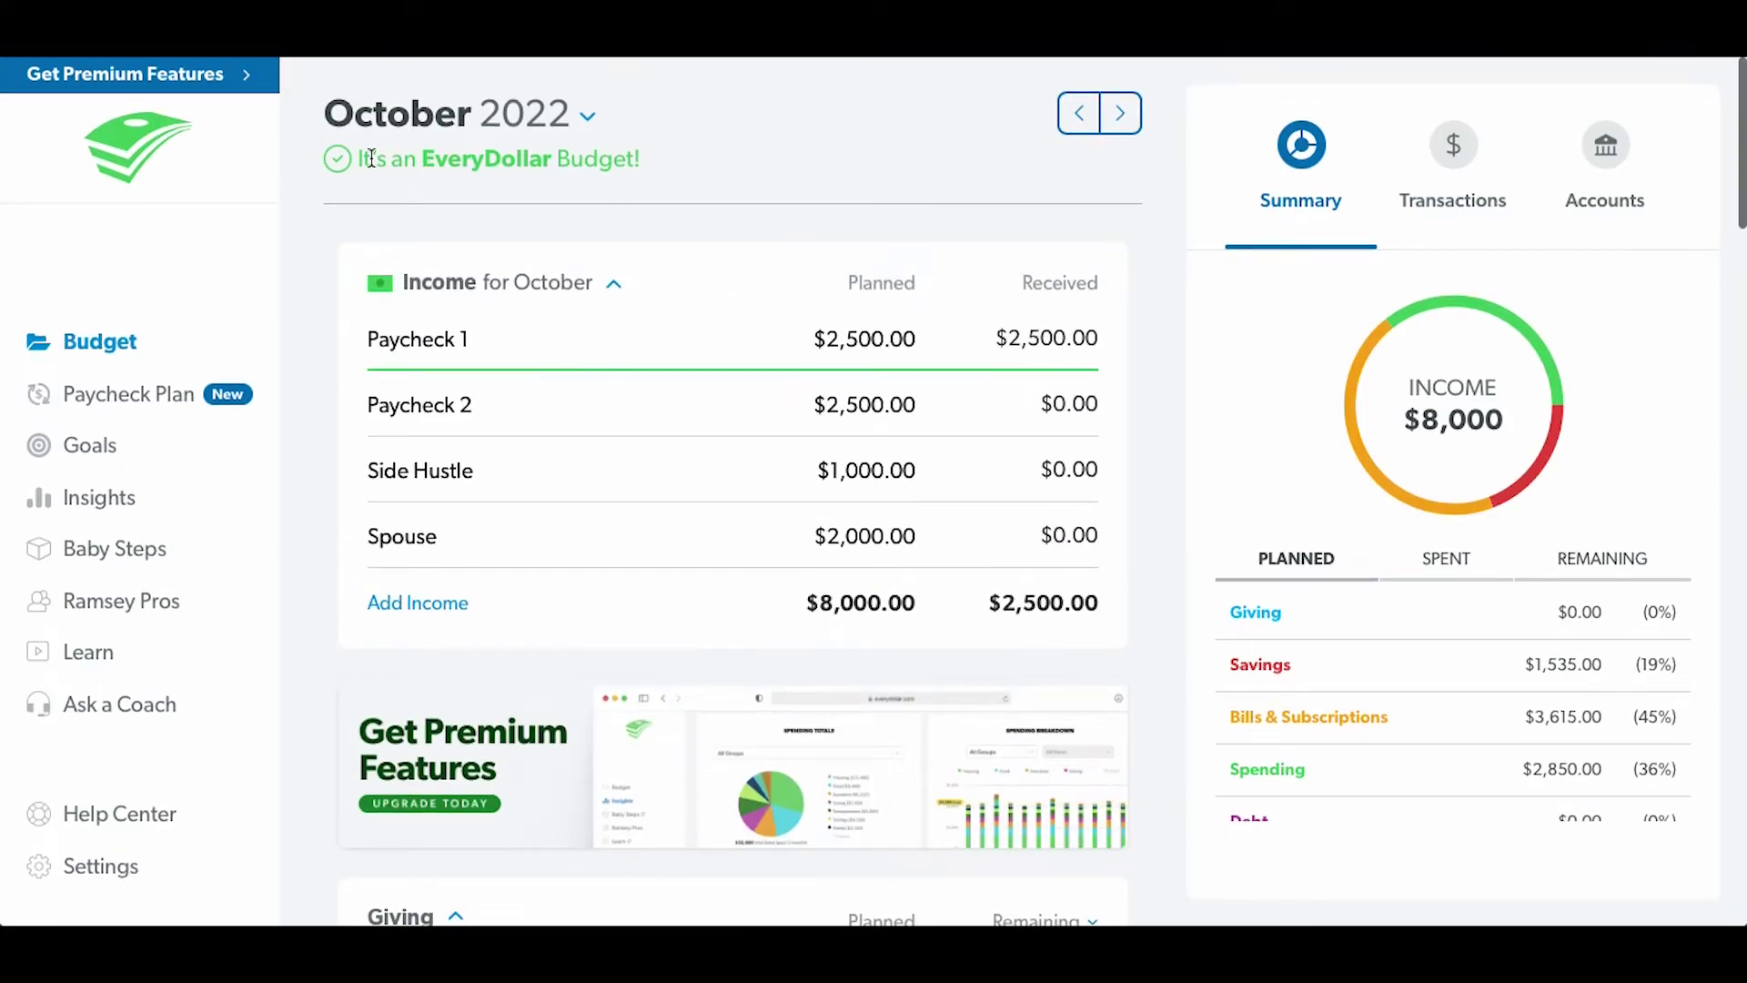
- Highlight the budget status message below the October 2022 heading
drag(360, 162, 759, 162)
click(427, 154)
drag(355, 160, 886, 191)
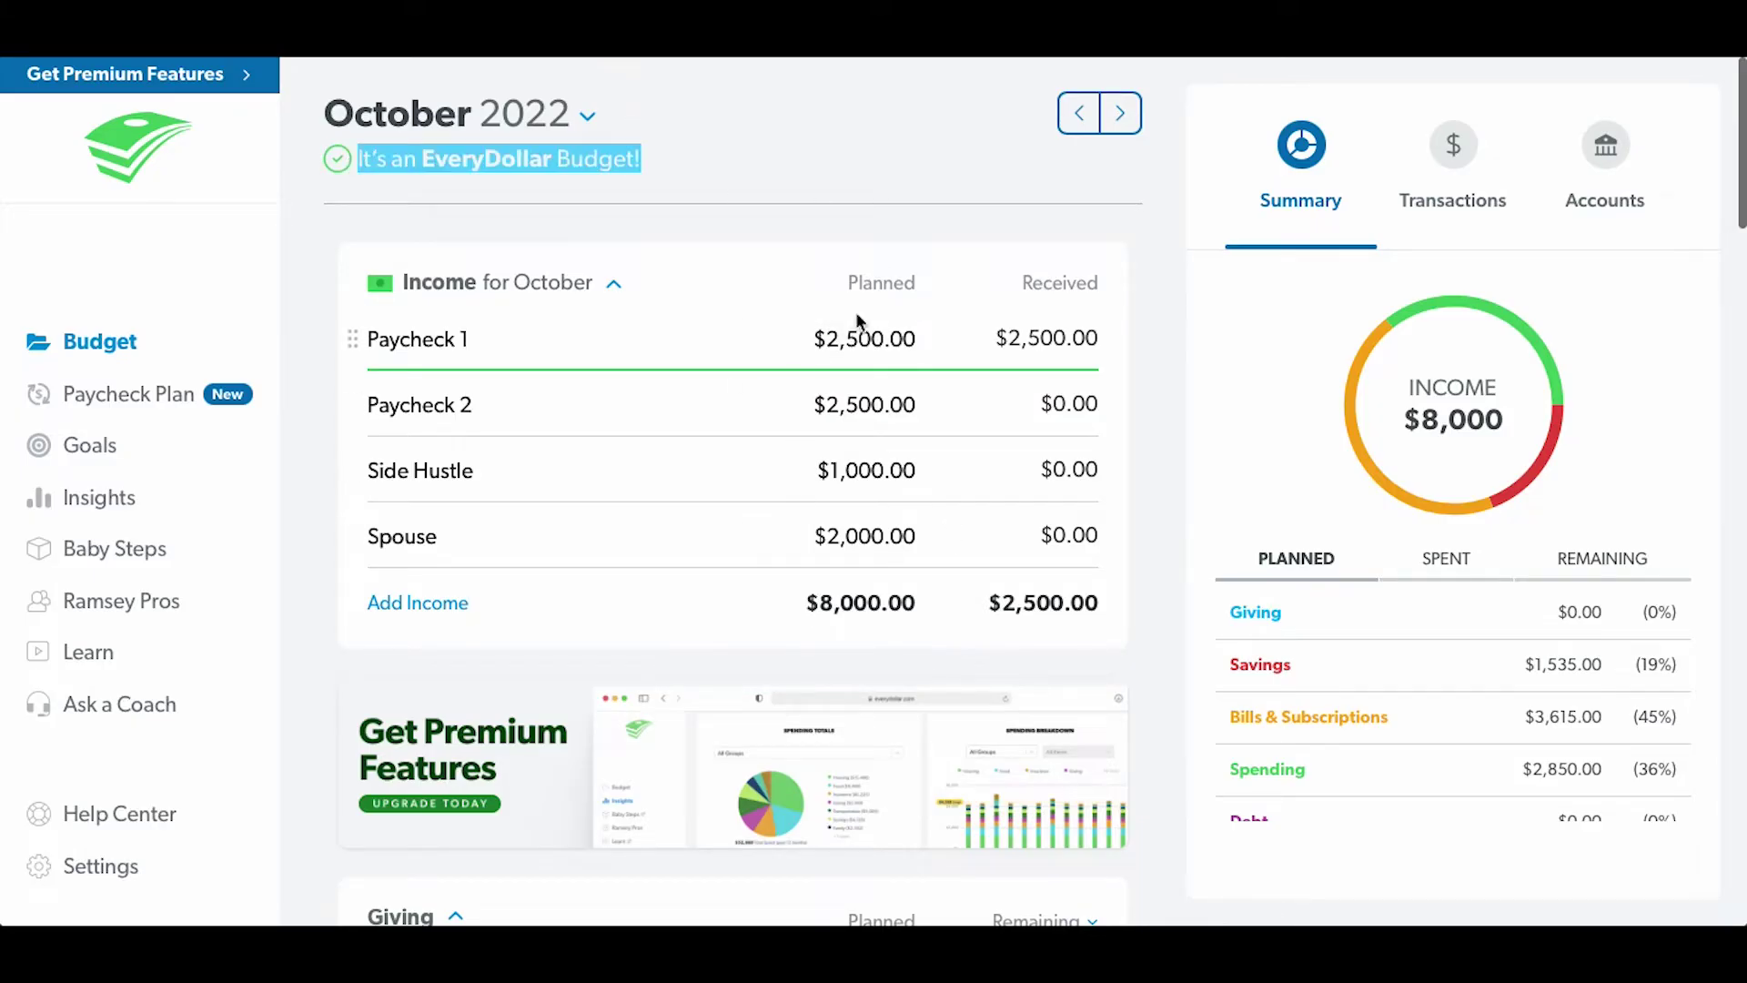
click(793, 213)
drag(337, 160, 670, 155)
click(704, 164)
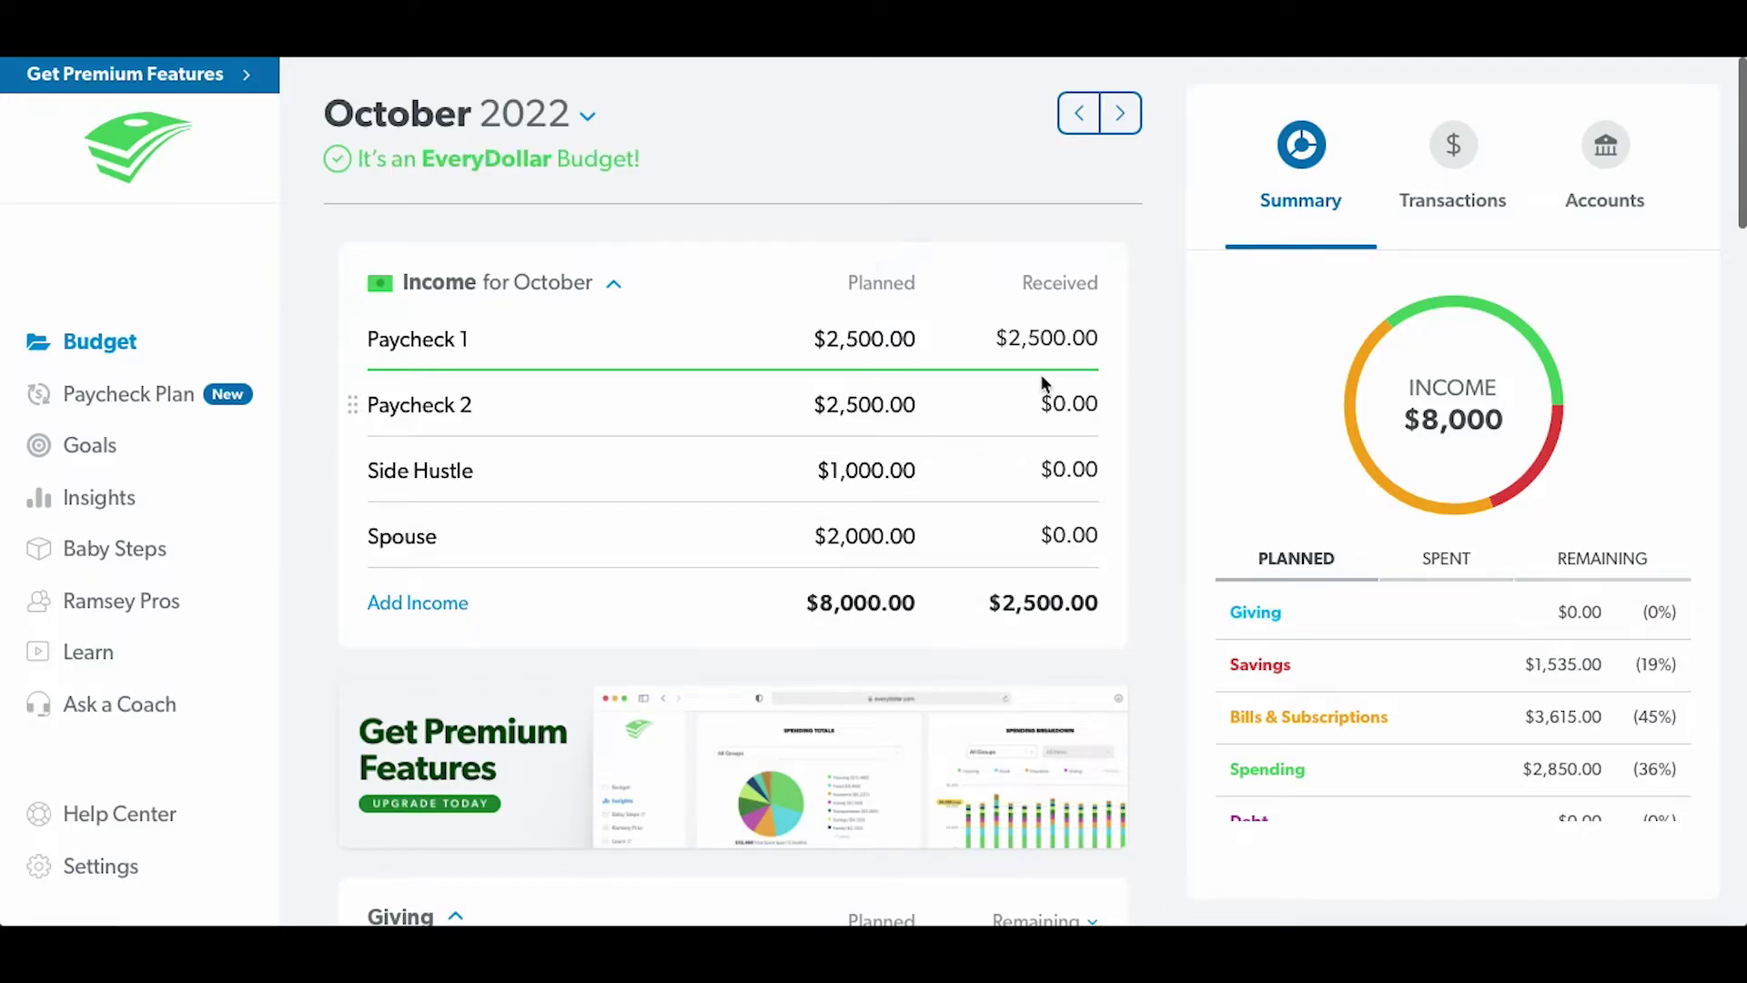
- Track a received income of $2,600 dated 10/17/22 for Paycheck 2
click(1041, 343)
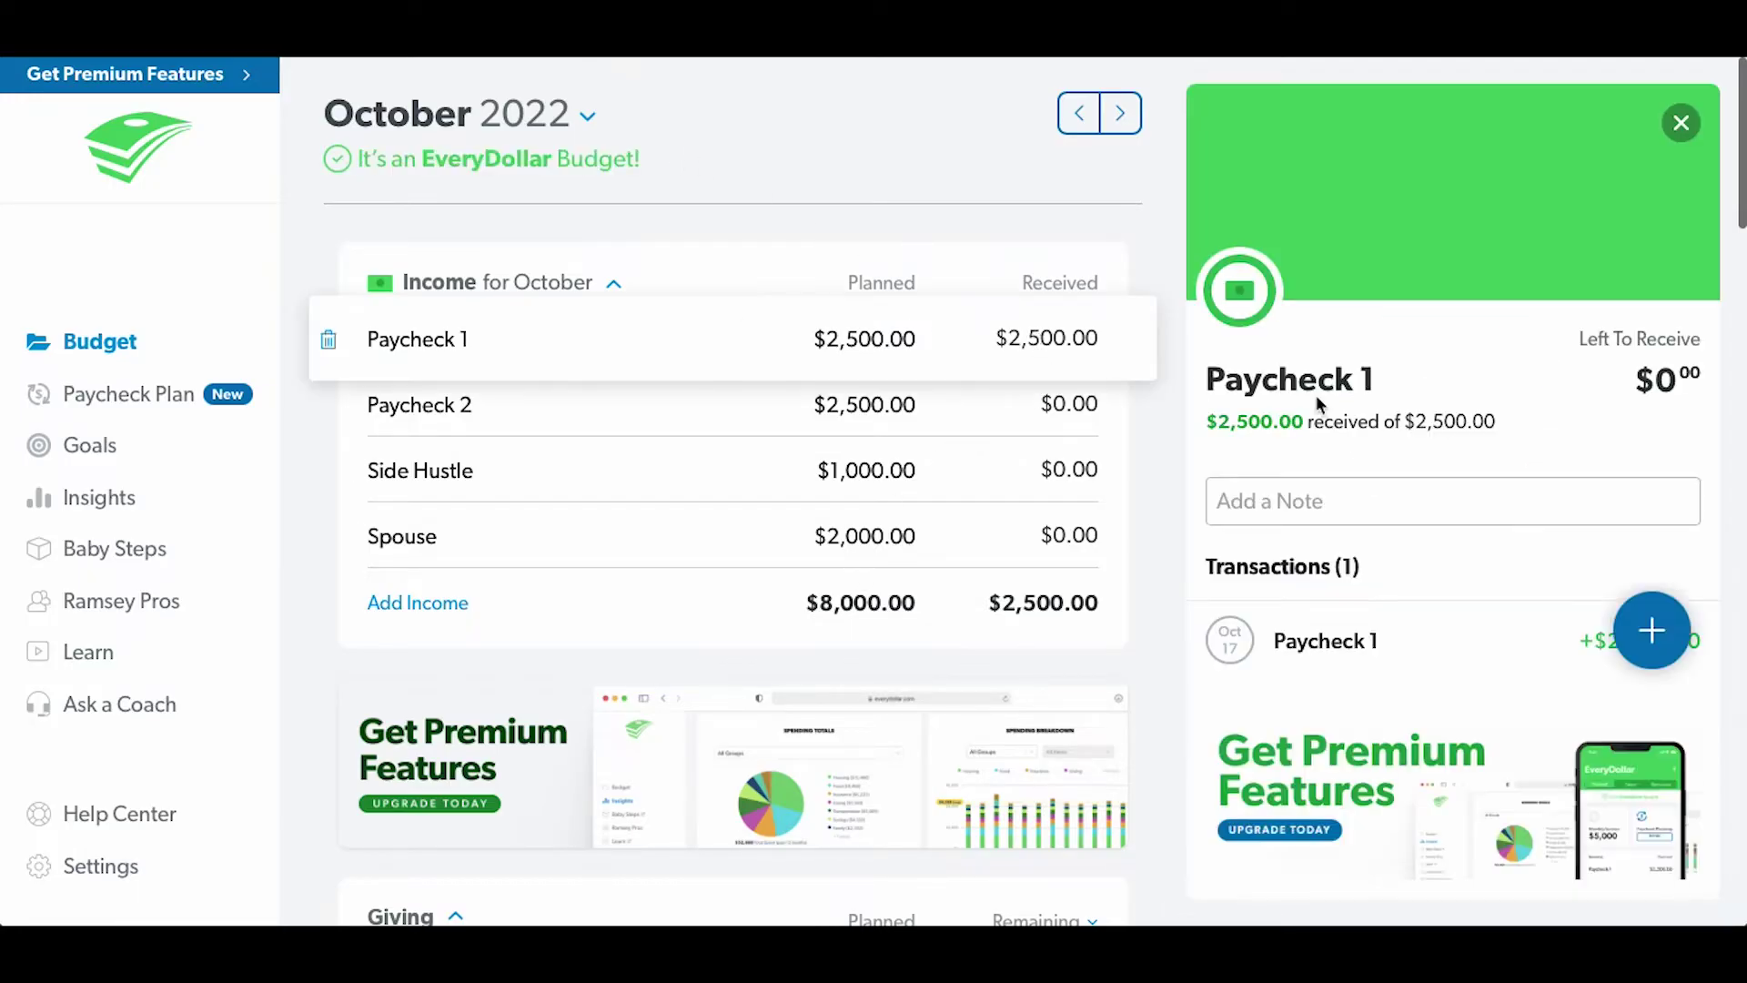
click(987, 409)
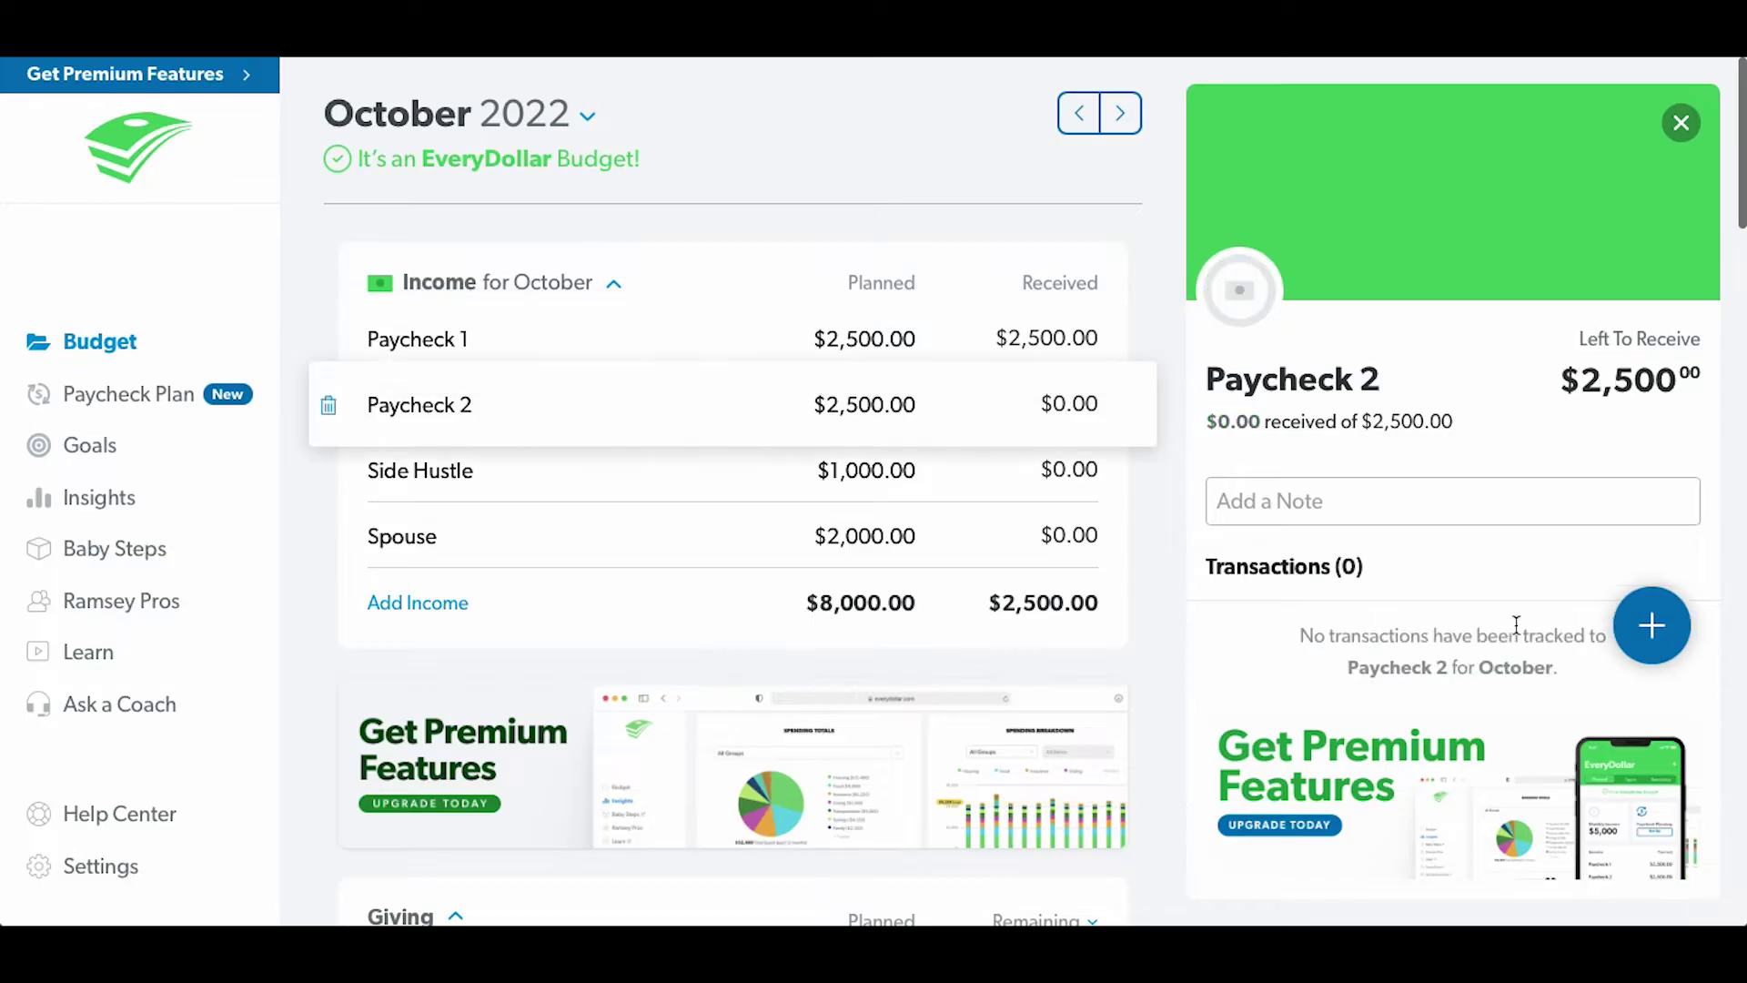
click(1652, 625)
text(26000)
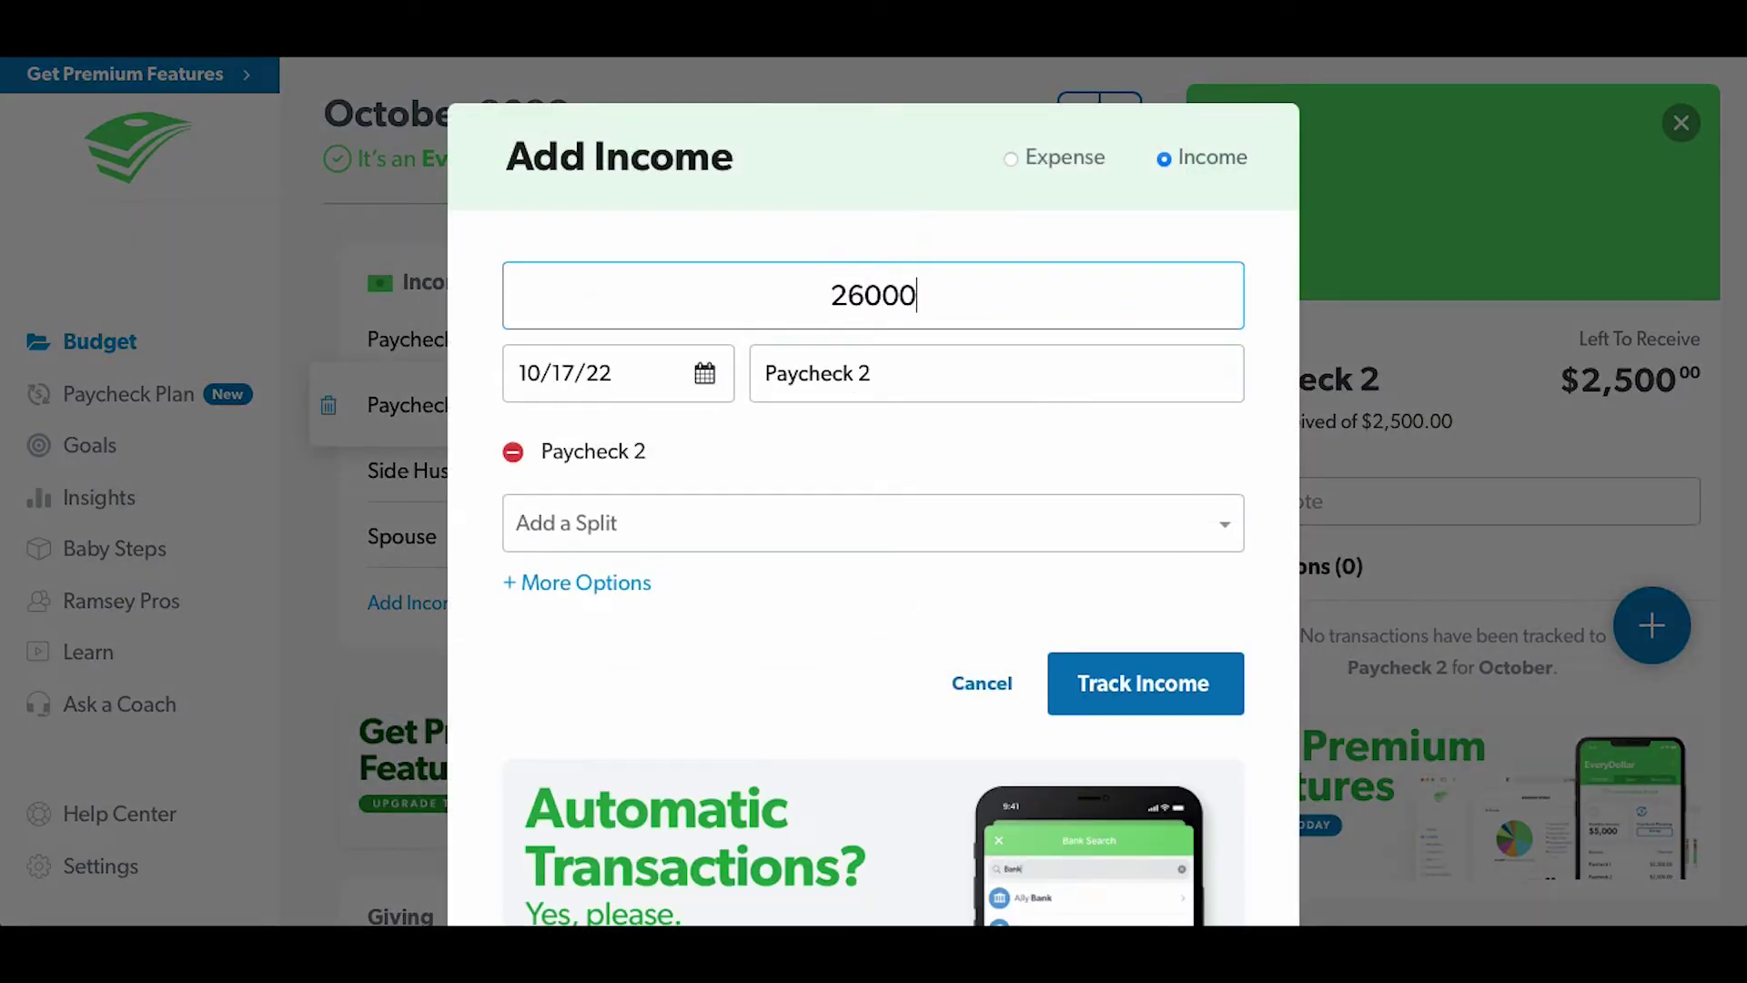
key(BackSpace)
click(1143, 706)
- Highlight the budget status message and the total of received October income
drag(358, 147, 689, 182)
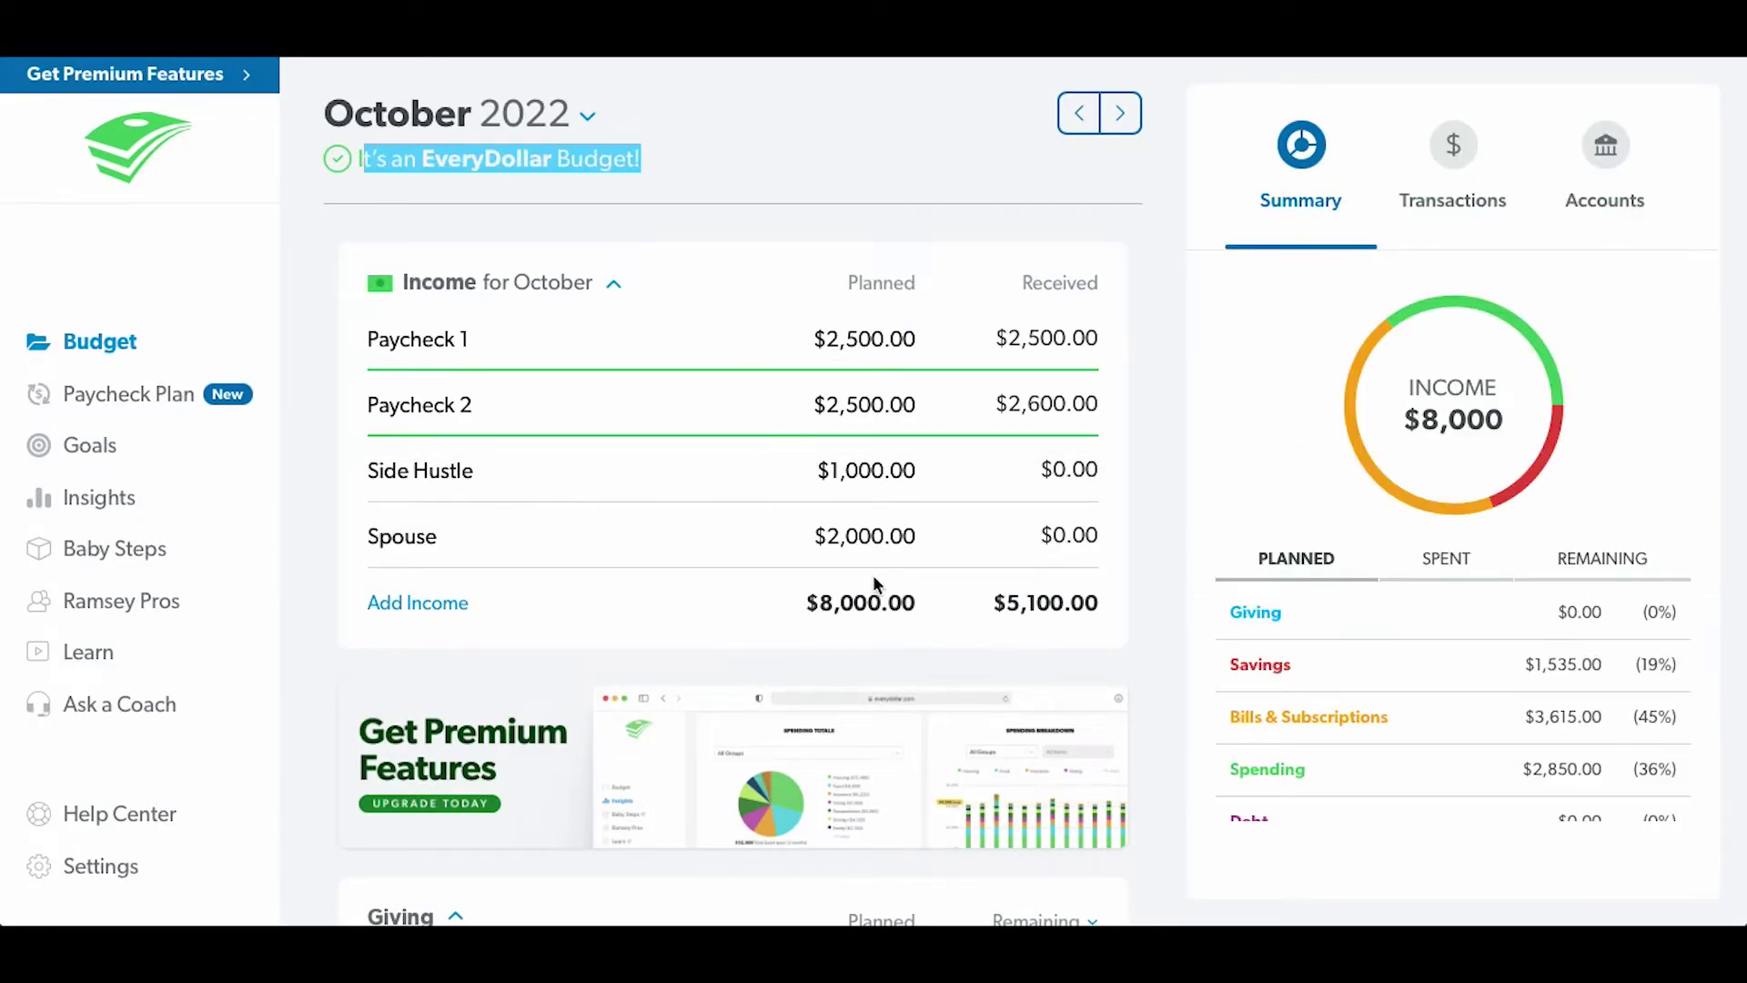
drag(1001, 602, 1064, 602)
click(1033, 605)
drag(1026, 608, 1128, 619)
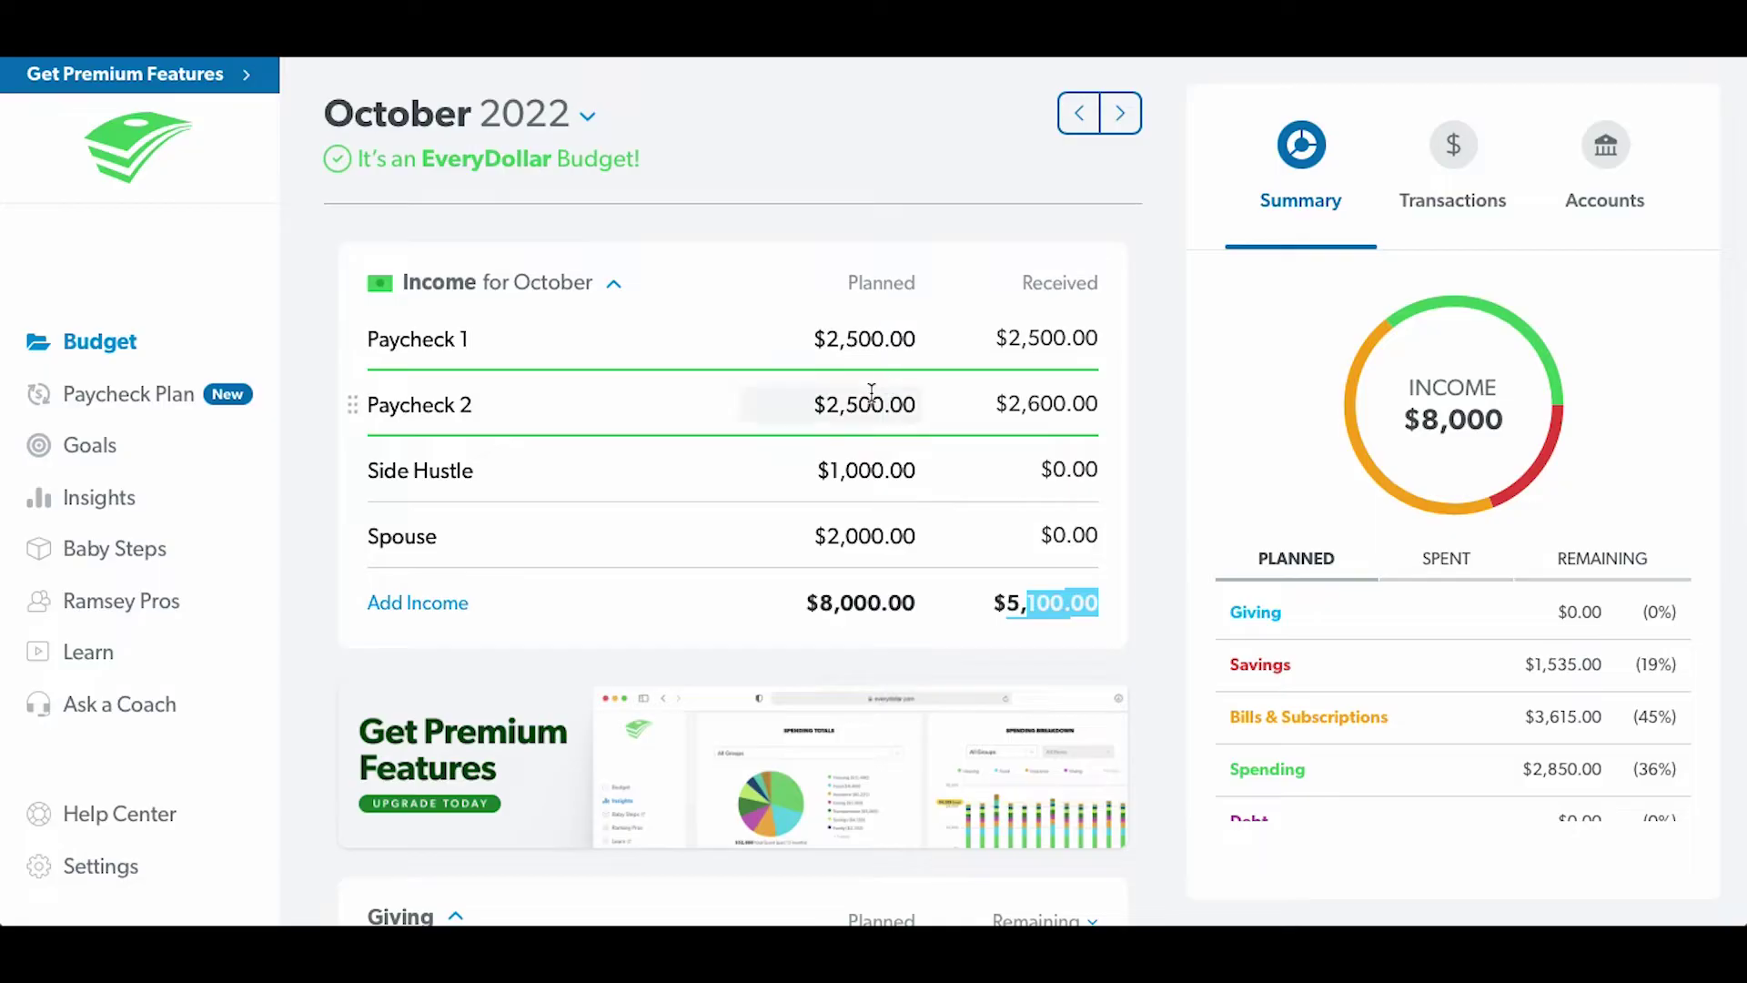
- Show spent amounts instead of remaining amounts in the budget groups, and switch back to Remaining
scroll(1025, 339, down, 5)
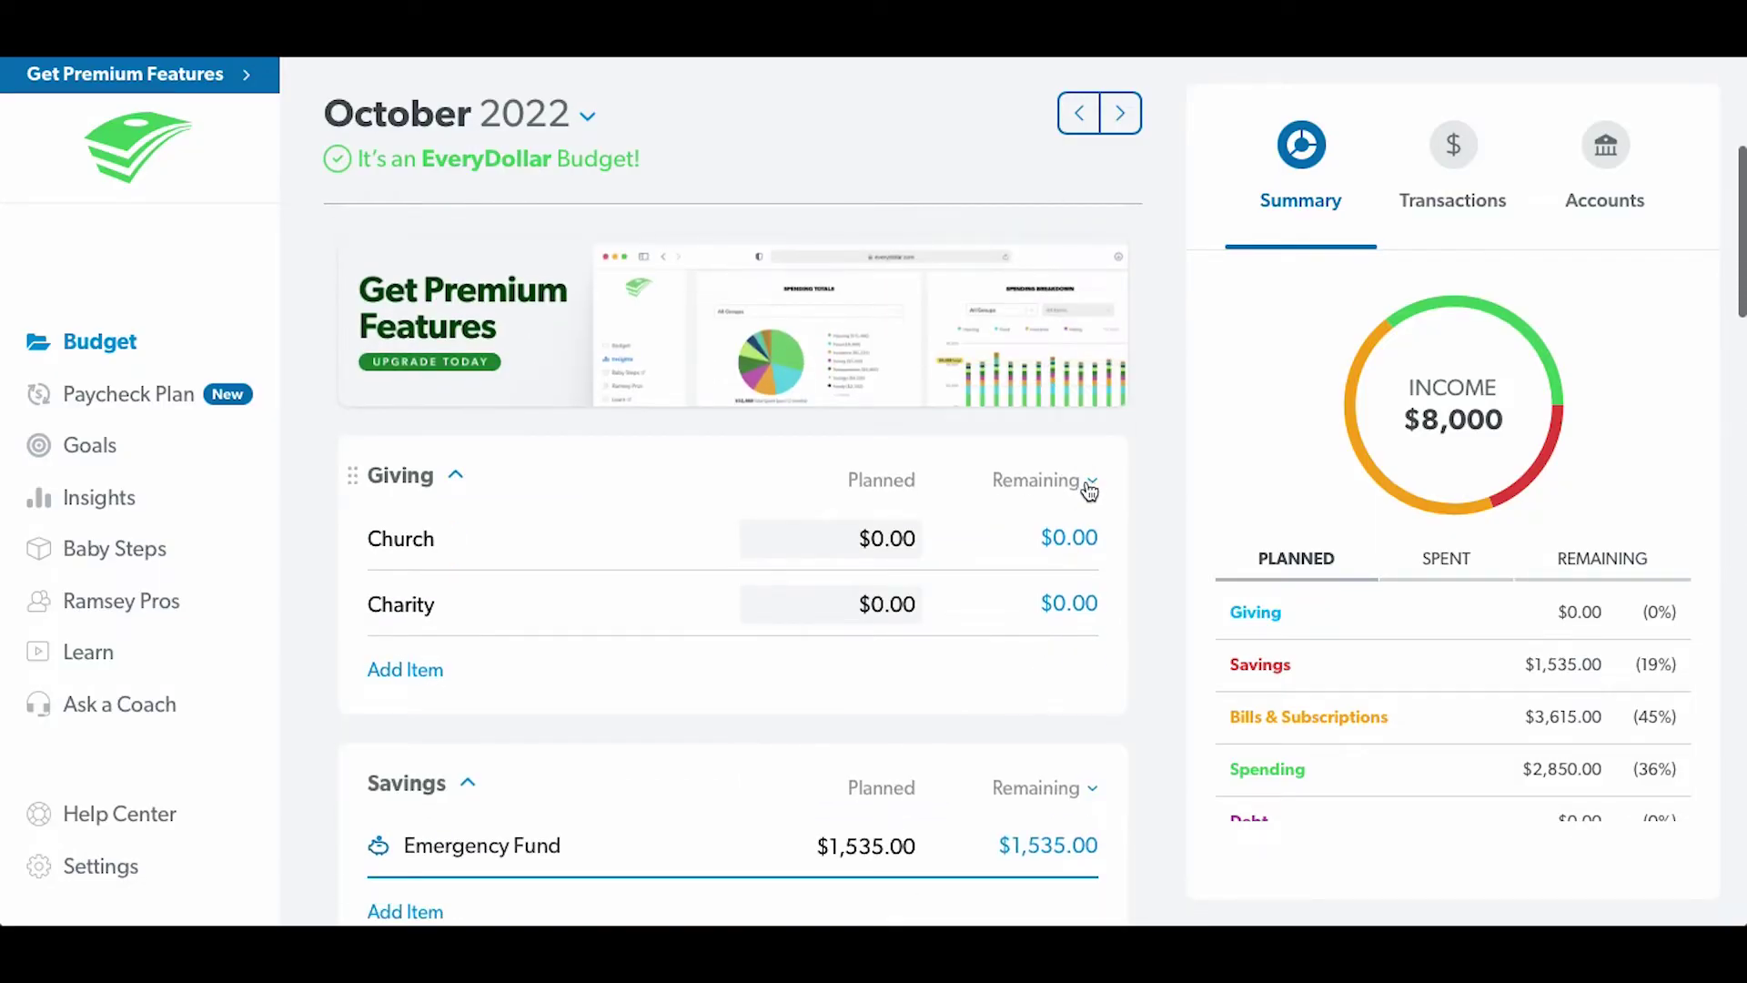
scroll(1089, 492, down, 1)
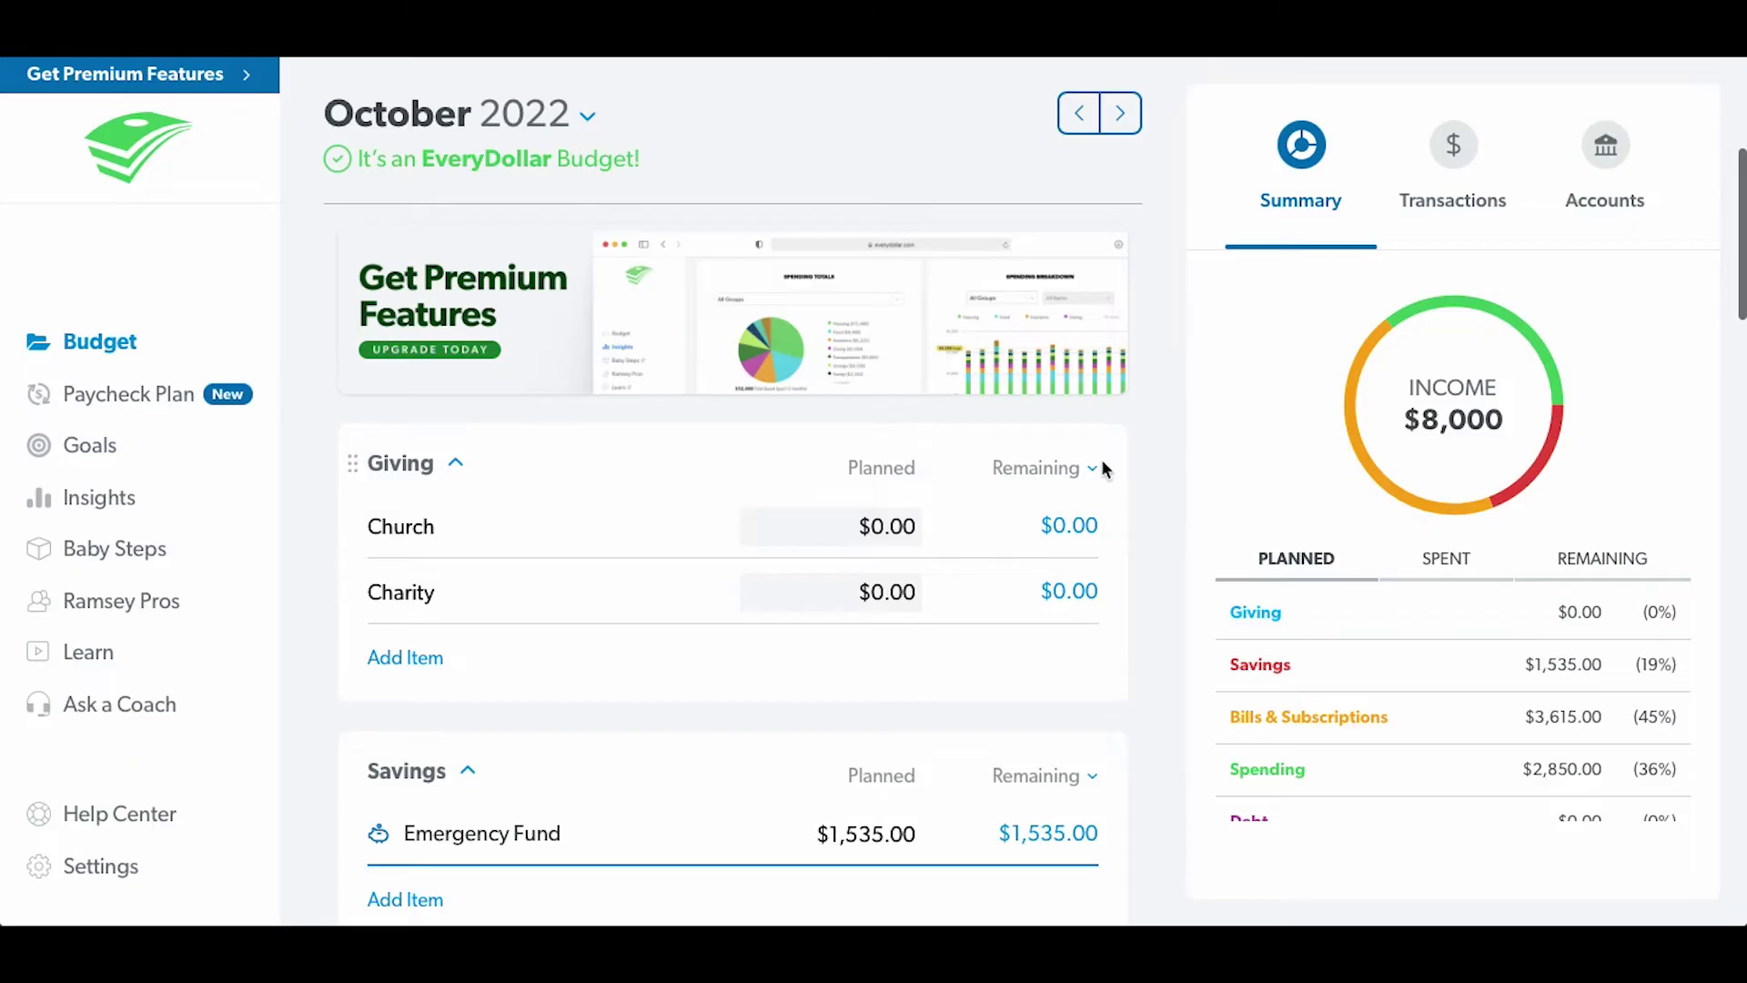
click(1094, 470)
click(1027, 545)
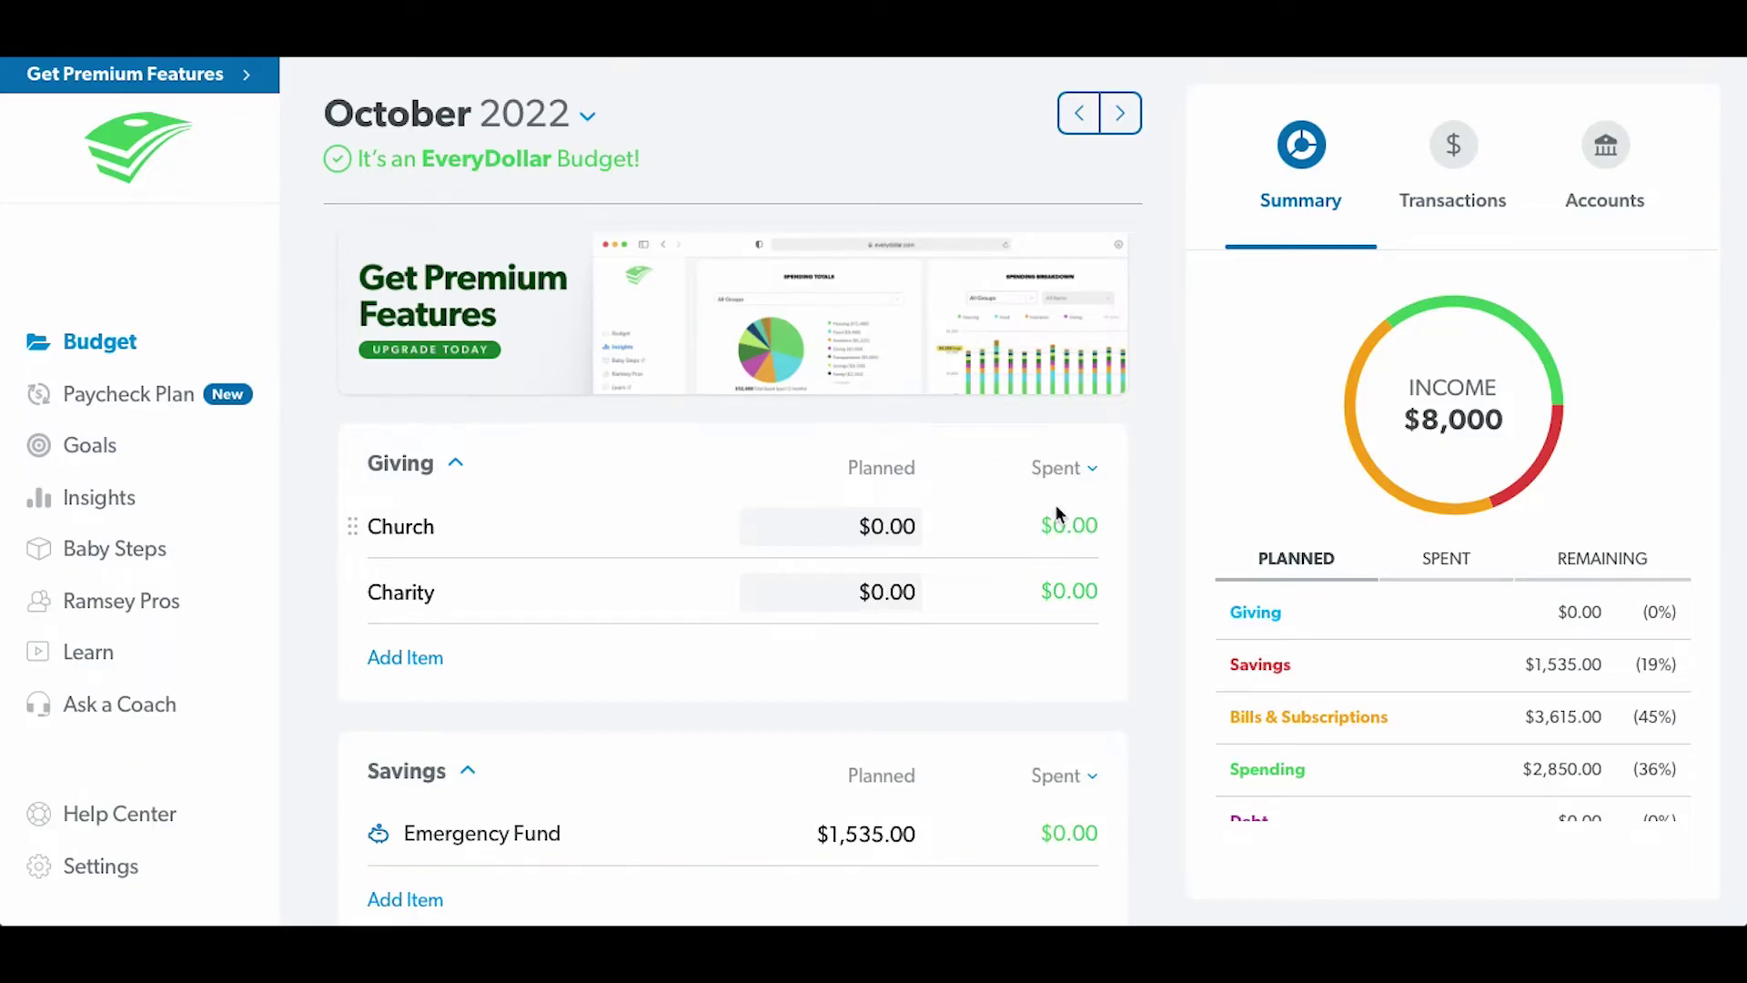
scroll(1057, 508, down, 1)
click(1074, 378)
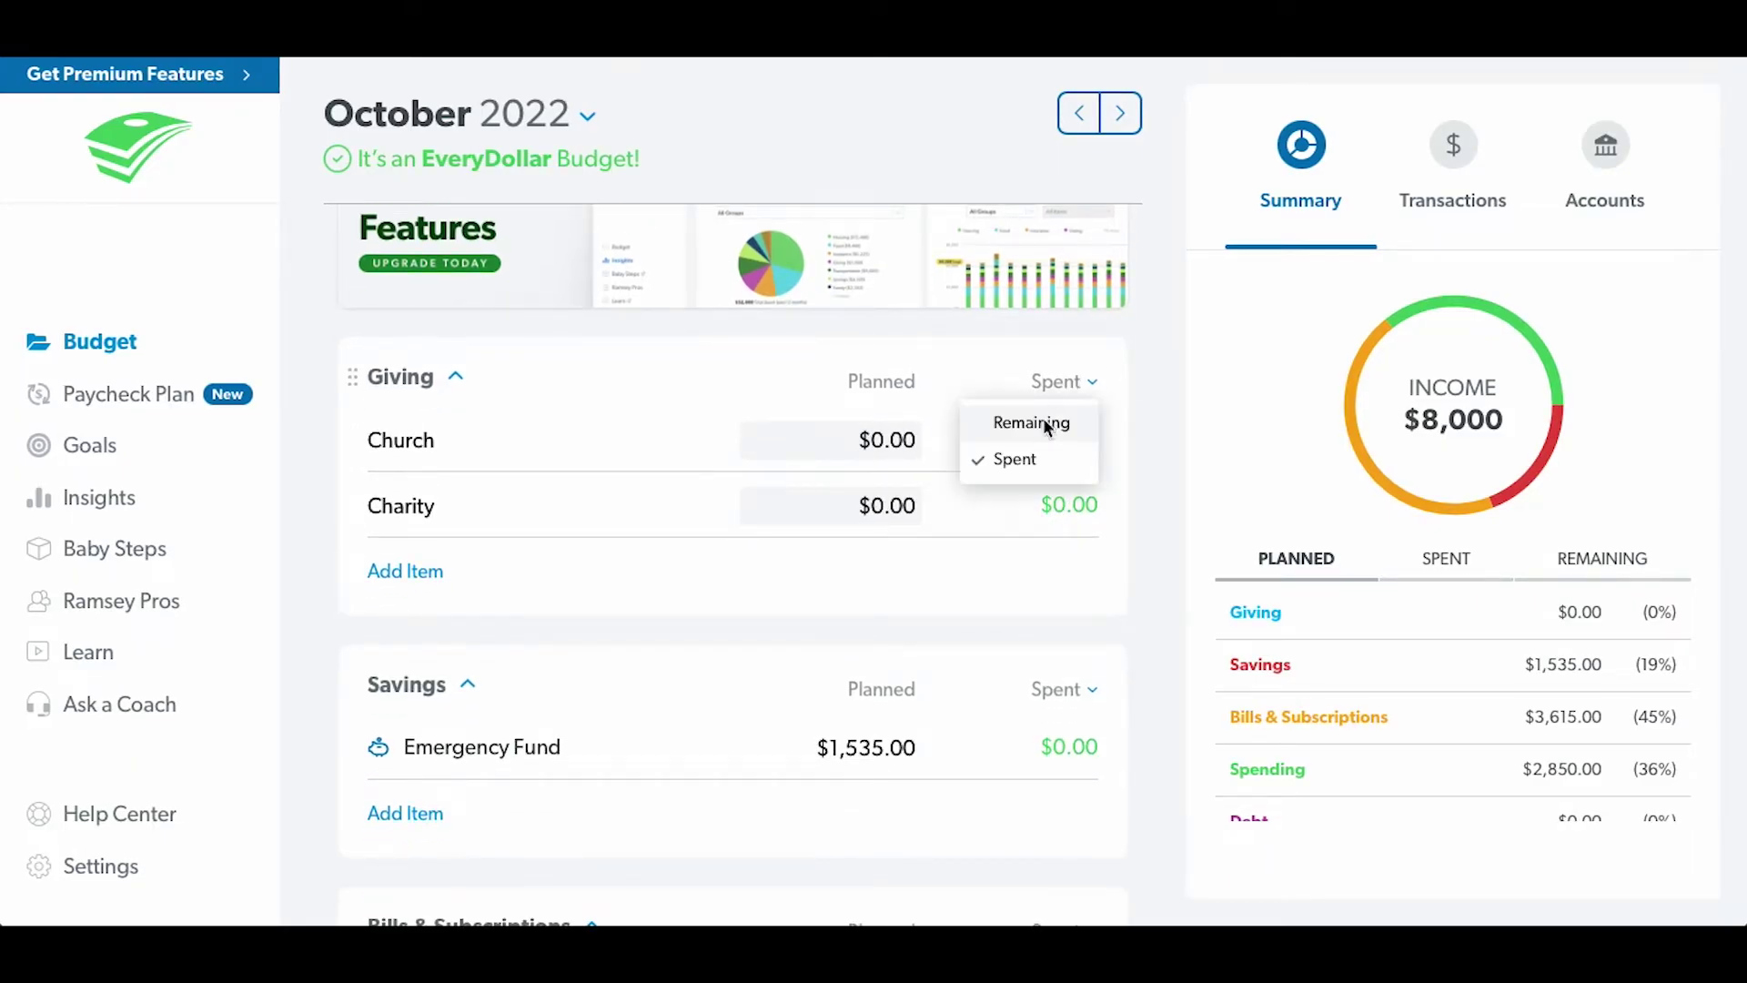
click(1043, 418)
- Look through the Bills & Subscriptions group and the Spending group with their remaining amounts
scroll(1041, 418, down, 2)
scroll(1039, 418, down, 5)
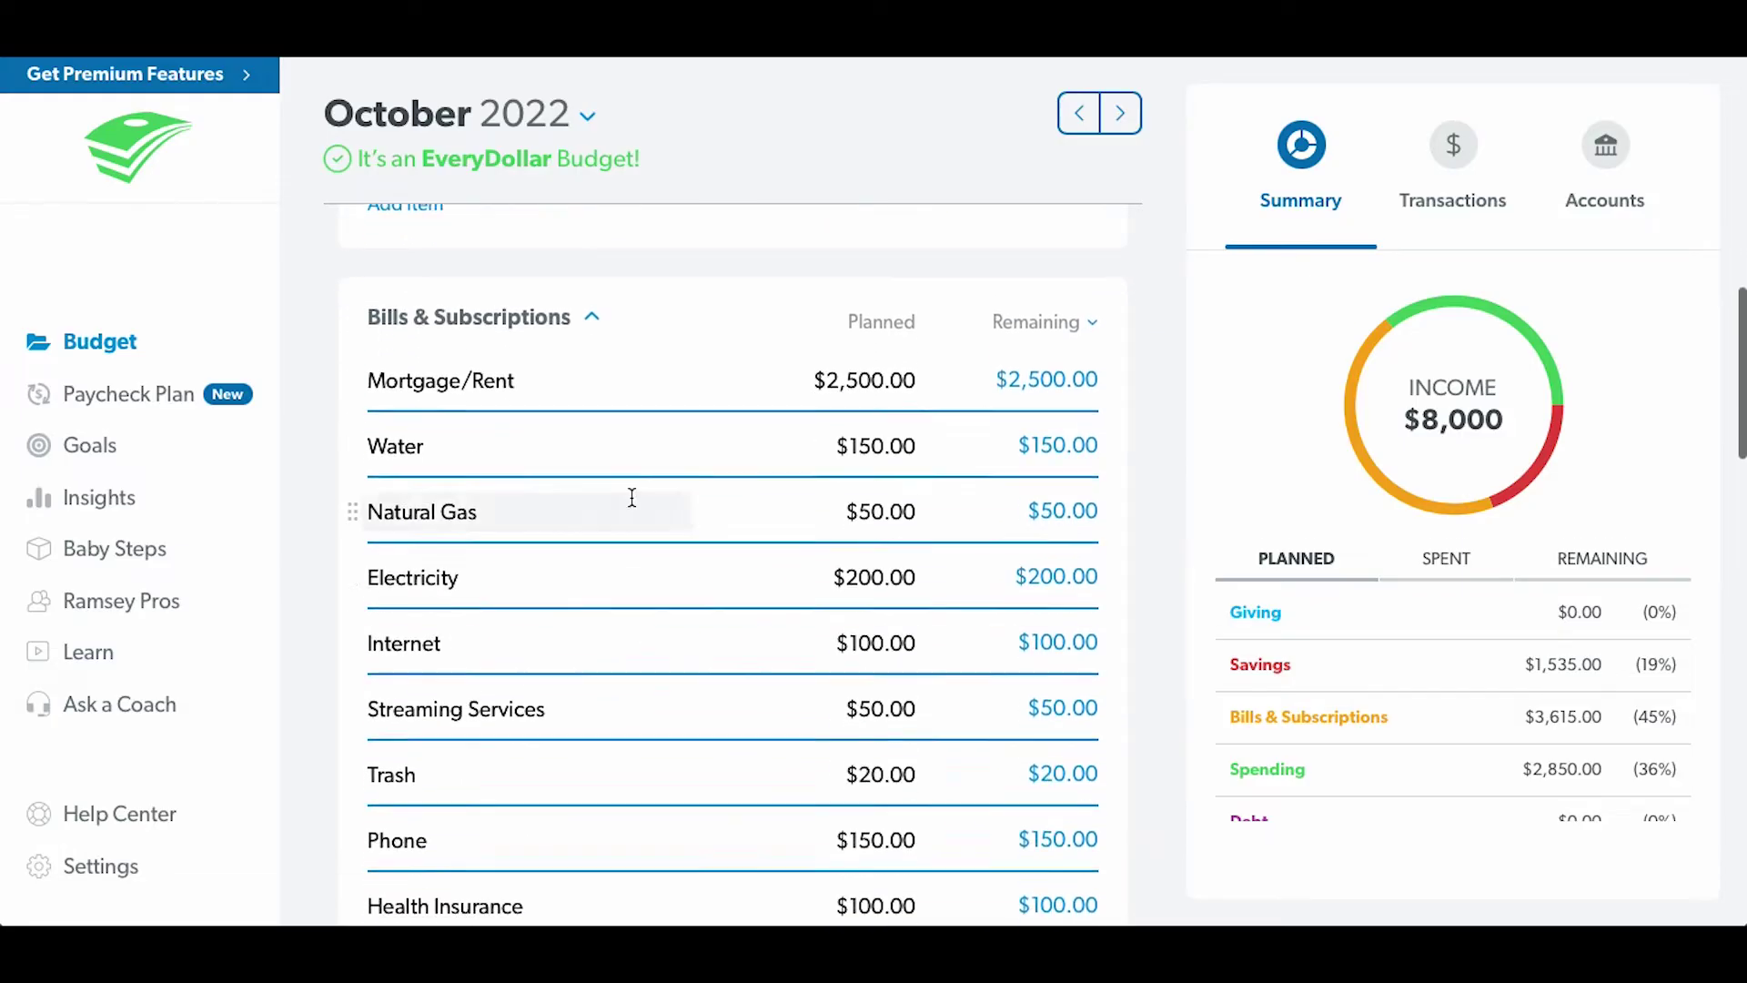
scroll(591, 579, down, 10)
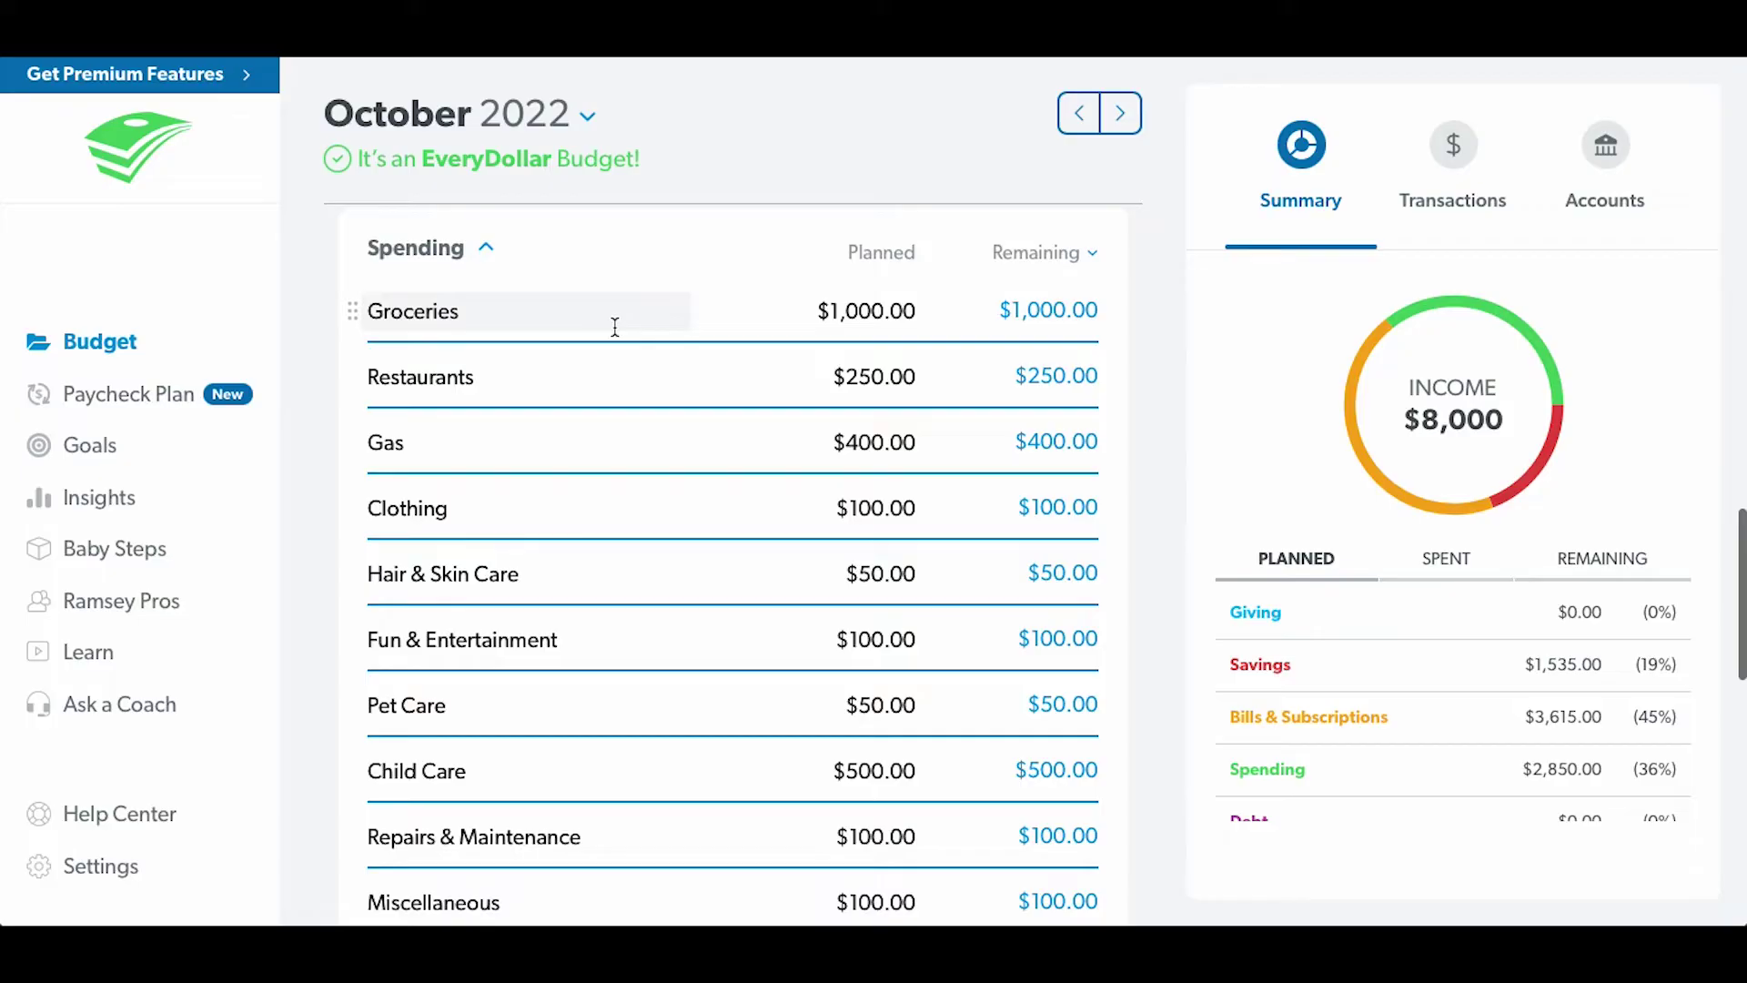
- Track a $250 expense dated 10/17/22 against the Groceries budget item in the Spending group
click(728, 314)
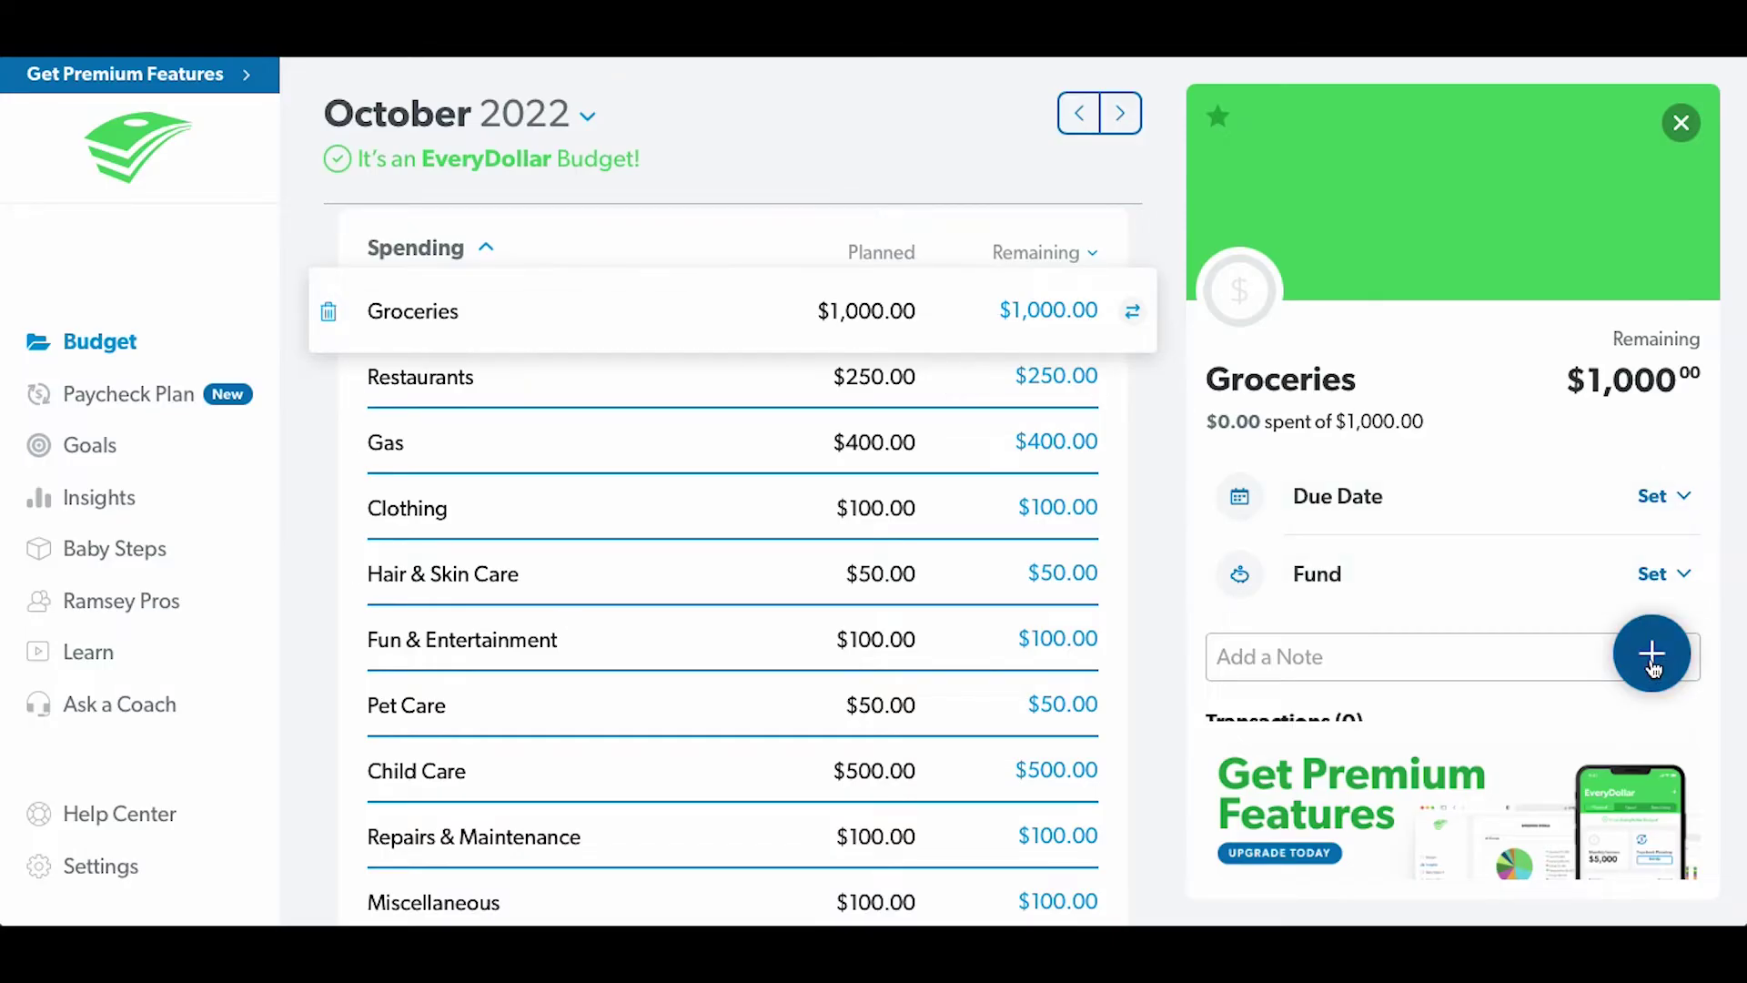
click(1654, 669)
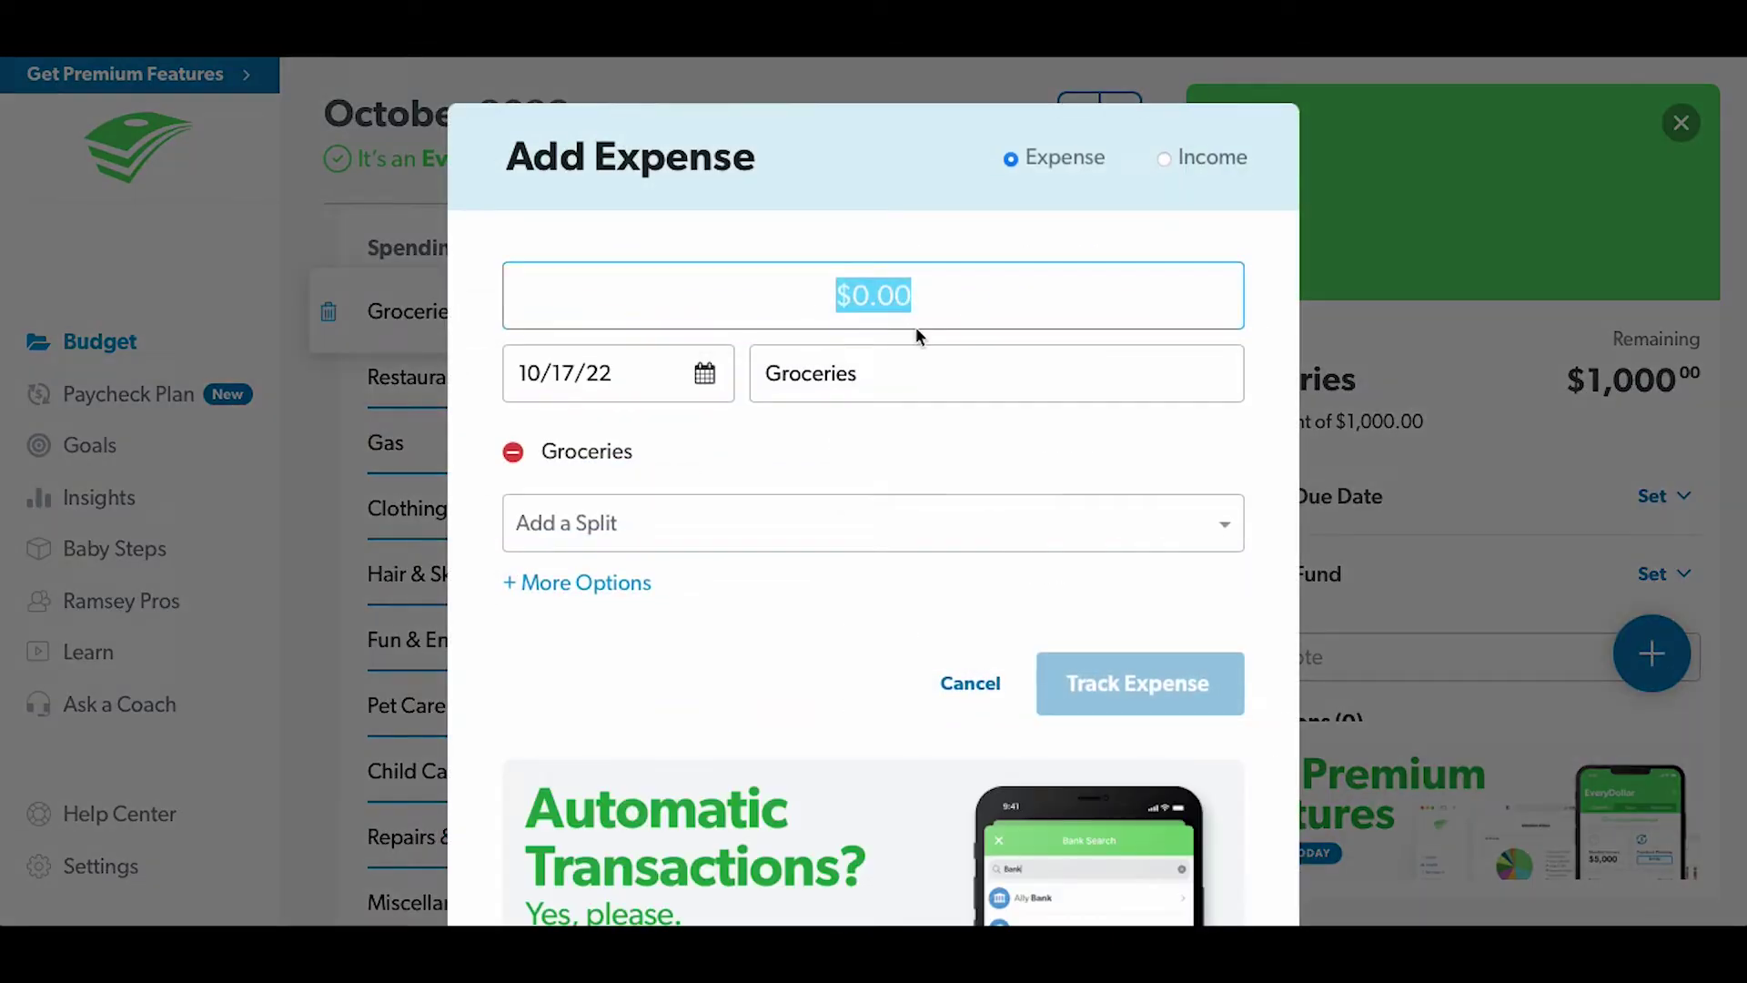
text(250)
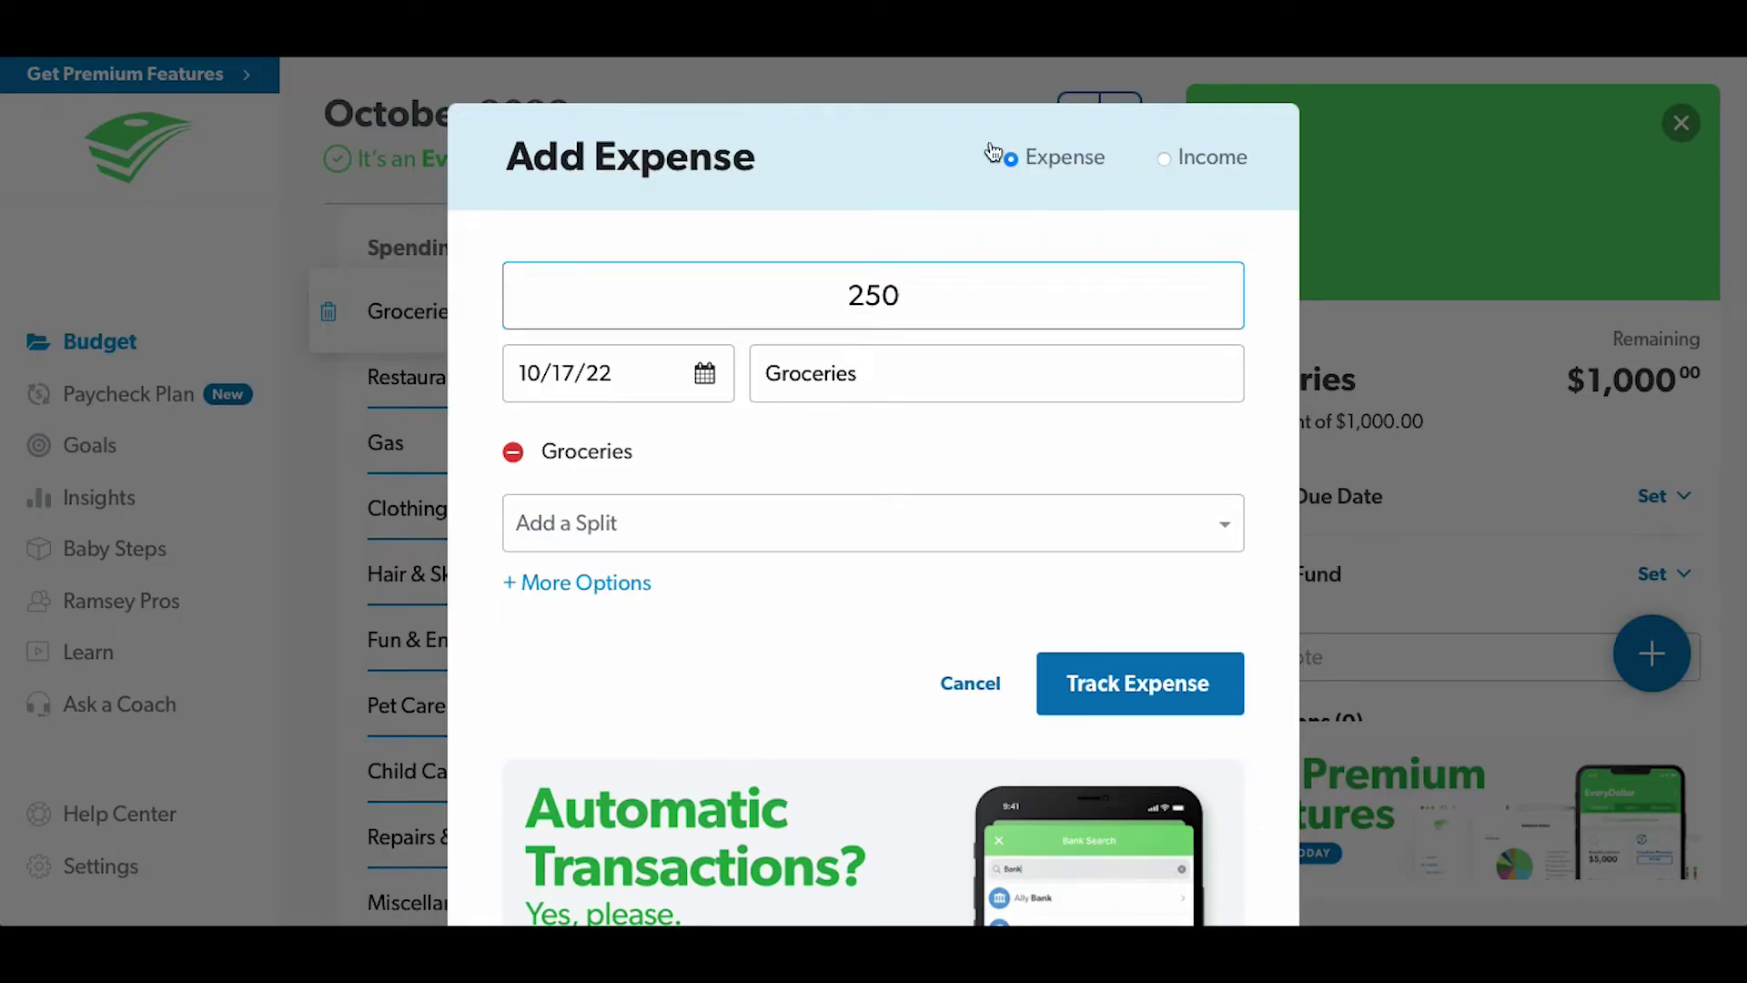
click(1236, 669)
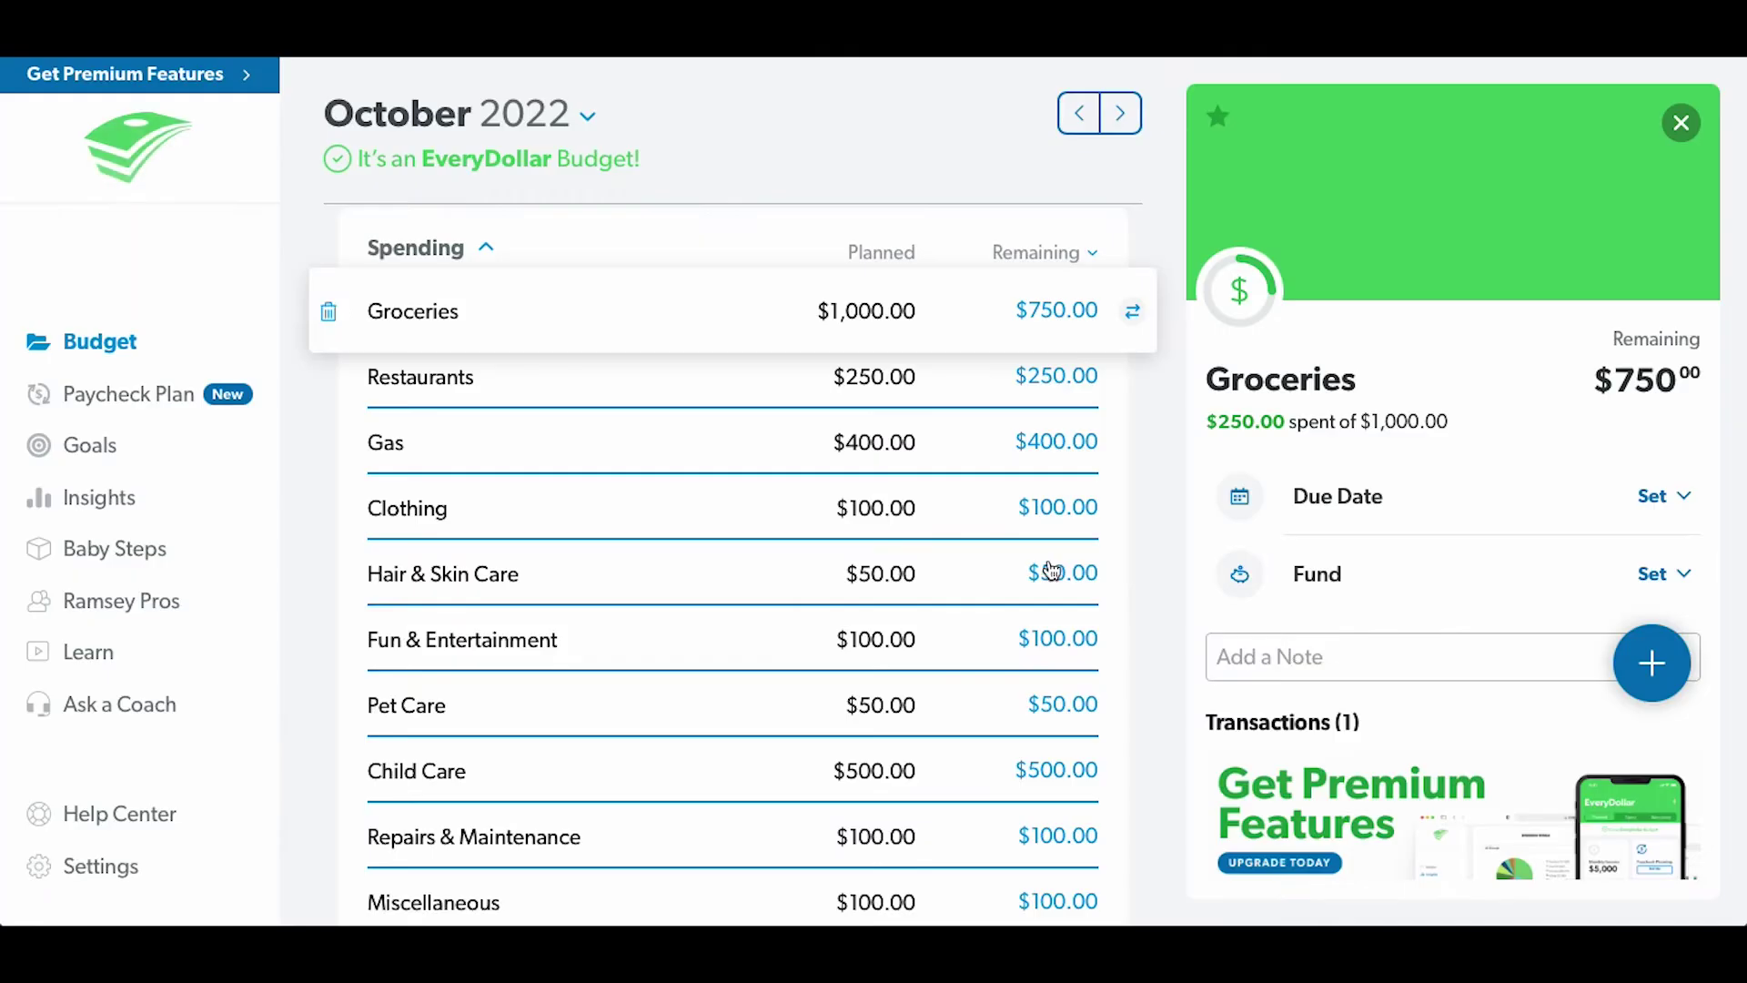
click(872, 189)
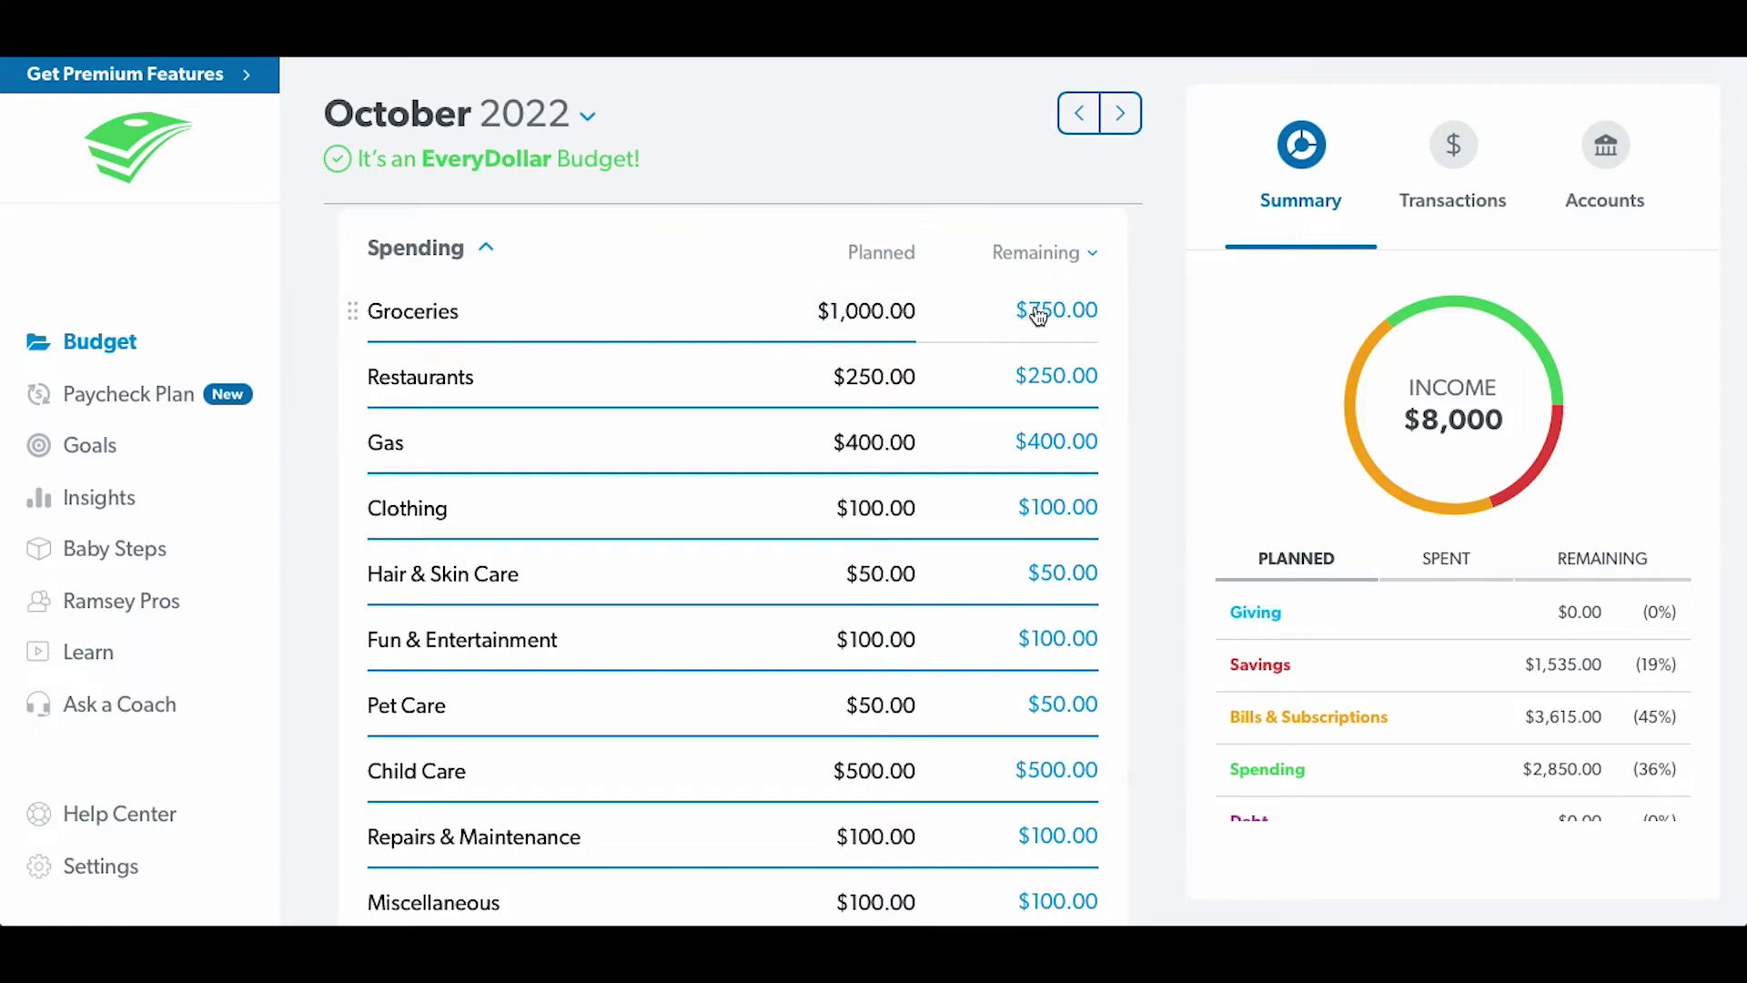
- Review the transactions tracked under the Groceries item, and close its details
click(694, 315)
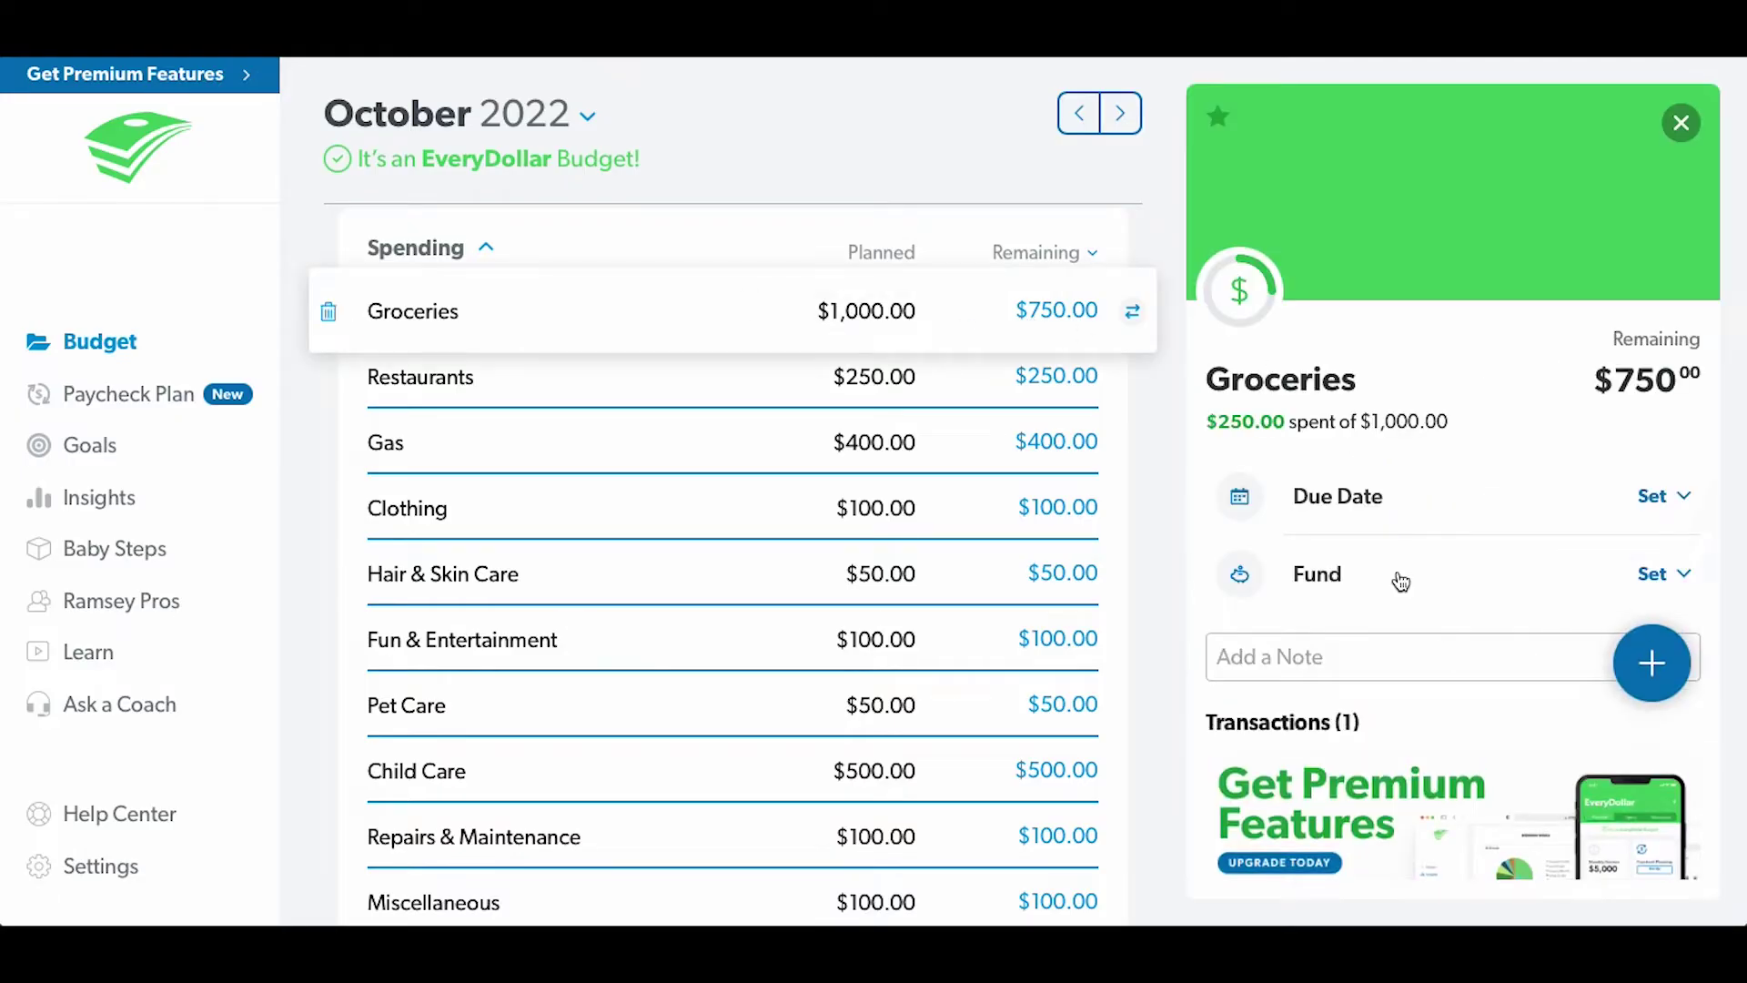
scroll(1471, 500, down, 2)
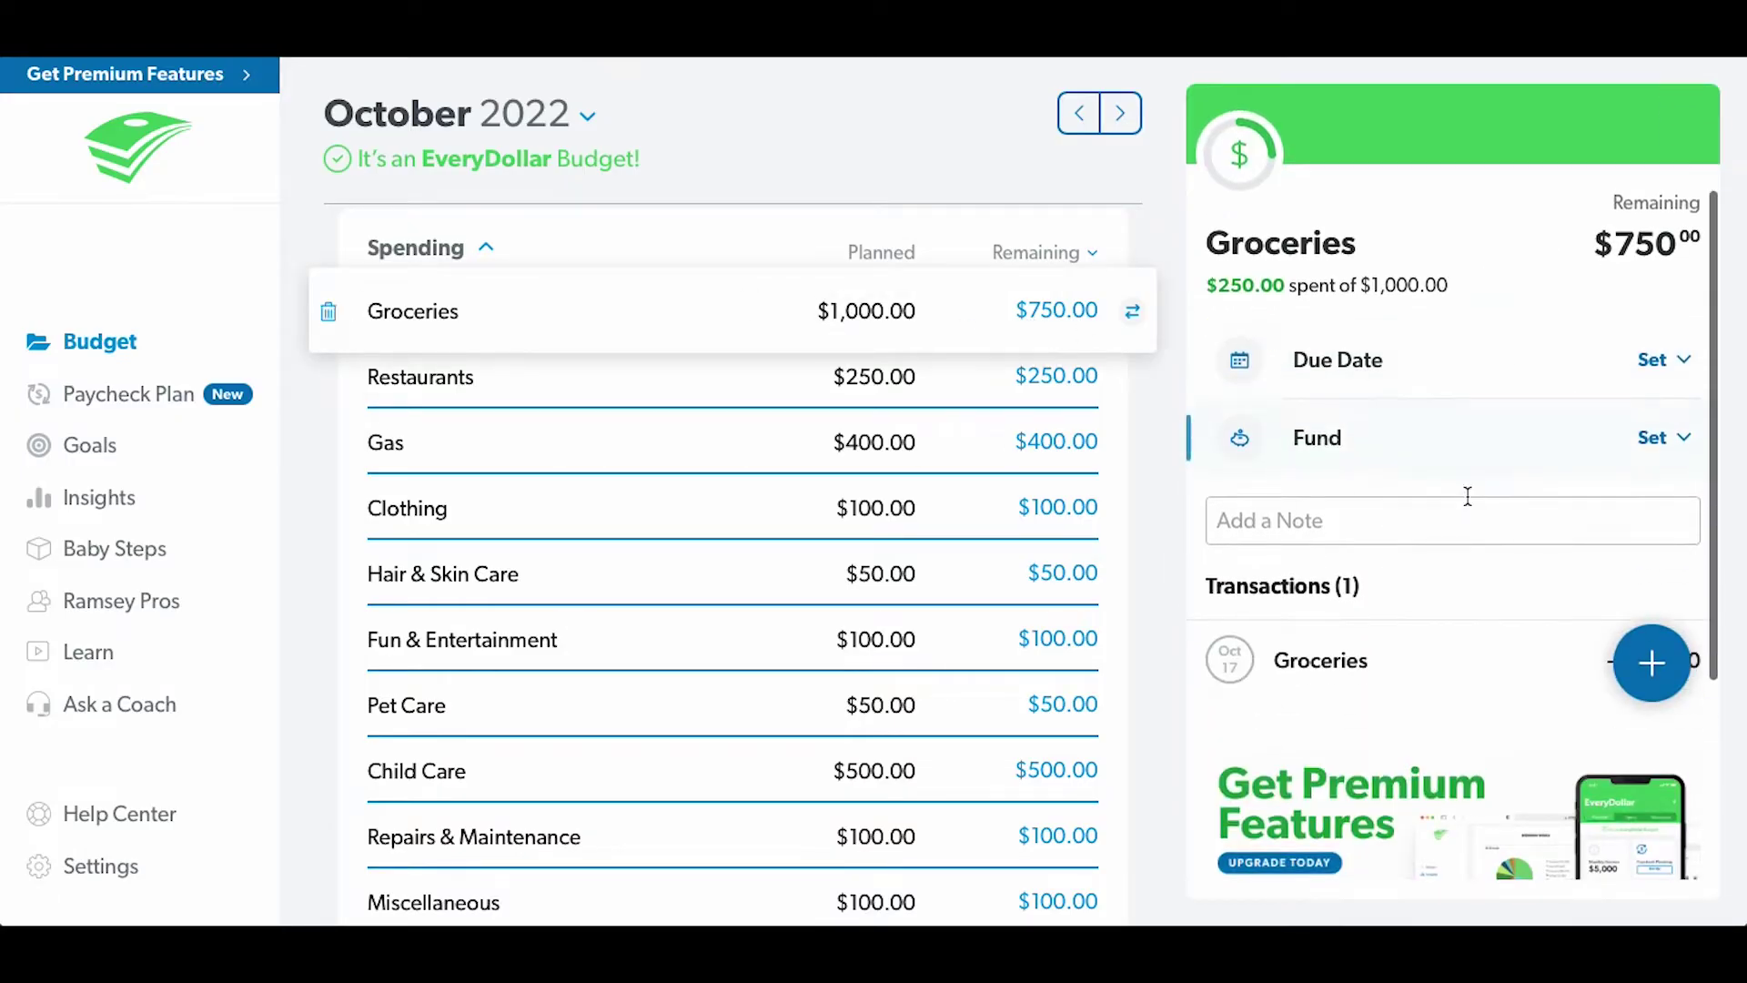
scroll(1456, 514, down, 1)
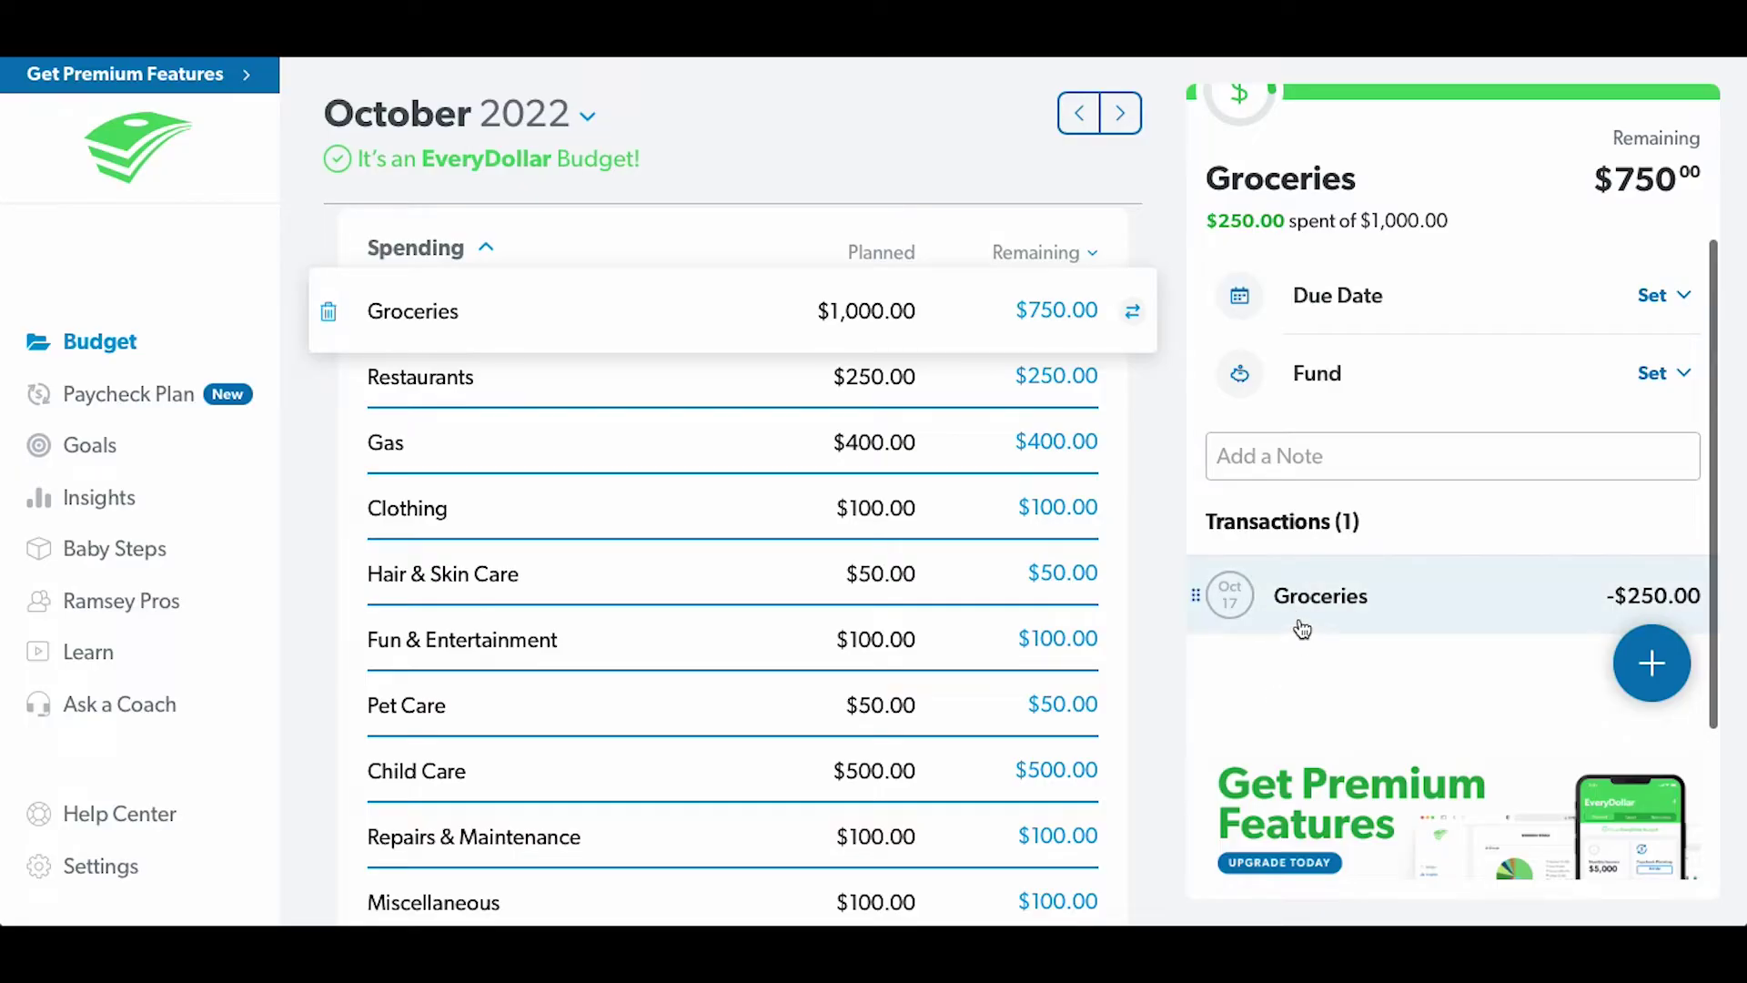
click(964, 173)
- View the Spending group by spent amounts, and return it to remaining amounts
click(1088, 253)
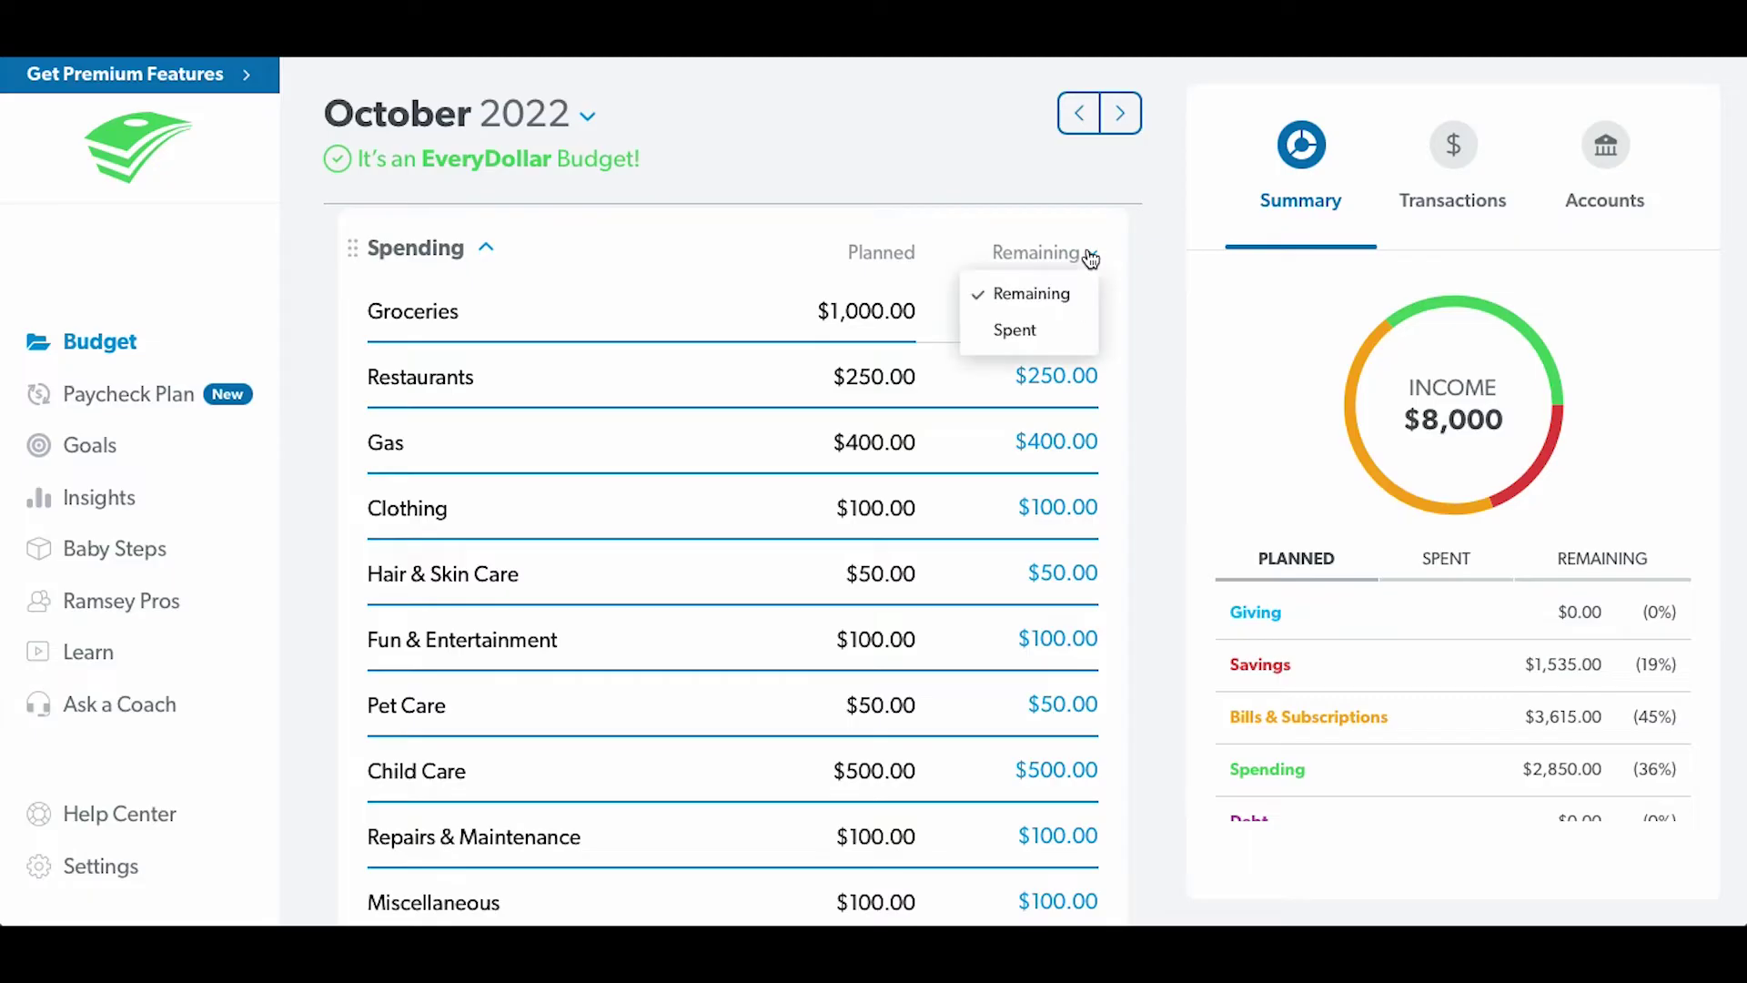
click(1002, 335)
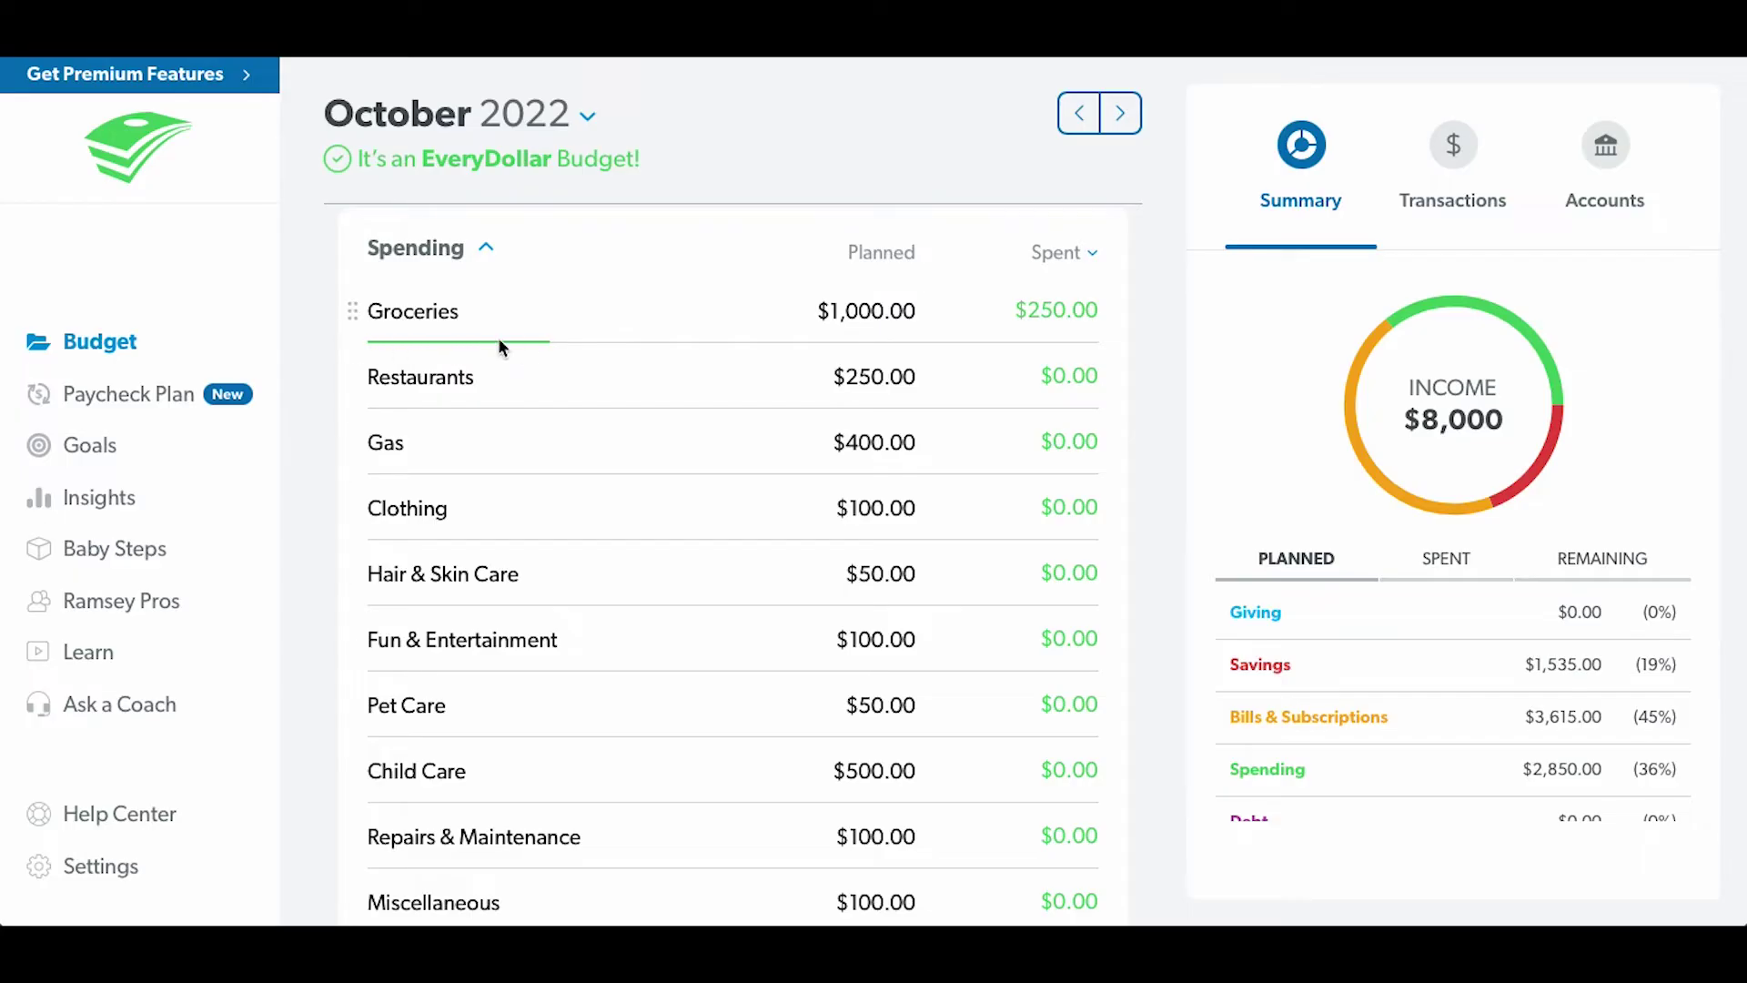
click(1095, 255)
click(1029, 289)
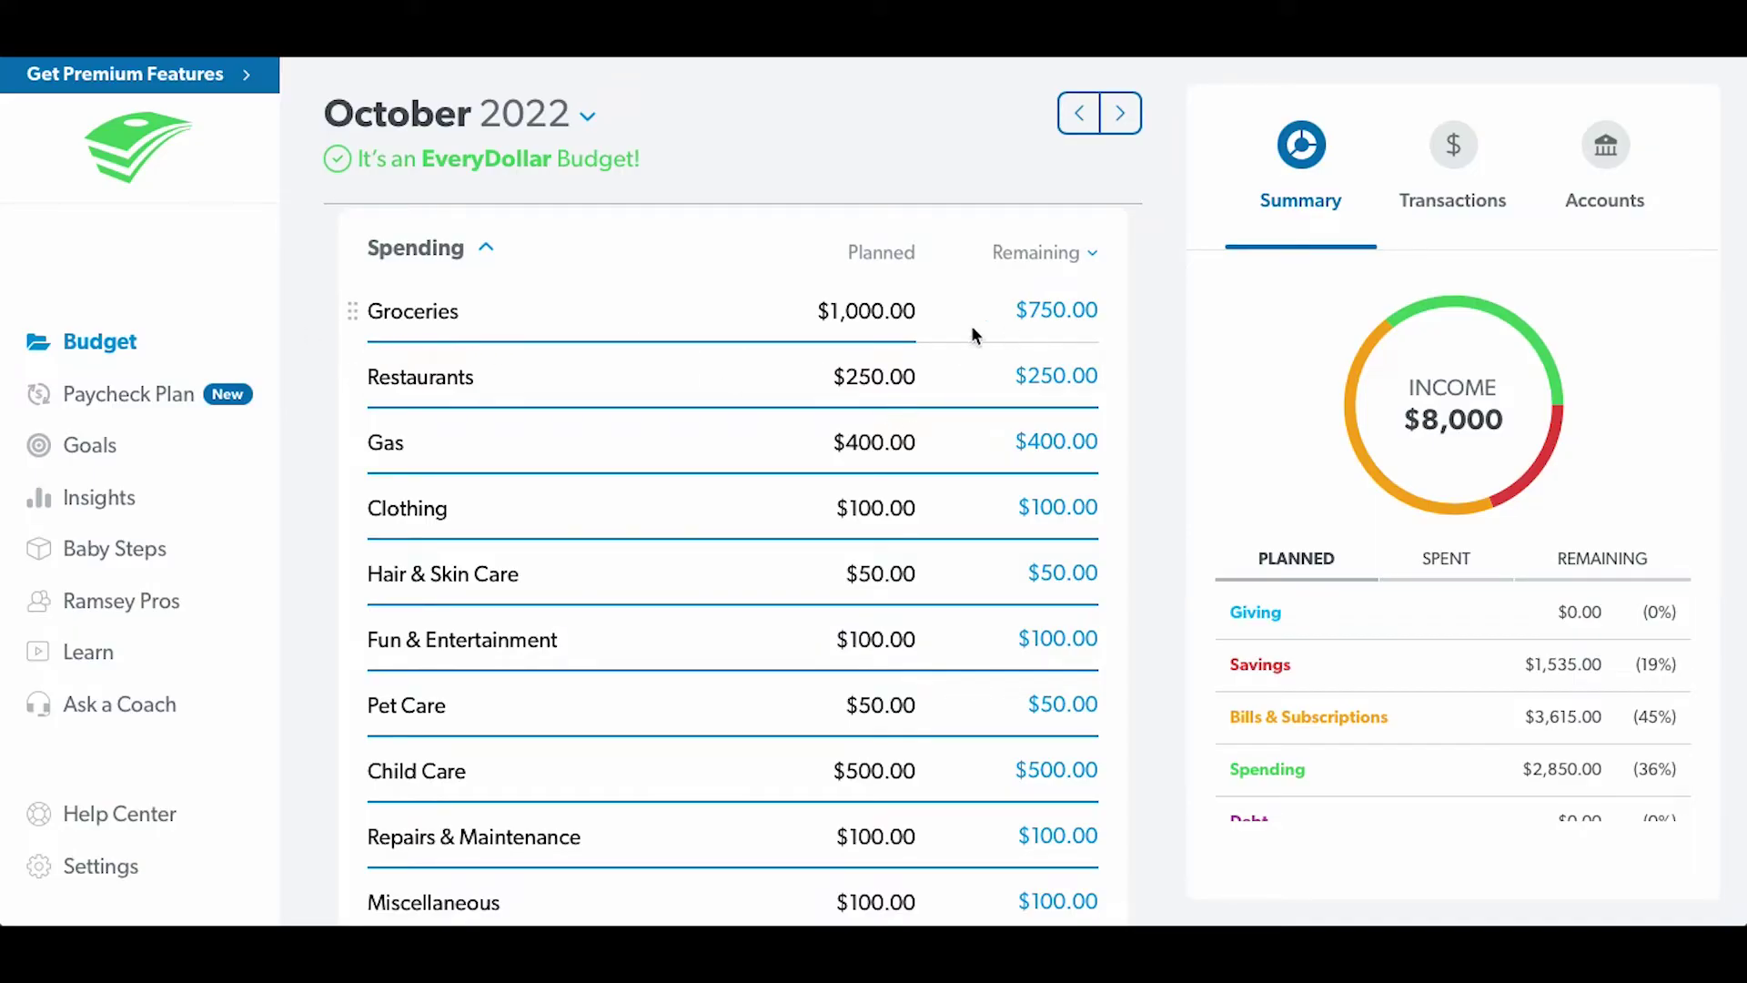
- Add a new $50 expense transaction dated 10/17/22 named Restaurant, without choosing a budget item
scroll(1415, 270, up, 1)
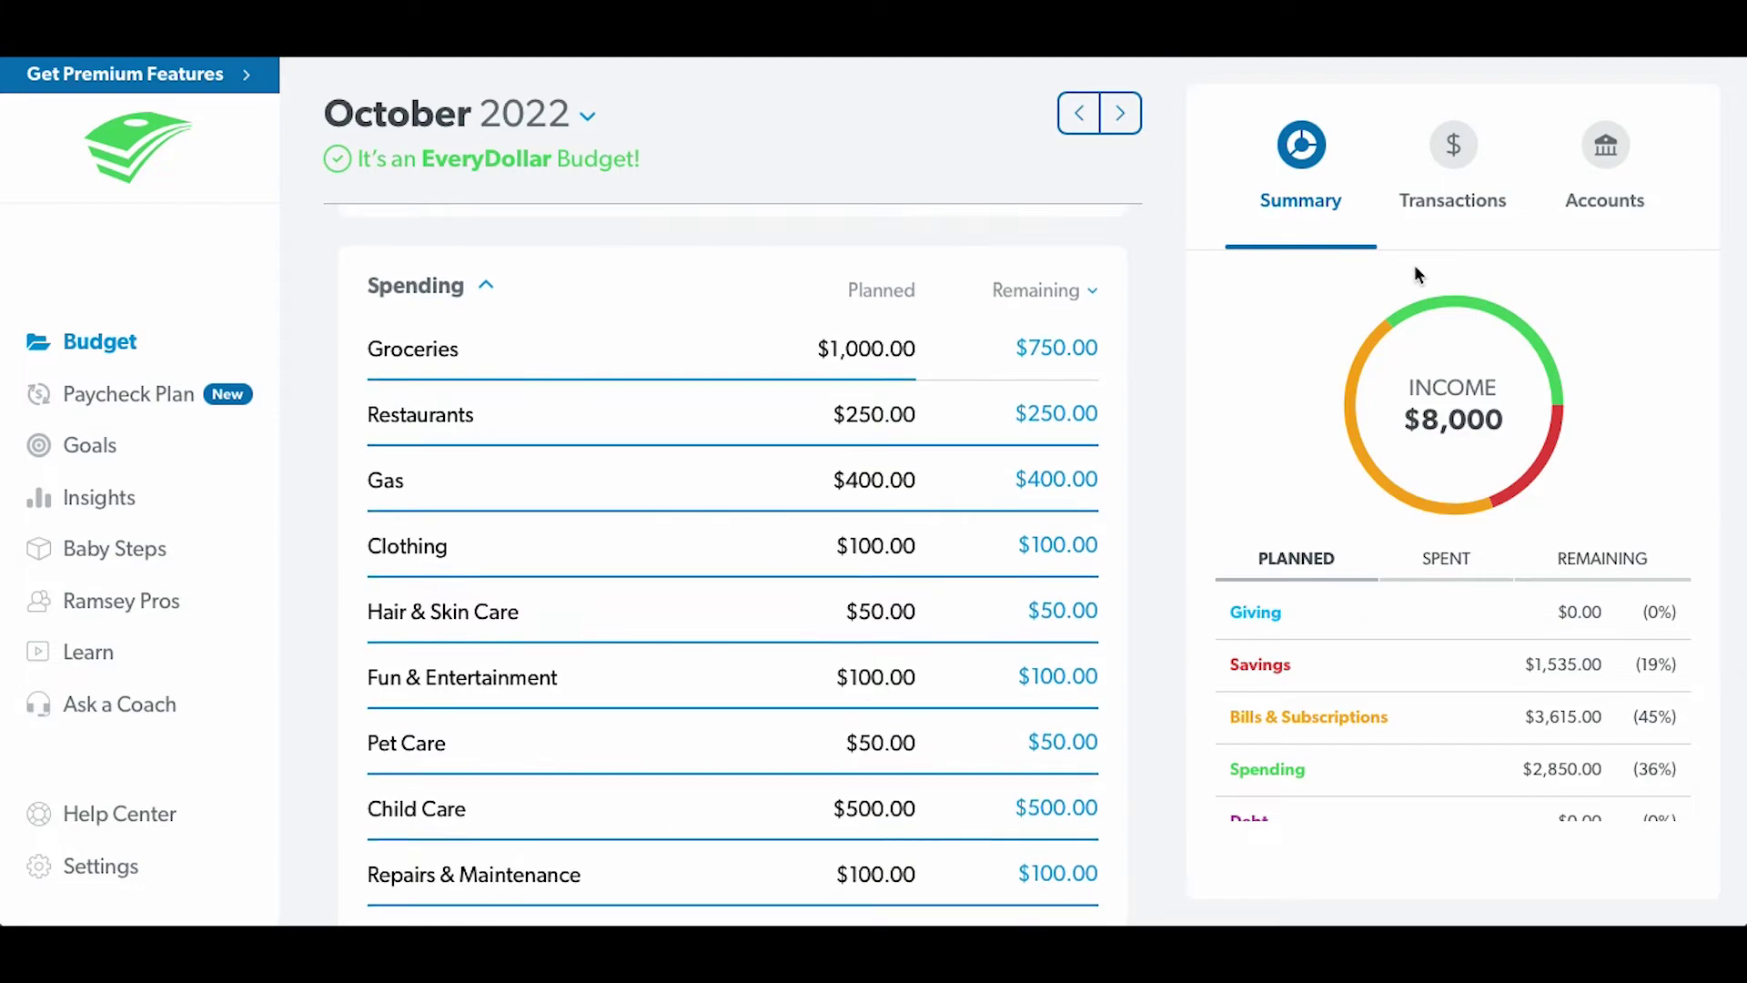
click(1451, 146)
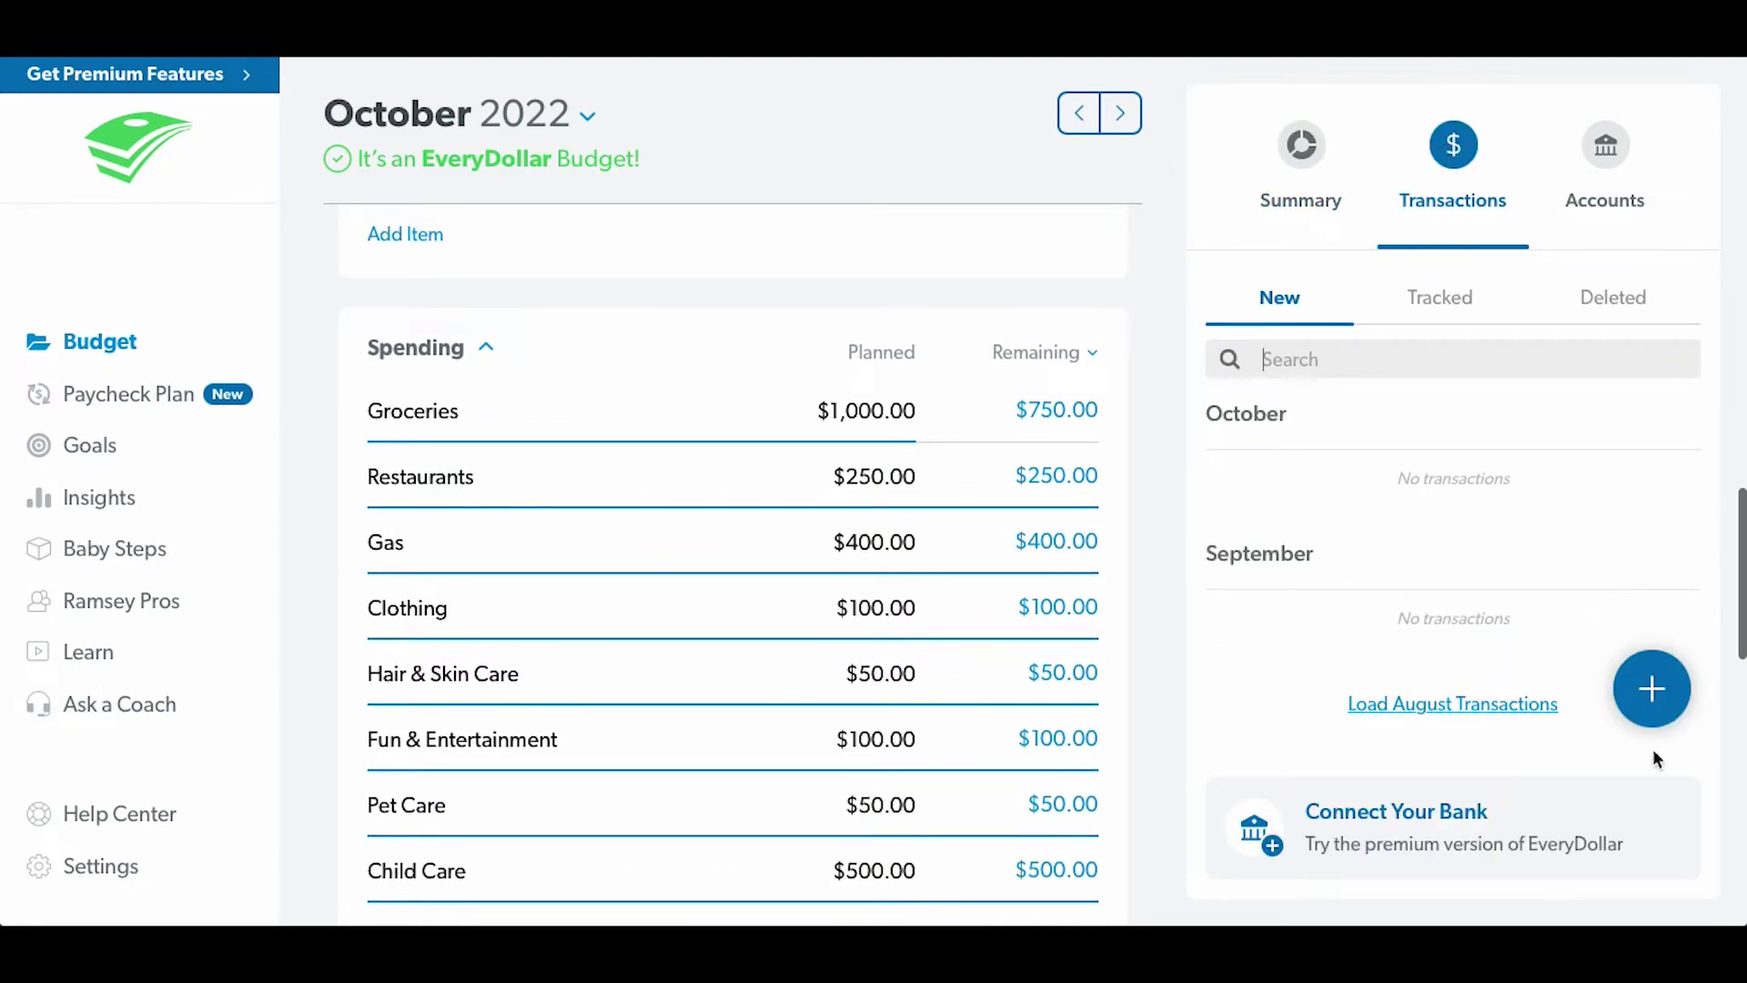
click(1654, 701)
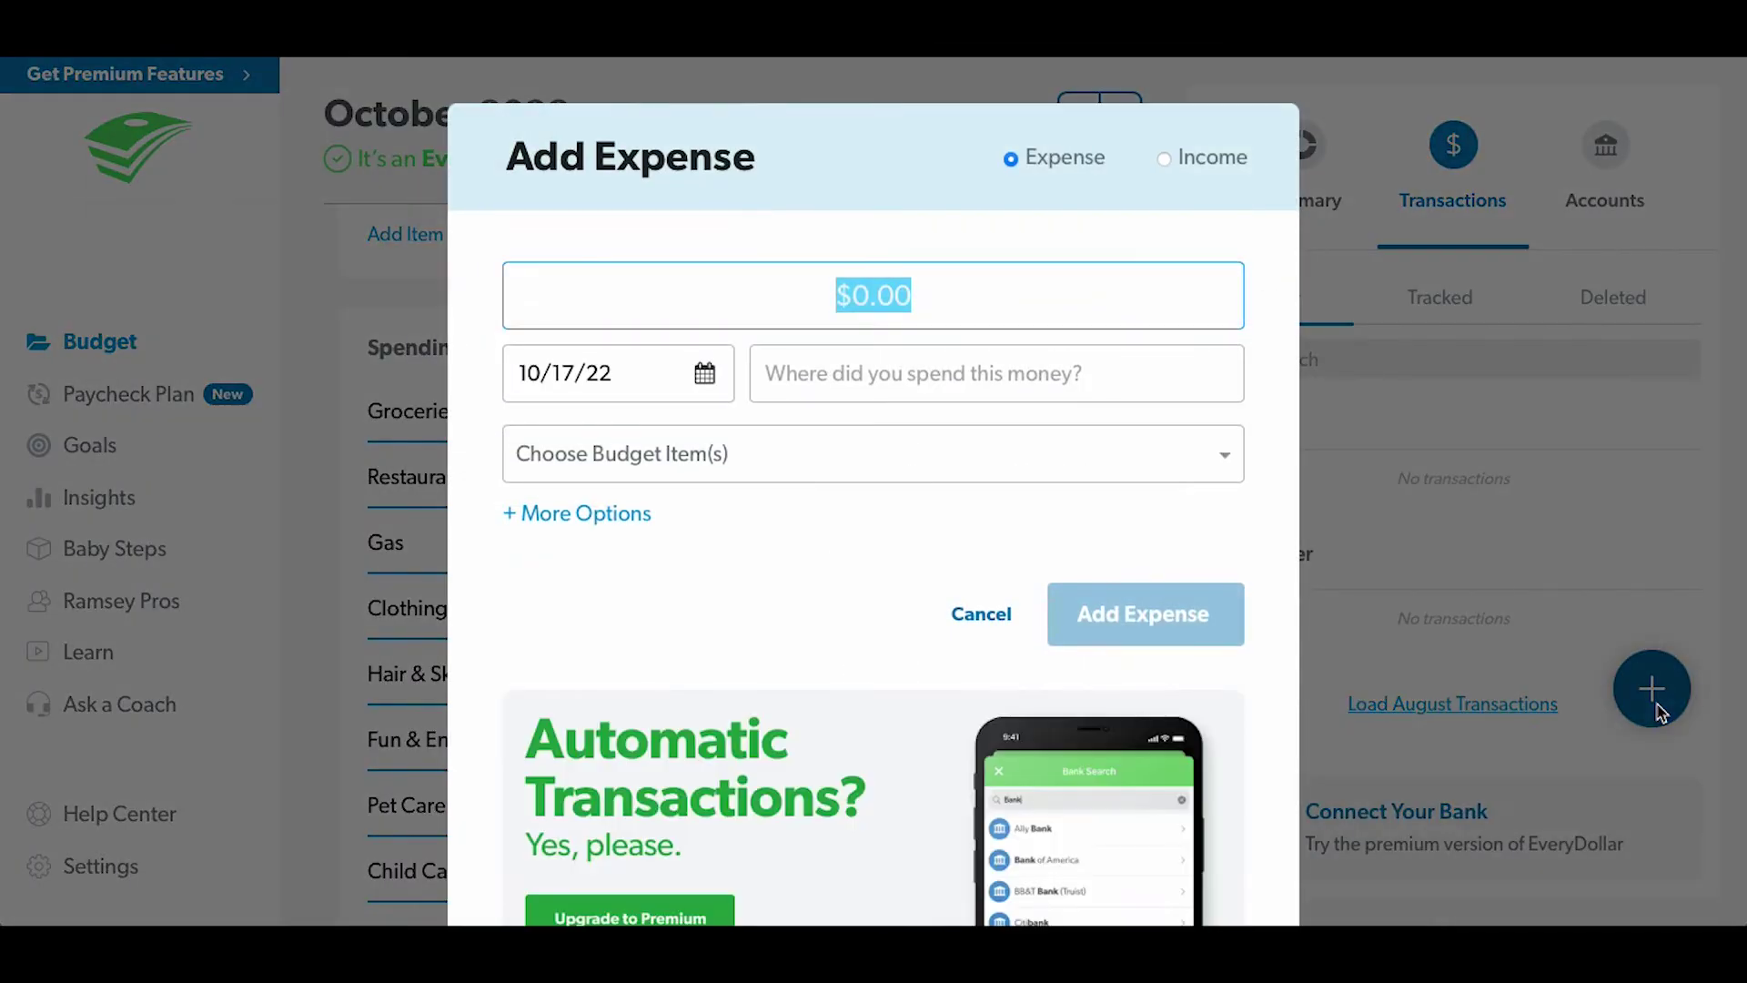
text(50)
key(Tab)
key(Tab)
text(Restaurant)
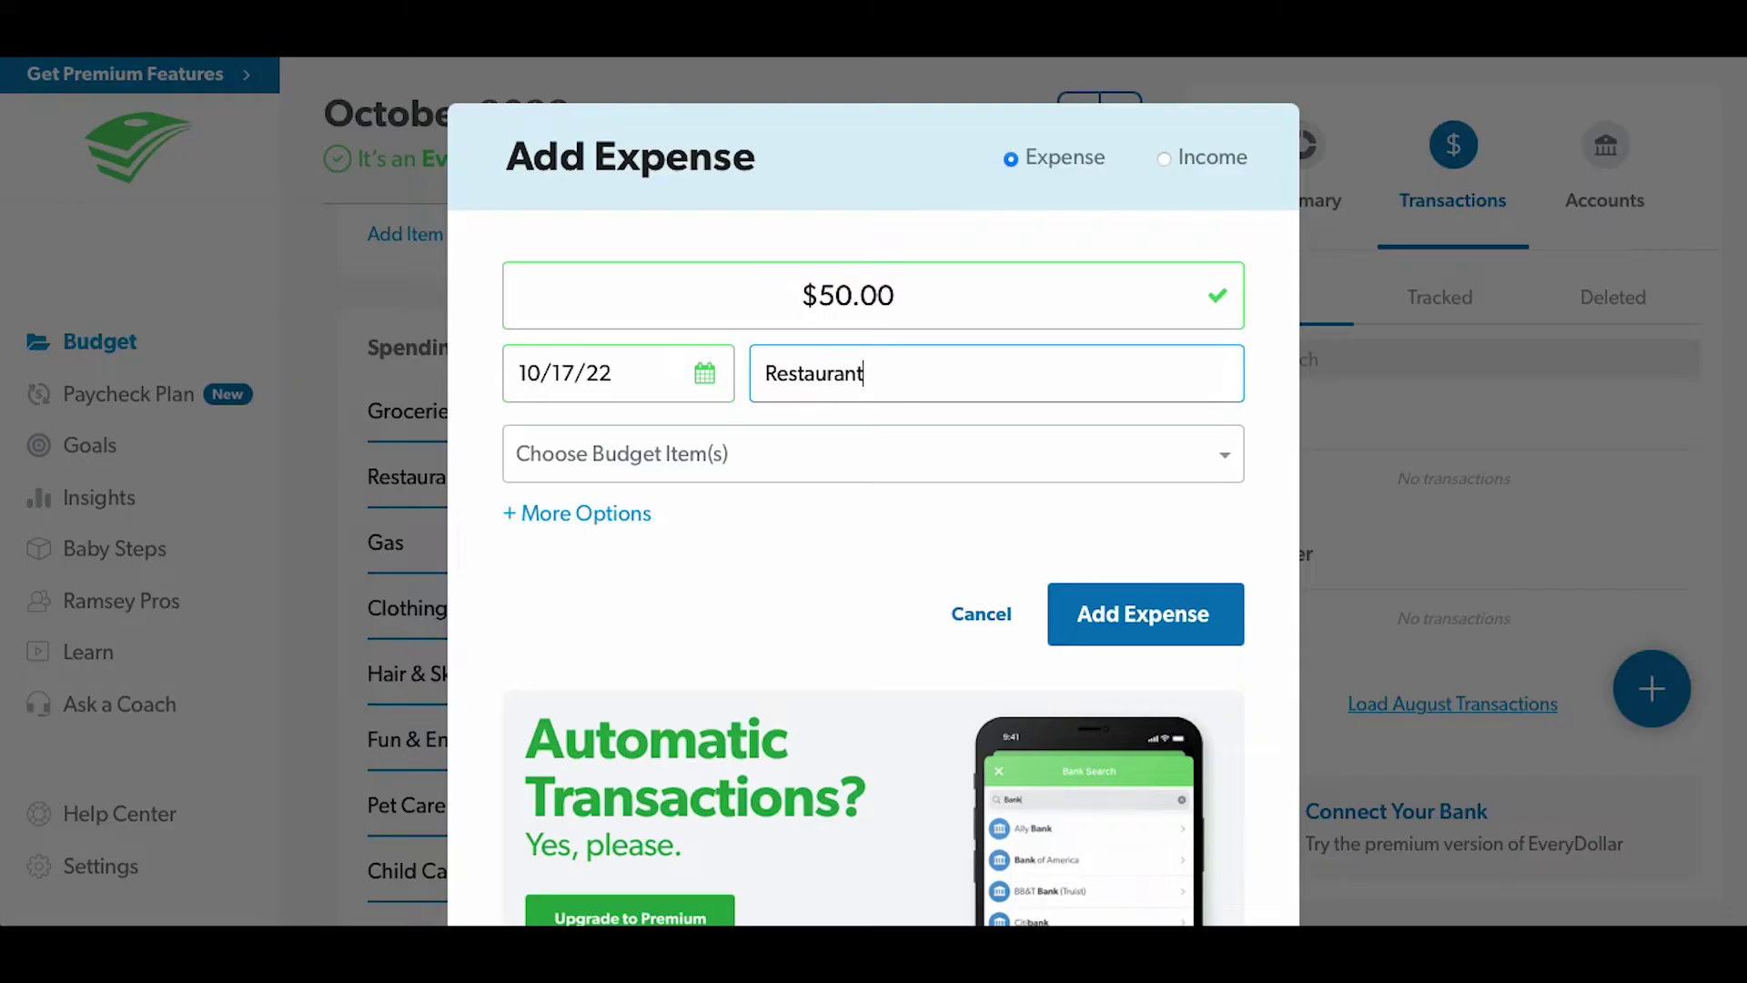
key(Return)
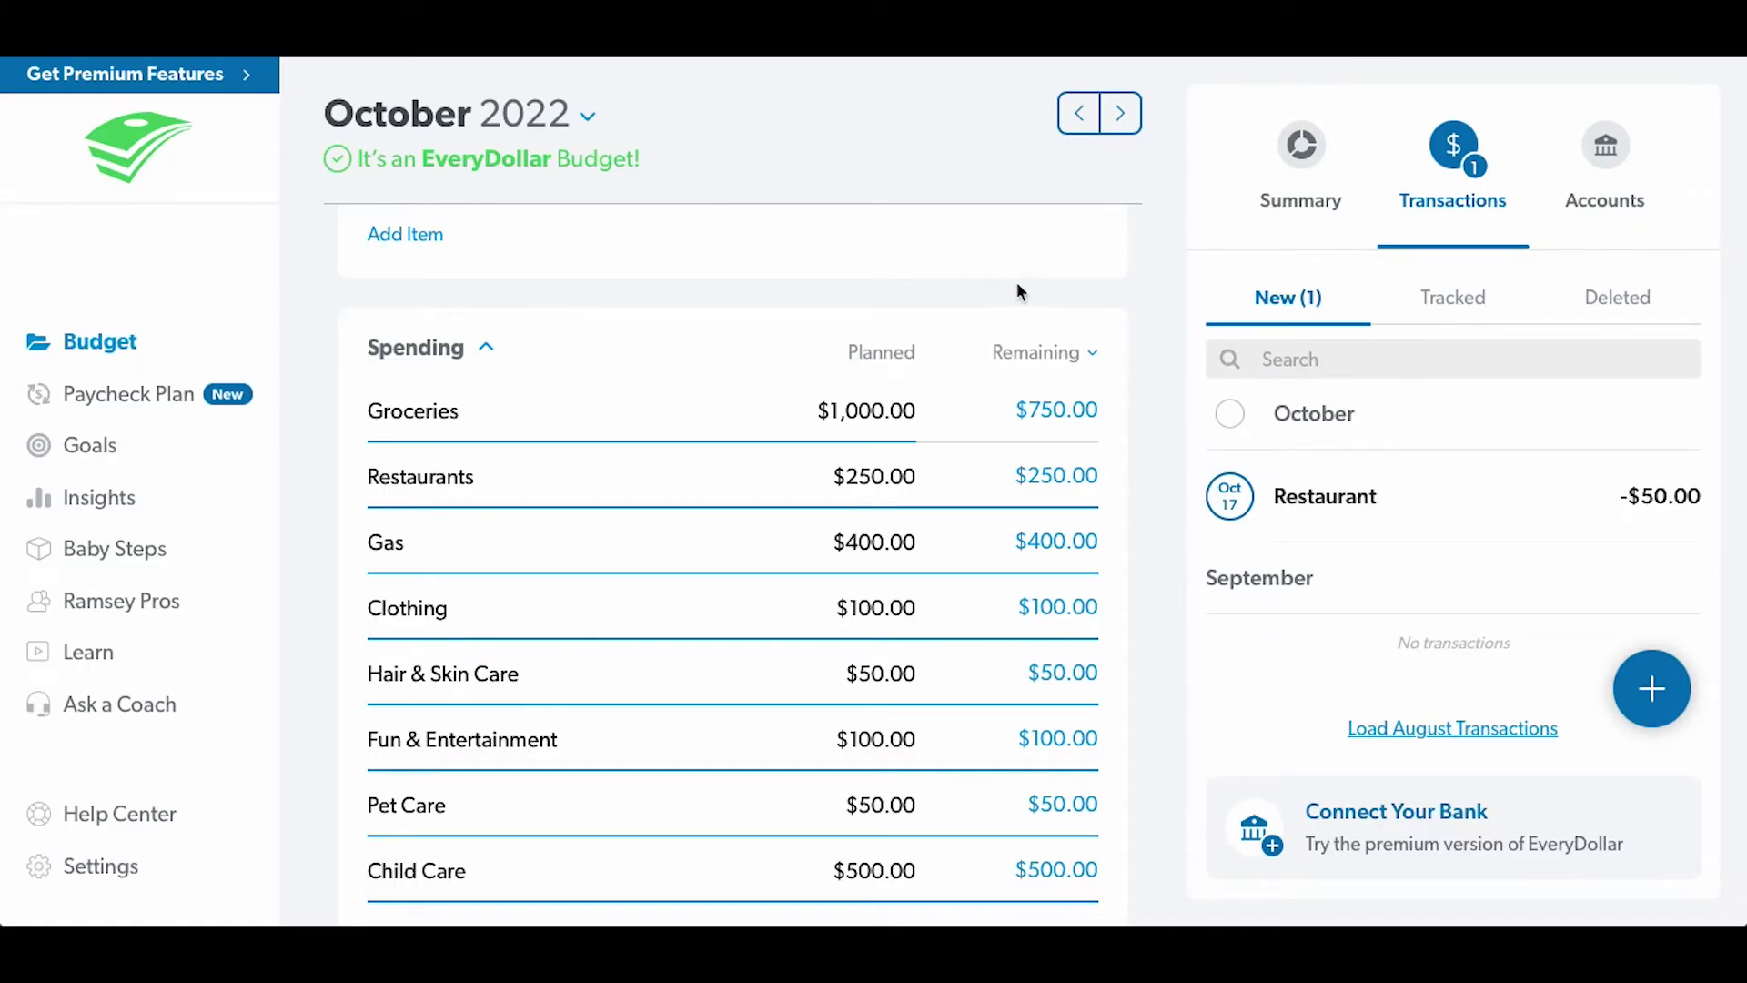
- Assign the new Restaurant transaction to the Restaurants item in the Spending group, and return to the budget summary
click(1287, 199)
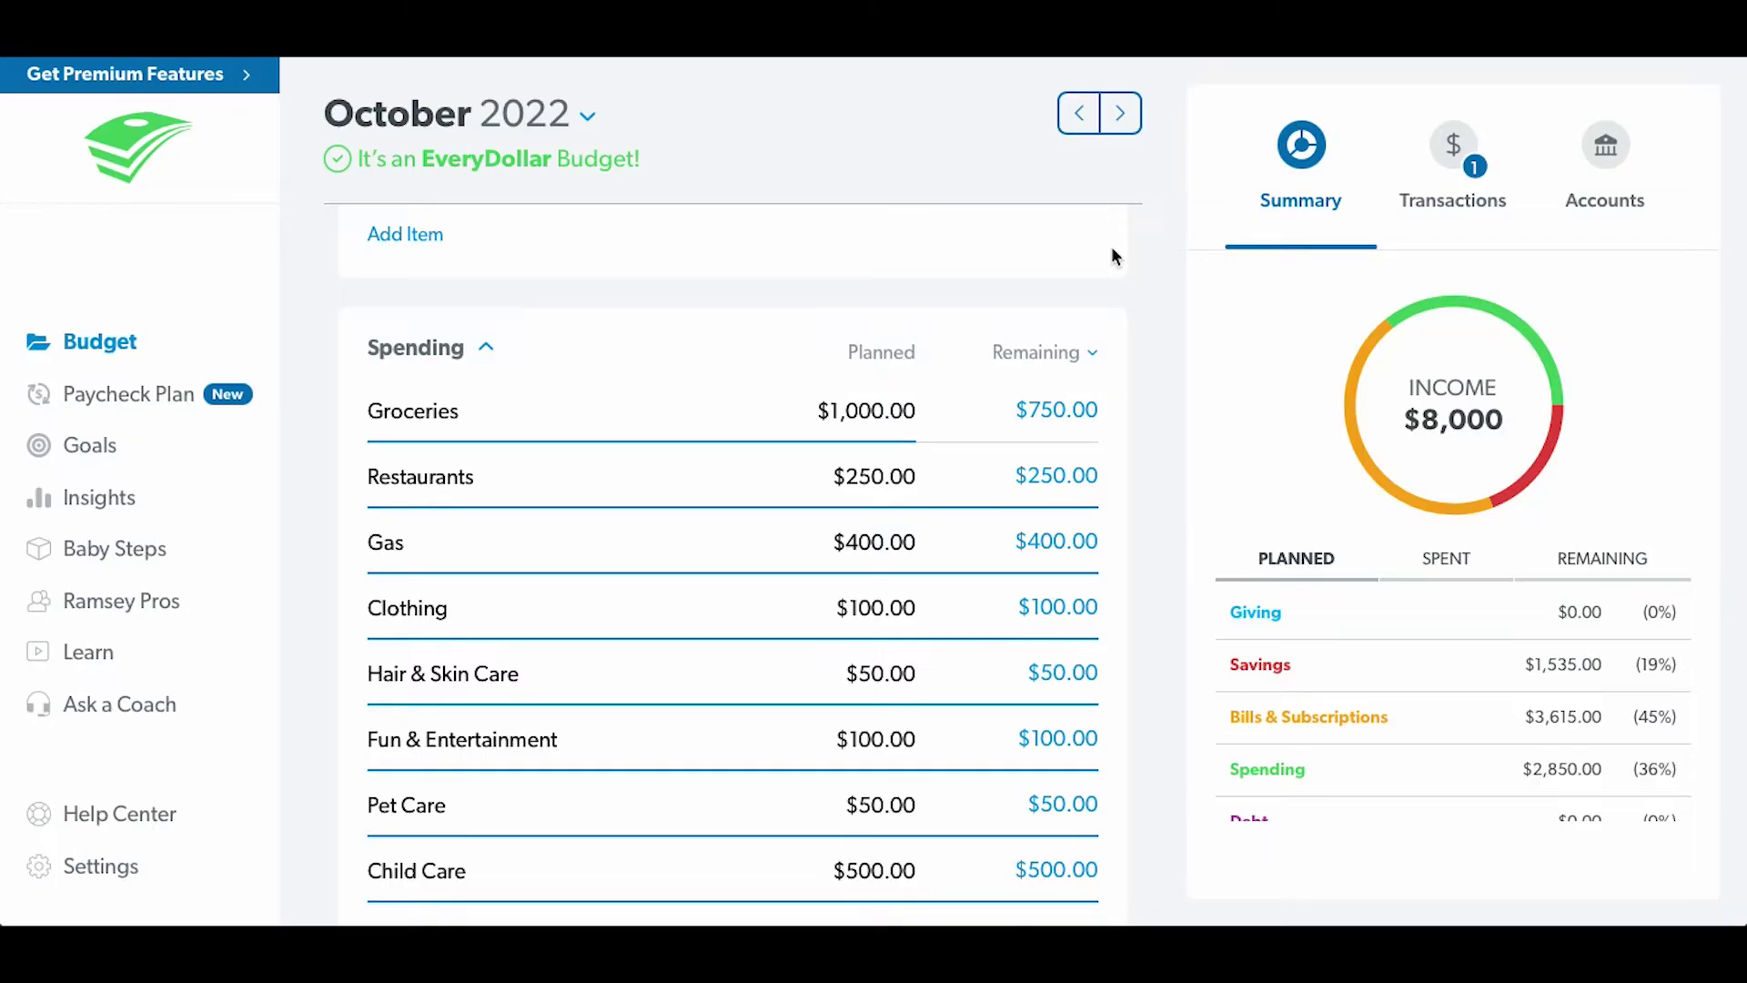
click(1453, 153)
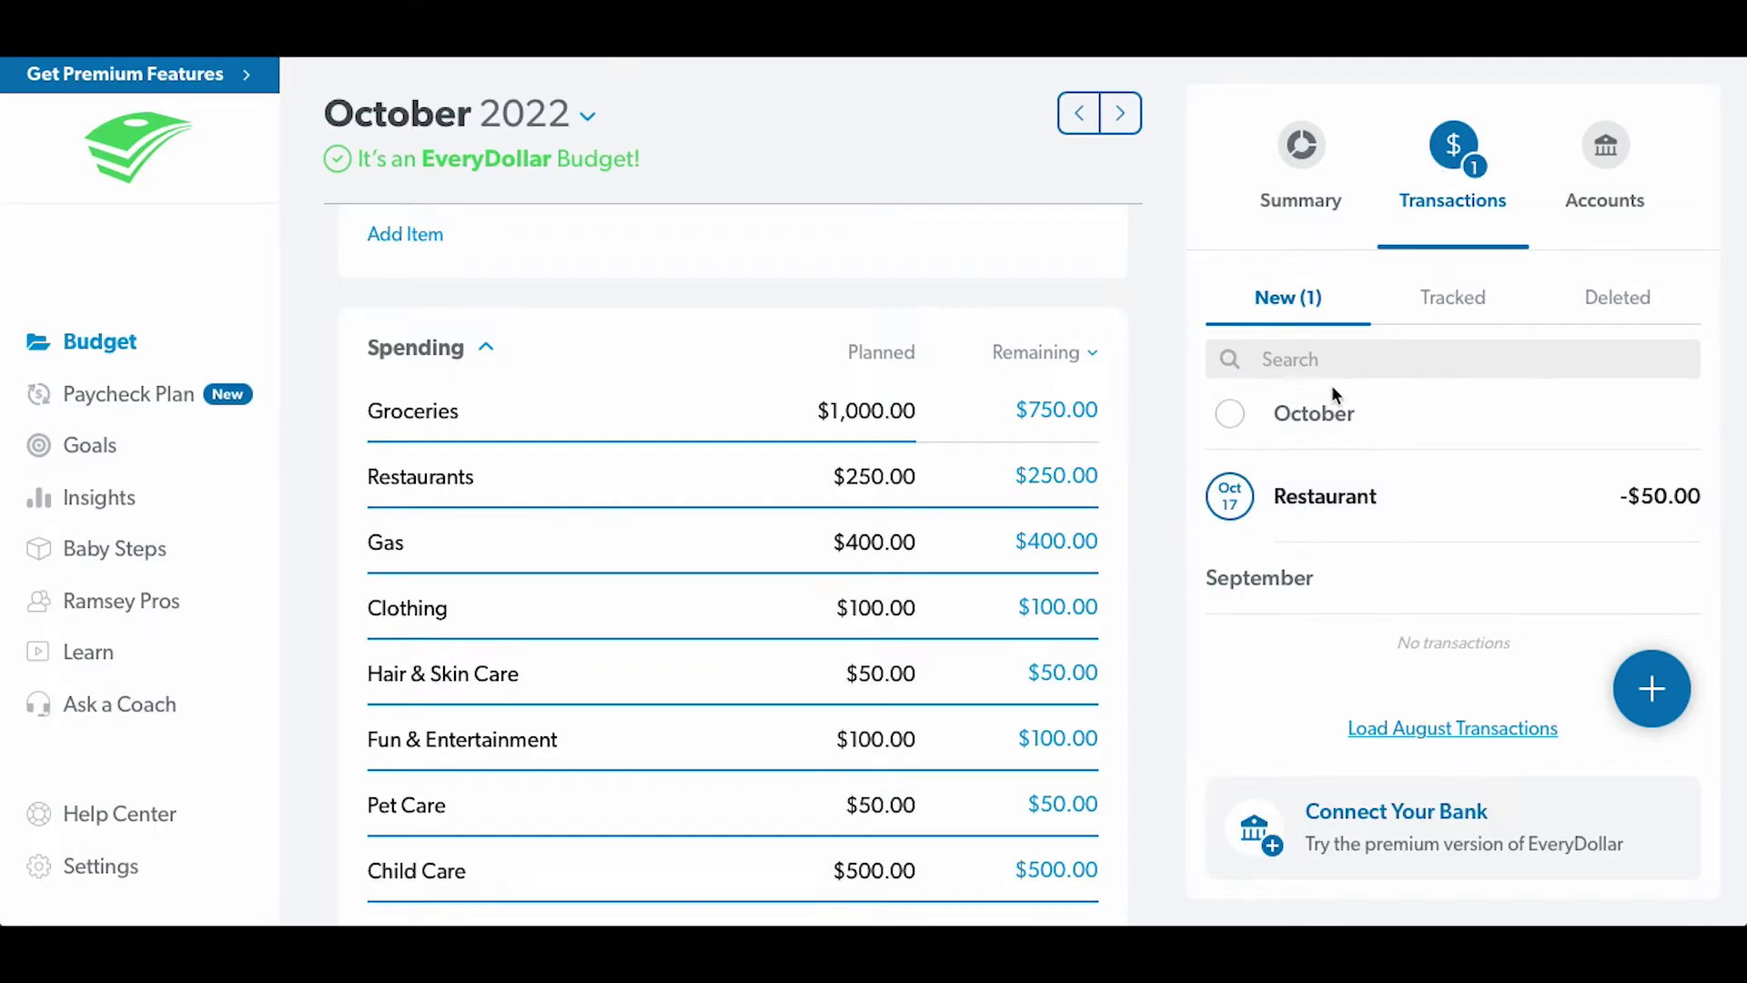
scroll(1365, 519, down, 1)
drag(1438, 484, 681, 493)
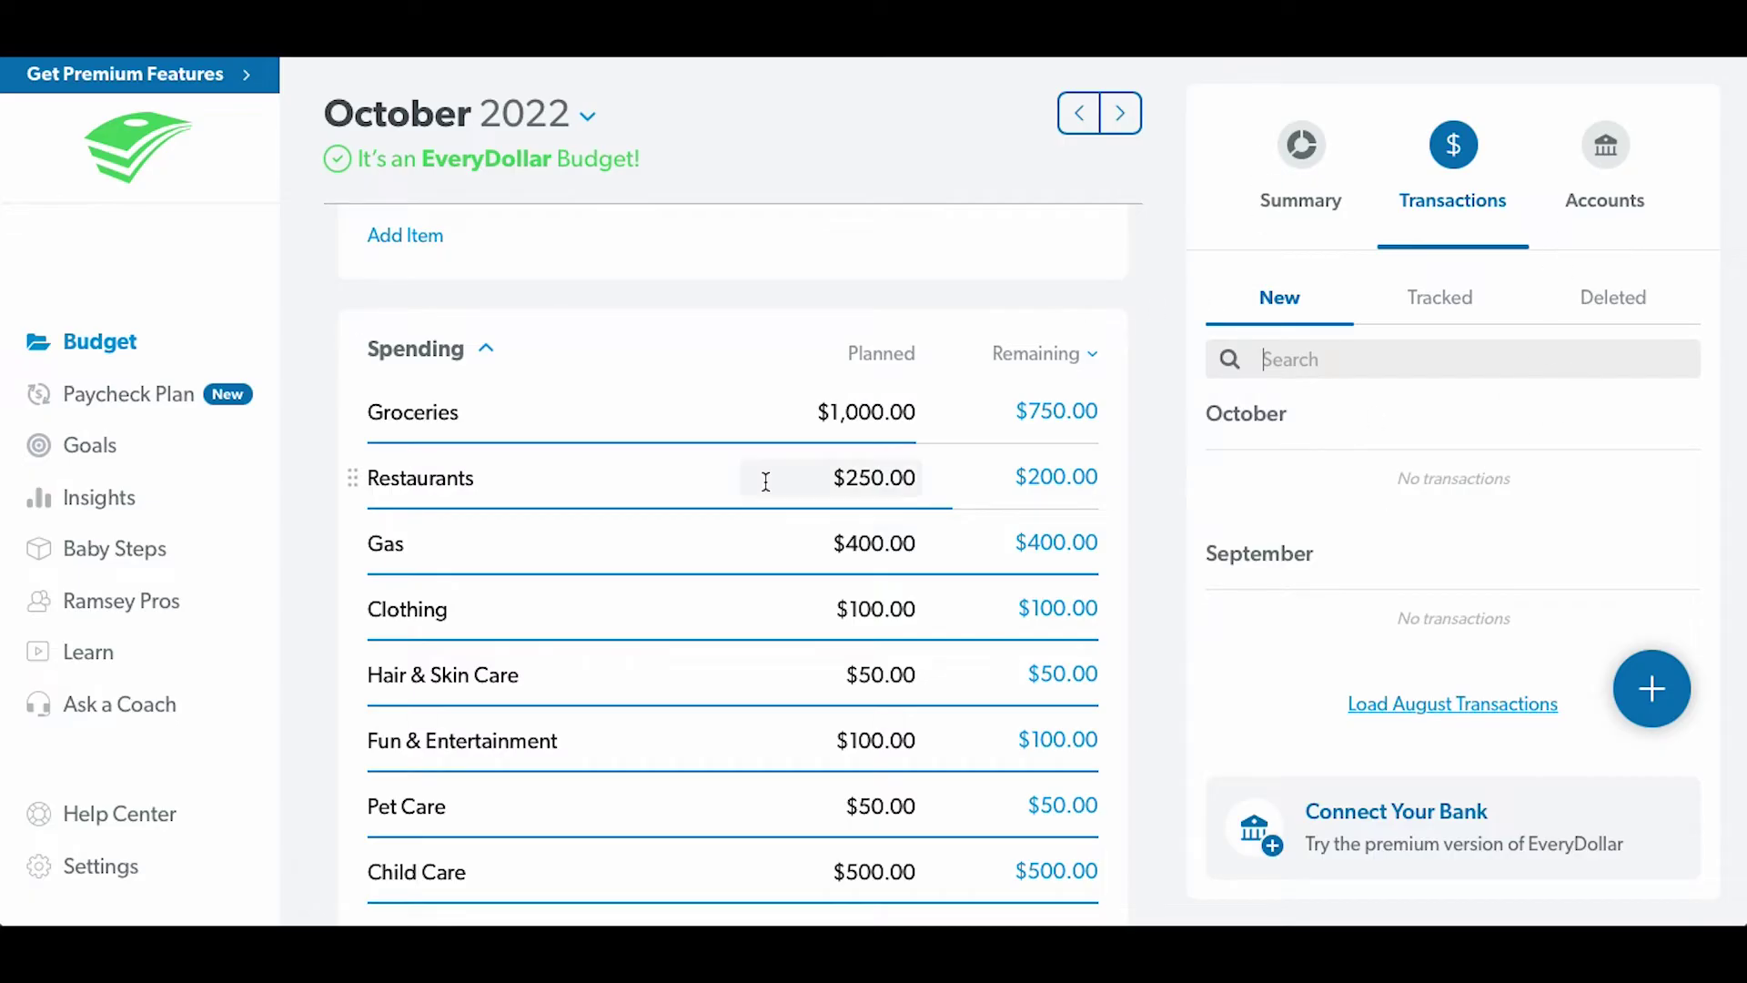
click(1262, 195)
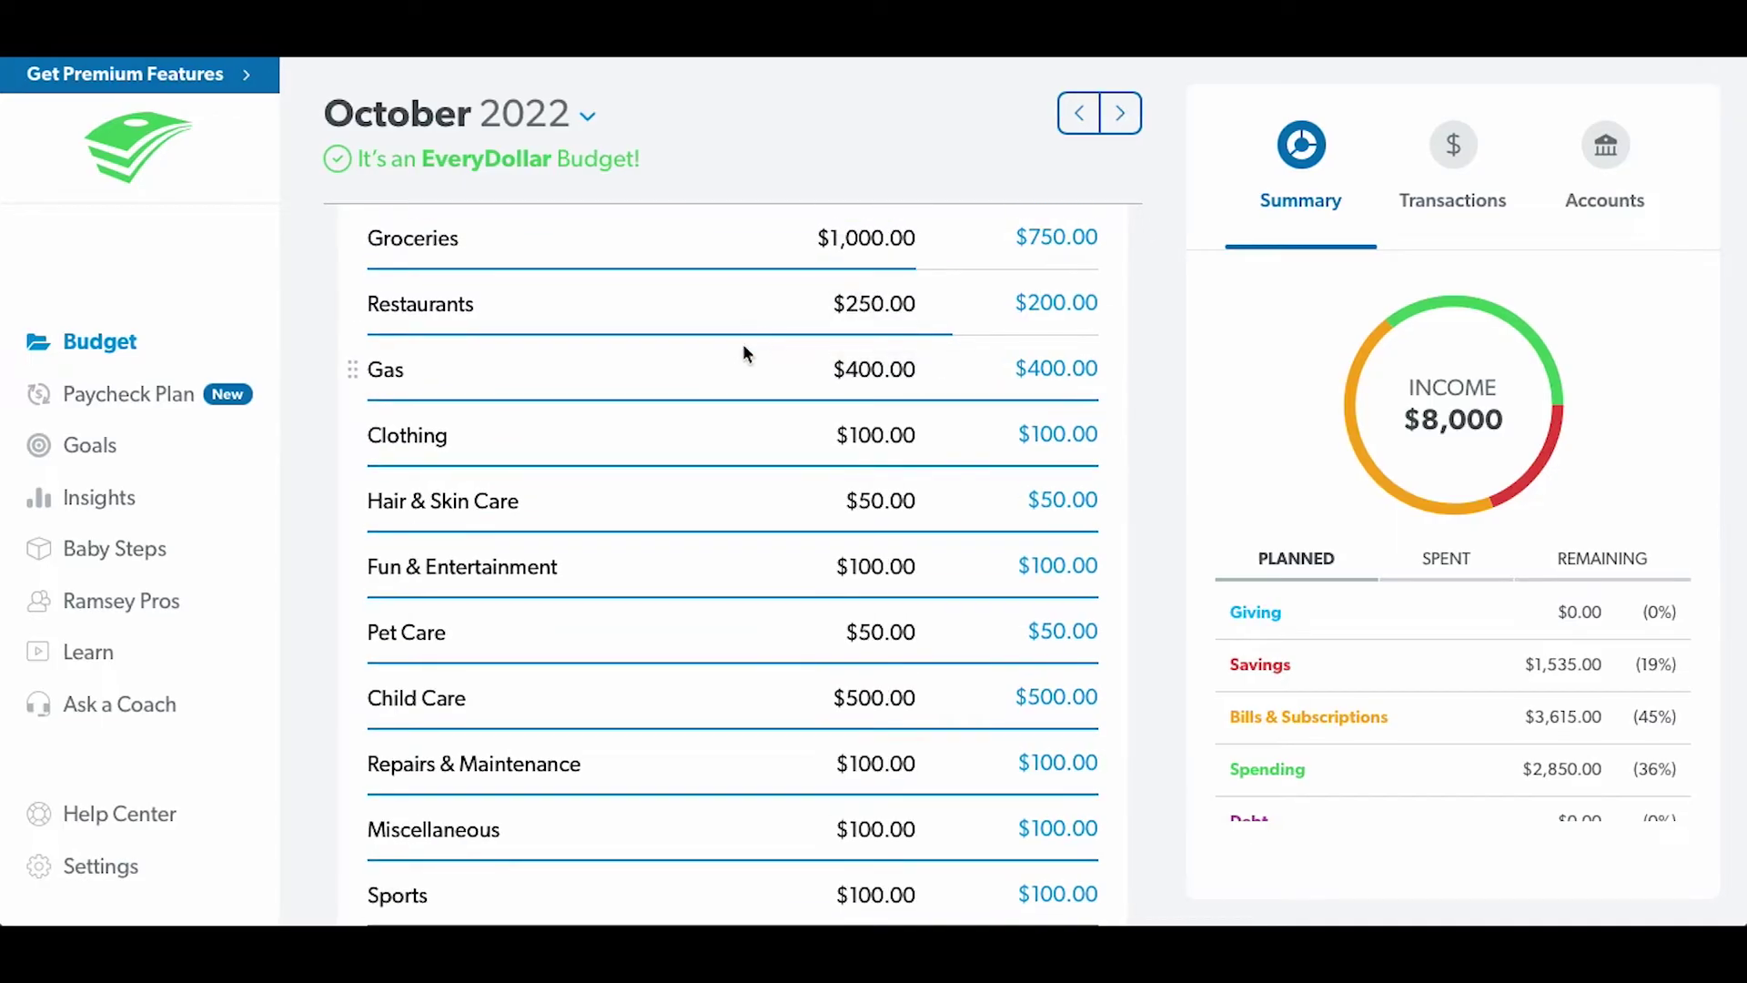
- Clear the planned amount of the Emergency Fund in the Savings group to $0.00
scroll(743, 342, up, 3)
scroll(690, 521, up, 15)
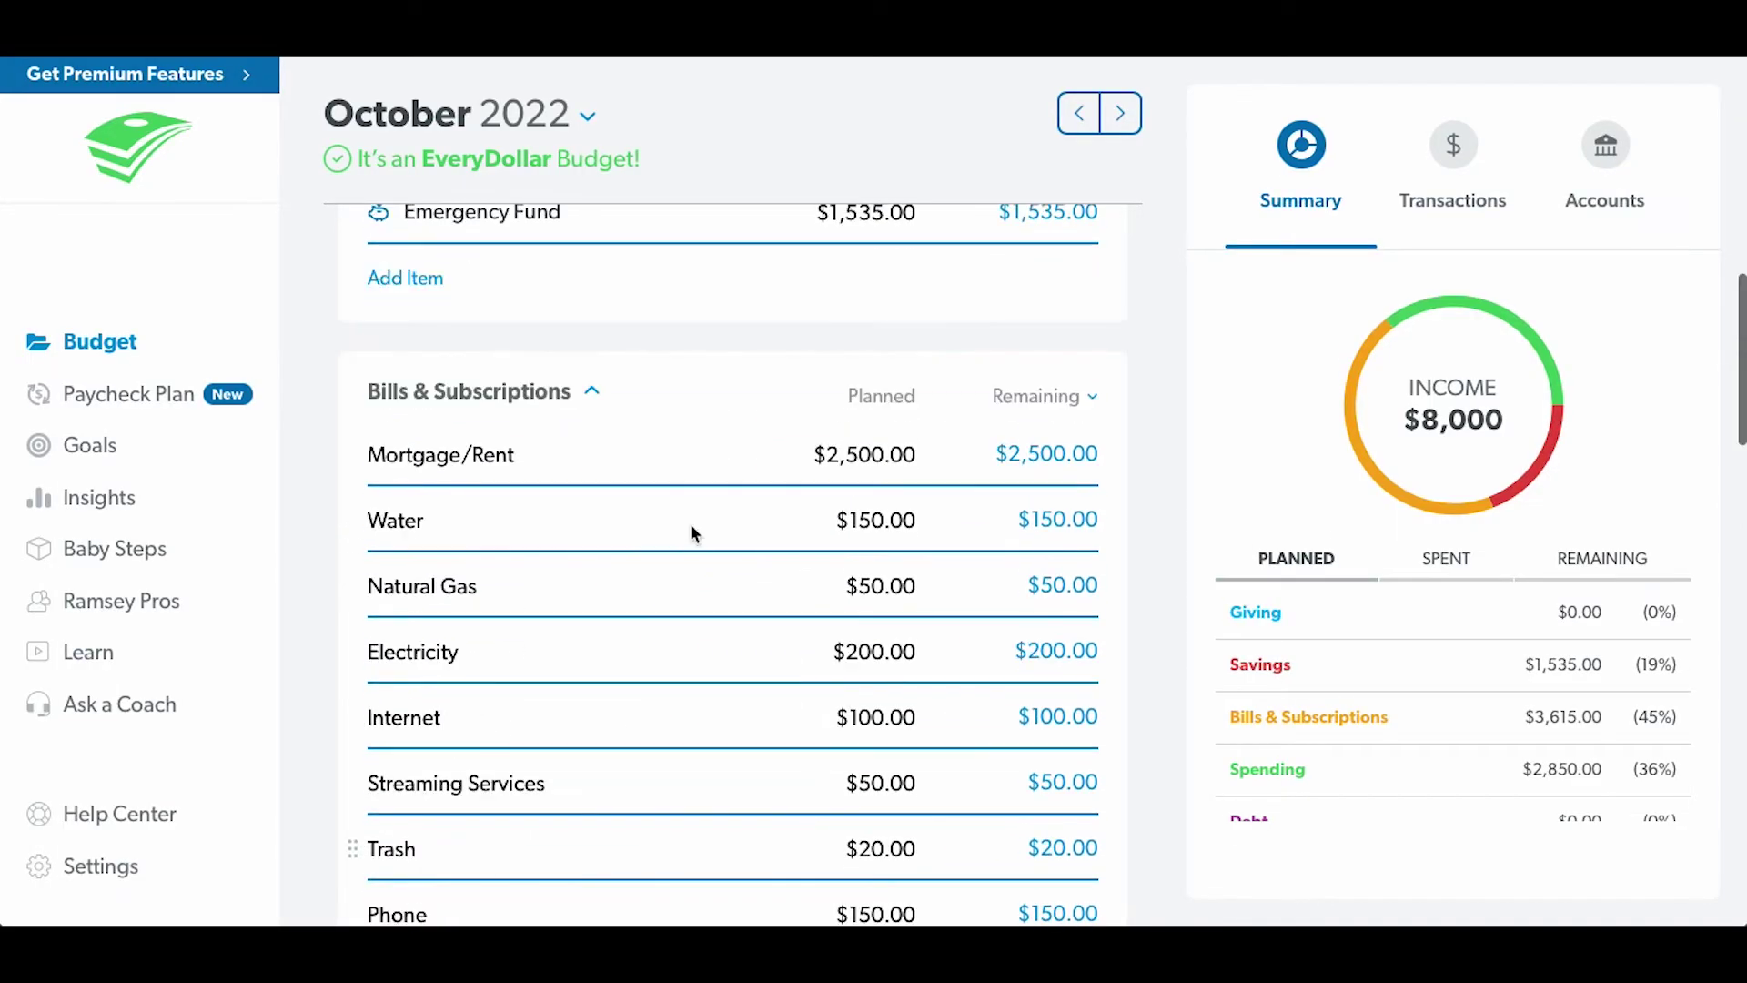
click(884, 443)
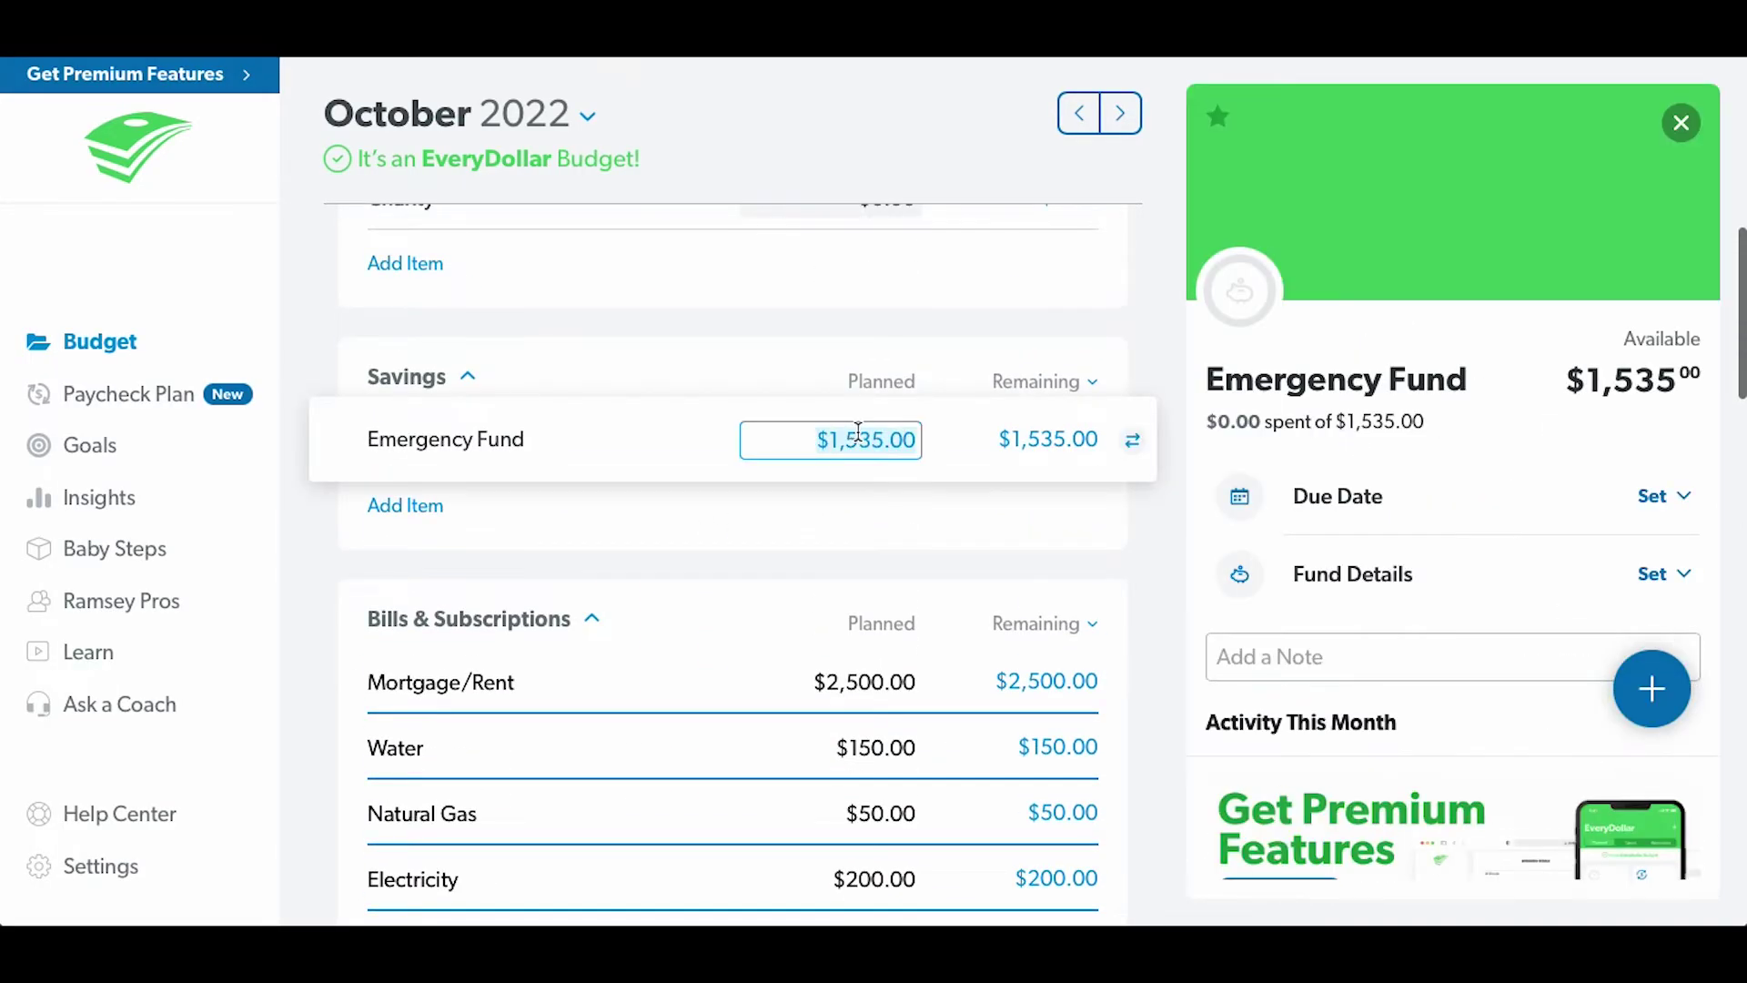
key(BackSpace)
click(854, 533)
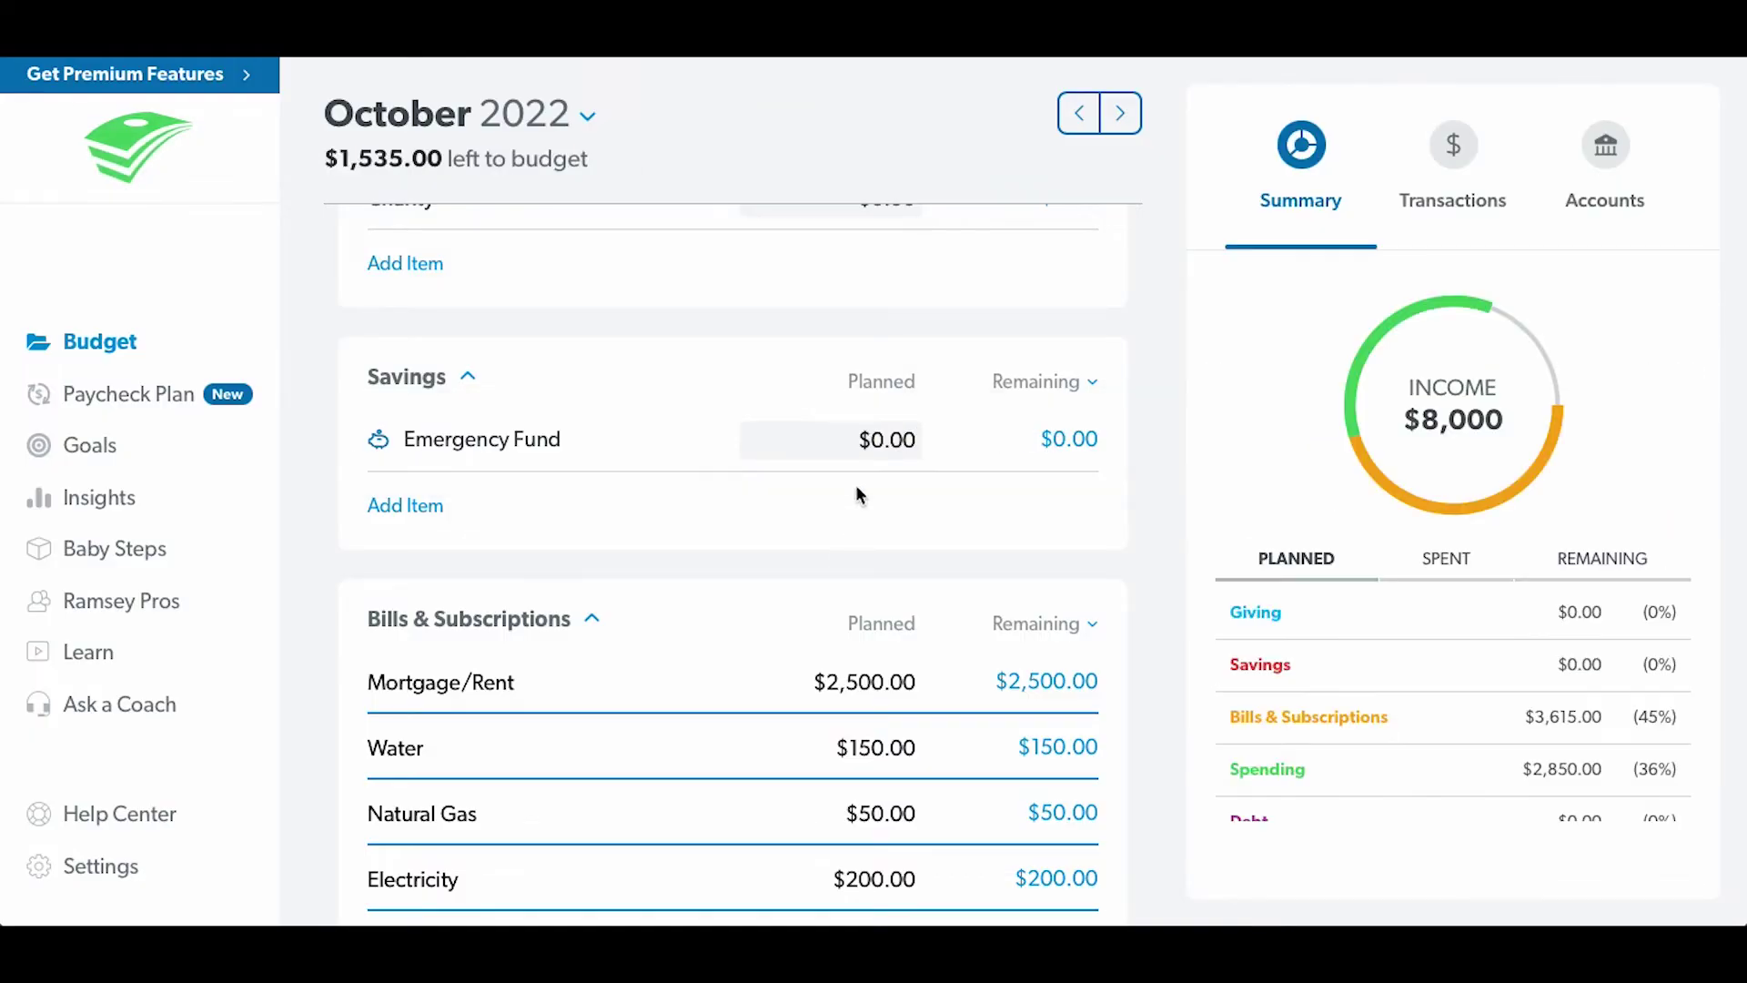
- Examine the items of the Debt group and open the Credit Card item's details
scroll(831, 468, down, 15)
scroll(822, 467, up, 8)
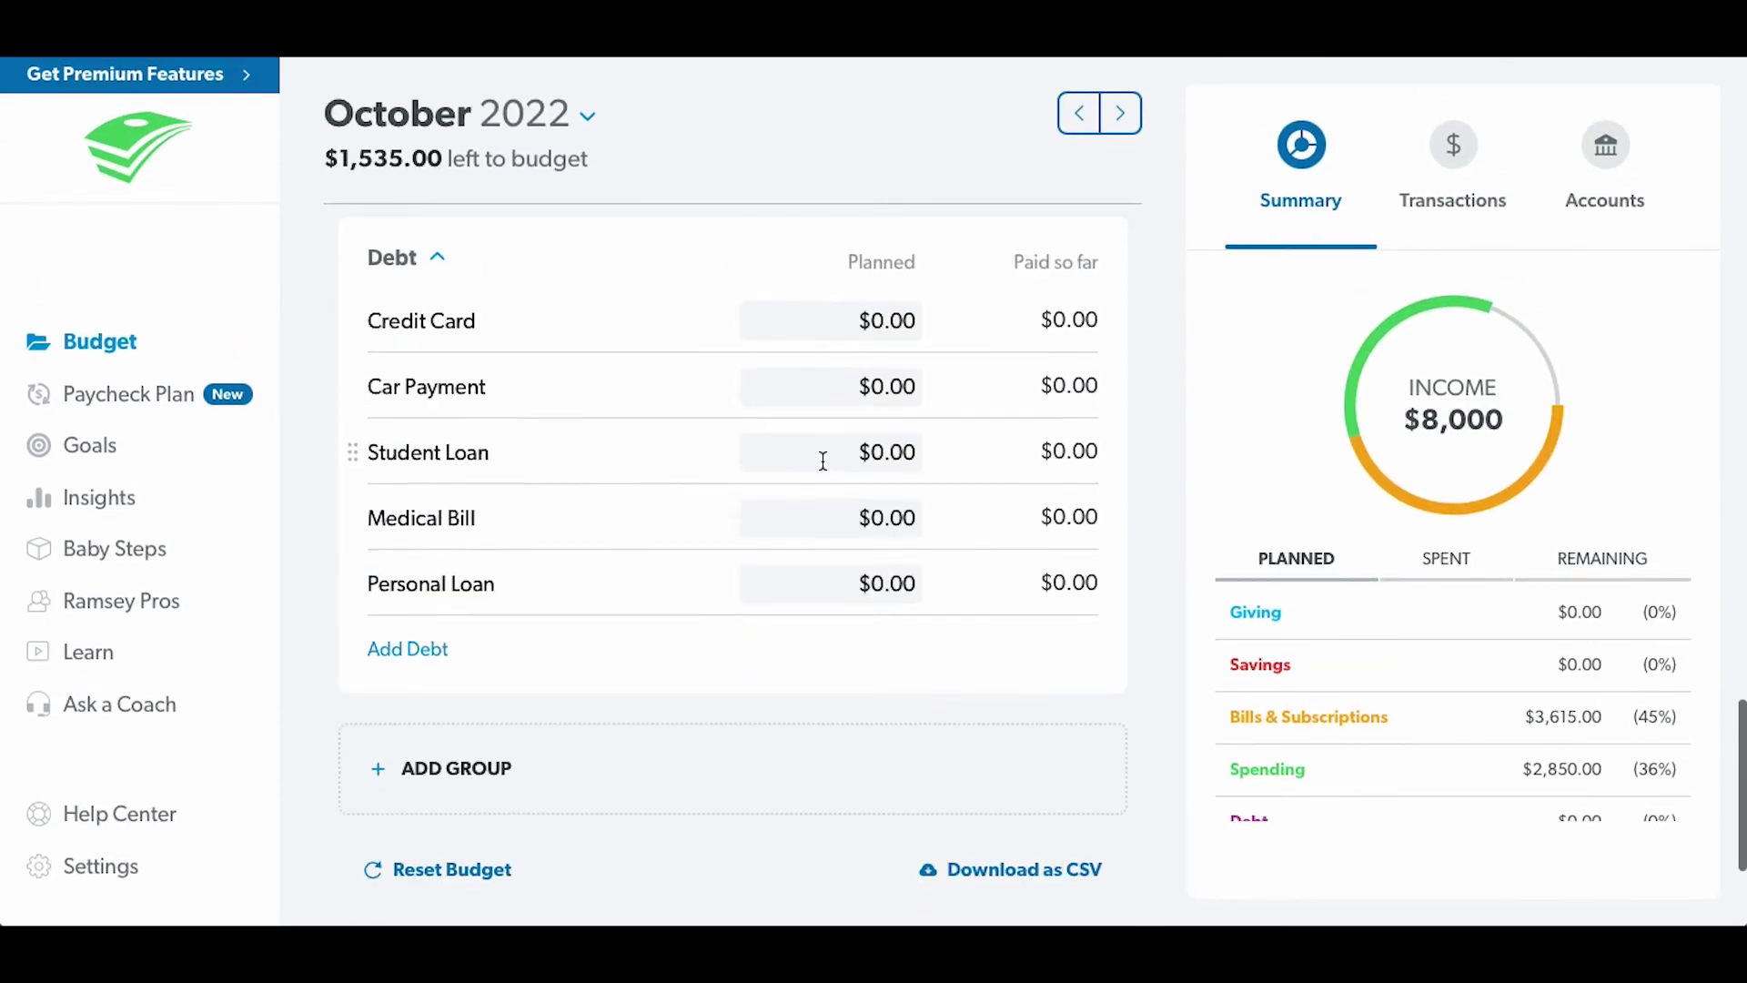
scroll(819, 469, down, 3)
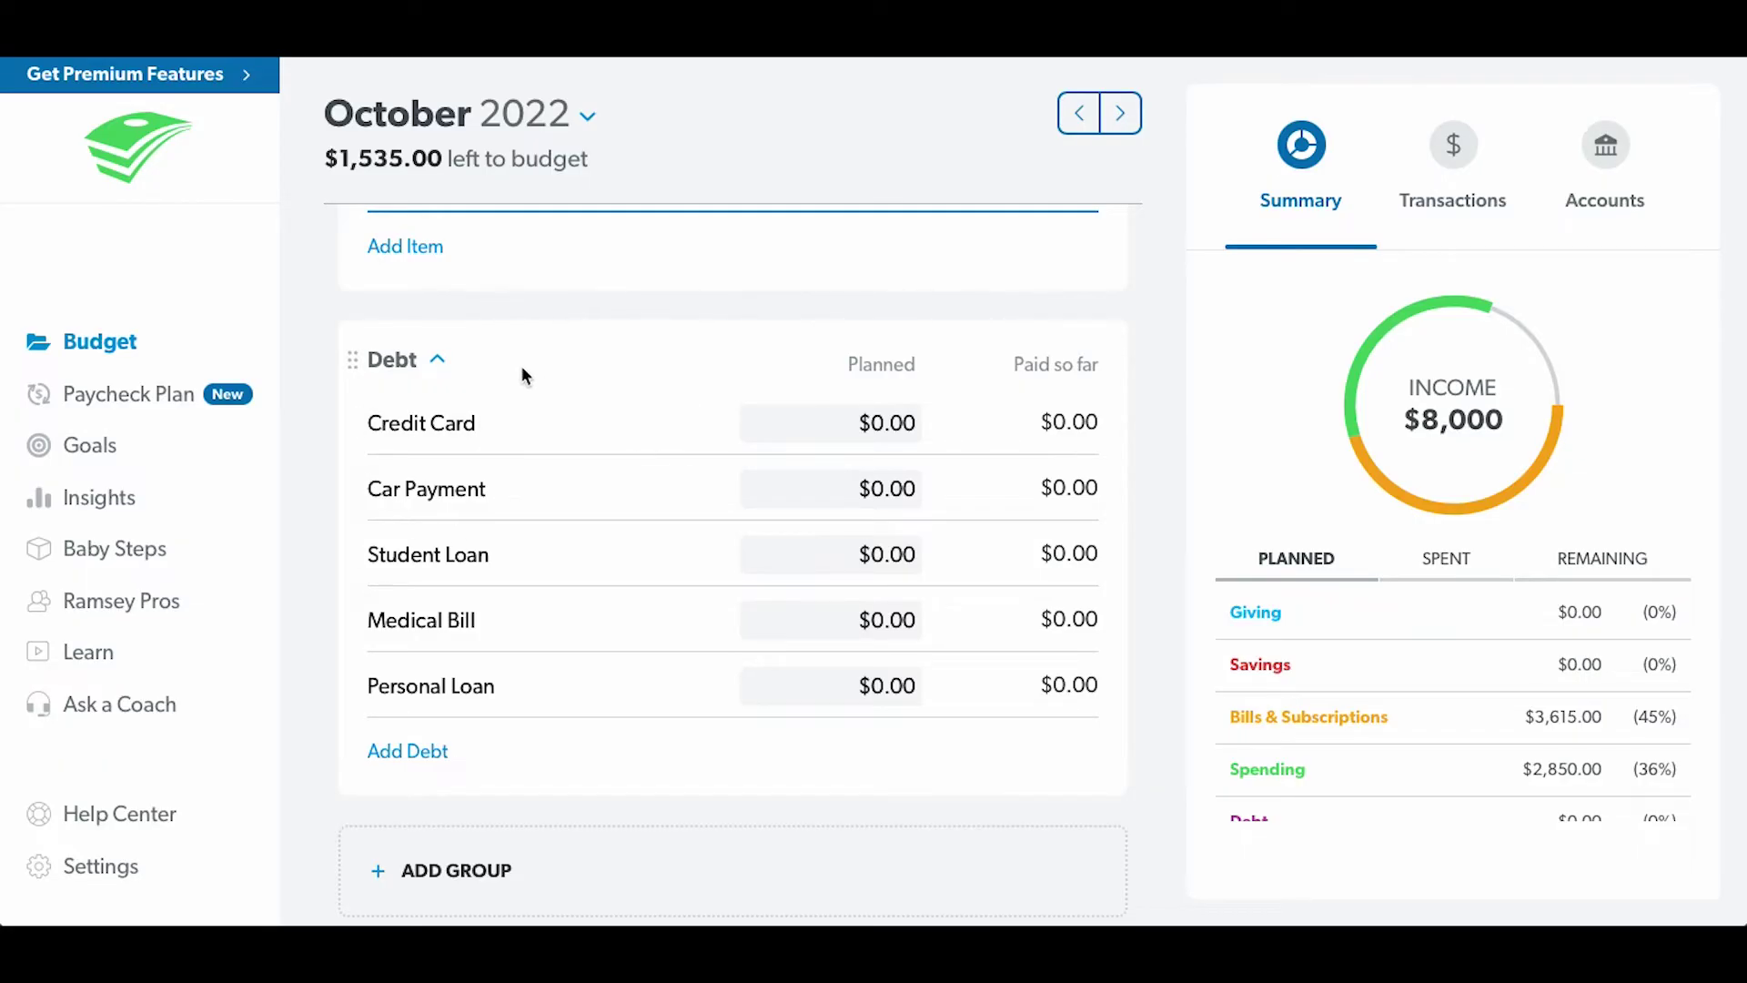
click(879, 428)
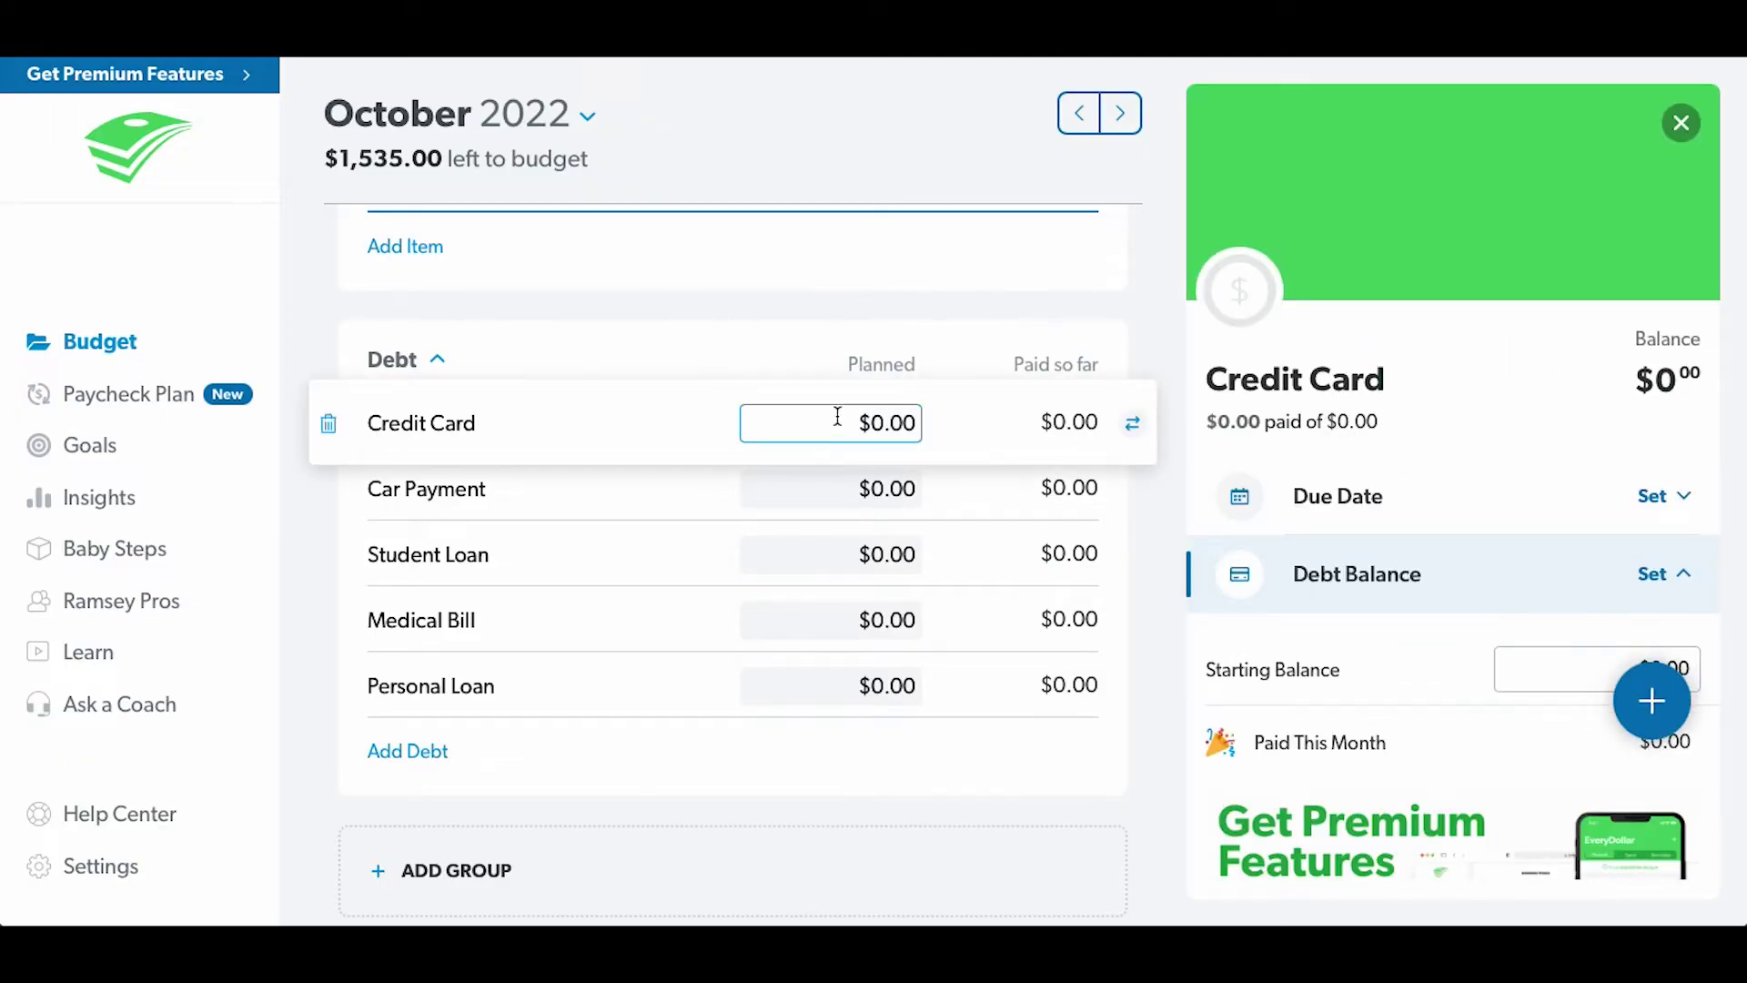
click(689, 427)
scroll(701, 429, down, 1)
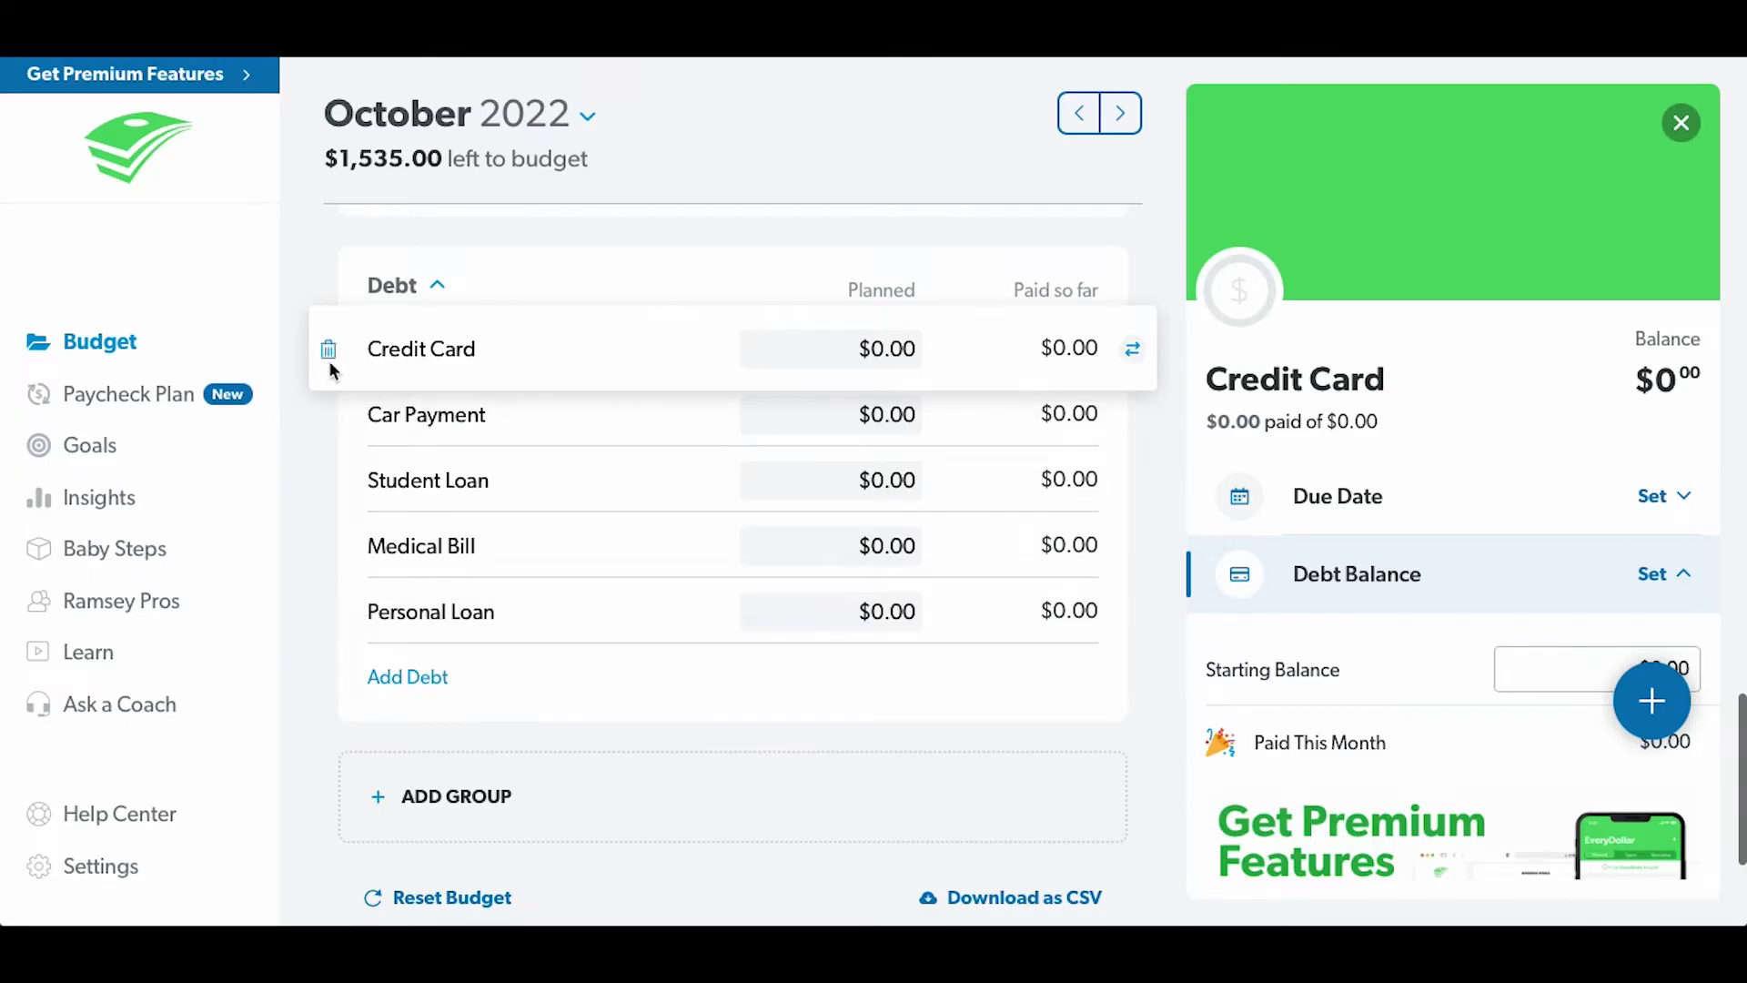
scroll(351, 362, up, 12)
scroll(515, 351, down, 20)
scroll(511, 361, up, 5)
scroll(330, 453, up, 3)
scroll(331, 453, down, 3)
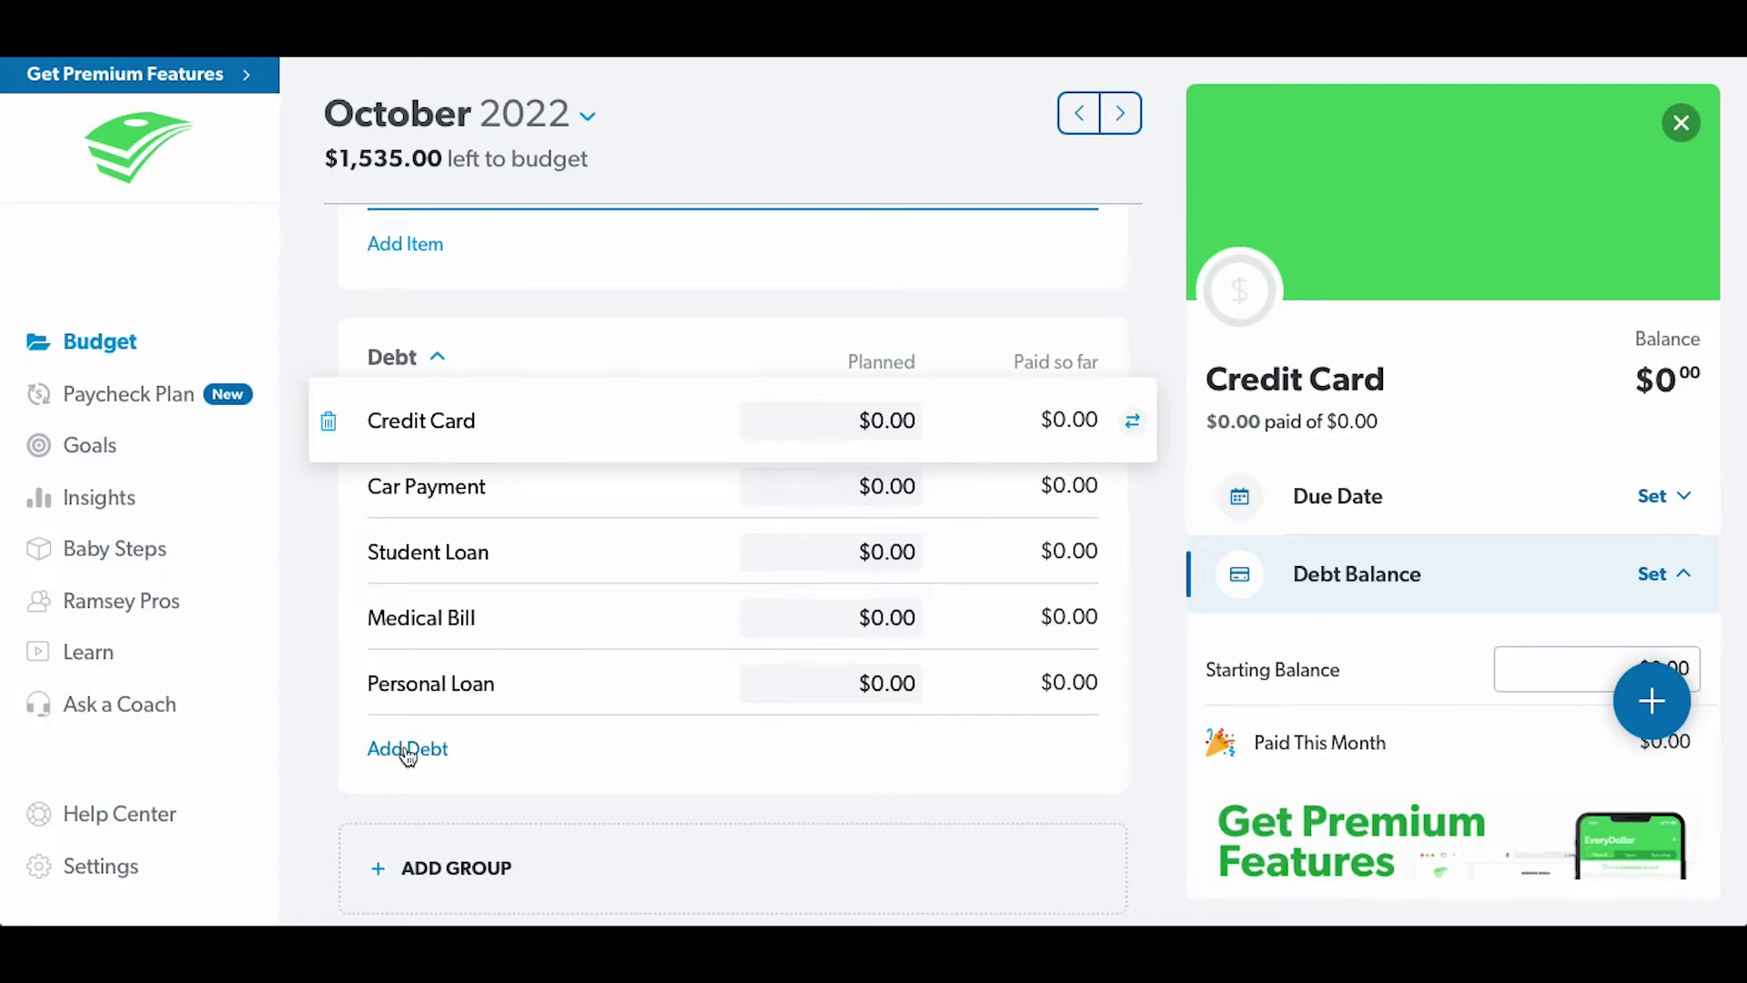
- Rename the Credit Card item in the Debt group to Visa Card
click(612, 418)
click(706, 408)
triple_click(622, 438)
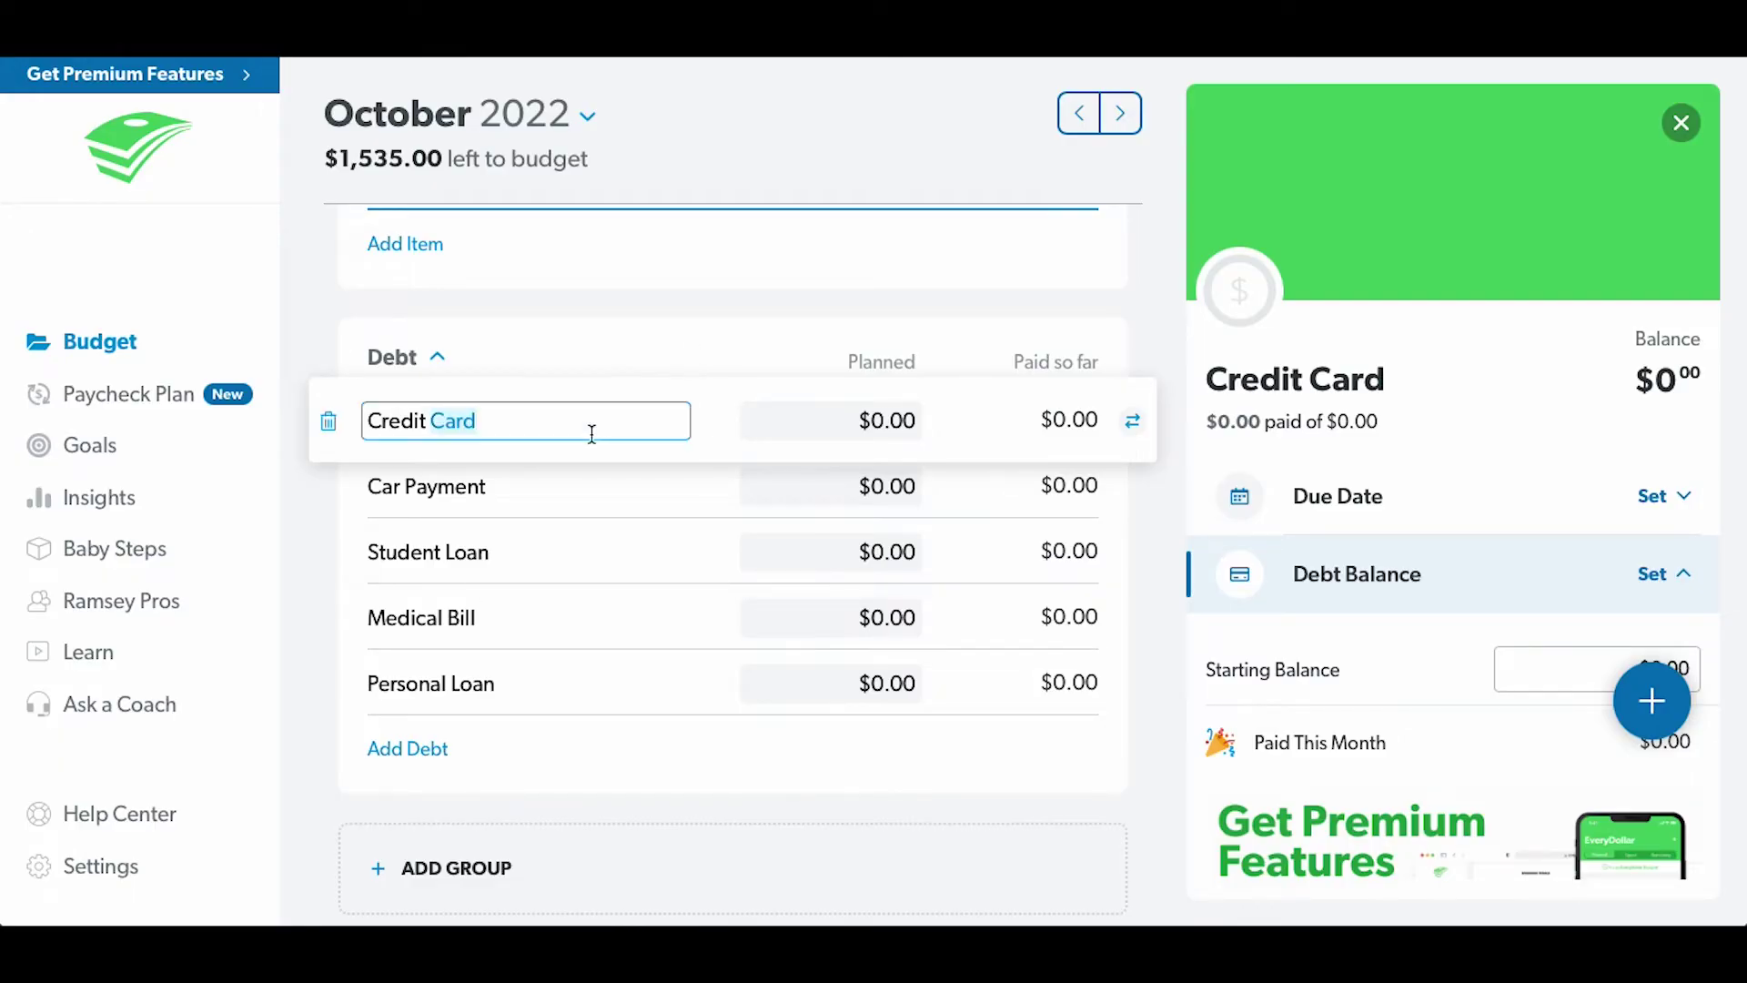
text(Visa)
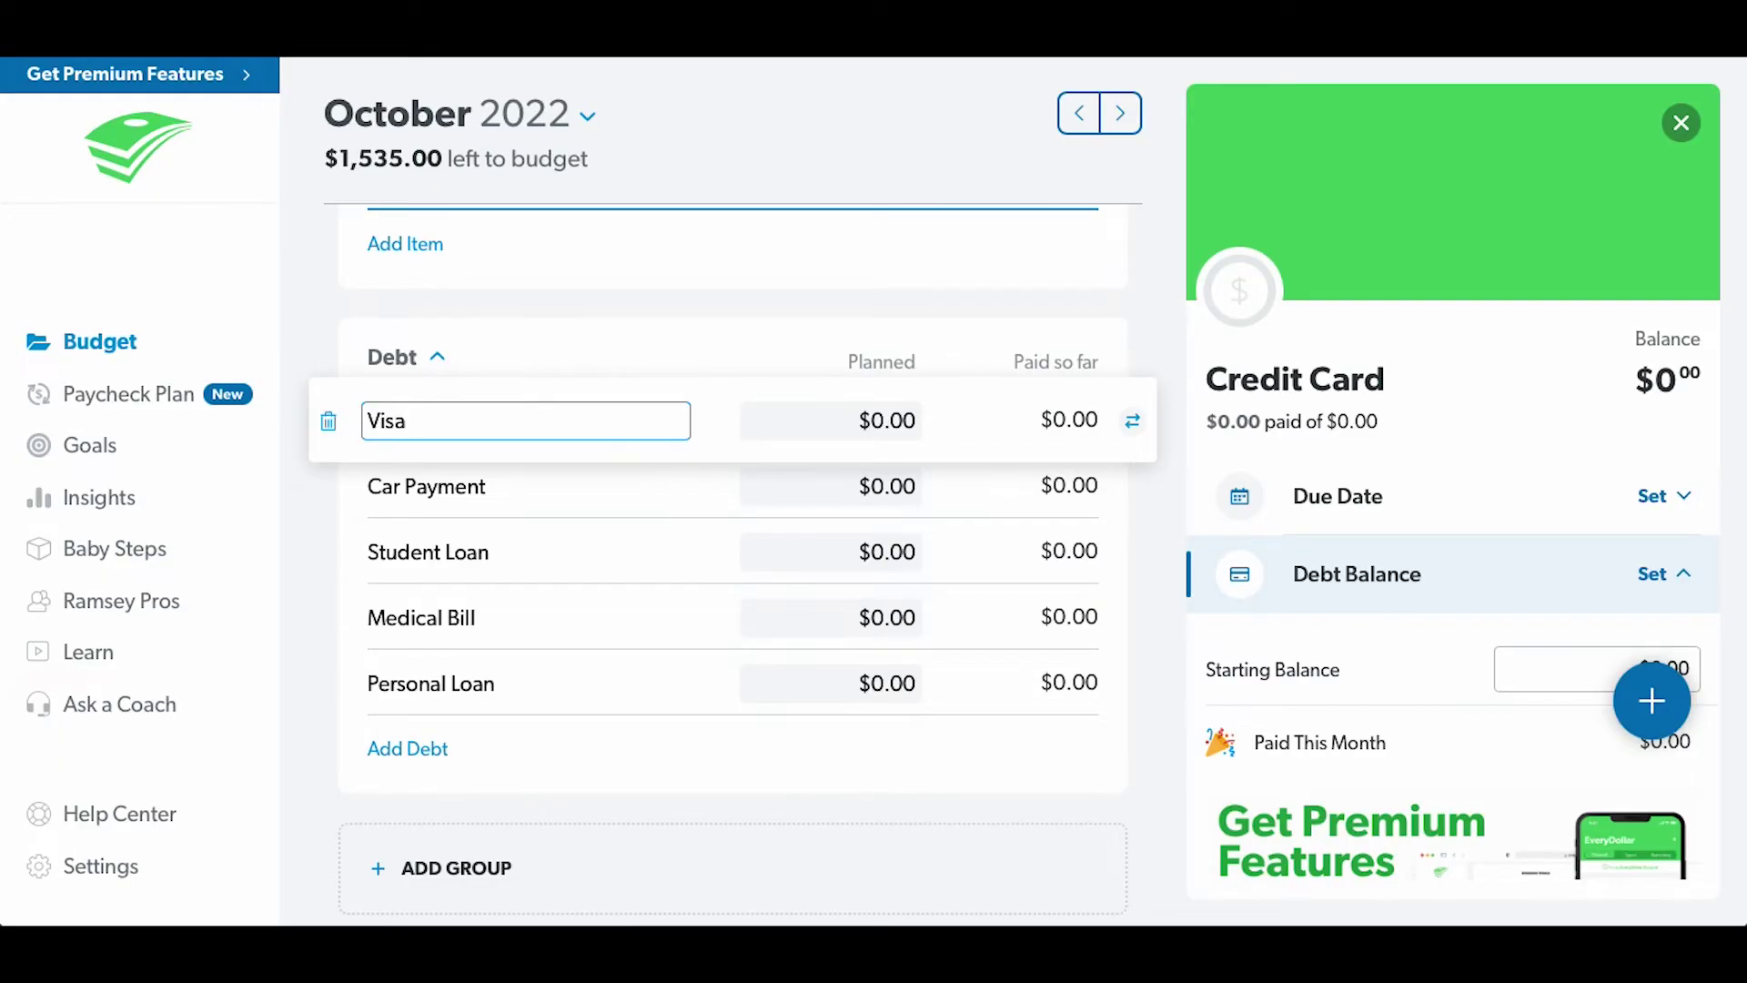
key(Return)
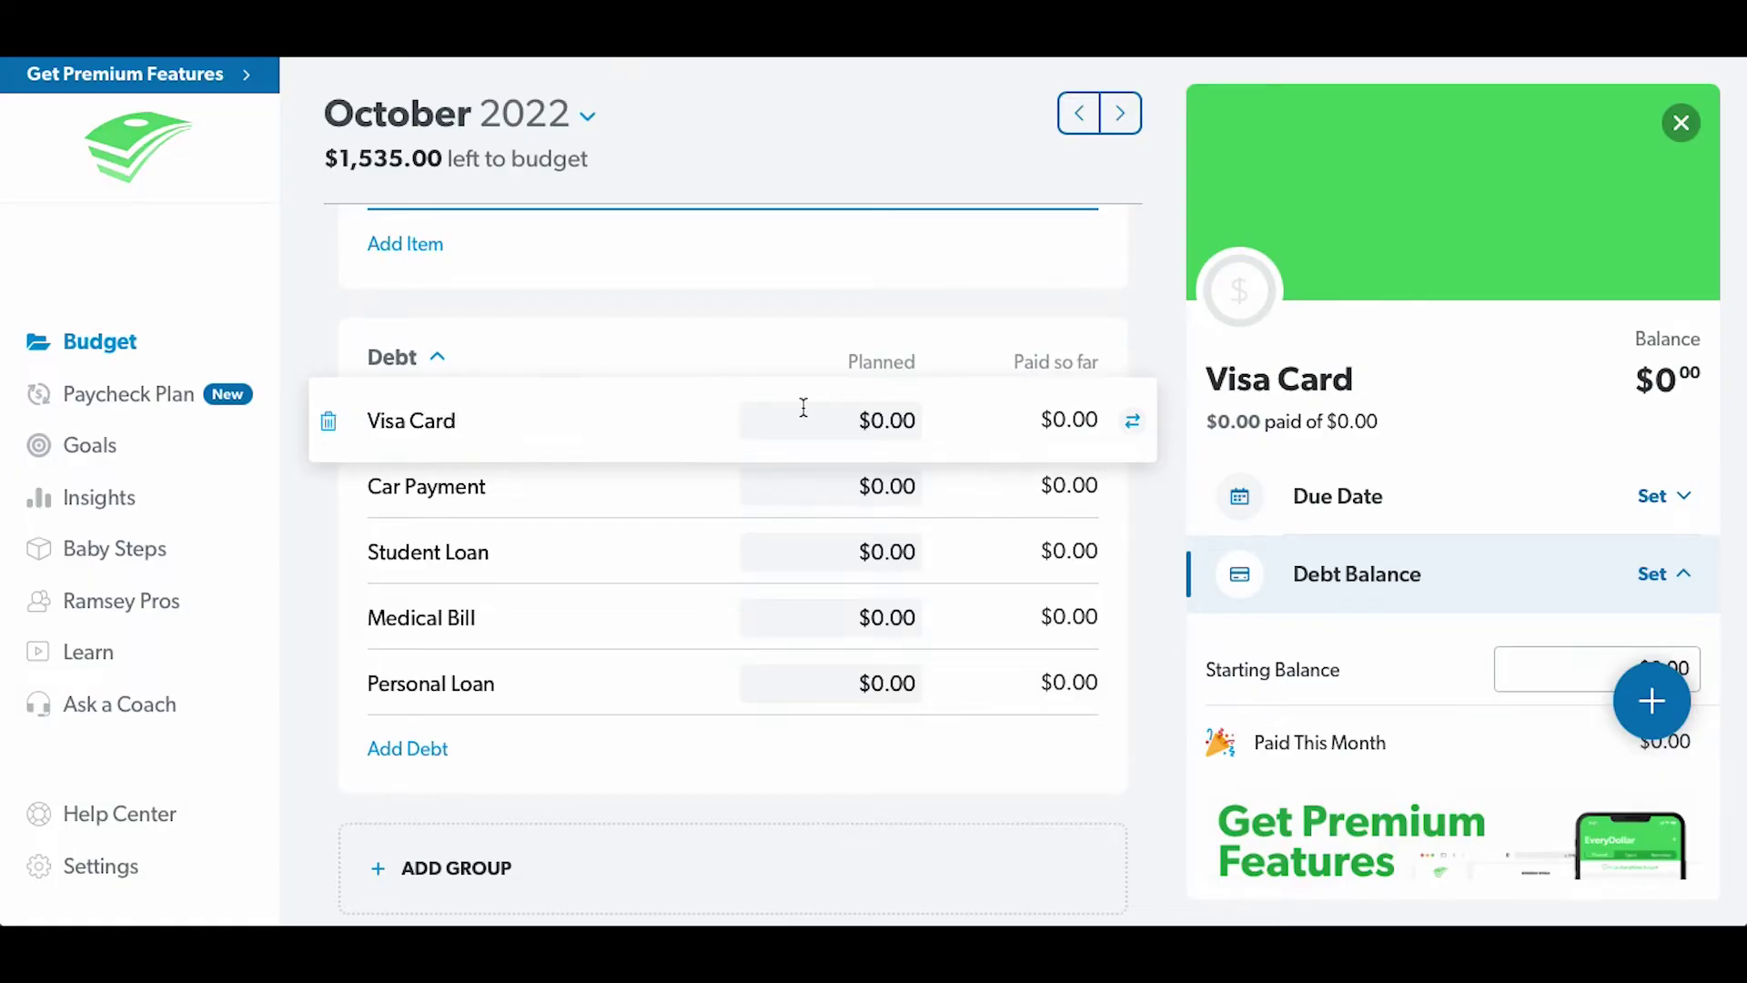
- Set the Visa Card's starting balance to $5,000.00 and its minimum payment to $50.00
scroll(1456, 482, down, 3)
click(1588, 440)
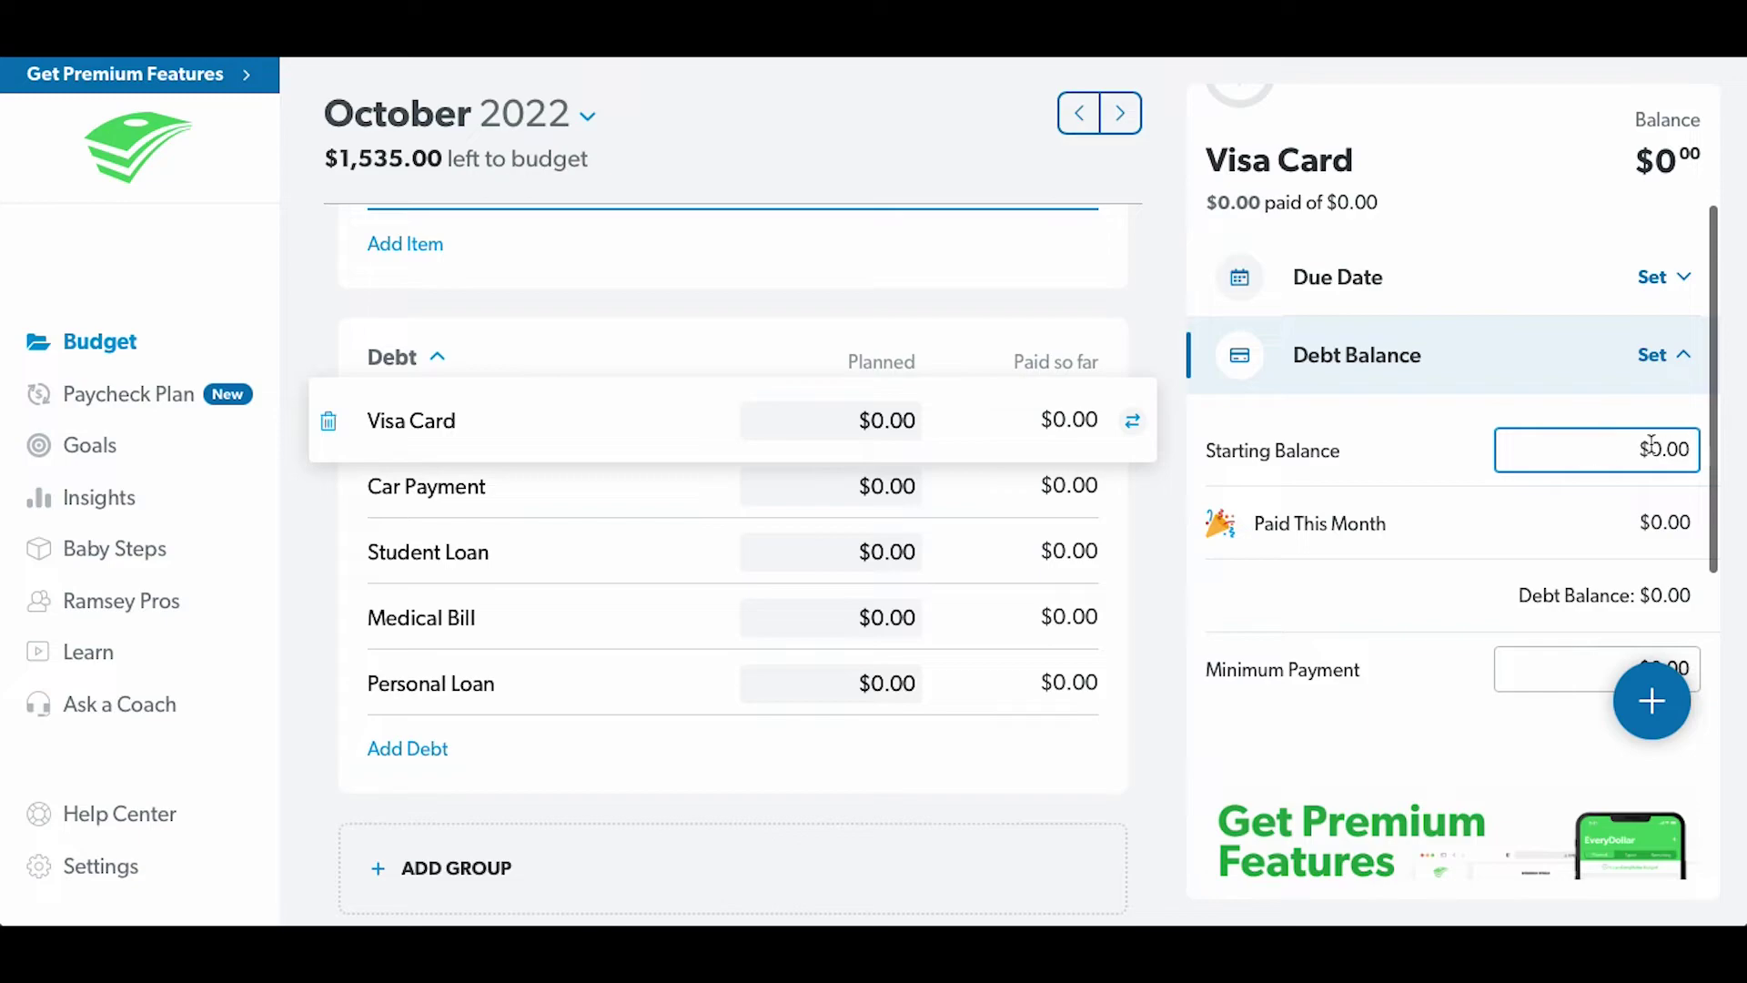
text(500)
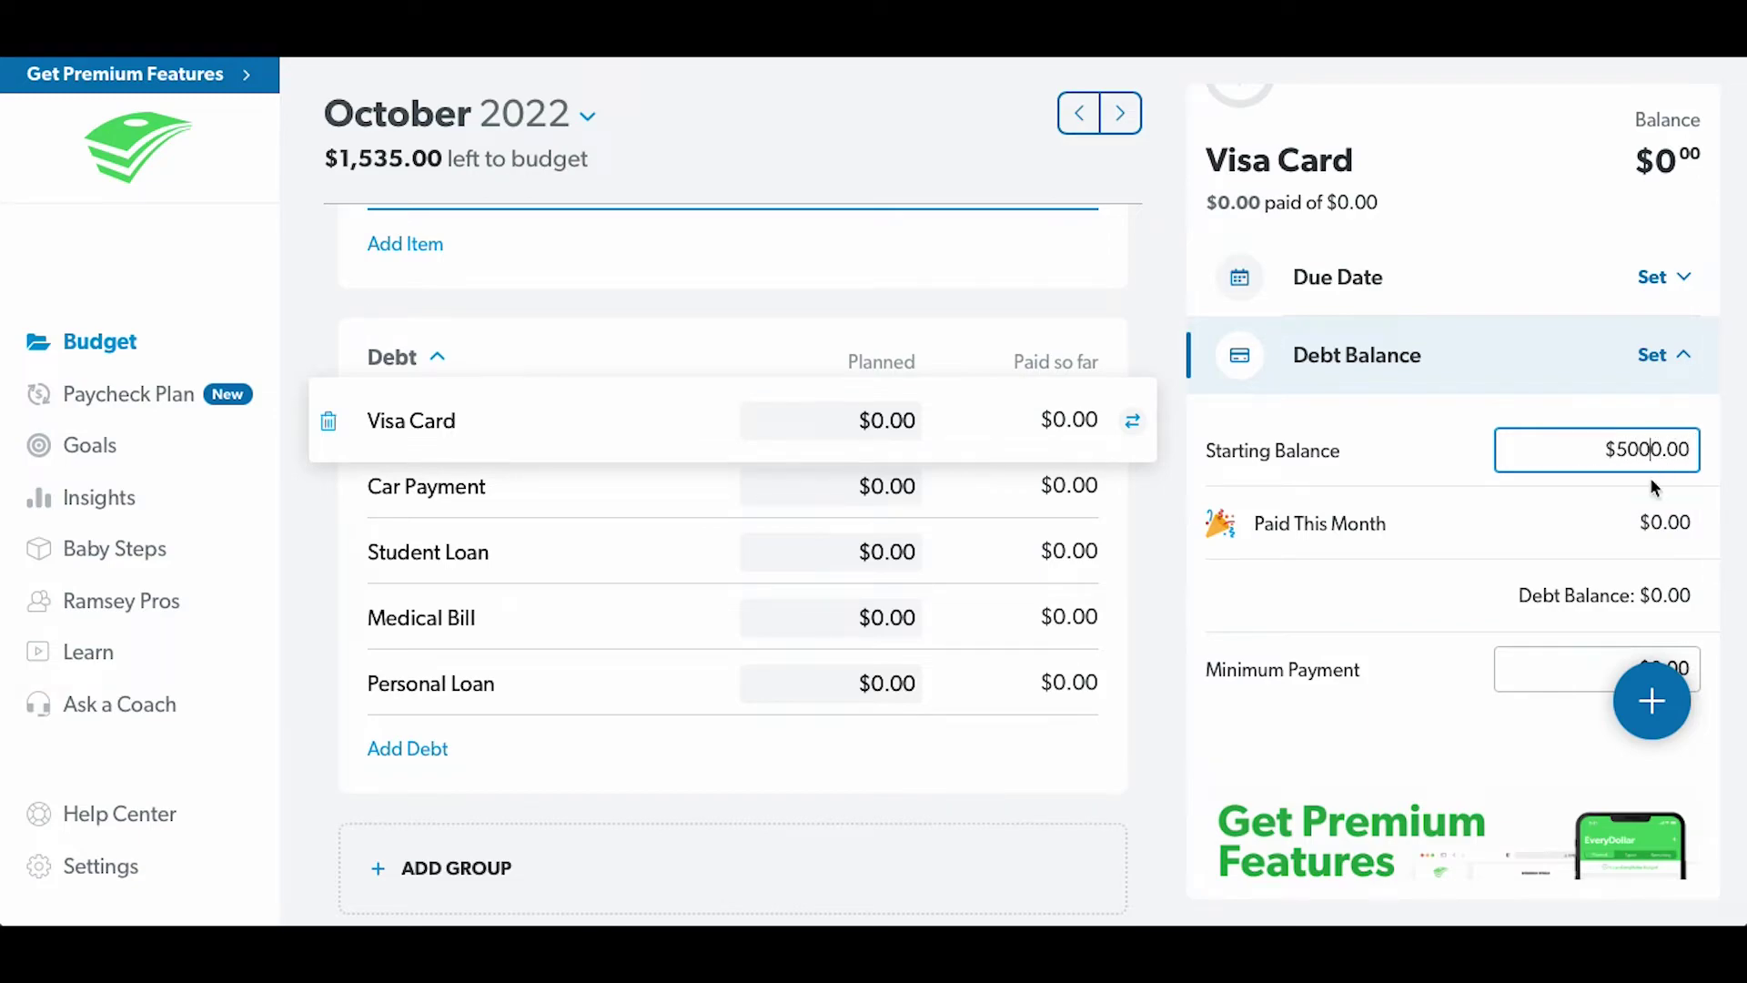
scroll(1587, 615, down, 1)
click(1570, 599)
drag(1664, 604, 1645, 610)
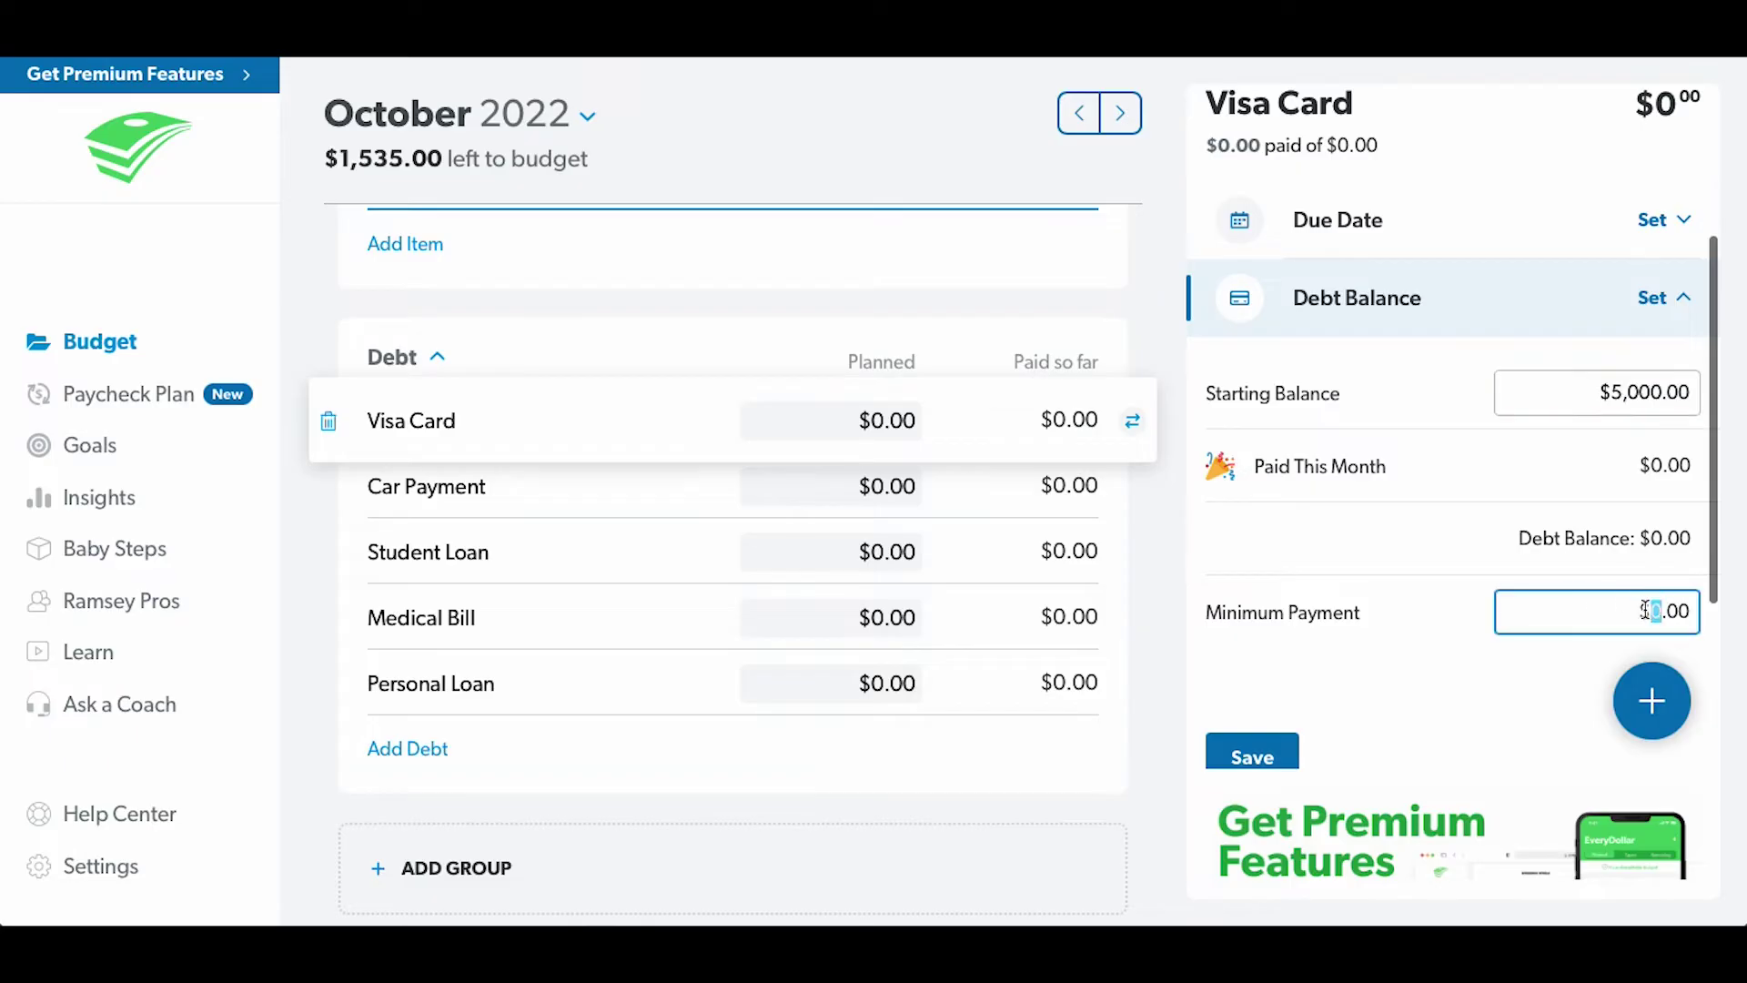
text(50)
scroll(1384, 663, down, 2)
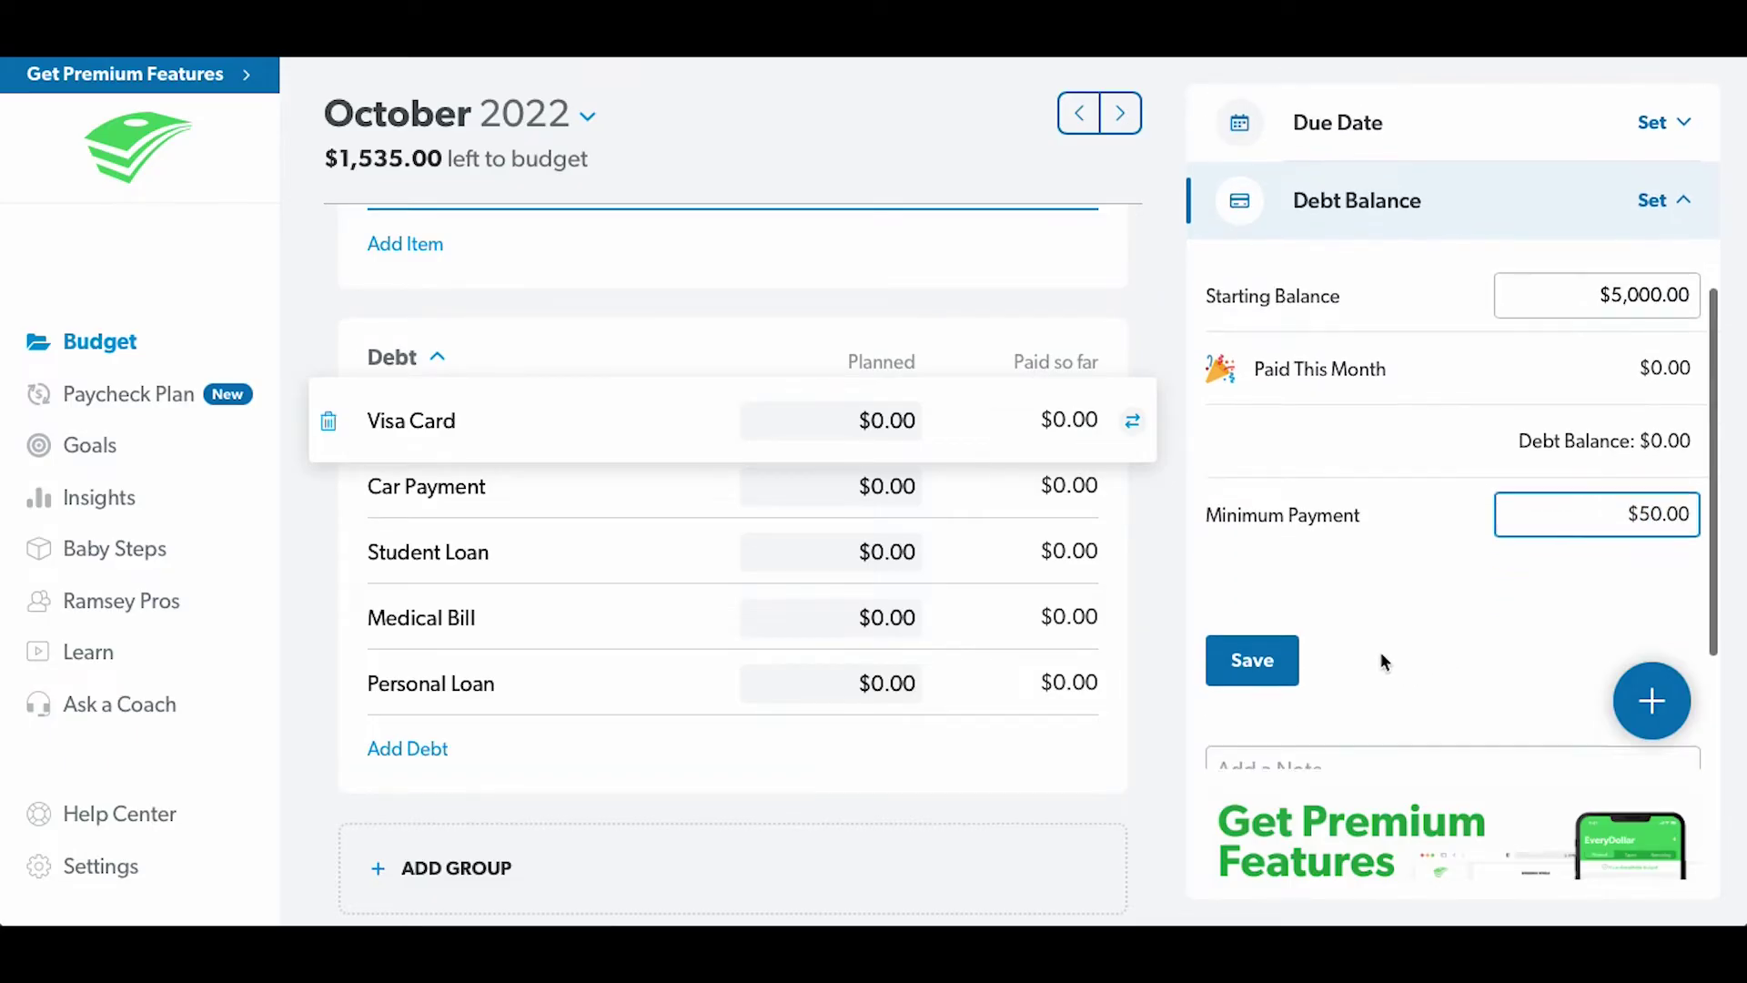
click(1295, 628)
- Add the note "15% interest. No interest until 5/2024" to the Visa Card, and save the note and the debt balance
click(1265, 712)
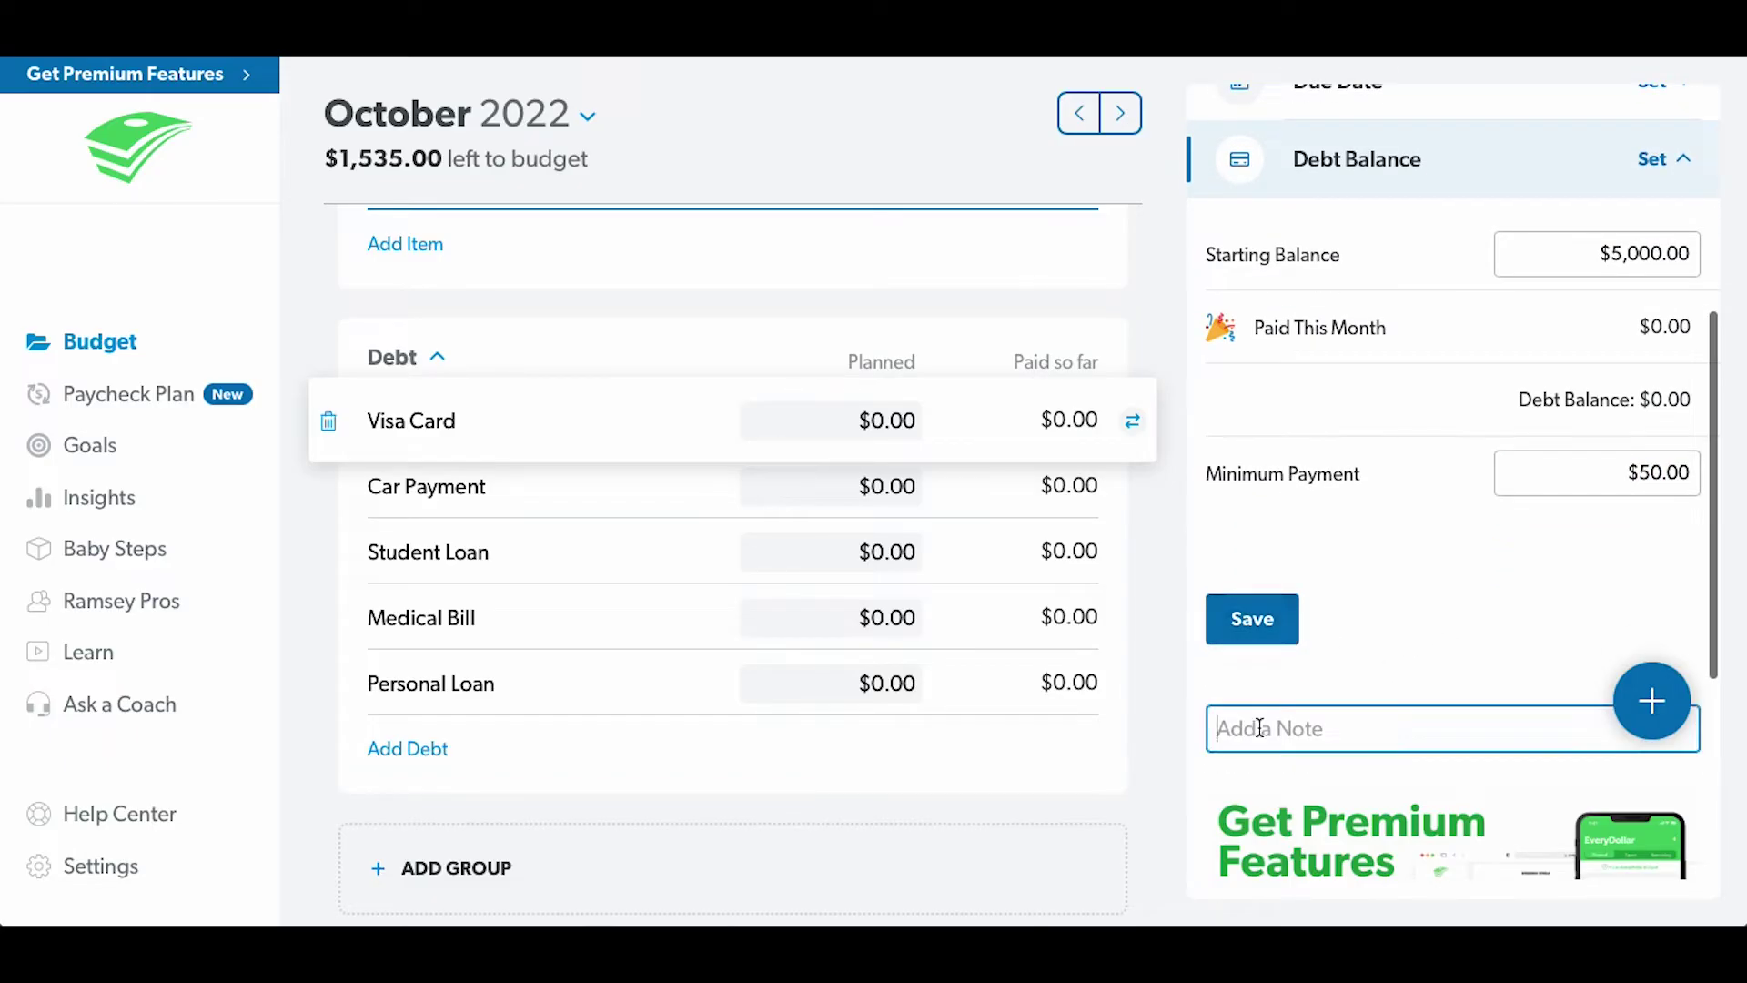
scroll(1276, 703, down, 1)
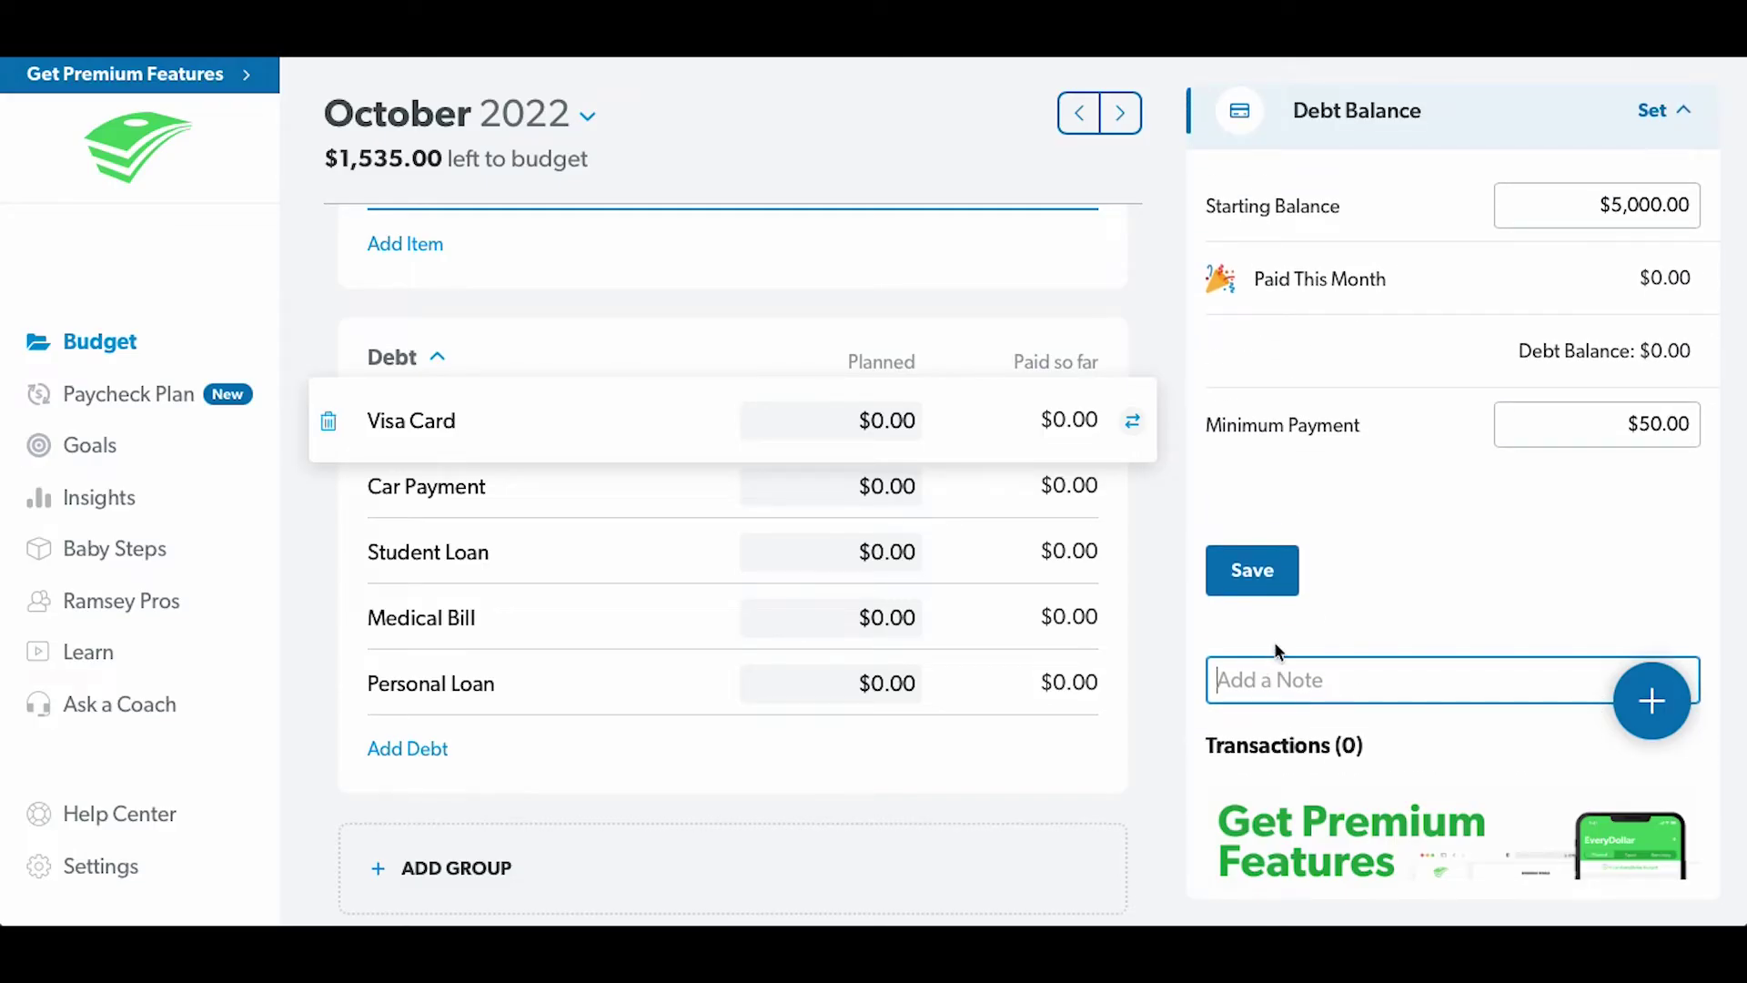
text(15% interest)
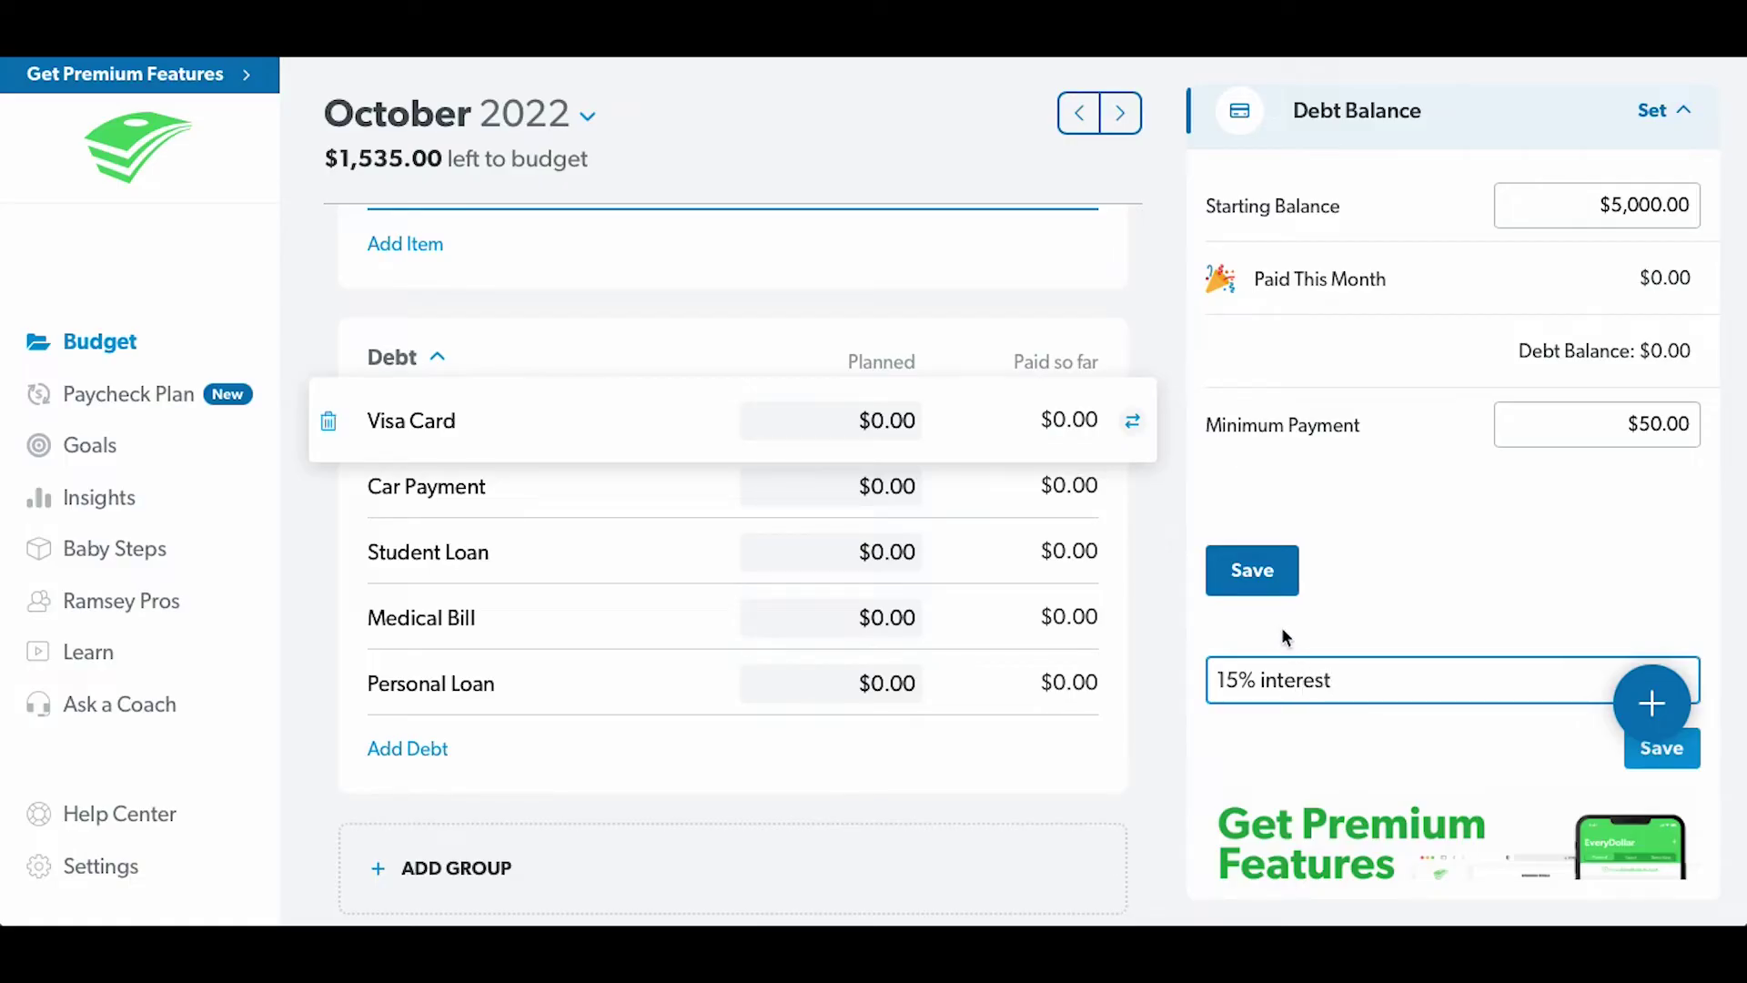
text(. No interest 12 mont)
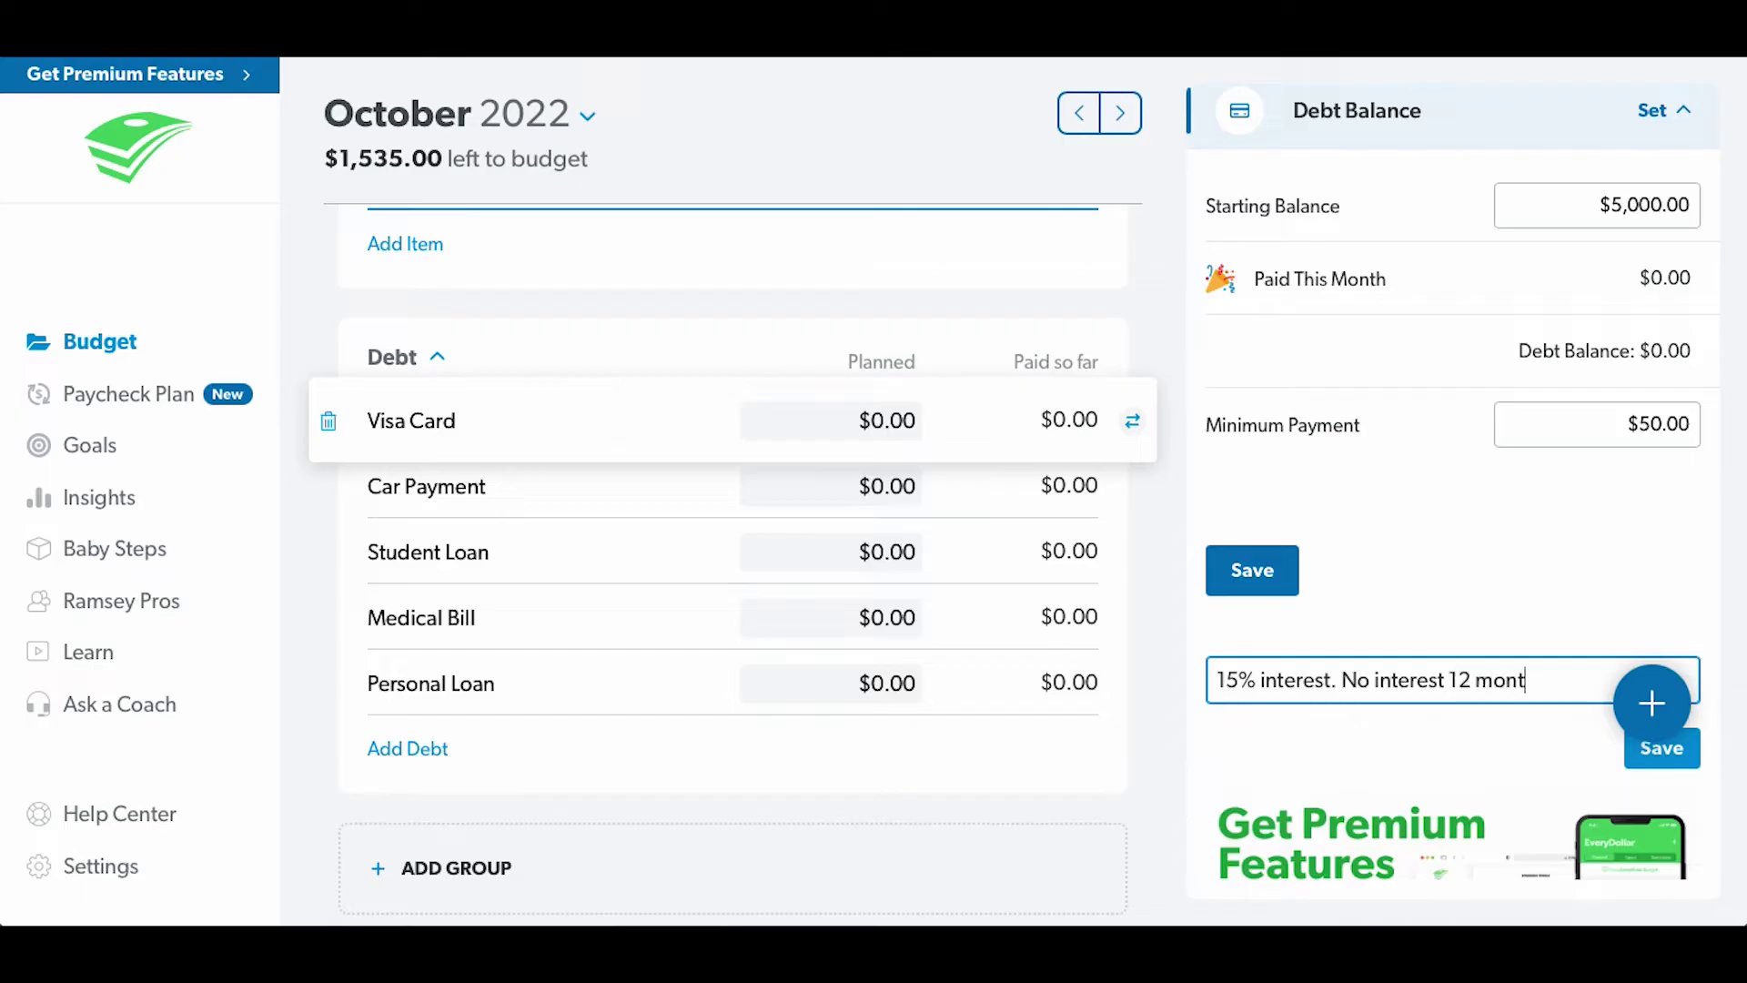
key(BackSpace)
key(BackSpace)
key(BackSpace)
key(BackSpace)
key(BackSpace)
key(BackSpace)
key(BackSpace)
text(until 5/2024)
click(1643, 748)
click(1250, 582)
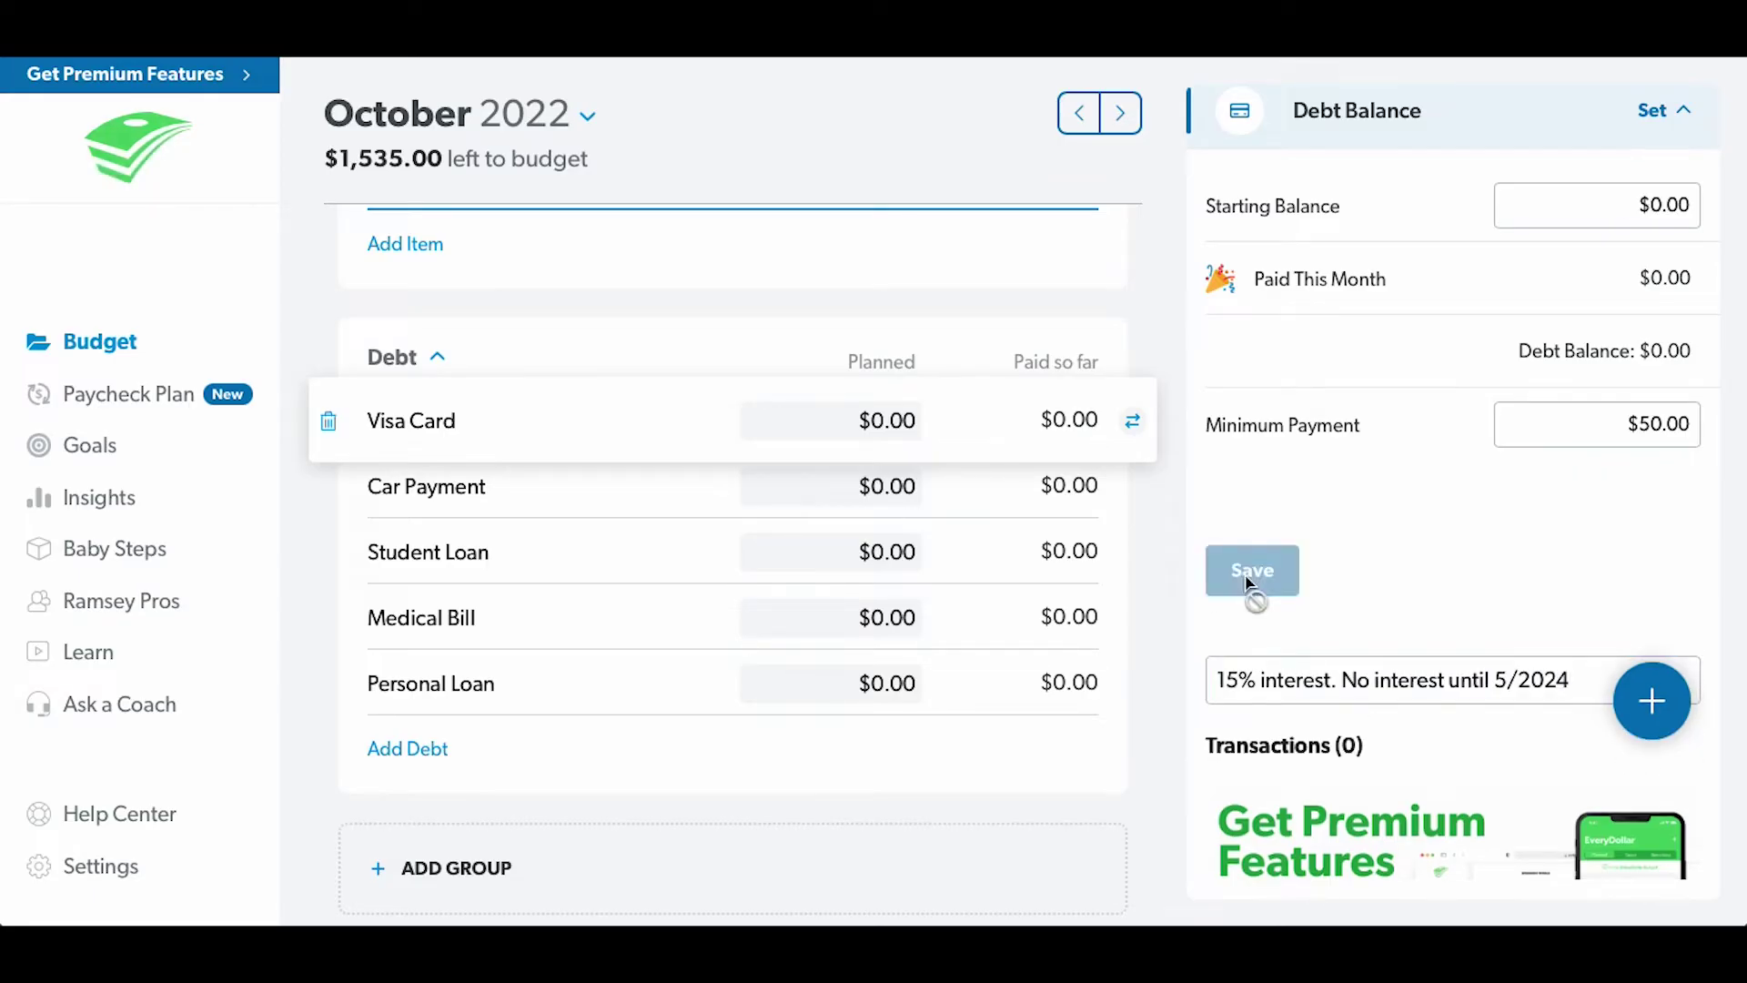
- Set the Visa Card's planned amount in the Debt group to $50.00
click(889, 300)
click(883, 422)
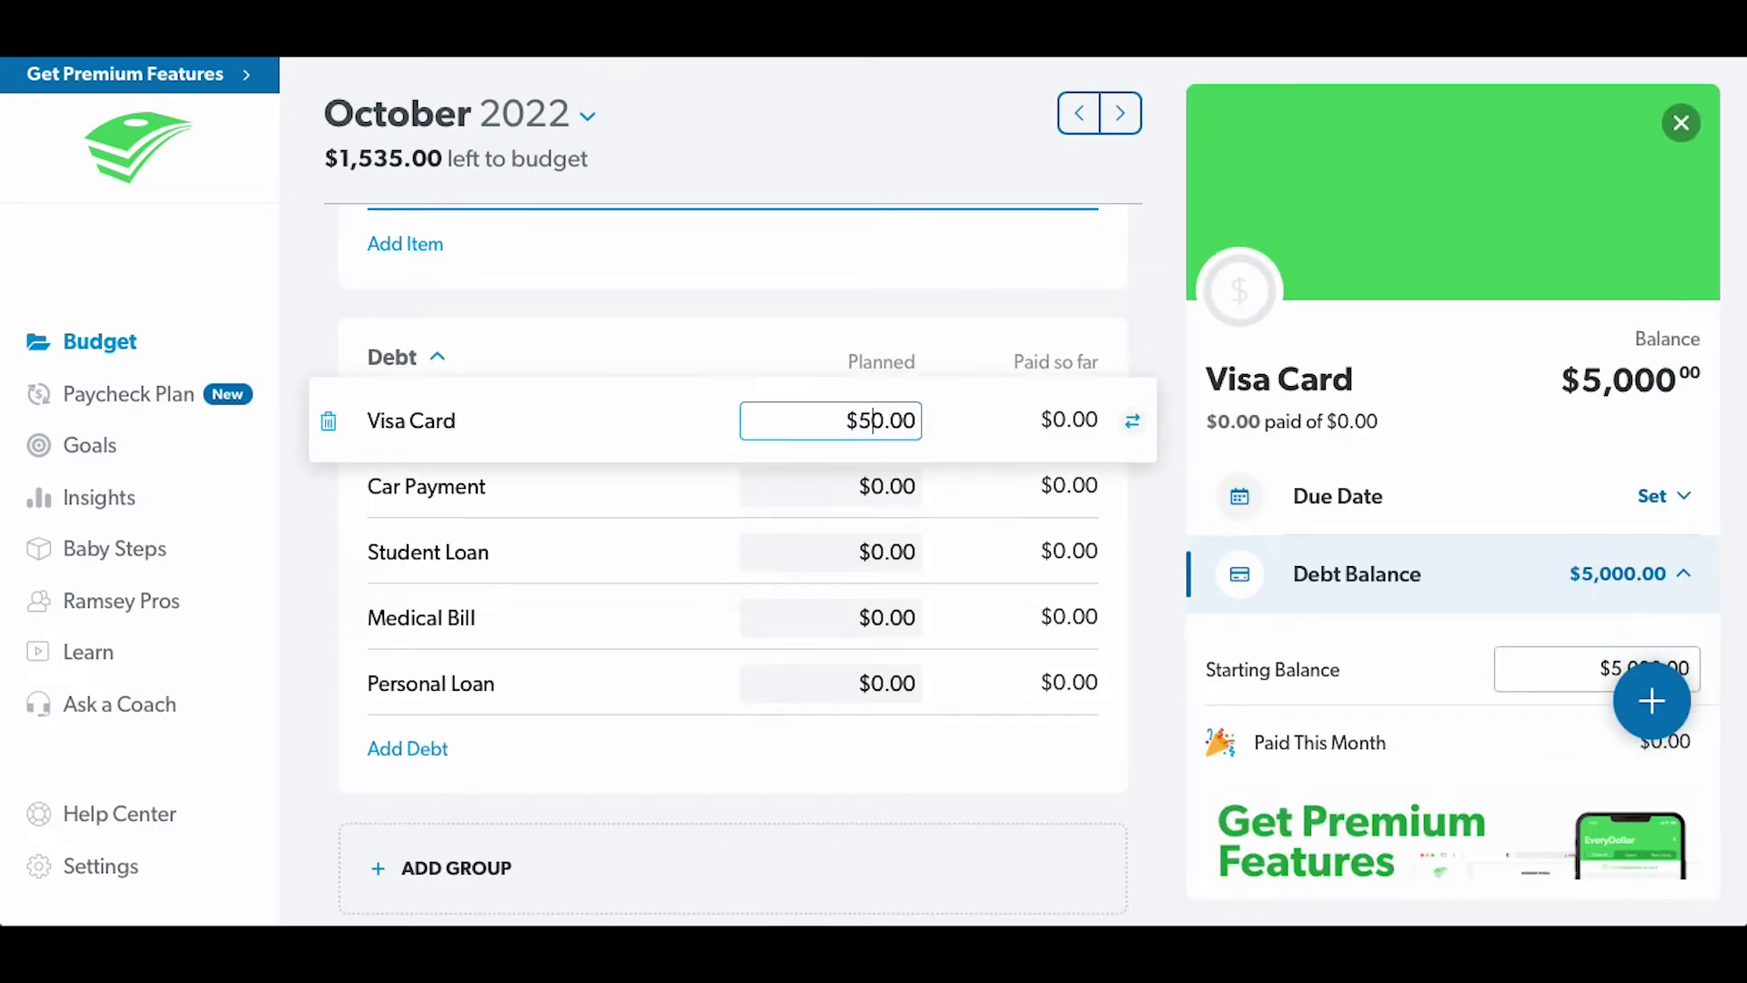
click(745, 301)
- Set the Car Payment's planned amount in the Debt group to $300.00
click(593, 487)
click(888, 486)
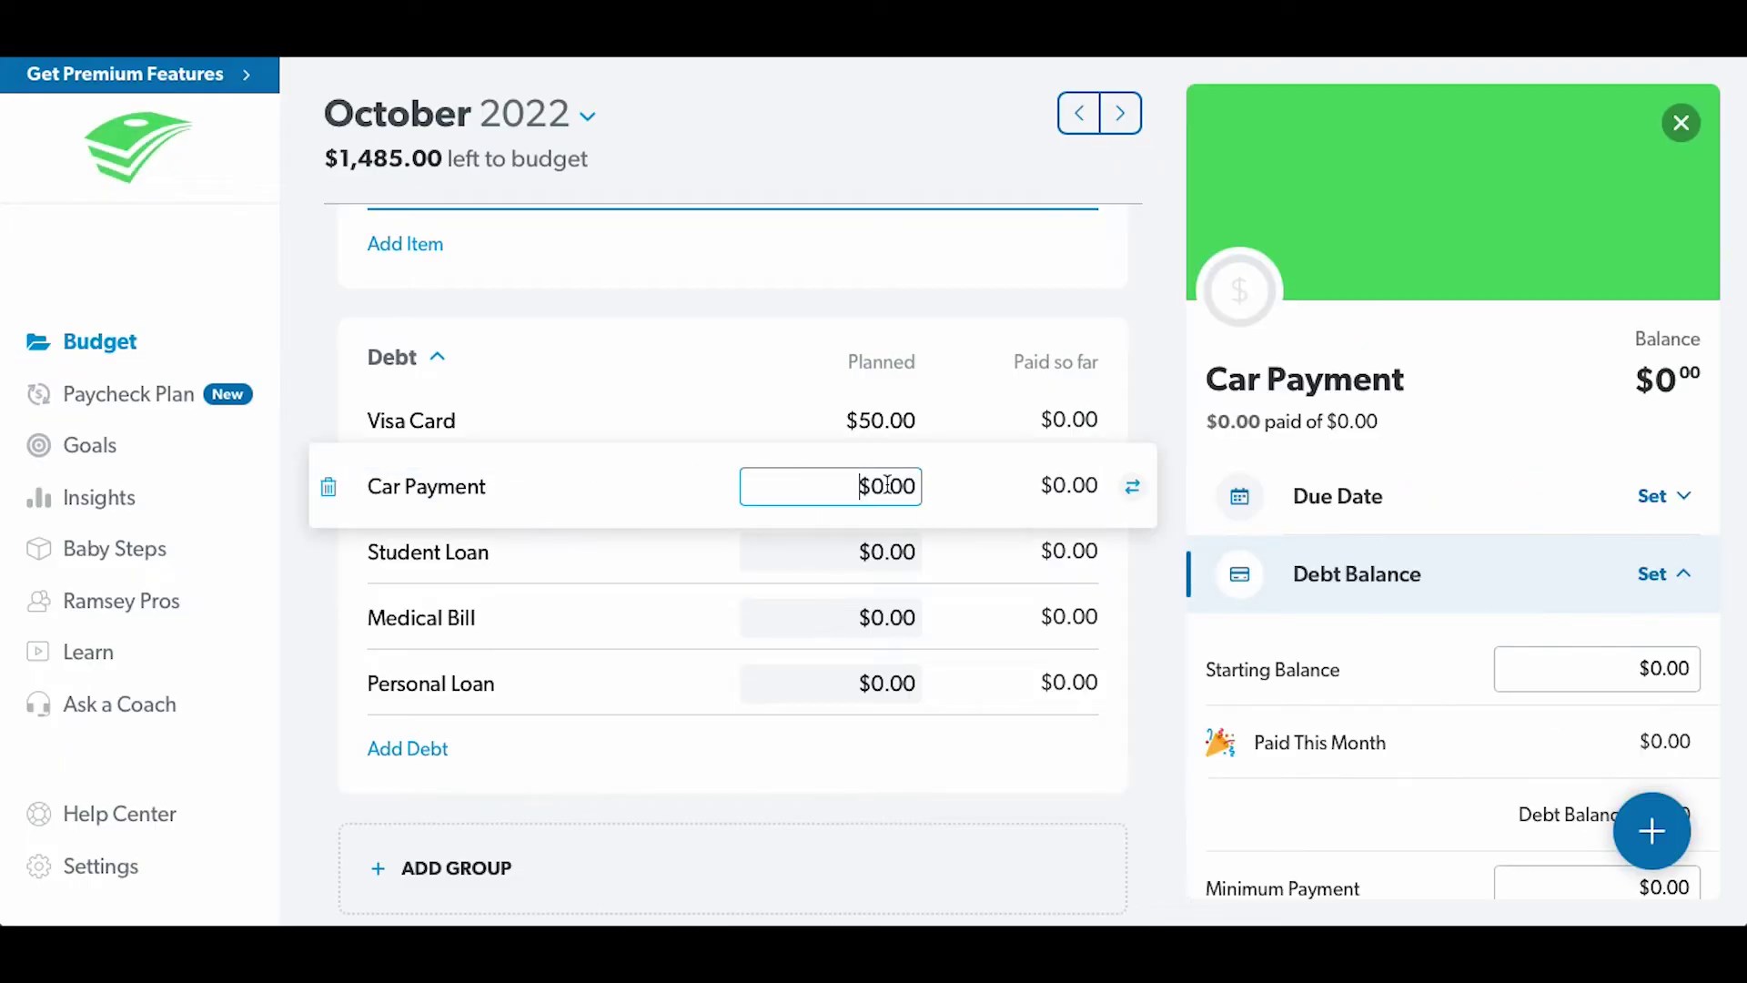
scroll(1541, 659, down, 1)
click(1596, 592)
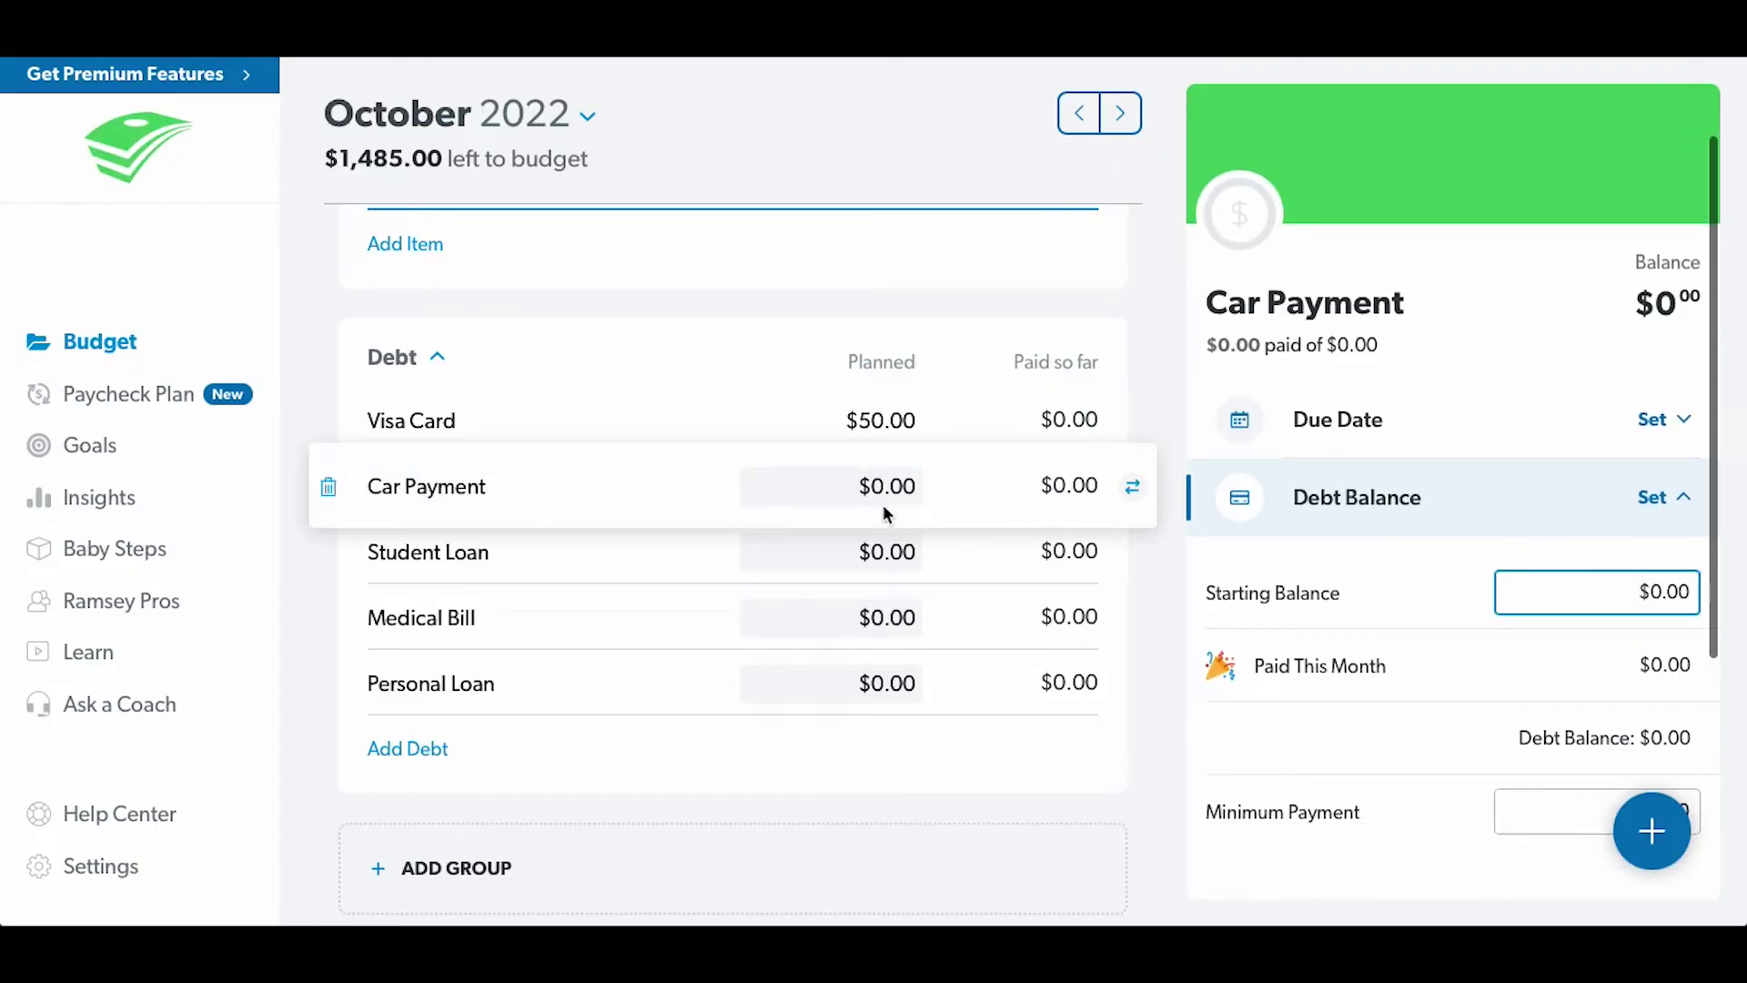
click(862, 487)
text(30)
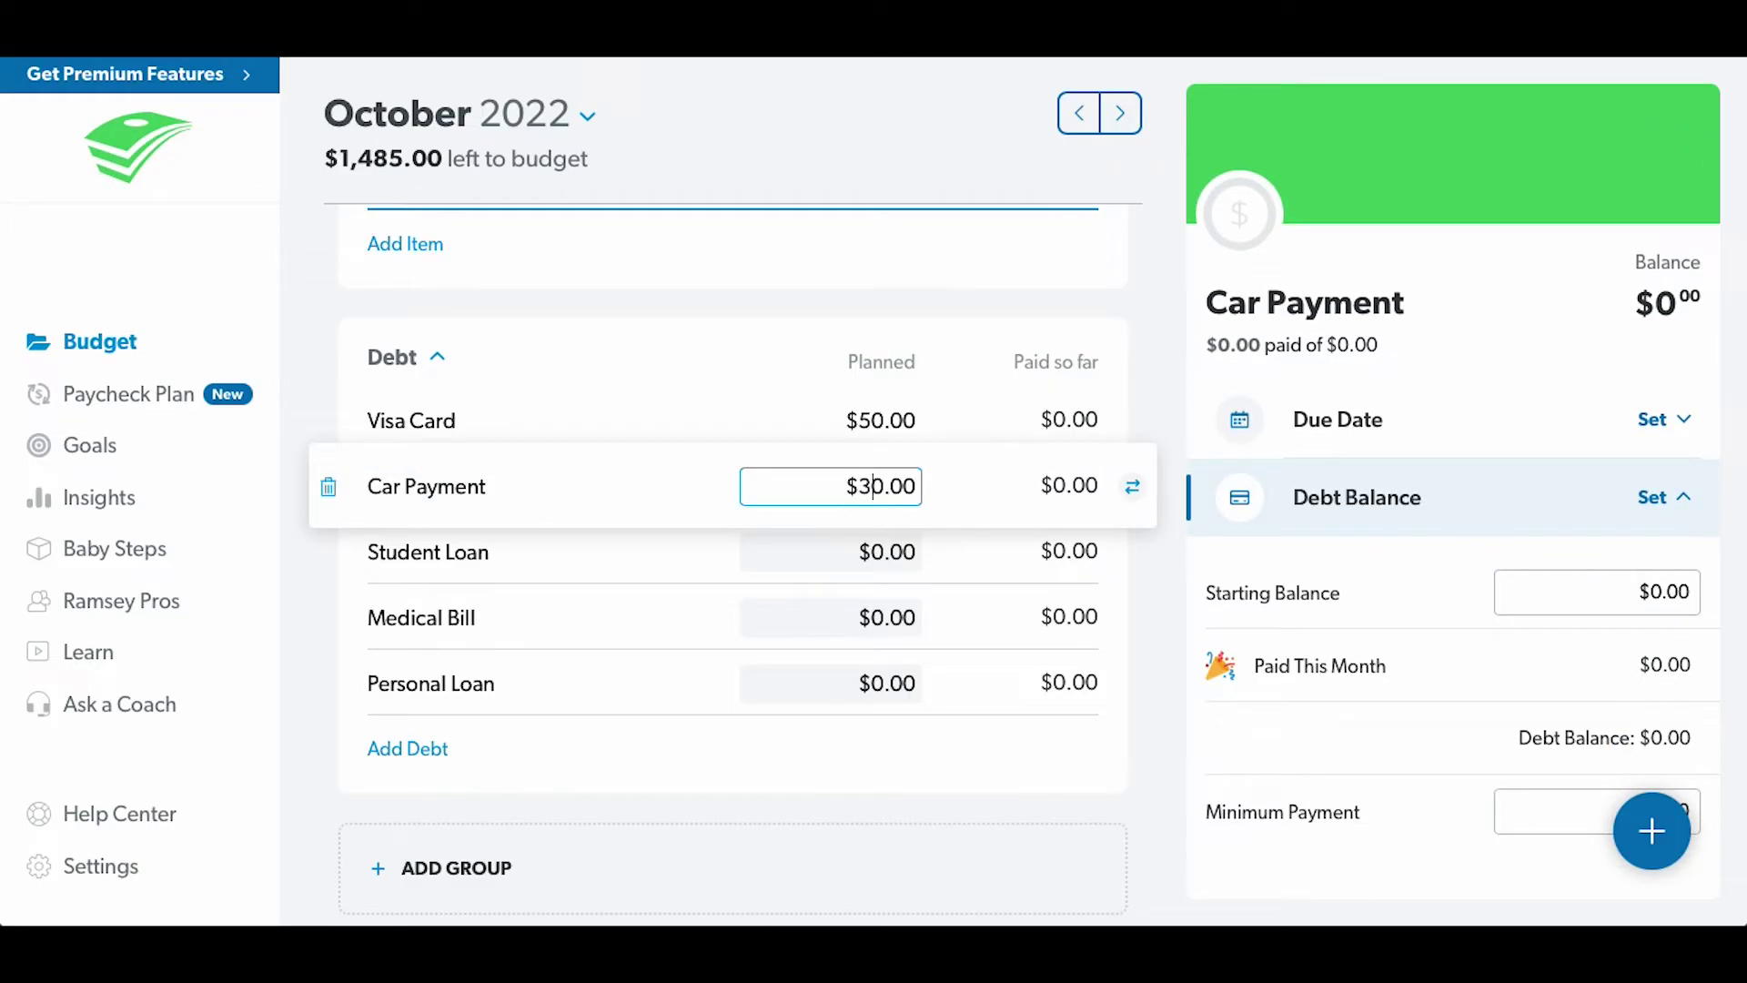
key(Return)
- Set the planned amounts in the Debt group to $250.00 for Student Loan and $100.00 for Medical Bill
click(880, 541)
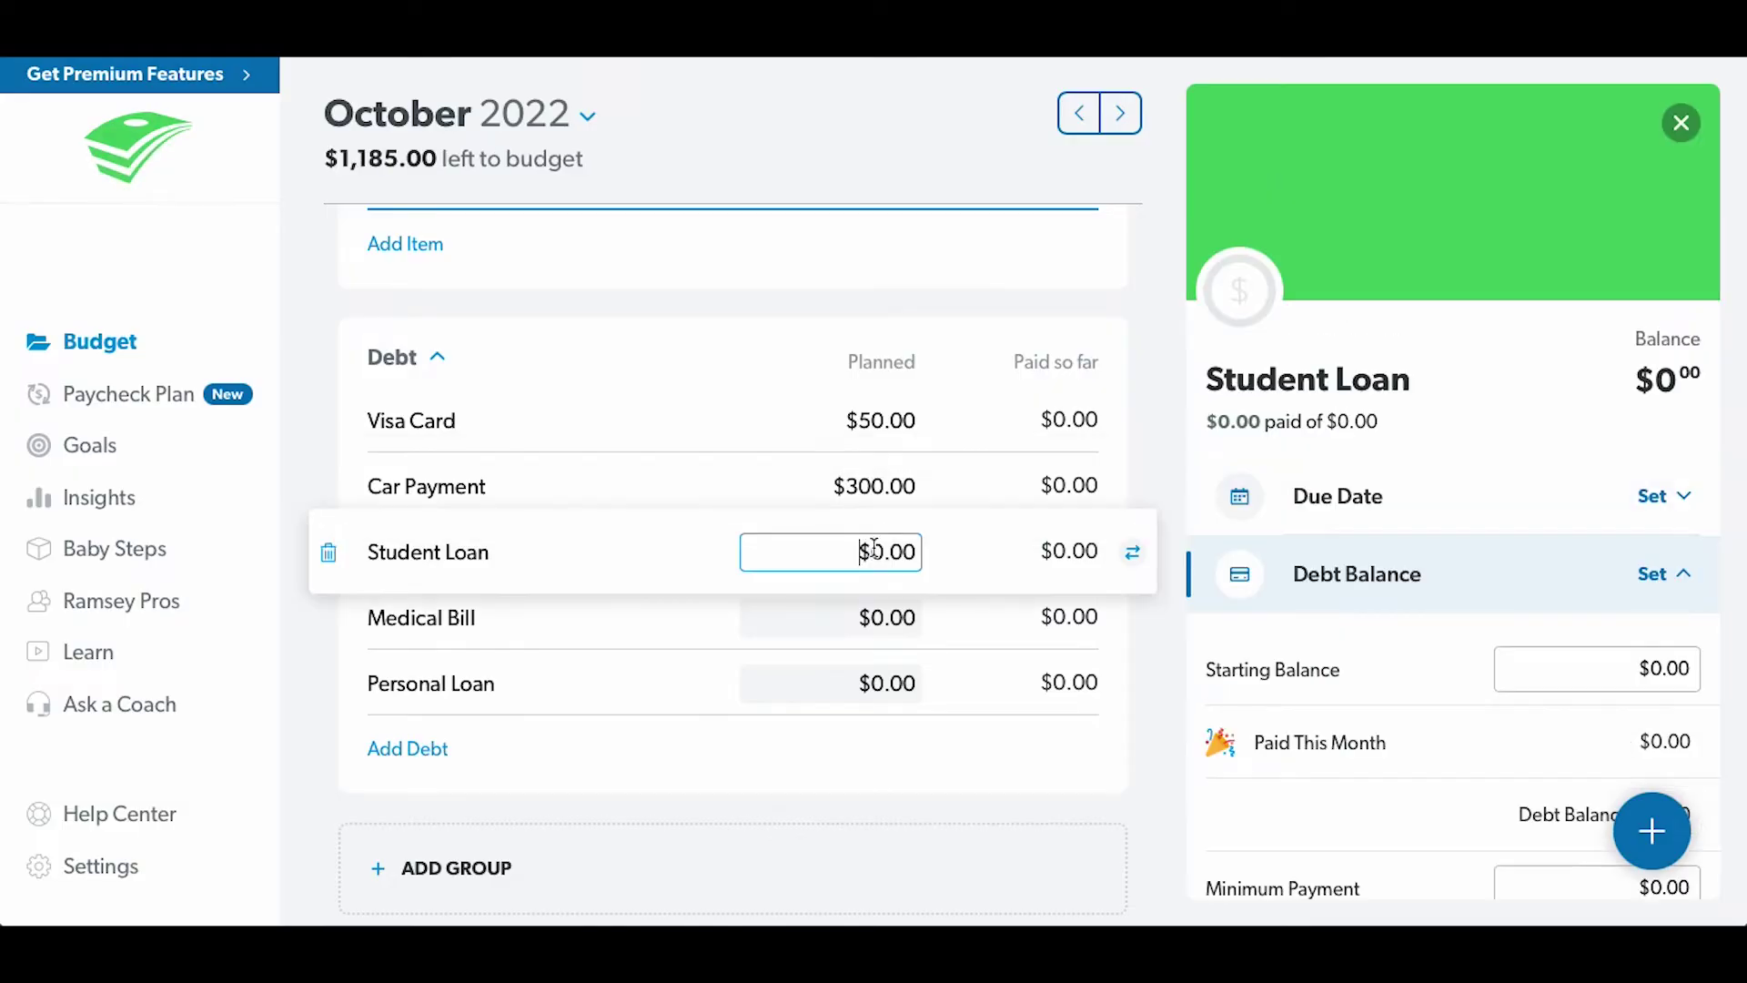
text(25)
key(Return)
click(874, 617)
text(10)
key(Return)
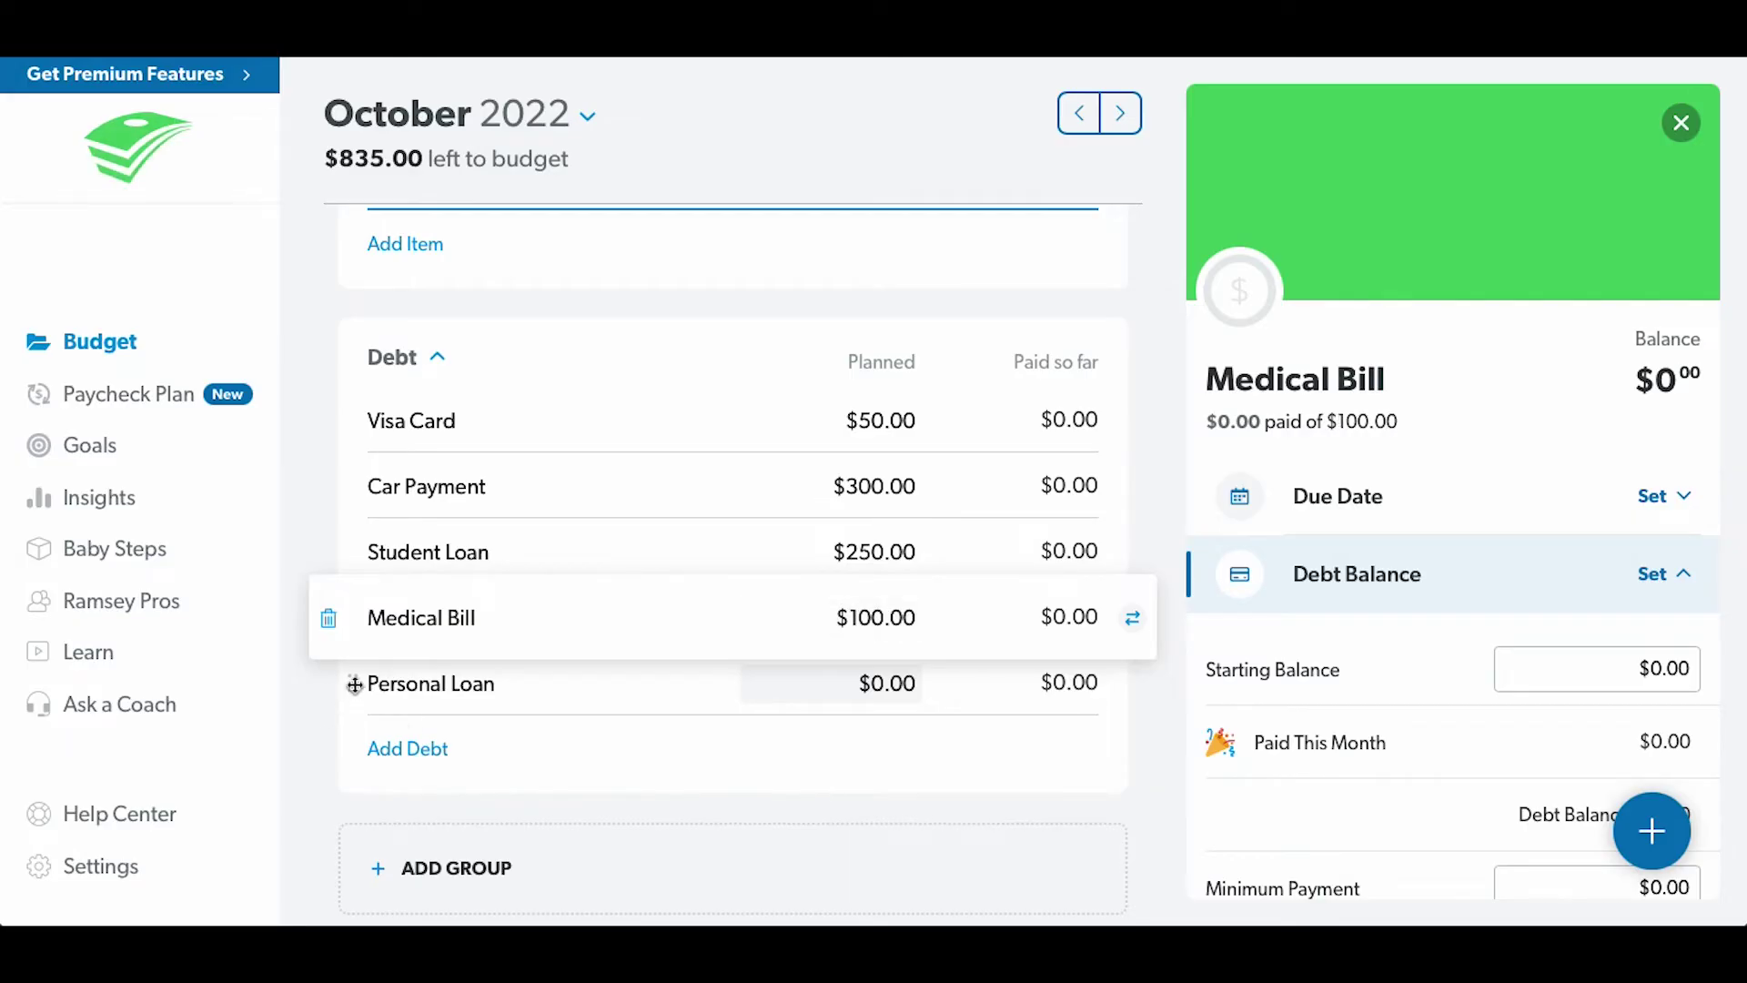
- Delete the Personal Loan item from the Debt group and confirm the deletion
click(355, 685)
click(329, 684)
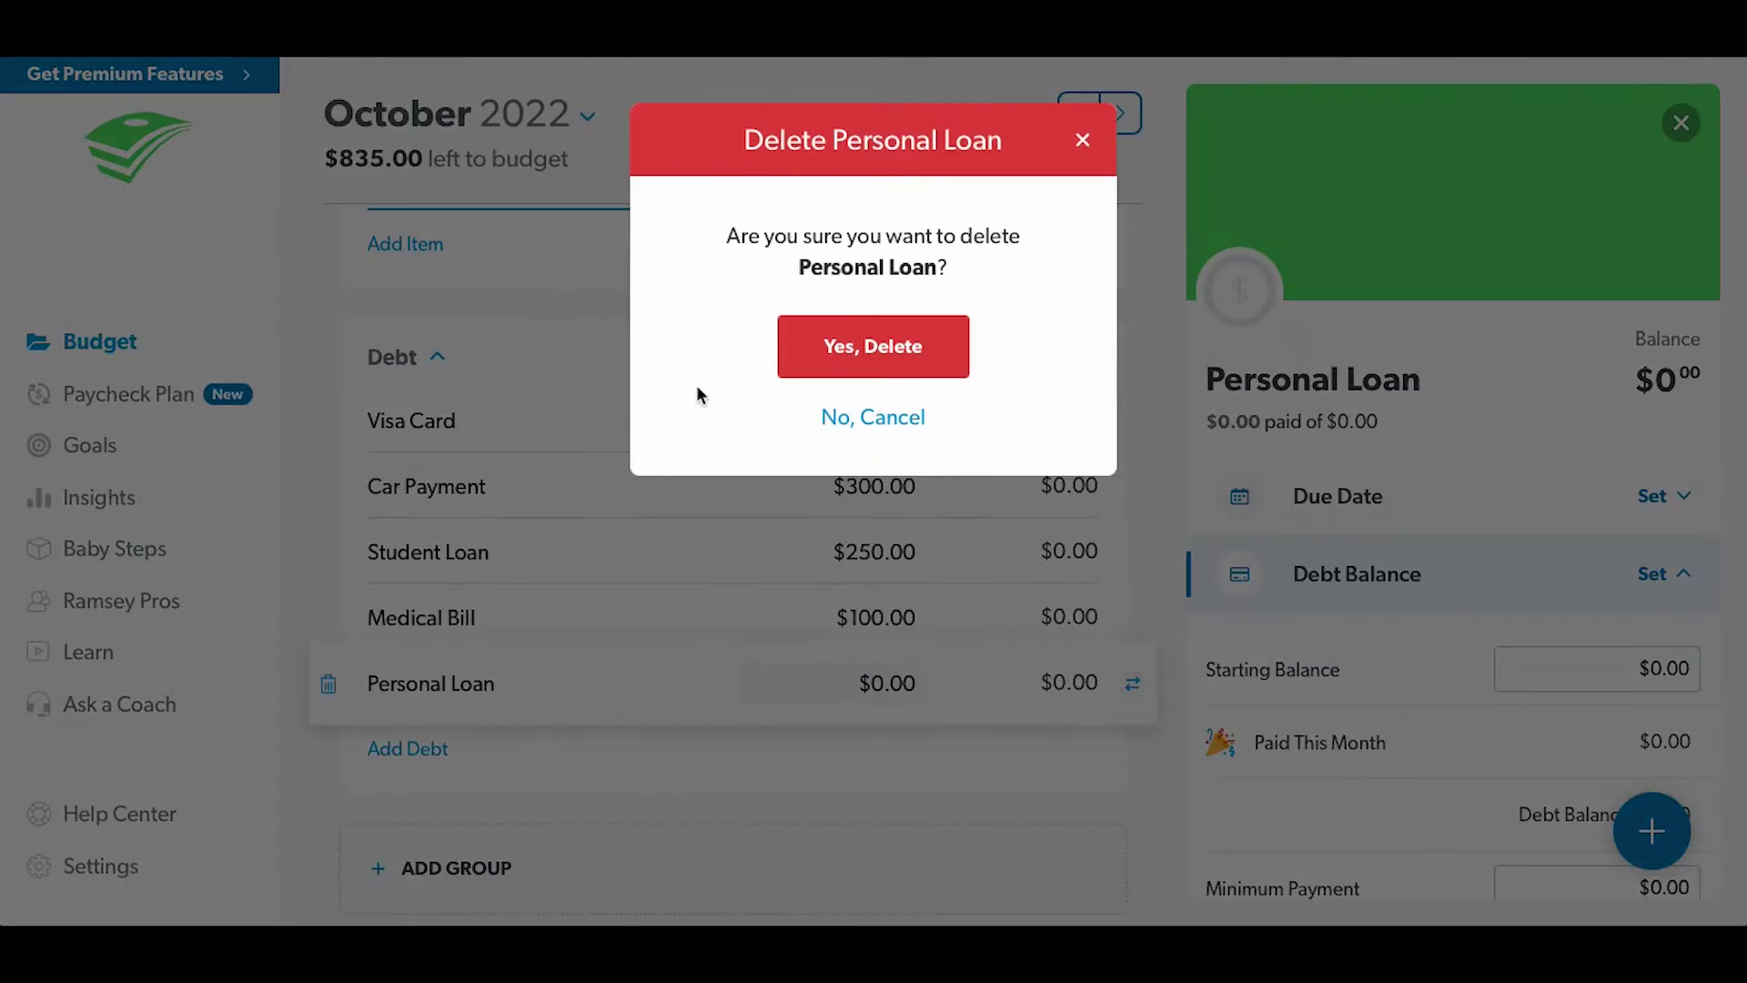
click(836, 350)
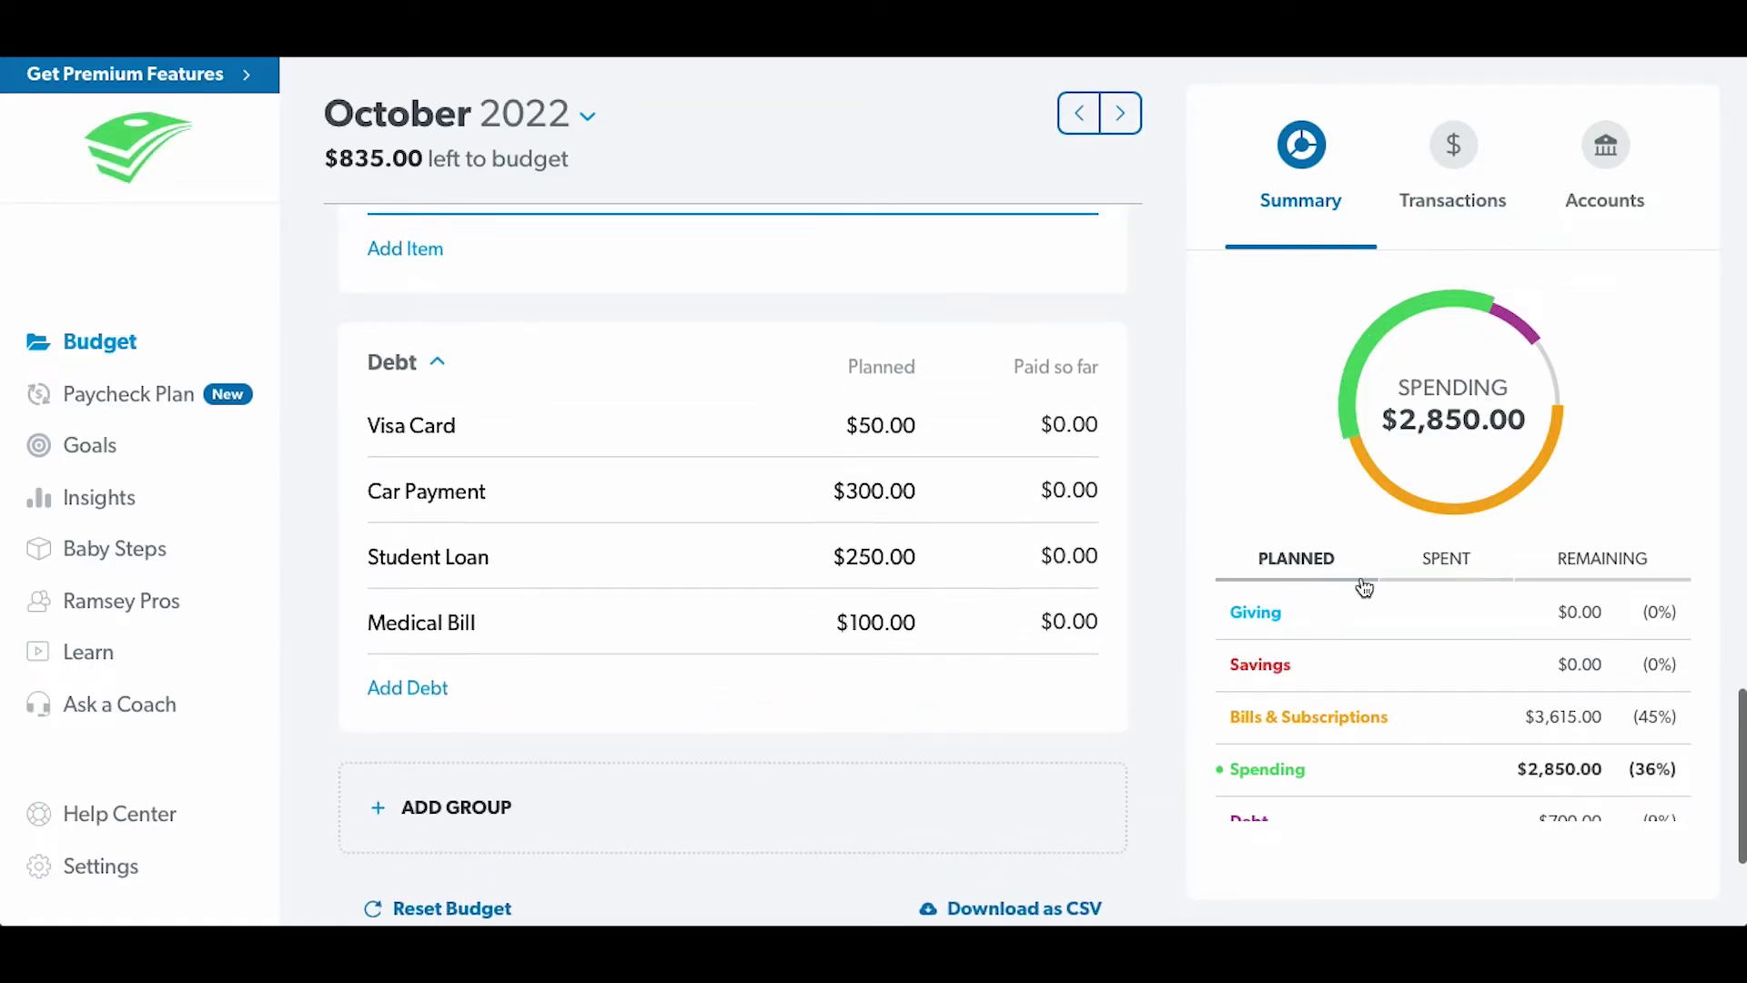
- Examine the planned amounts and percentages of each budget group in the summary
scroll(1361, 573, down, 2)
scroll(1374, 577, up, 4)
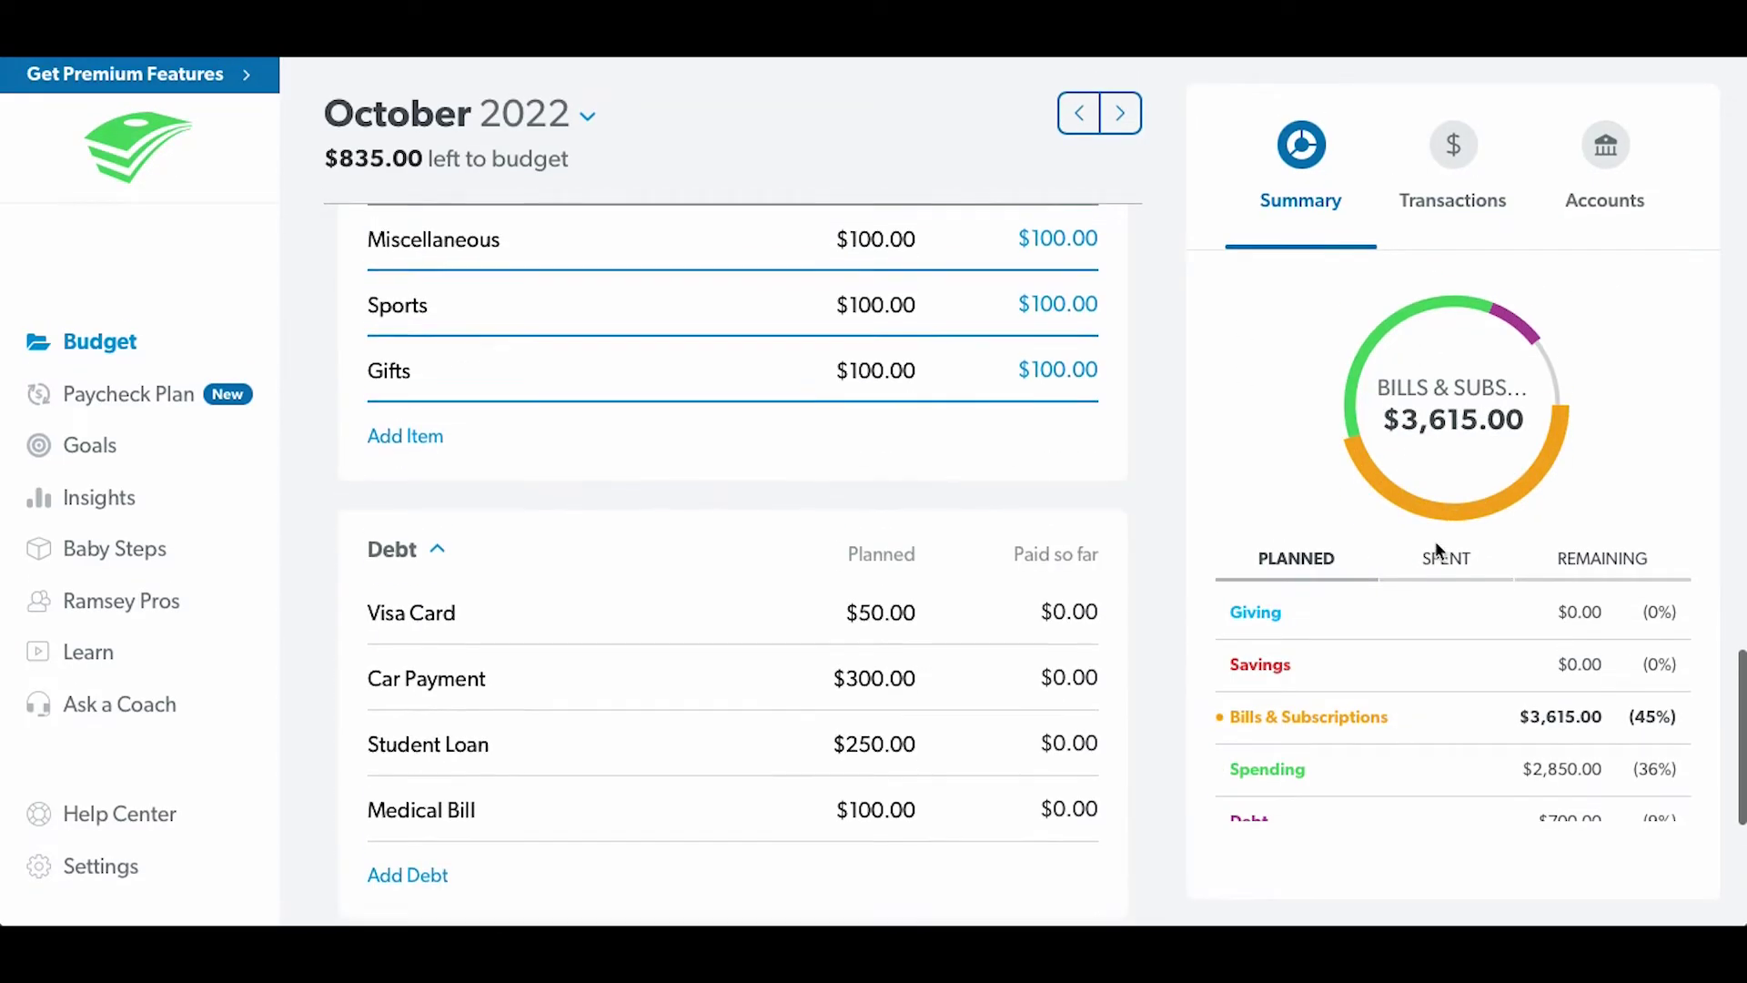
scroll(1345, 647, down, 1)
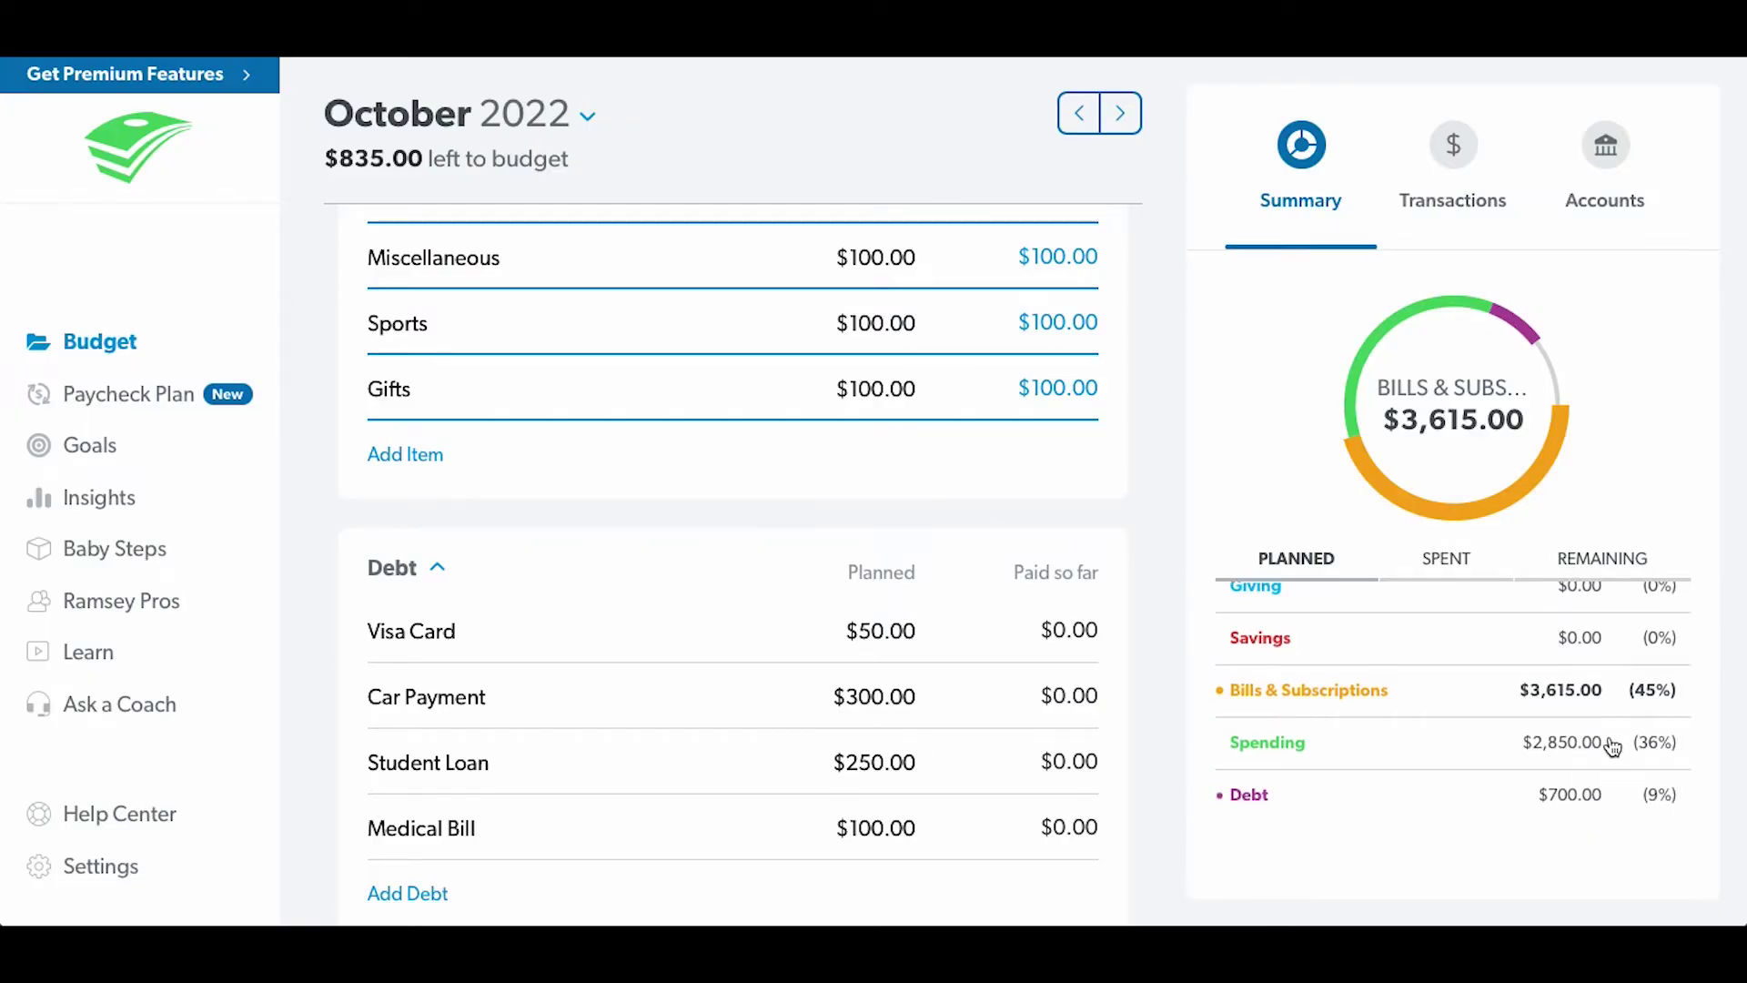
scroll(1587, 722, up, 1)
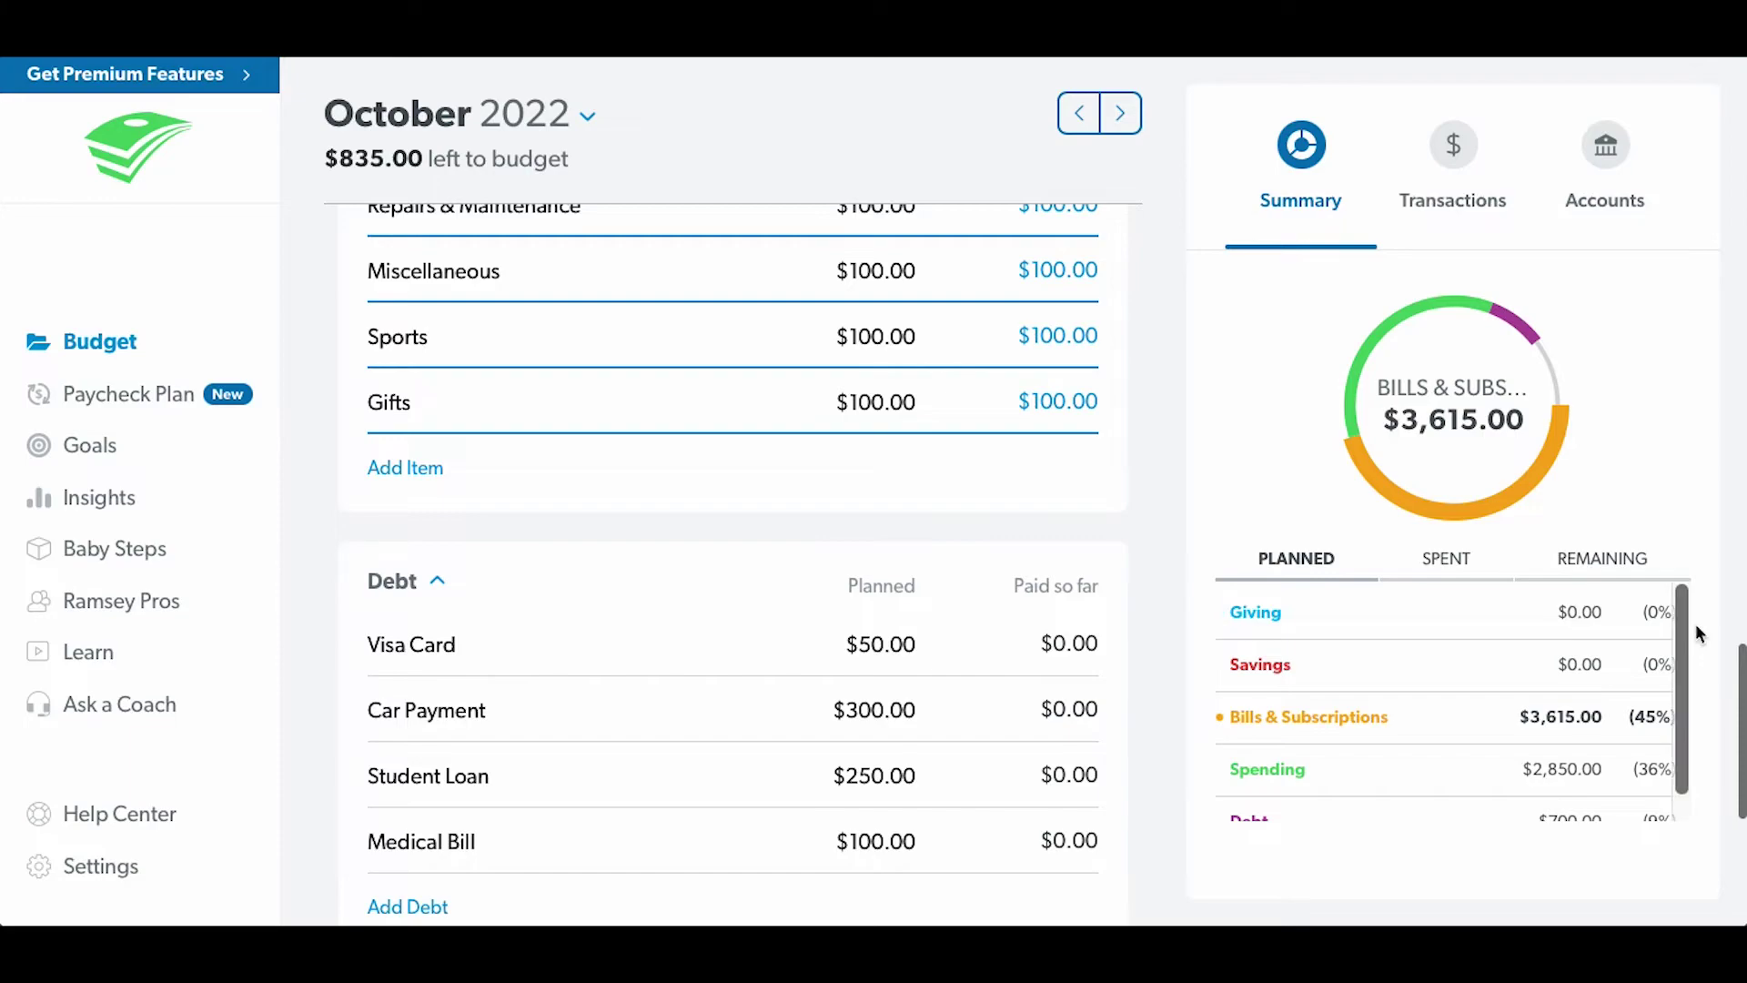
scroll(1695, 624, down, 2)
scroll(1493, 683, down, 1)
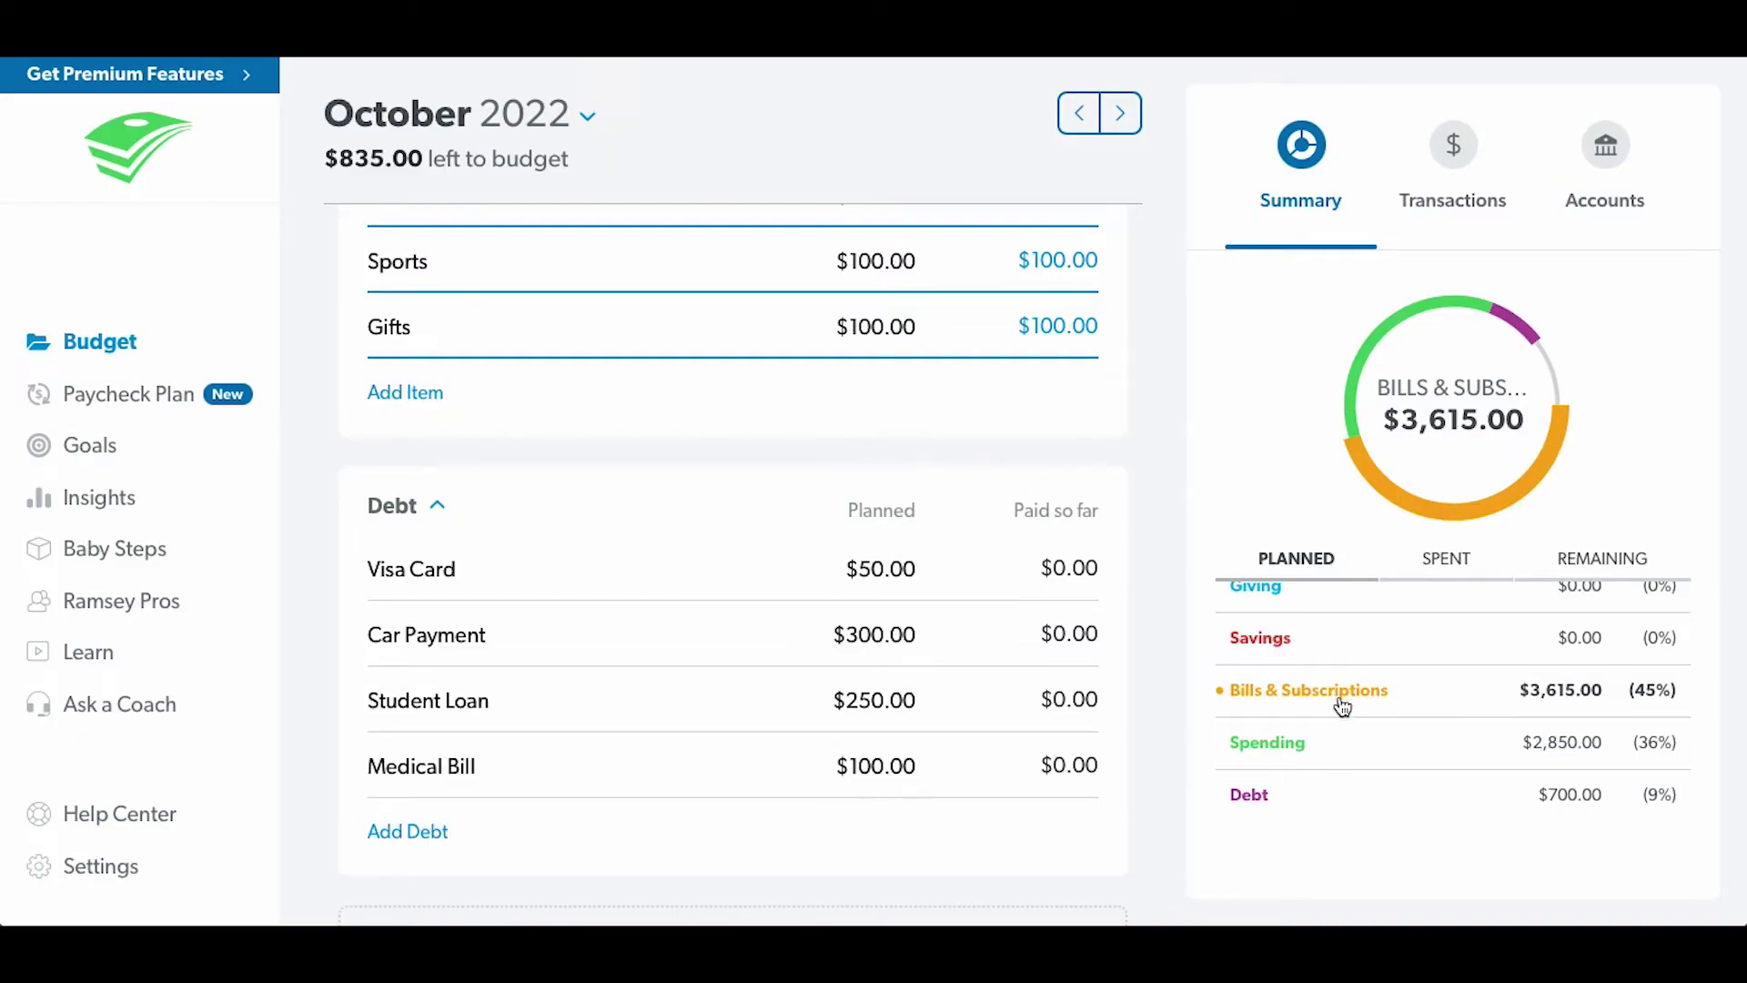
scroll(1441, 780, up, 1)
scroll(1599, 628, down, 1)
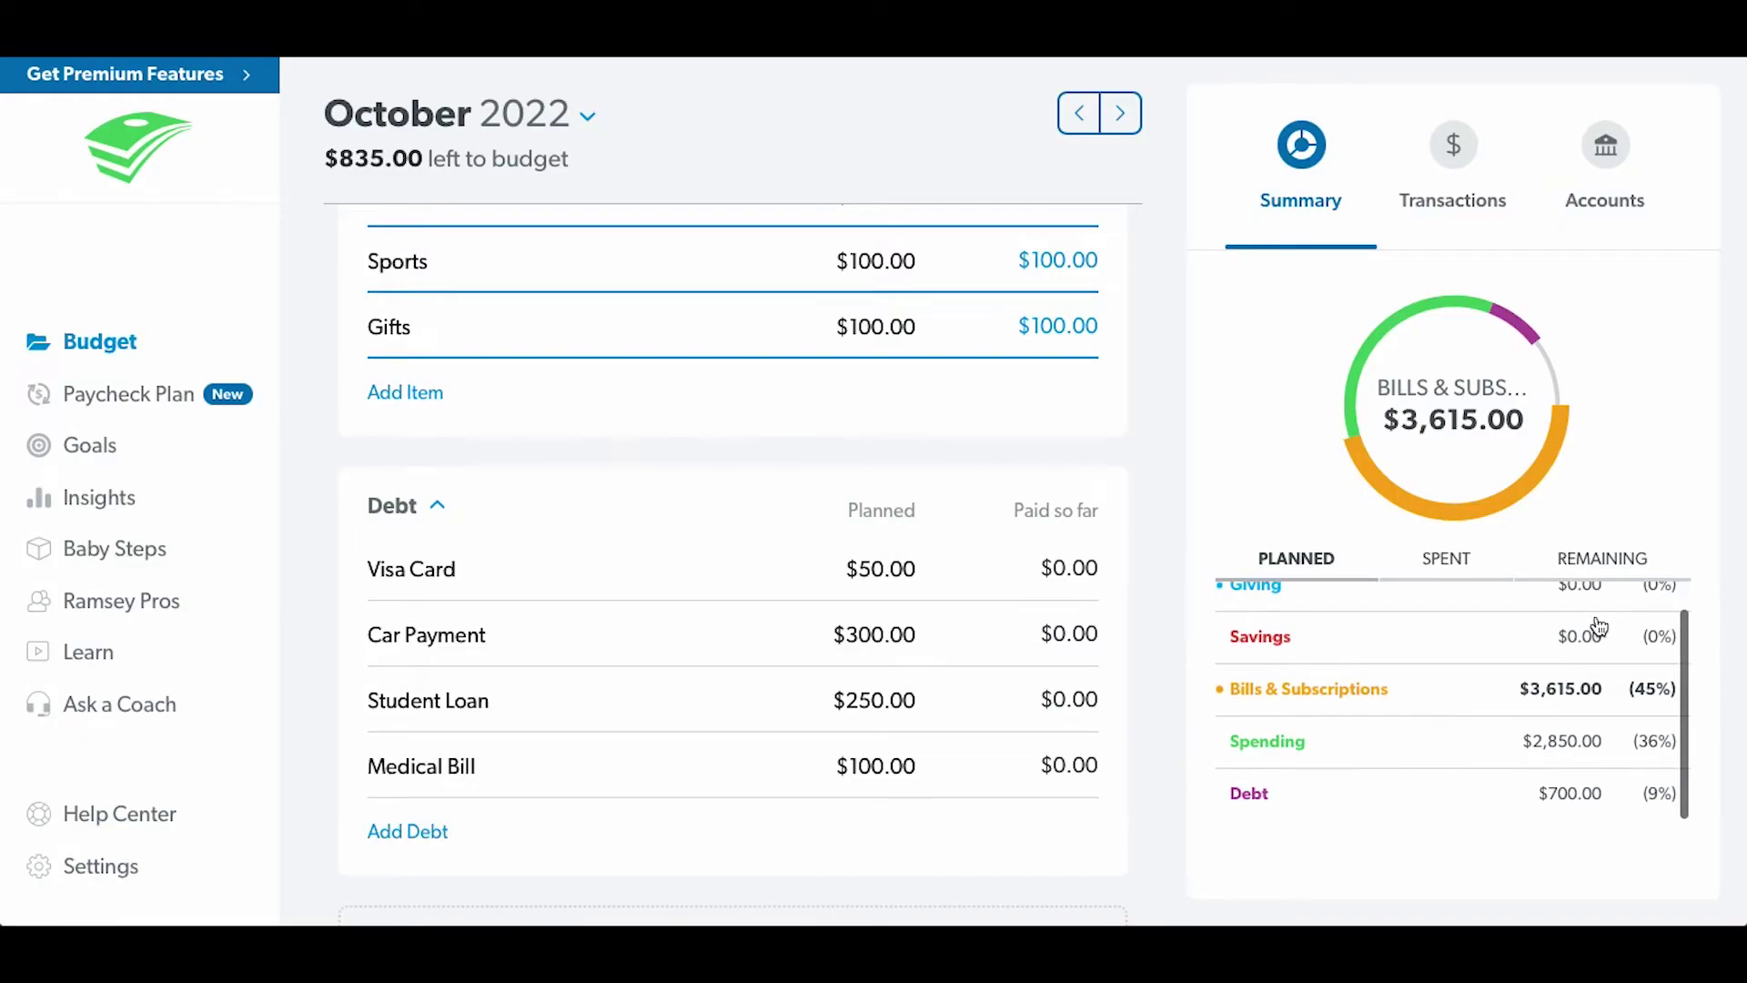
scroll(1588, 641, up, 1)
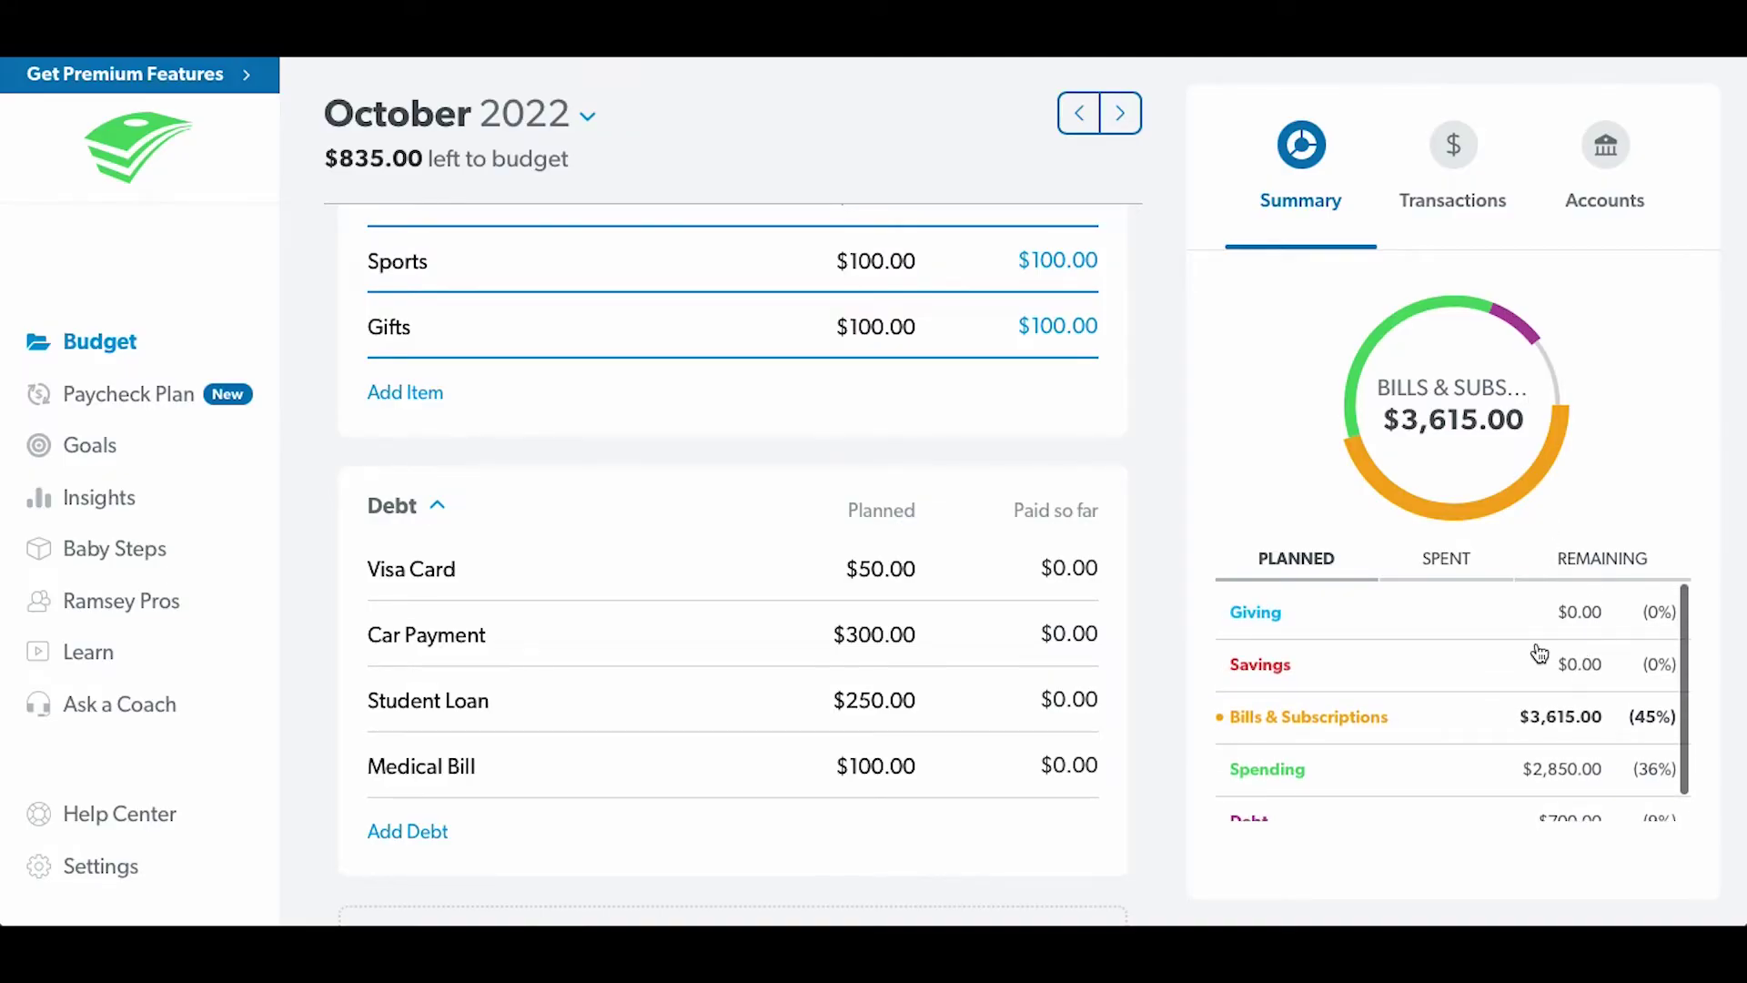
scroll(1521, 769, down, 1)
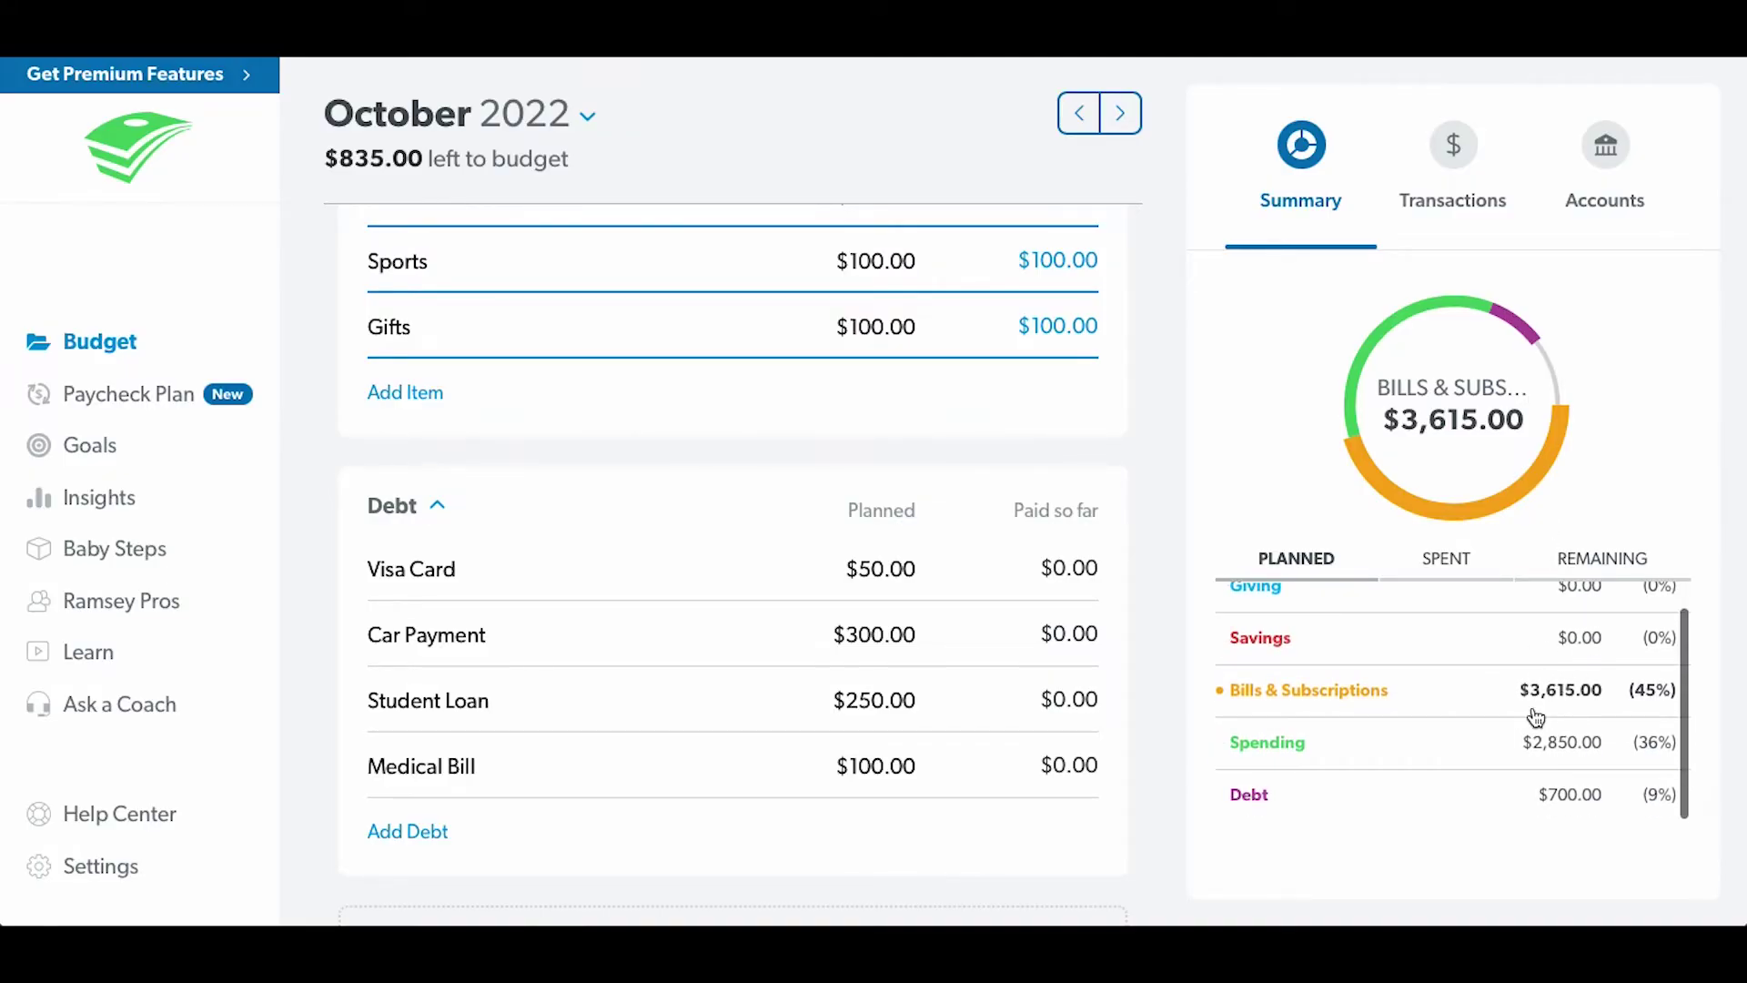
scroll(1432, 729, up, 1)
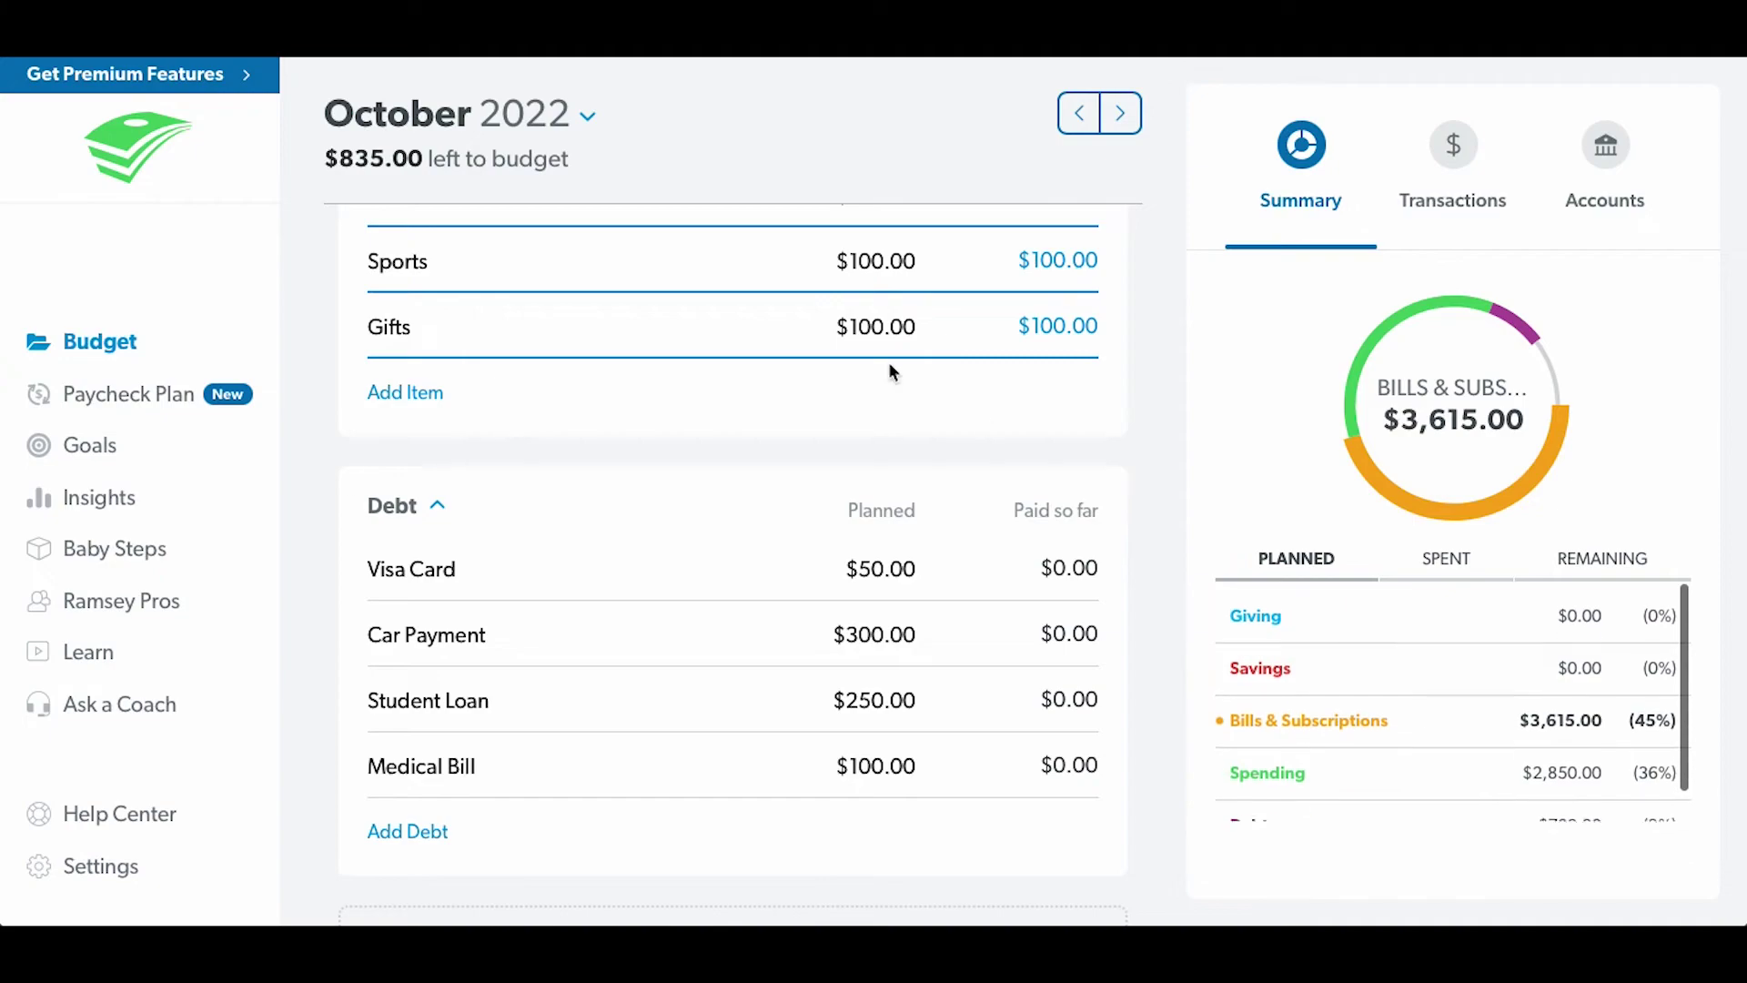
- Review the budget groups and their items from Giving through Debt
scroll(893, 370, up, 5)
scroll(892, 368, up, 5)
scroll(890, 364, up, 3)
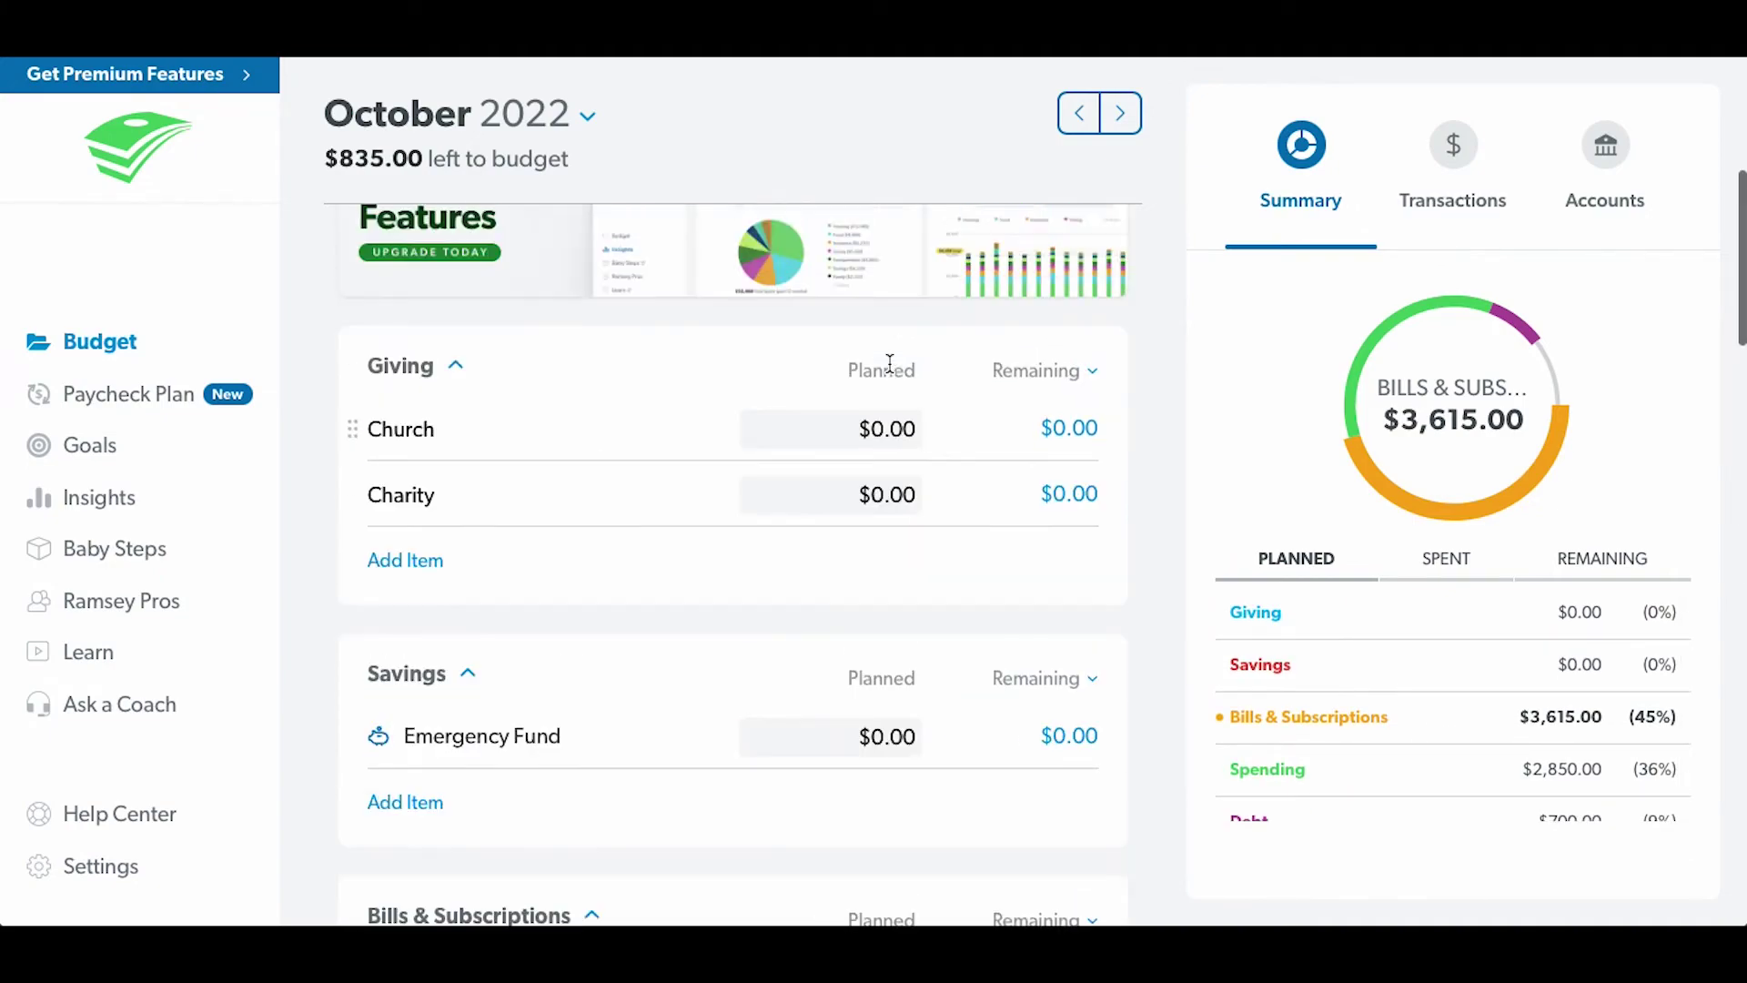
scroll(892, 375, down, 15)
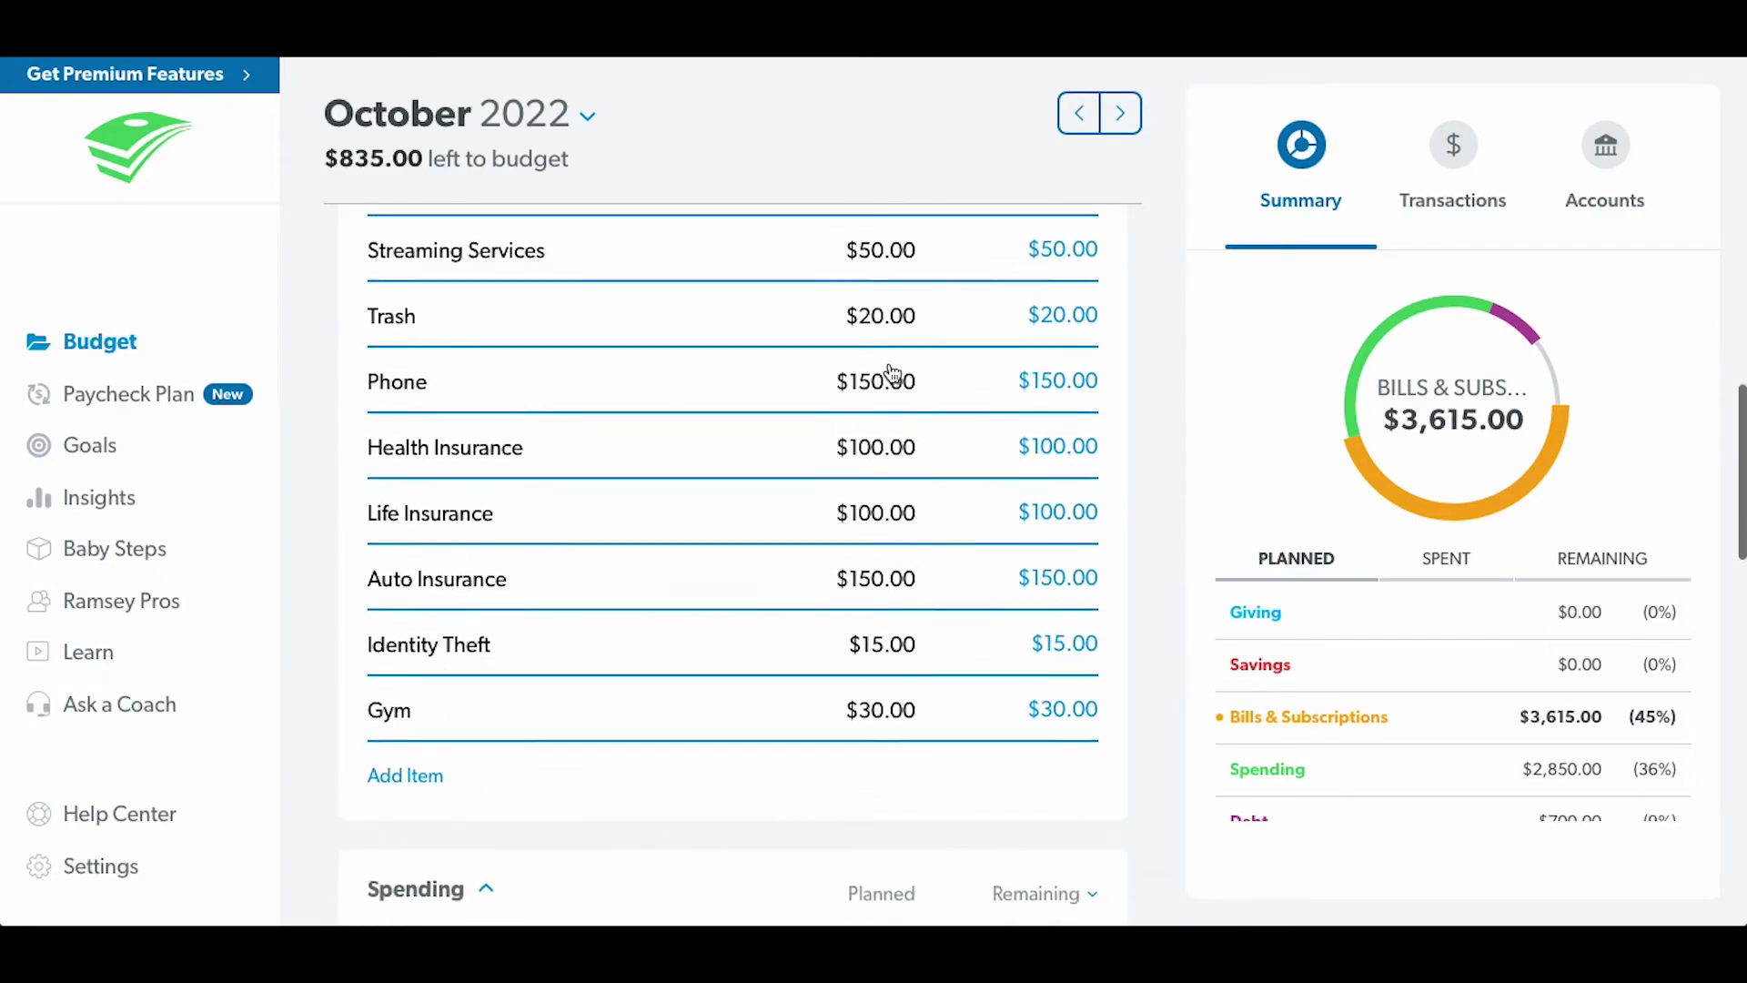
scroll(517, 624, up, 2)
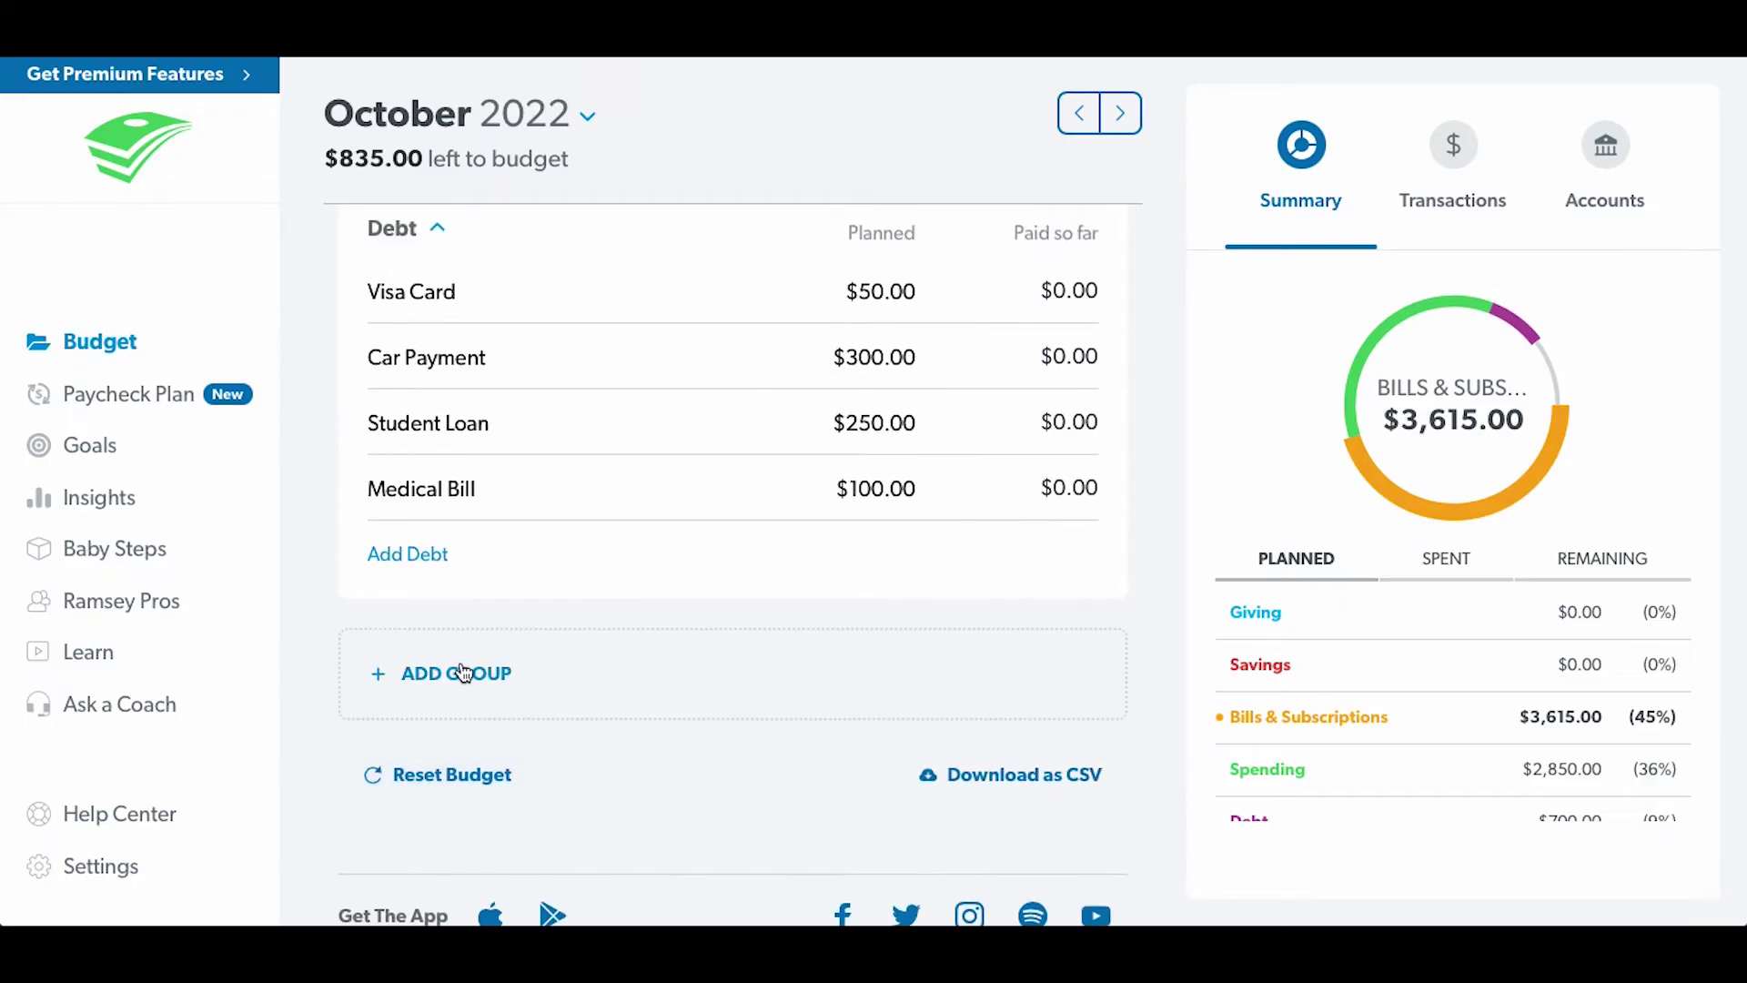
scroll(499, 588, up, 4)
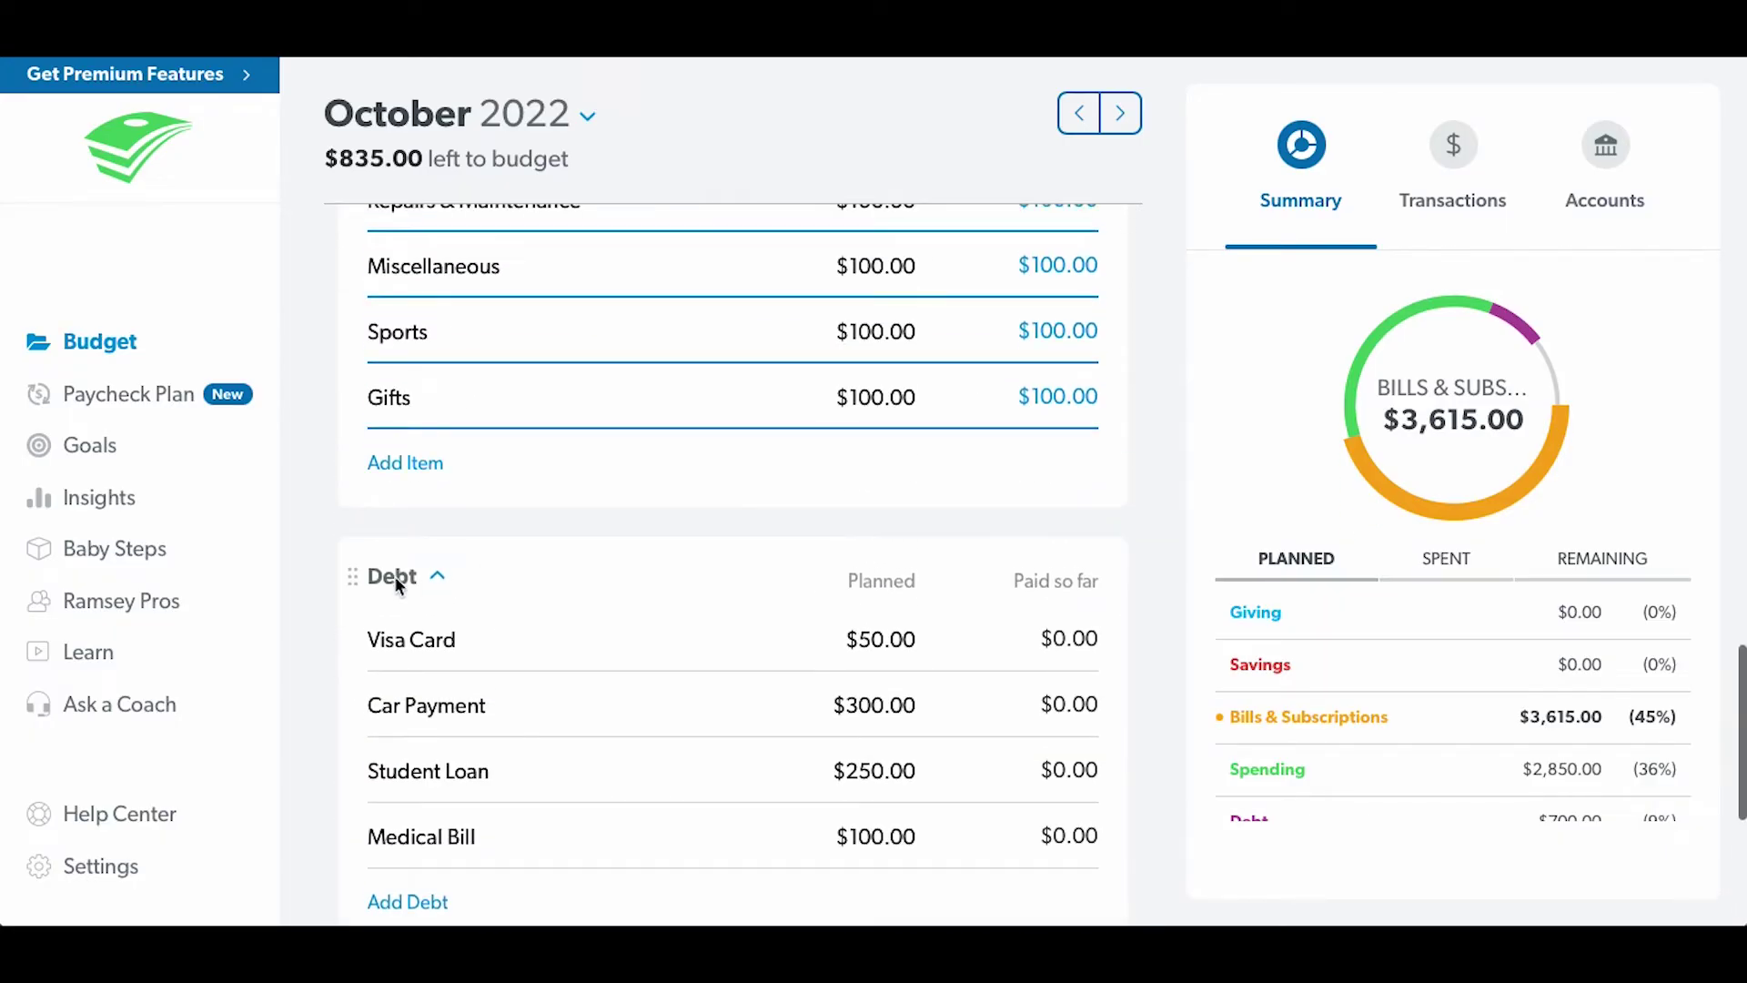
scroll(395, 572, up, 11)
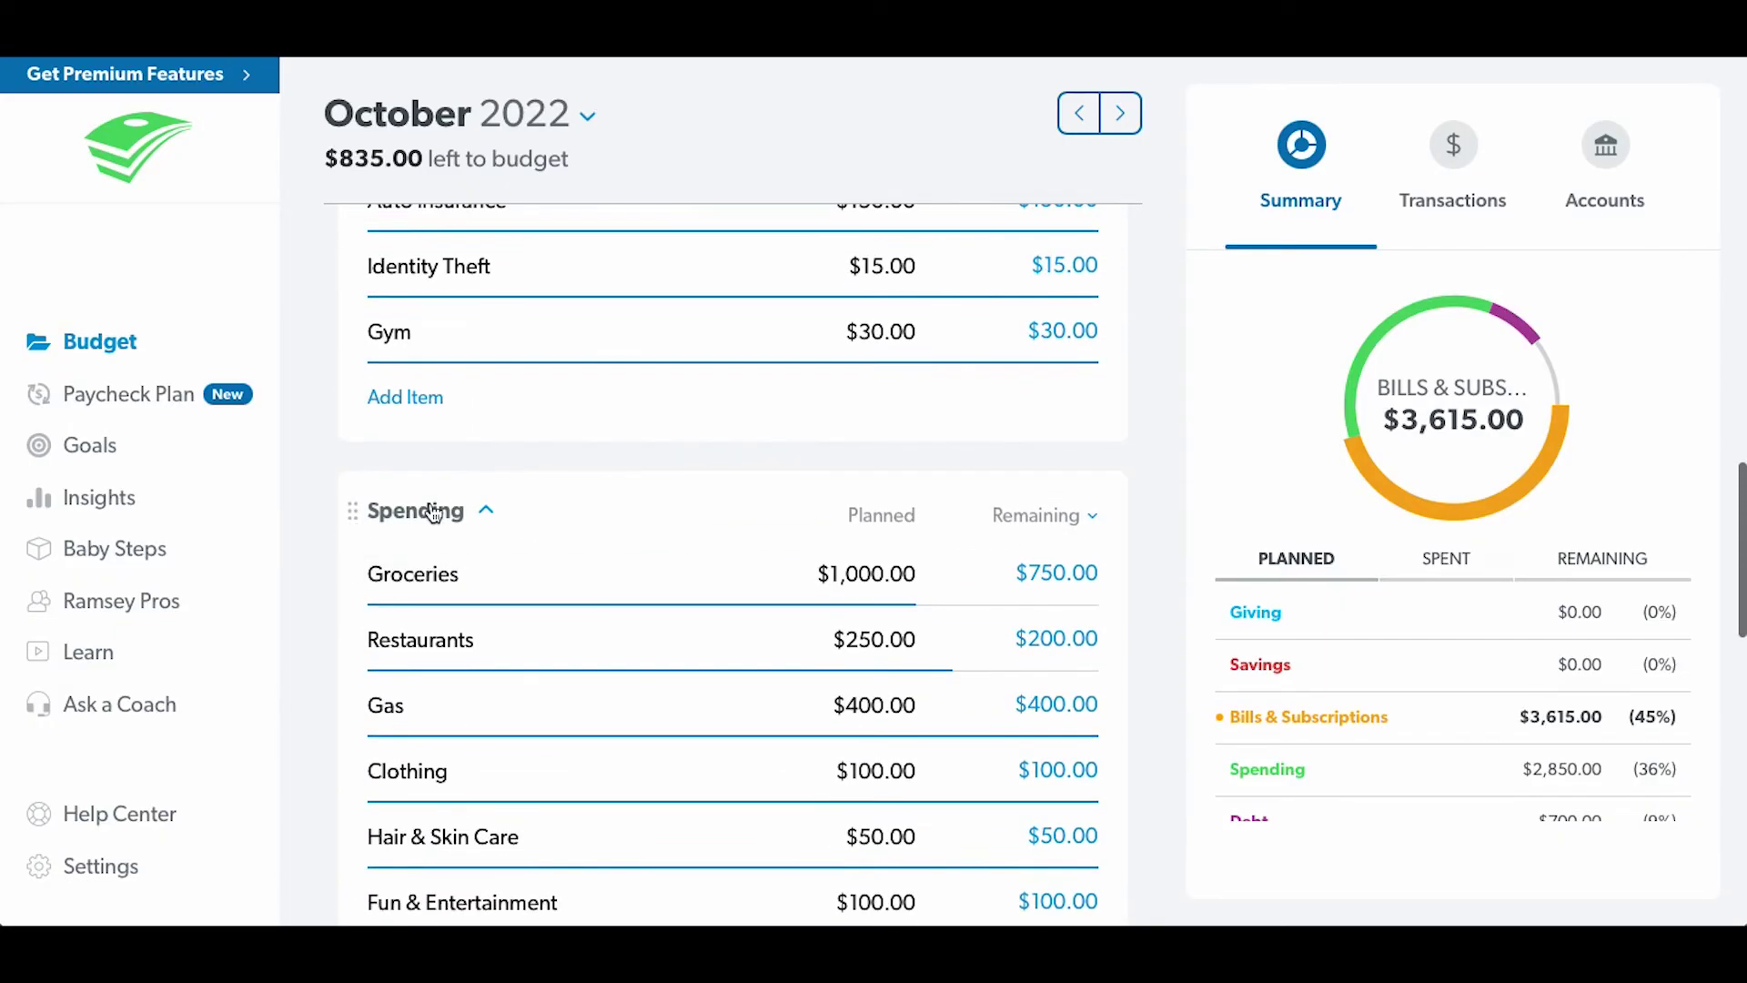
scroll(432, 514, down, 12)
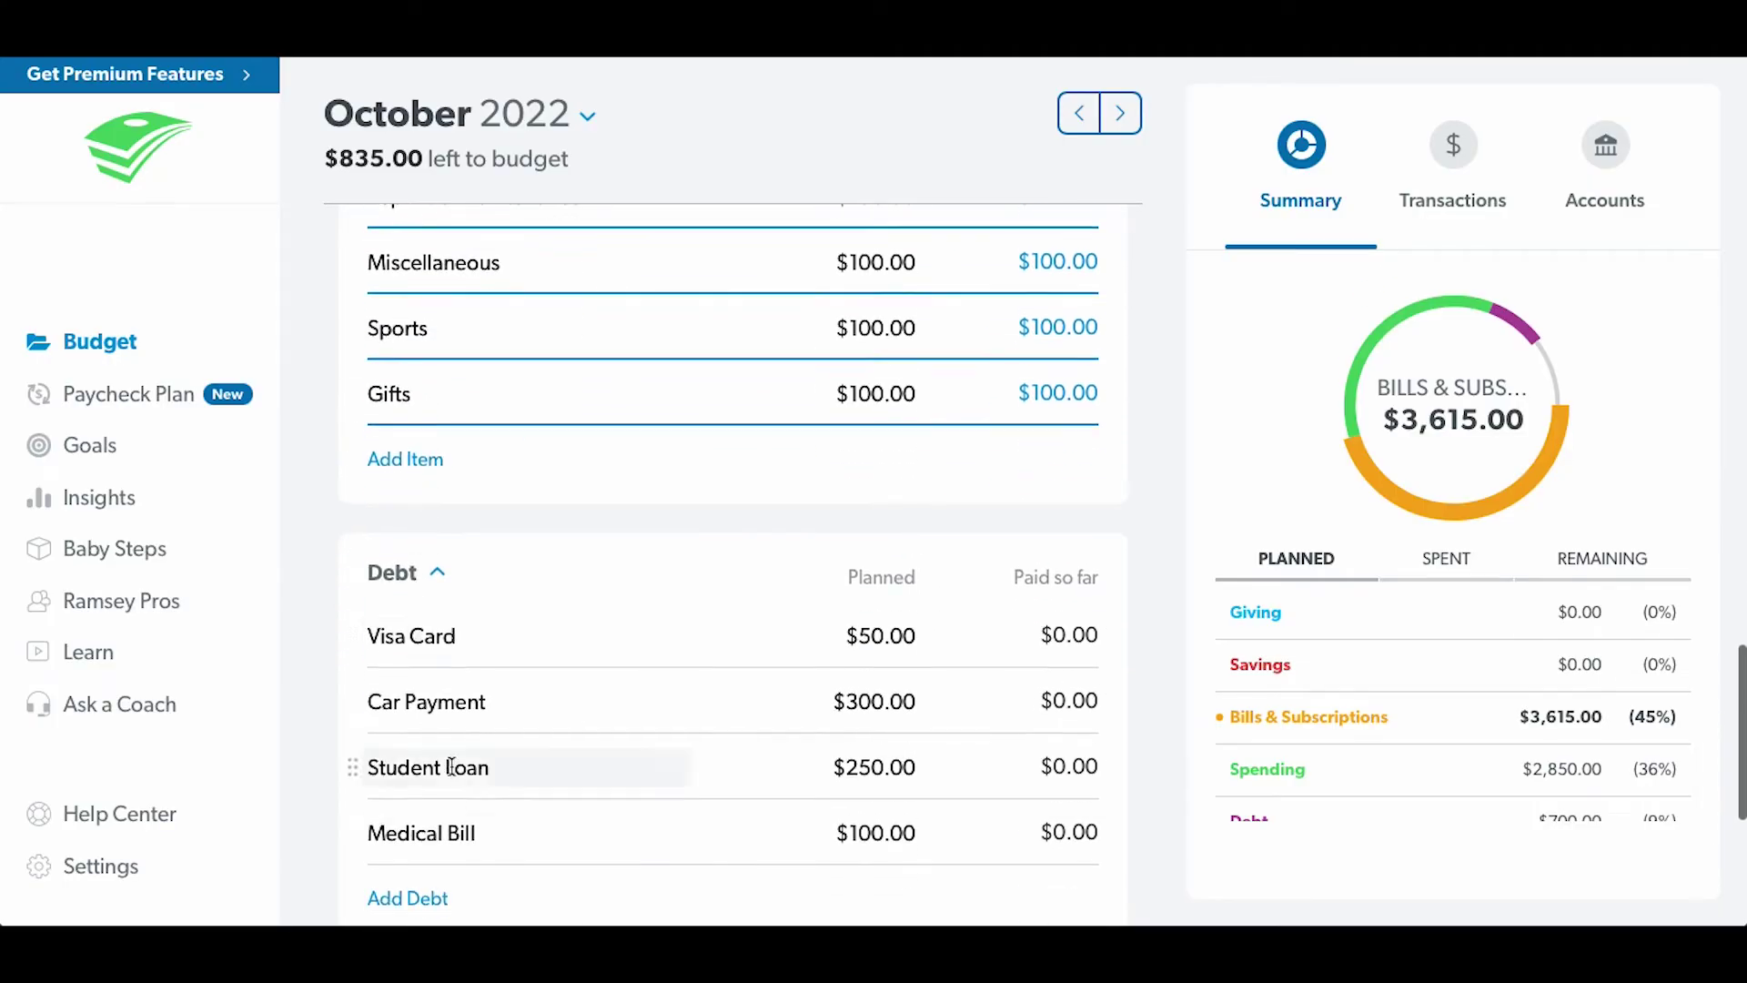
- Add a new budget group named Housing and place it above the Debt group
click(448, 730)
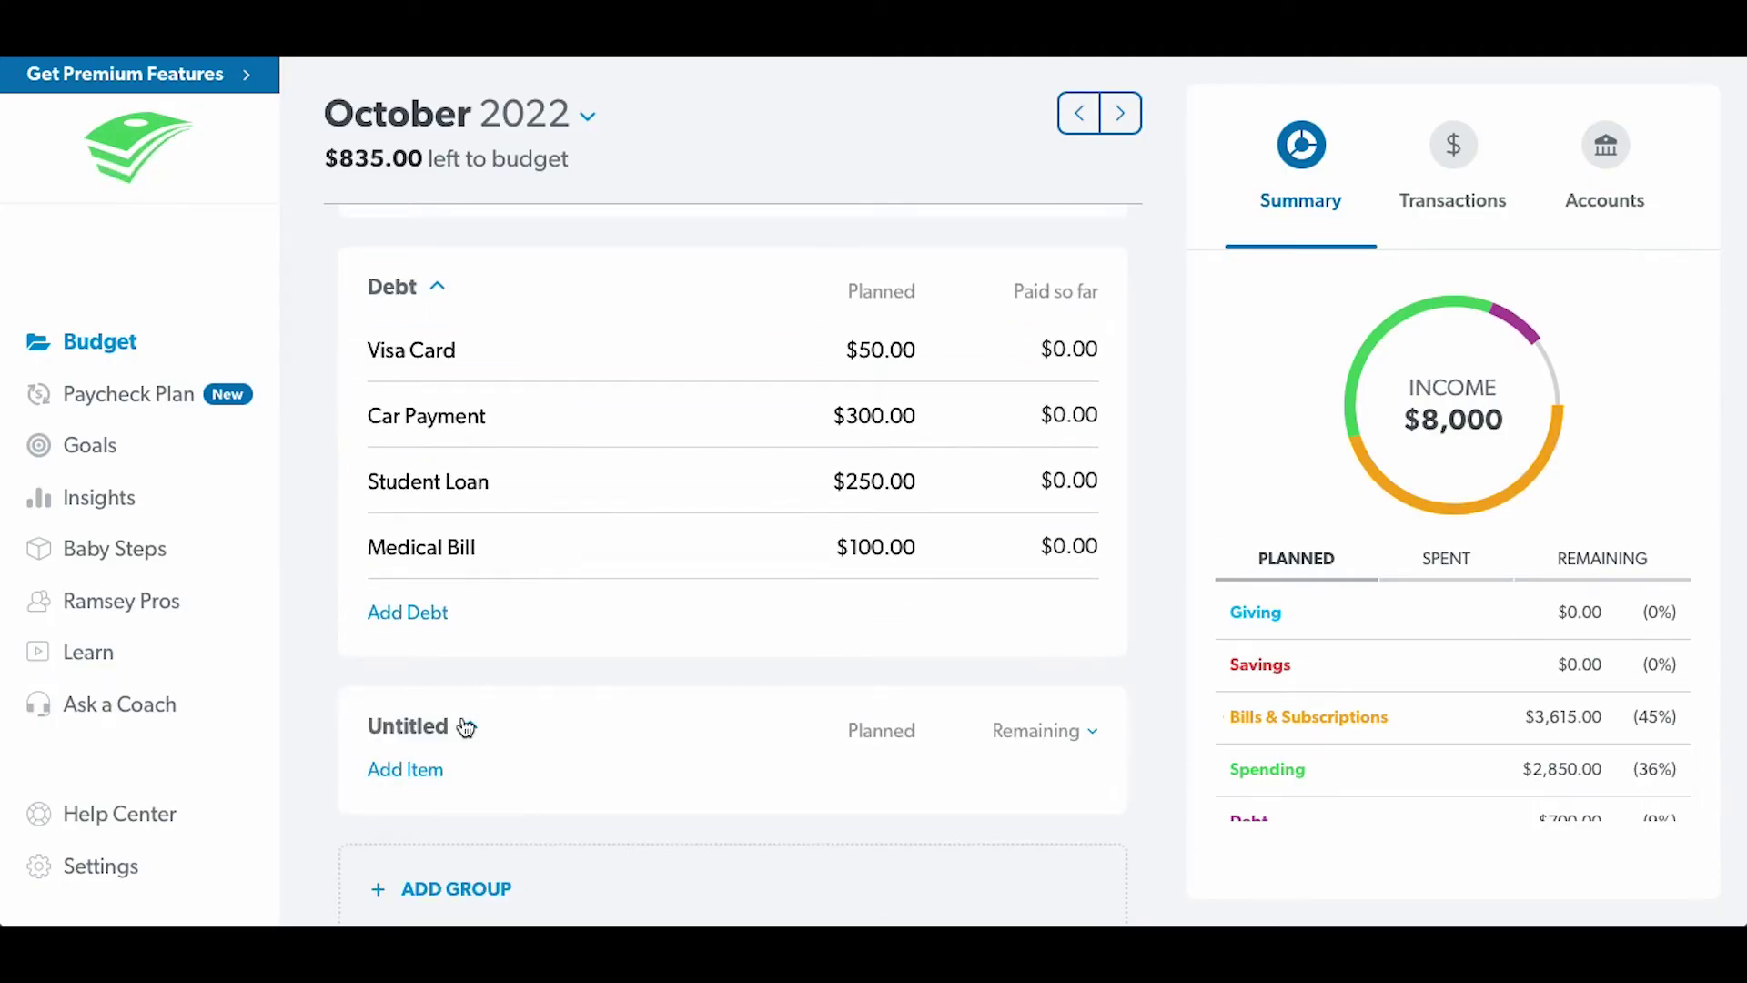
click(440, 730)
text(Housing)
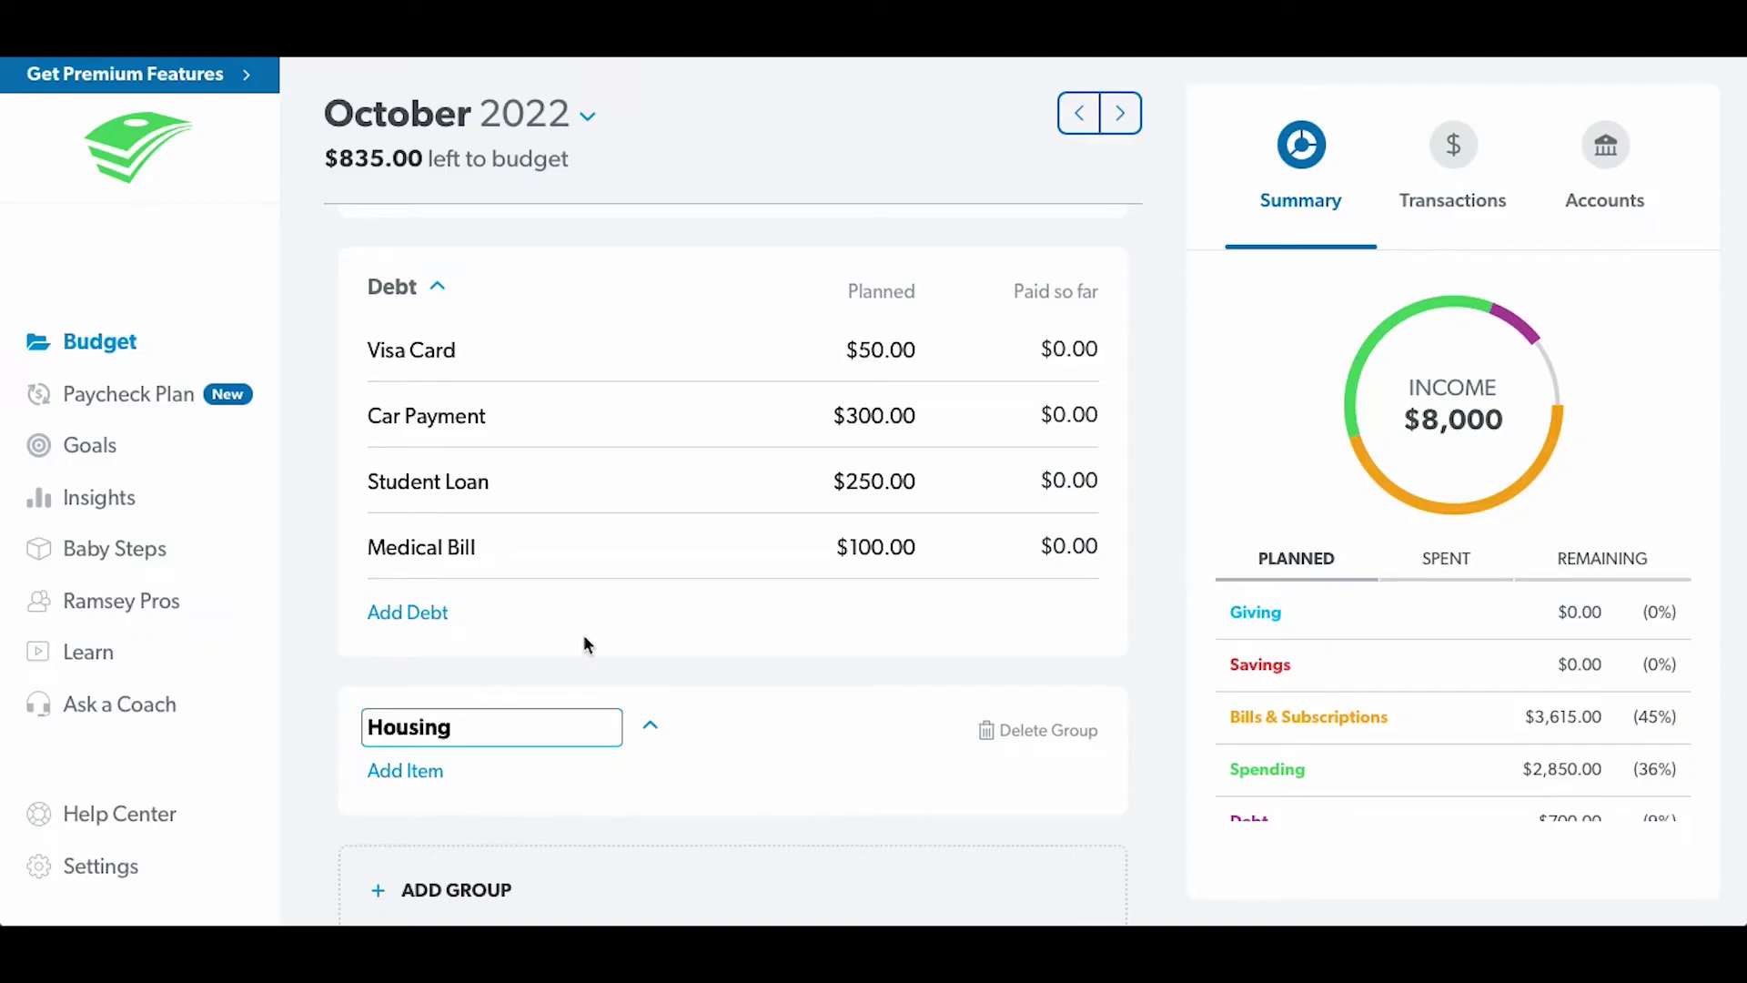
click(553, 679)
drag(358, 723, 374, 285)
- Move the Housing group directly above the Debt group
drag(350, 699, 378, 209)
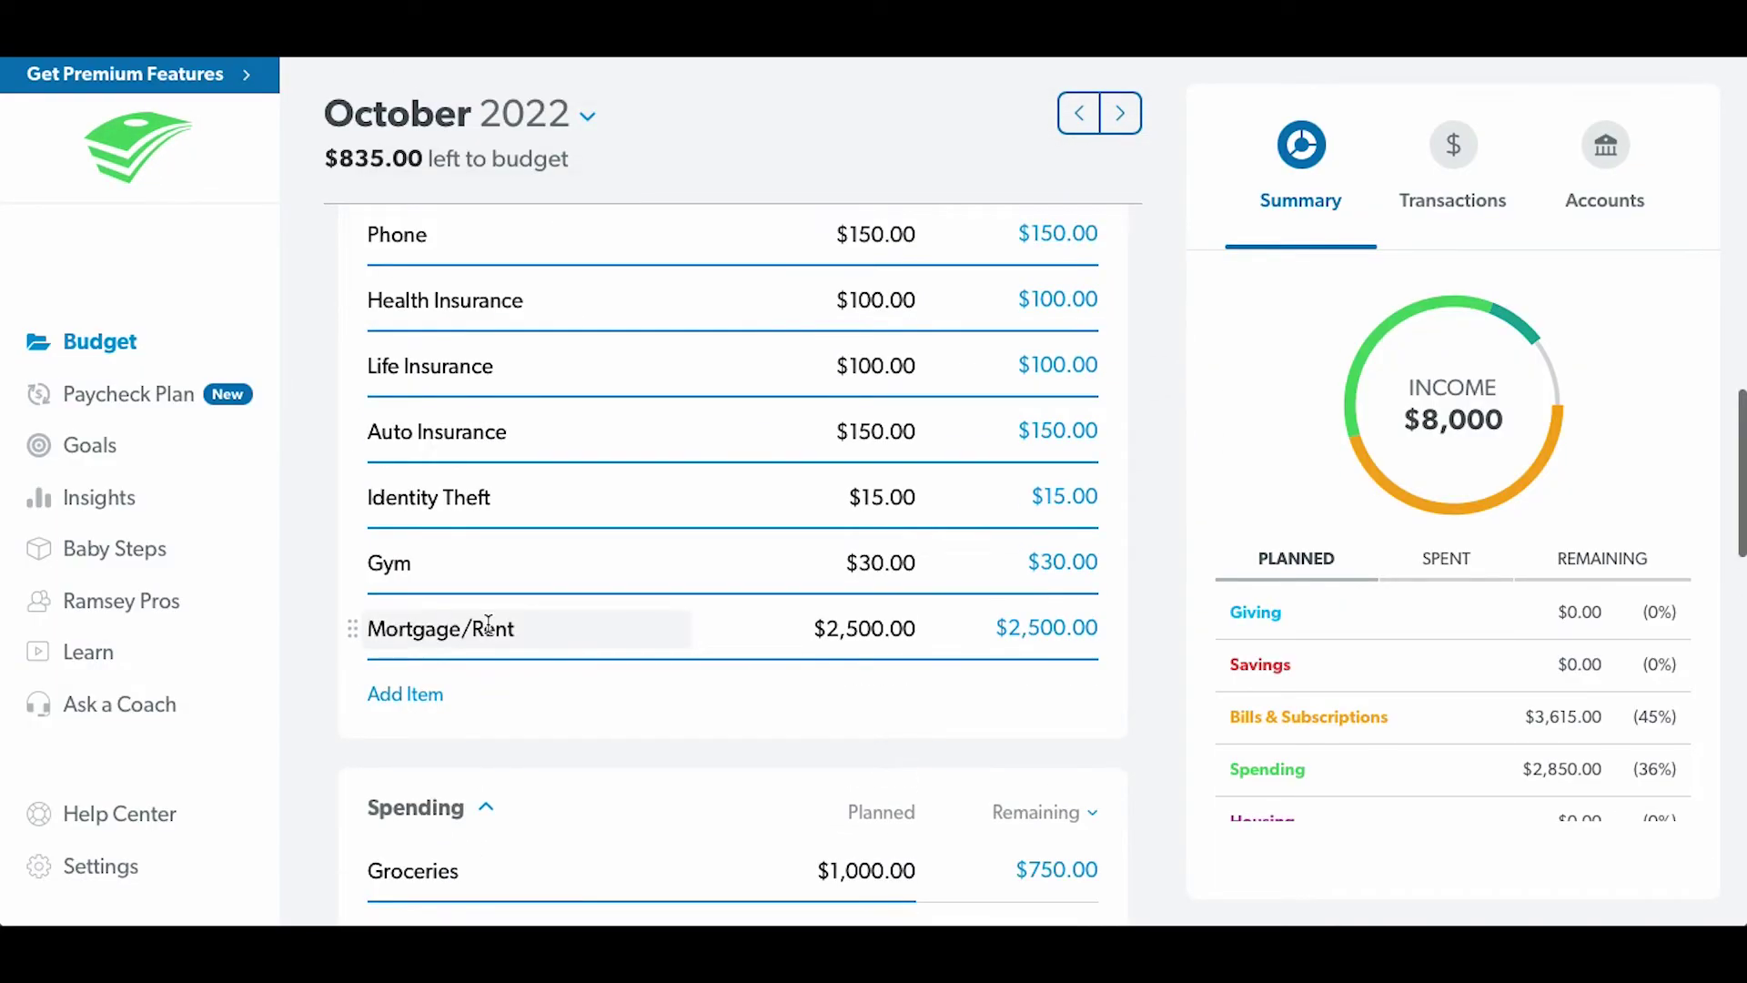
- Try to move the Mortgage/Rent item from the Bills & Subscriptions group into the Housing group
scroll(491, 620, down, 10)
scroll(491, 620, up, 9)
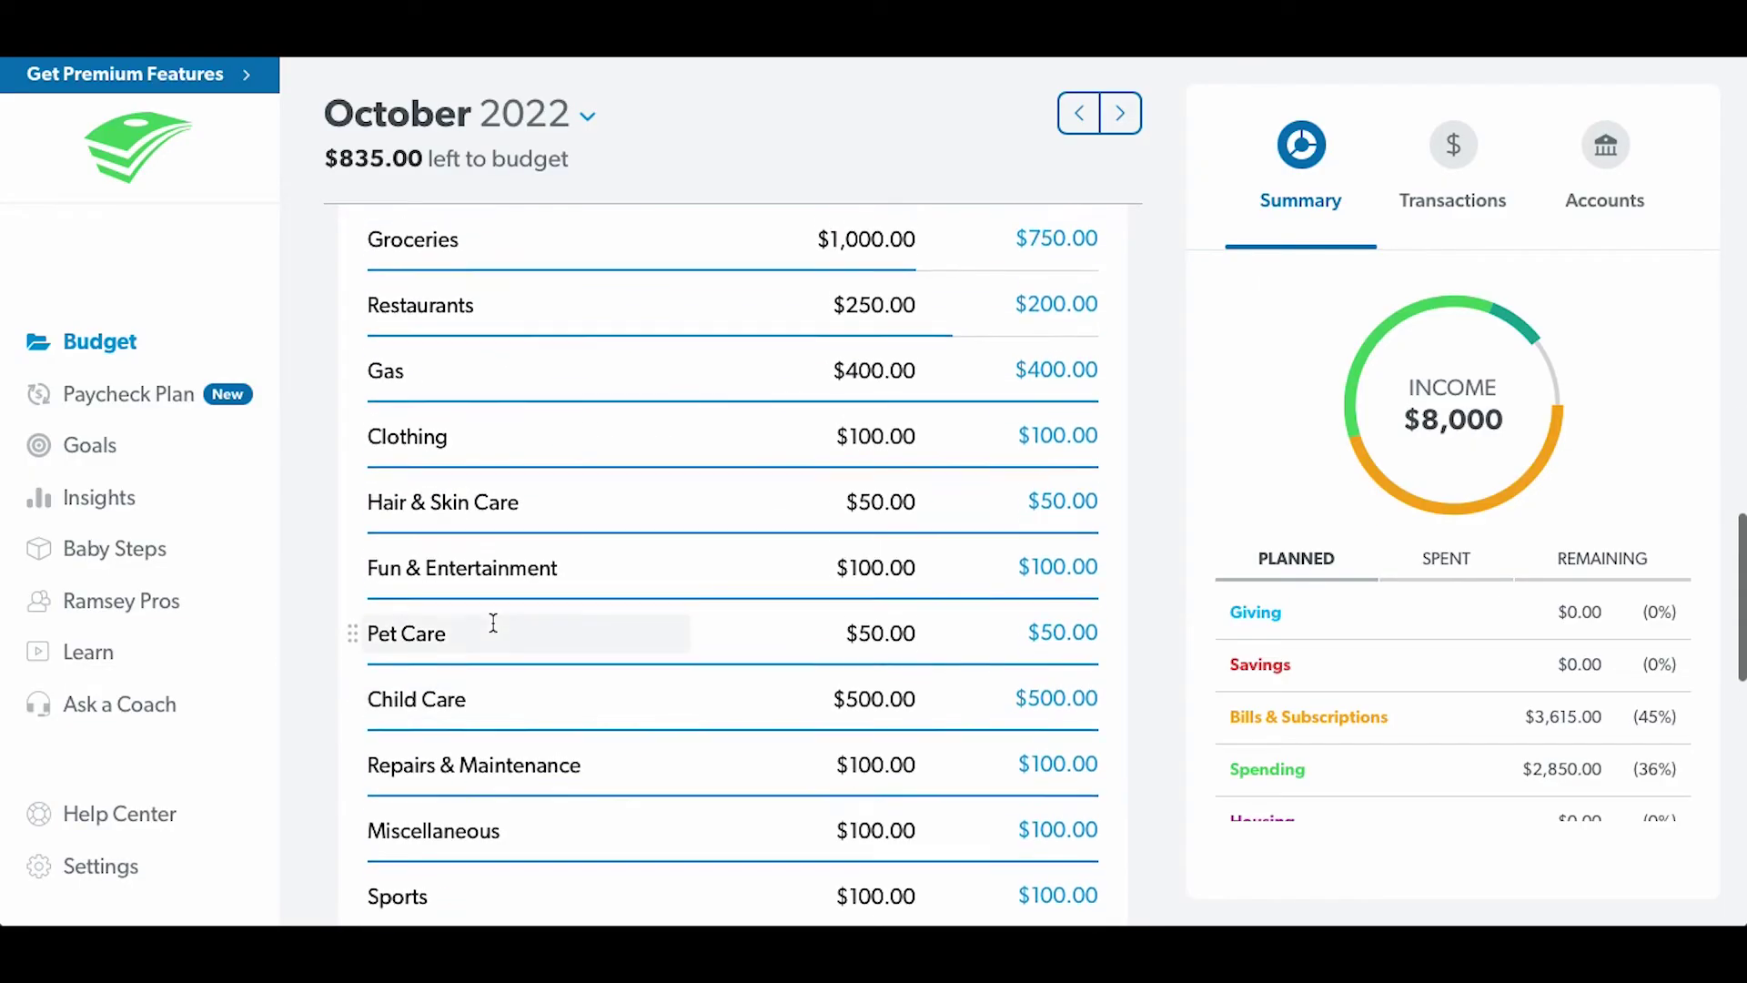
click(637, 455)
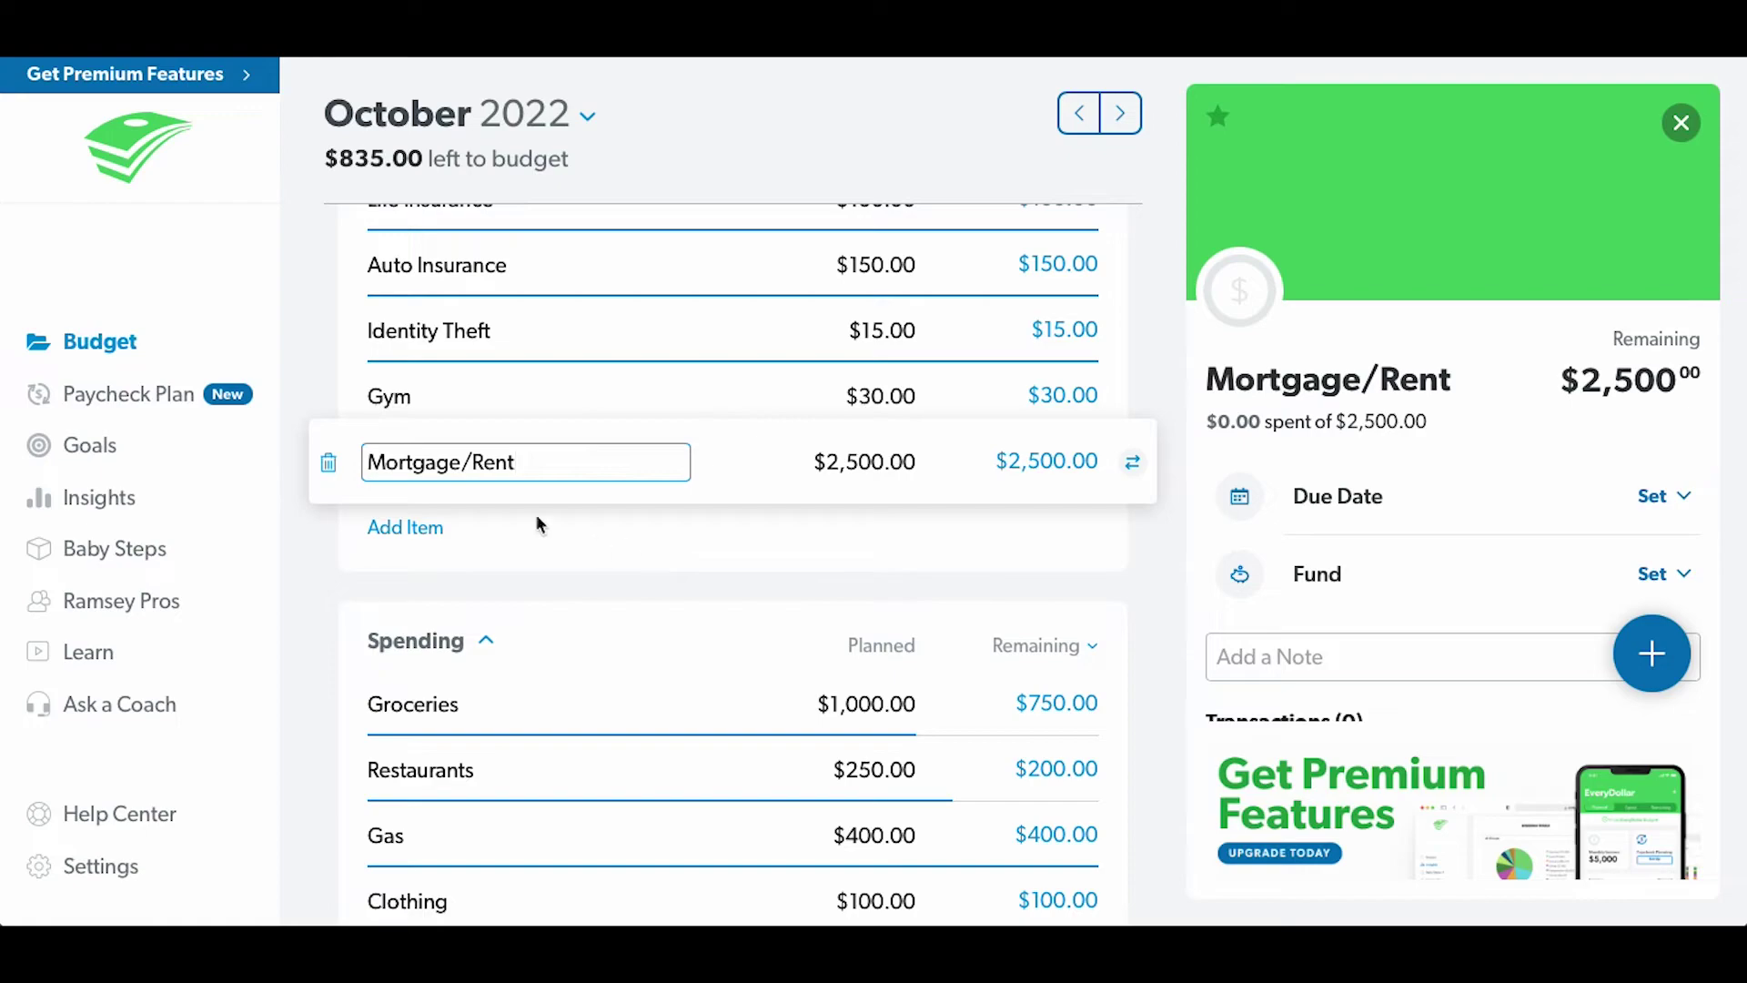
click(423, 568)
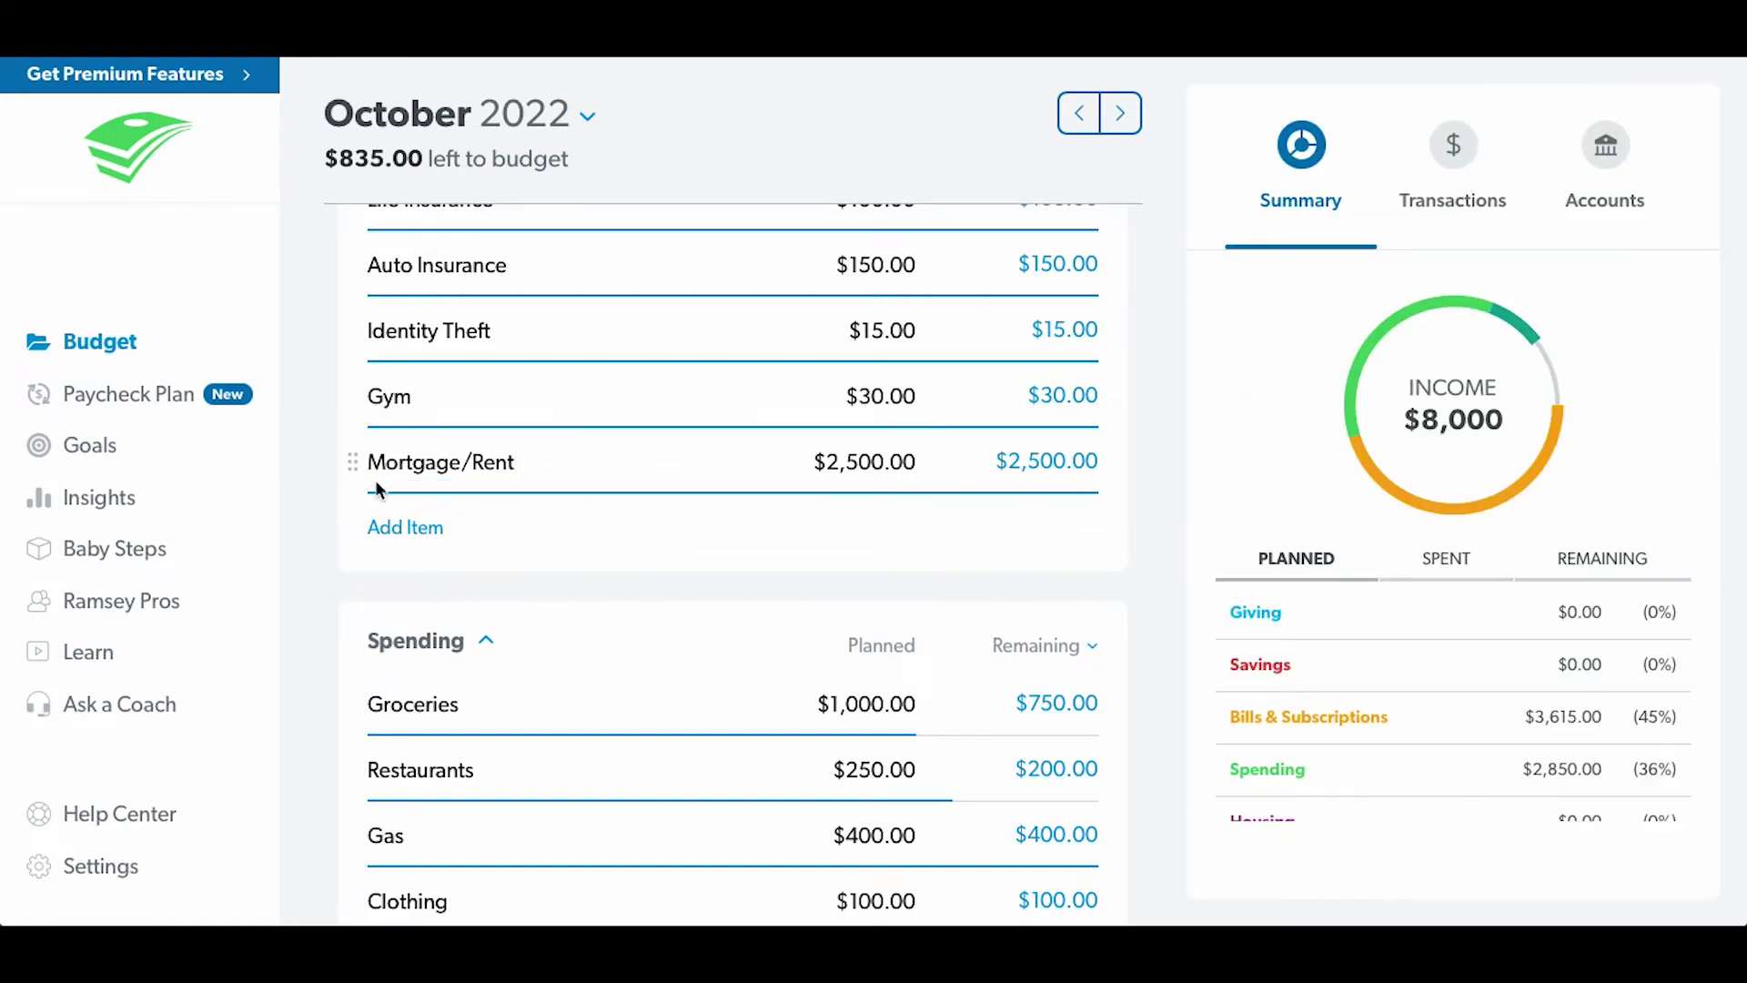
drag(354, 462, 402, 749)
scroll(422, 446, up, 6)
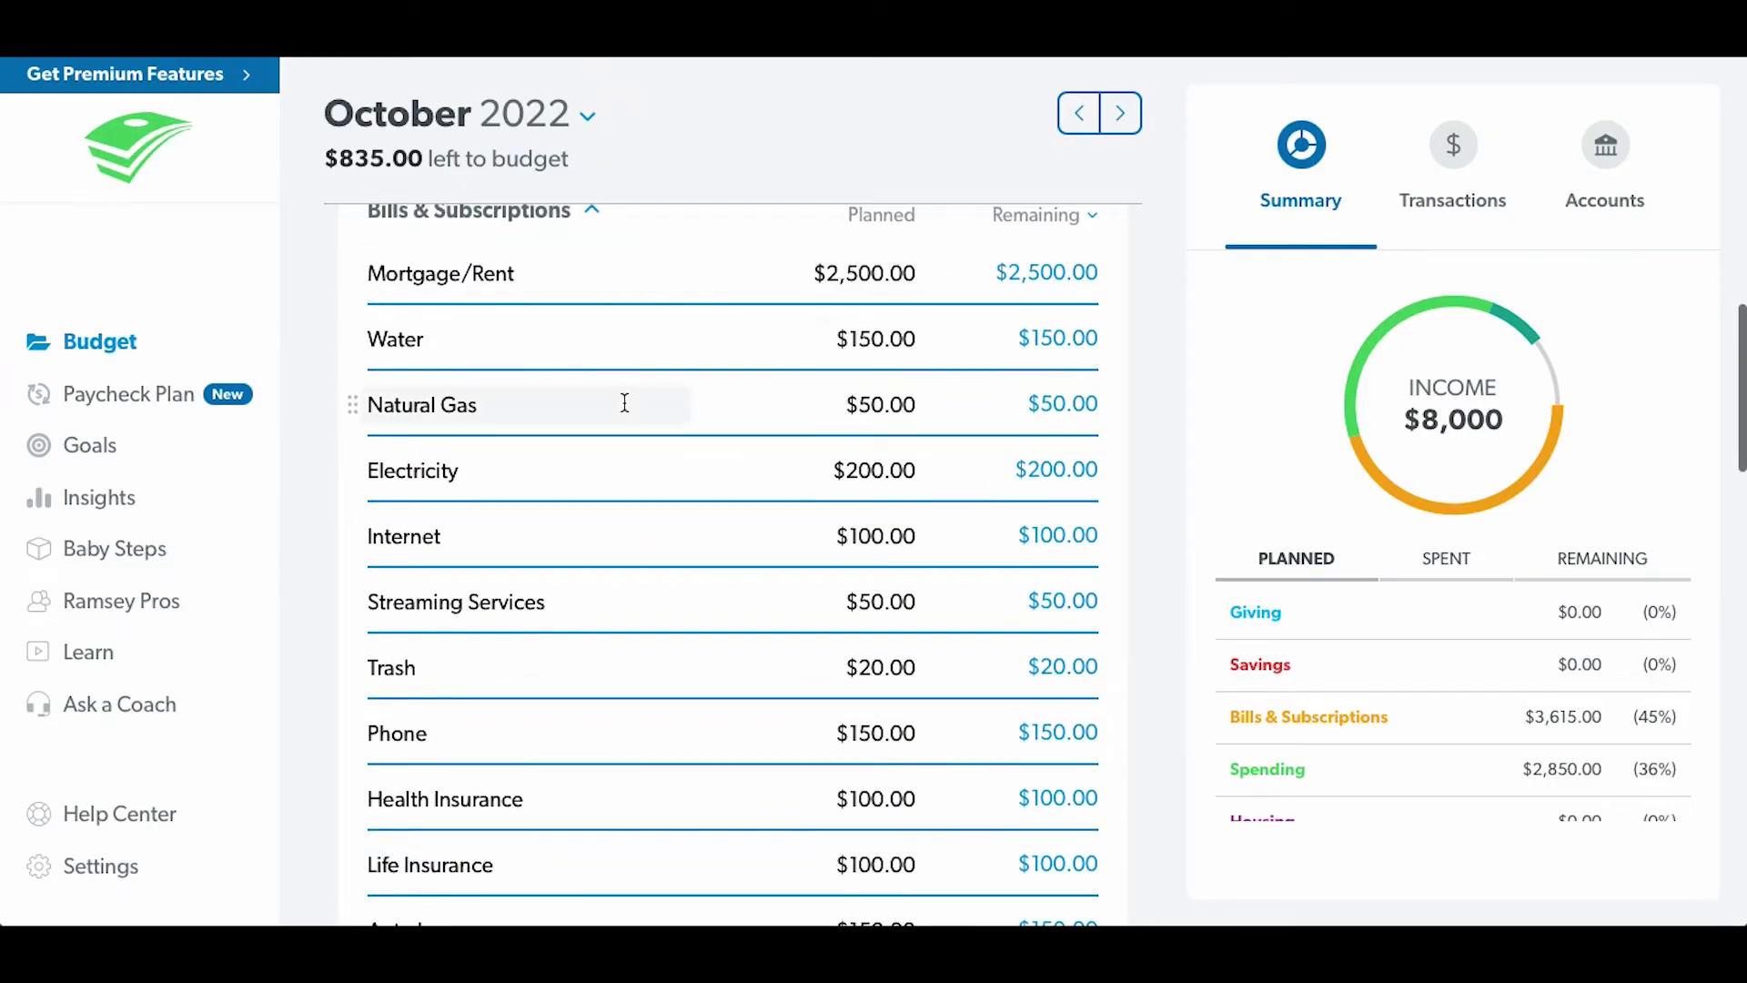
- Add a Mortgage item to the Housing group with a planned amount of $2,500
scroll(625, 398, down, 15)
scroll(626, 401, up, 4)
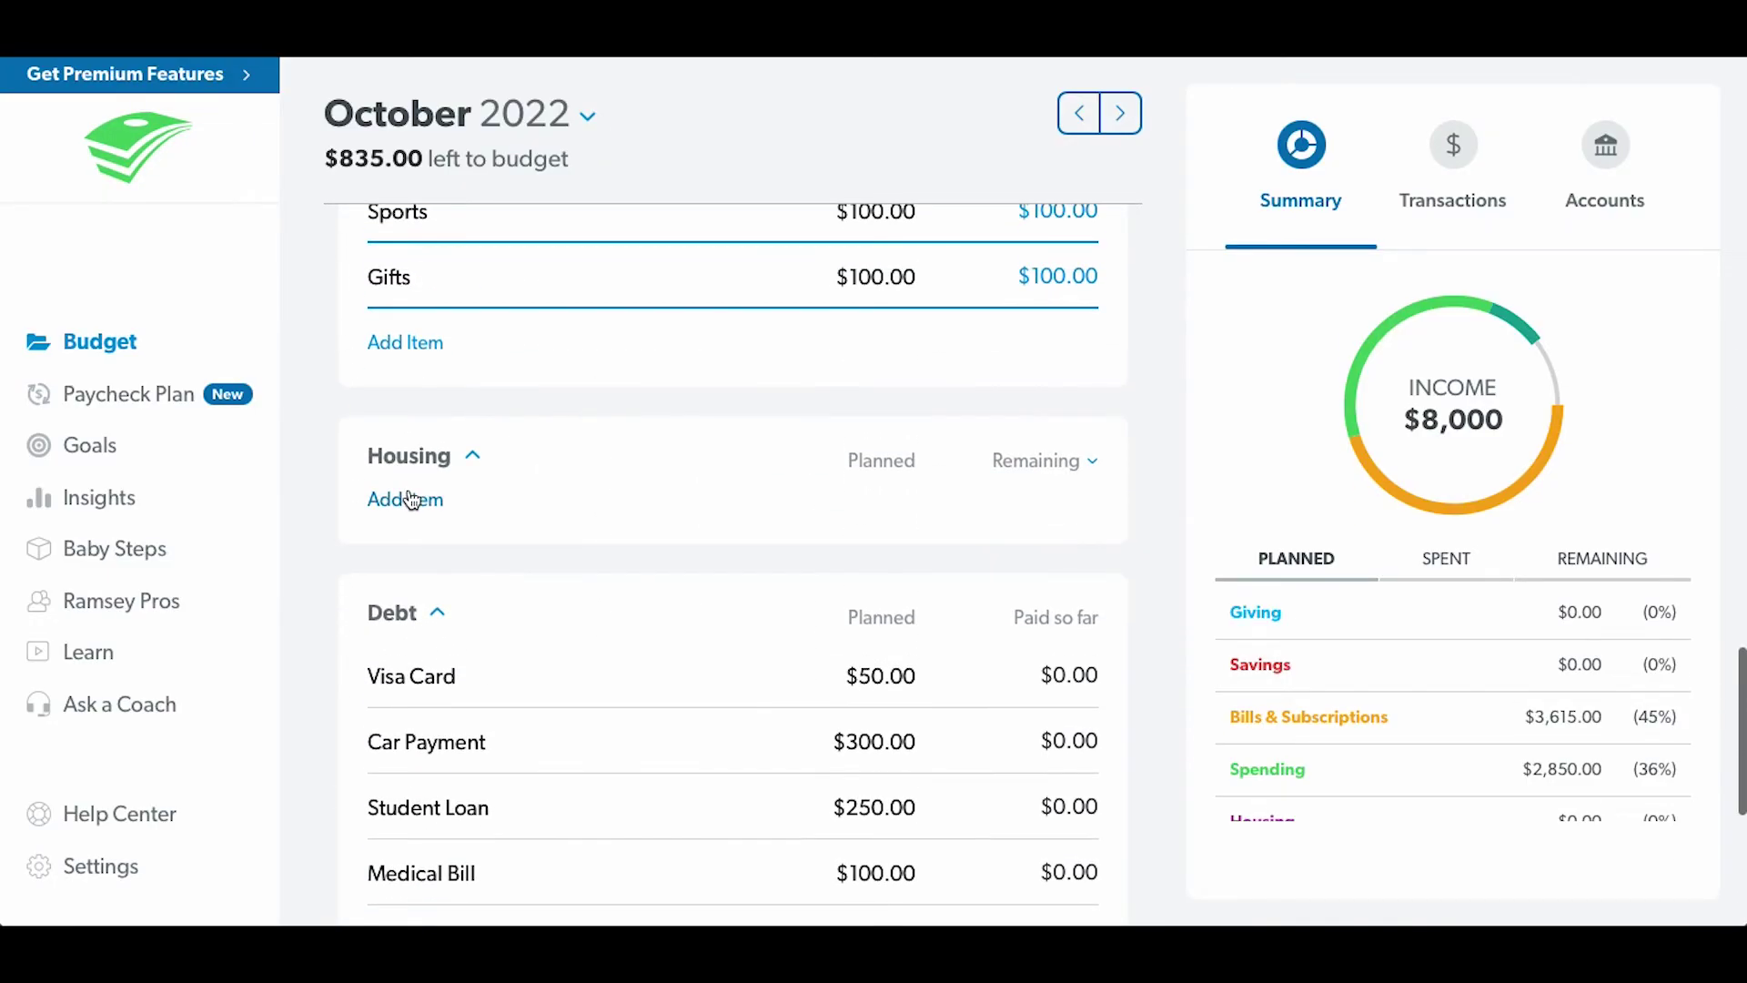
click(406, 495)
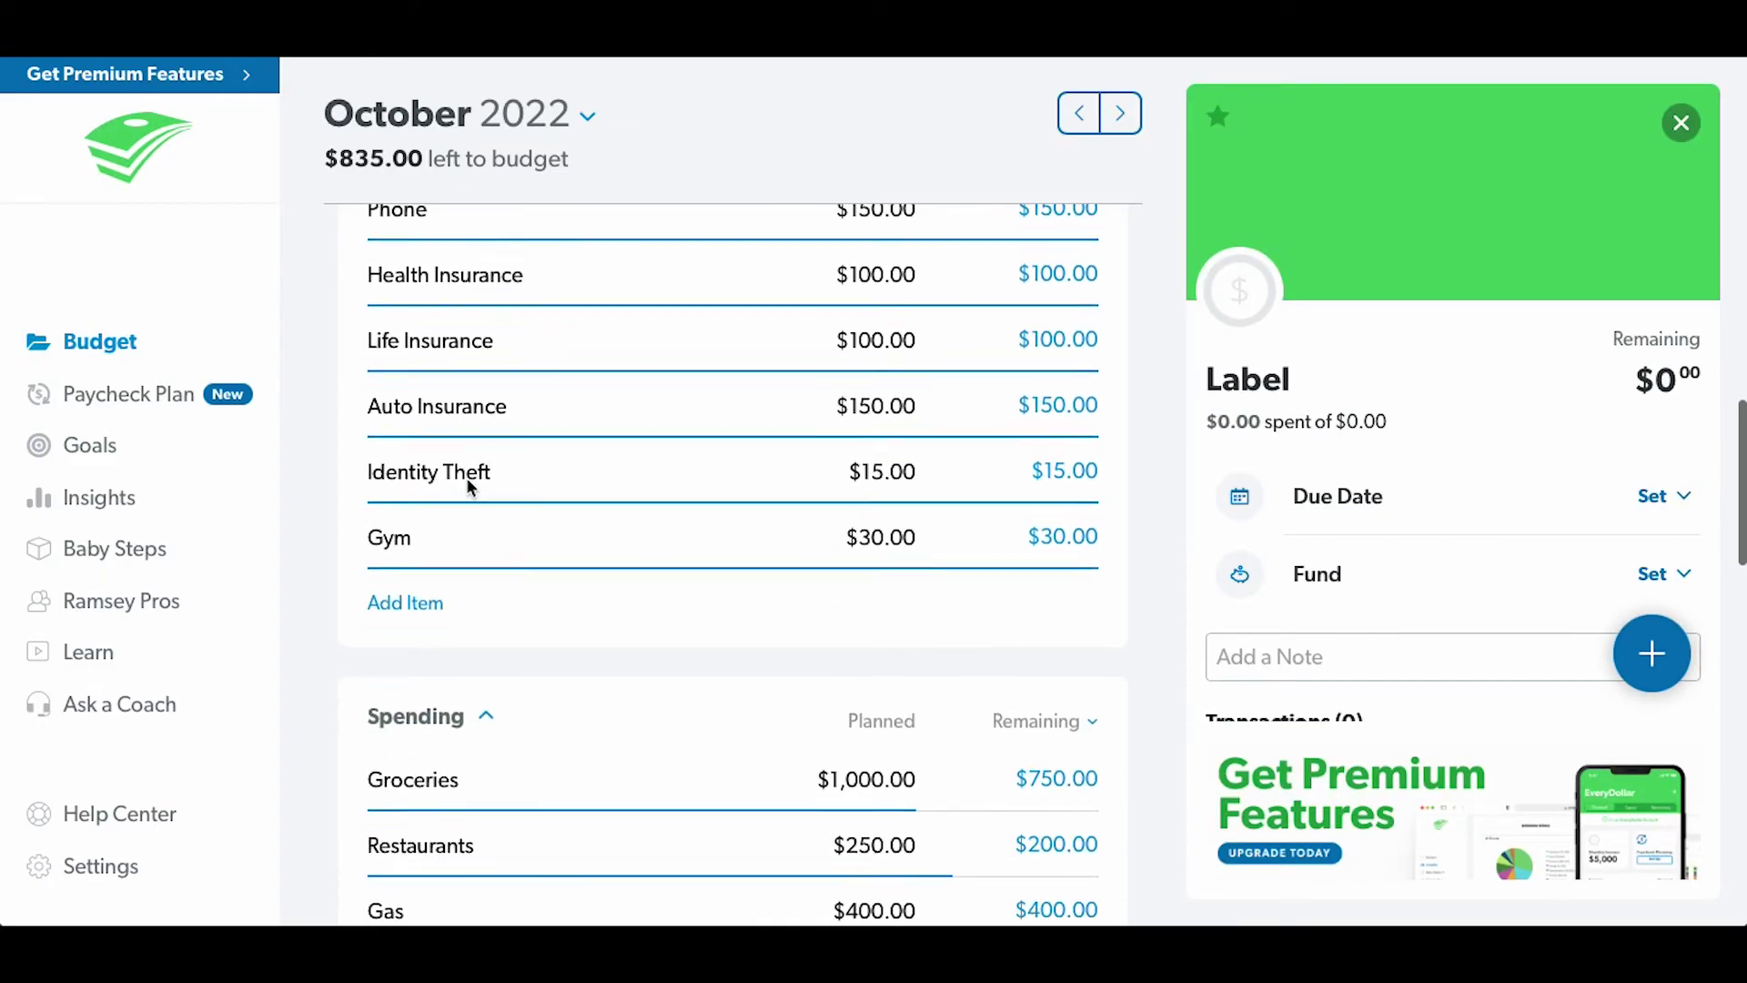
text(Mortgage)
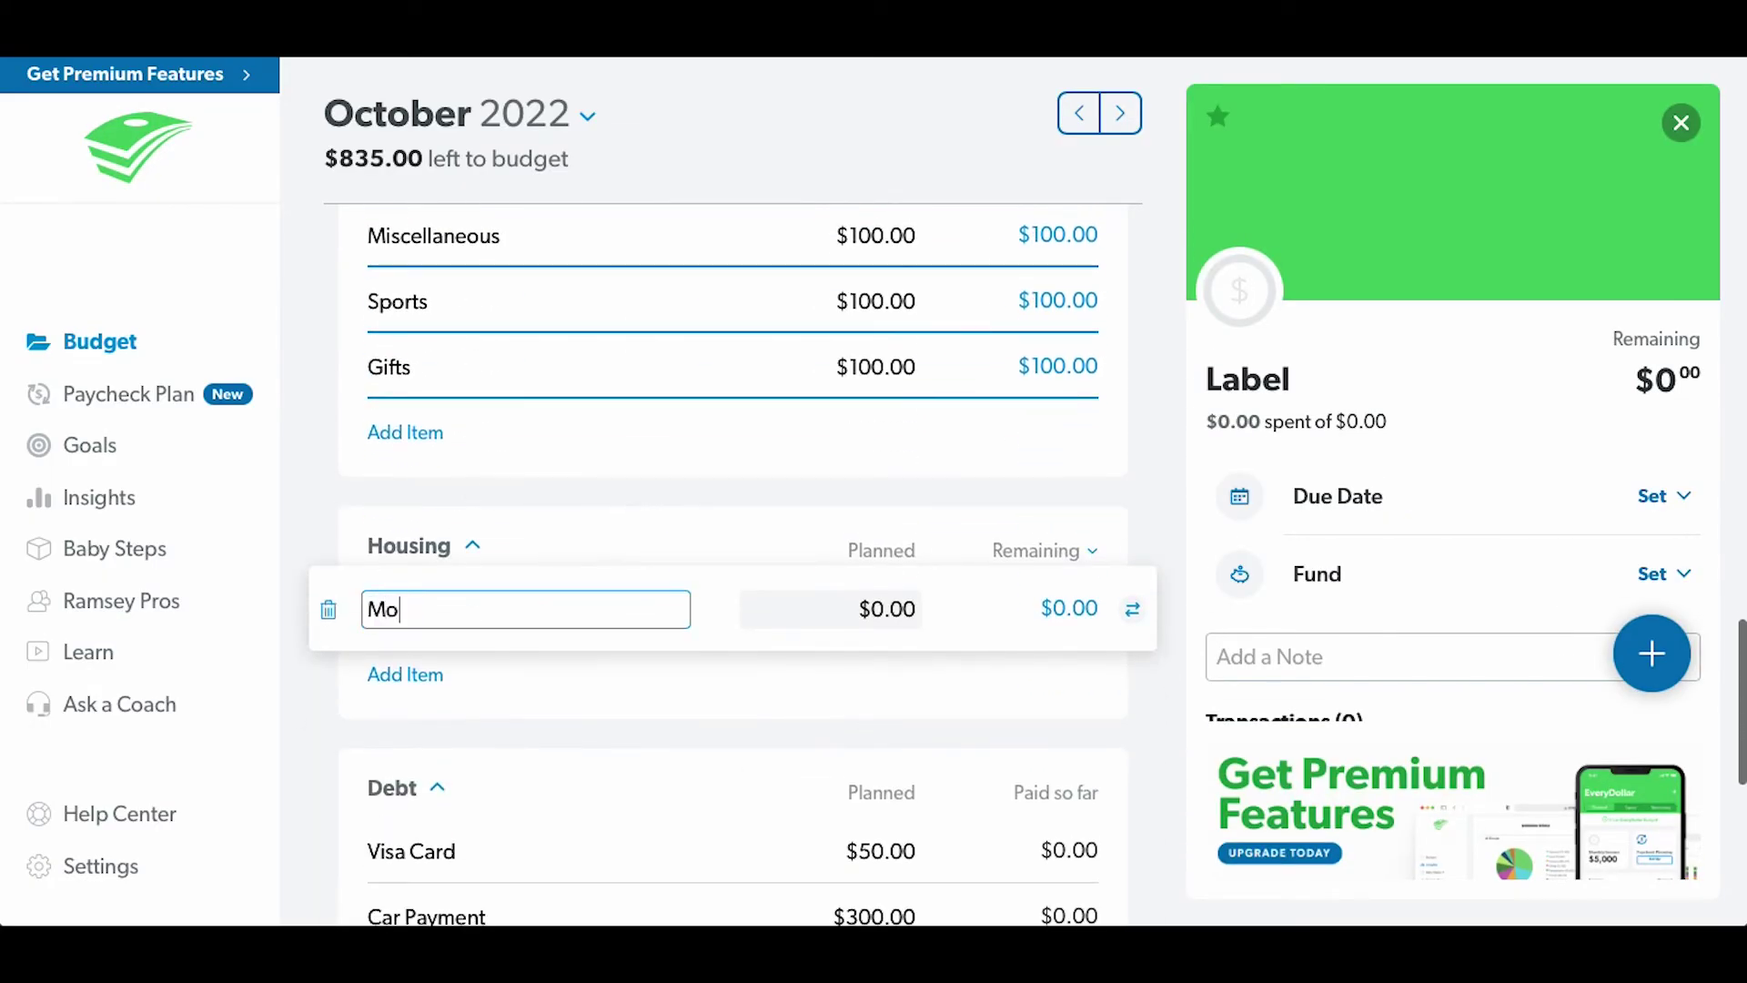
key(Tab)
text(25)
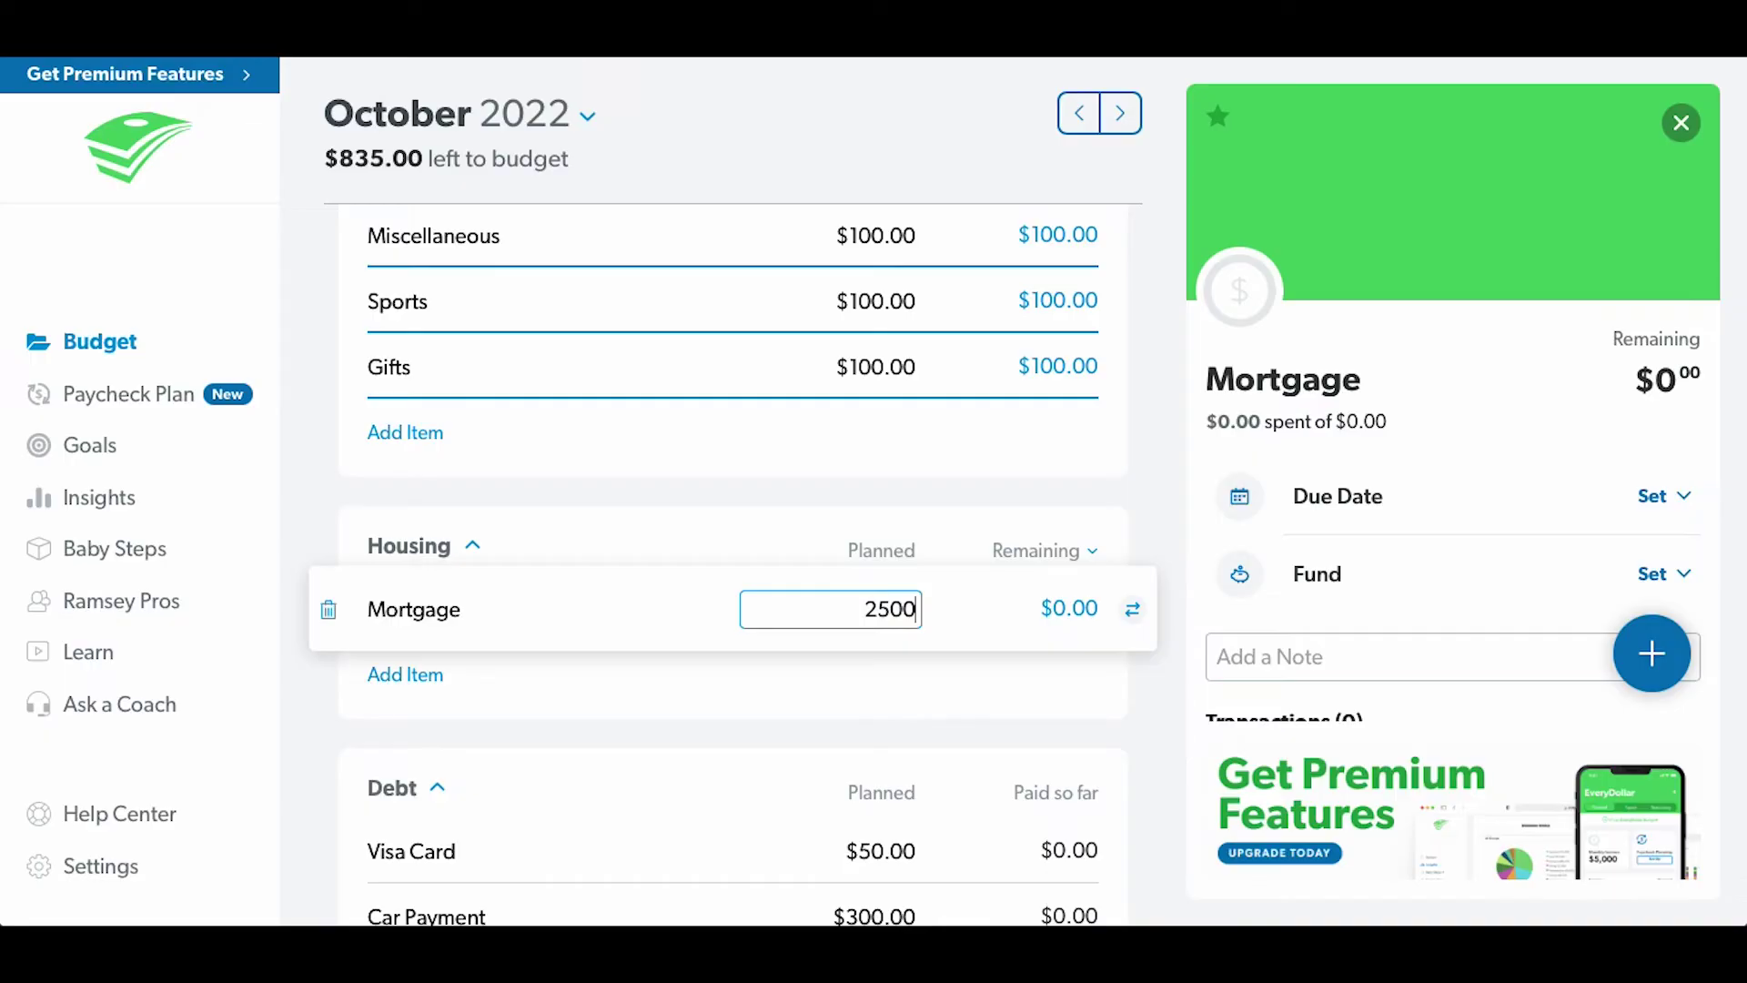
key(Return)
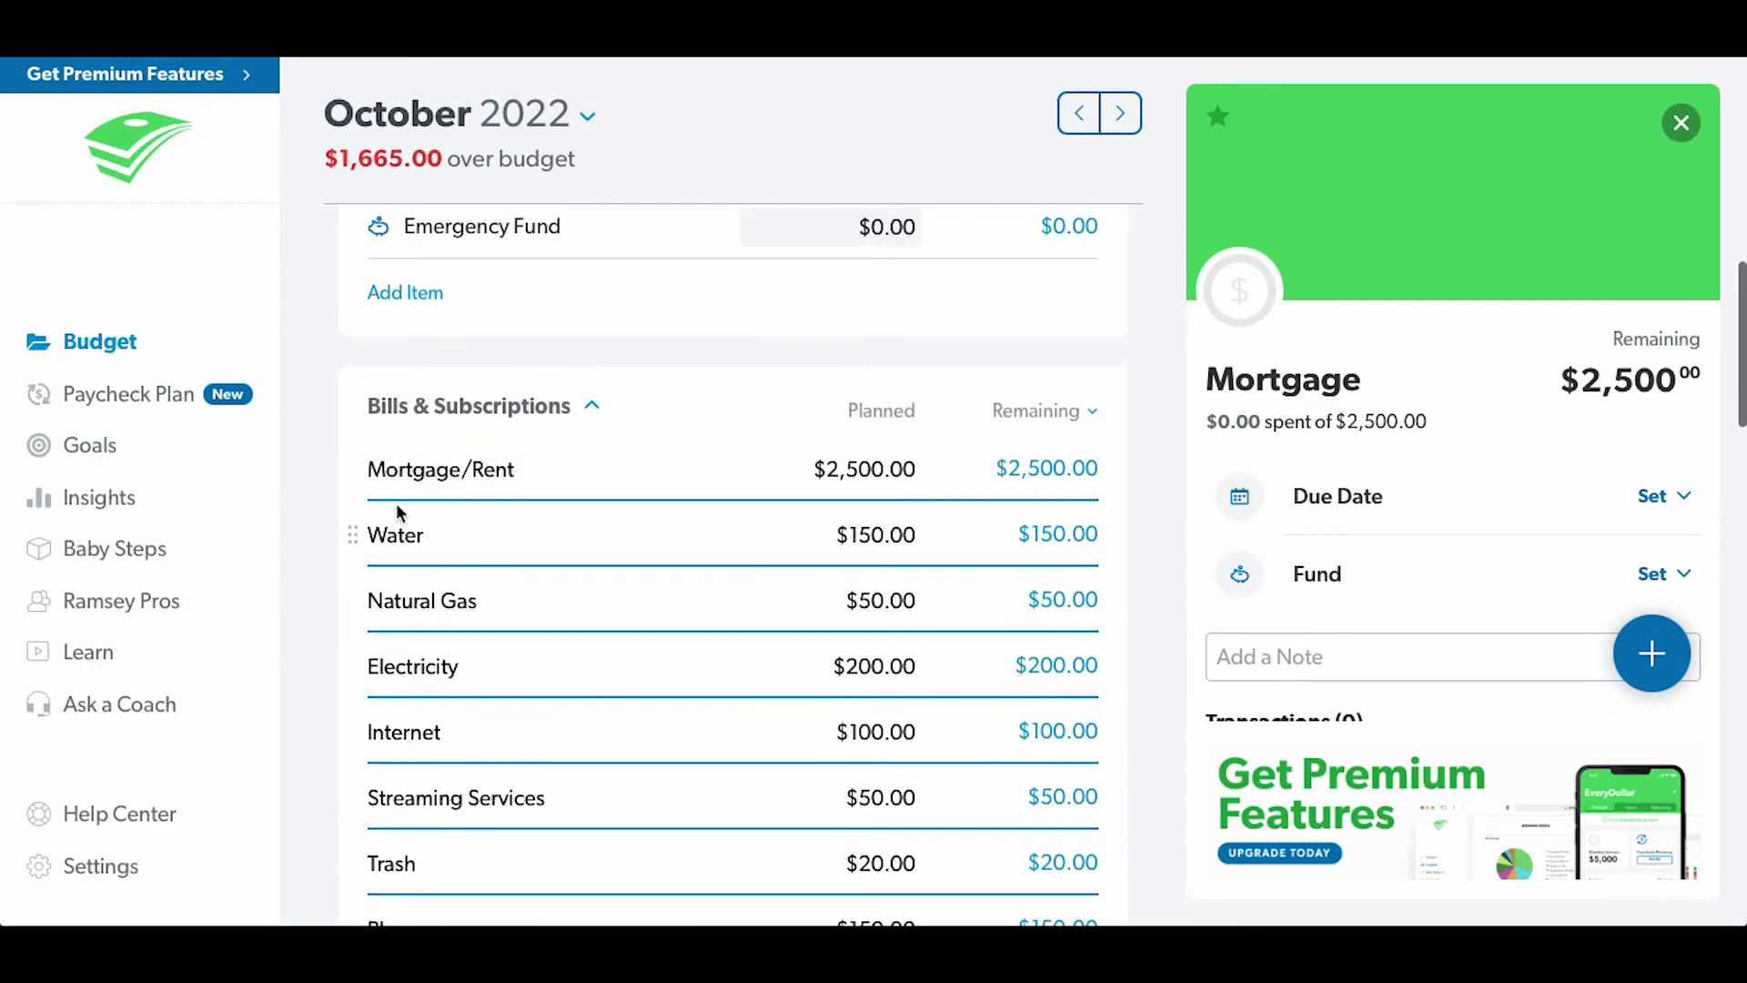
- Delete the Mortgage/Rent item from the Bills & Subscriptions group and confirm the deletion
click(335, 482)
click(332, 480)
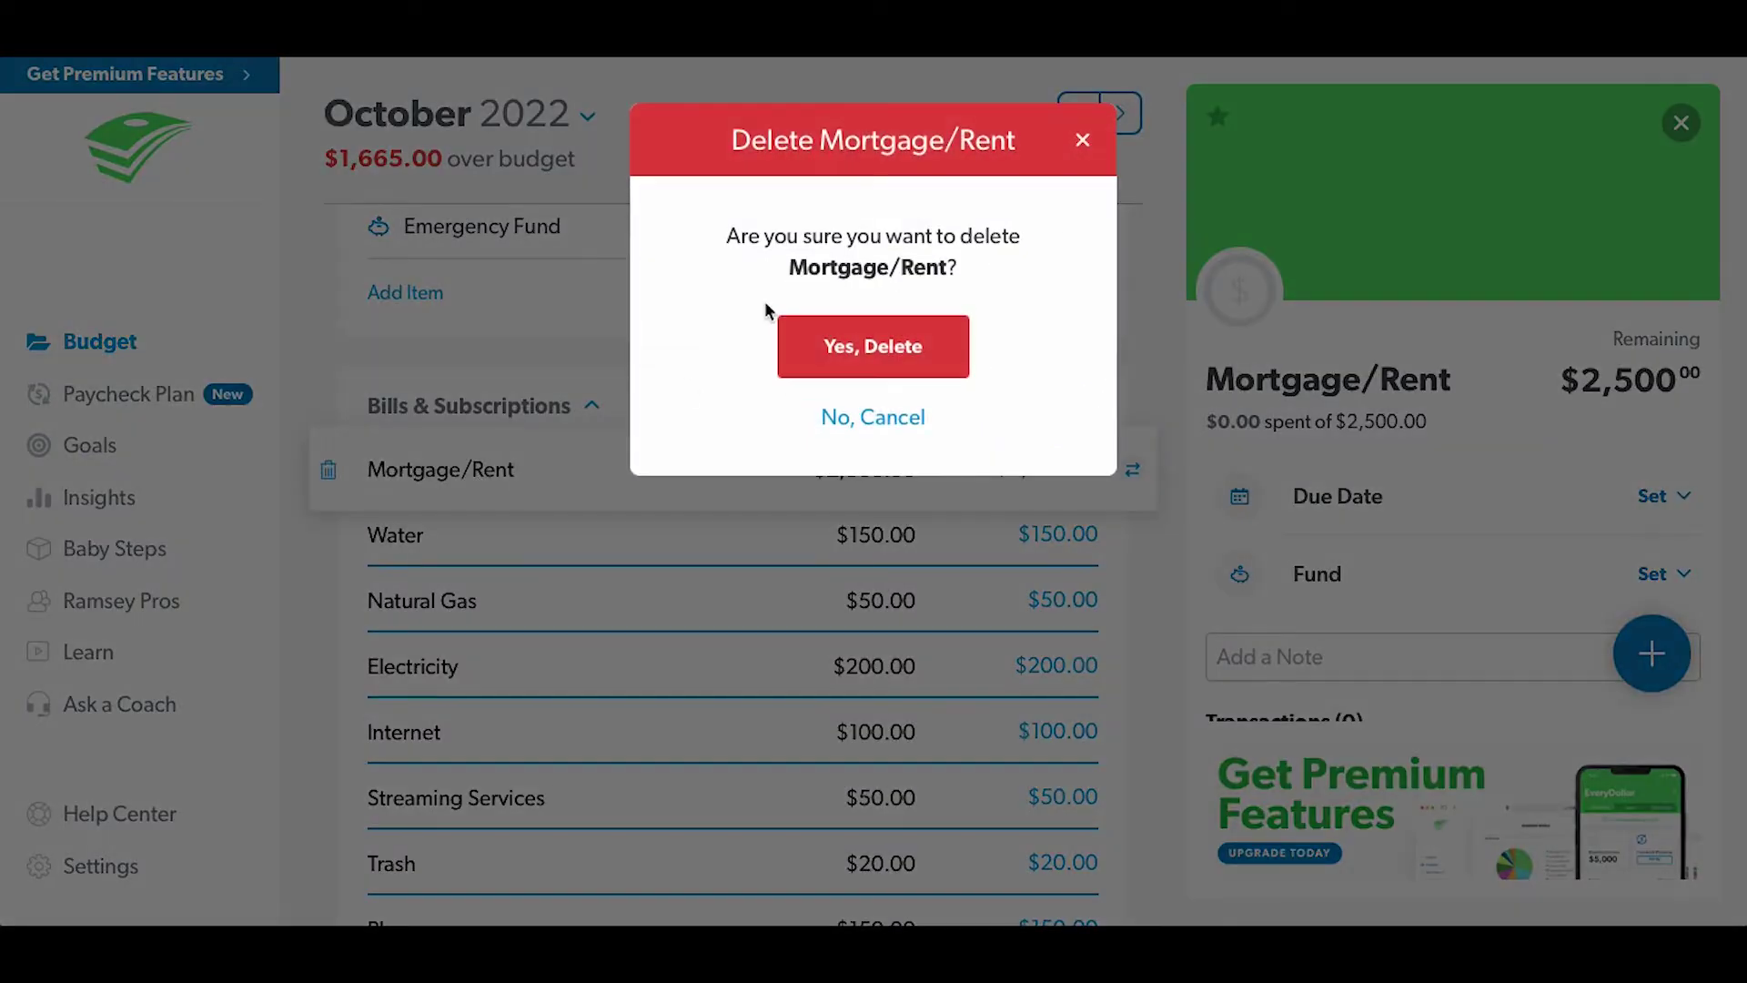
click(794, 343)
- Examine each group's planned amounts and percentages in the summary and review the items in the Spending group
scroll(838, 355, down, 5)
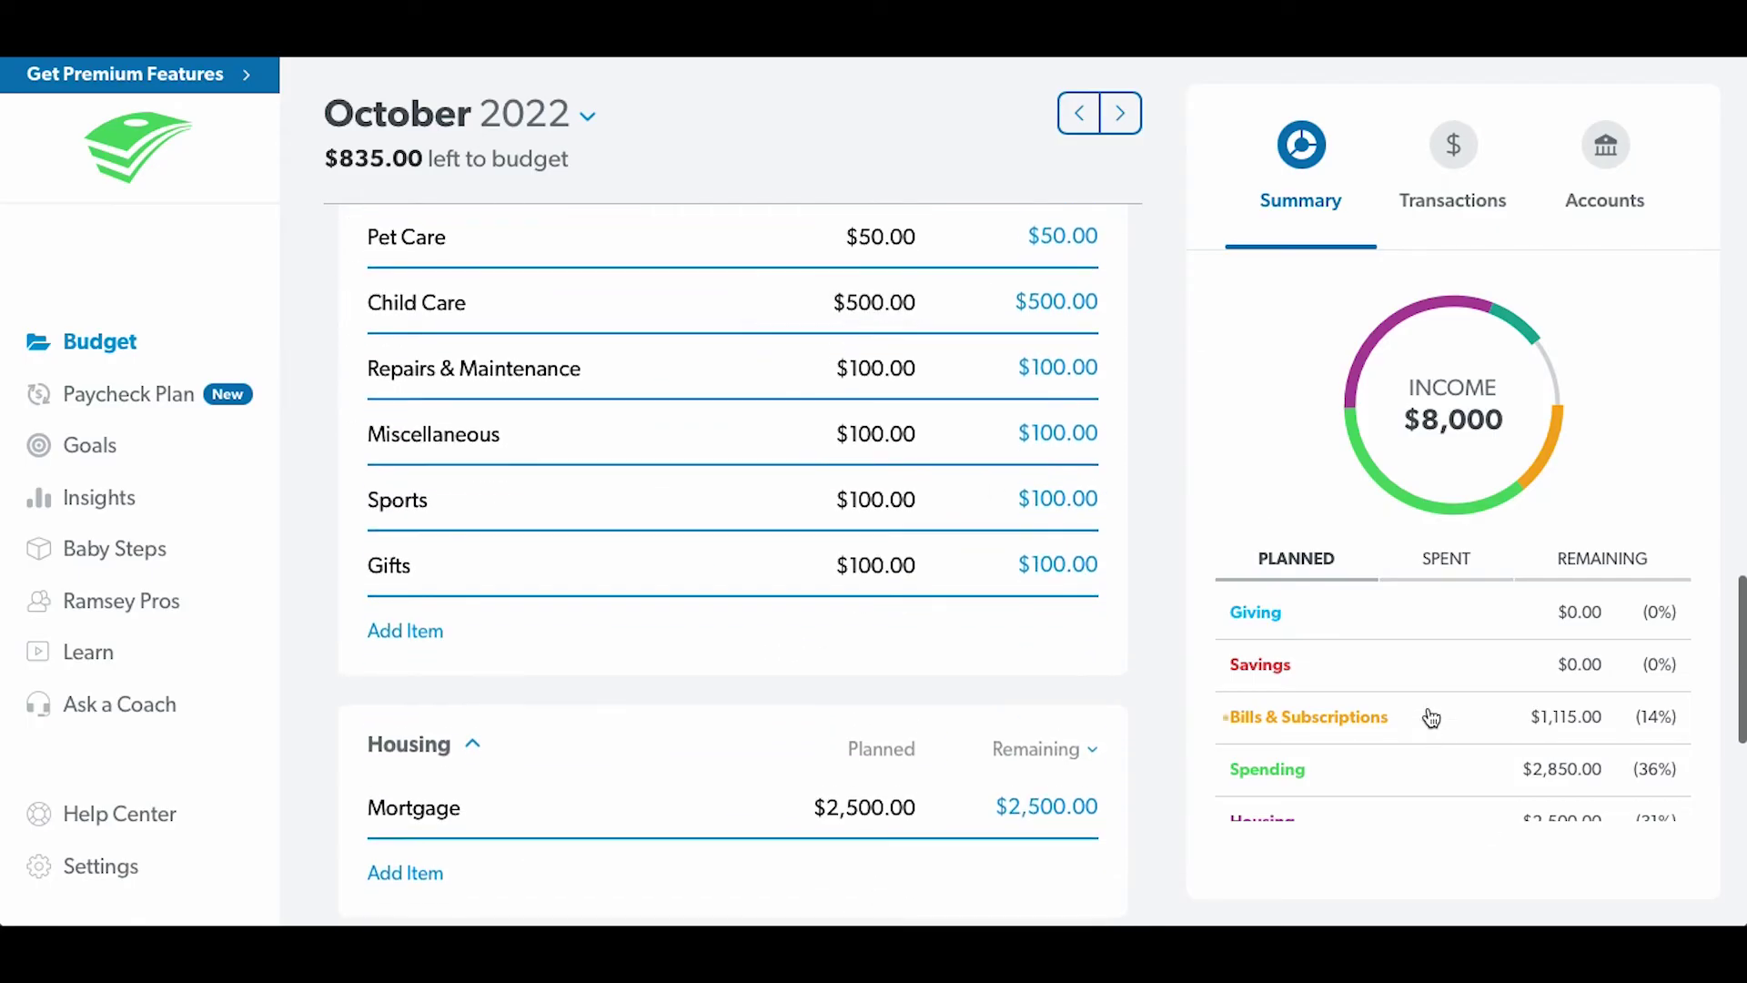
scroll(1427, 718, down, 2)
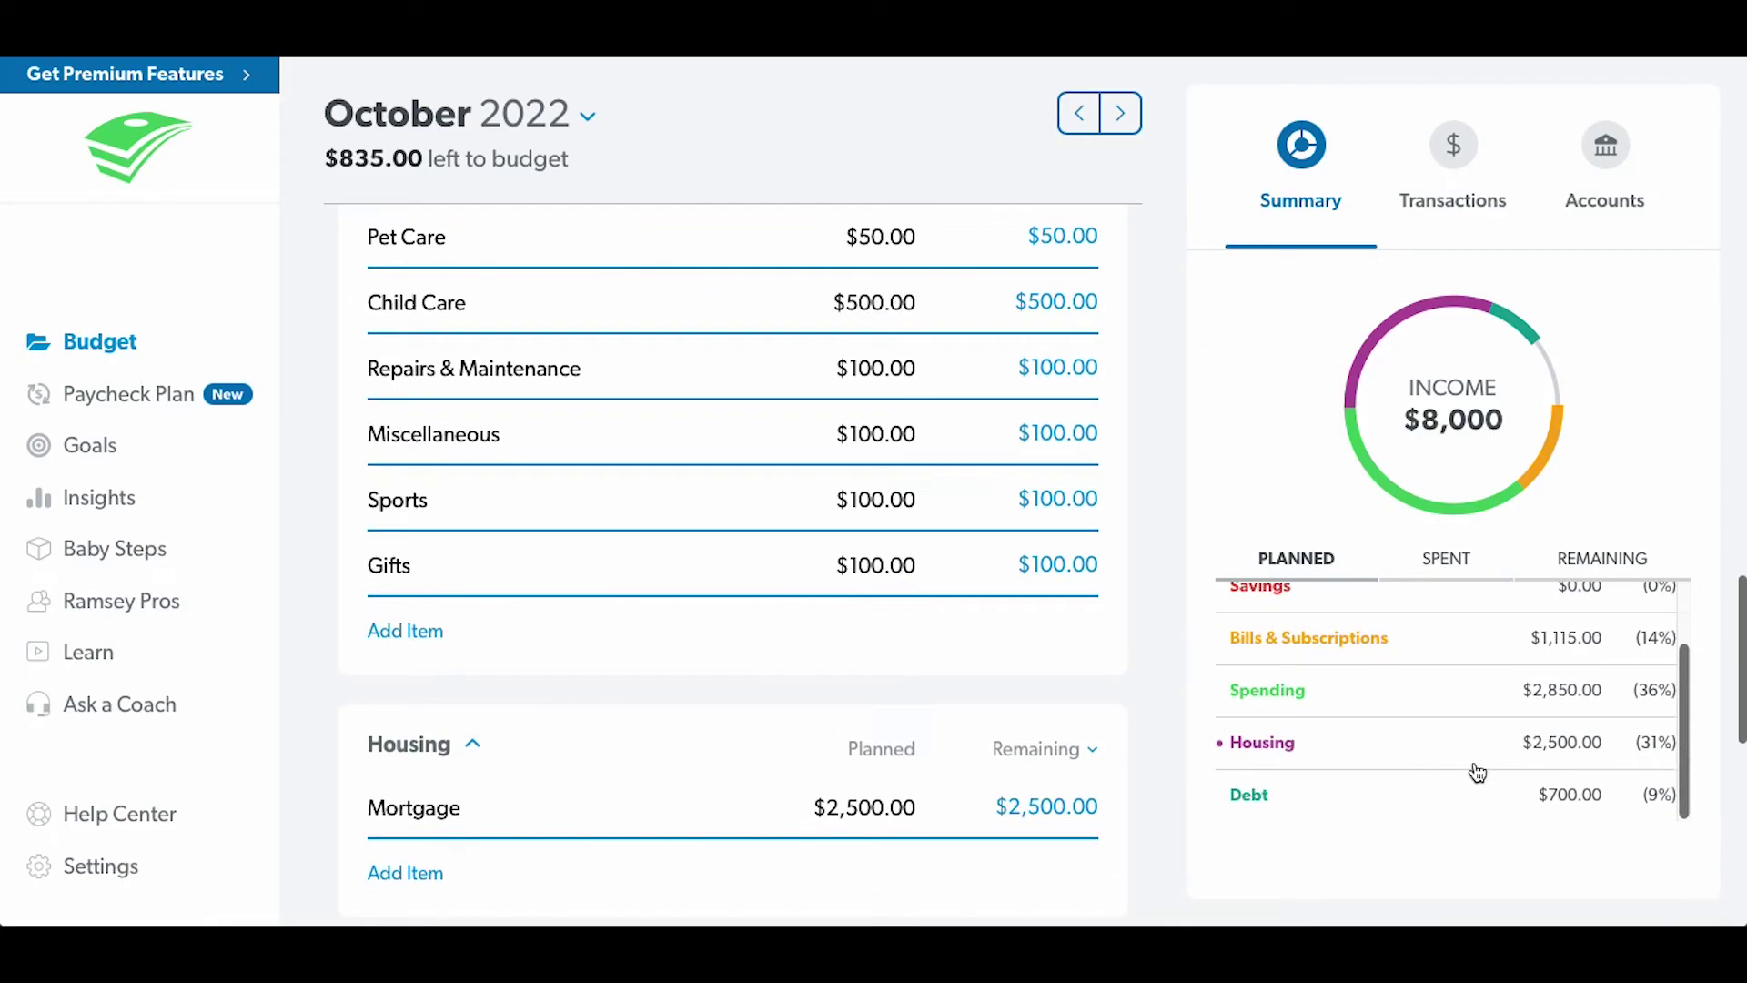
scroll(1297, 674, up, 1)
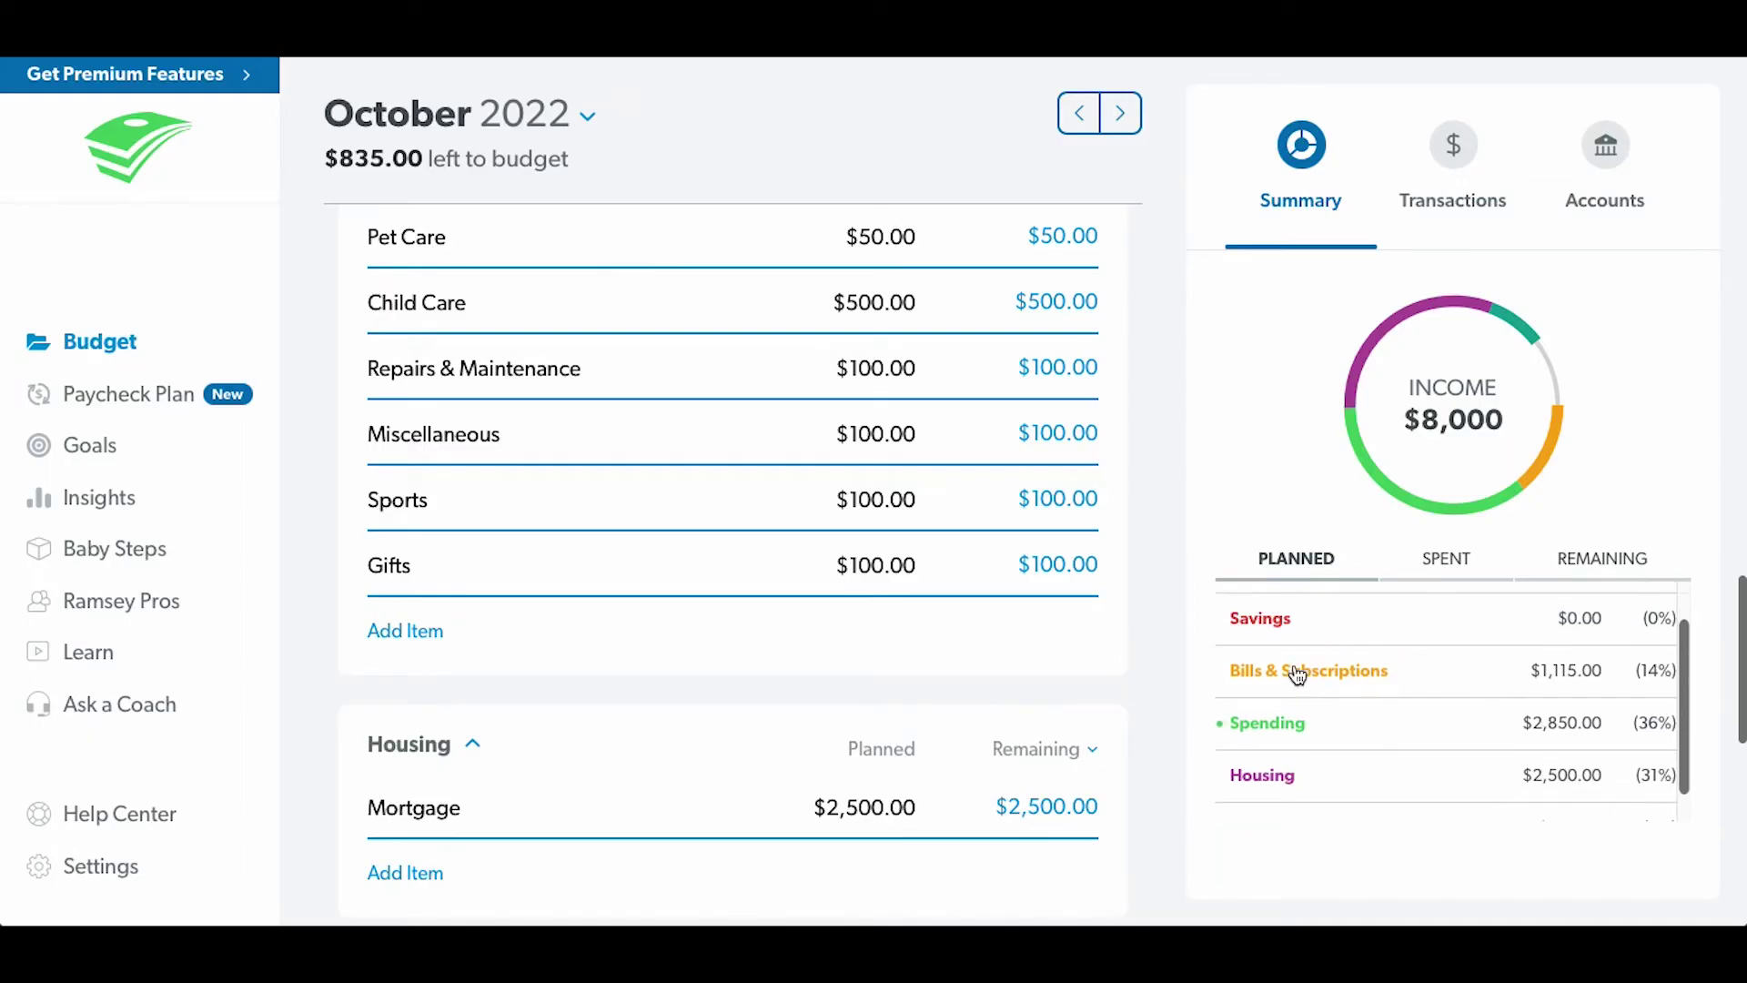
scroll(1297, 674, up, 2)
scroll(946, 606, up, 6)
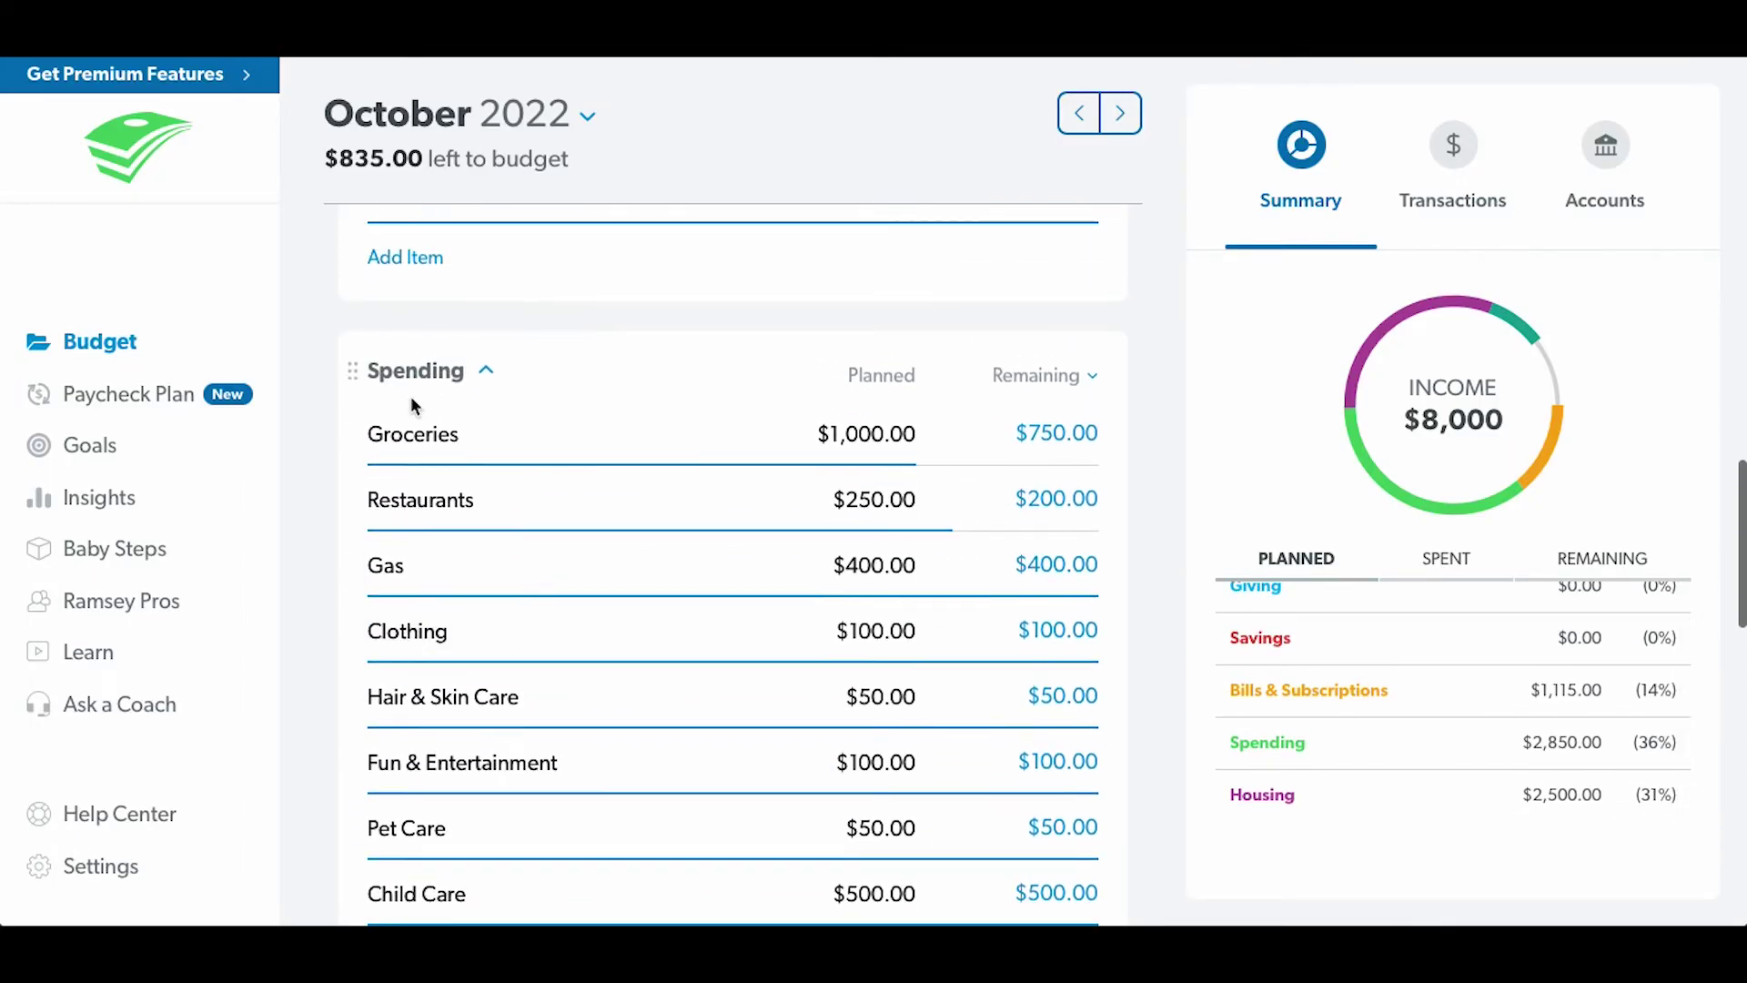
scroll(421, 393, down, 2)
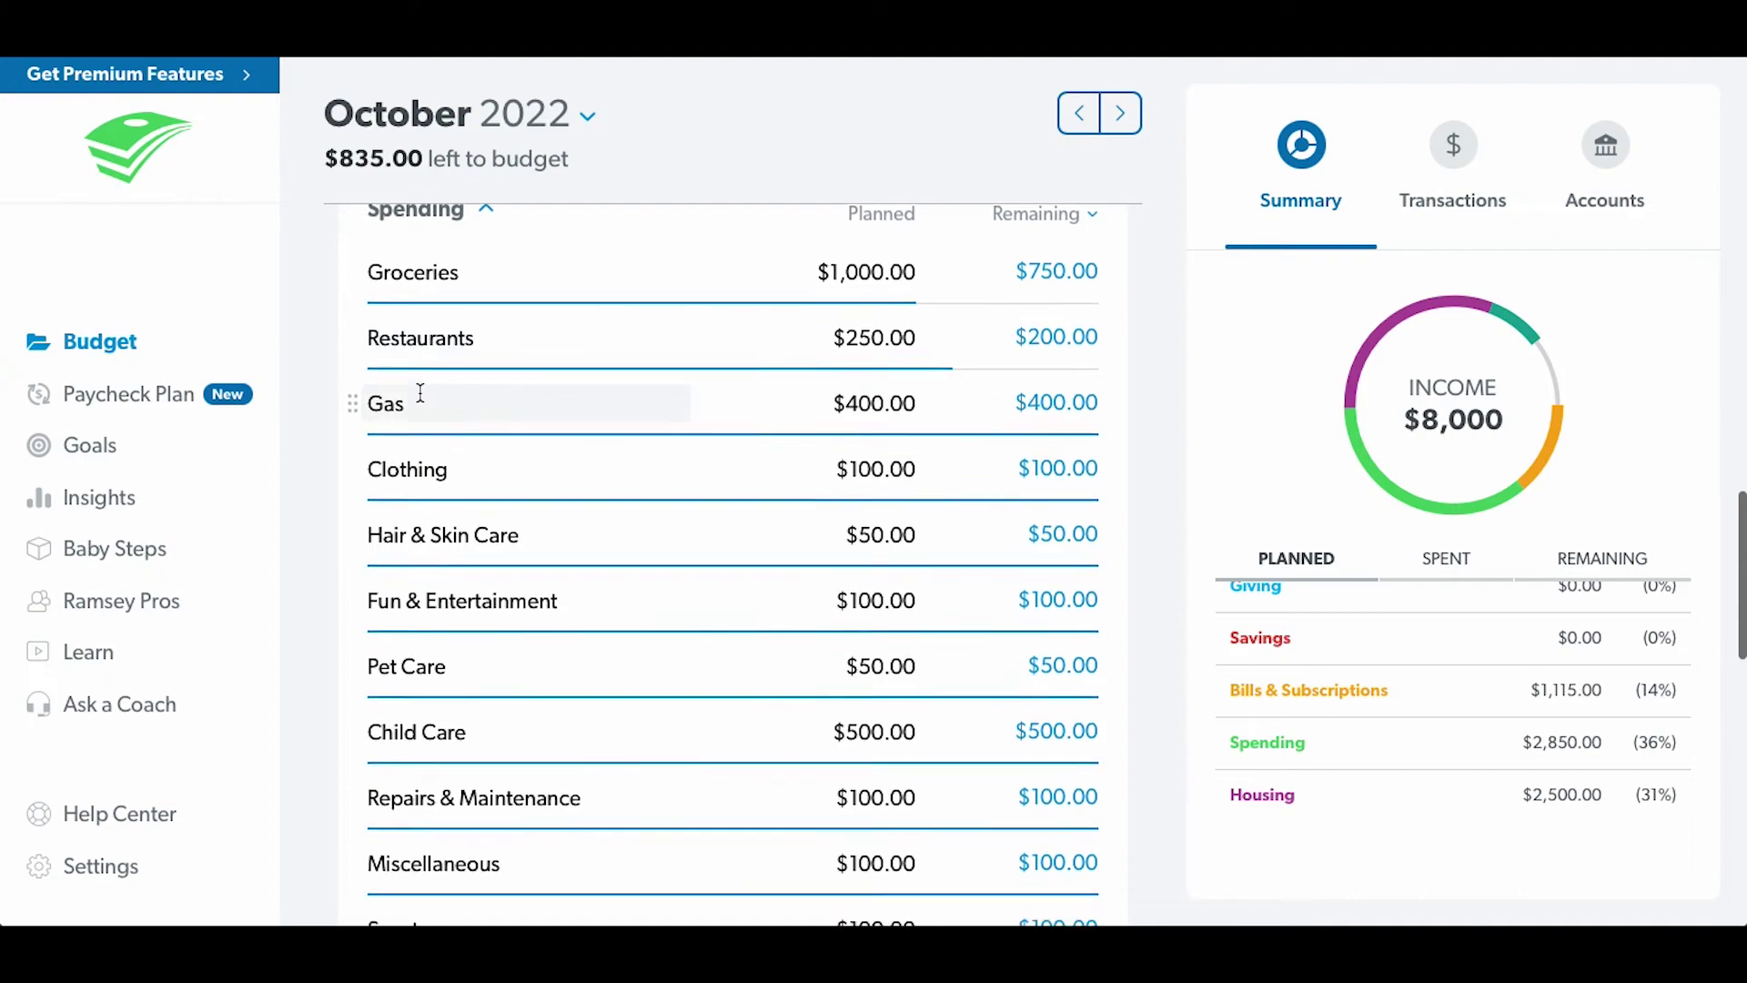
scroll(421, 392, down, 1)
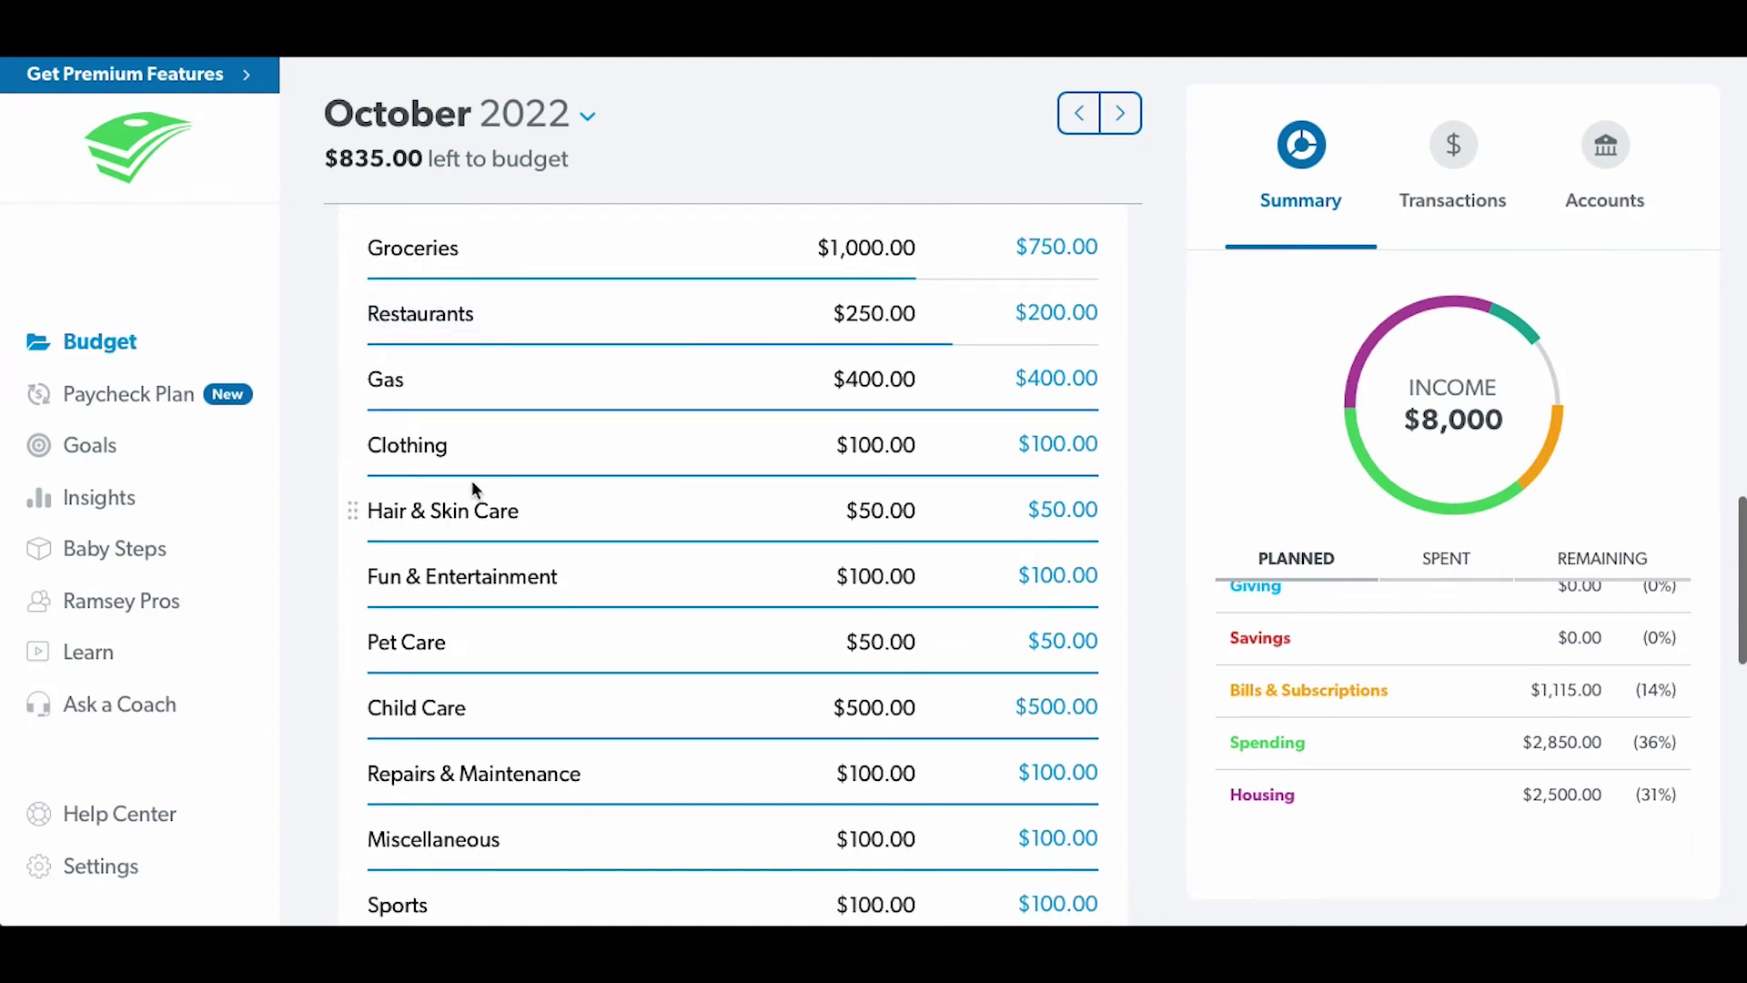
scroll(473, 537, down, 3)
scroll(496, 596, down, 10)
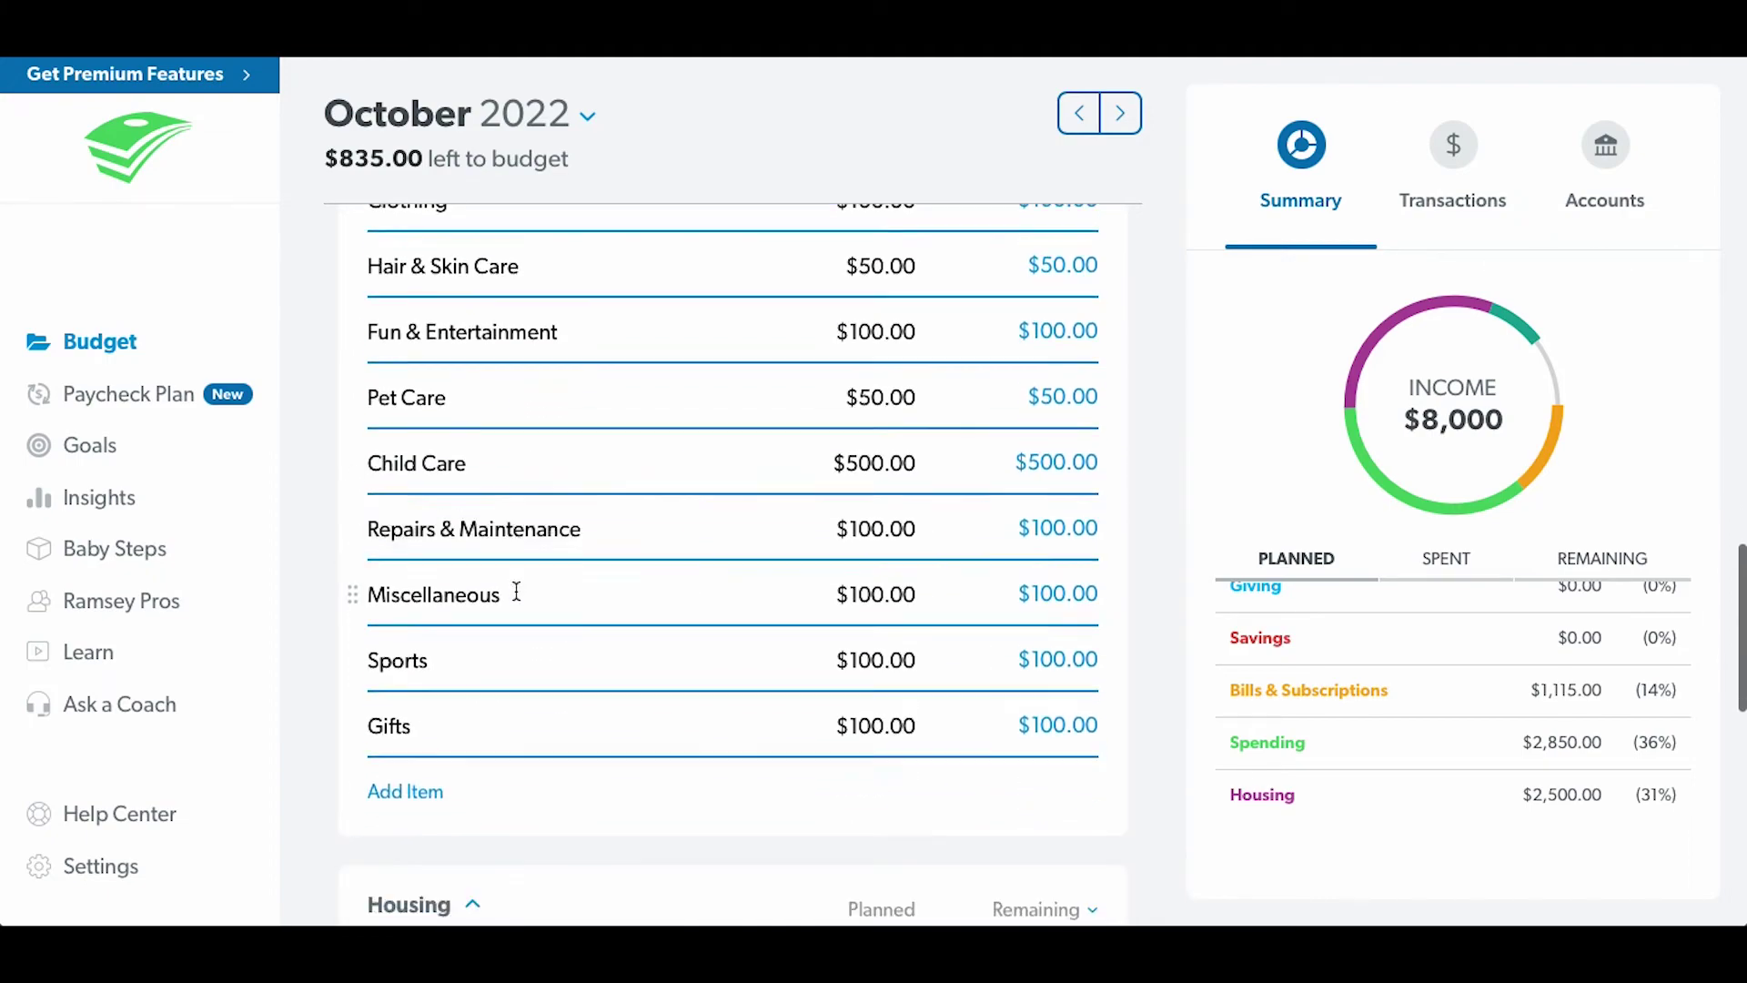
scroll(483, 492, up, 10)
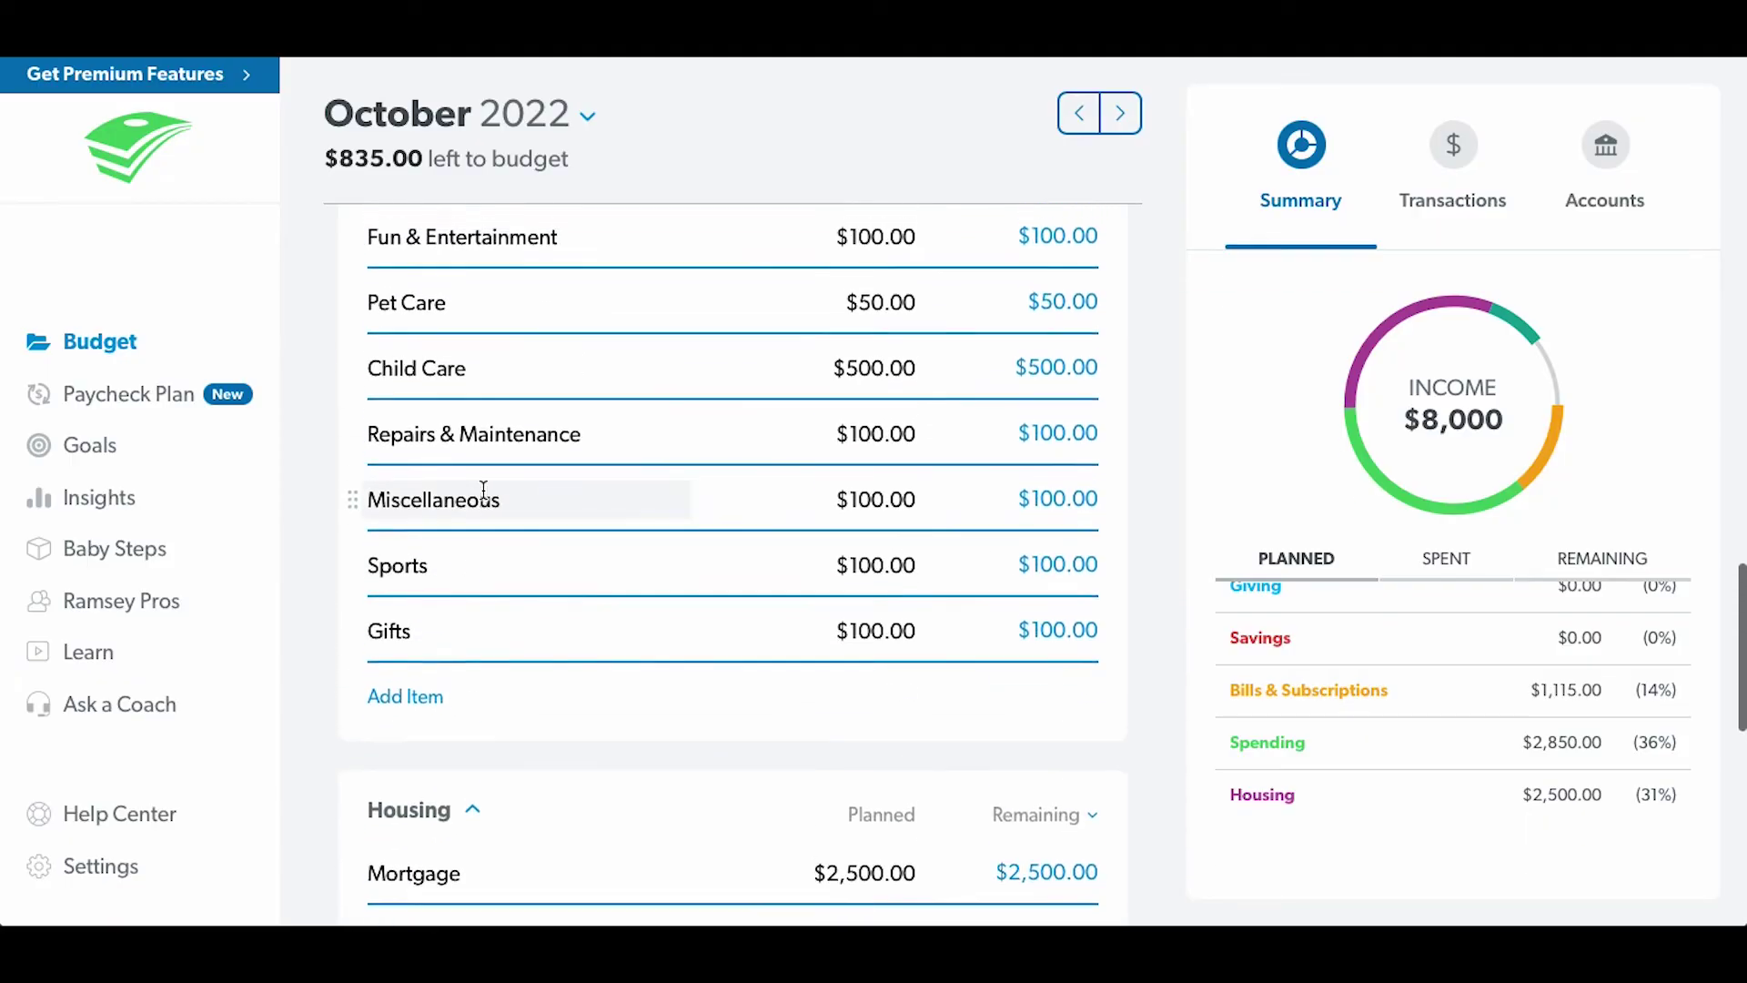
scroll(1435, 673, up, 1)
scroll(1436, 674, down, 1)
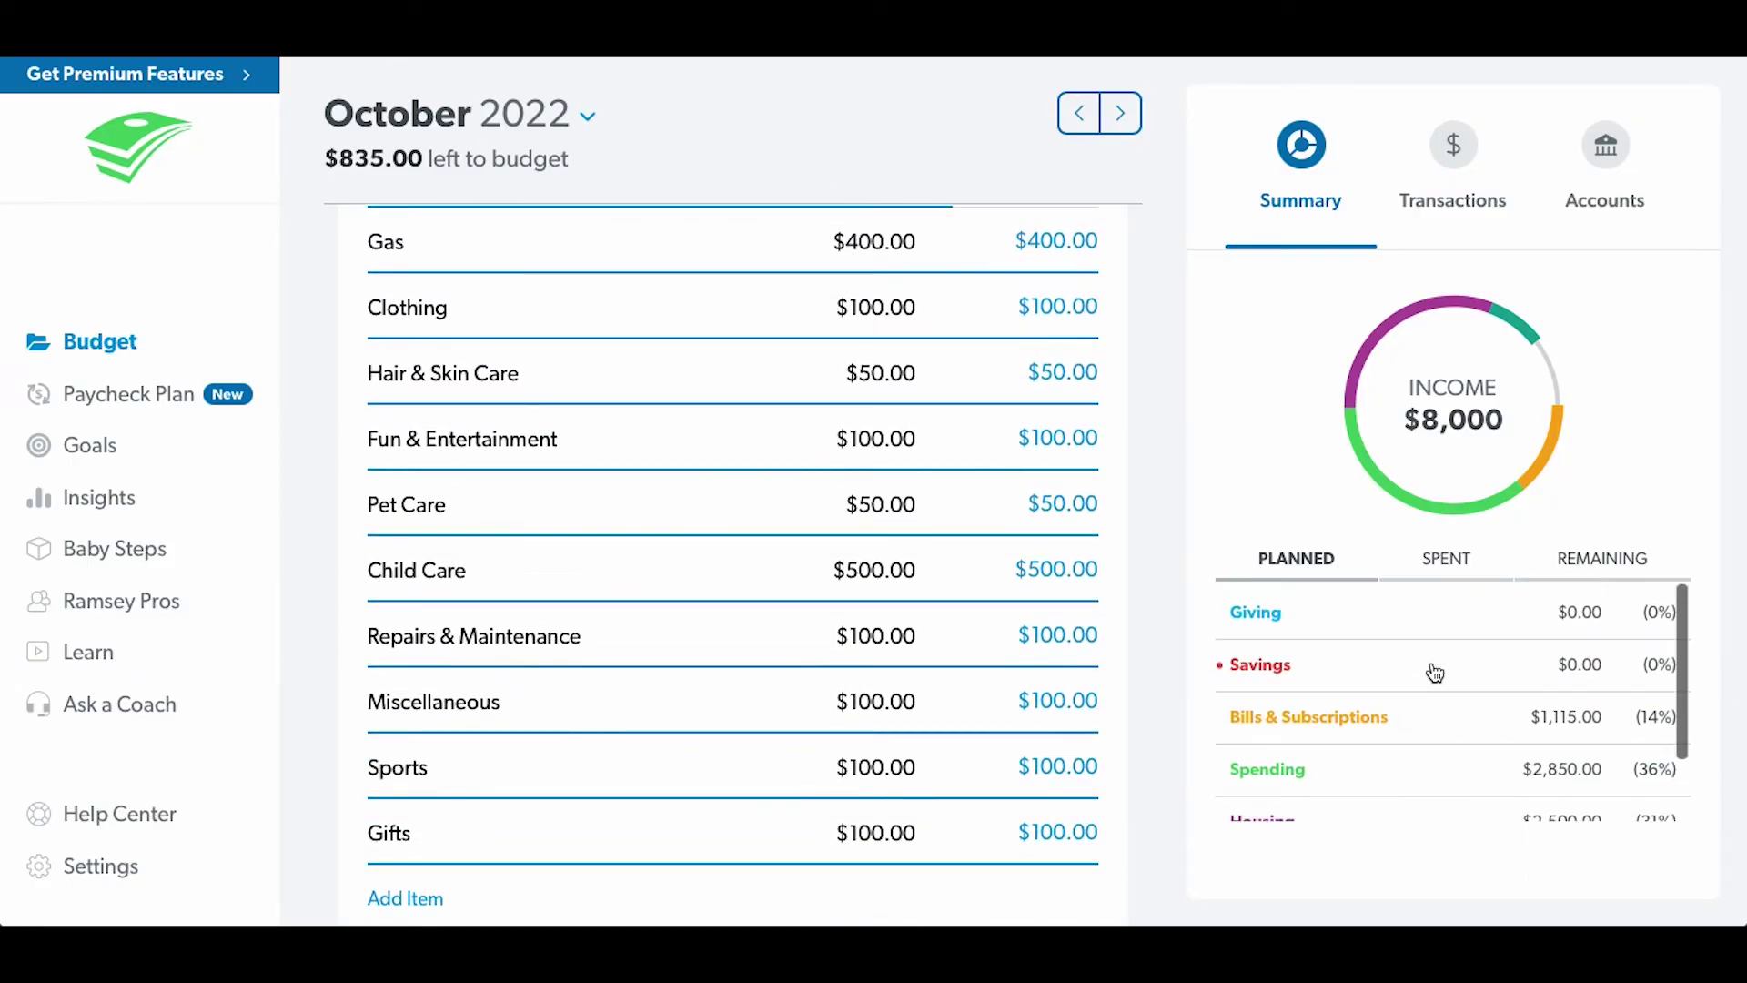
scroll(679, 581, up, 10)
scroll(691, 578, down, 10)
scroll(786, 586, up, 2)
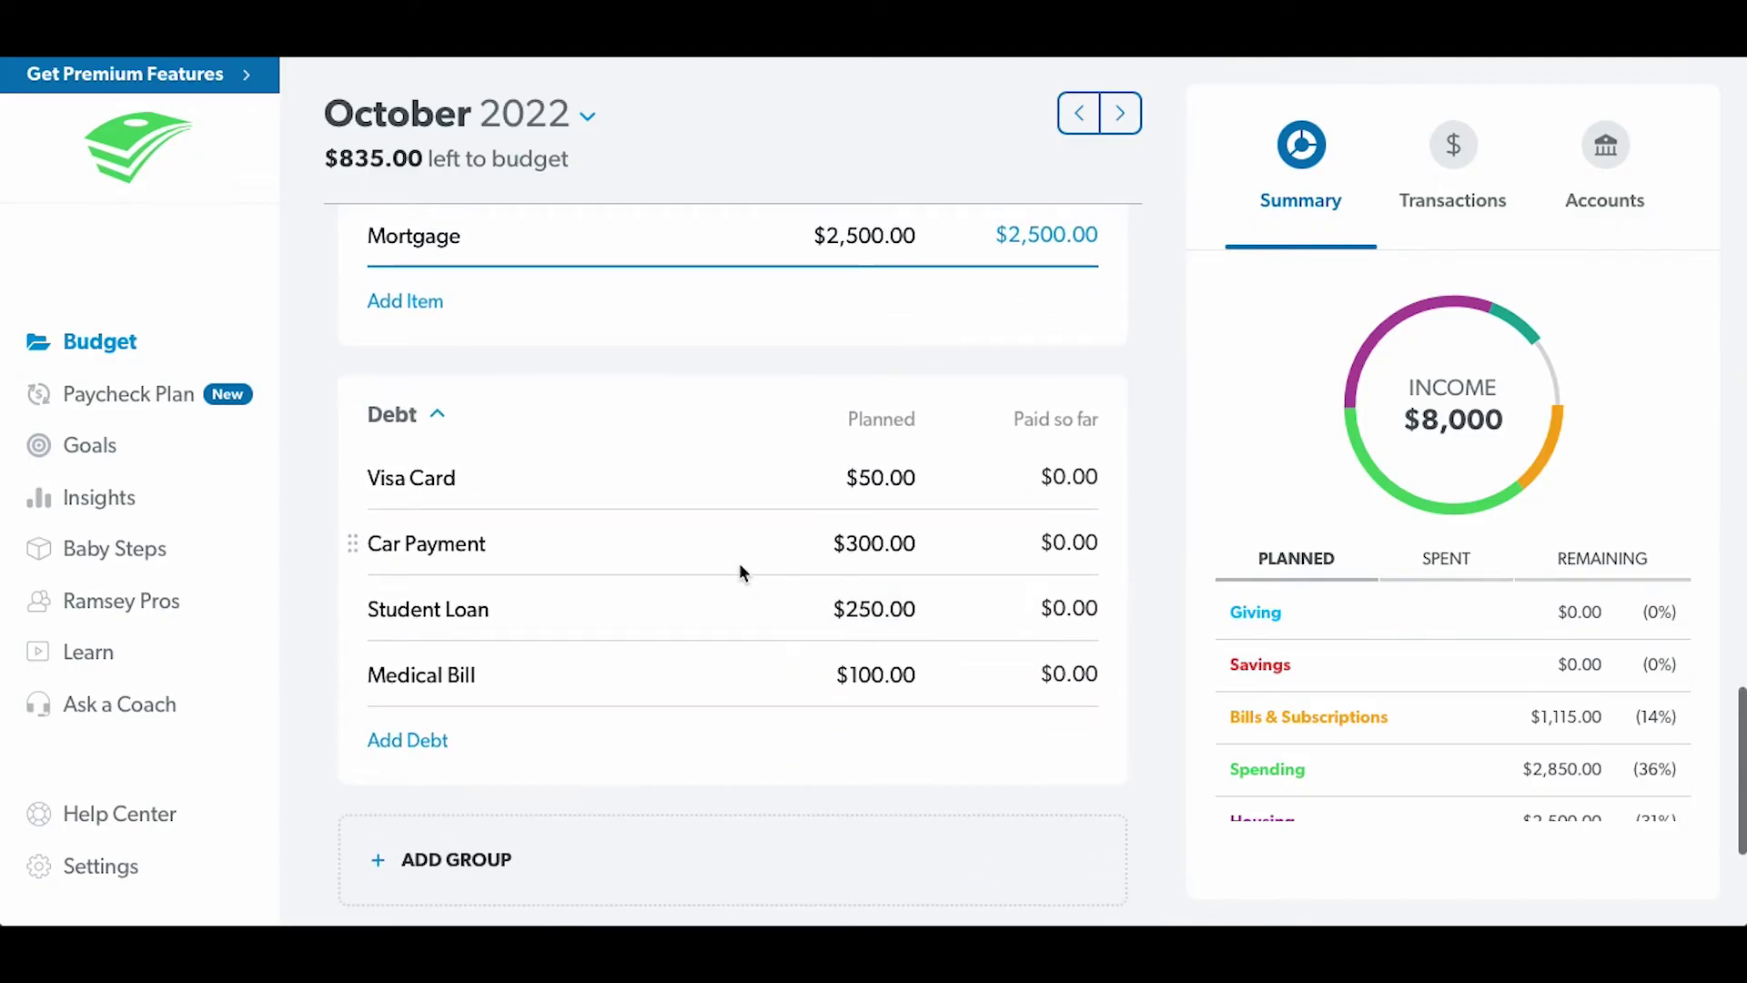
- Check the amount left to budget and compare it with the planned income and the items in each budget group
scroll(491, 244, up, 12)
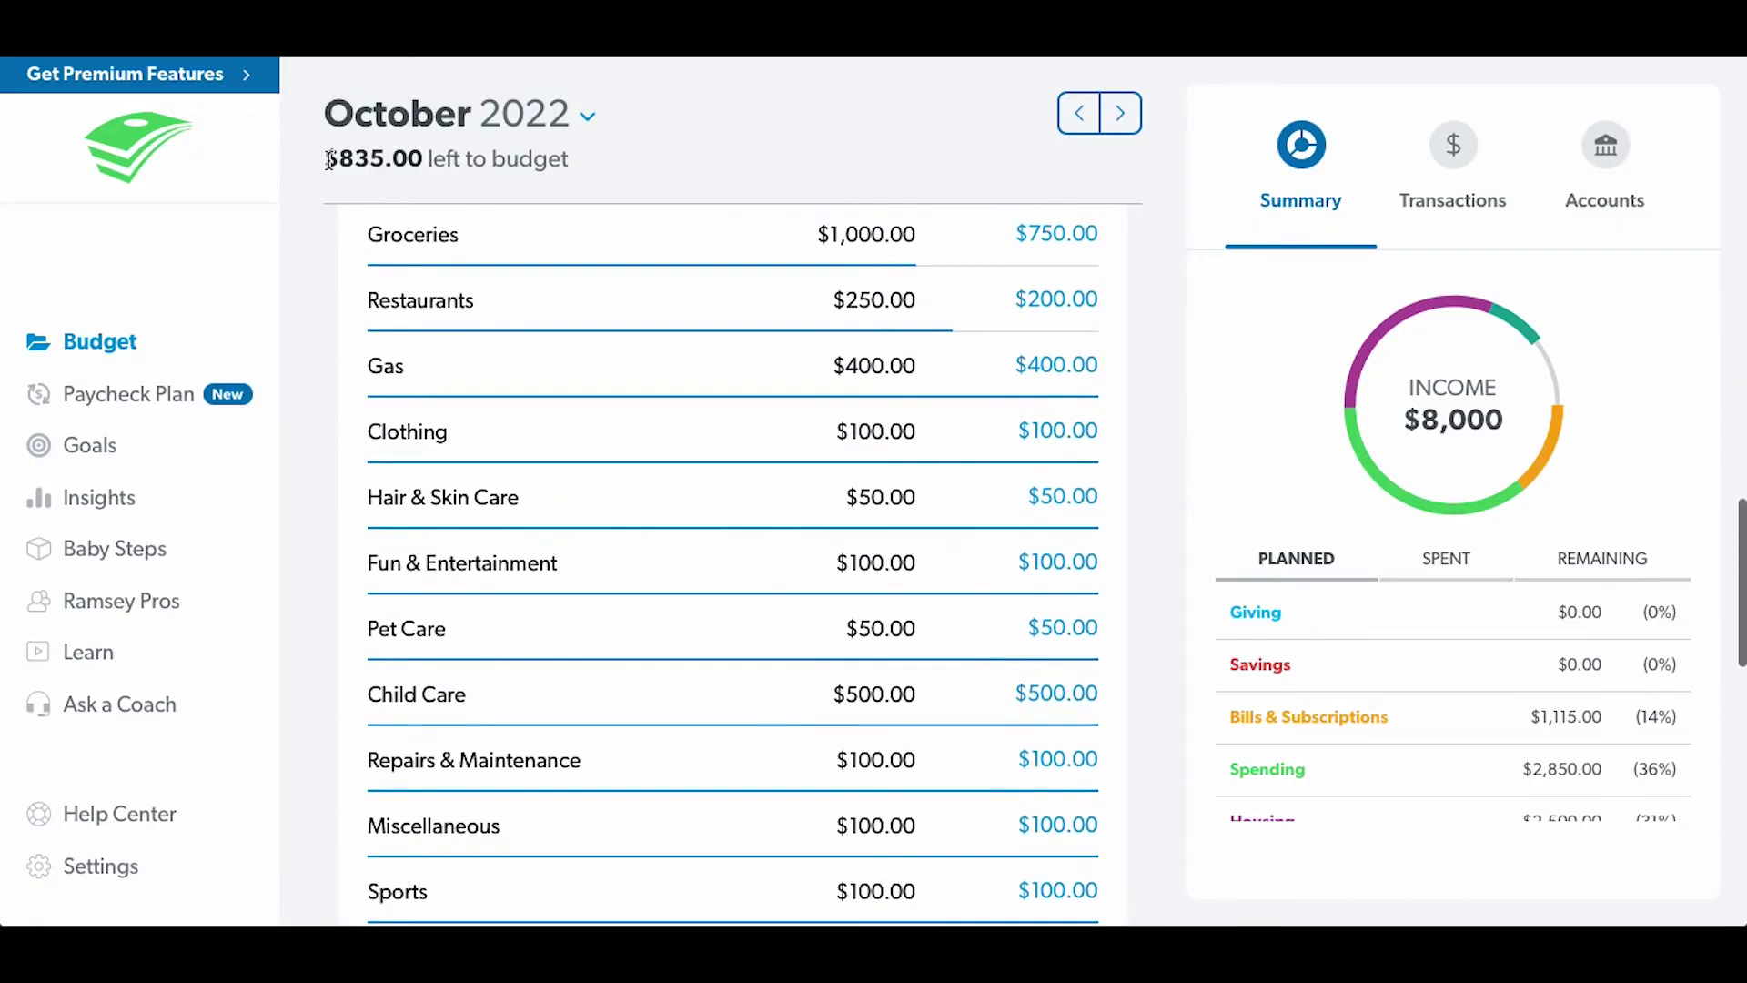
drag(329, 160, 423, 155)
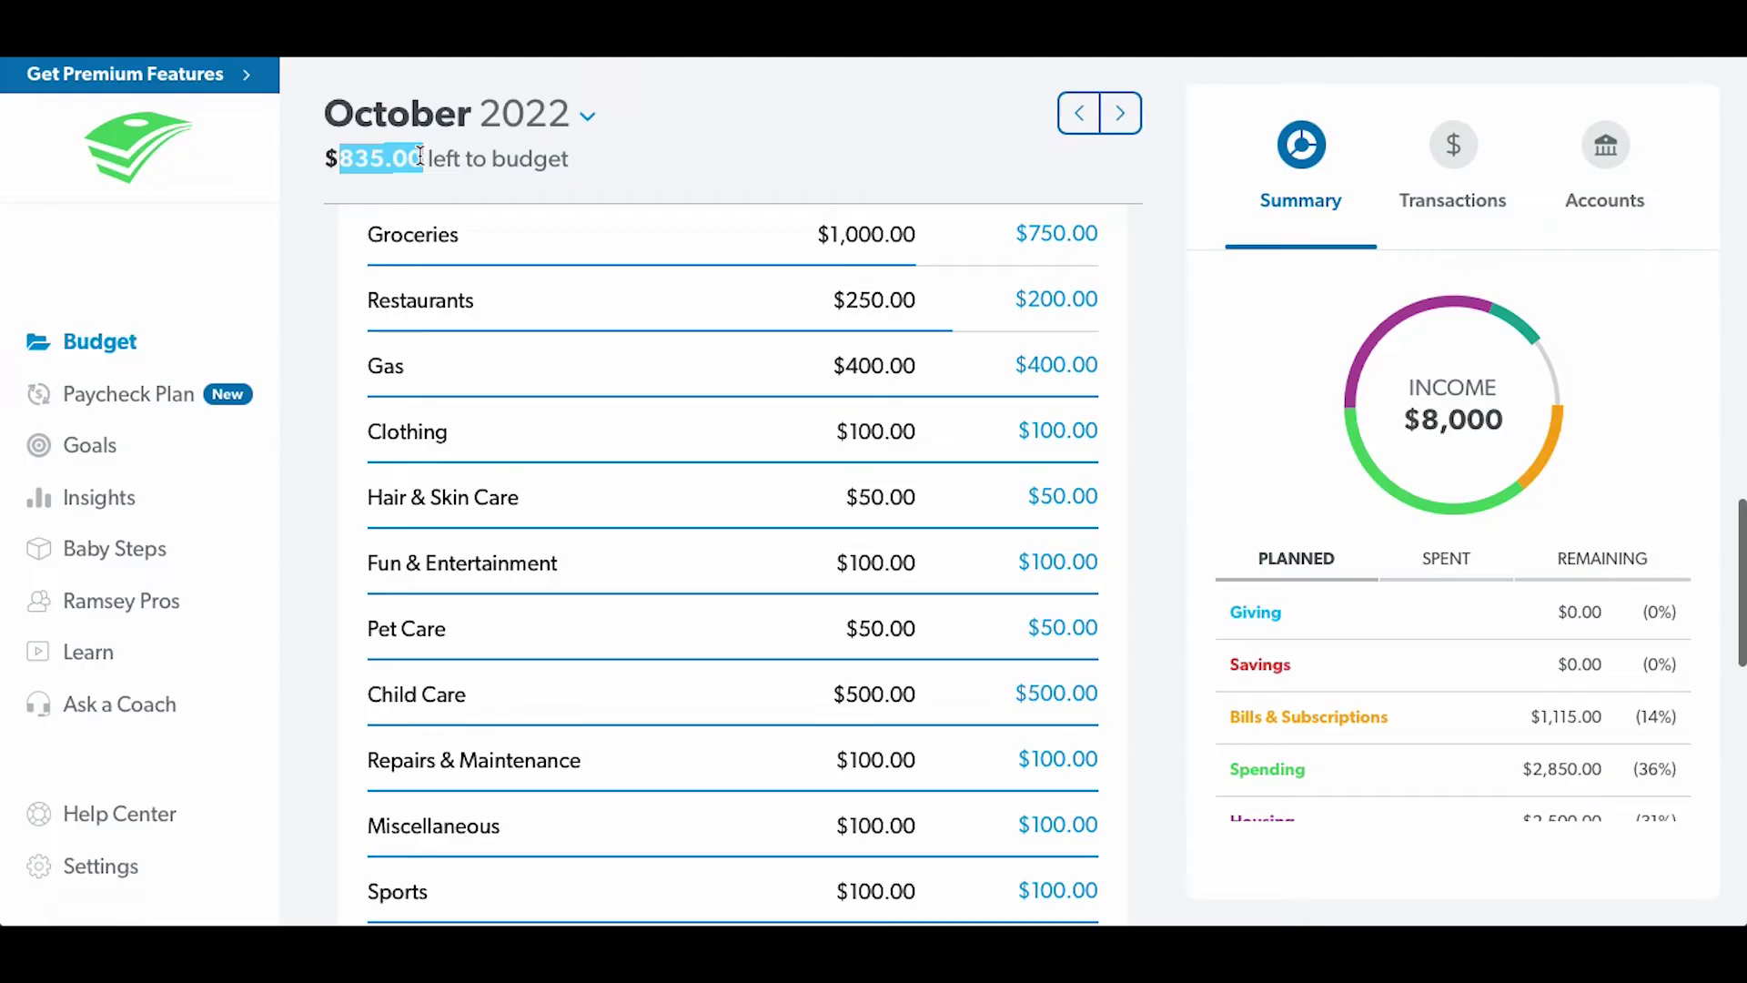
scroll(415, 242, up, 8)
scroll(412, 246, up, 1)
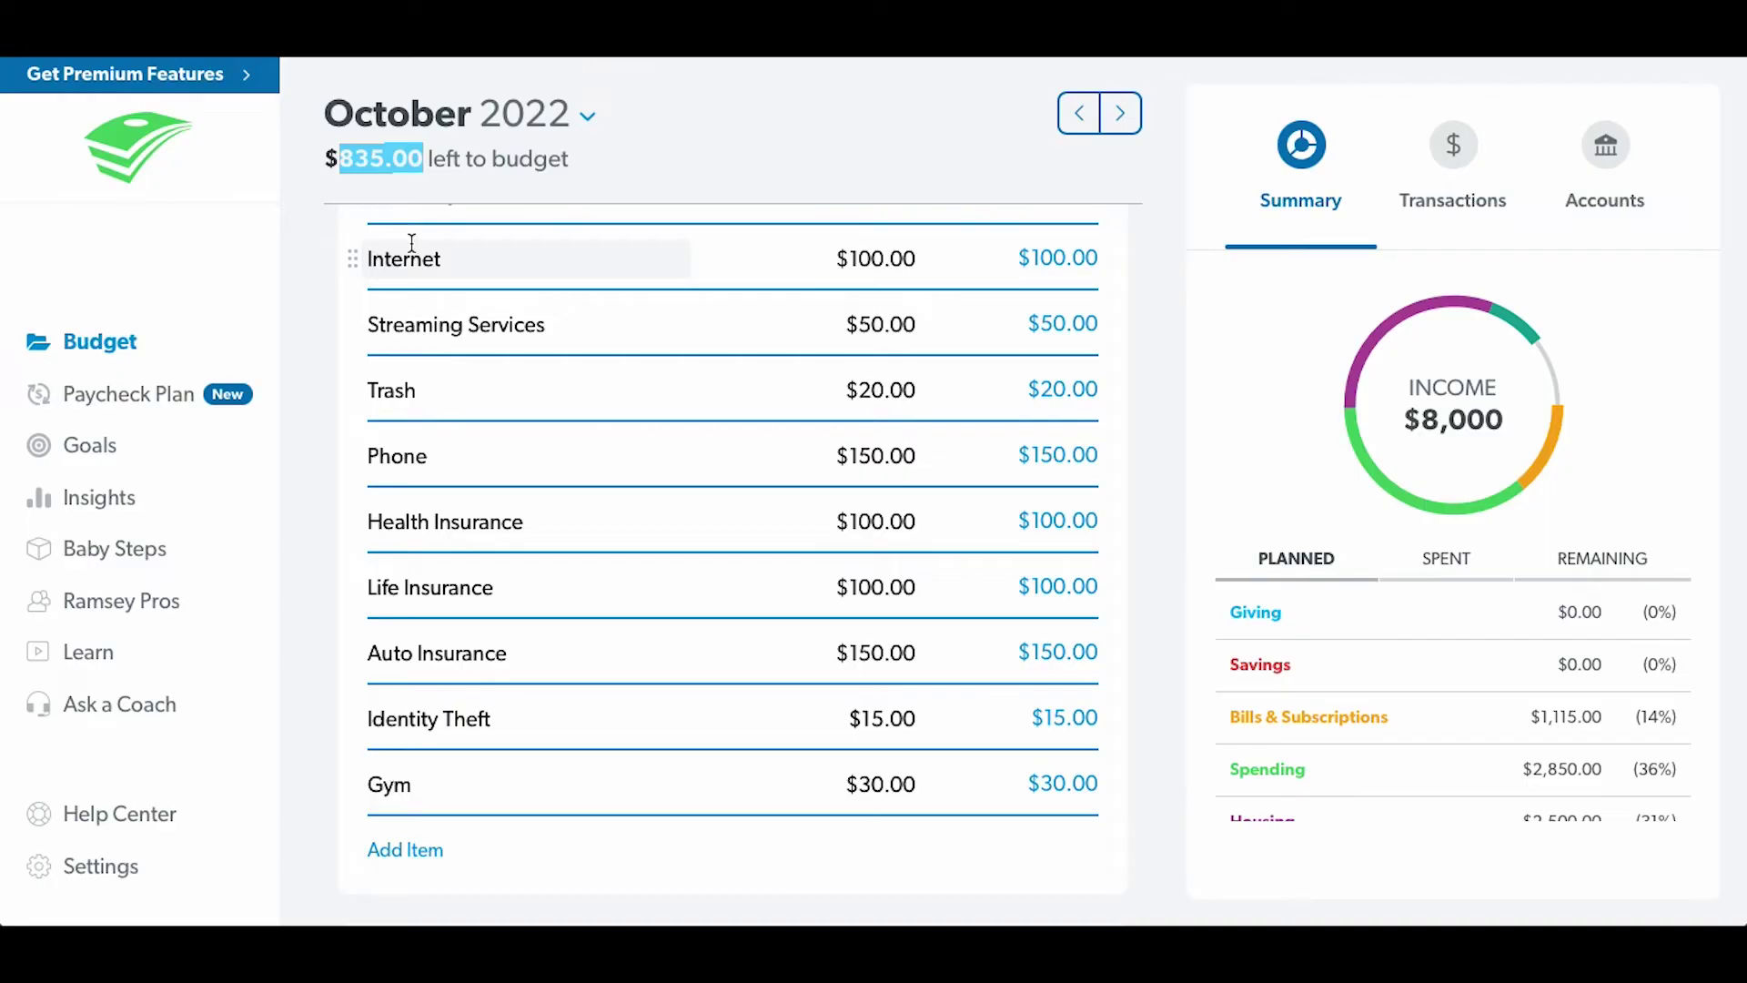
scroll(577, 328, up, 10)
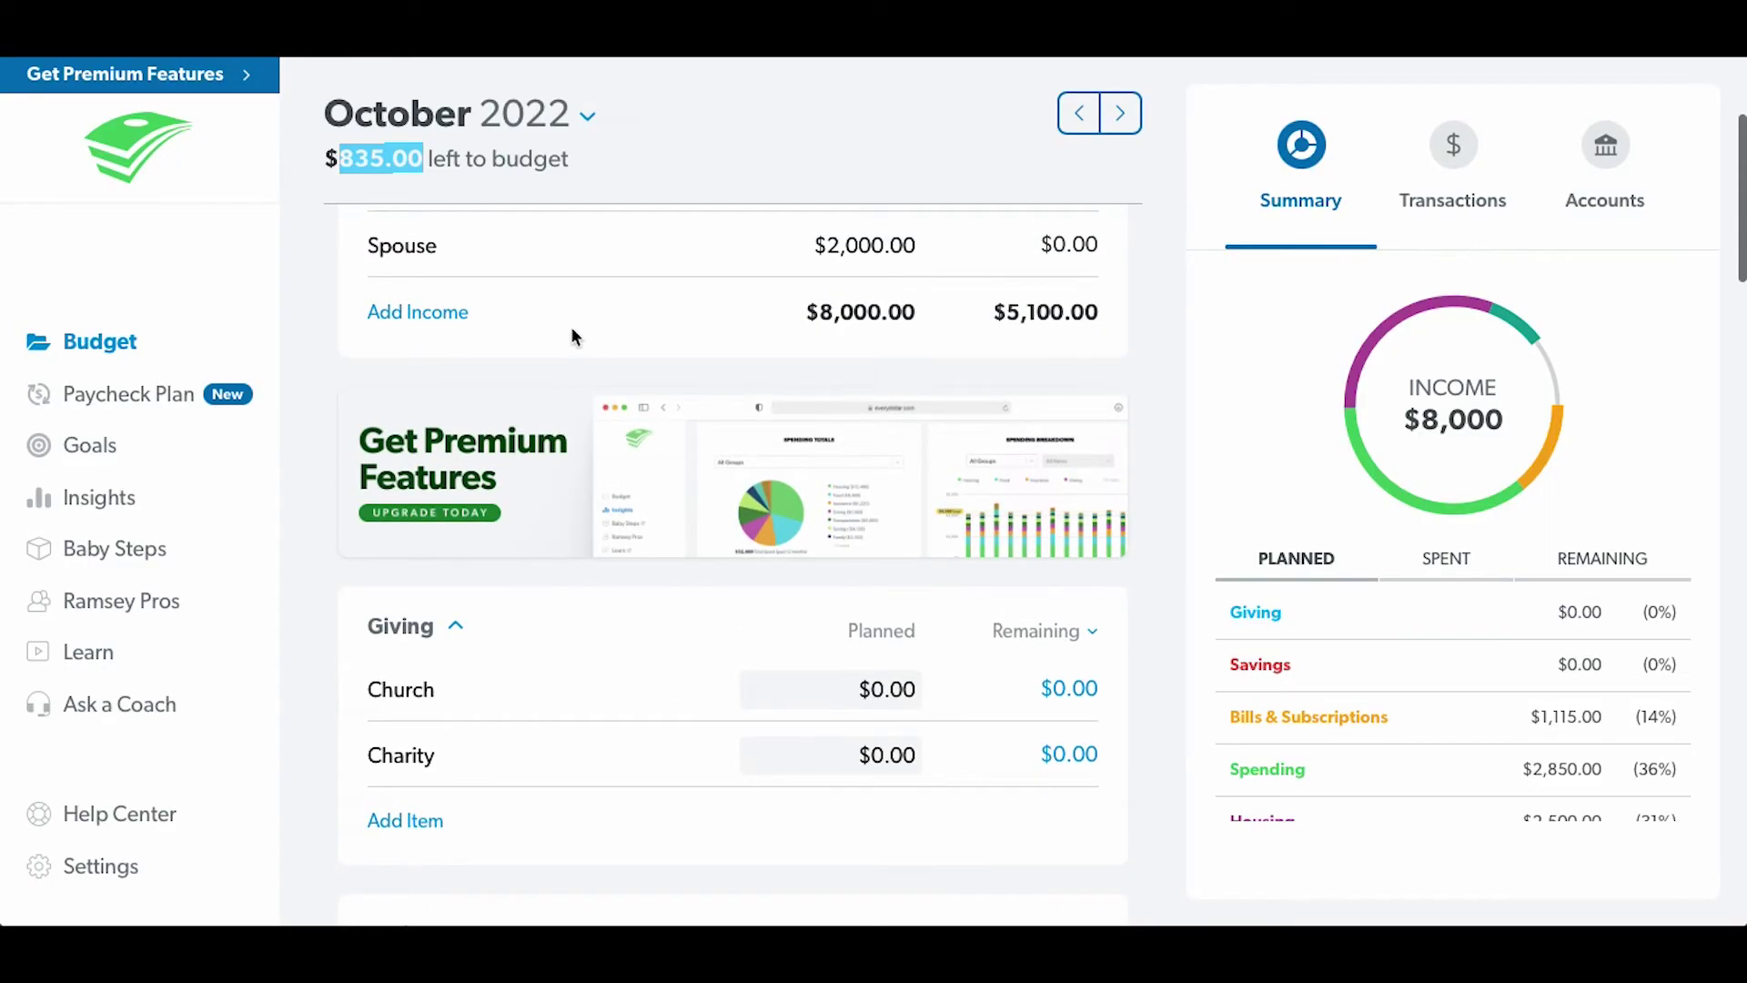
scroll(577, 352, up, 3)
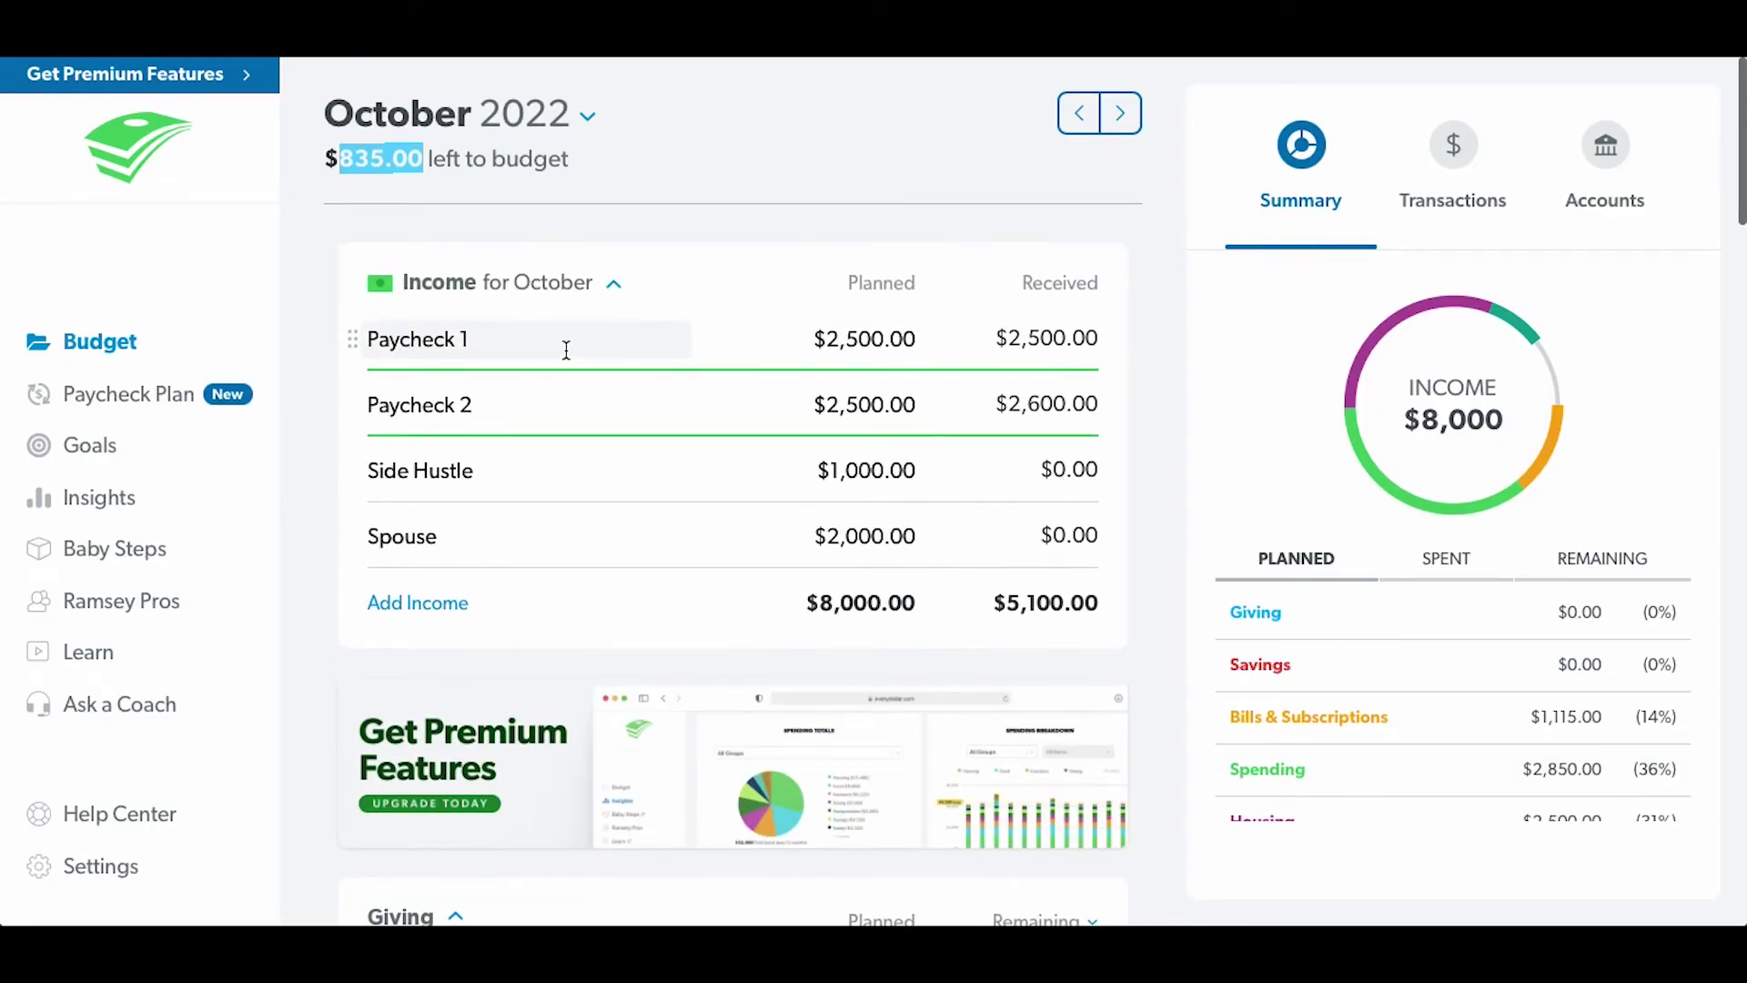
drag(340, 164, 421, 161)
scroll(870, 362, down, 10)
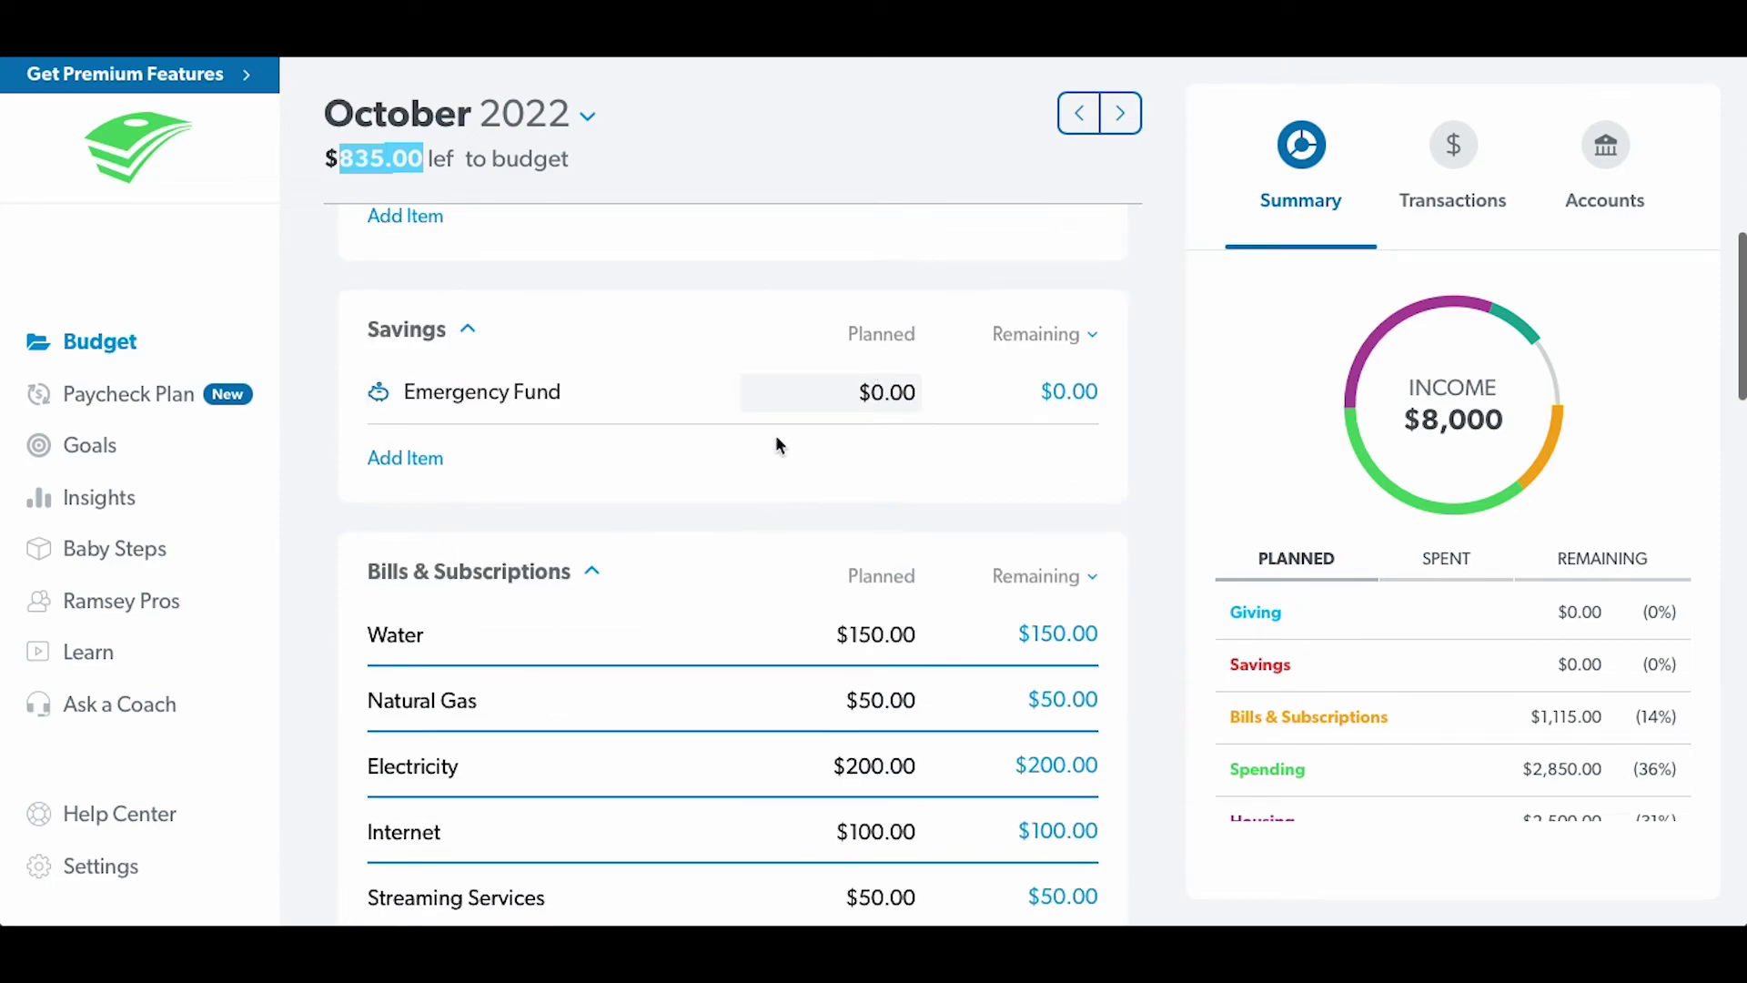
scroll(830, 472, down, 15)
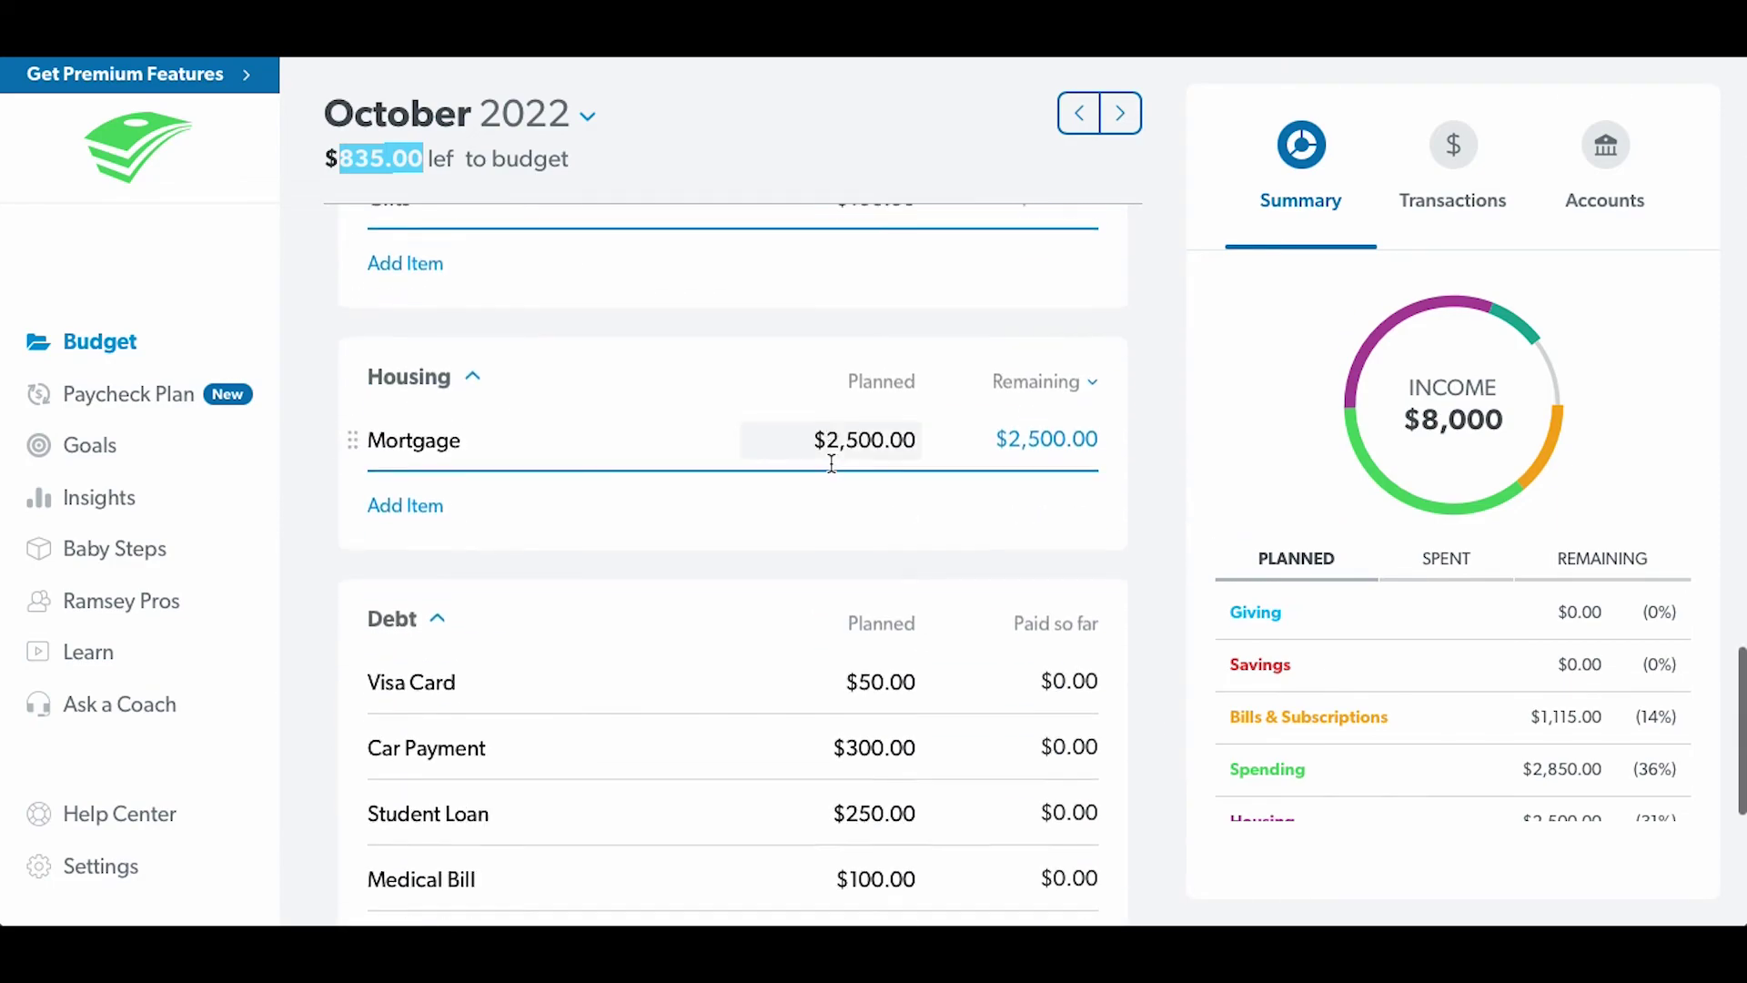
scroll(832, 470, up, 15)
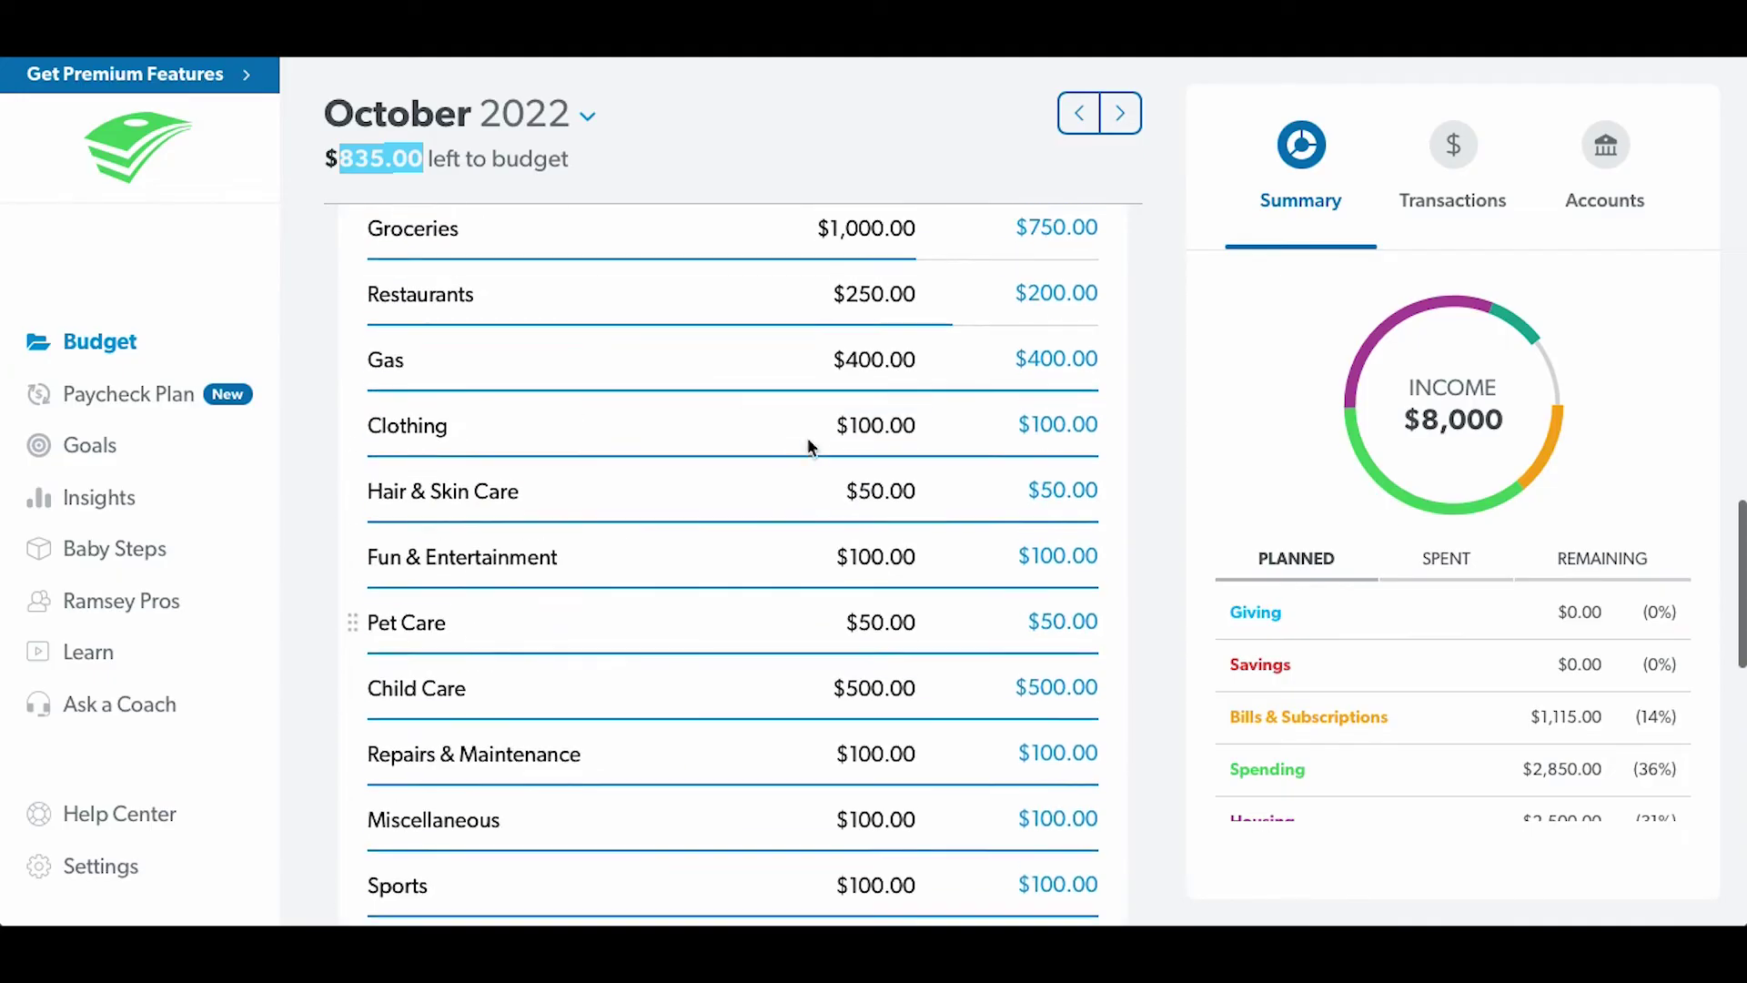
- Clear the Visa Card's planned payment in the Debt group and assign it all the unbudgeted money by entering $885
scroll(811, 434, down, 15)
scroll(786, 478, up, 5)
click(861, 617)
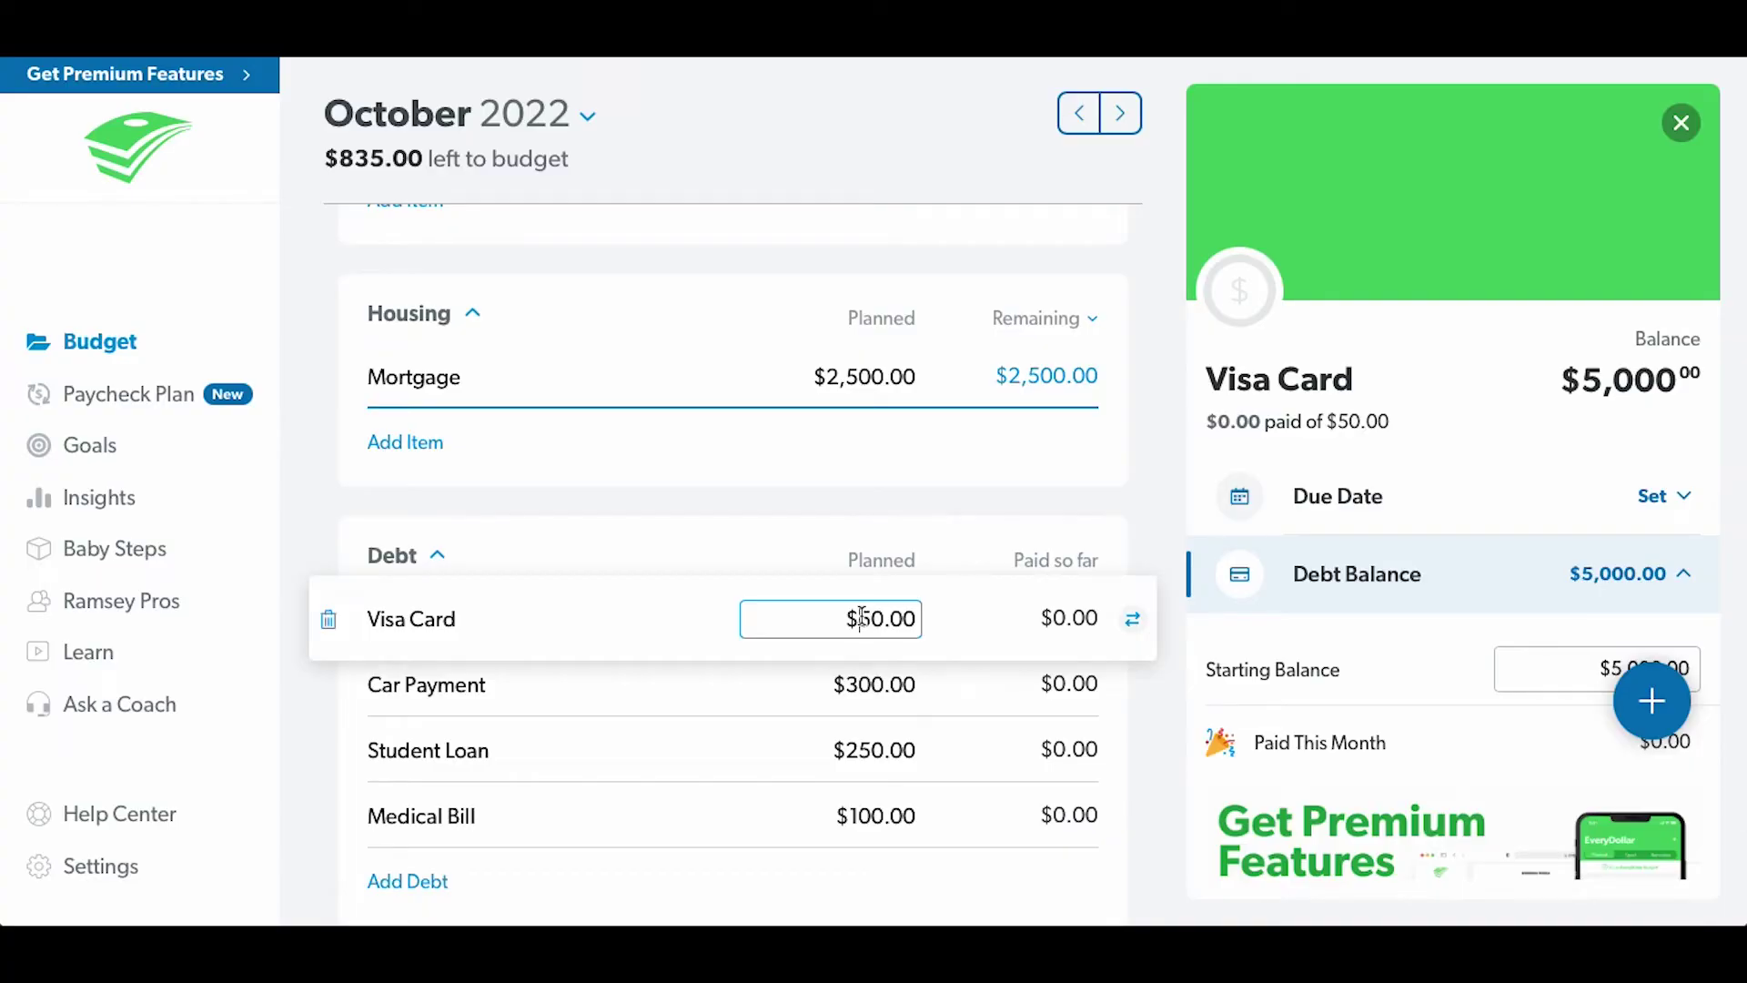
key(Delete)
key(Delete)
click(1250, 422)
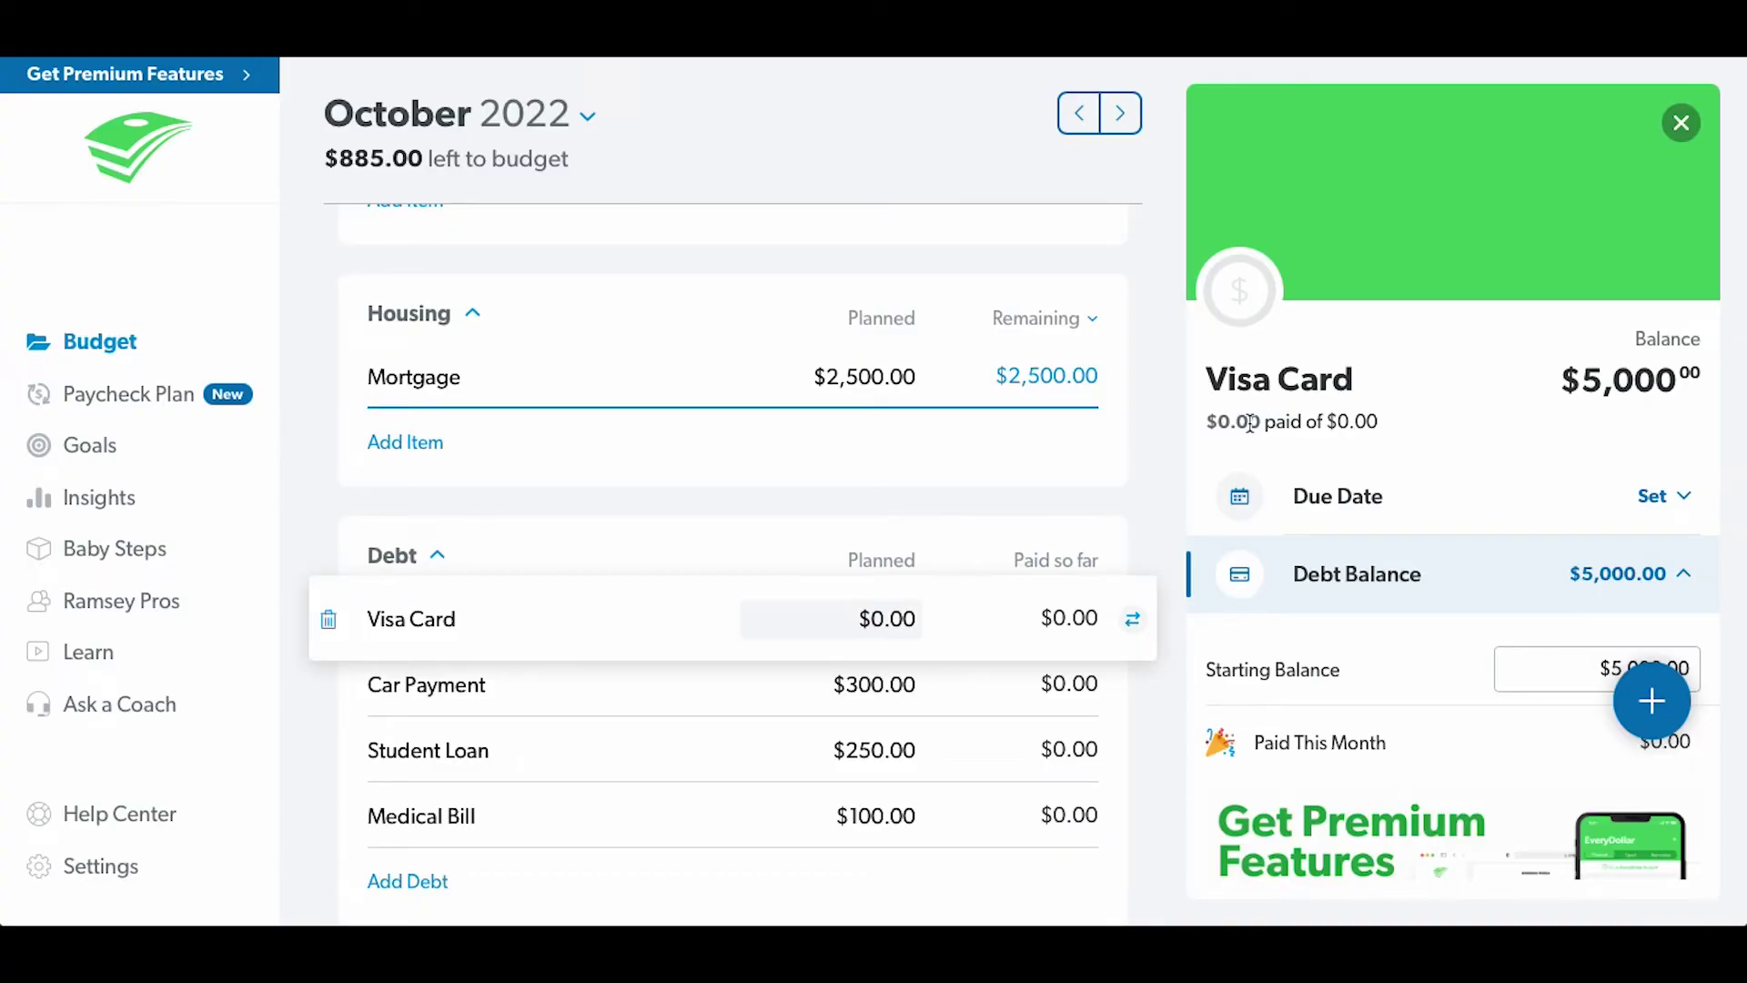
double_click(342, 161)
click(868, 619)
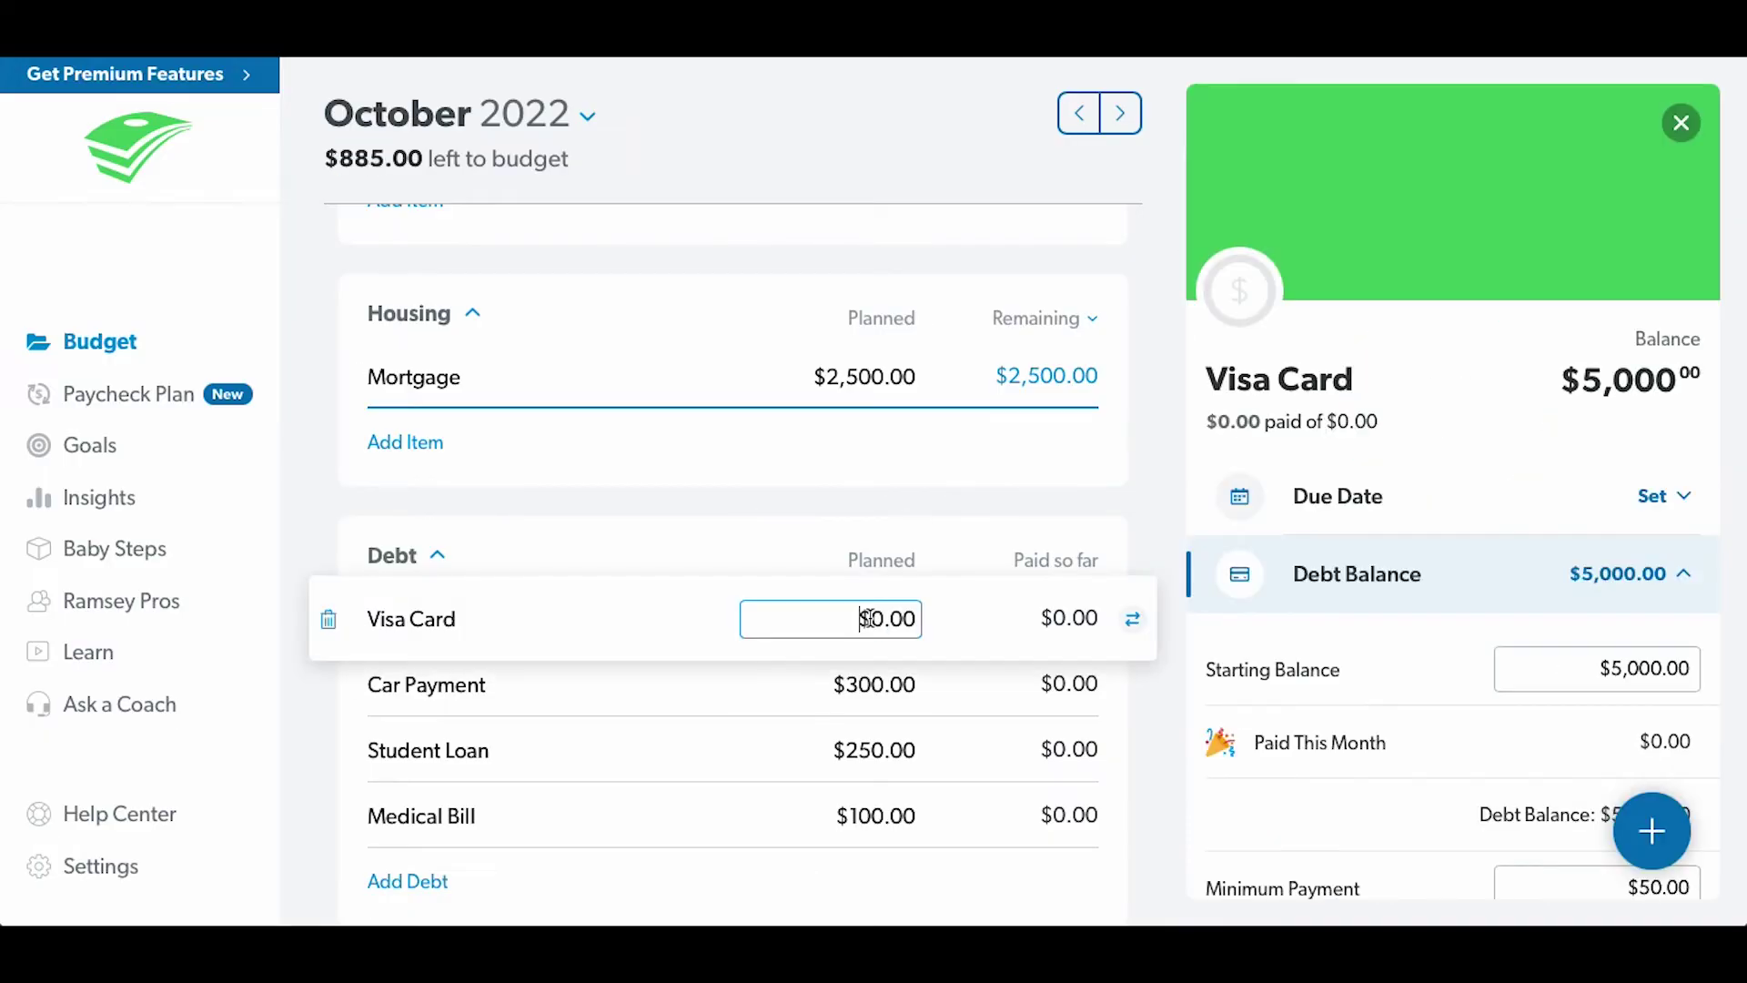
text(885)
key(Return)
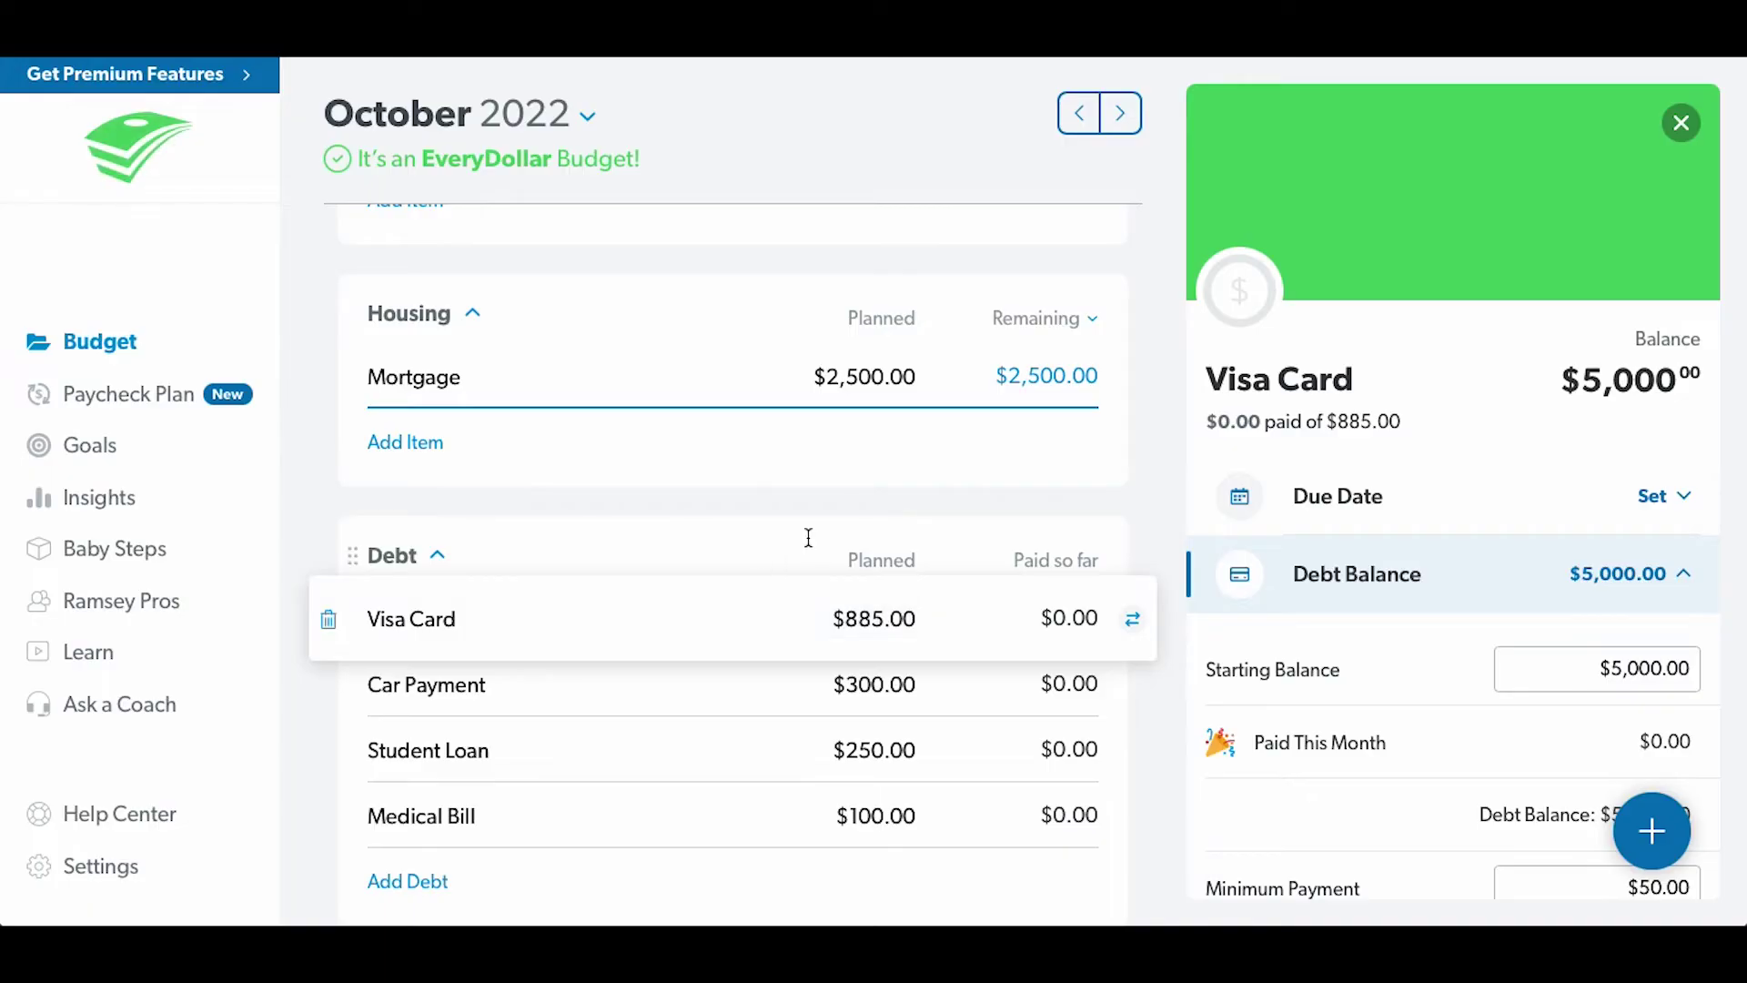
click(782, 608)
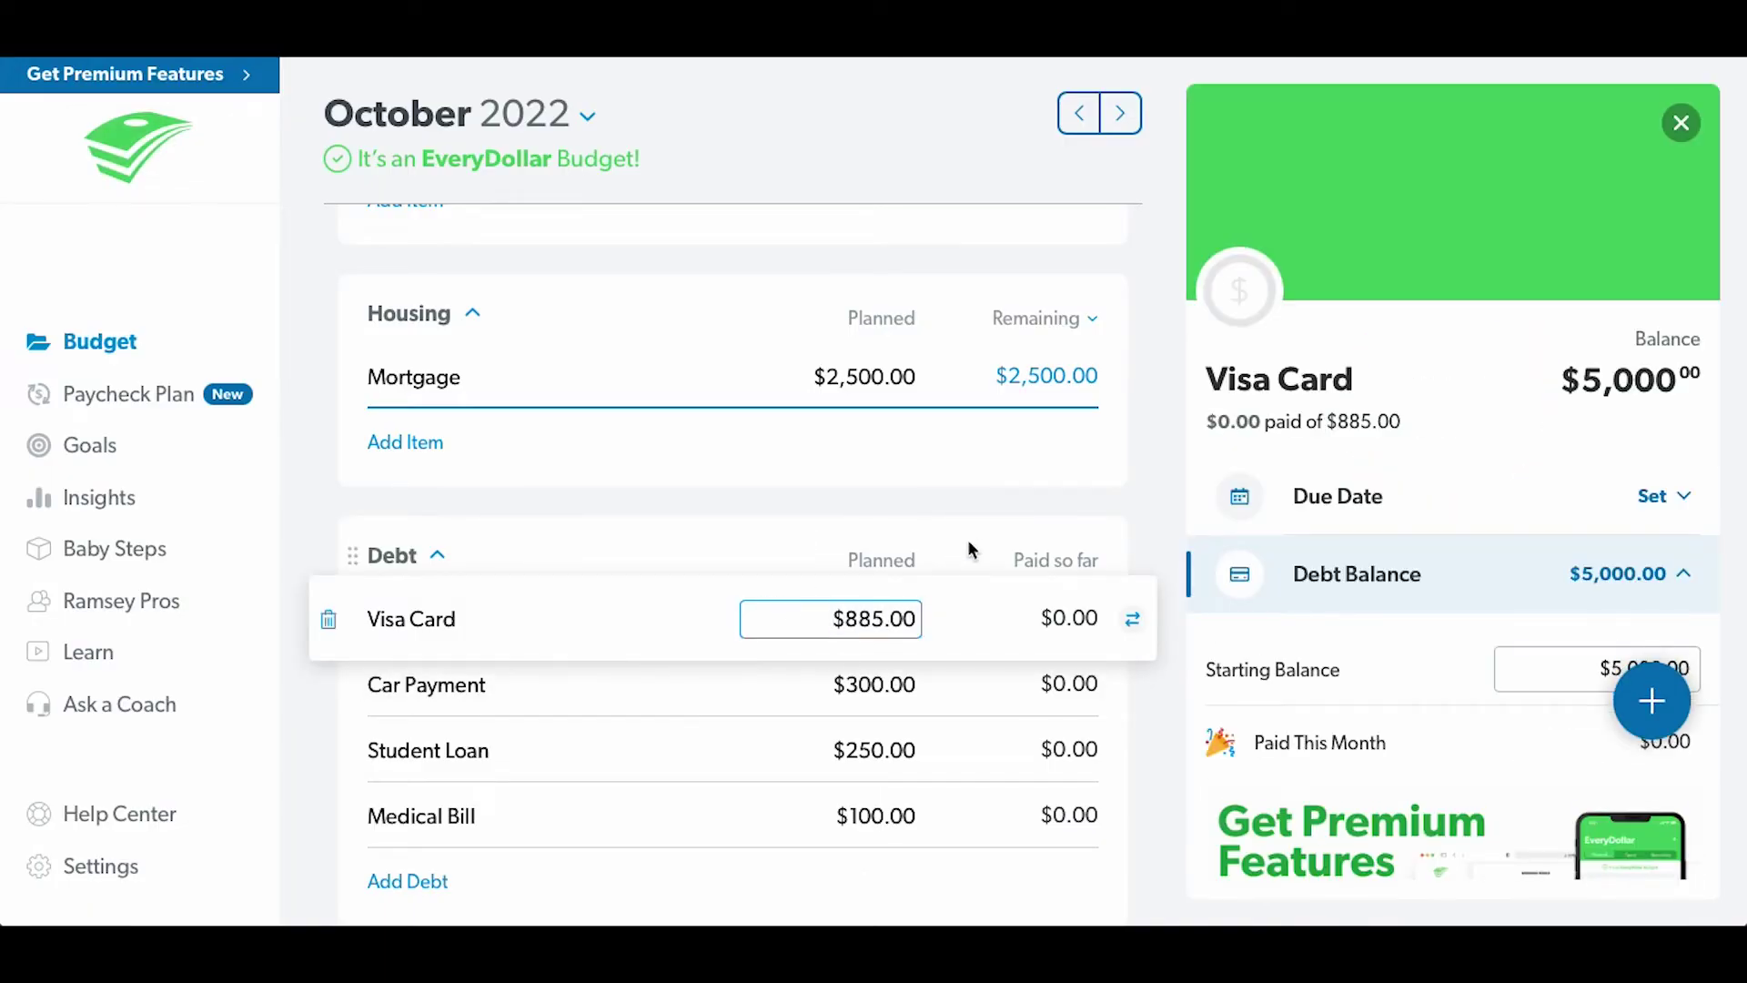
key(Return)
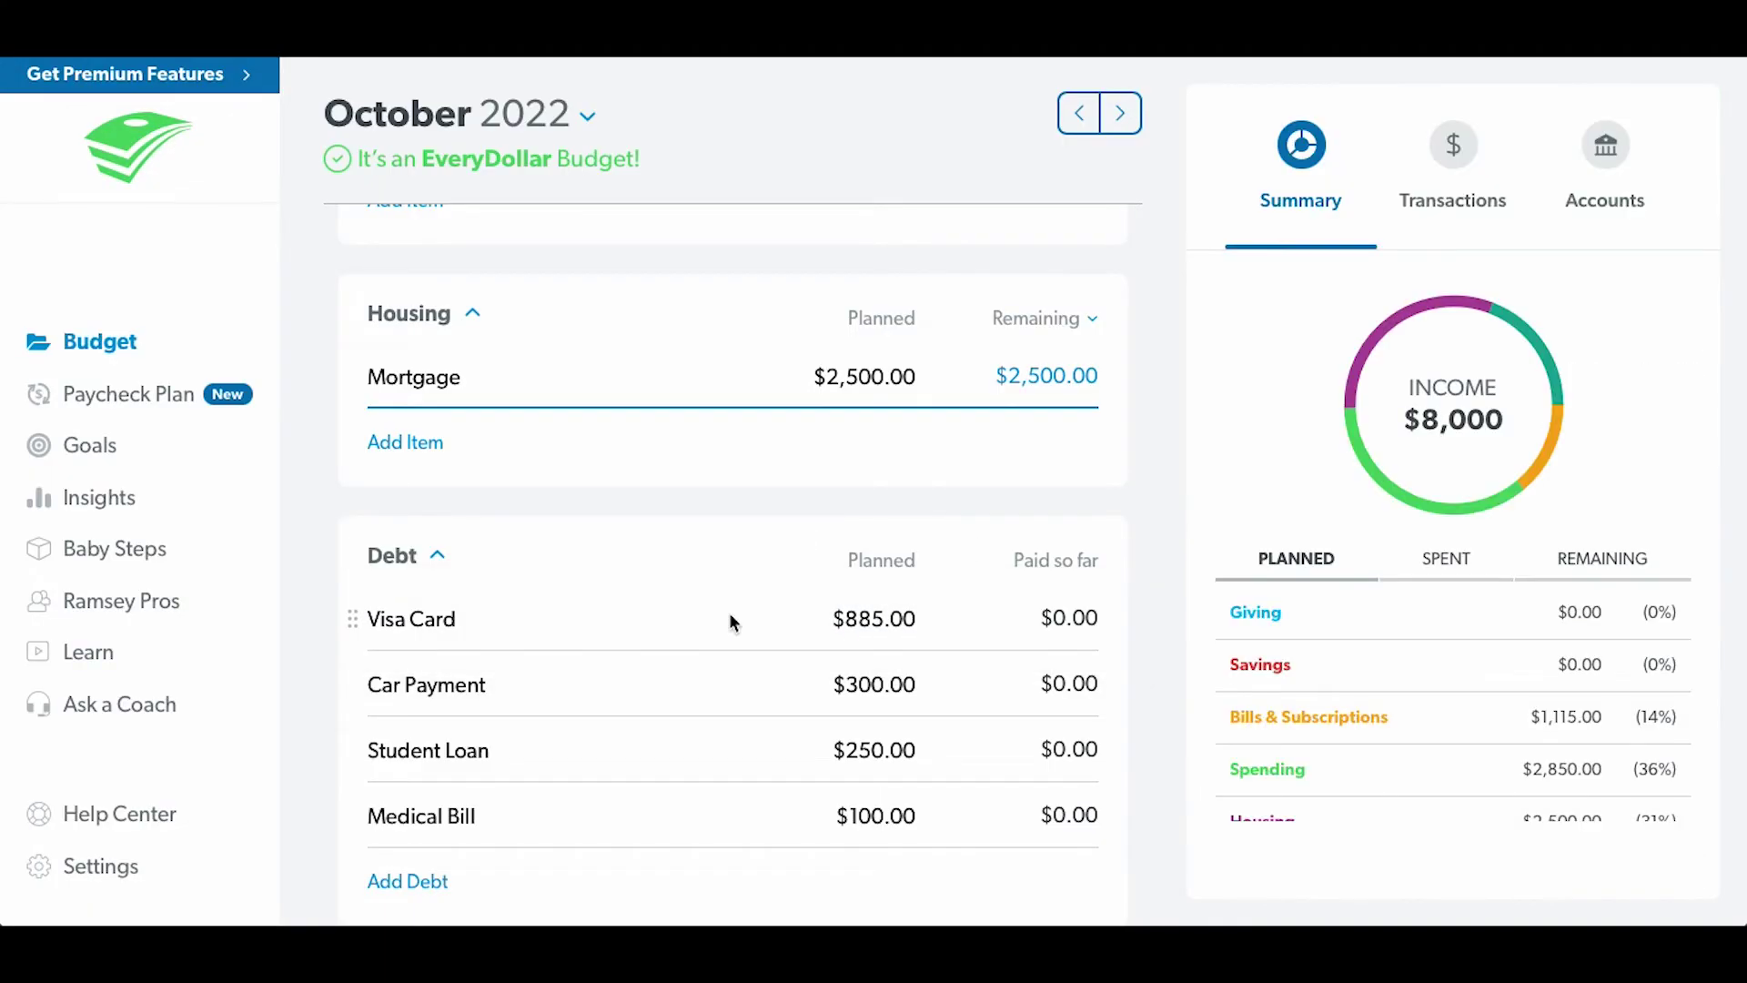
- Add a new item named Vacation to the Savings group
scroll(728, 597, up, 15)
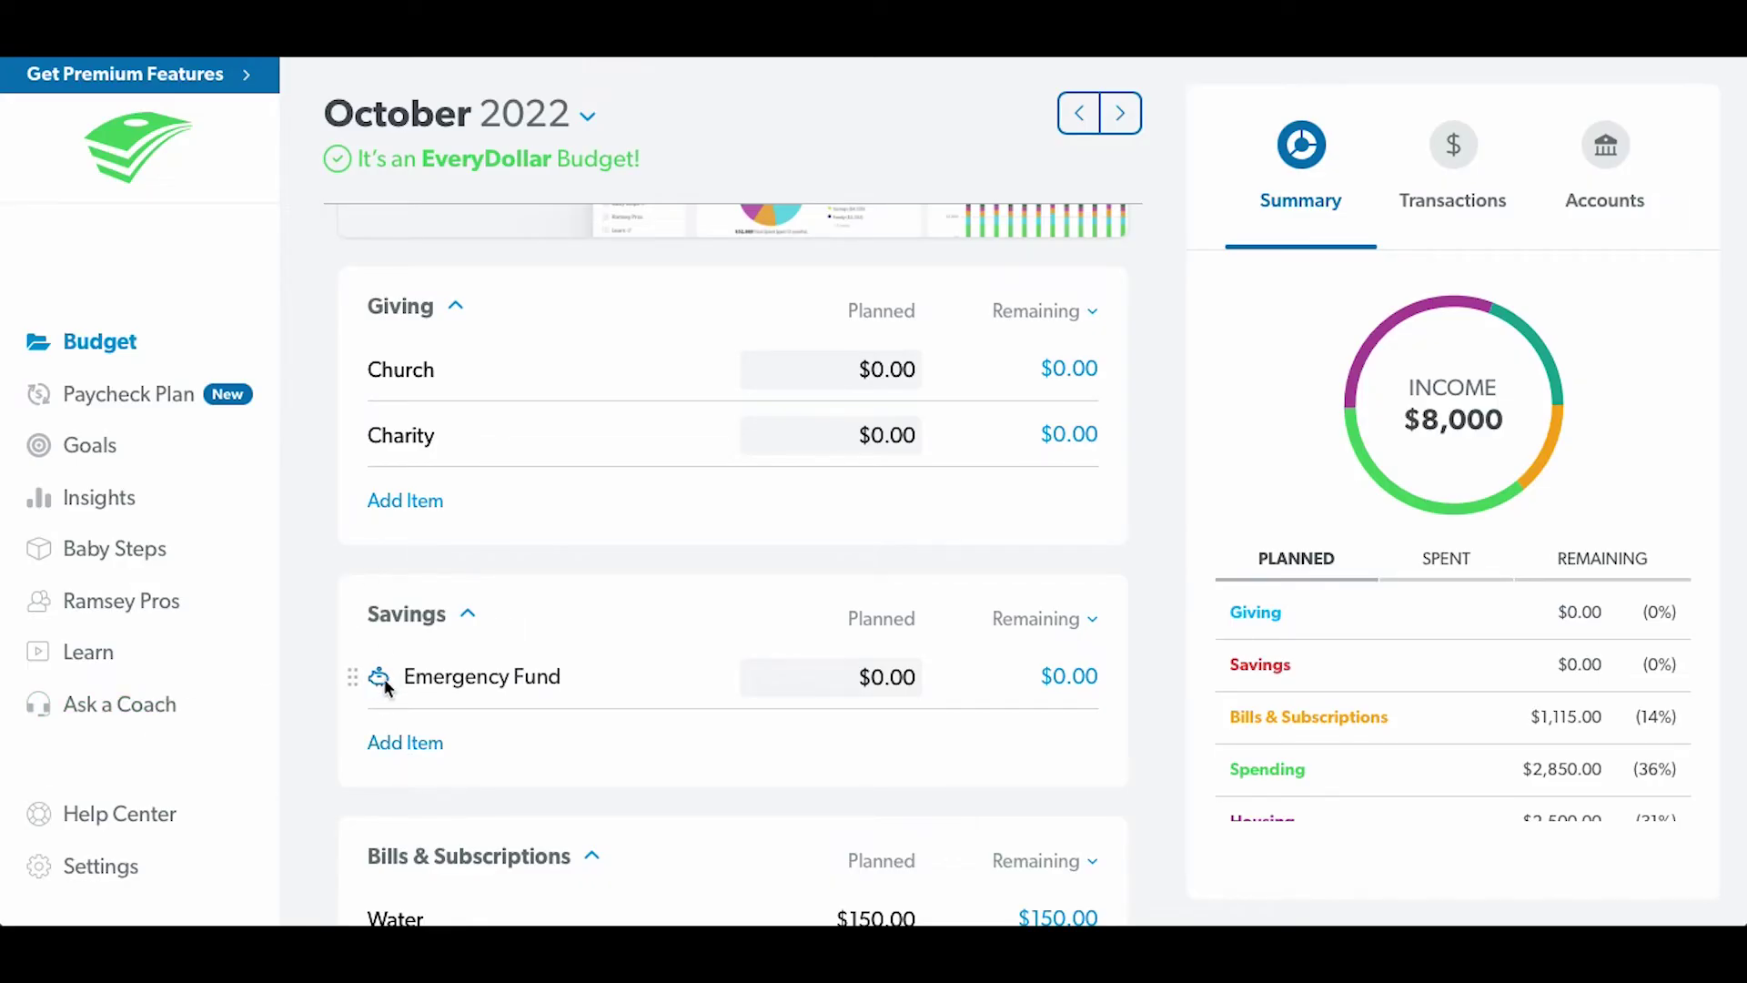
click(425, 743)
scroll(481, 711, down, 10)
scroll(496, 710, up, 7)
scroll(495, 712, up, 10)
scroll(507, 792, down, 5)
text(C)
key(BackSpace)
text(Va)
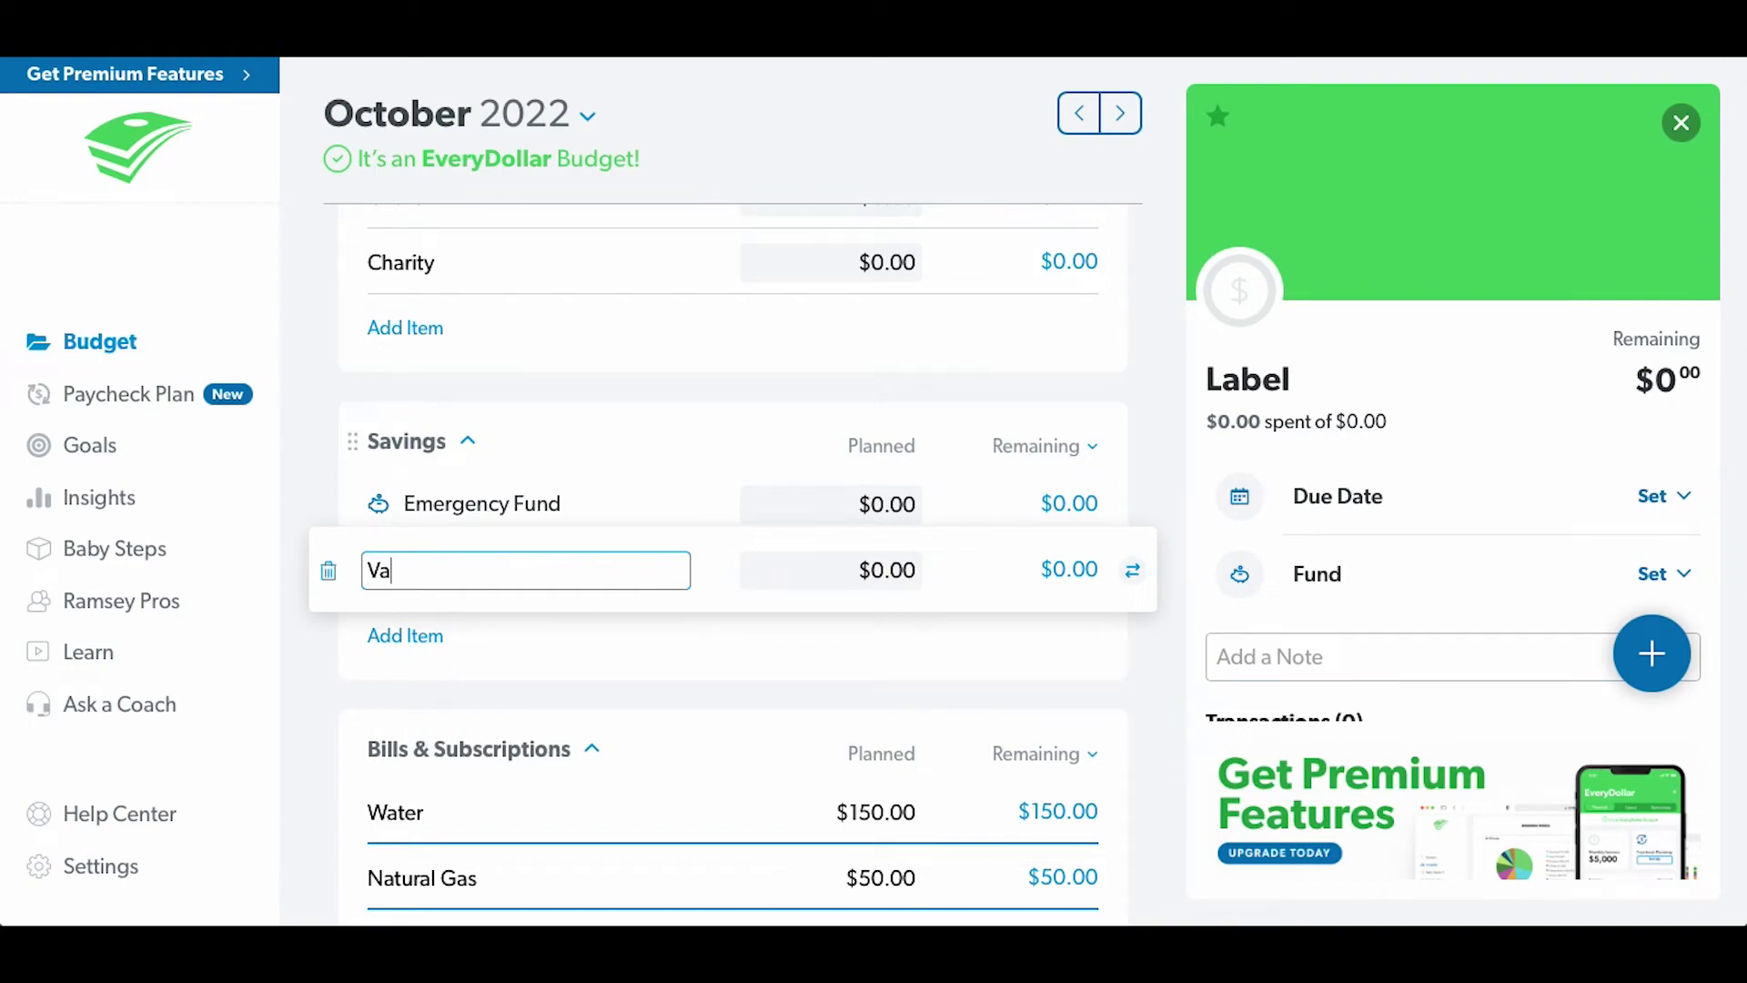
text(cation)
key(Tab)
click(609, 641)
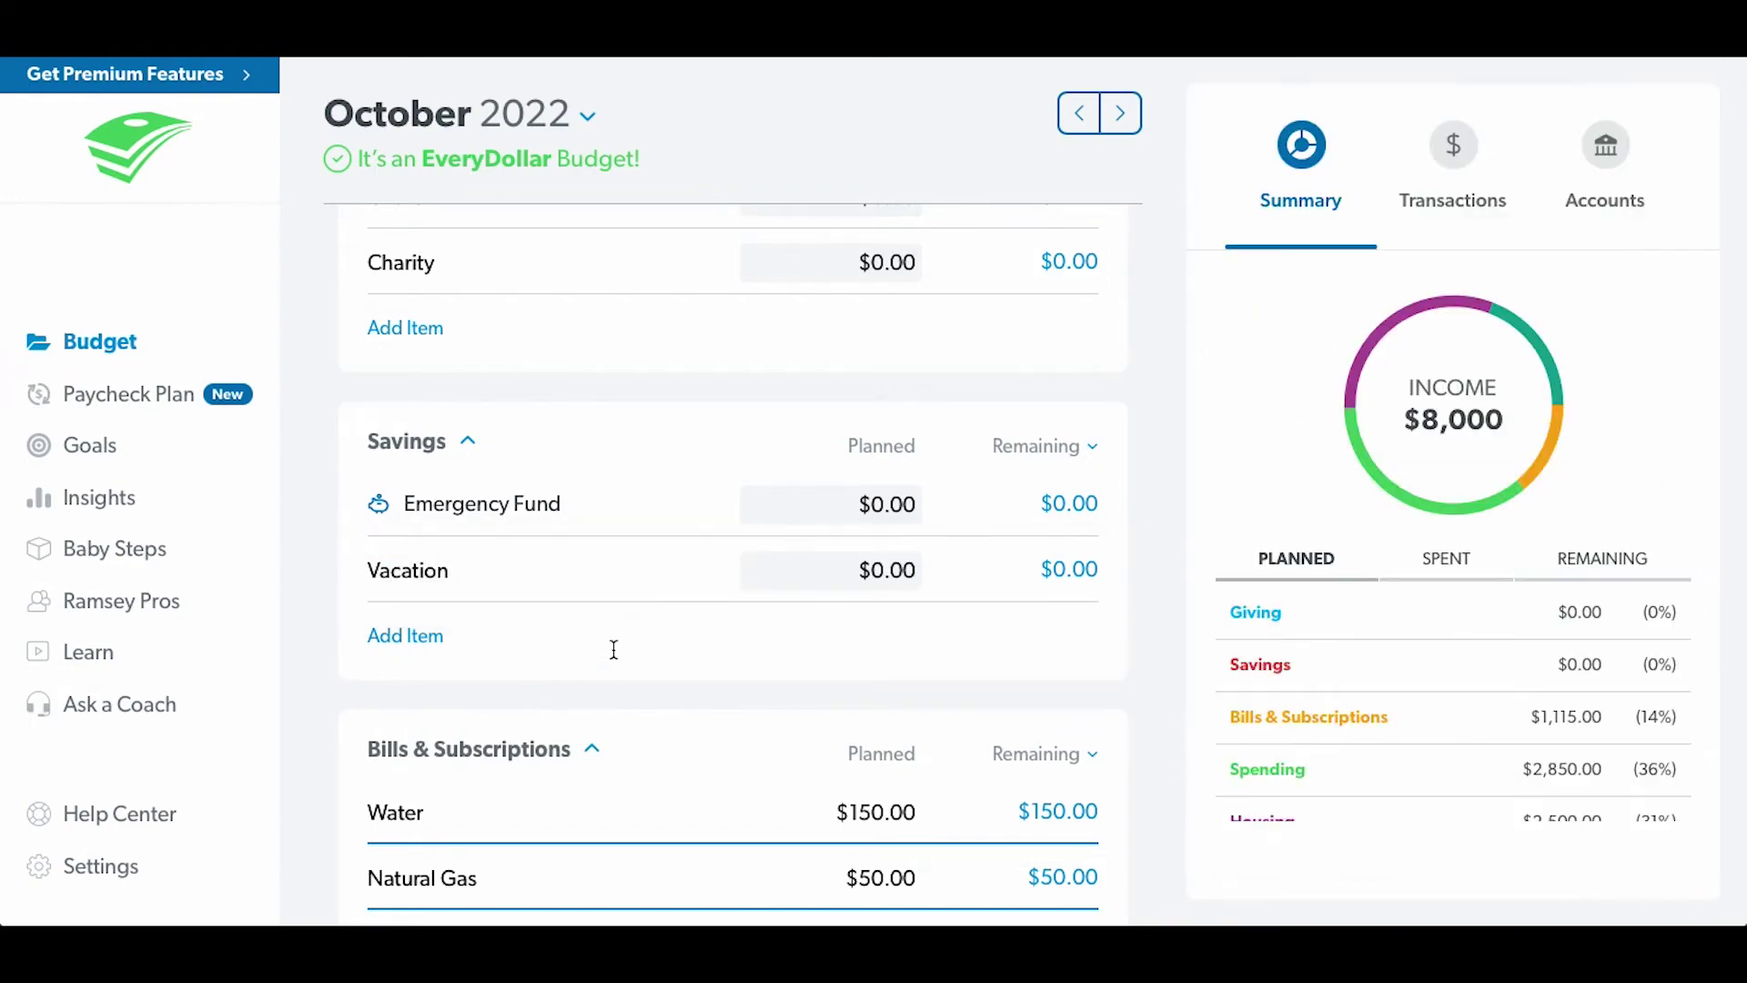
- Turn the Vacation item into a fund and save it with a target amount of $2,000
click(644, 570)
scroll(1620, 449, down, 3)
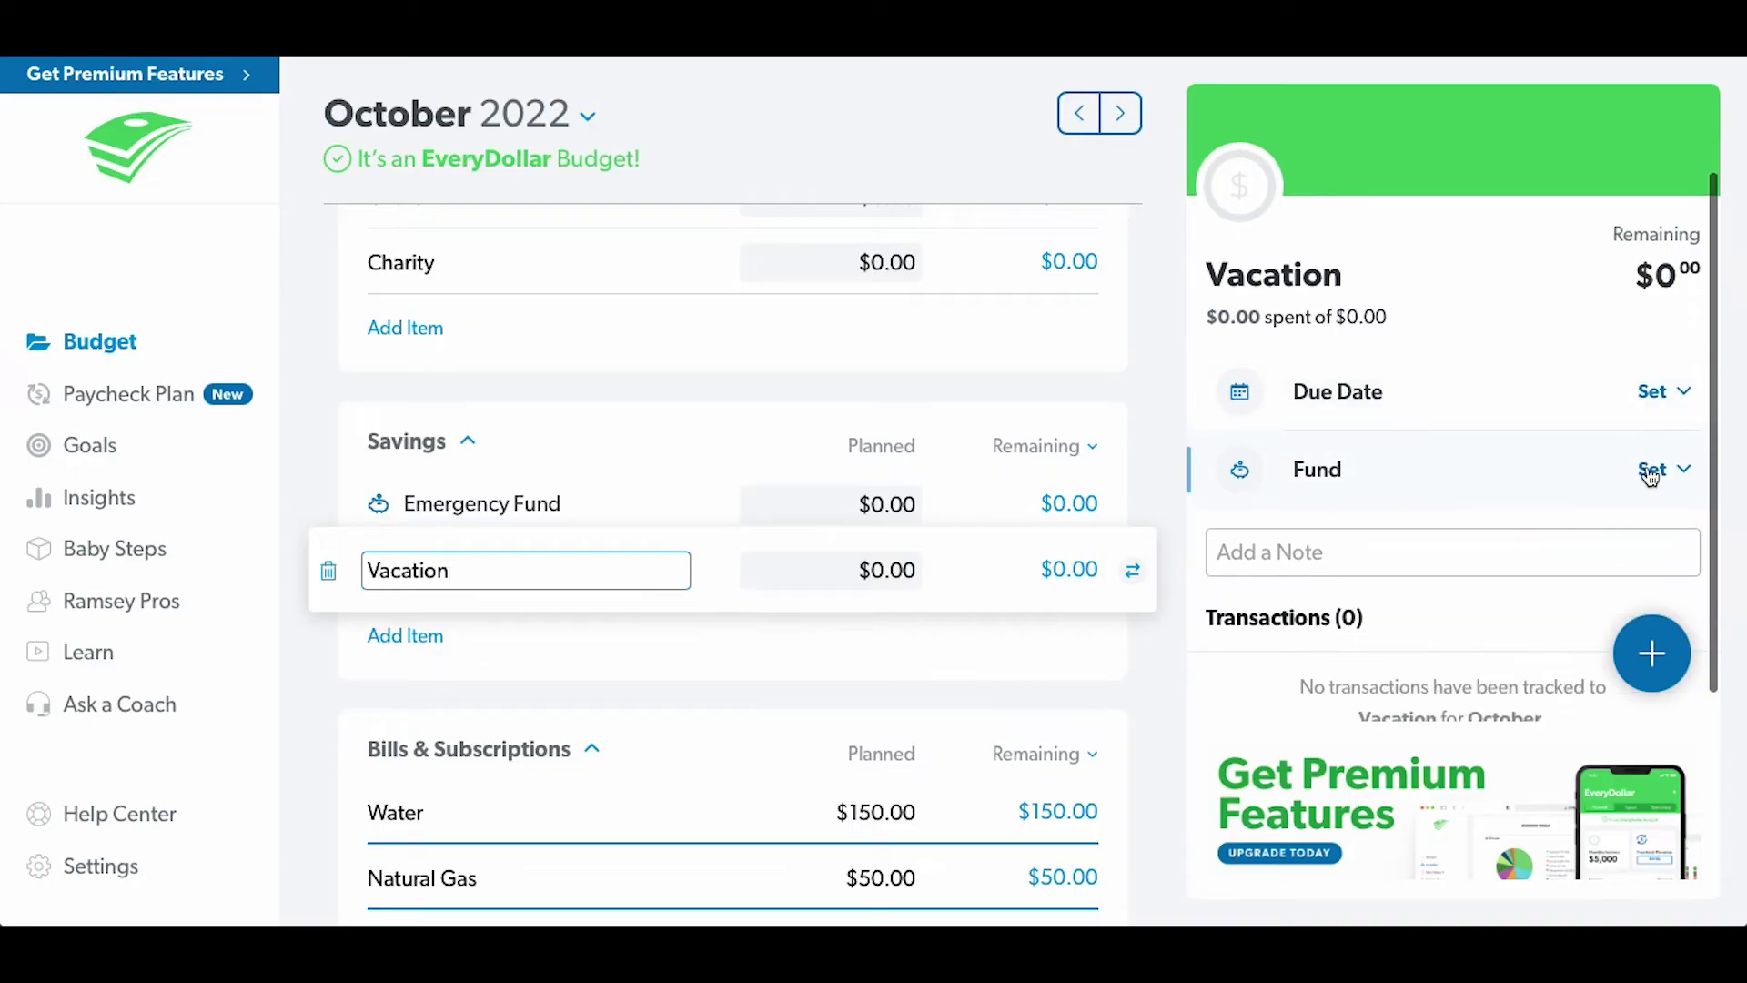
click(1650, 474)
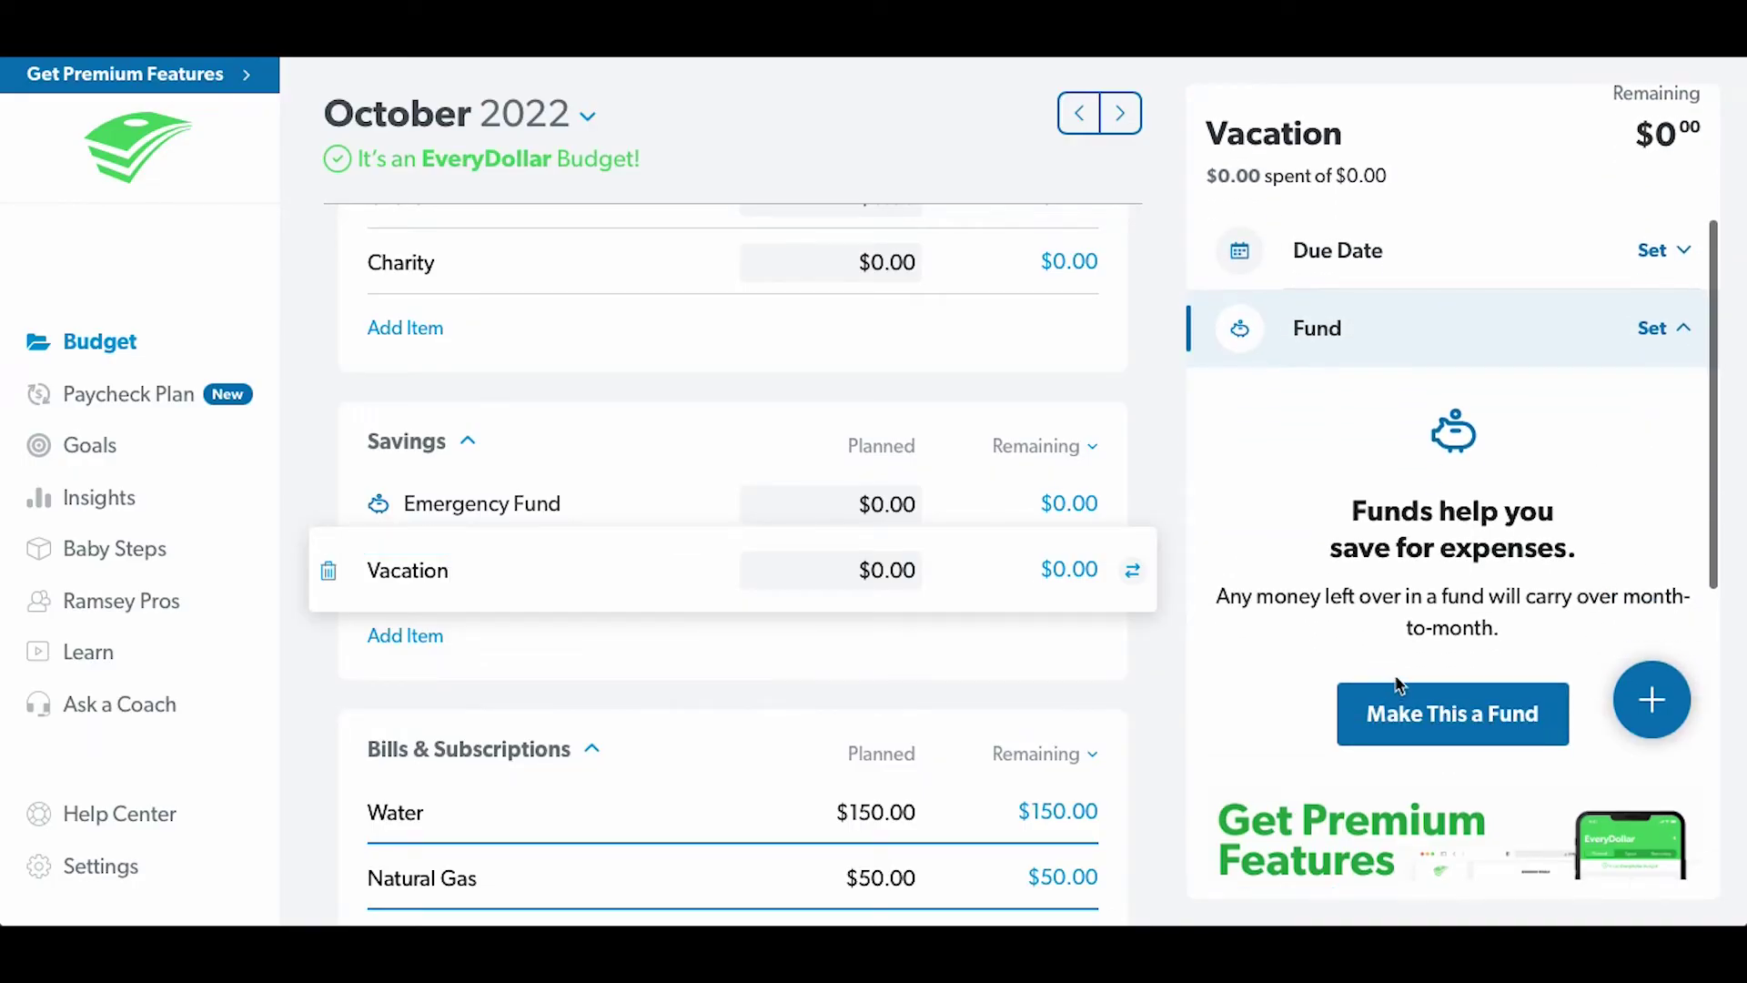
scroll(1625, 373, down, 1)
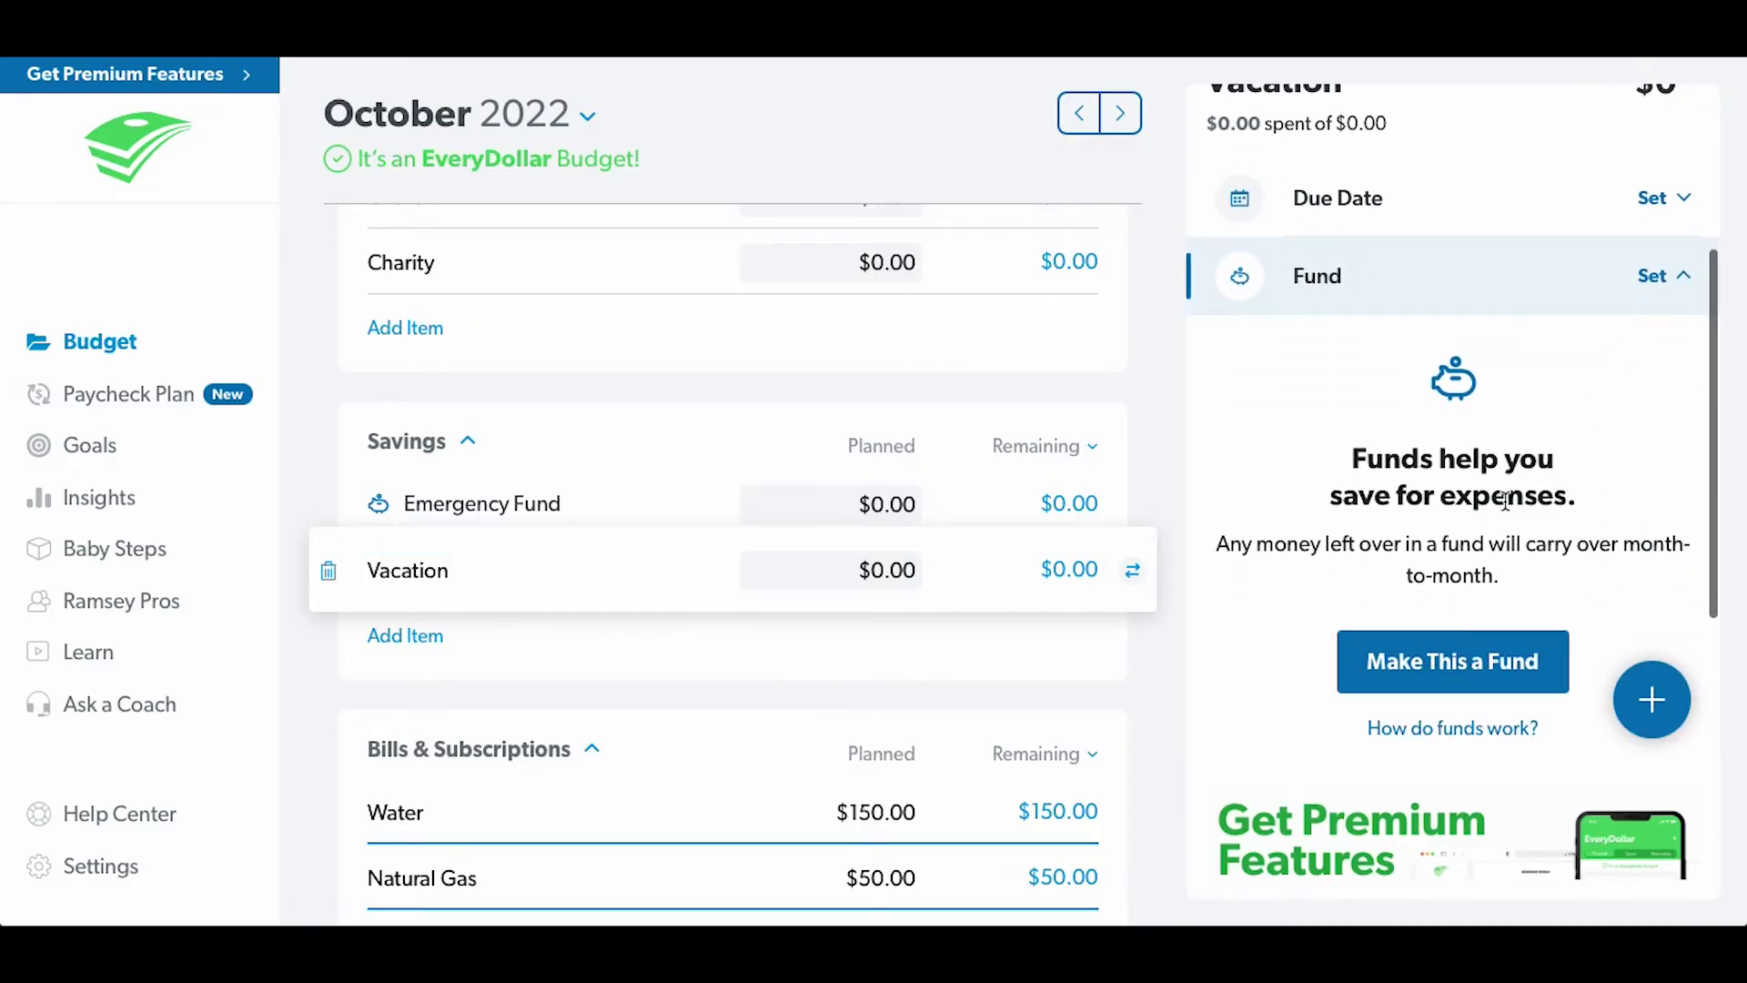
click(1466, 682)
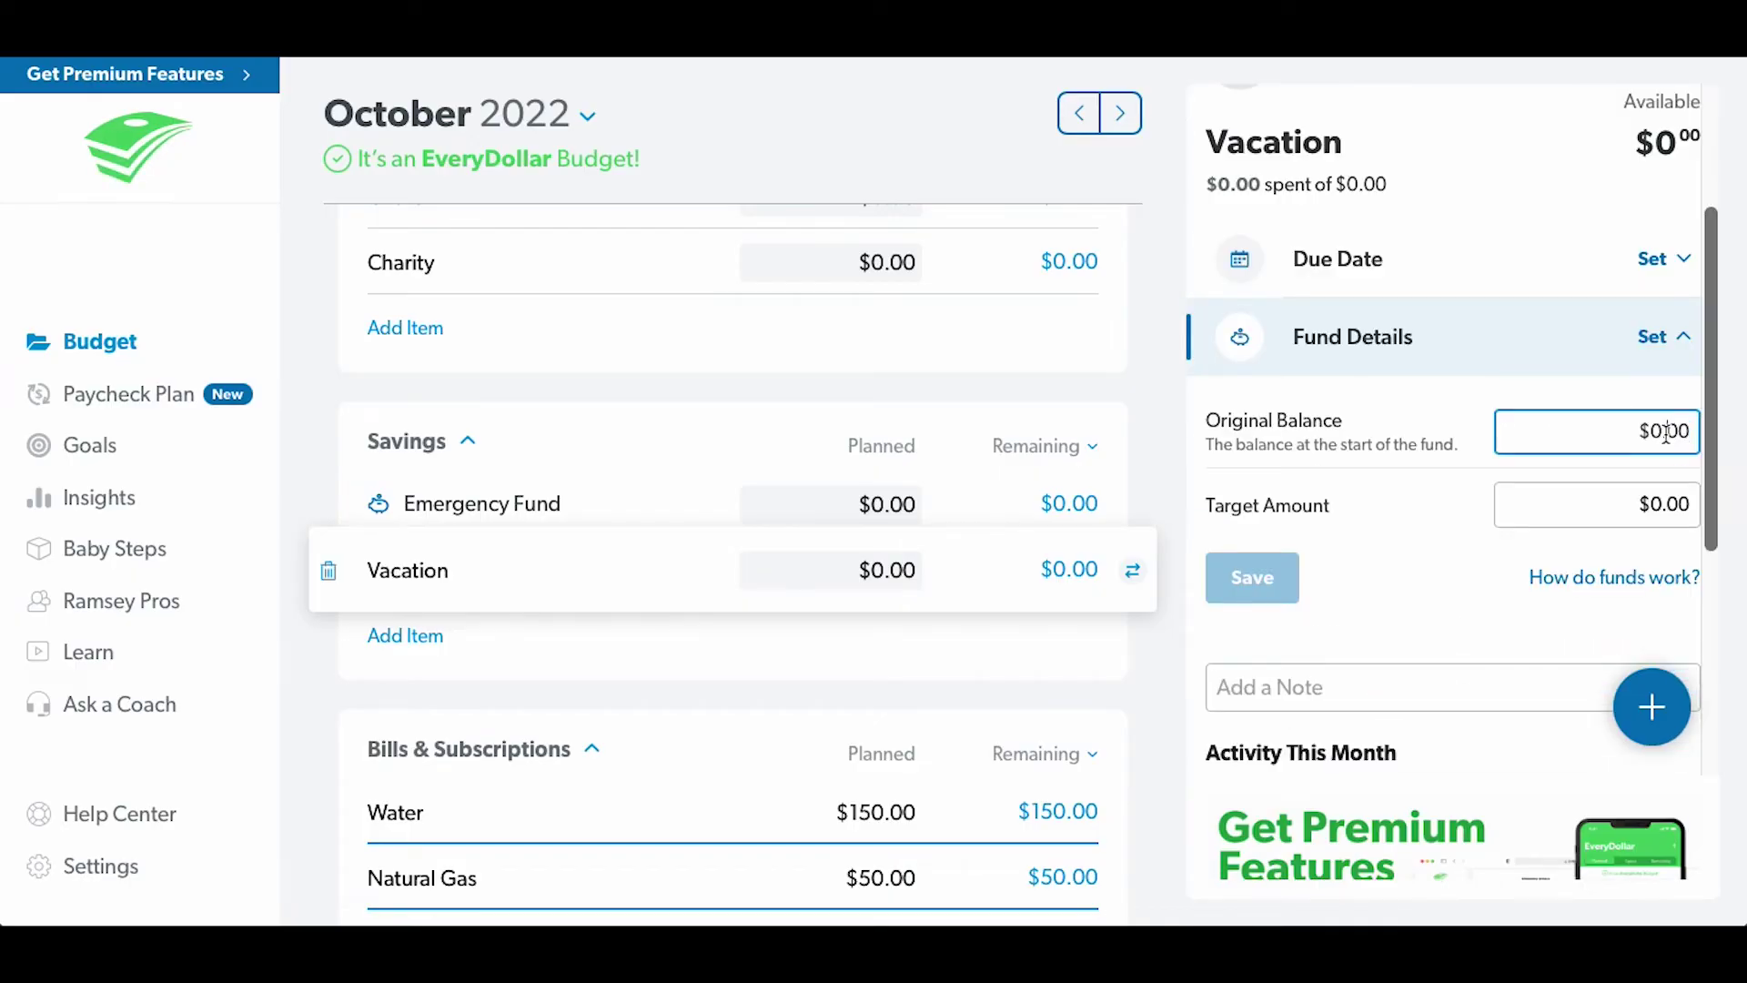
scroll(1553, 500, down, 1)
click(1662, 430)
text(200)
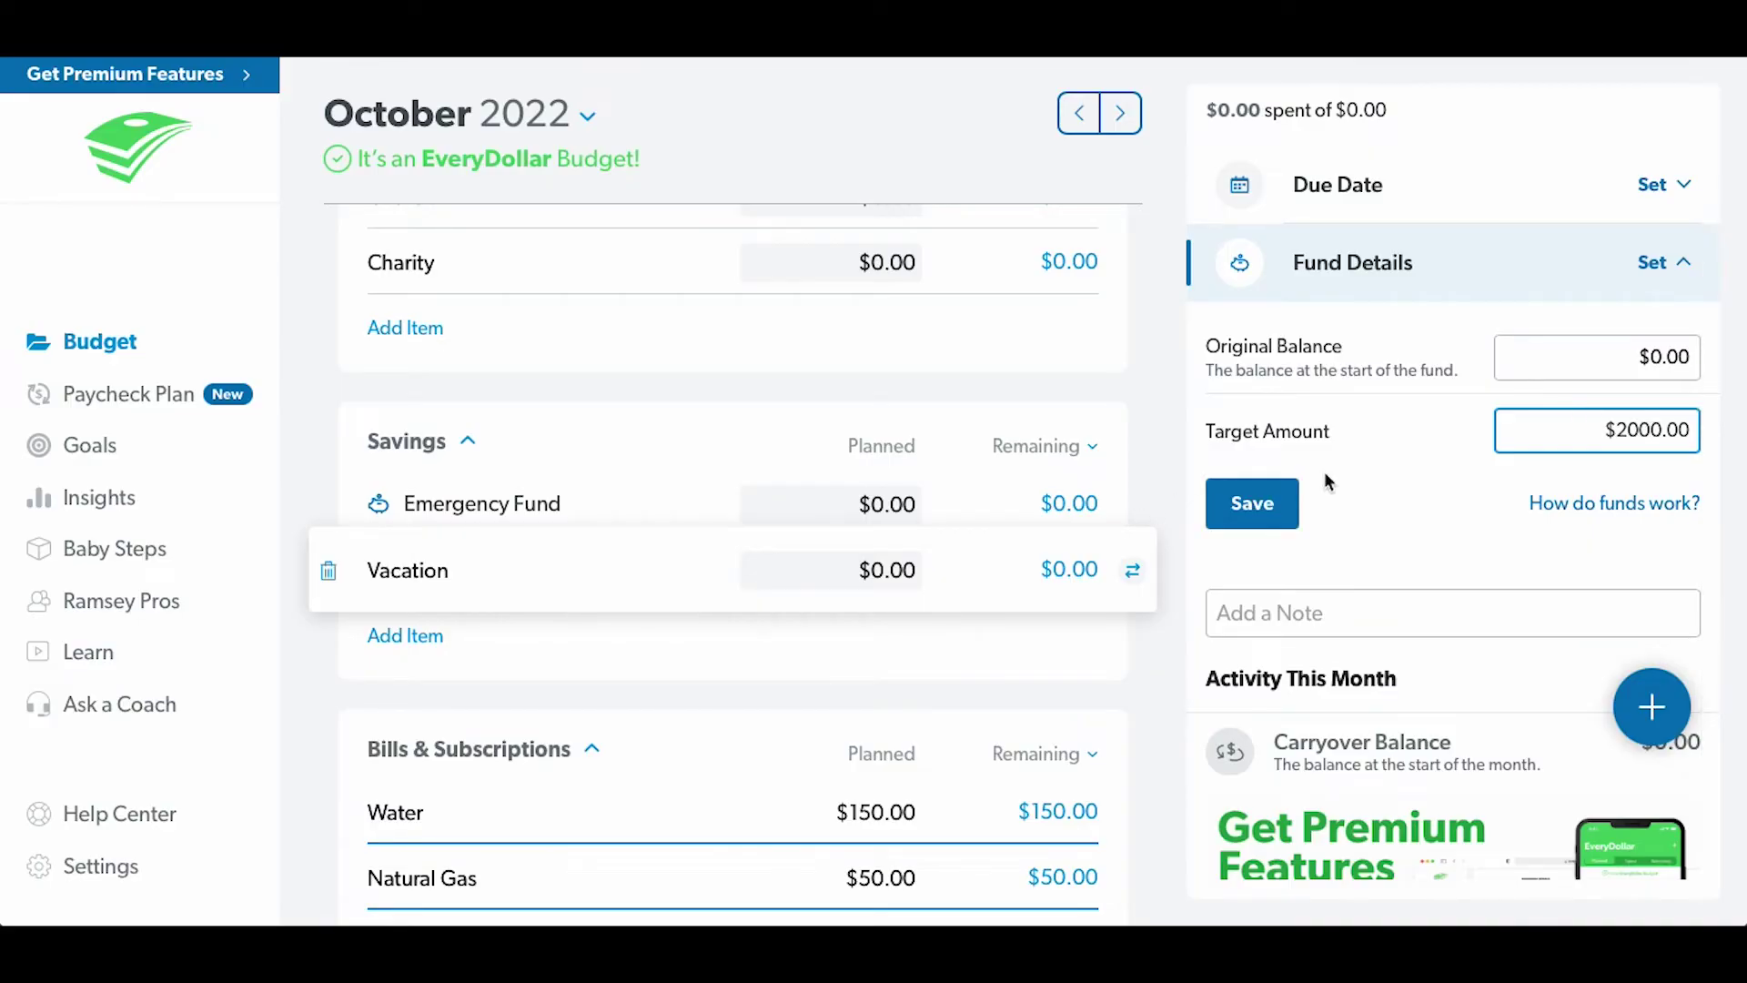
click(1292, 505)
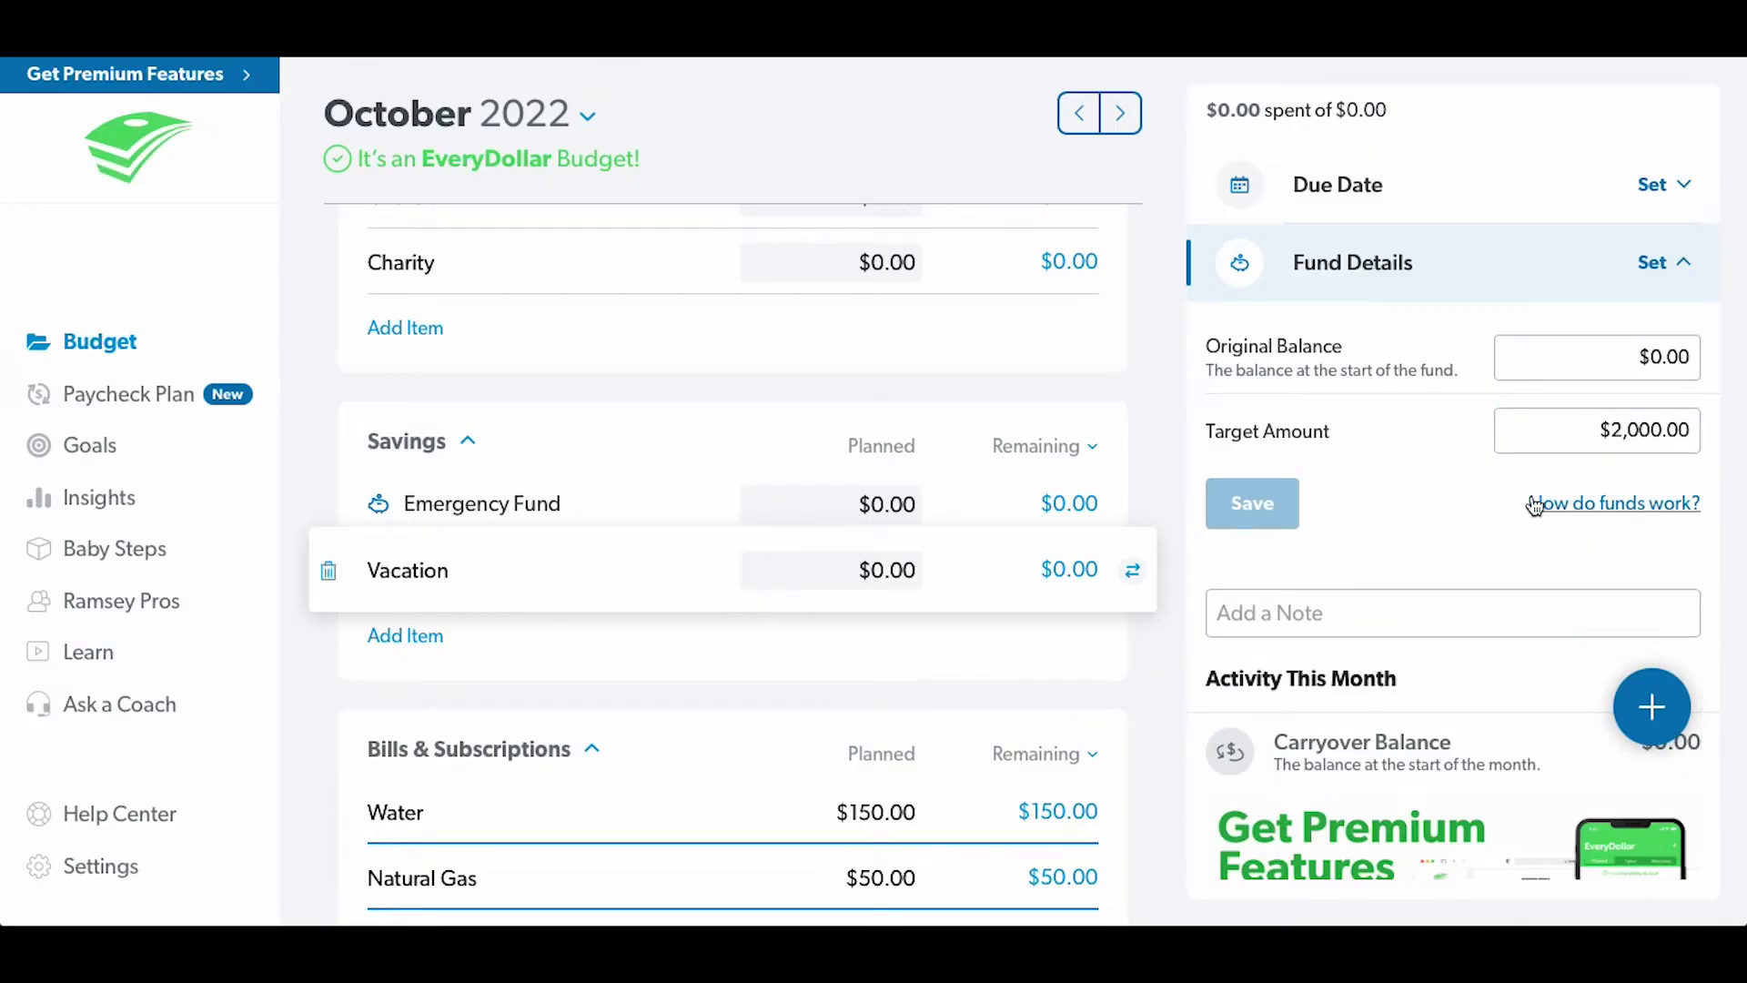
- Examine the Vacation fund's details, including its carryover balance, amount saved this month and due date setting
scroll(1645, 564, down, 3)
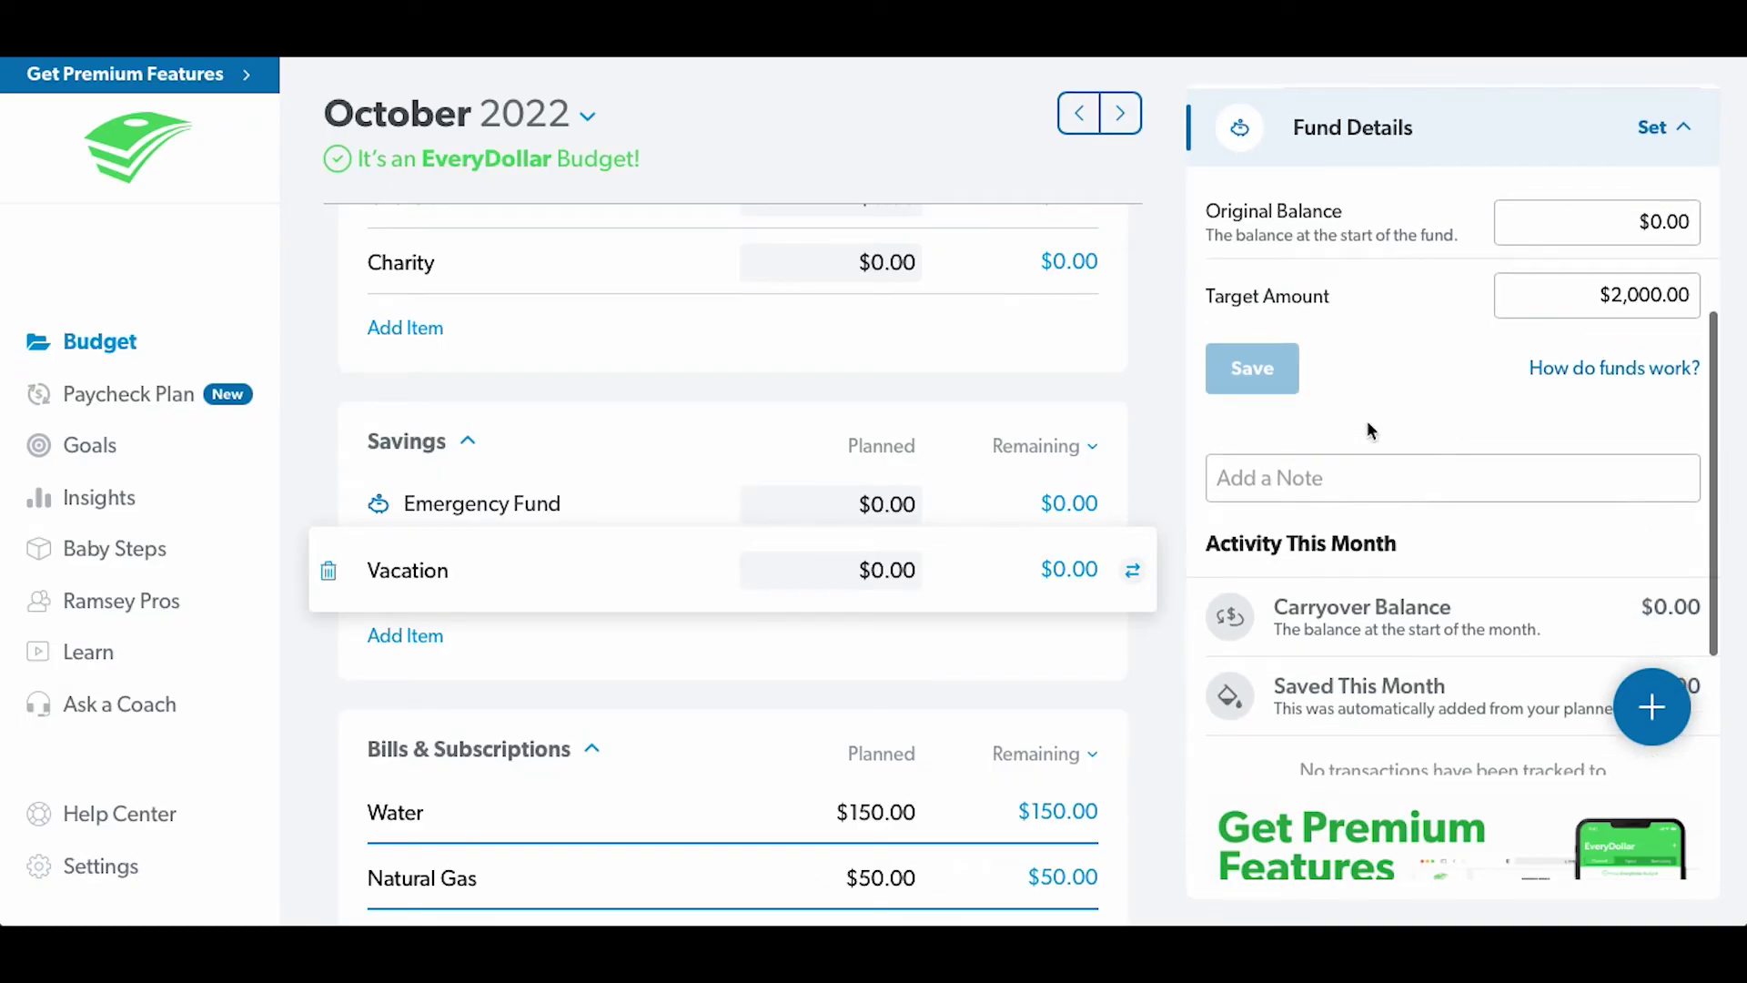
scroll(1318, 412, up, 1)
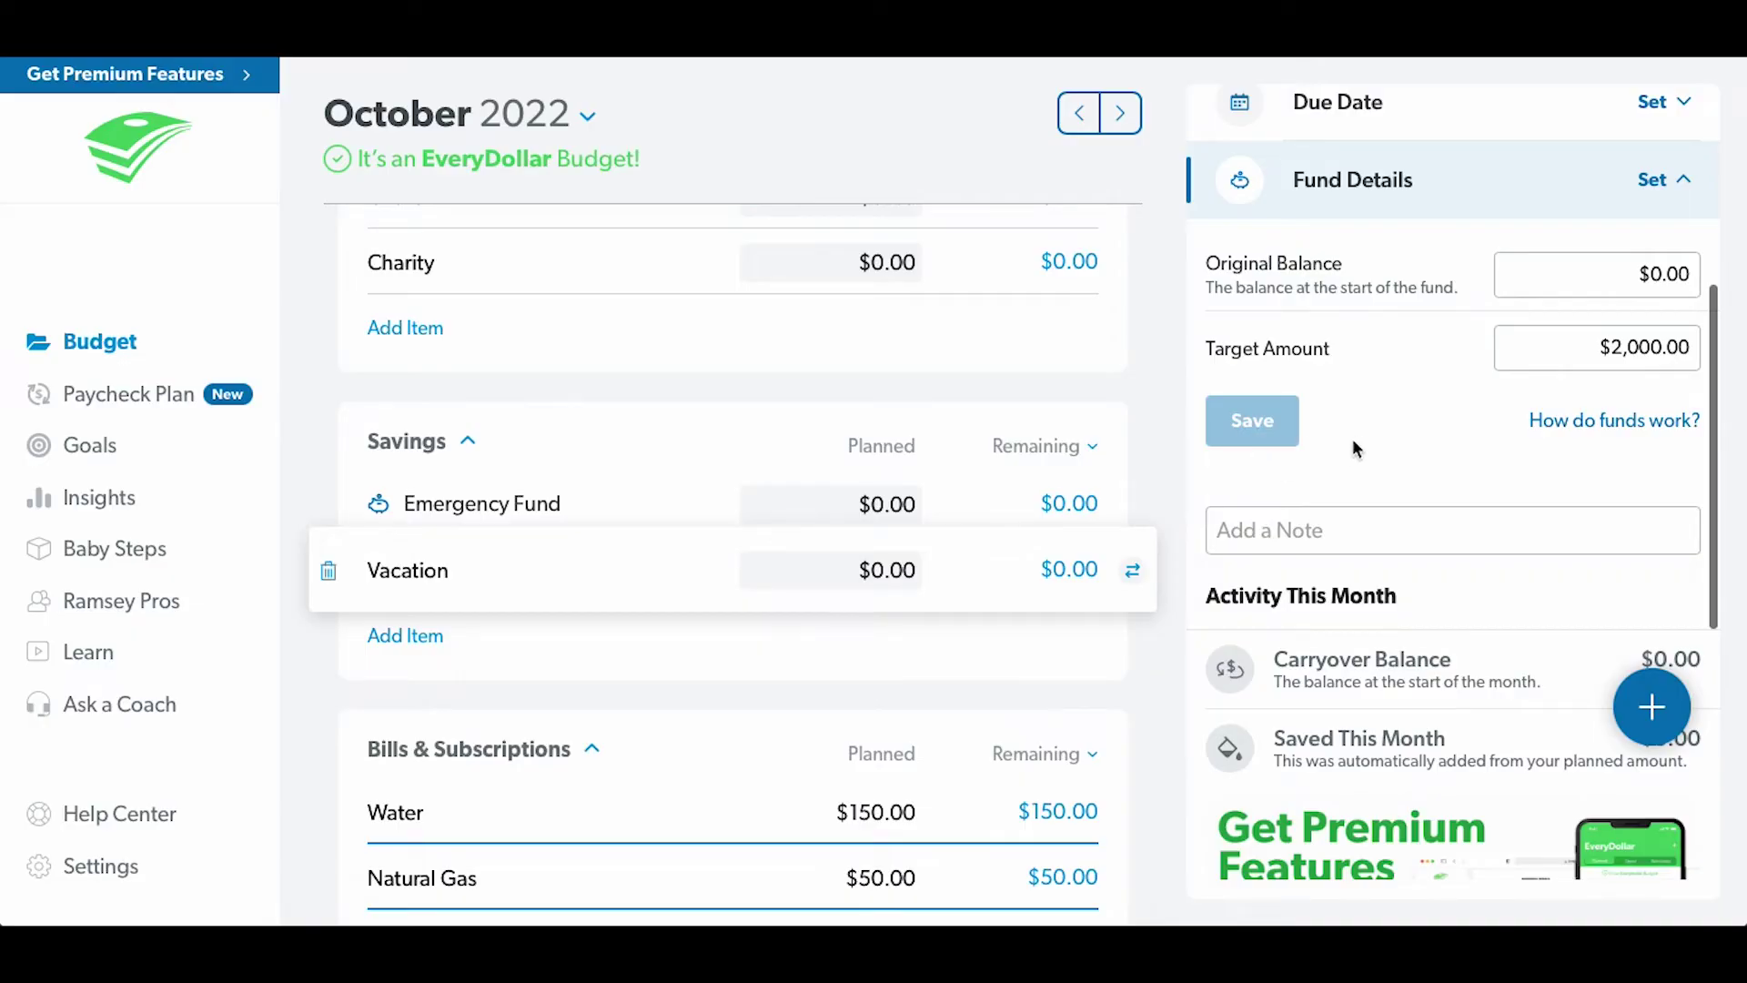
scroll(1352, 439, down, 5)
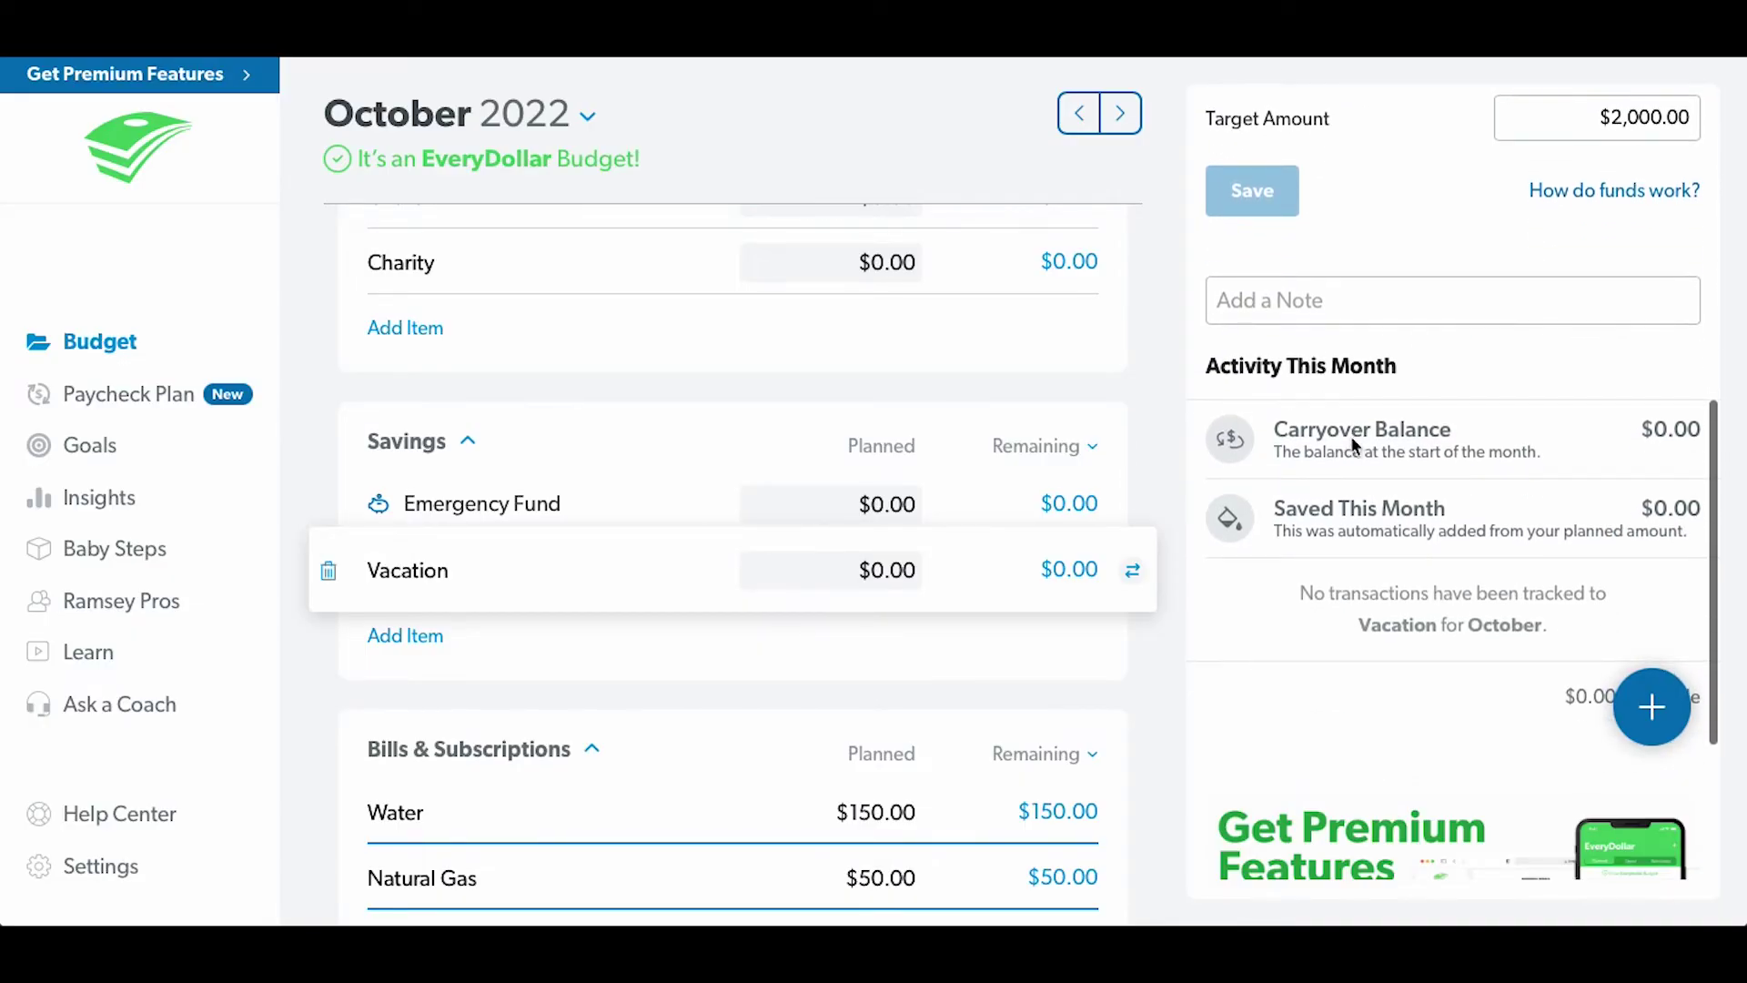
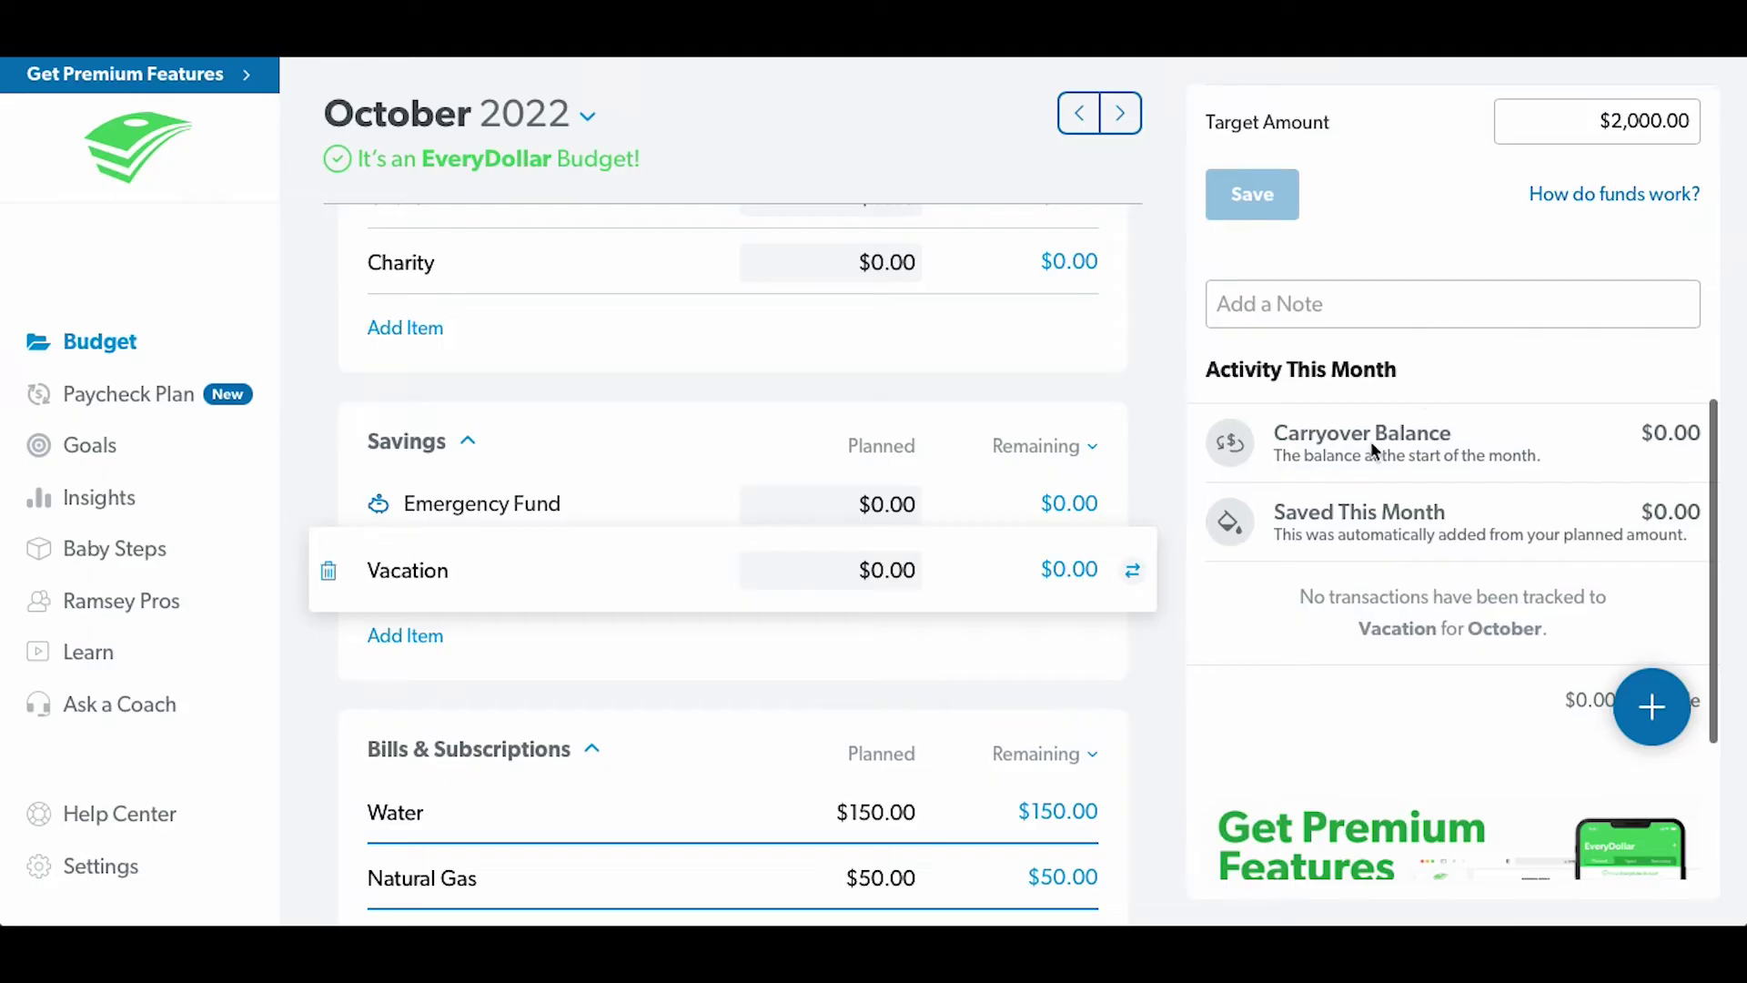
scroll(1190, 517, down, 1)
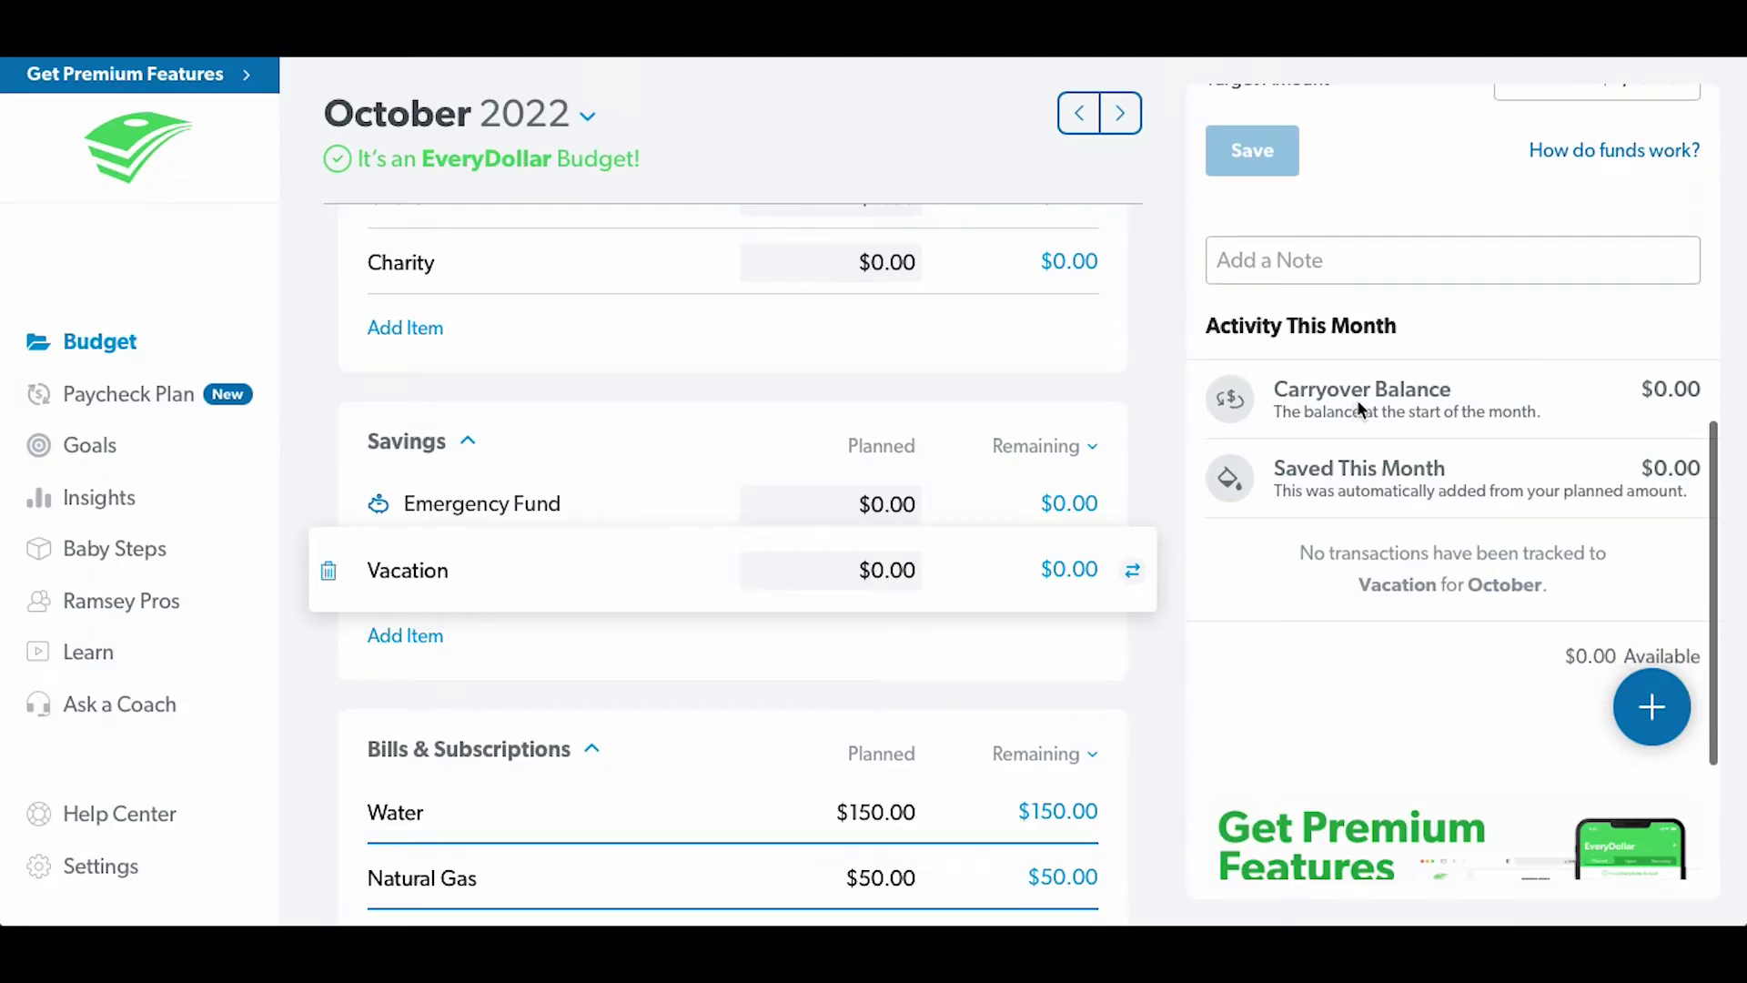
scroll(1351, 401, up, 2)
scroll(1323, 445, up, 10)
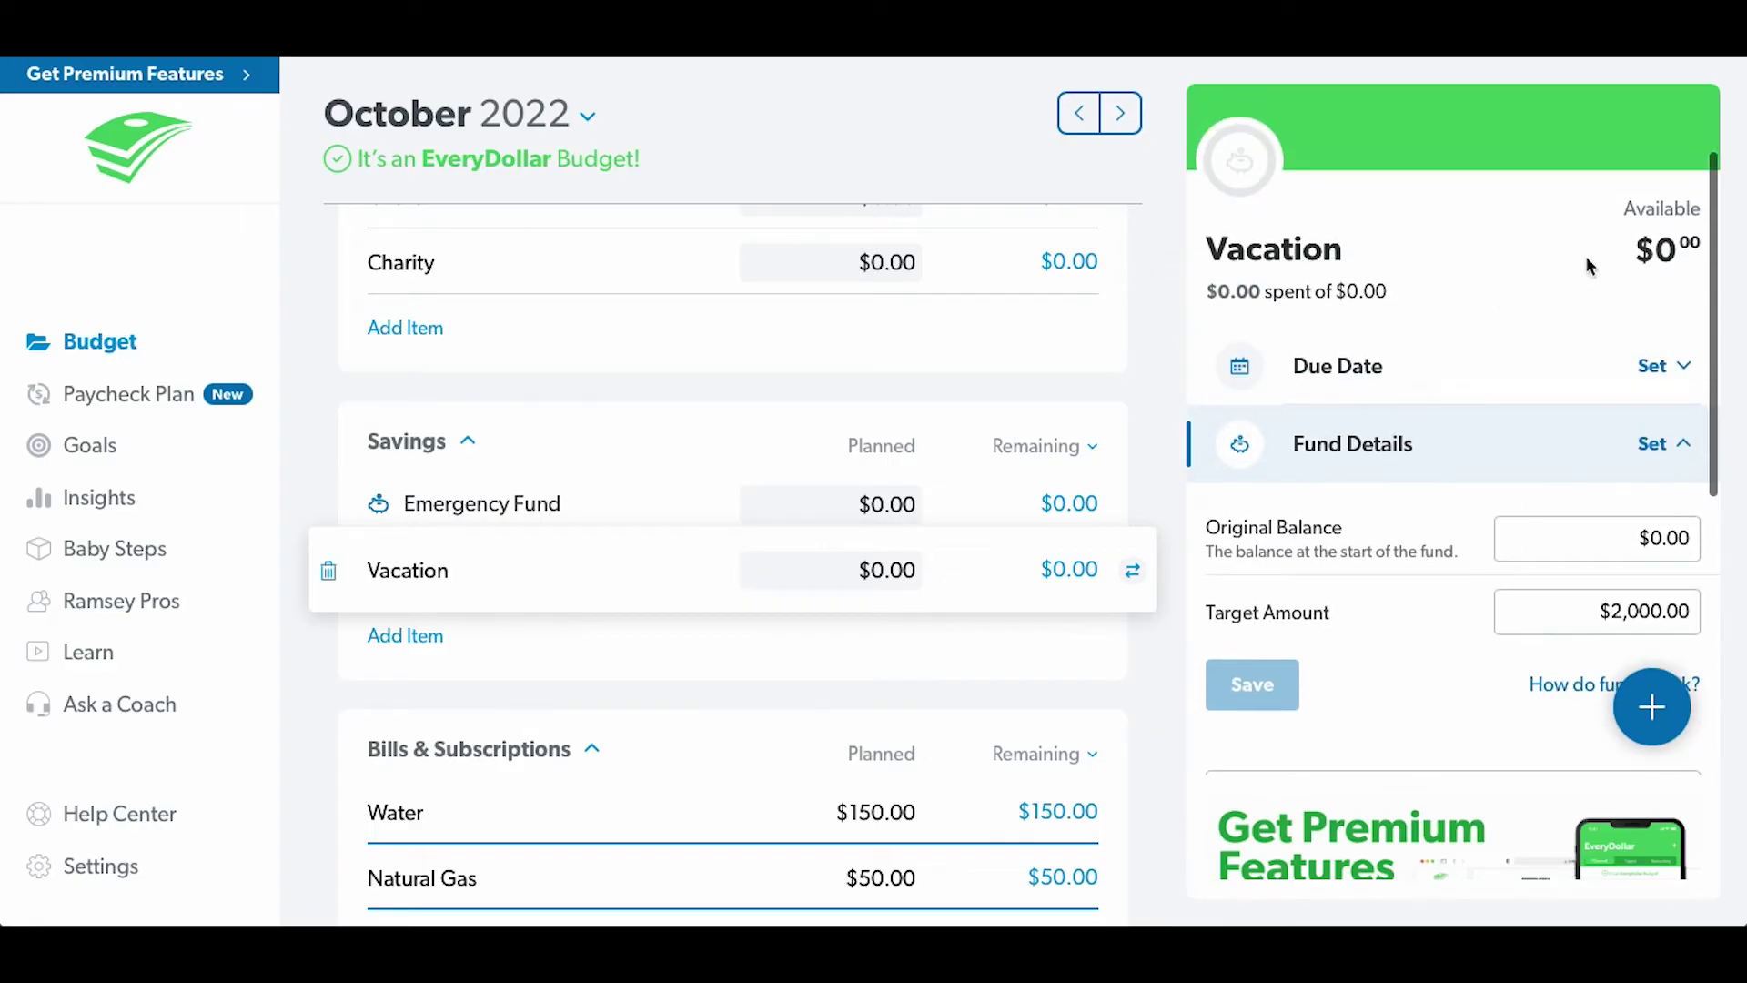
click(1682, 366)
click(1677, 372)
scroll(1420, 423, down, 5)
scroll(1368, 428, down, 1)
- Set the planned amount of the Vacation fund to $100
click(876, 537)
scroll(876, 532, up, 2)
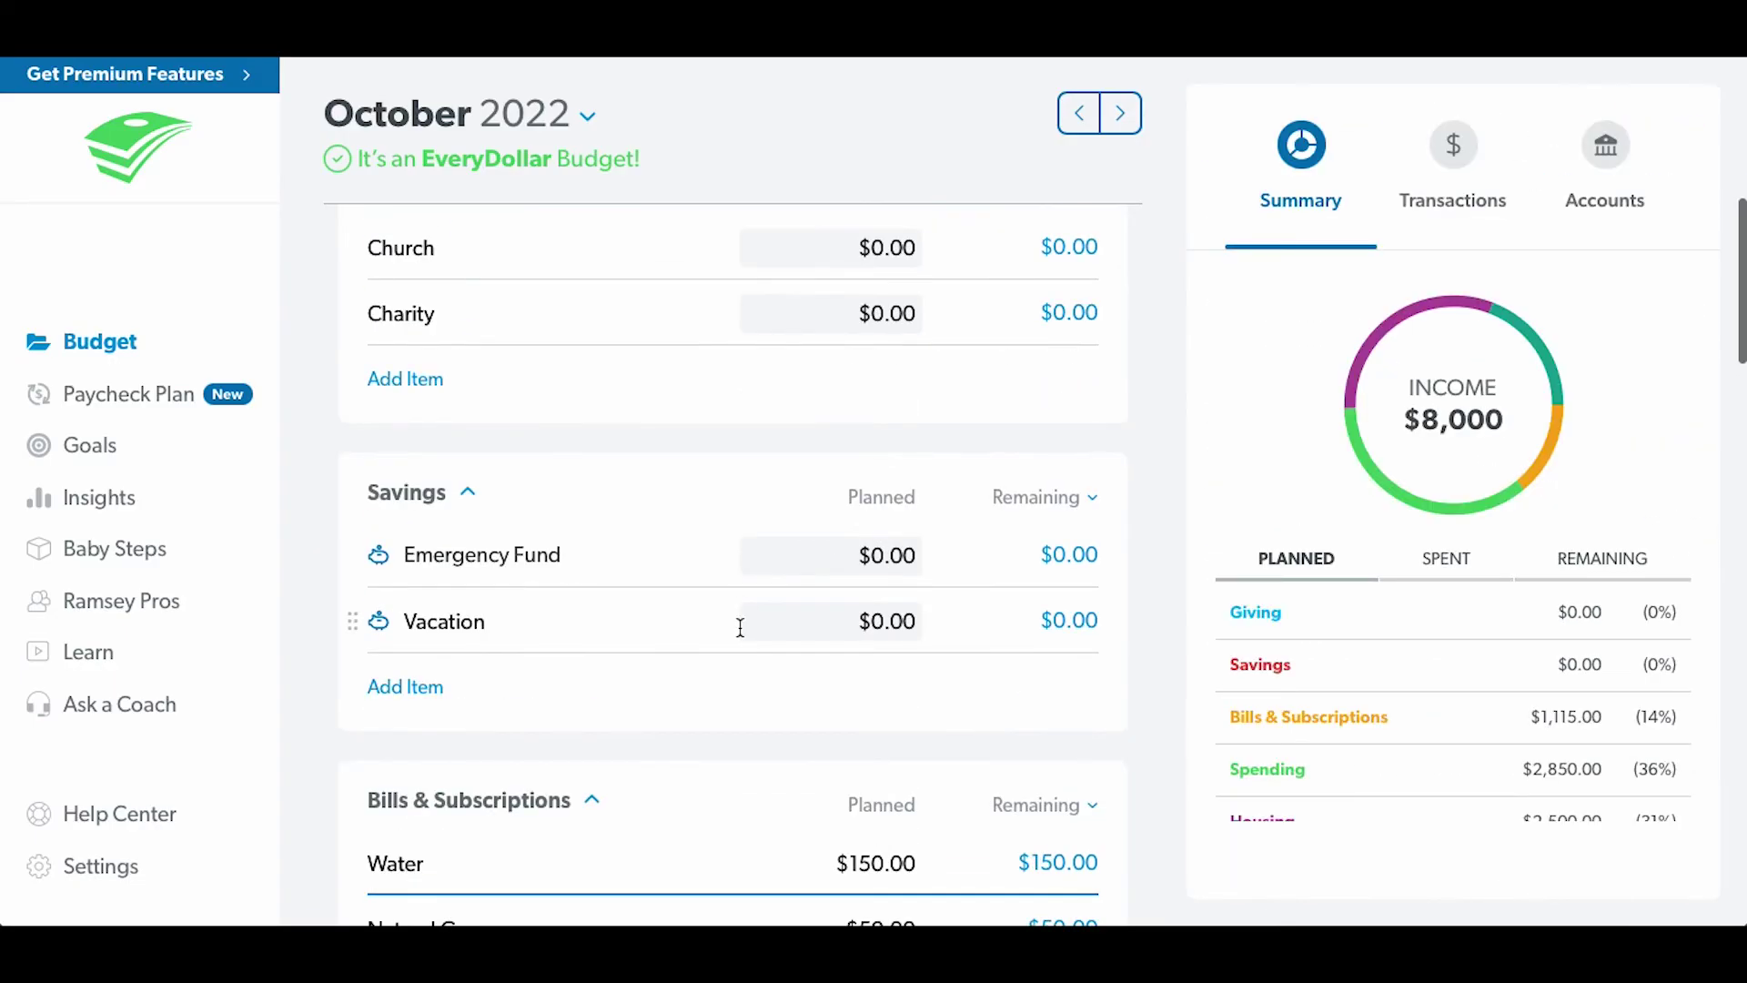
click(871, 604)
text(10)
key(Return)
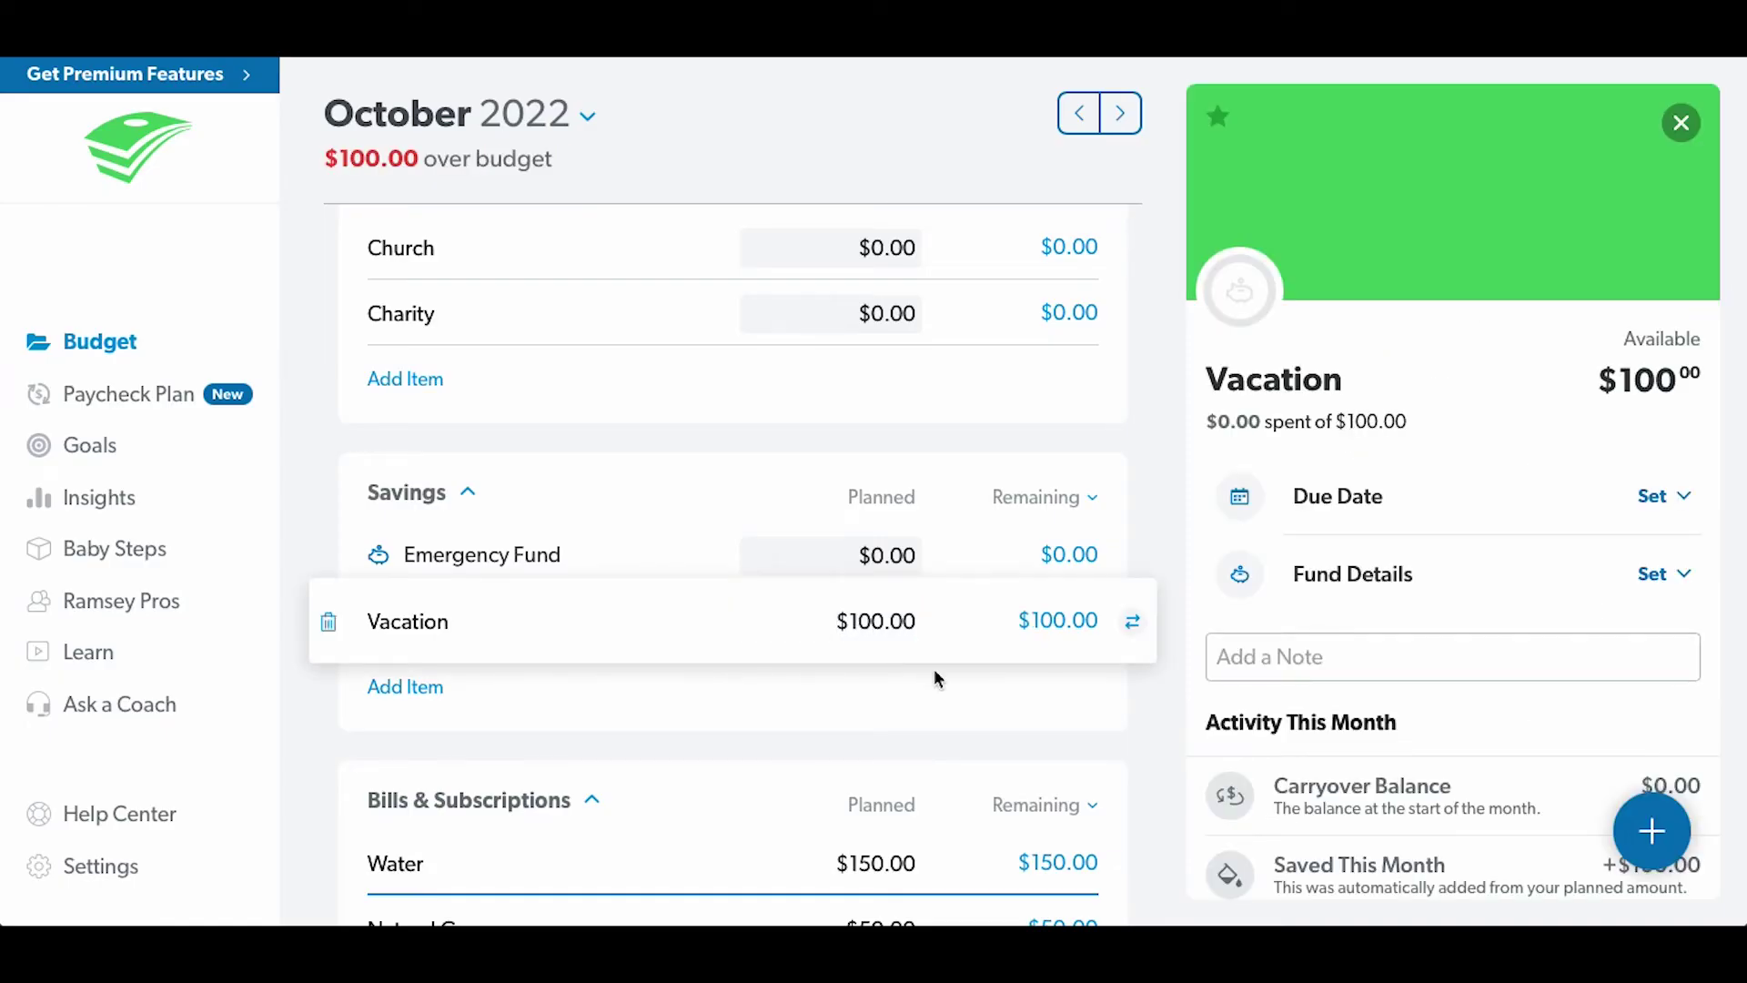
click(934, 679)
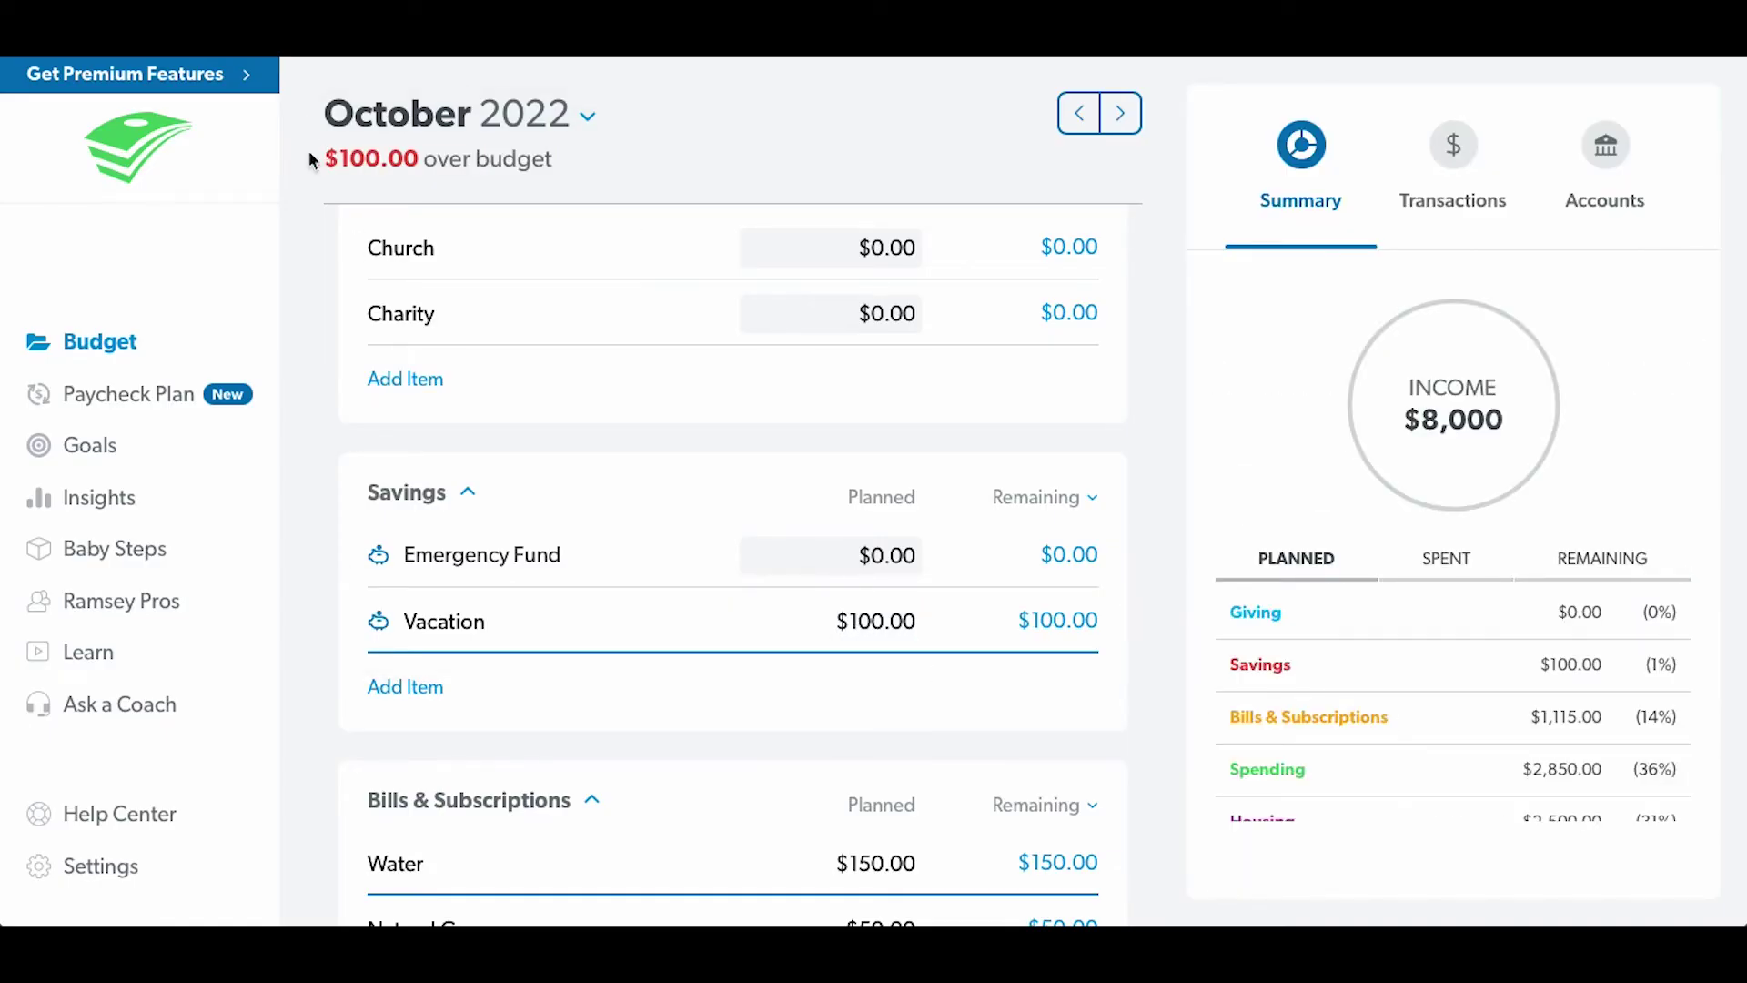
- Check the over-budget amount against the planned income and the items in the Savings, Housing and Debt groups
drag(325, 162, 425, 167)
click(412, 185)
scroll(887, 378, up, 5)
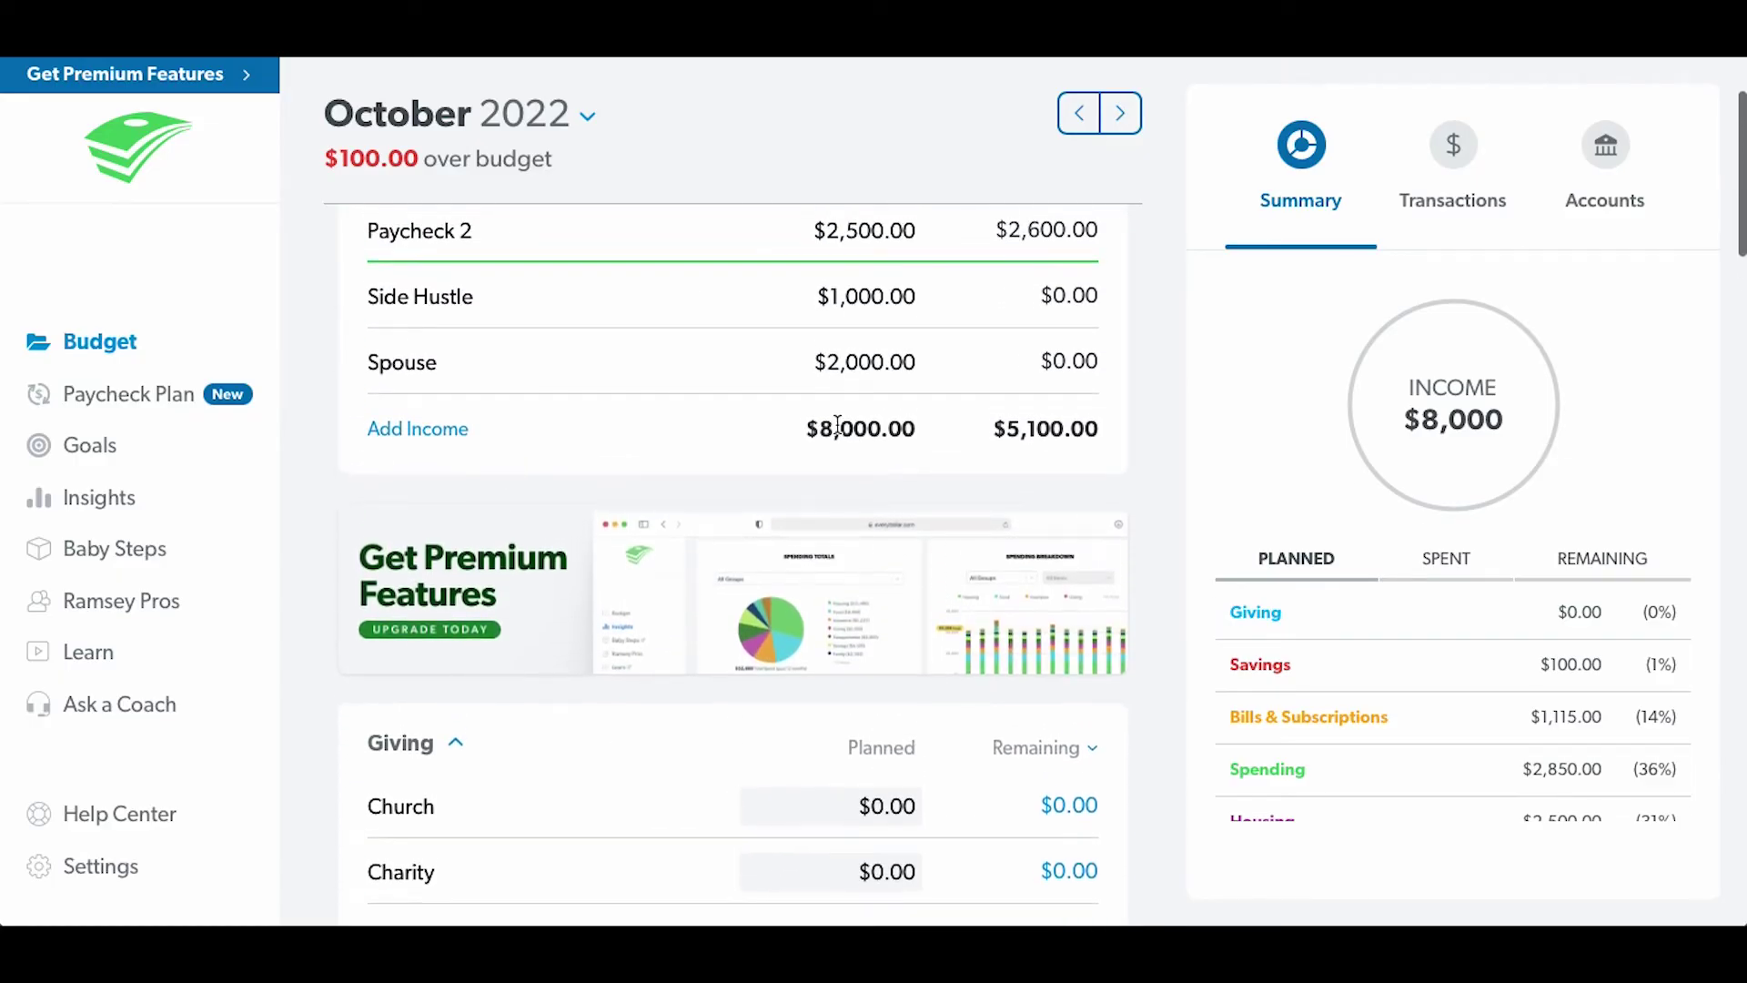
scroll(833, 433, down, 6)
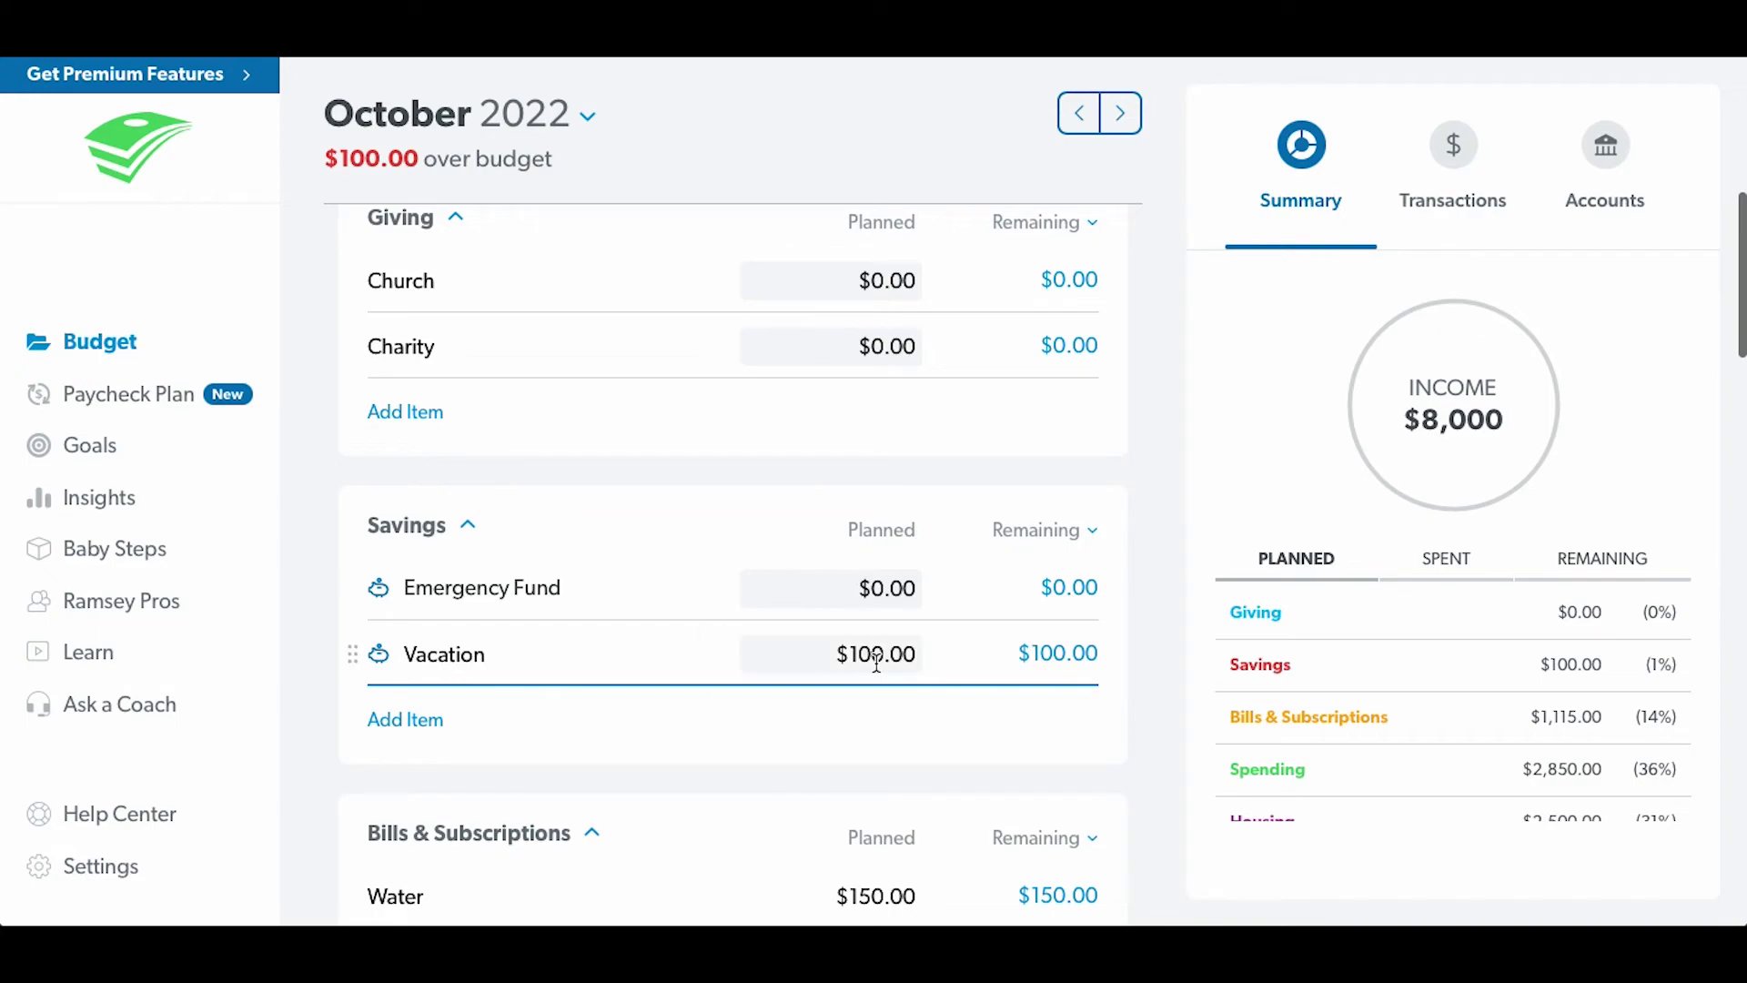
scroll(876, 659, down, 15)
scroll(881, 649, up, 8)
scroll(881, 637, down, 20)
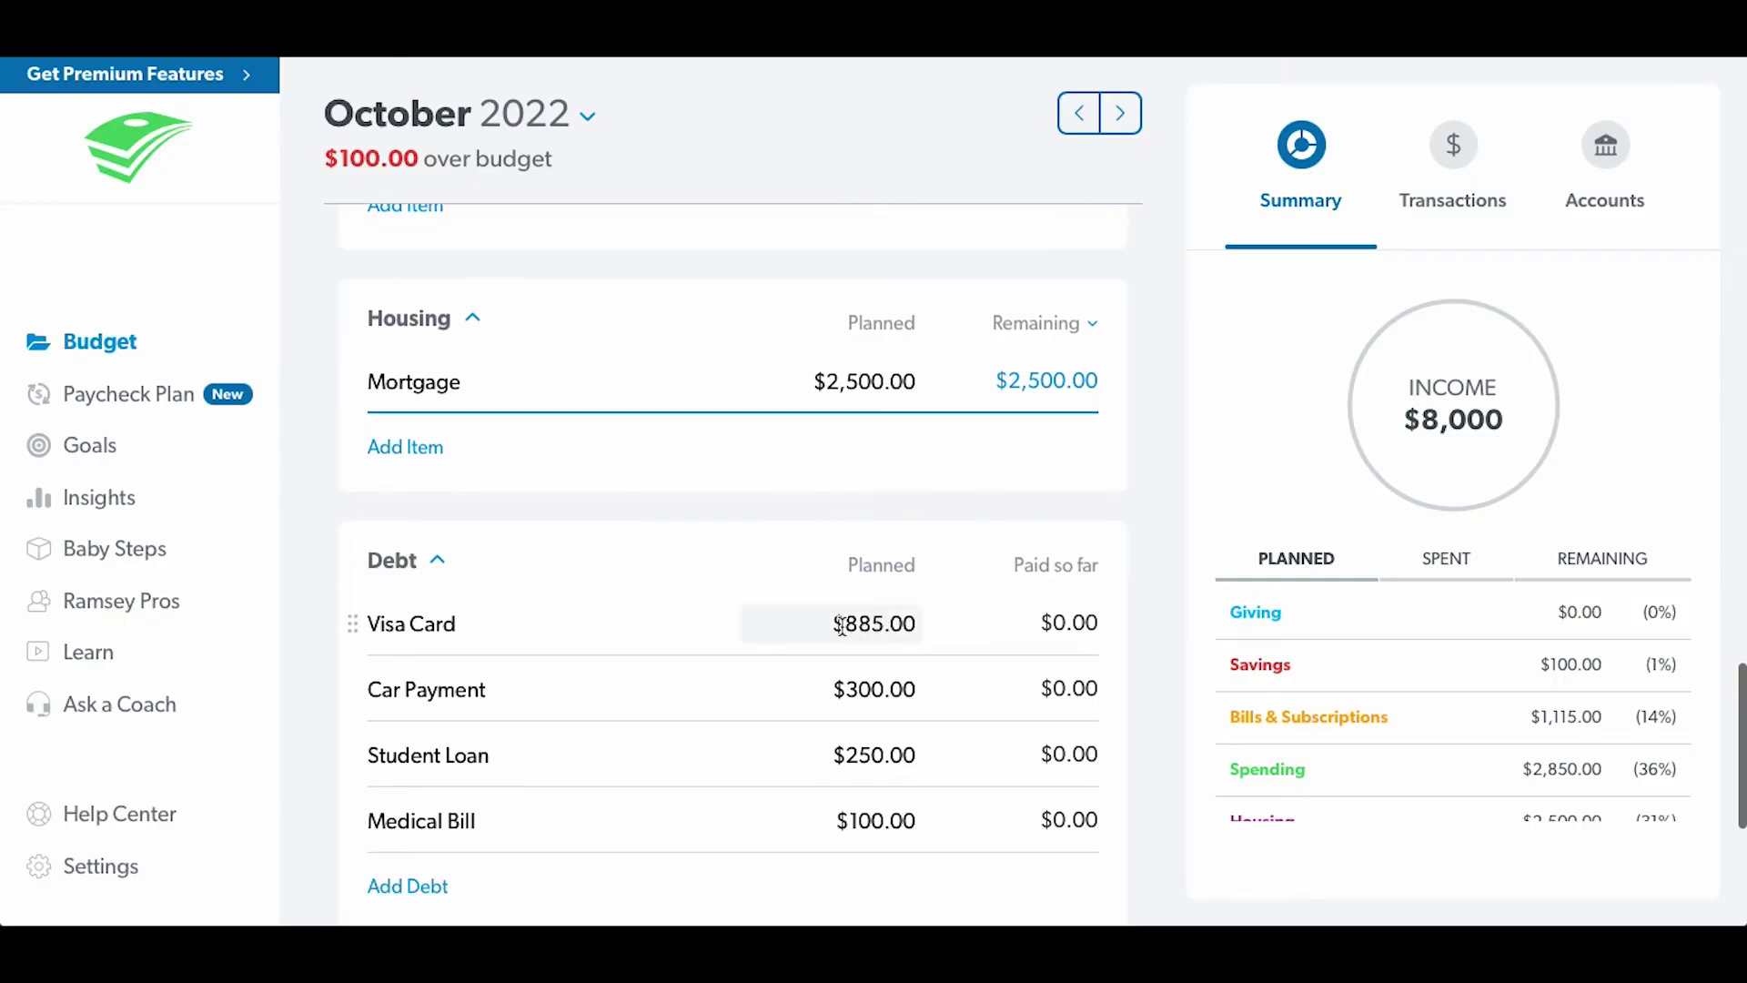
scroll(841, 626, up, 15)
scroll(819, 641, up, 3)
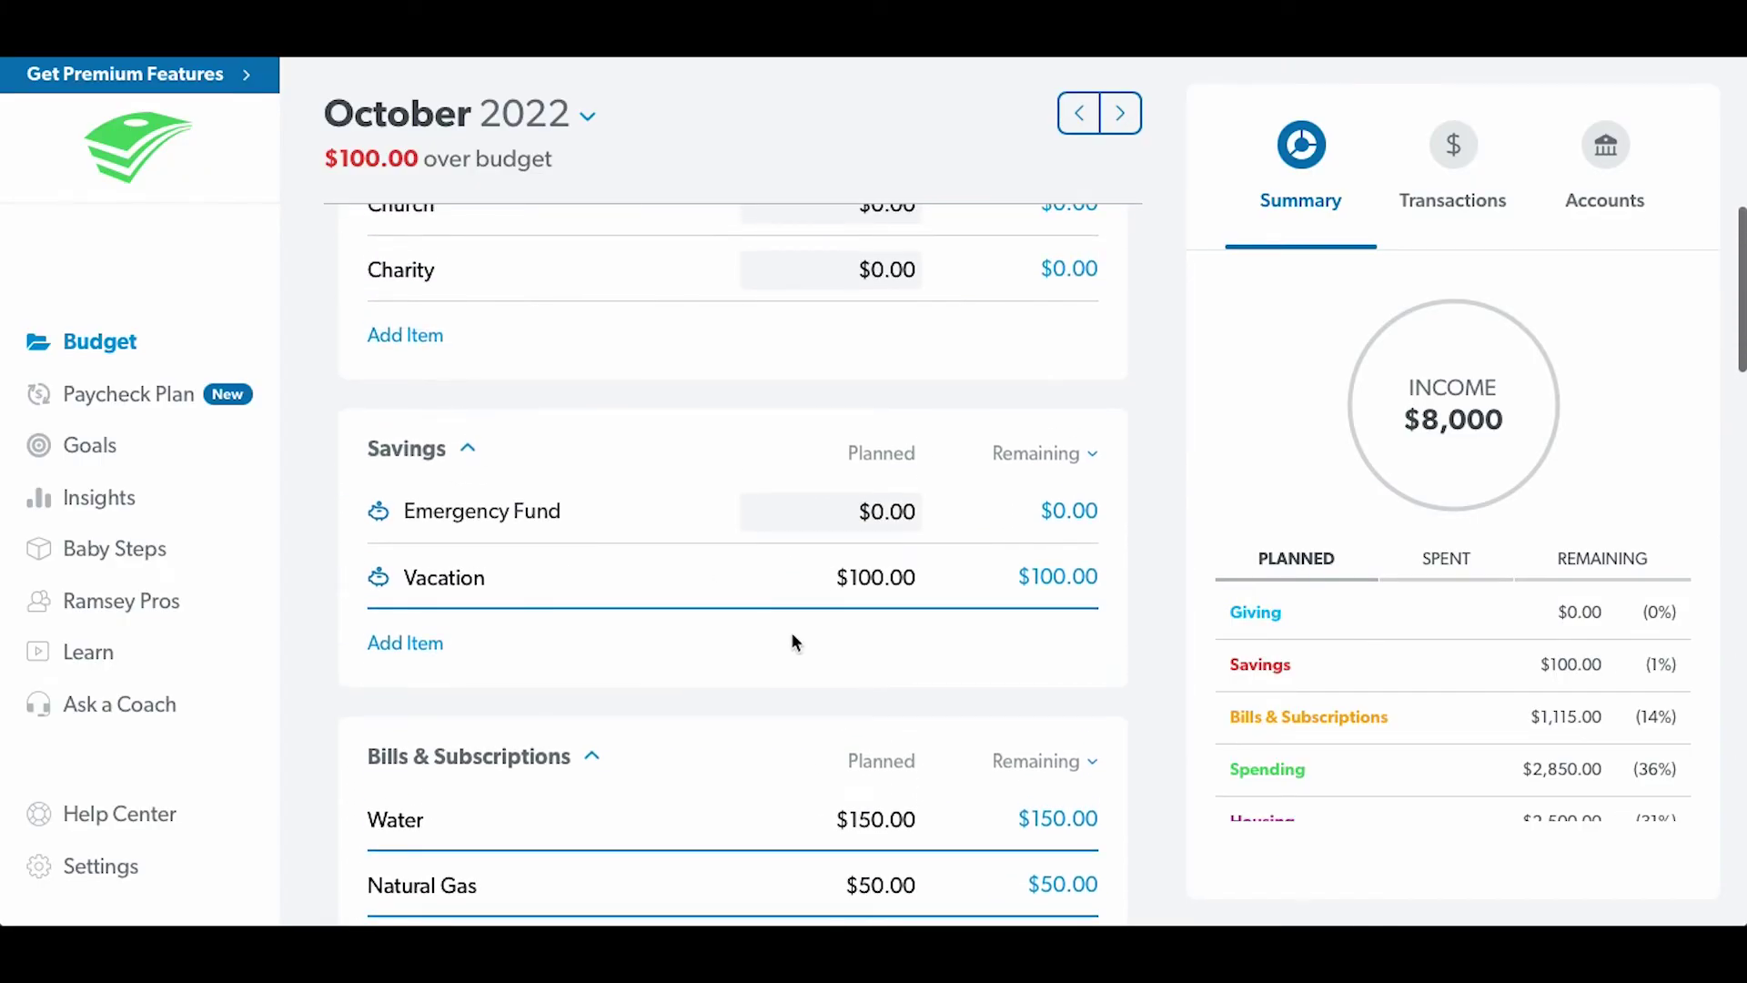
- Review the Vacation fund's available amount and monthly activity along with the planned income for October
click(708, 580)
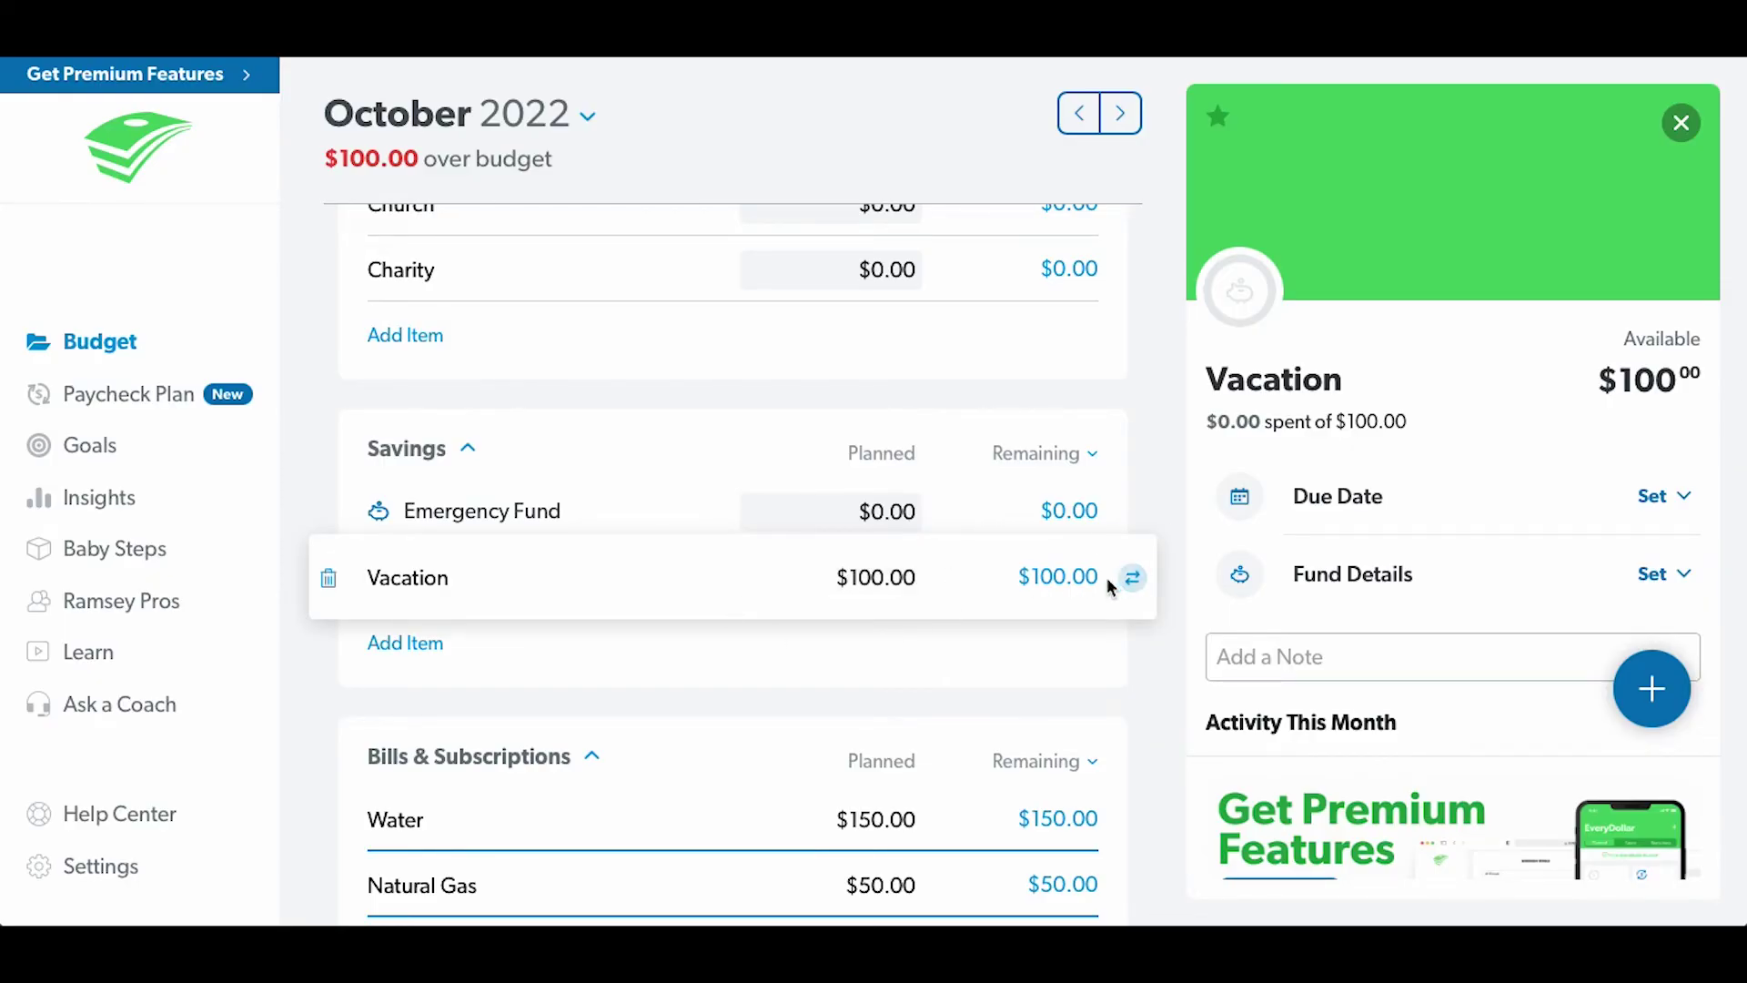
click(1025, 620)
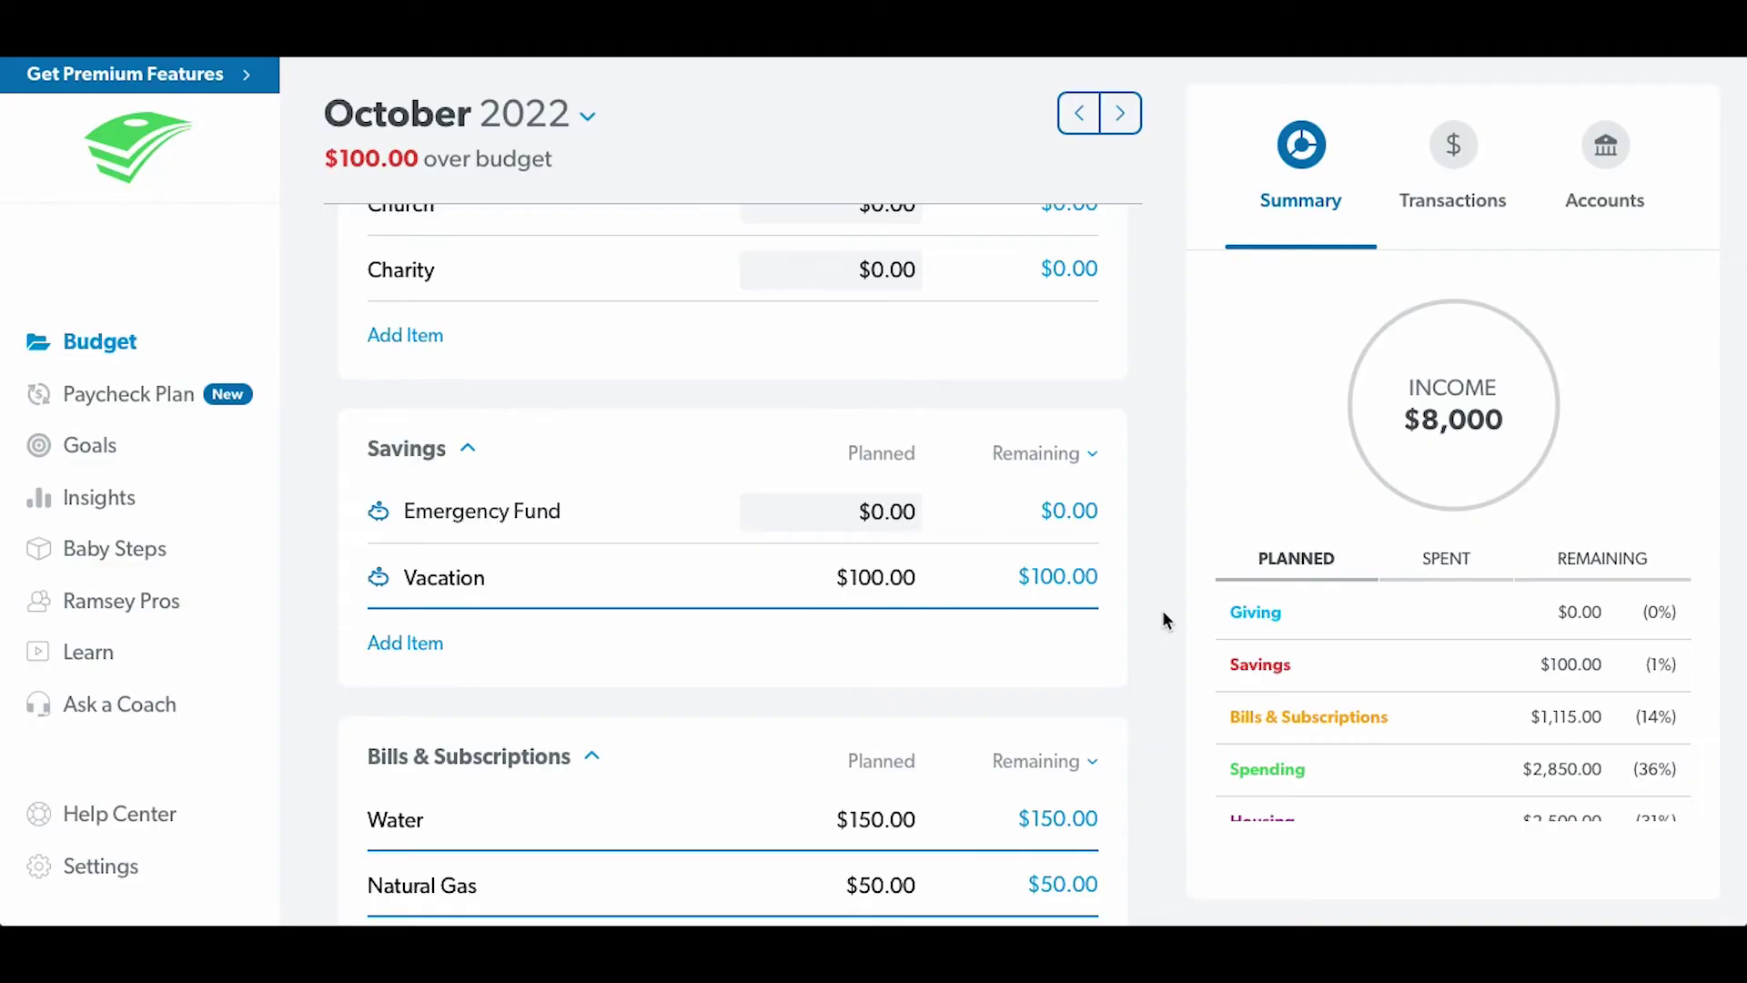
scroll(1163, 619, up, 10)
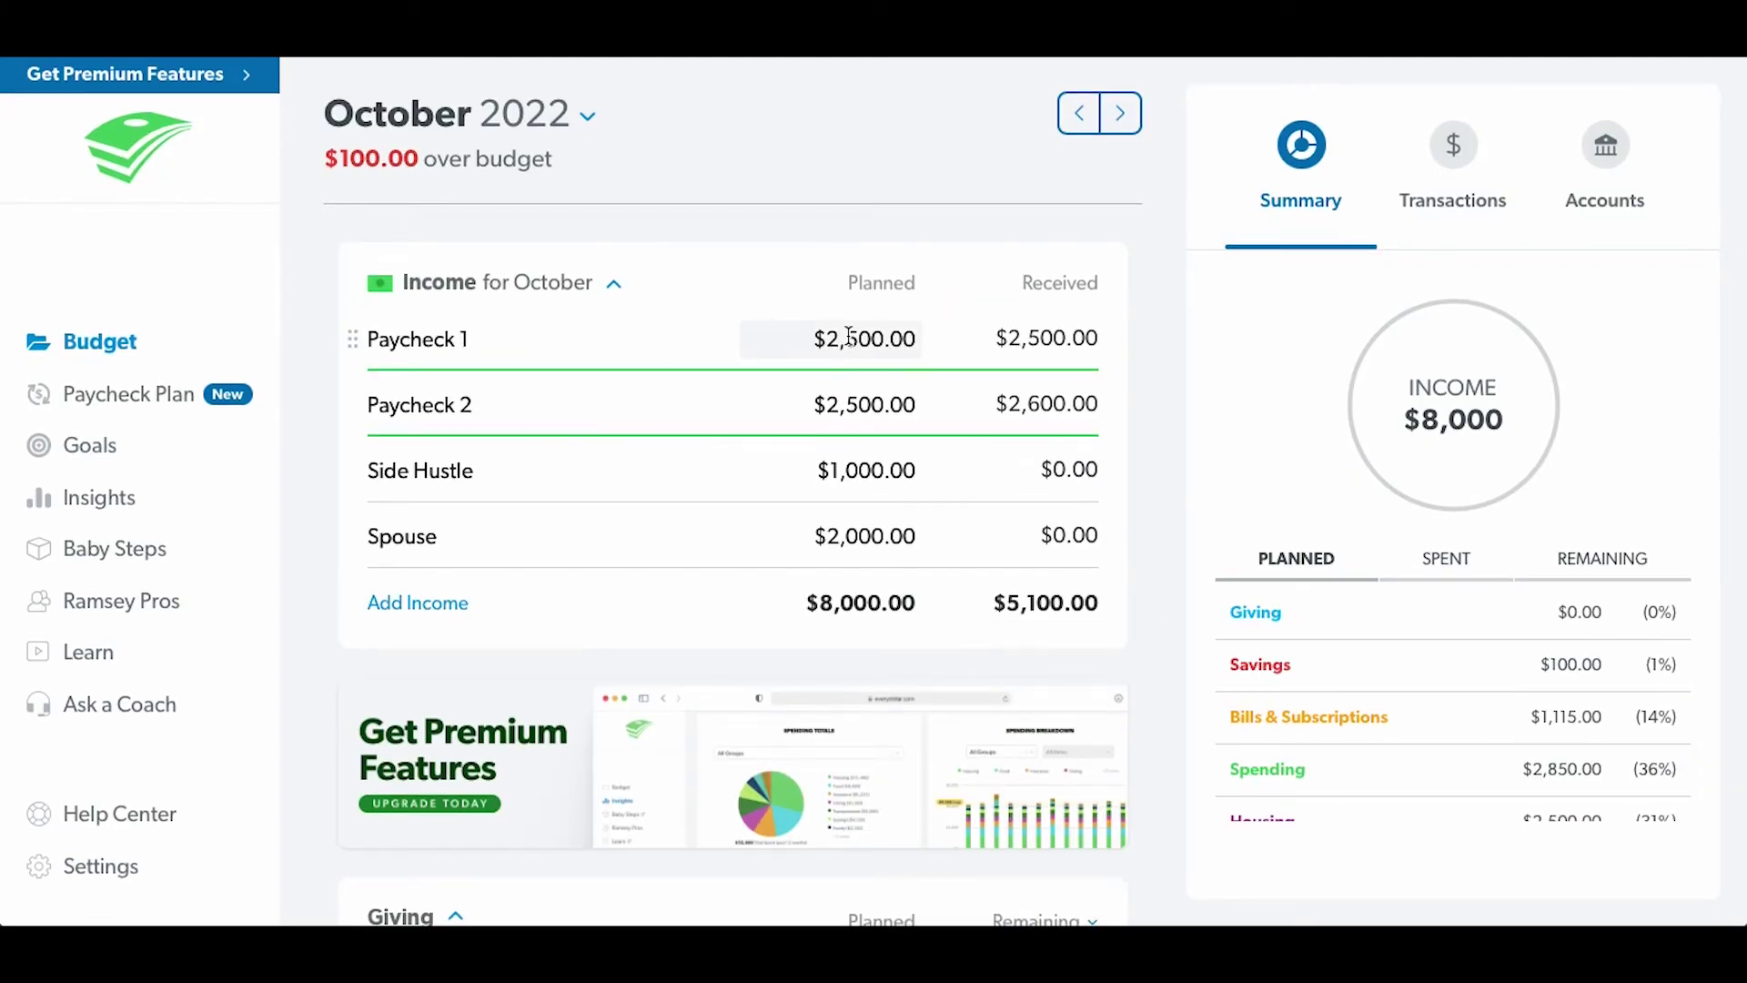
scroll(848, 337, down, 9)
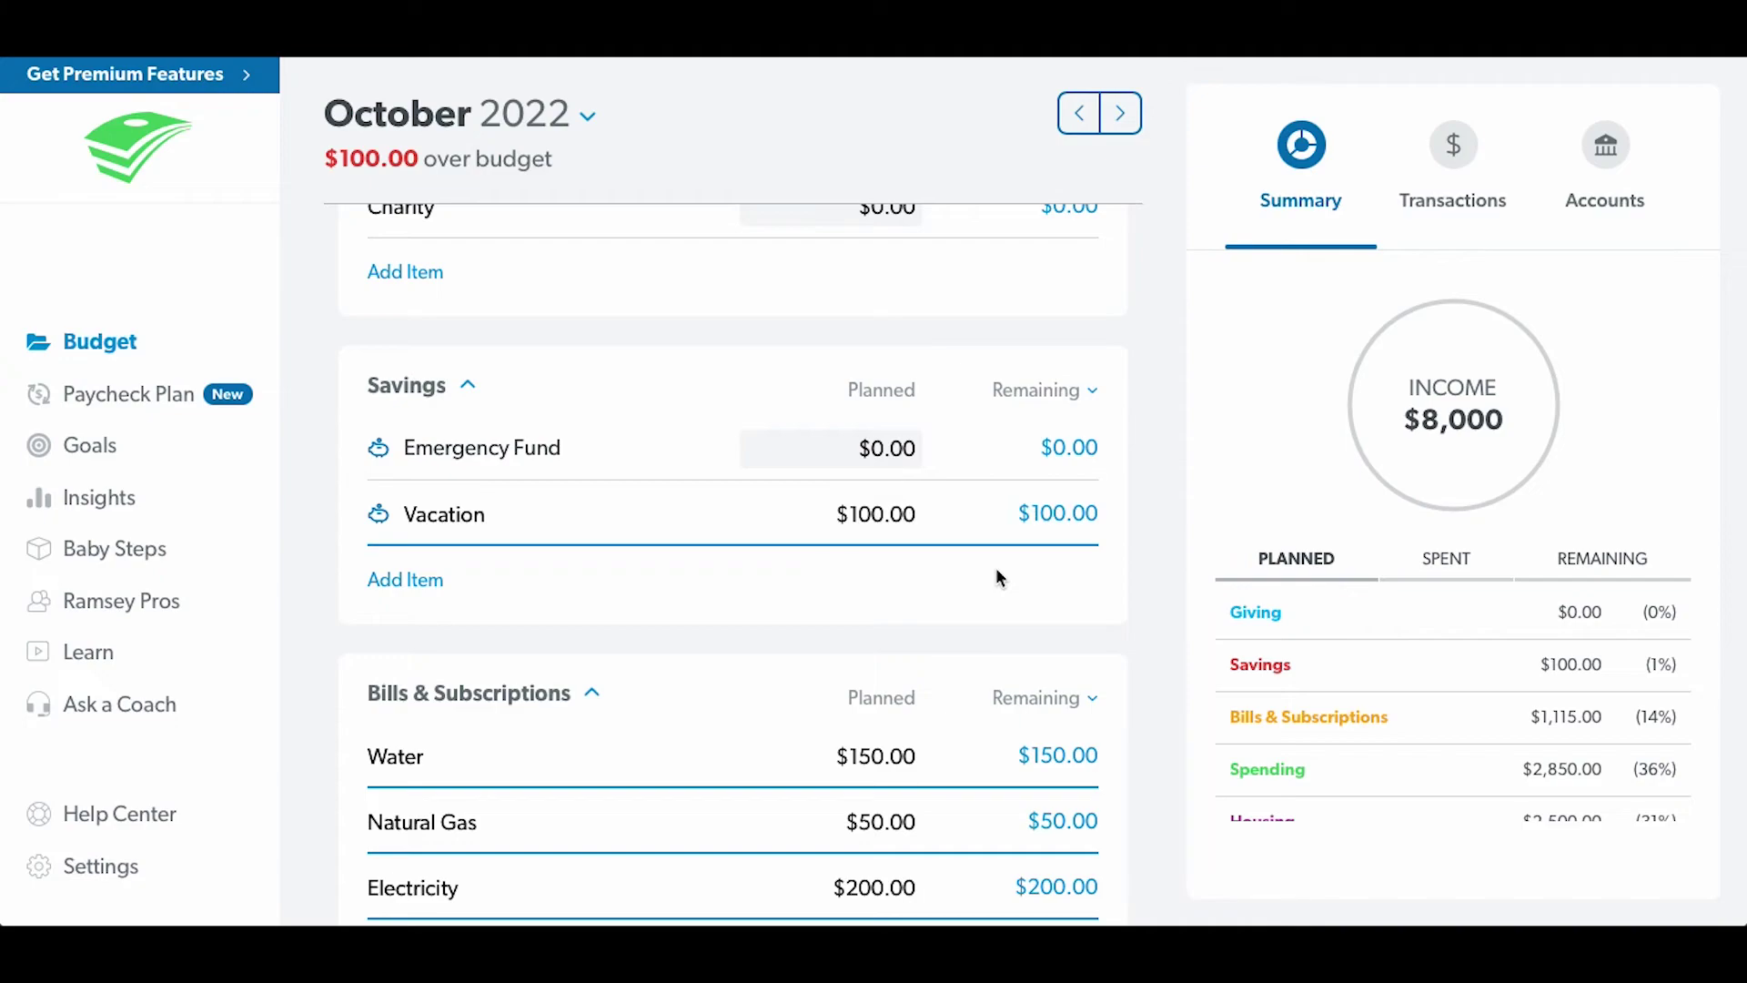
click(707, 515)
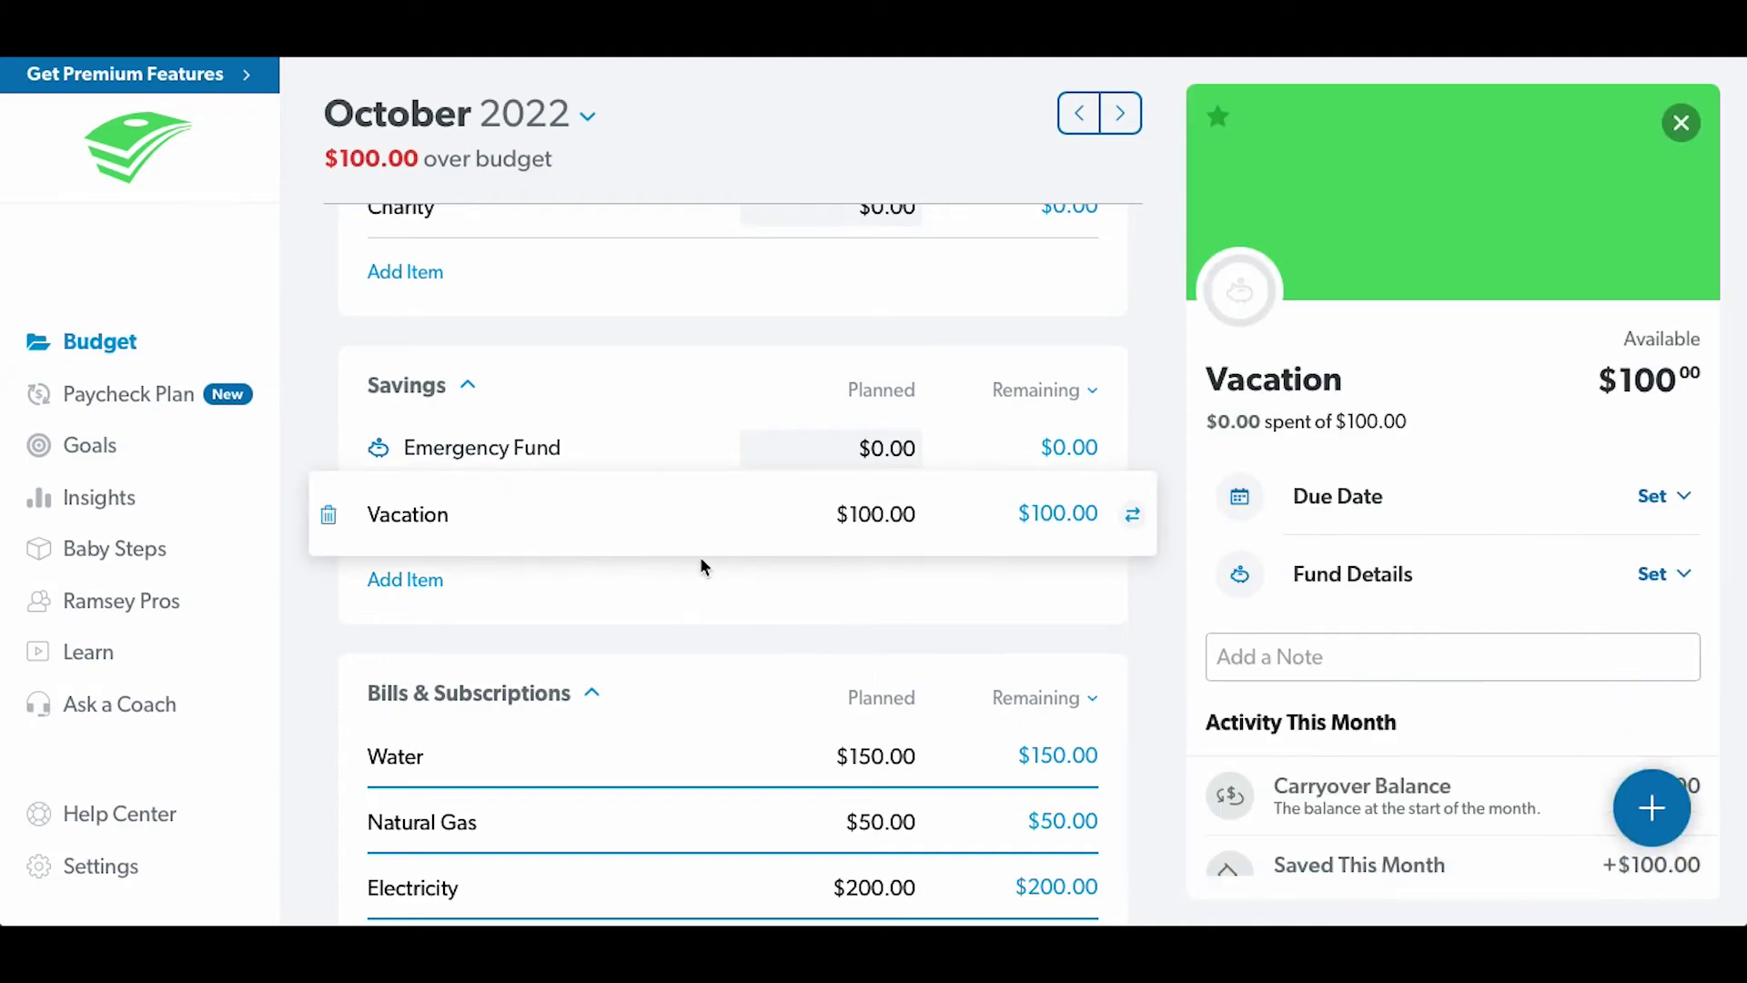
scroll(1451, 593, down, 1)
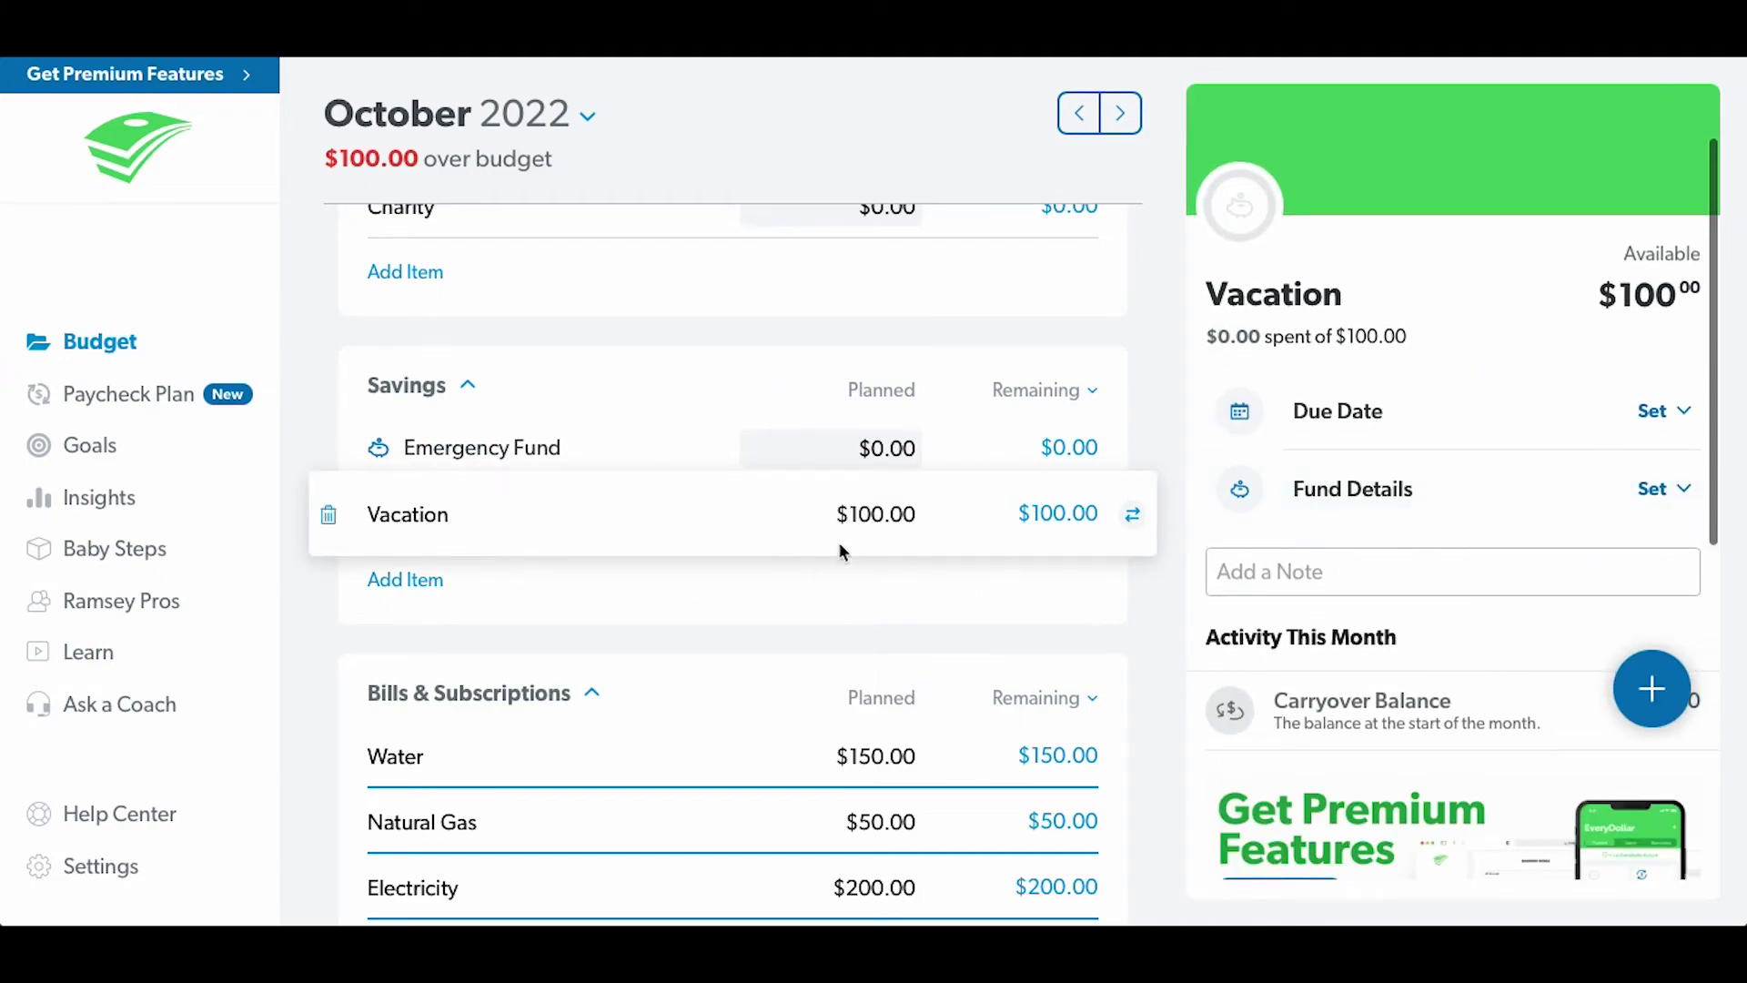
scroll(1431, 542, down, 4)
scroll(1430, 529, up, 4)
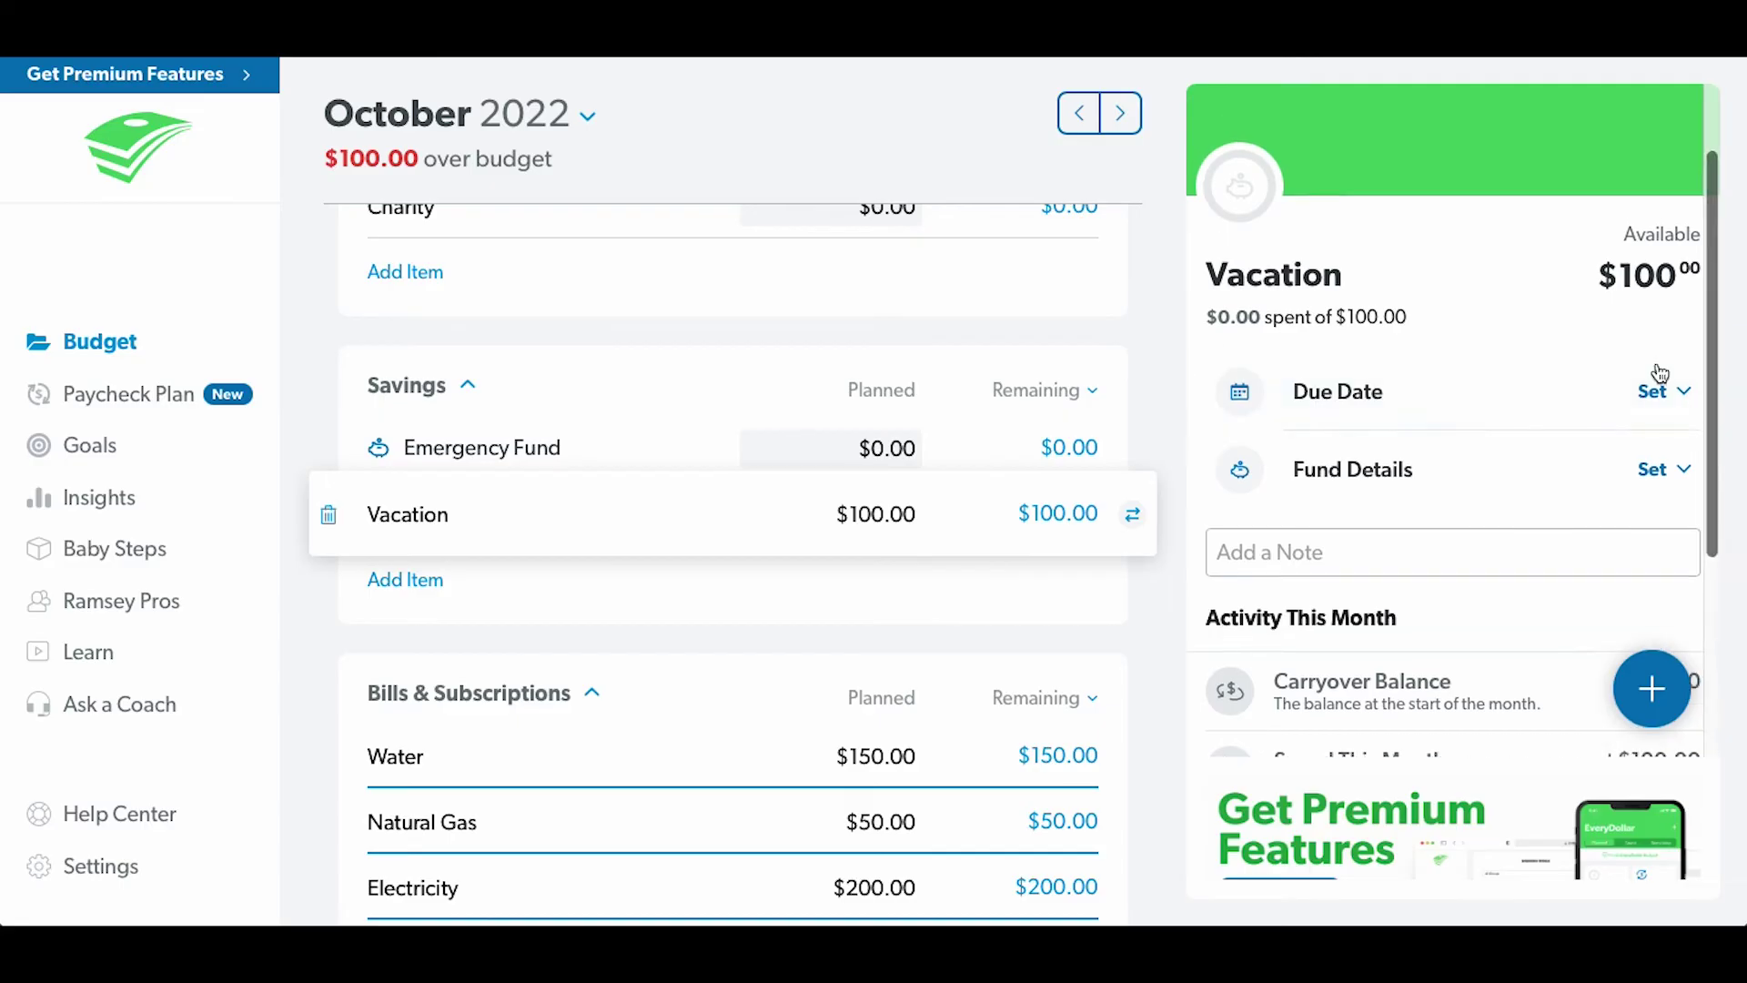
scroll(1652, 455, down, 1)
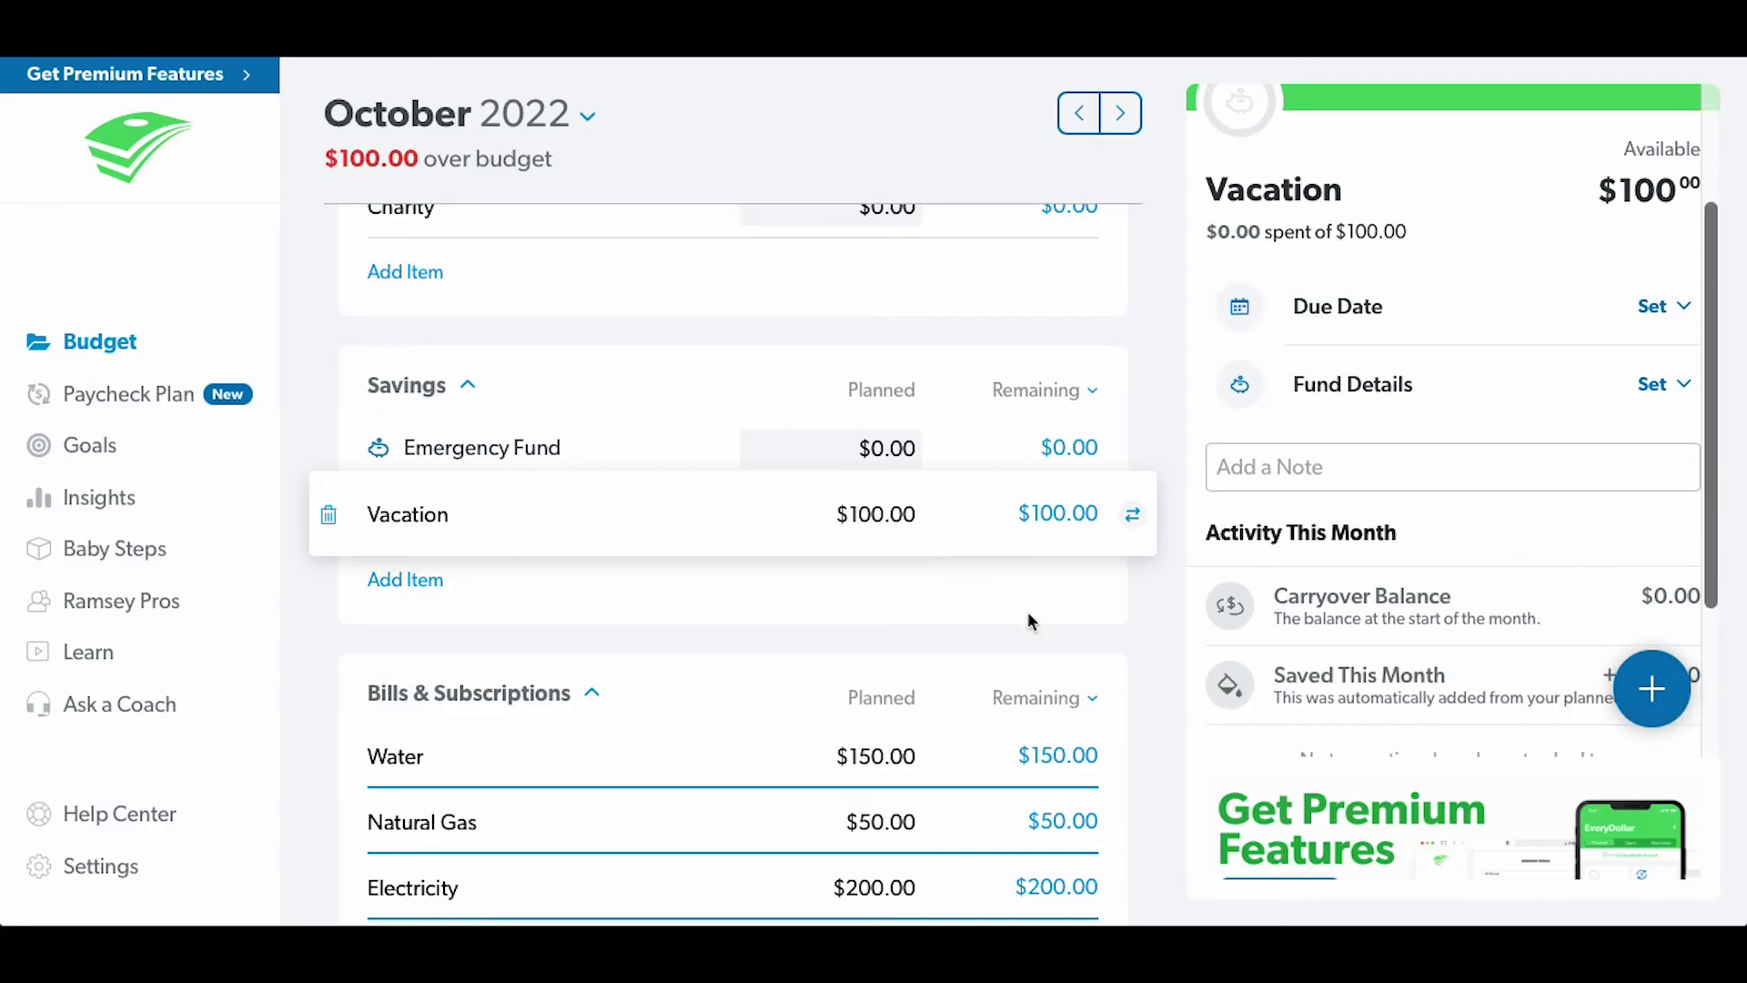
click(952, 565)
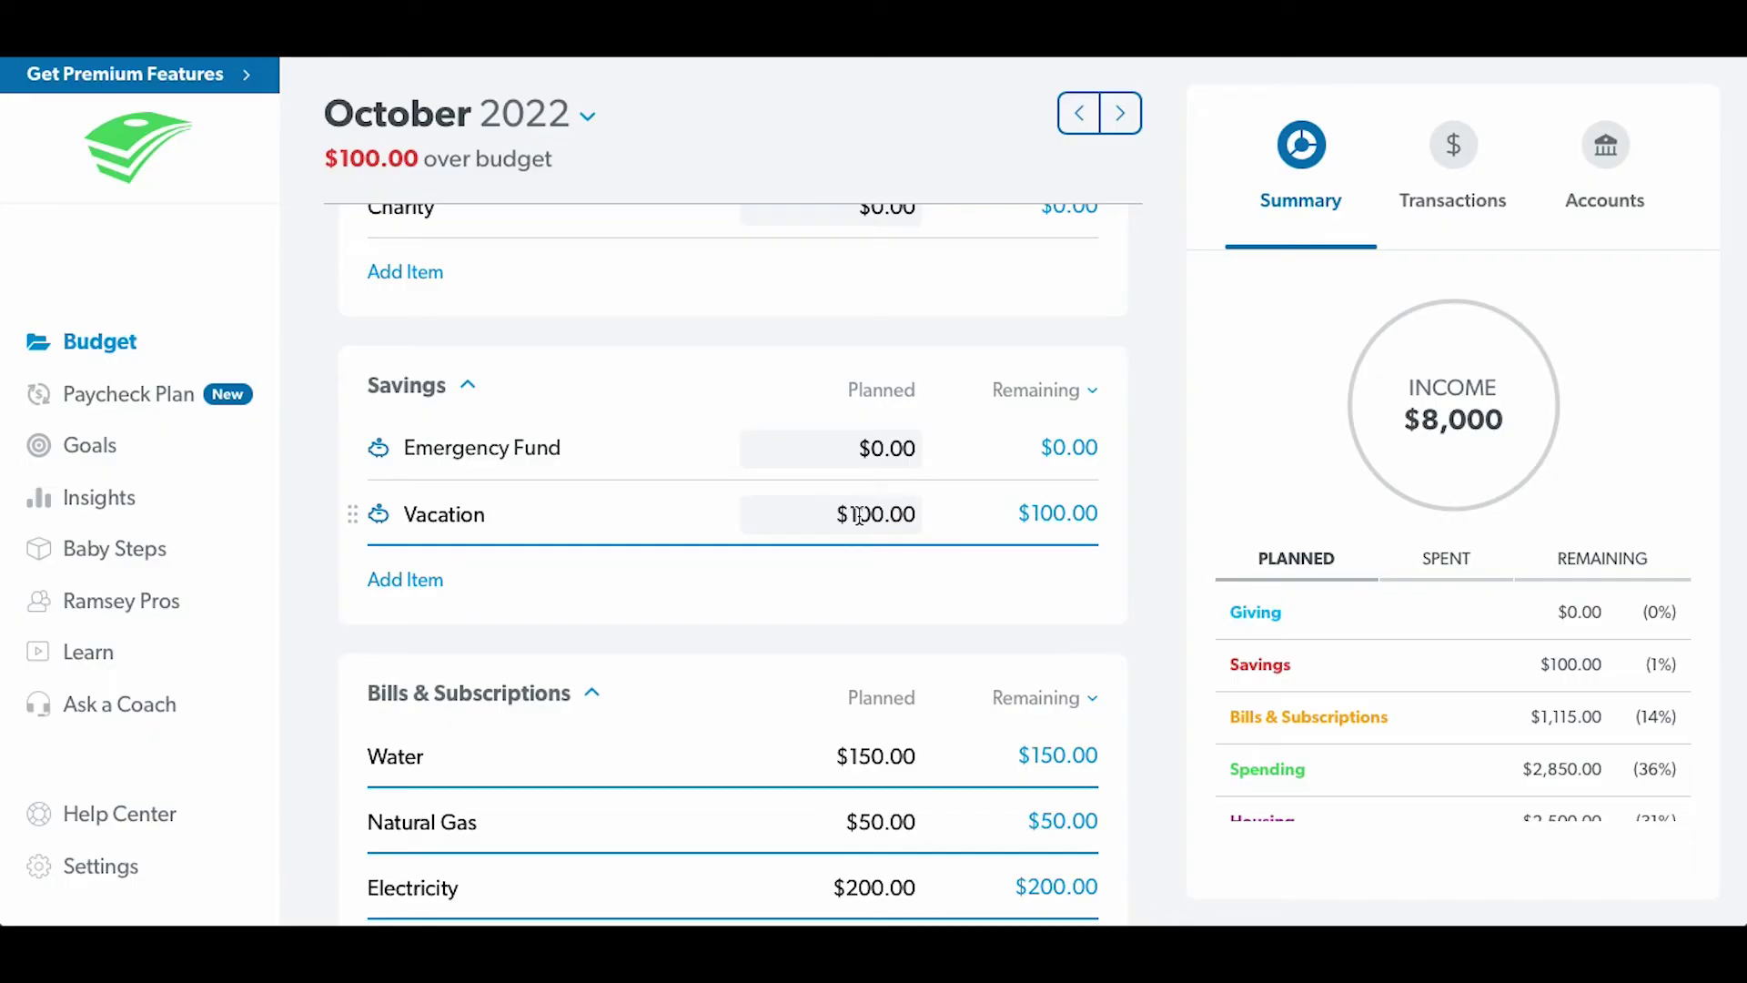
- Create the November 2022 budget from October's budget and open the Vacation fund there to check its balance
click(1137, 116)
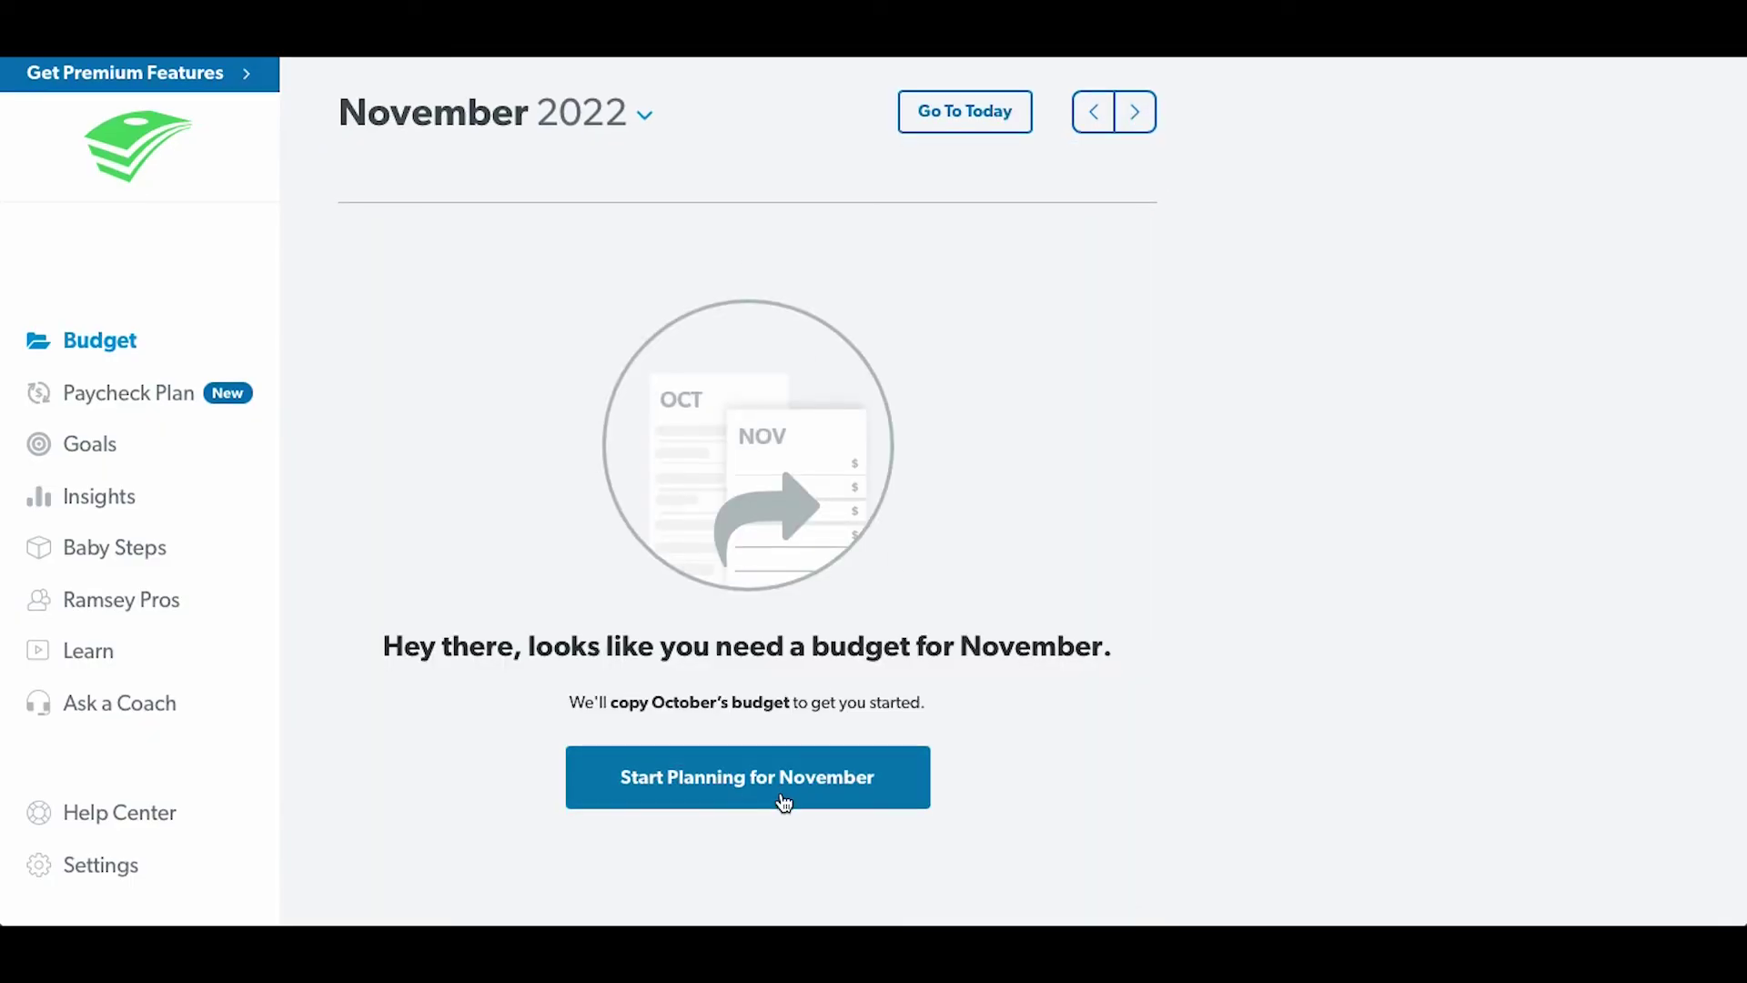
click(785, 803)
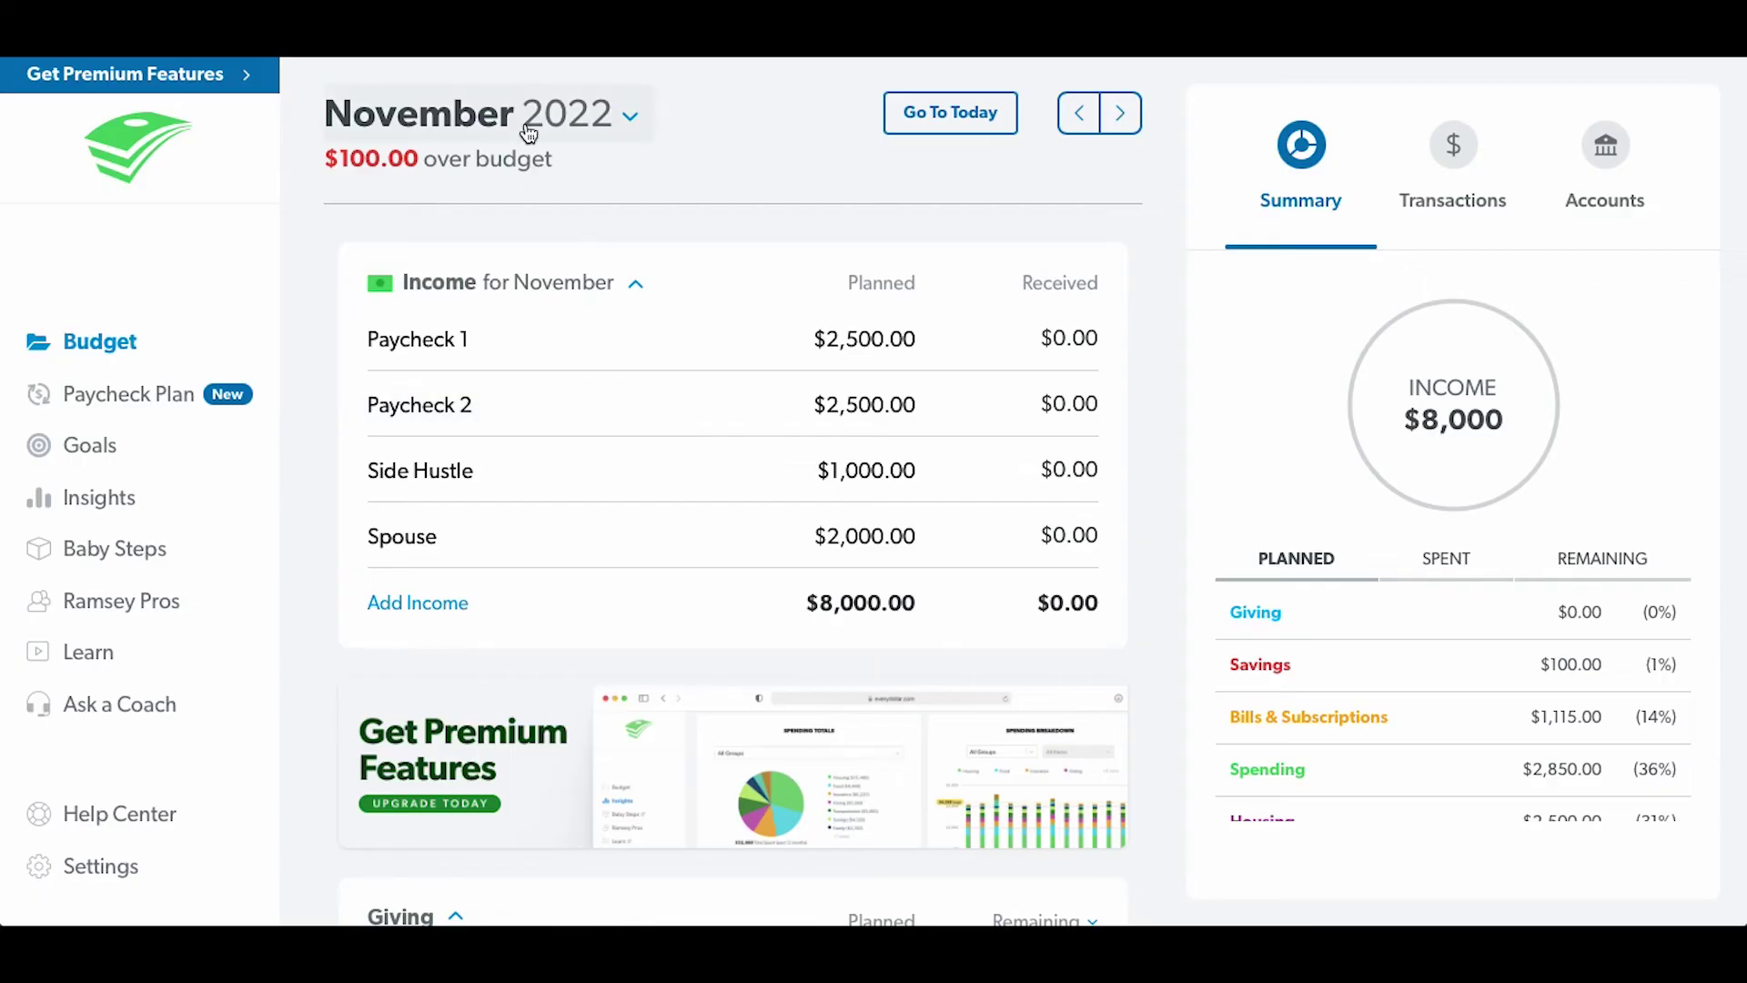
scroll(635, 673, down, 7)
scroll(635, 669, down, 3)
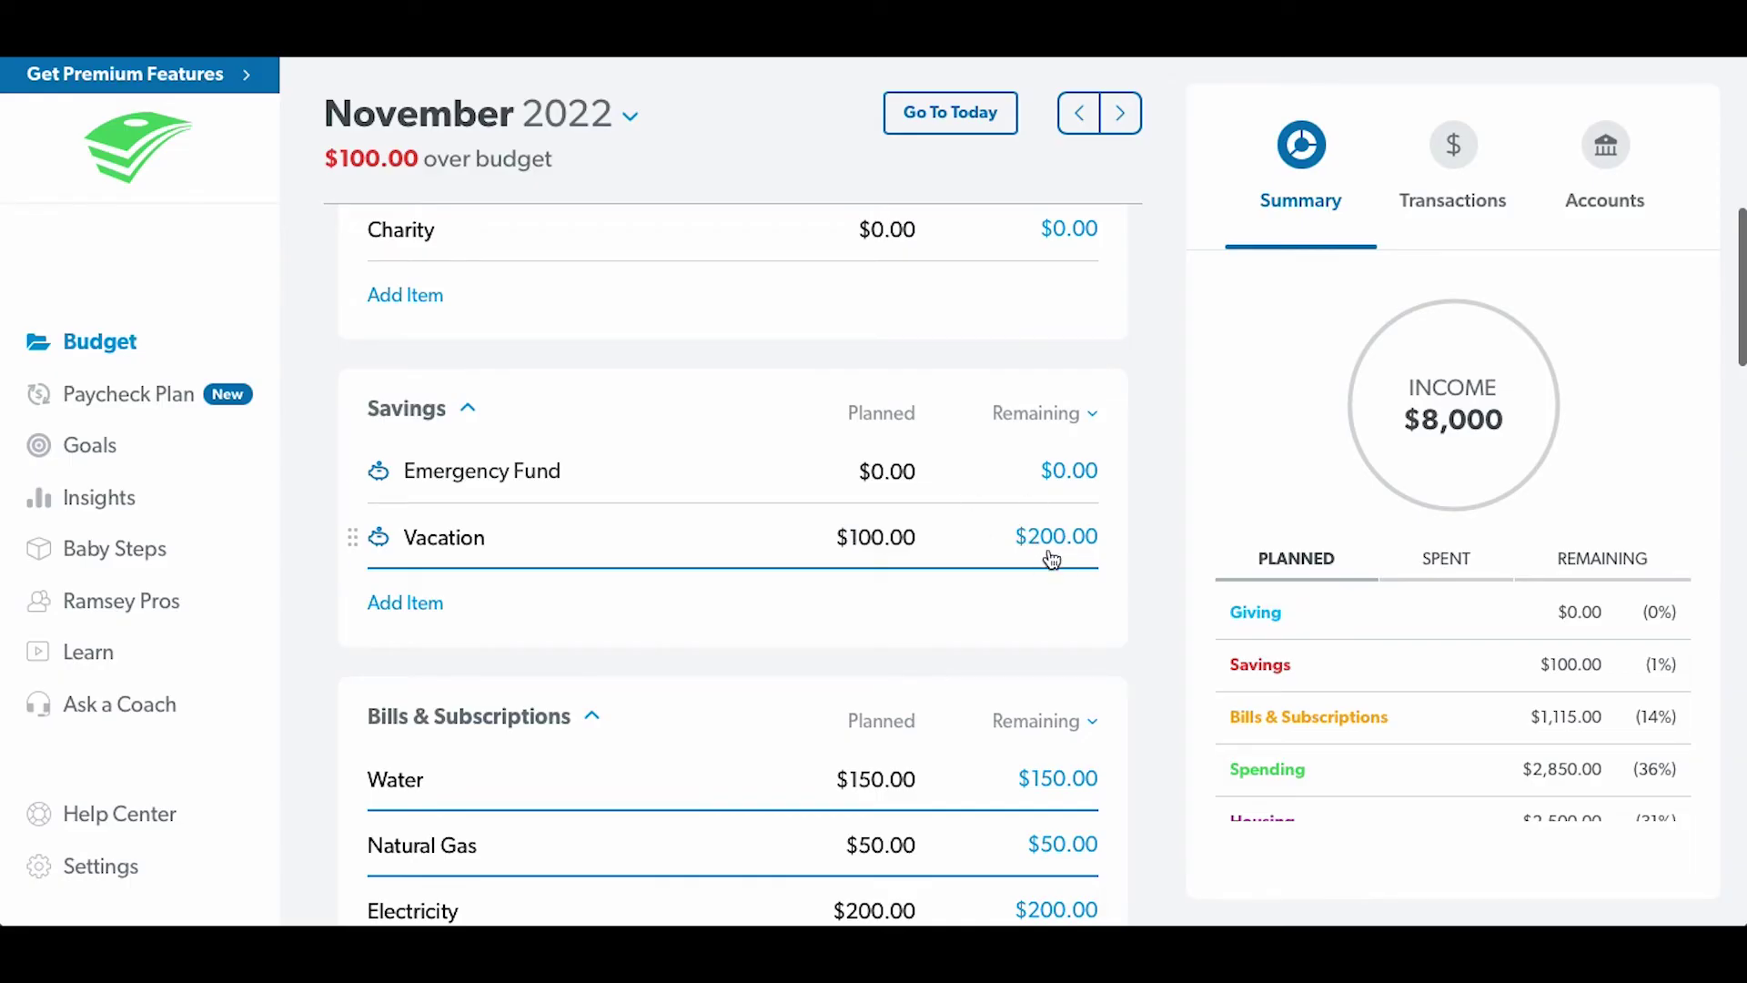
click(952, 555)
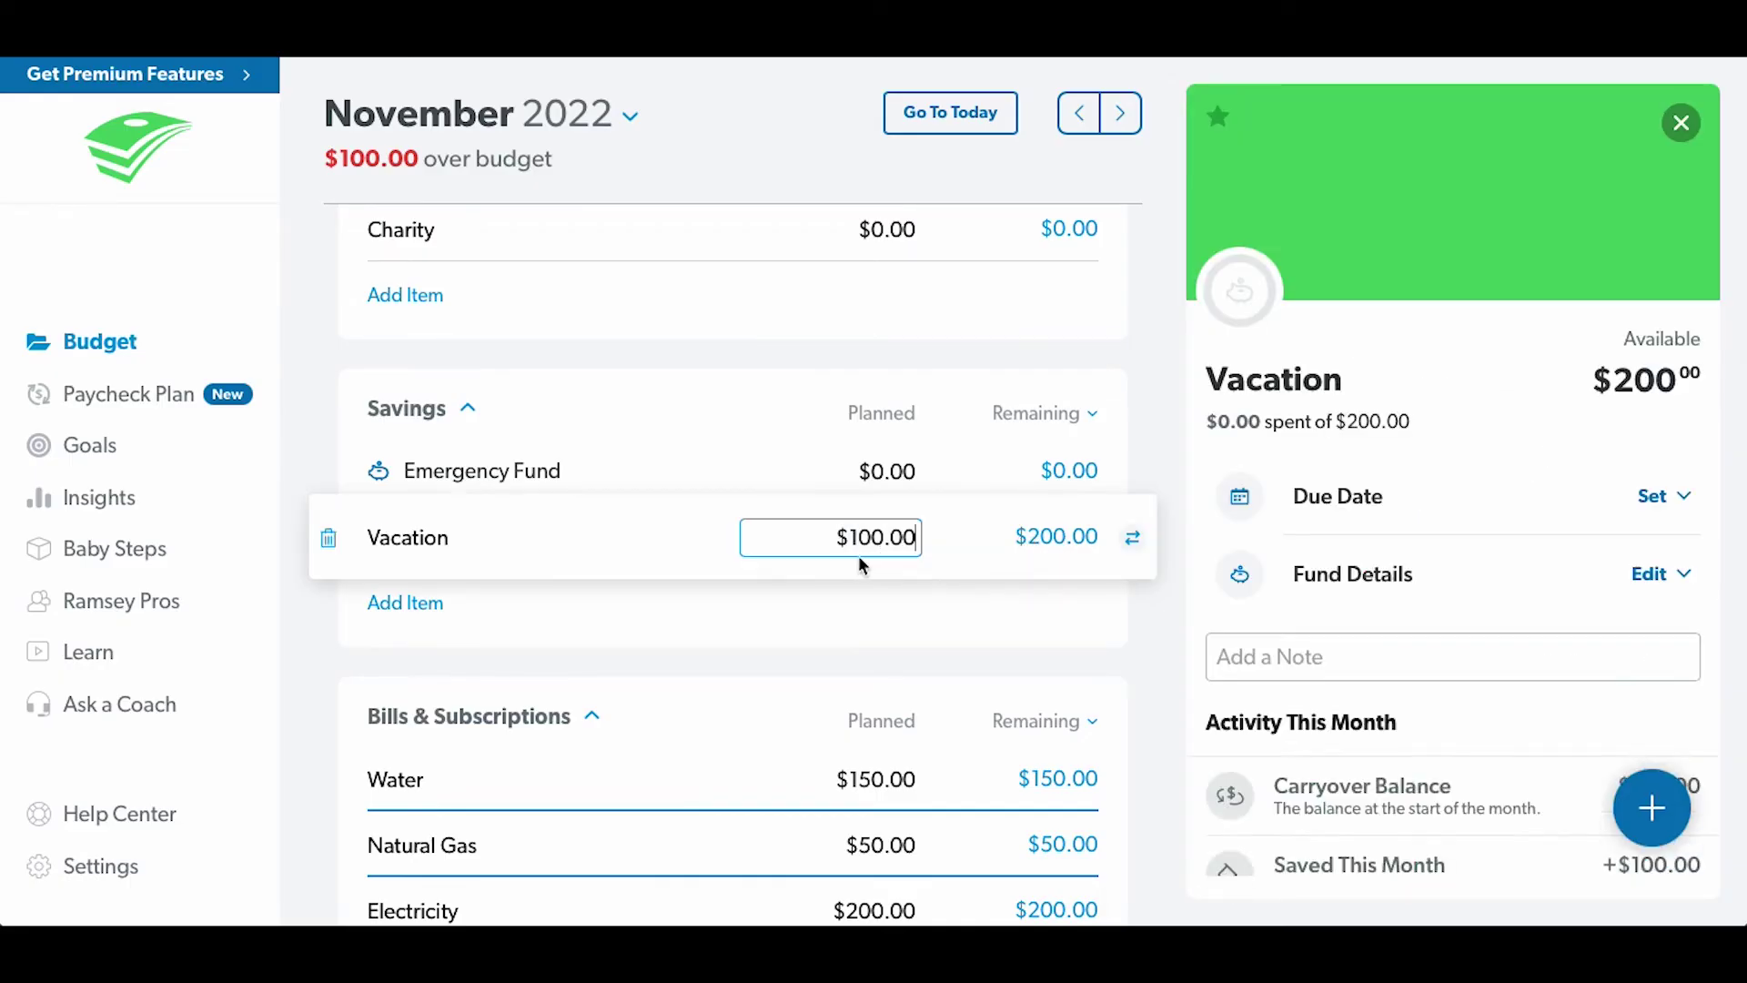
- Examine the Vacation fund's carryover balance and the amount saved this month in the November activity list
scroll(1510, 675, down, 3)
scroll(1476, 672, down, 1)
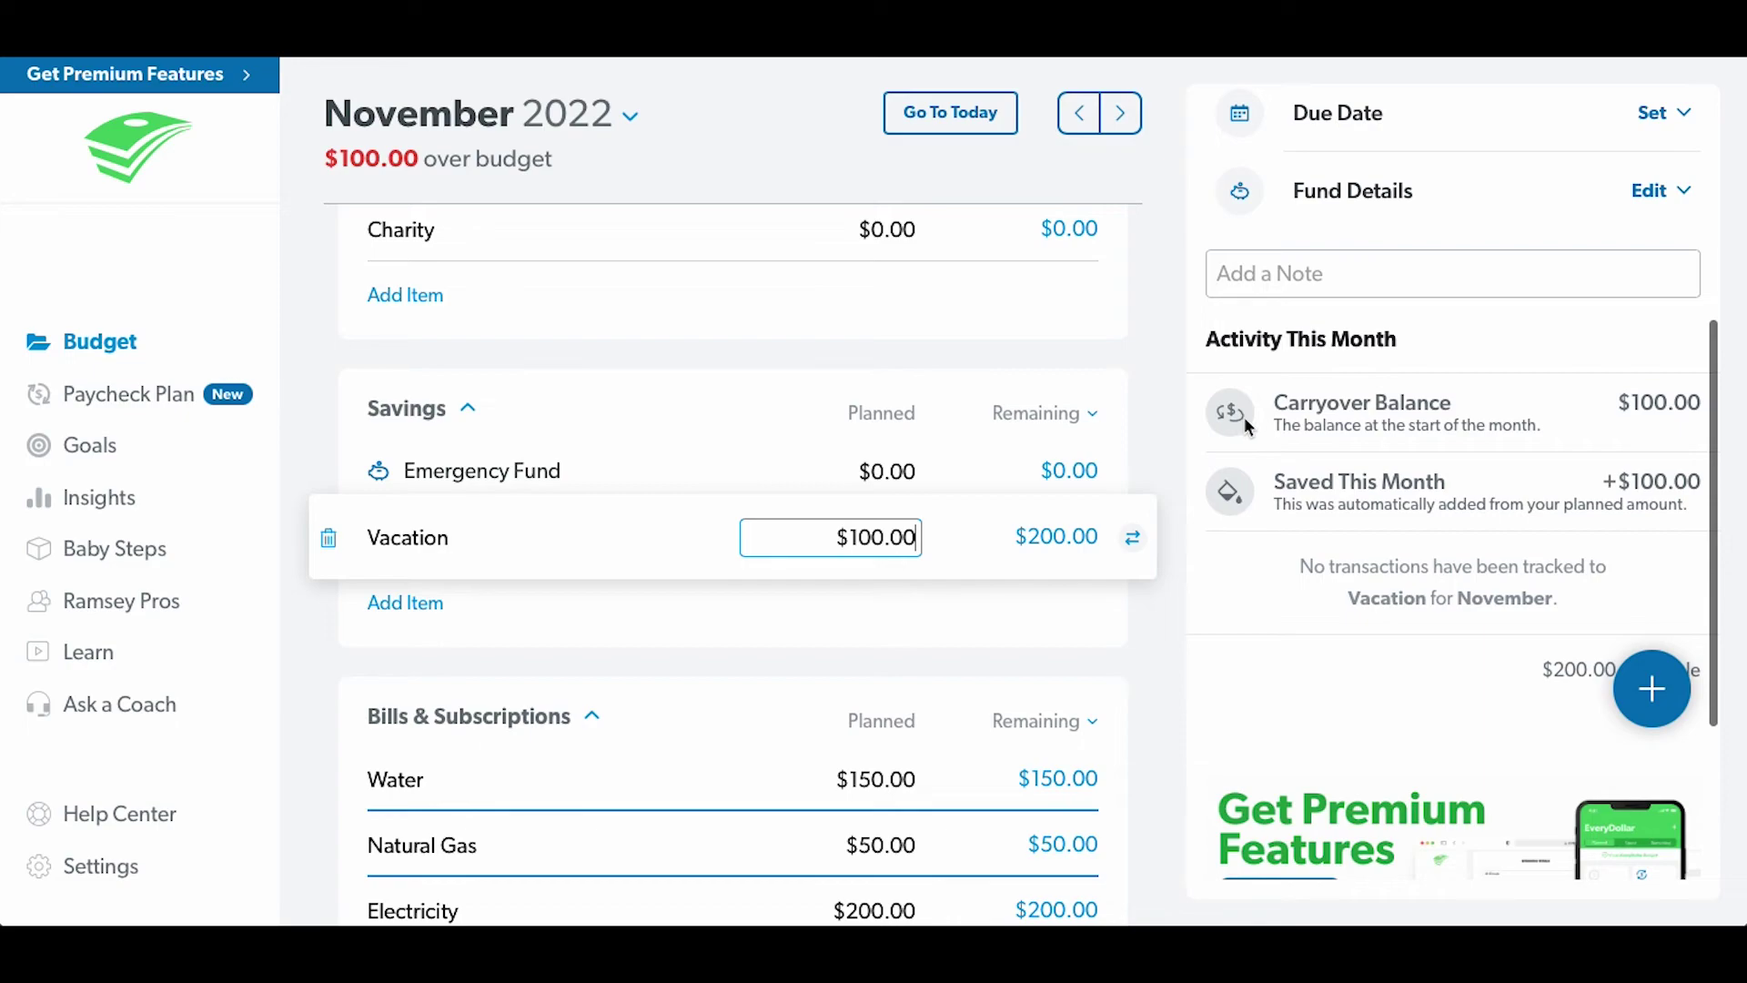
drag(1271, 410, 1509, 417)
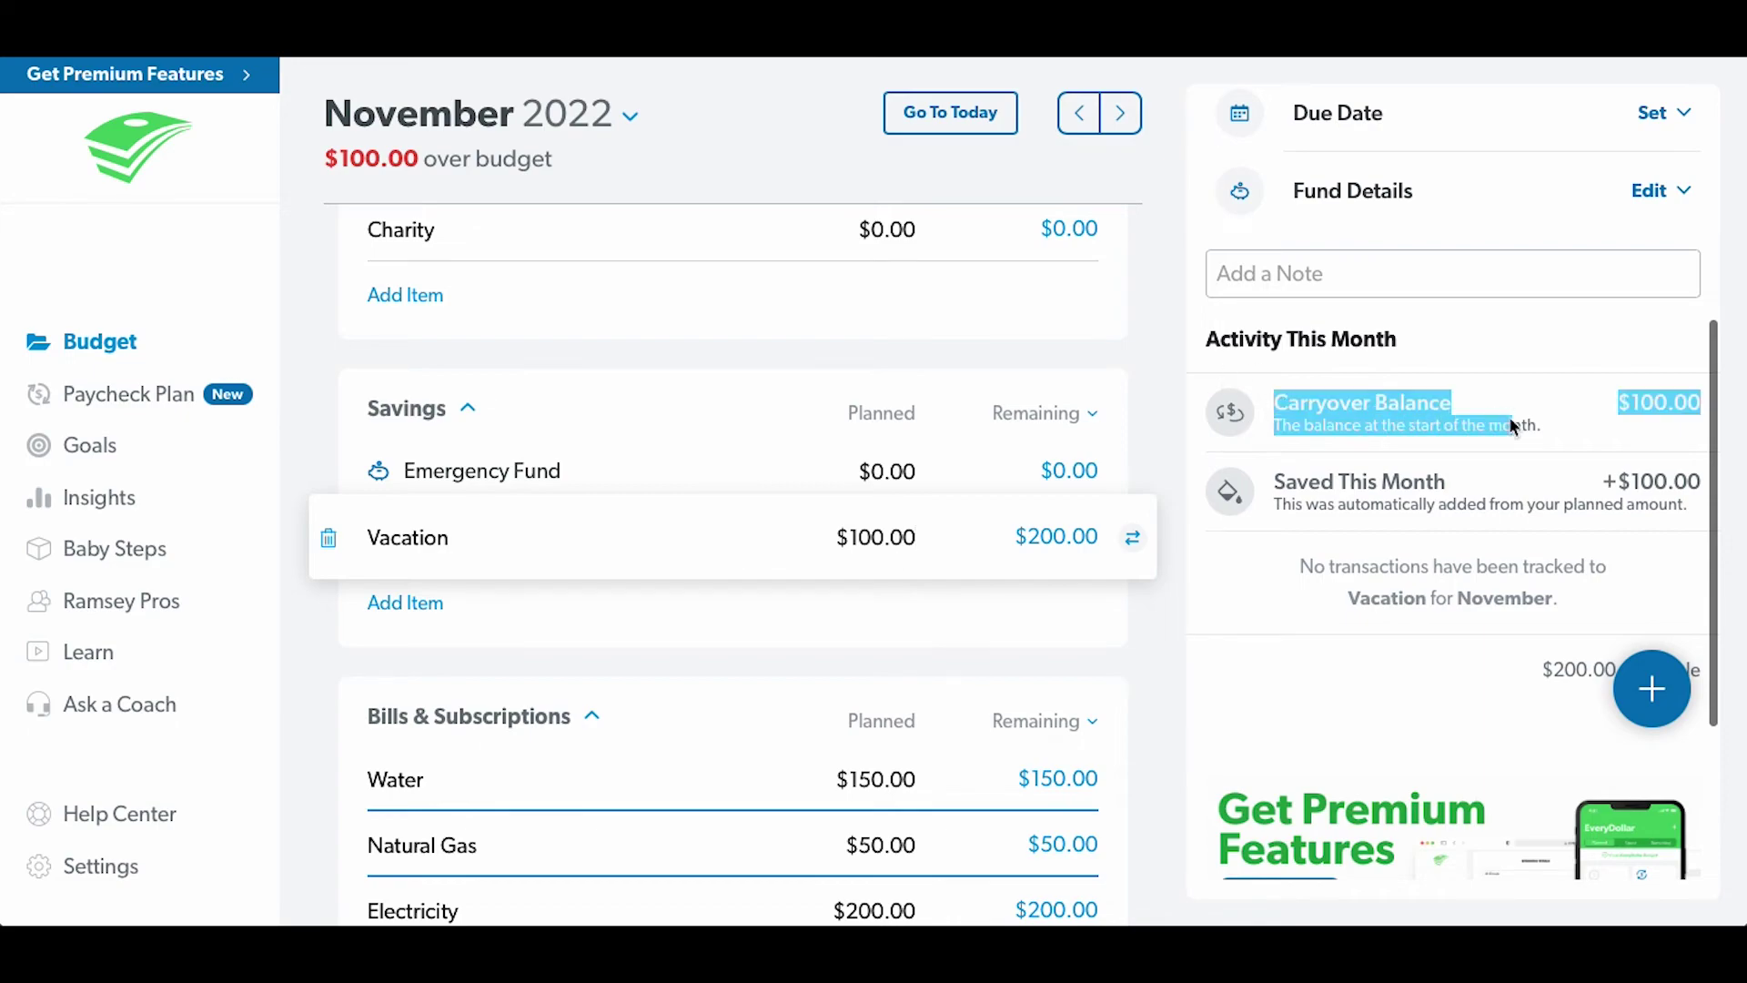
click(1618, 407)
drag(1298, 500, 1633, 503)
click(1695, 488)
scroll(1493, 496, down, 1)
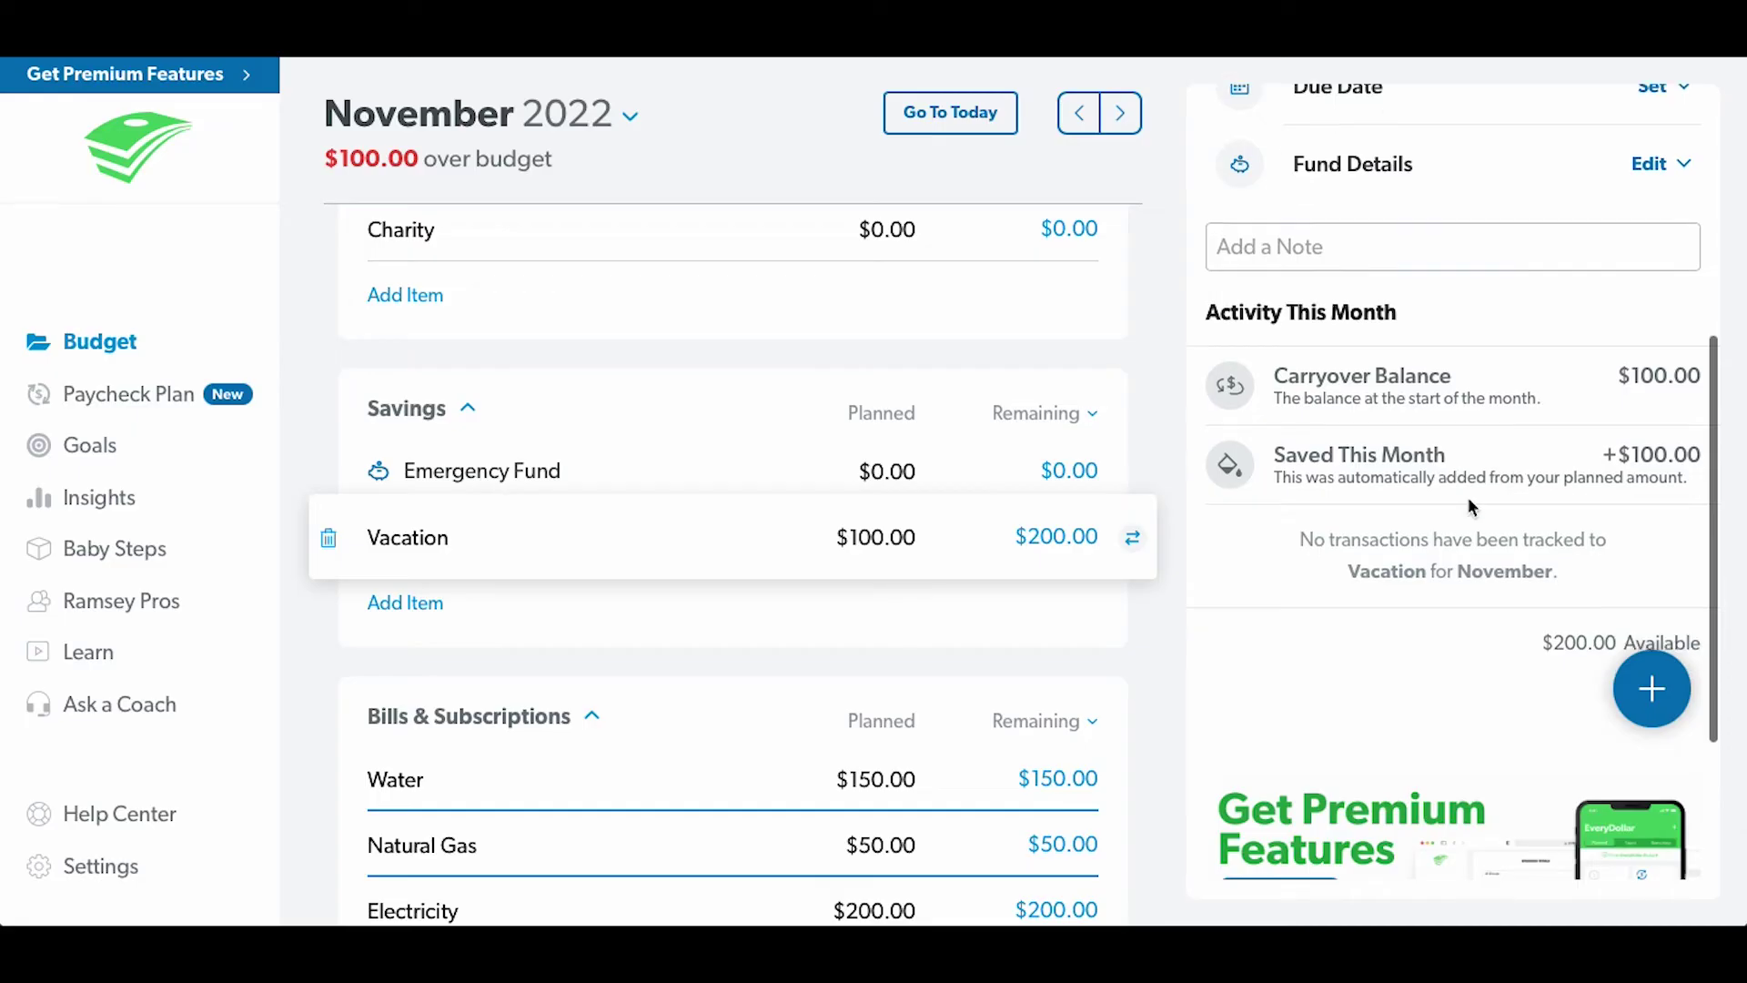
click(1010, 631)
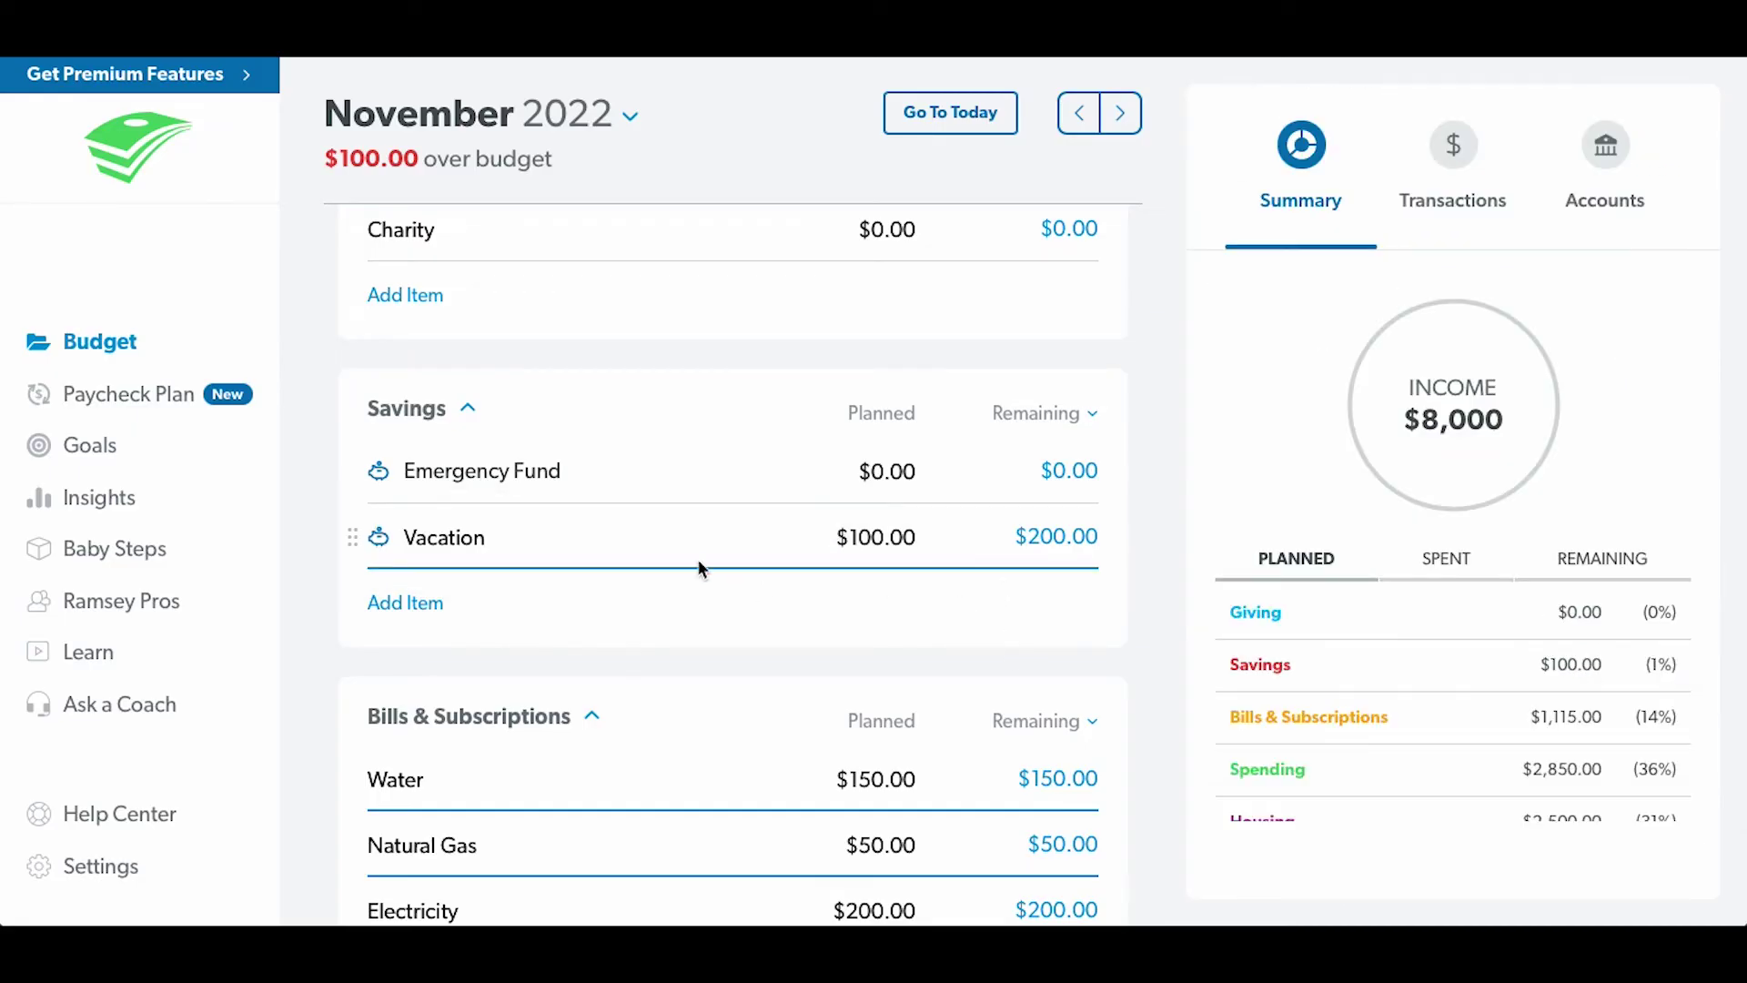
- Track a $50 expense against the Vacation fund from the November budget and dismiss the premium offer
click(624, 530)
scroll(1490, 567, down, 1)
scroll(1490, 567, down, 2)
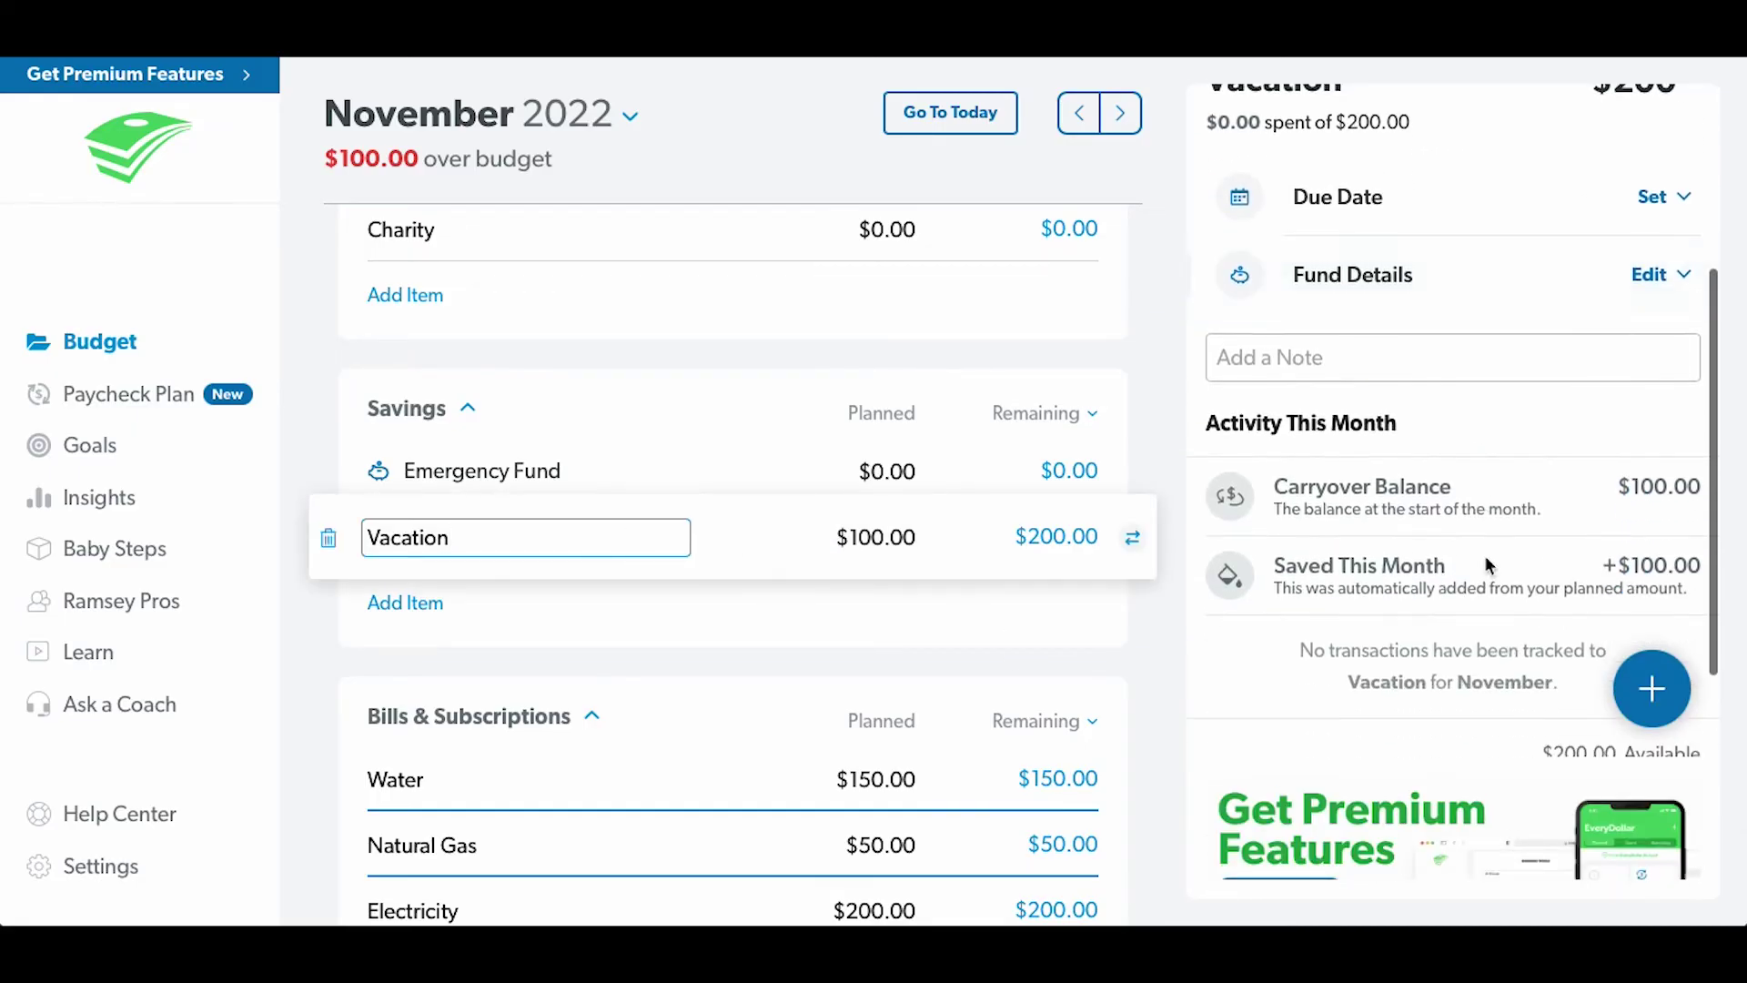
click(1651, 689)
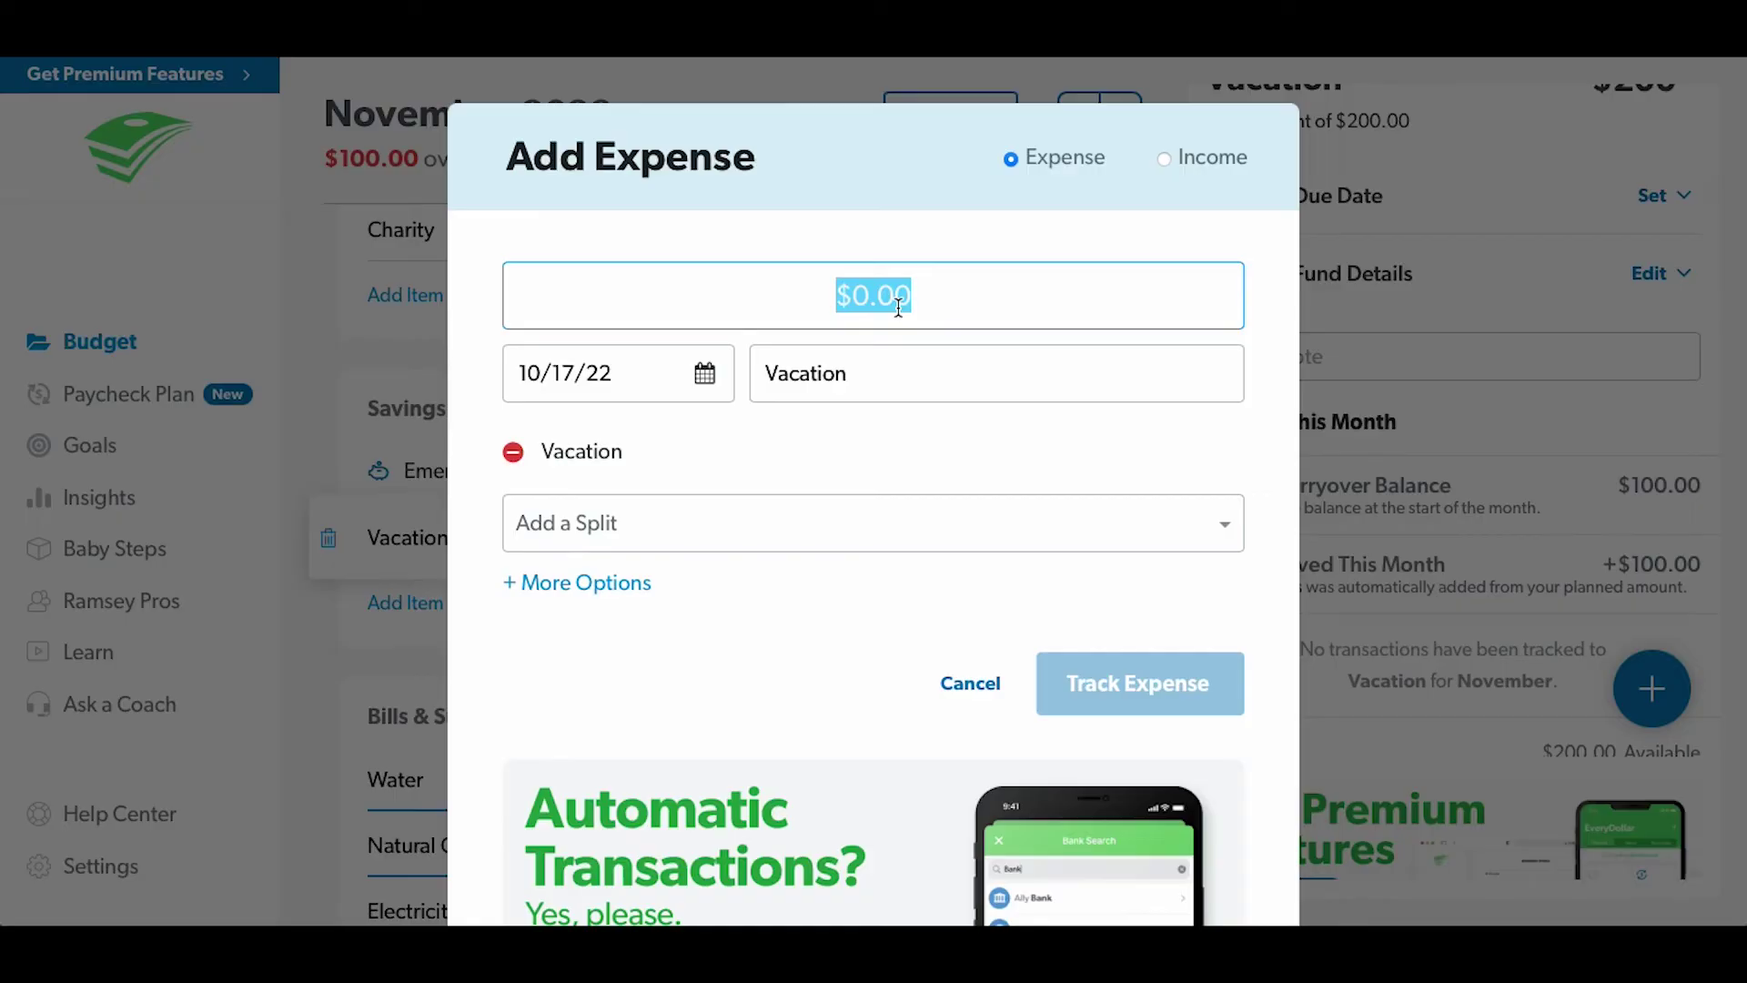
text(50)
click(1087, 681)
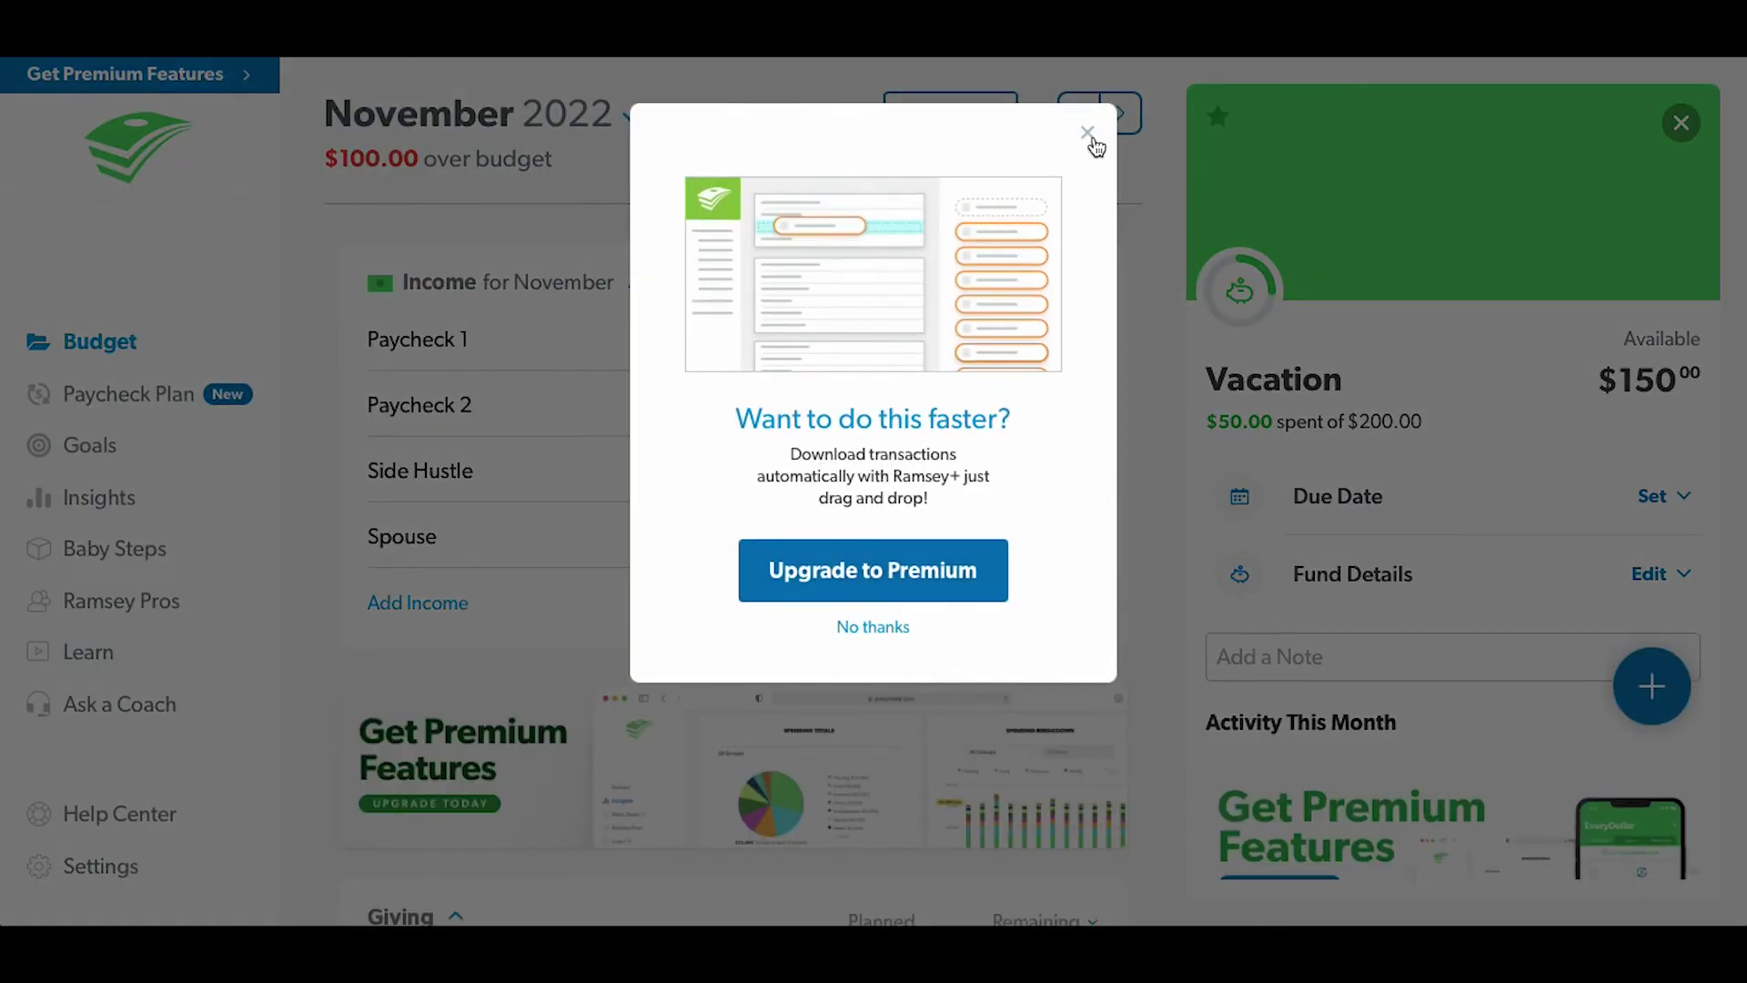
click(1089, 134)
- Review the Vacation fund's November activity and available amount with the tracked expense included
scroll(936, 534, down, 7)
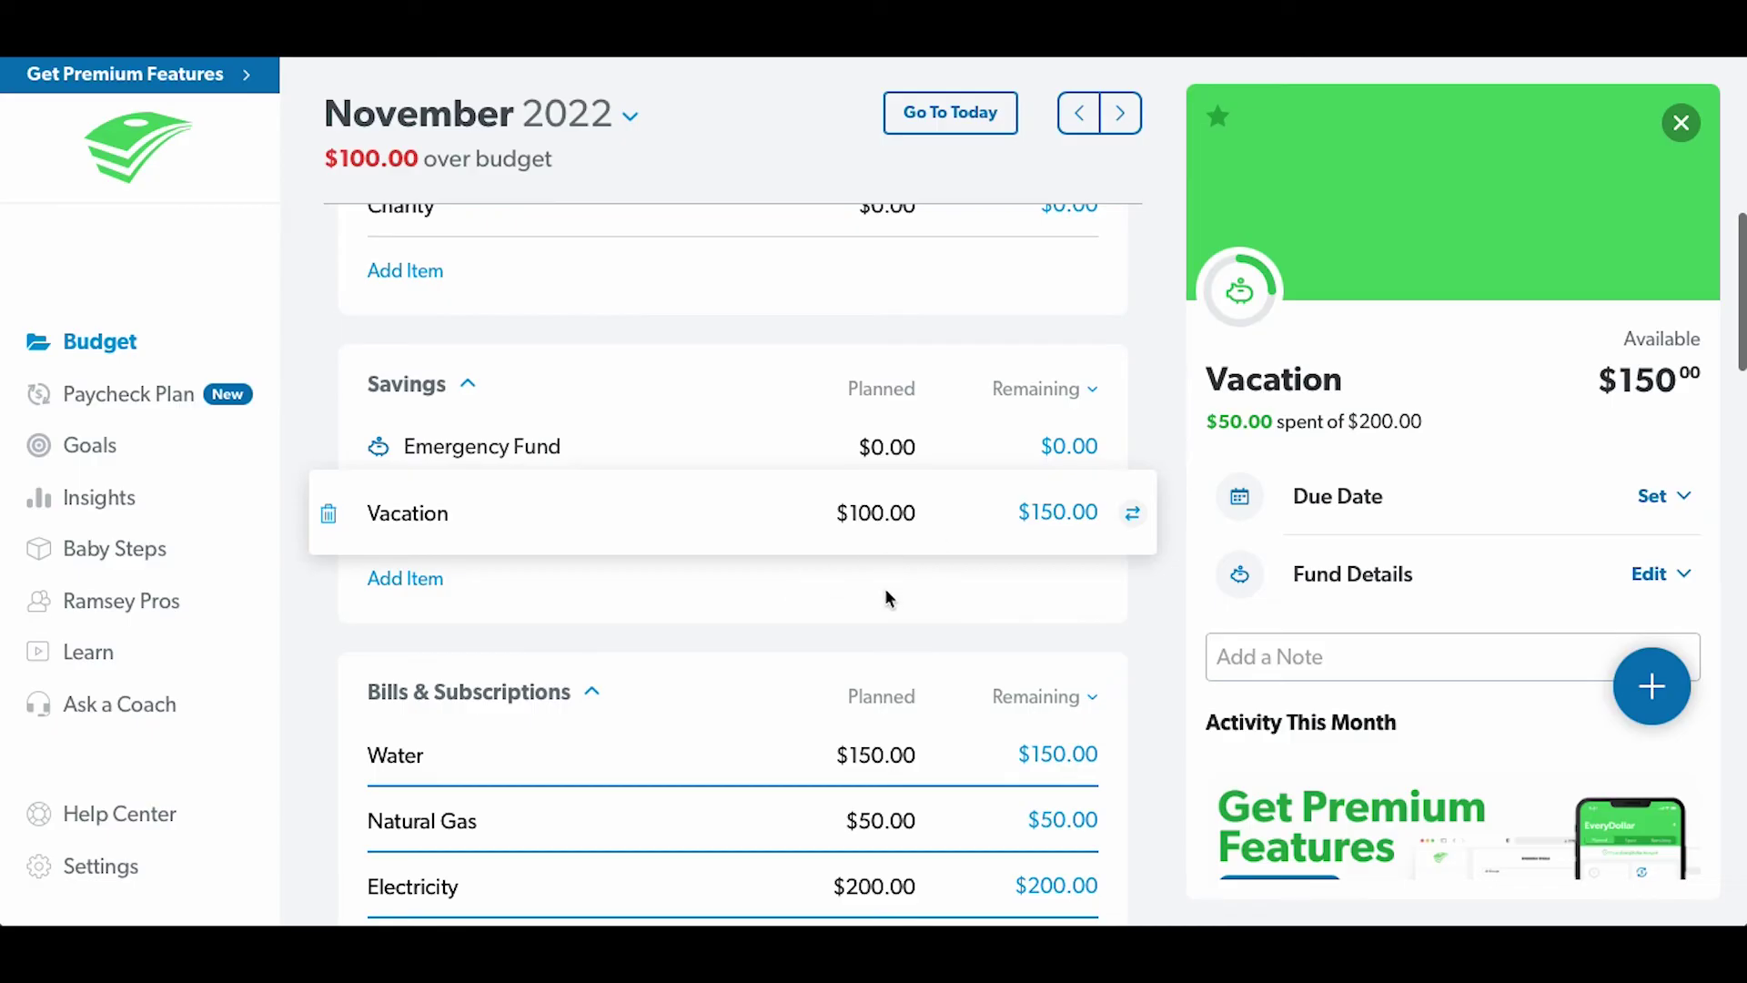
click(889, 597)
click(631, 507)
scroll(1504, 590, down, 2)
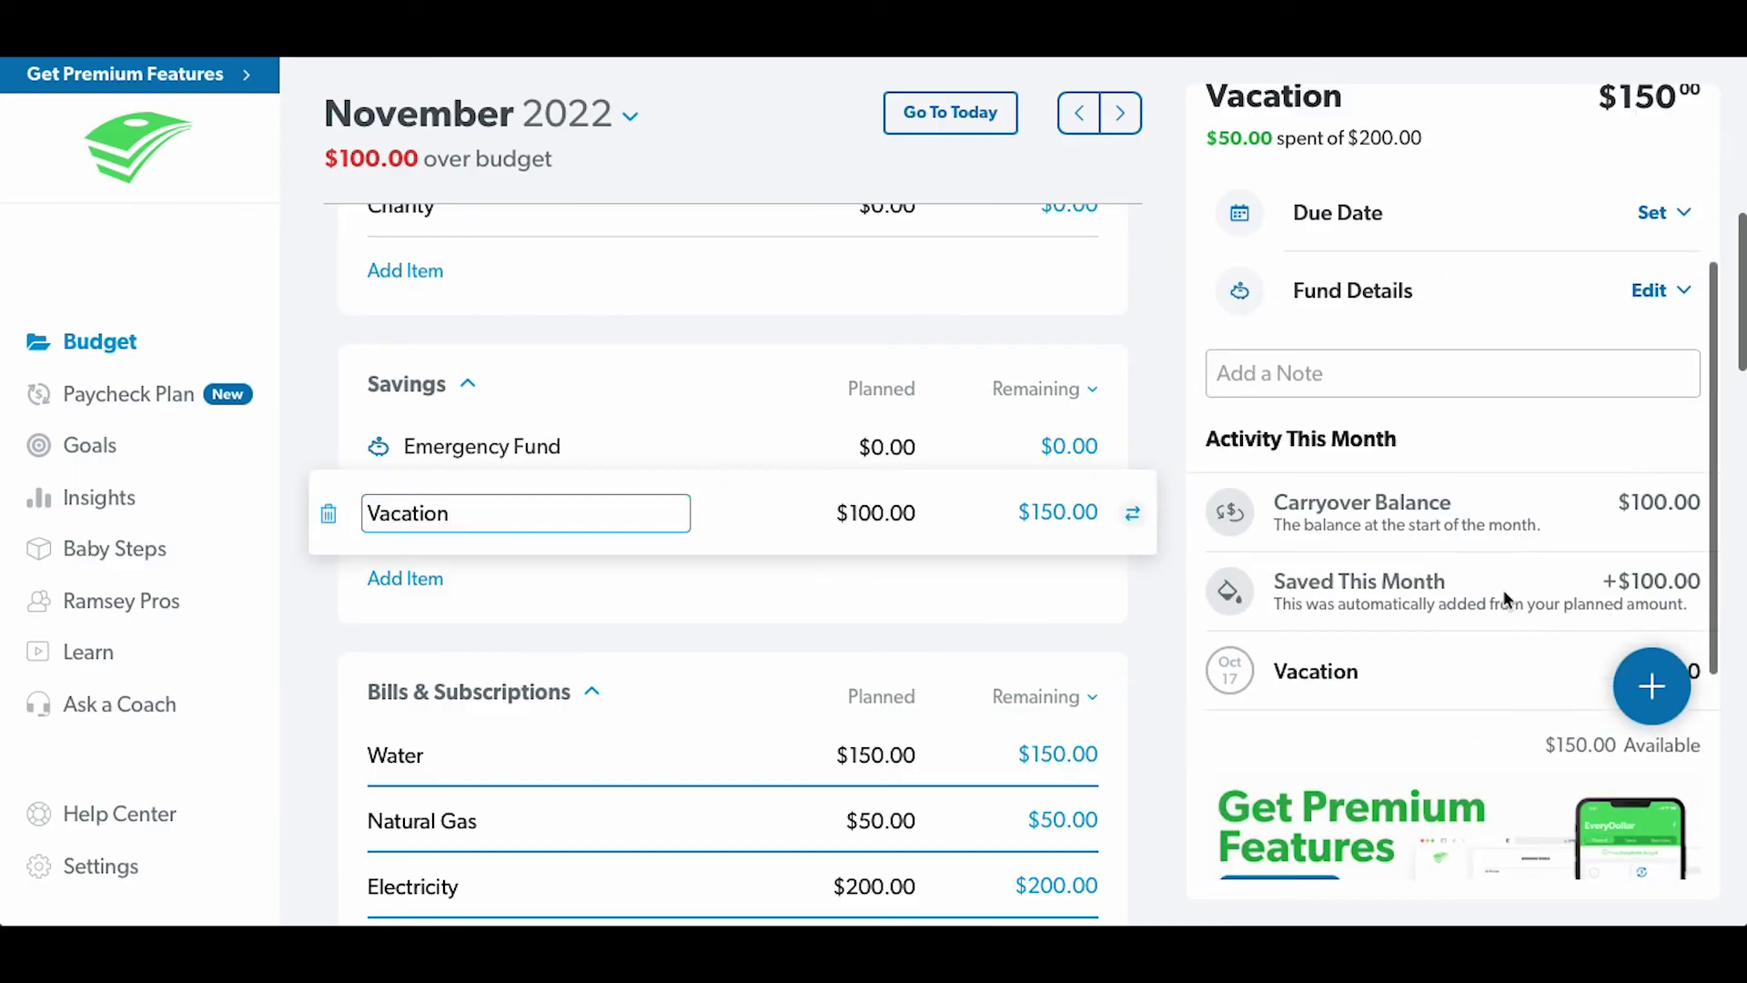
scroll(1504, 589, down, 2)
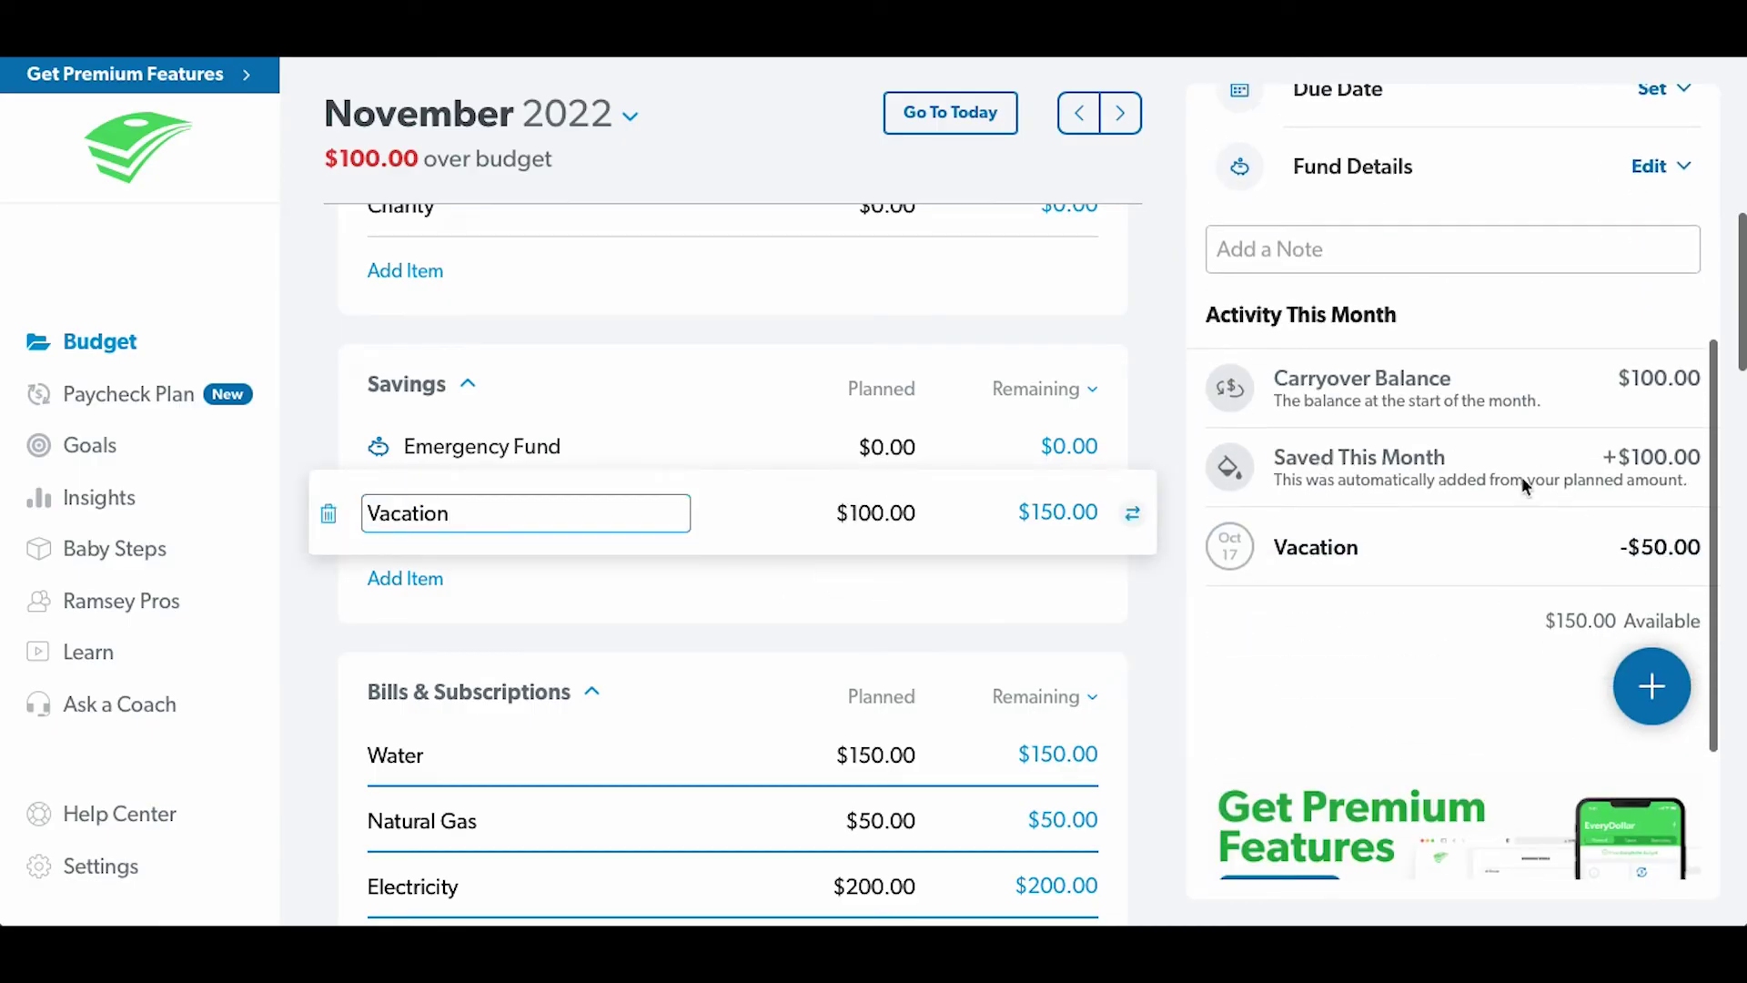
click(1032, 624)
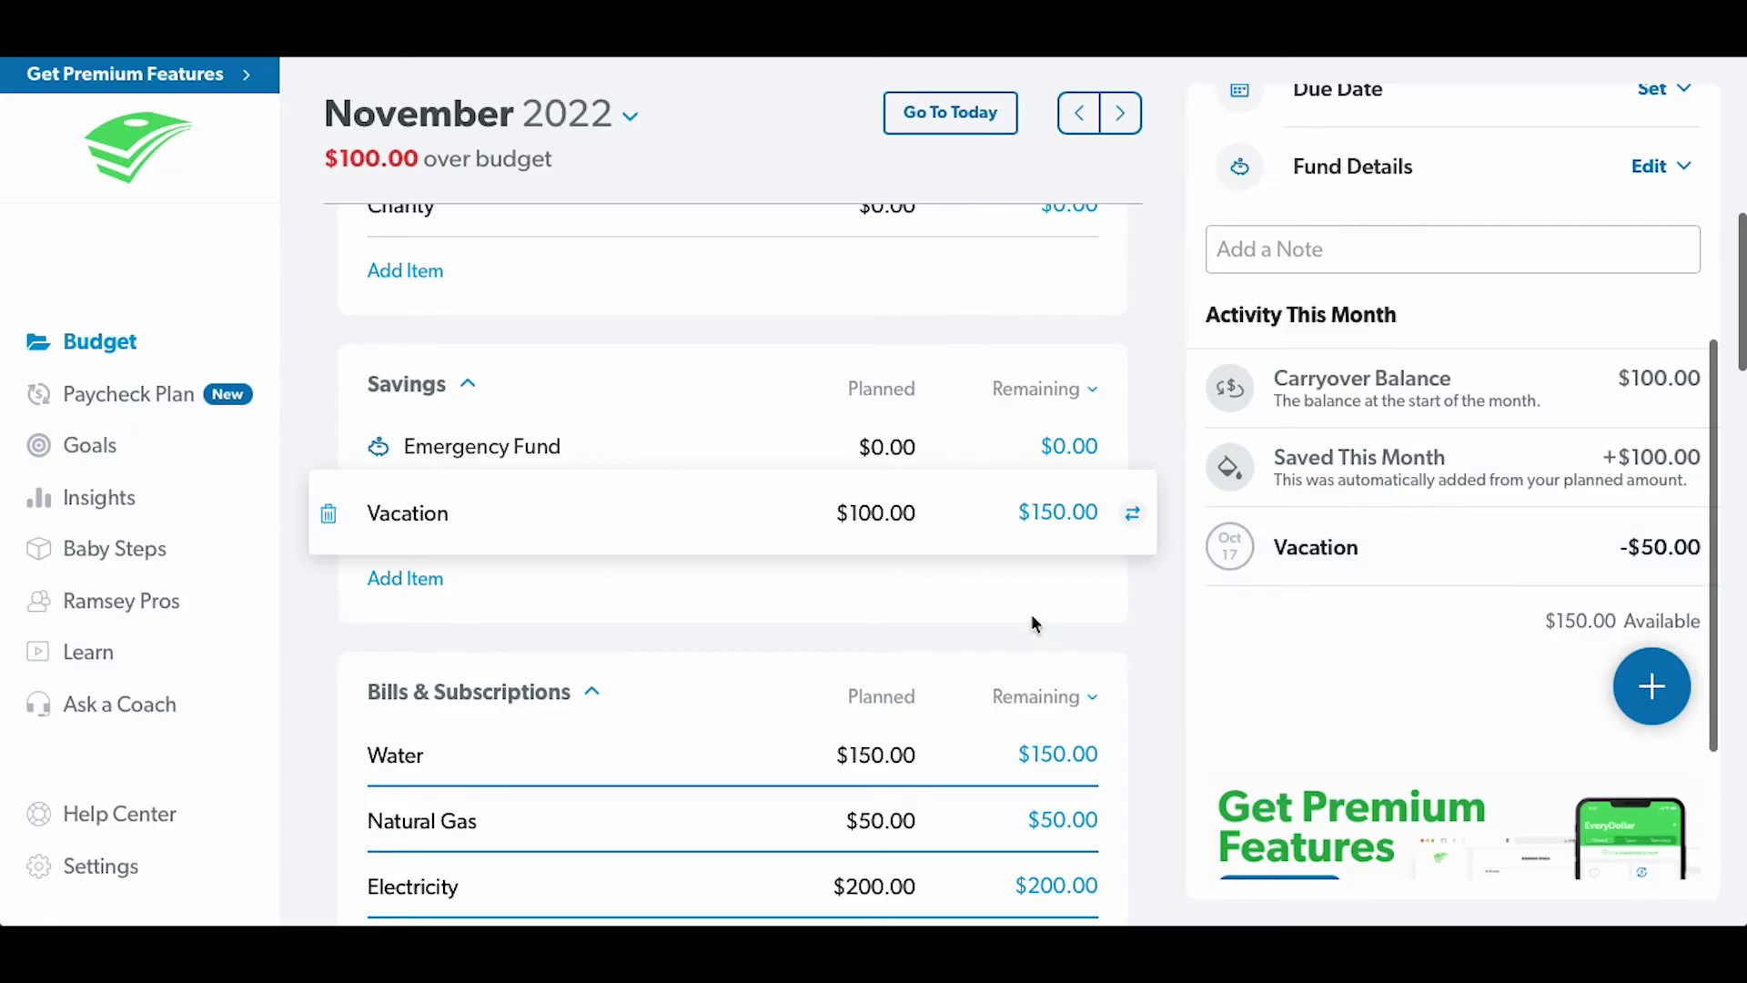
click(1033, 624)
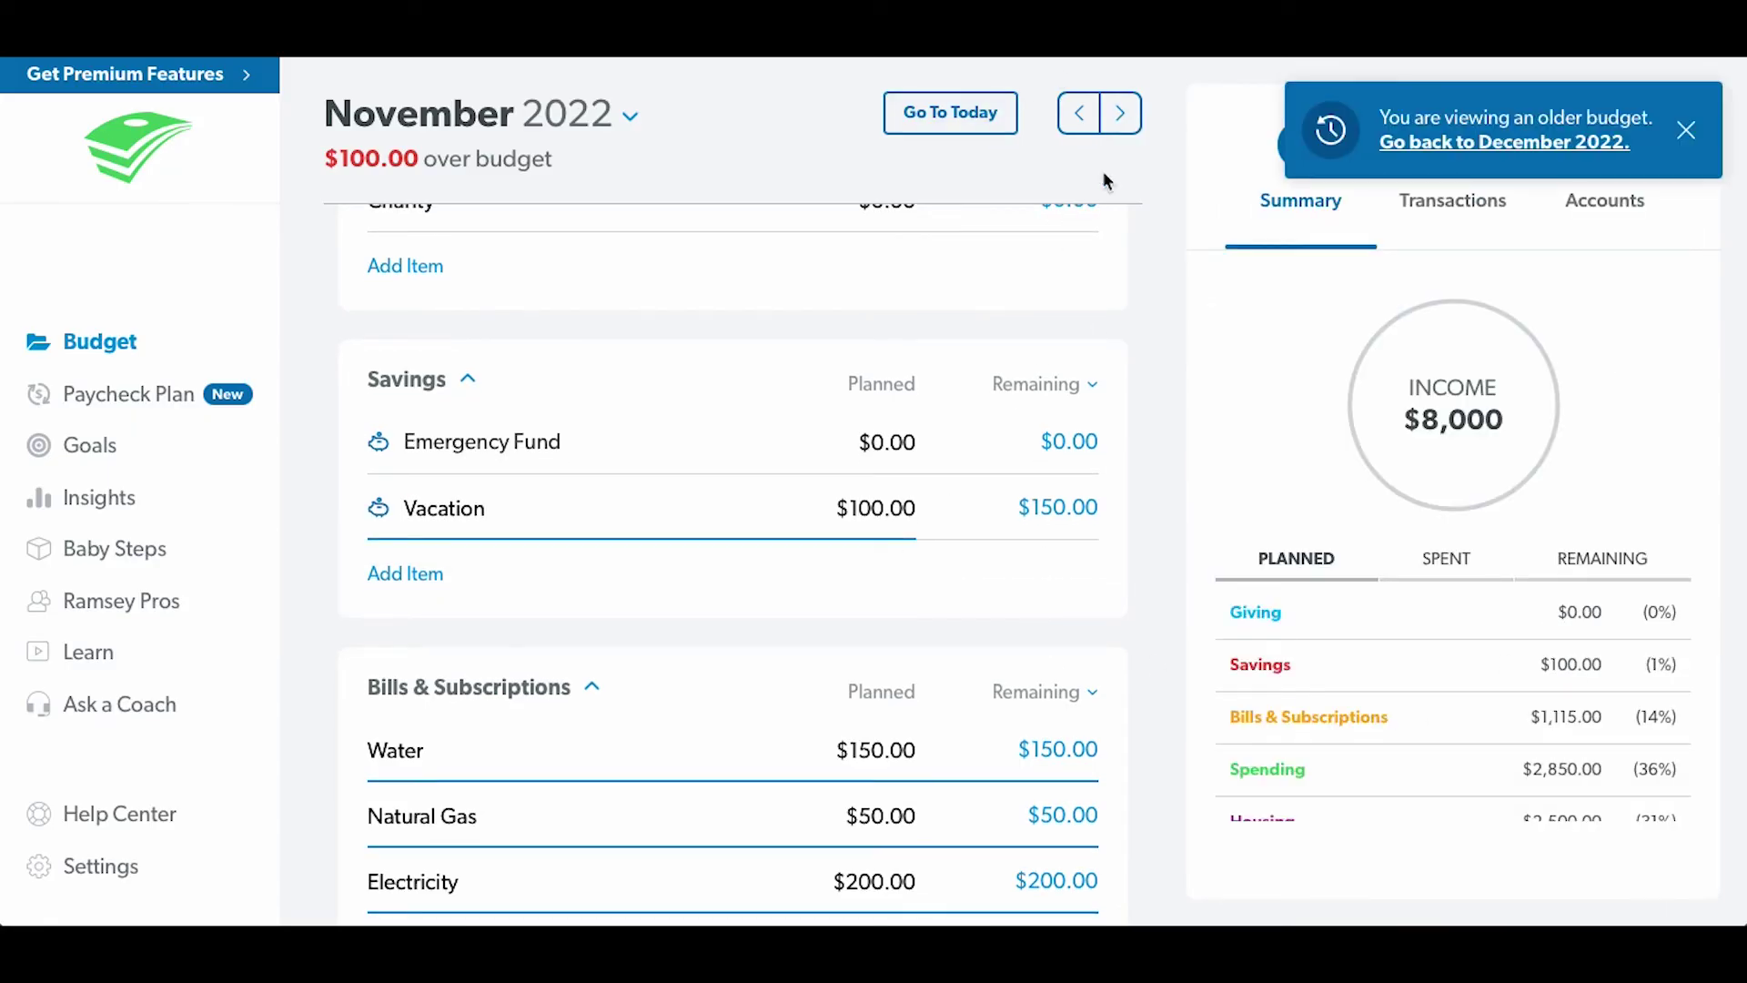
- Open the December 2022 budget and check the Vacation fund's available amount there
click(1119, 113)
scroll(954, 542, down, 3)
scroll(954, 541, down, 5)
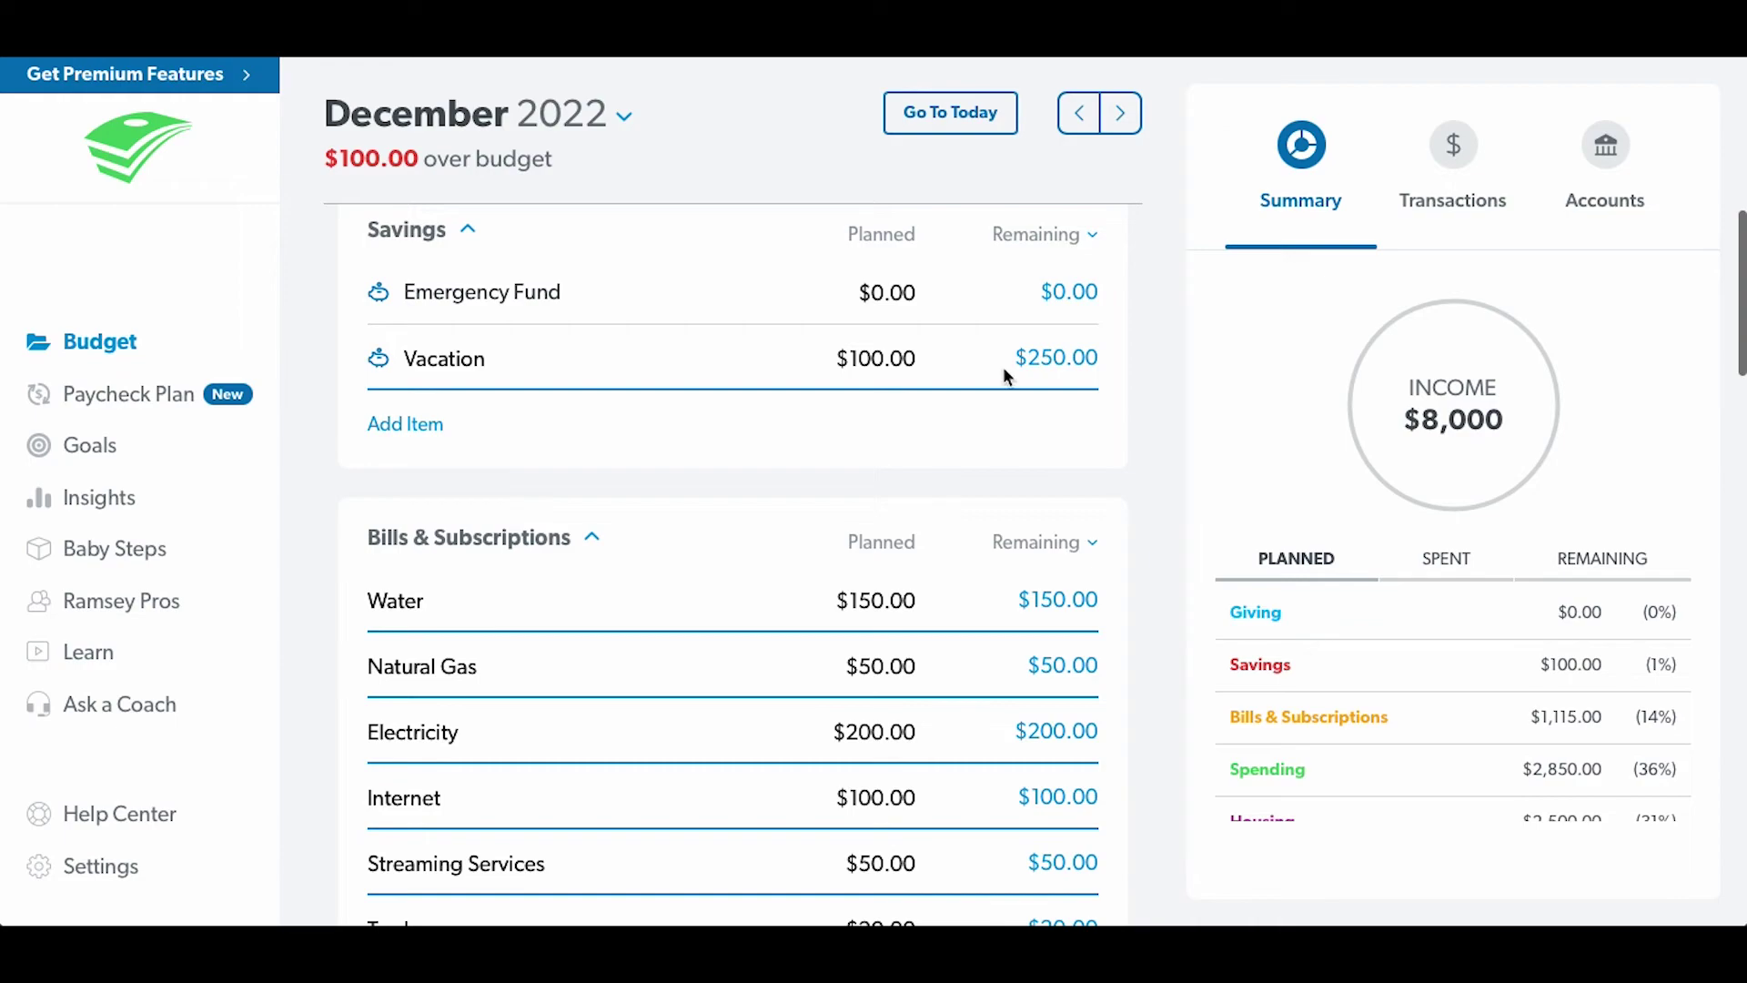
click(968, 380)
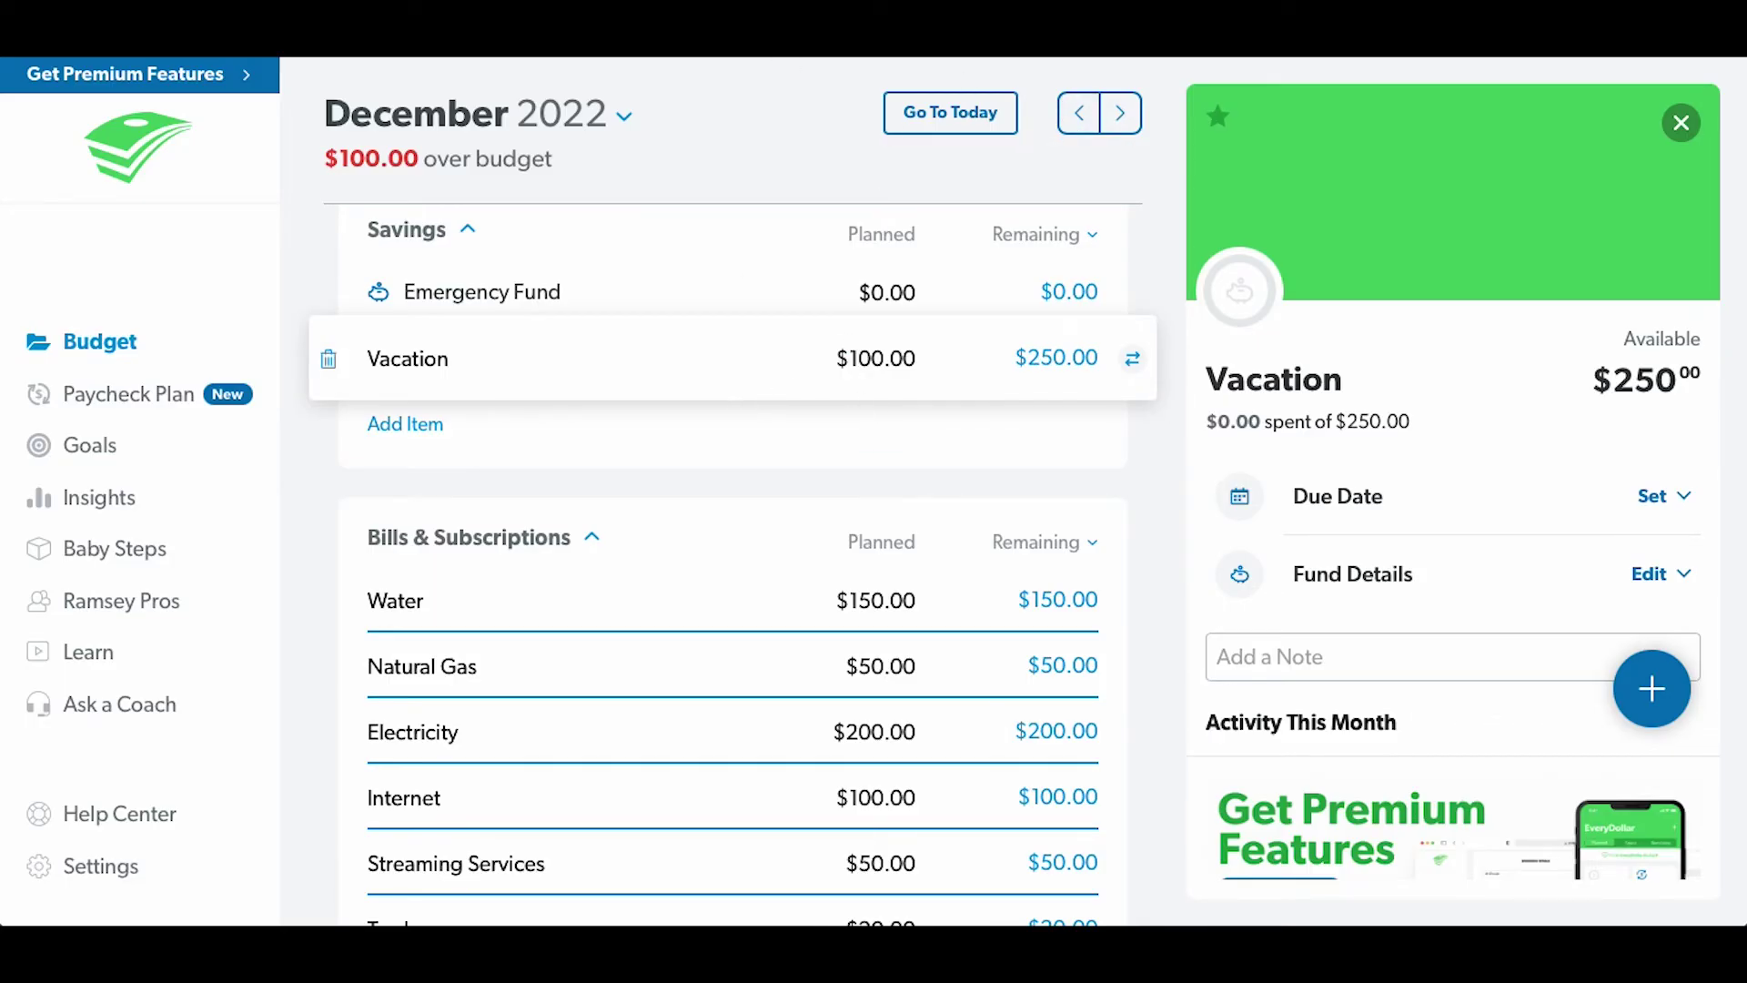
- Go back through November to the October 2022 budget, checking the Vacation fund in each month's Savings group
click(1080, 114)
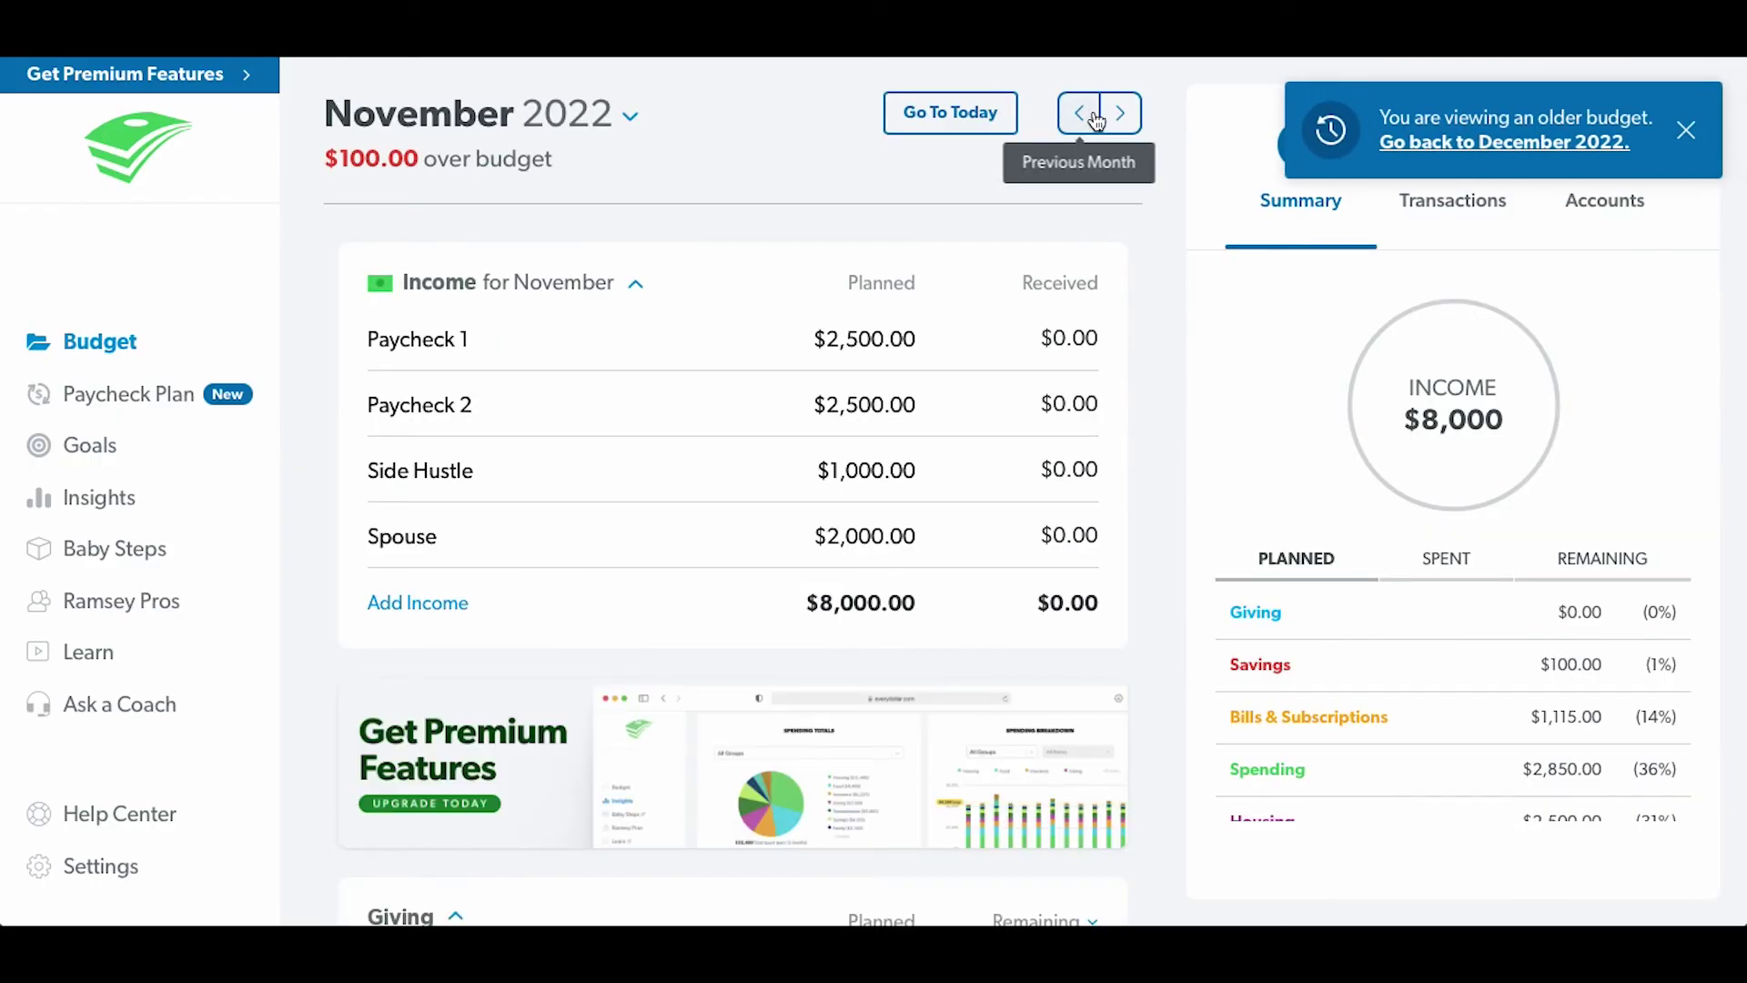
scroll(1013, 386, down, 5)
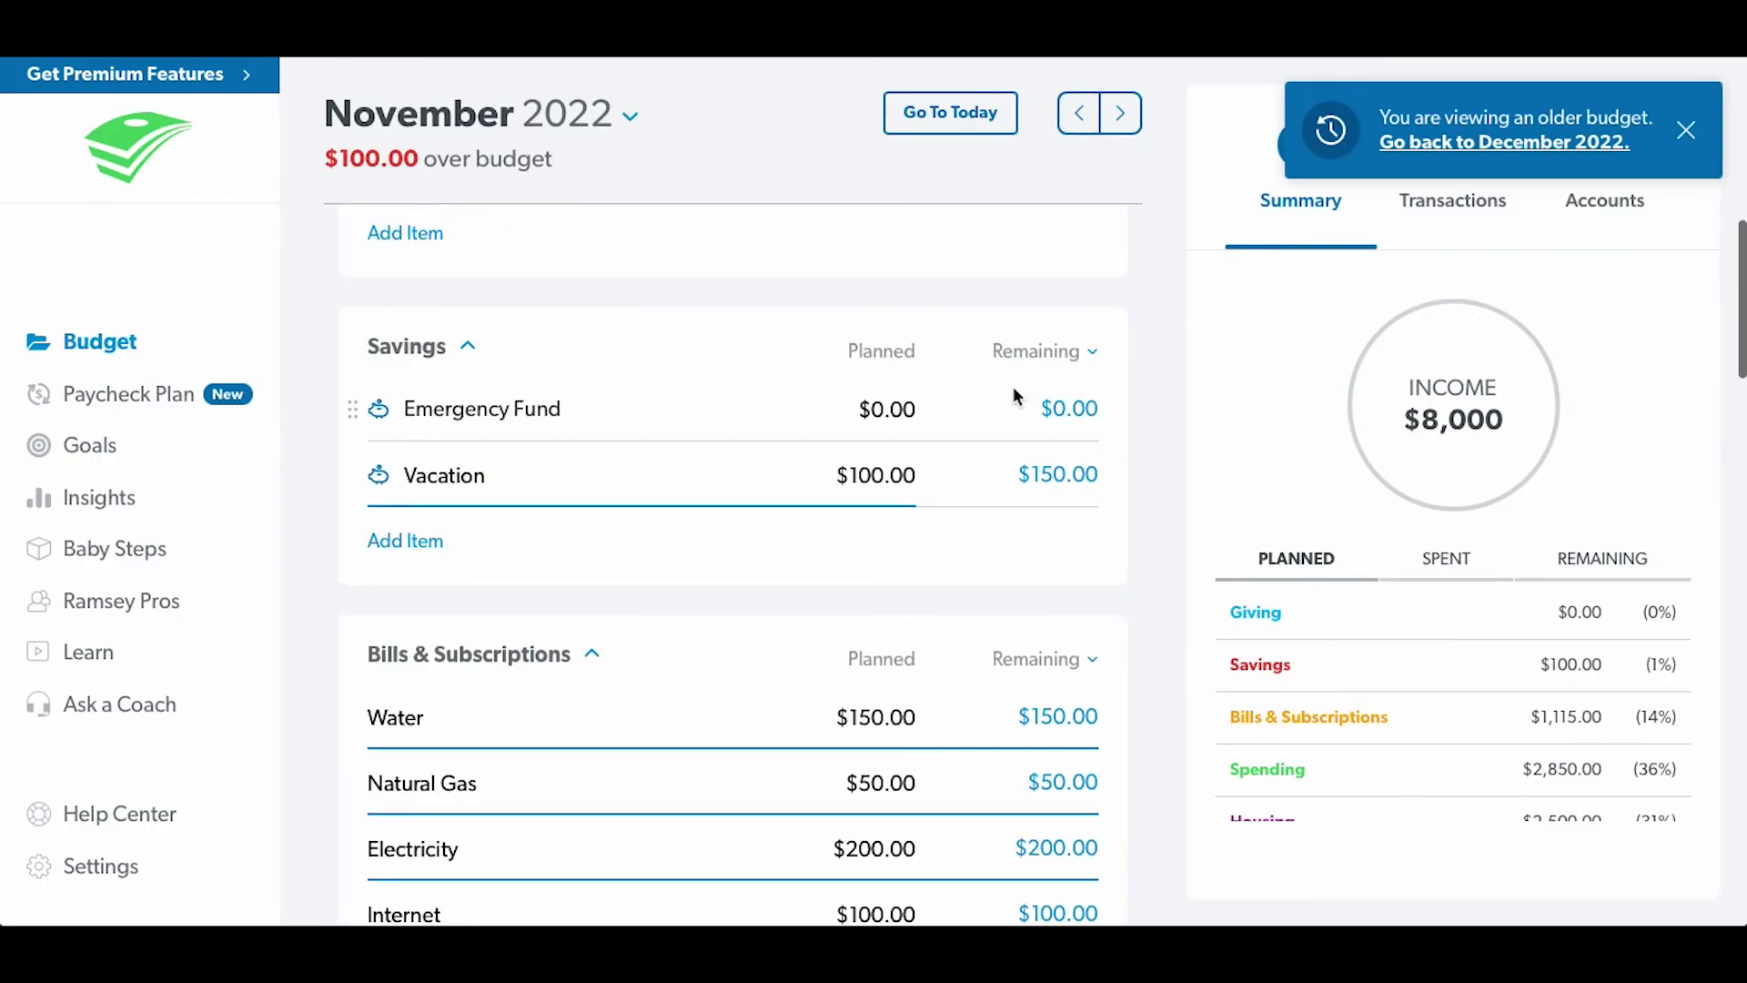
scroll(1013, 386, up, 4)
click(1085, 115)
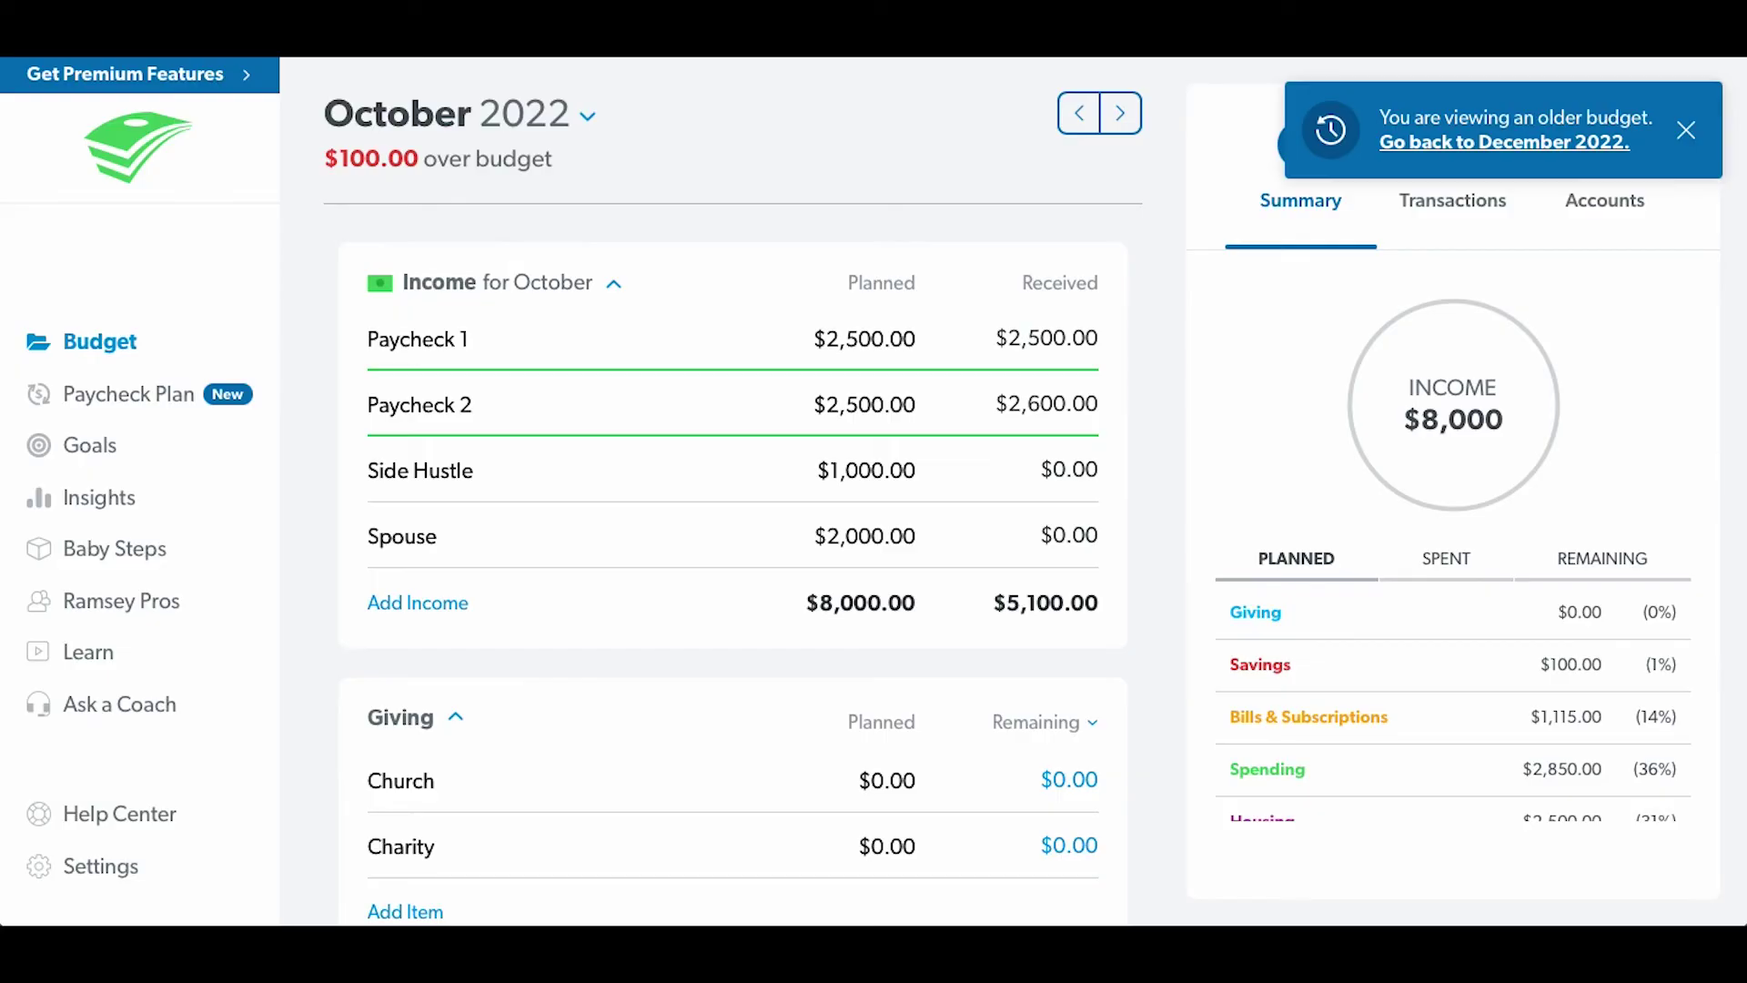
scroll(831, 734, down, 7)
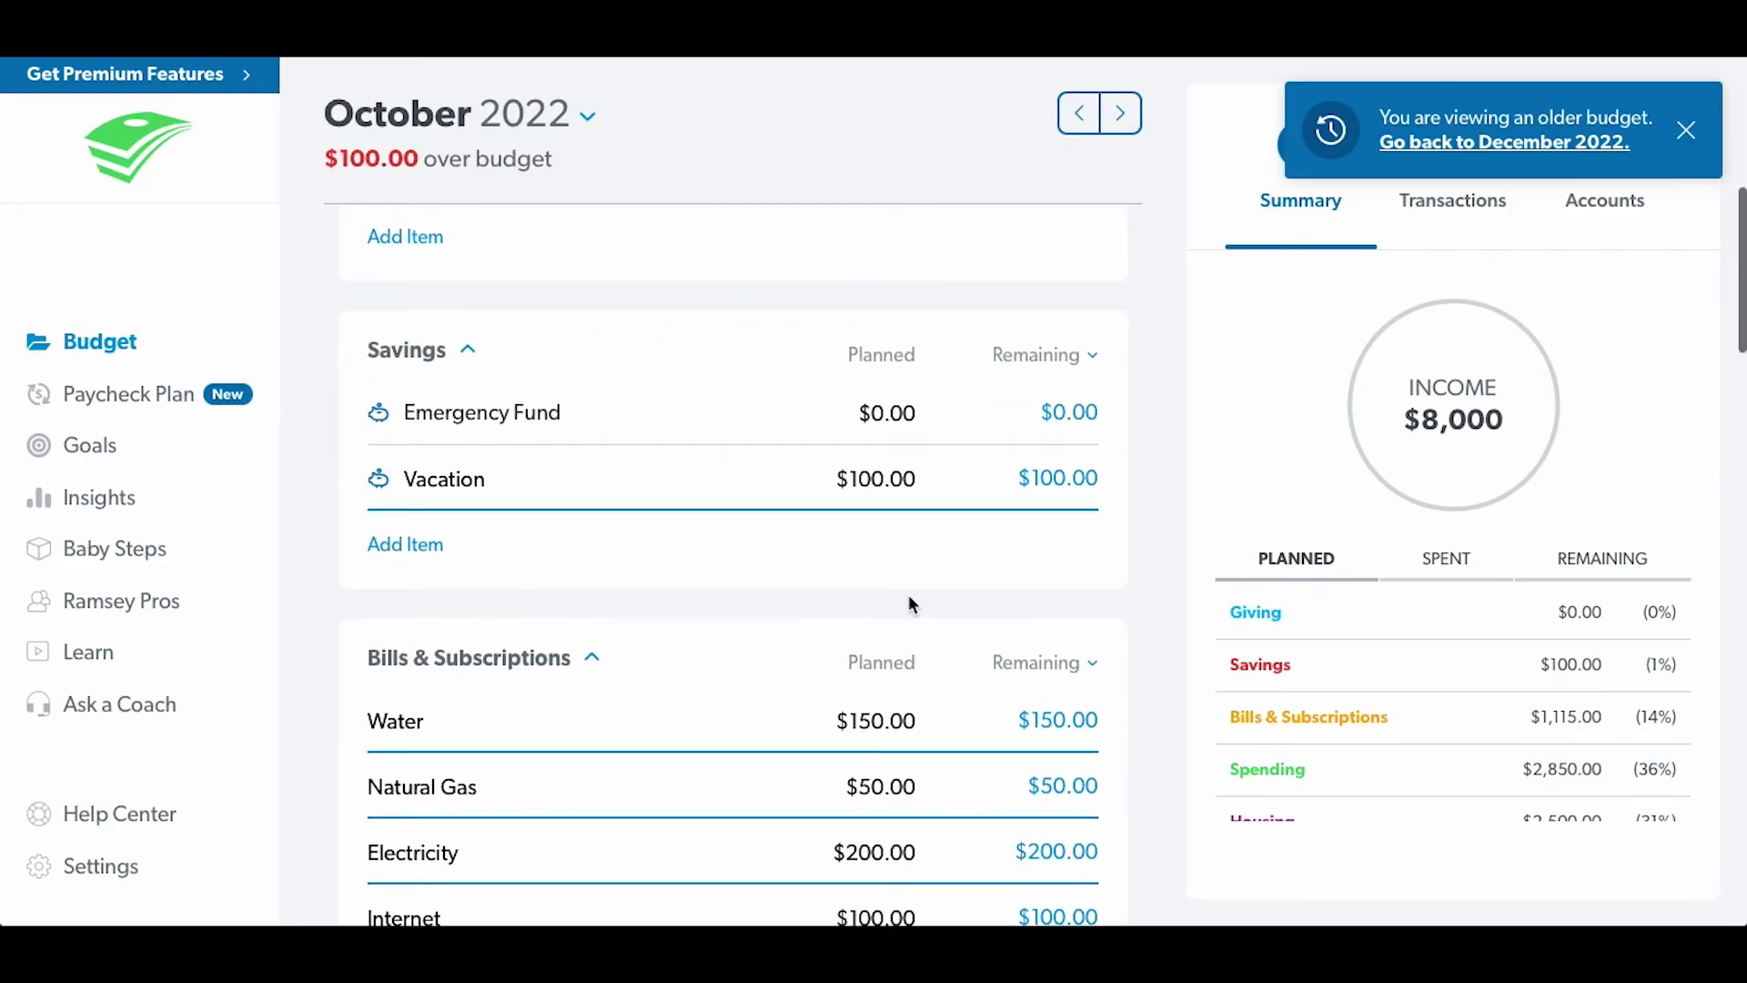
scroll(908, 600, down, 5)
scroll(1193, 655, up, 7)
- Track a $215 expense against the Electricity item in October's Bills & Subscriptions
scroll(1156, 661, down, 5)
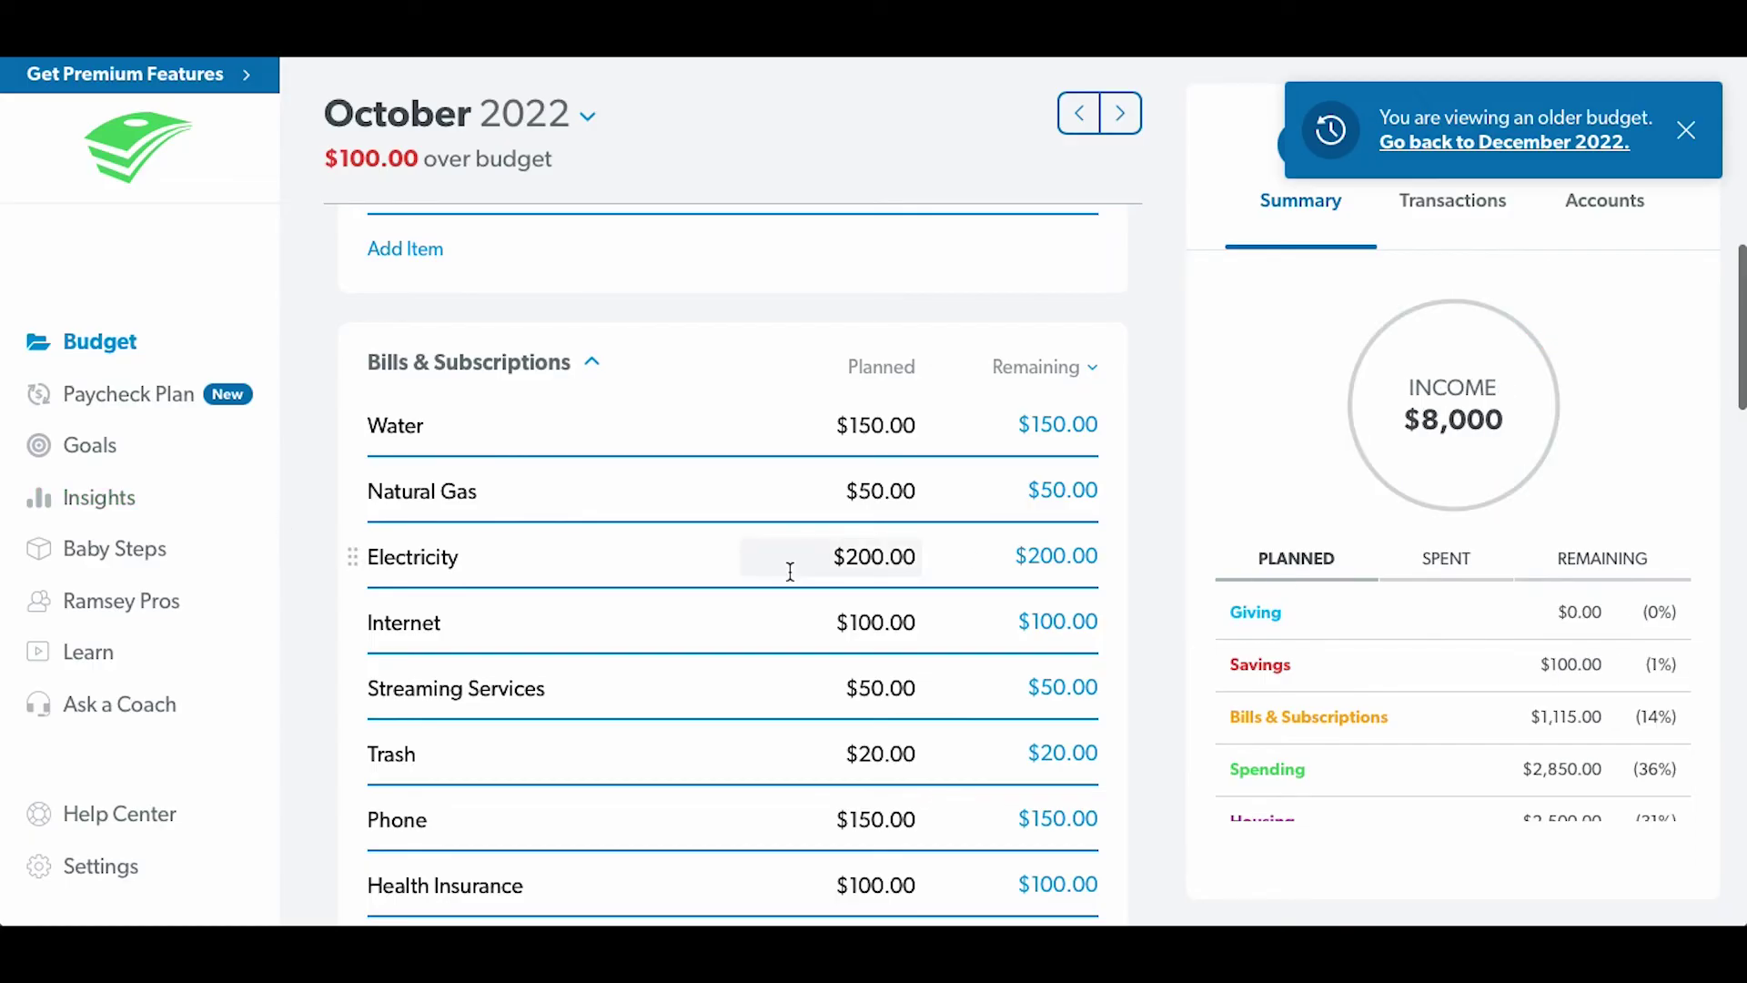
scroll(783, 574, down, 2)
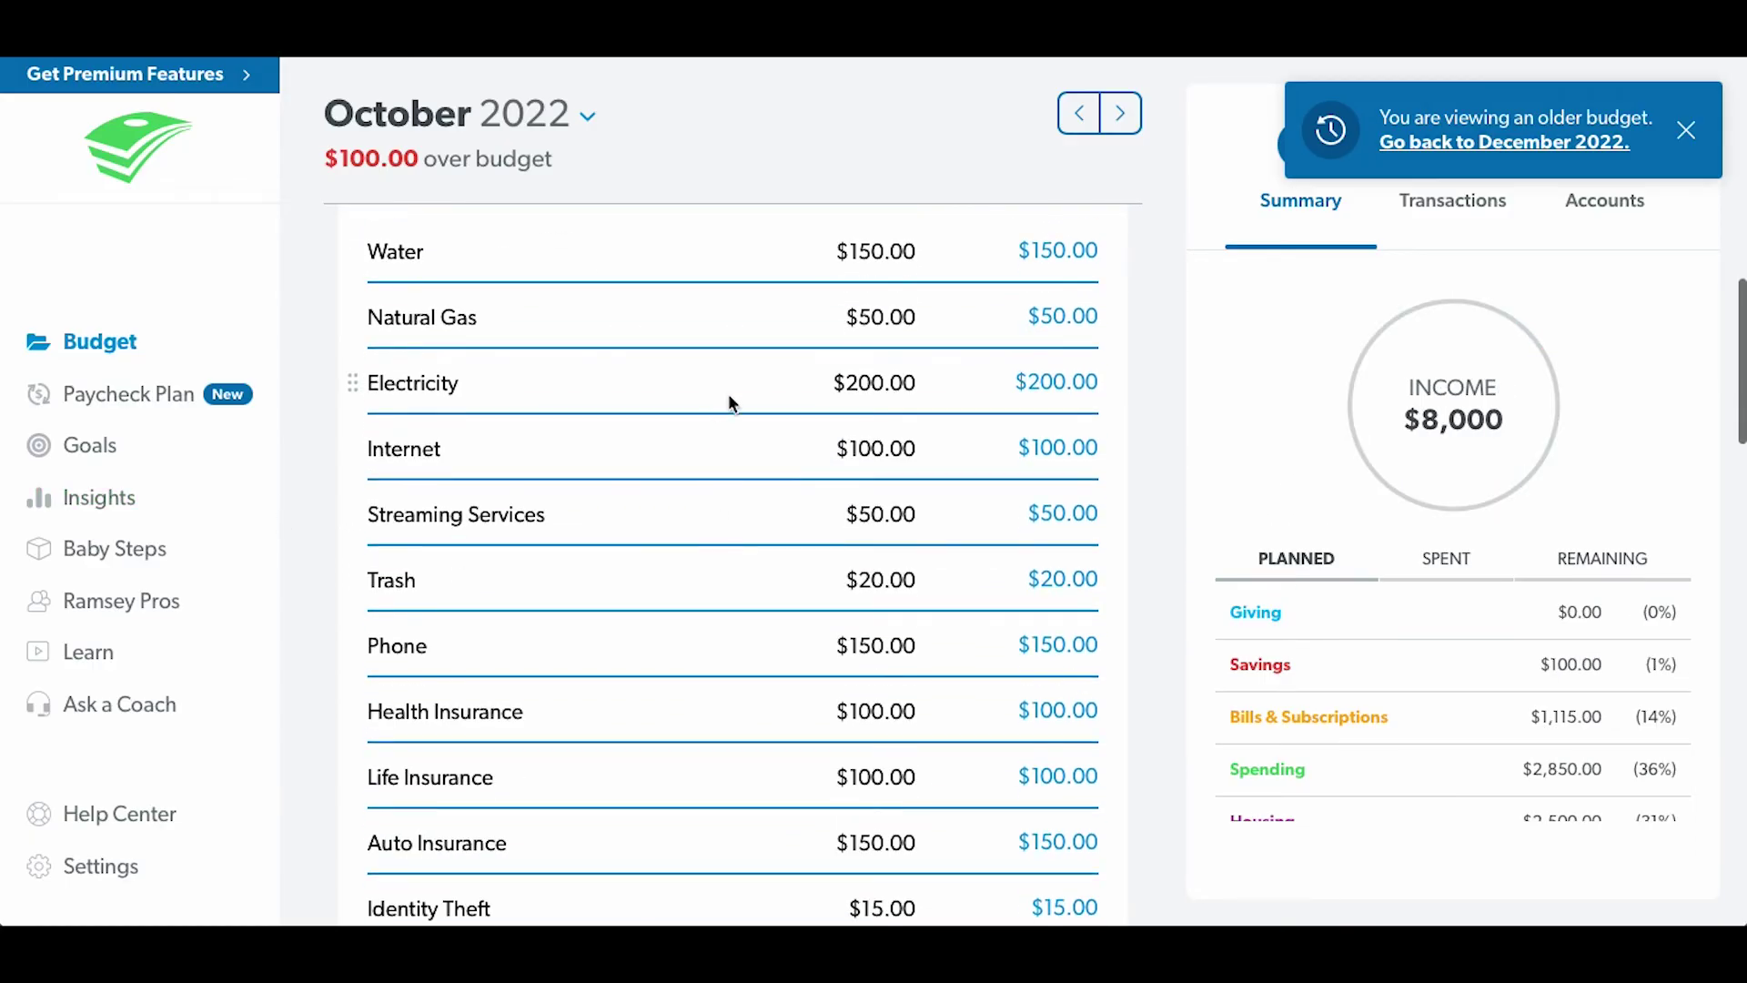
click(728, 401)
scroll(1581, 460, down, 2)
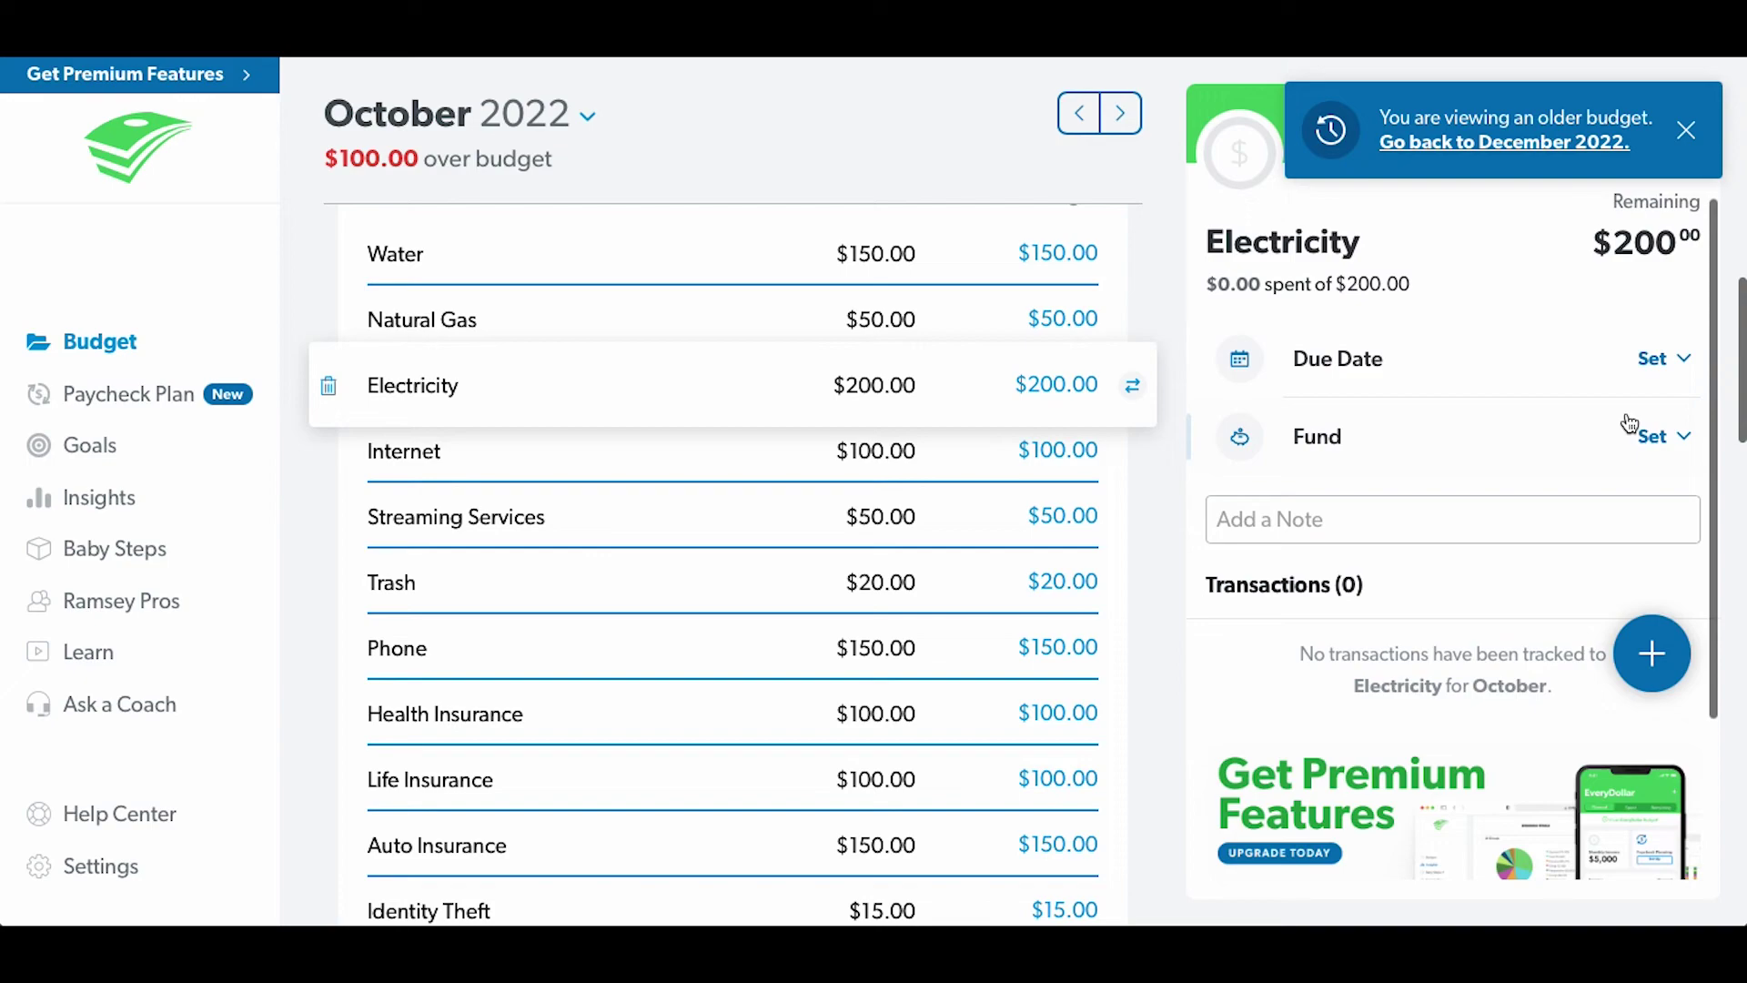
click(1652, 653)
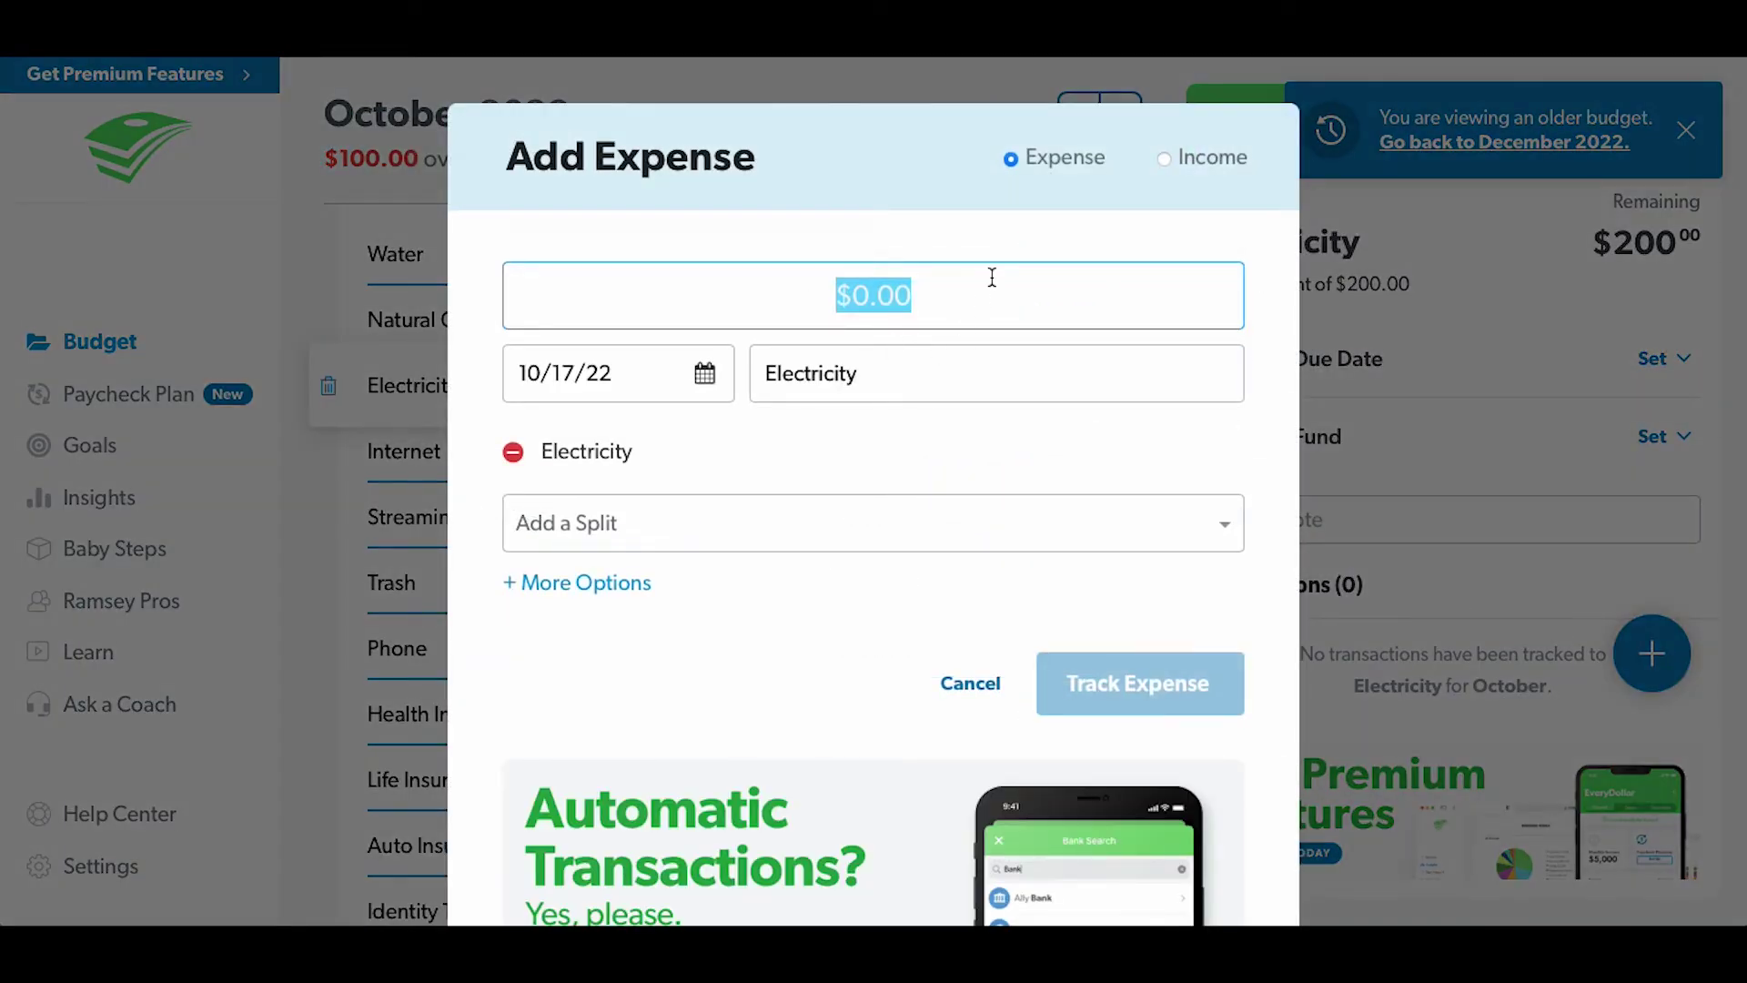
text(20)
key(BackSpace)
text(`15)
key(BackSpace)
key(BackSpace)
key(BackSpace)
text(15)
key(Return)
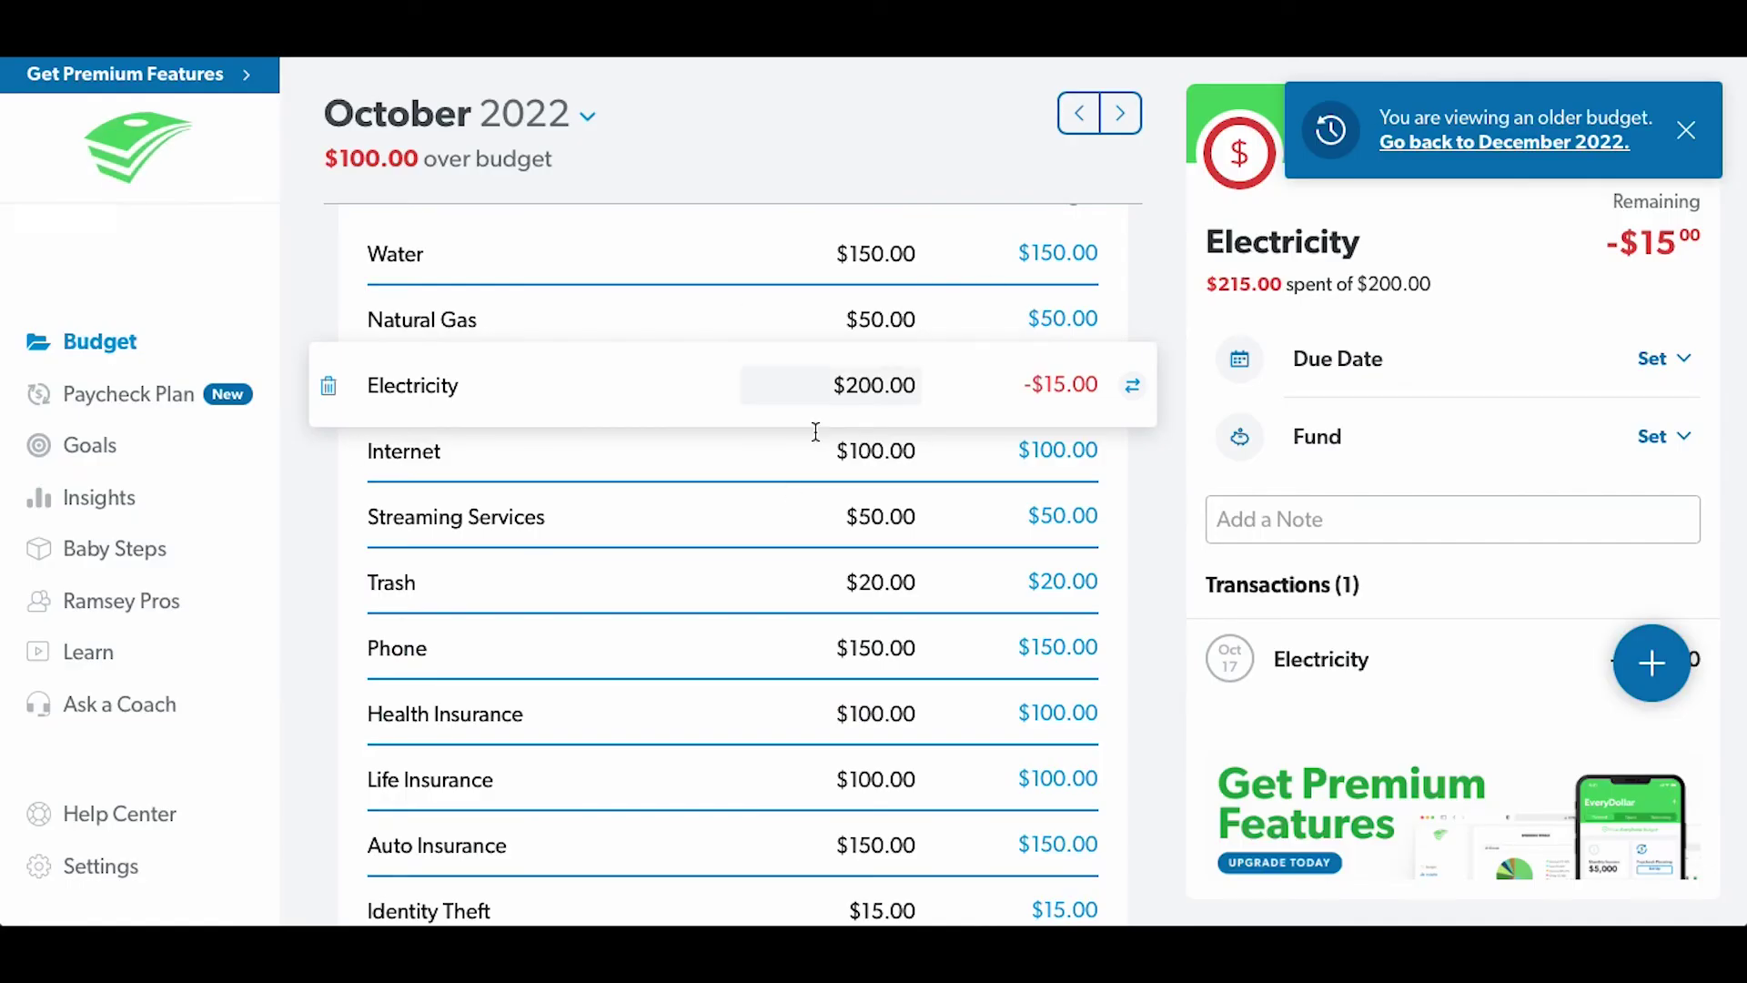
- Review the Electricity item's spending and set its planned amount to $215
click(1152, 304)
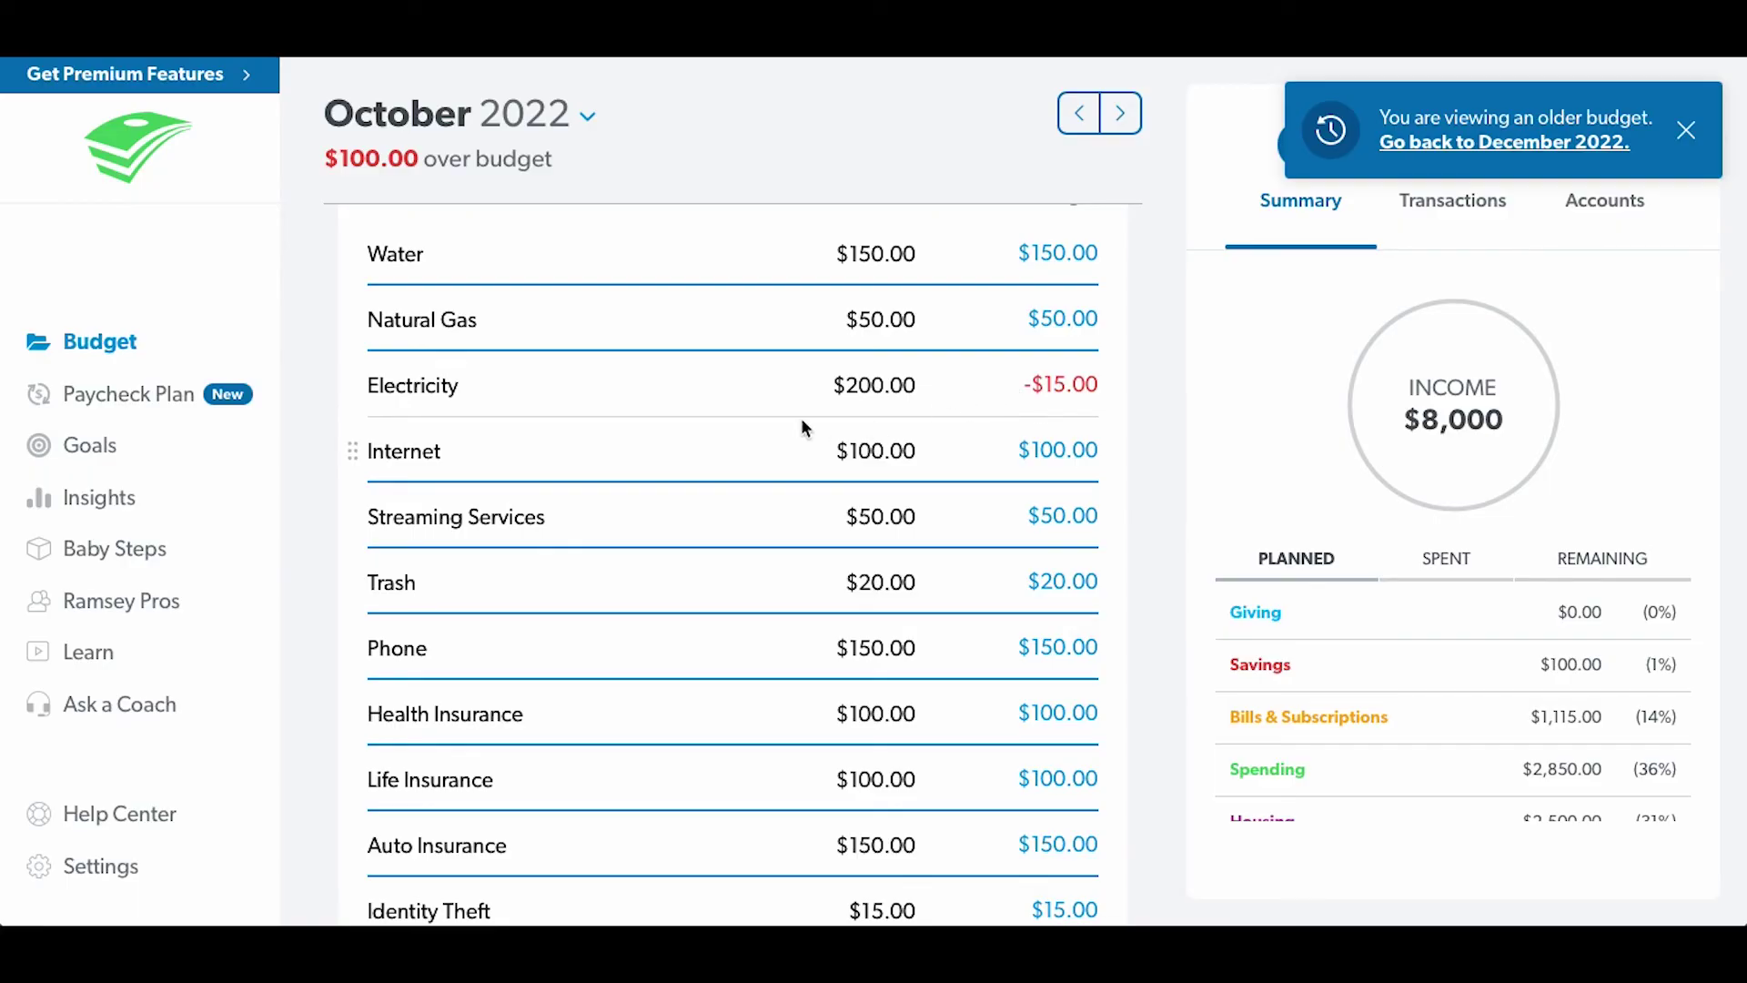
click(697, 404)
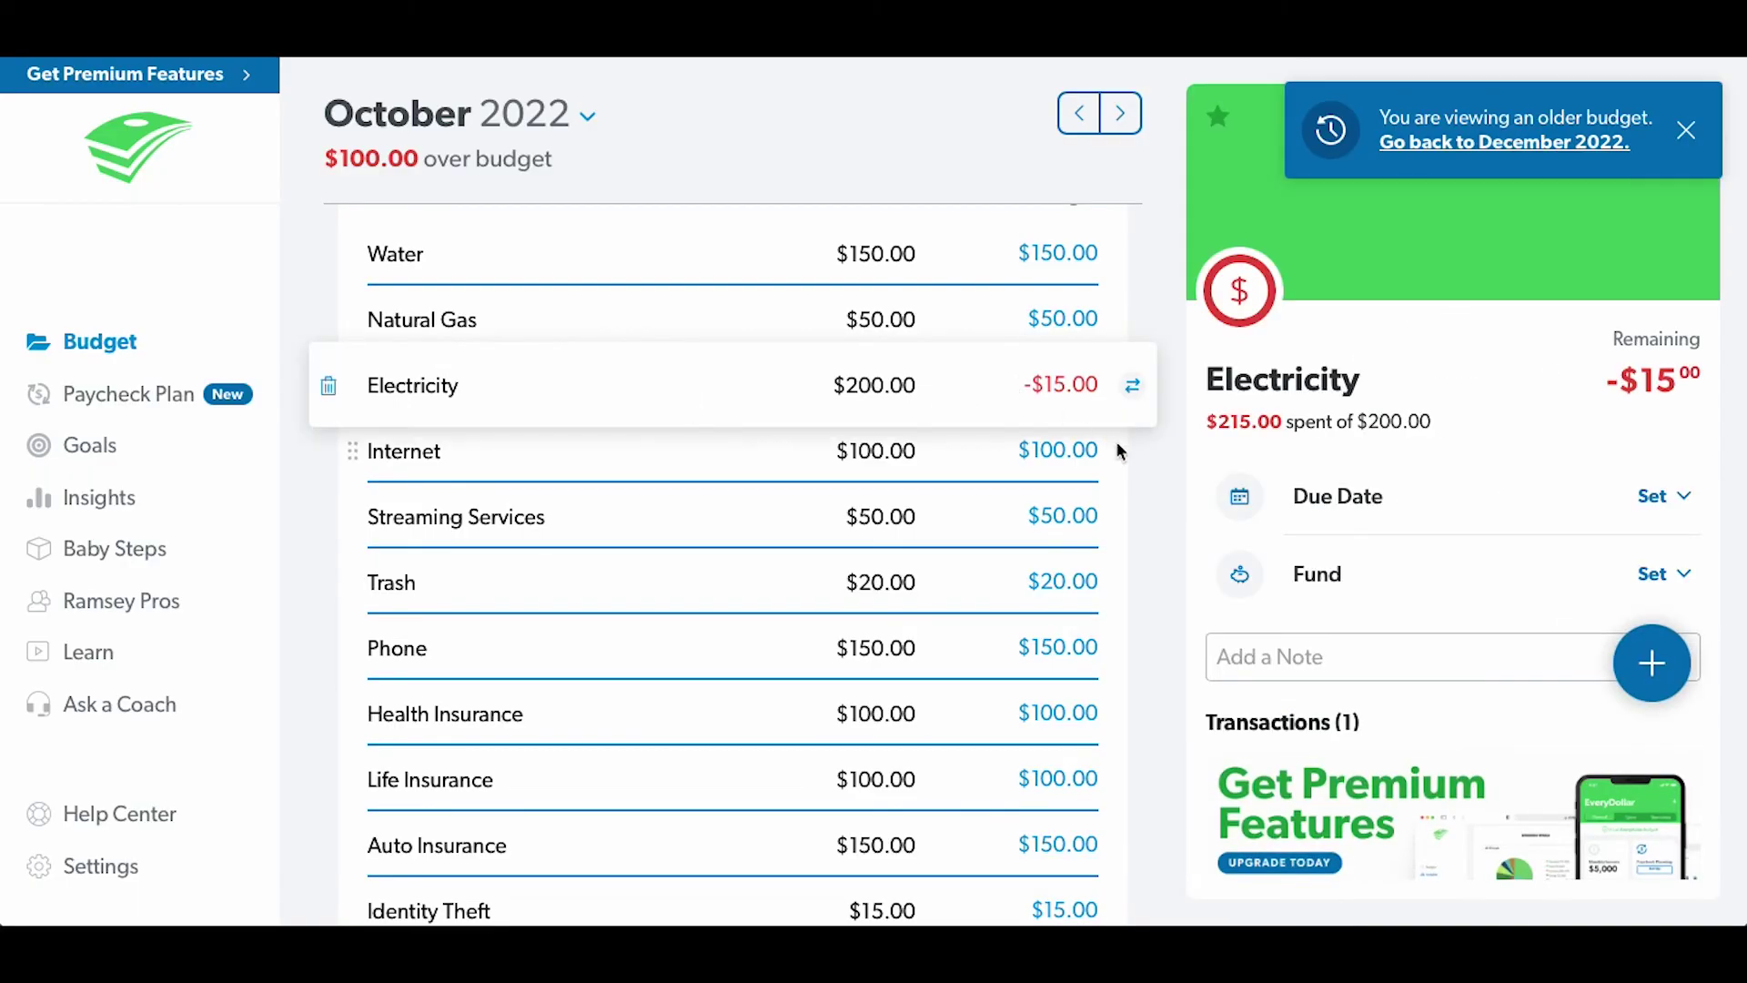
click(1110, 446)
scroll(981, 418, up, 1)
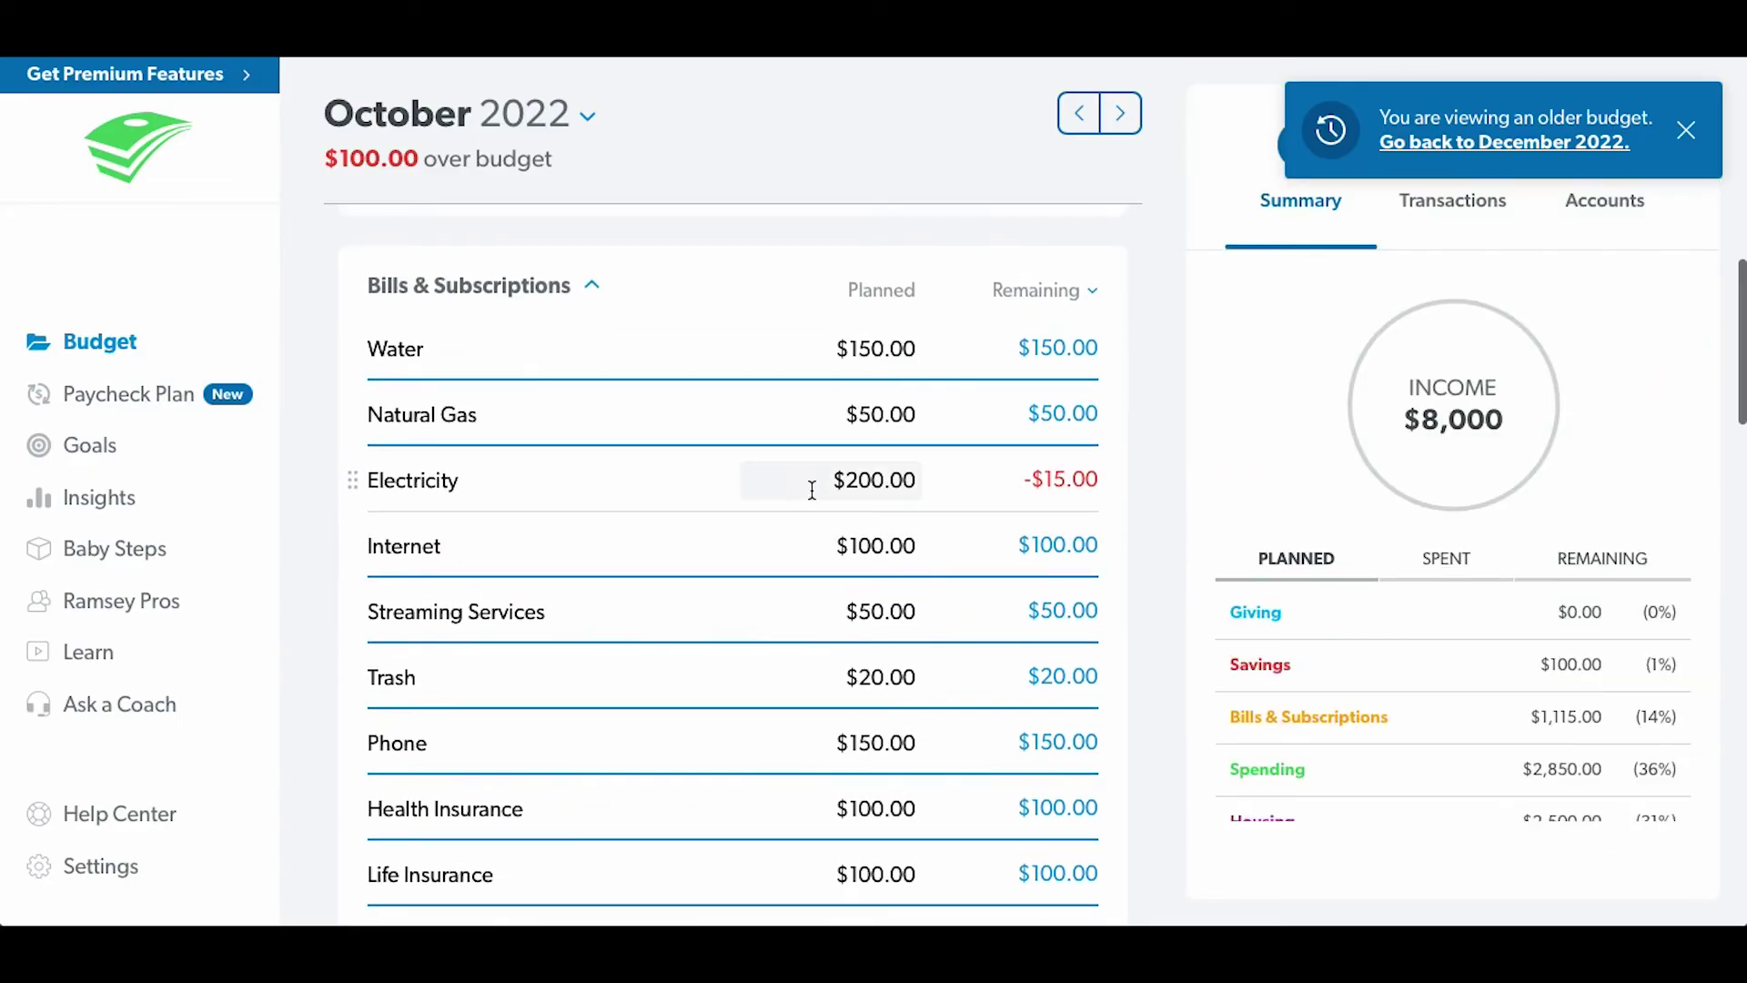
click(859, 488)
drag(859, 482, 880, 482)
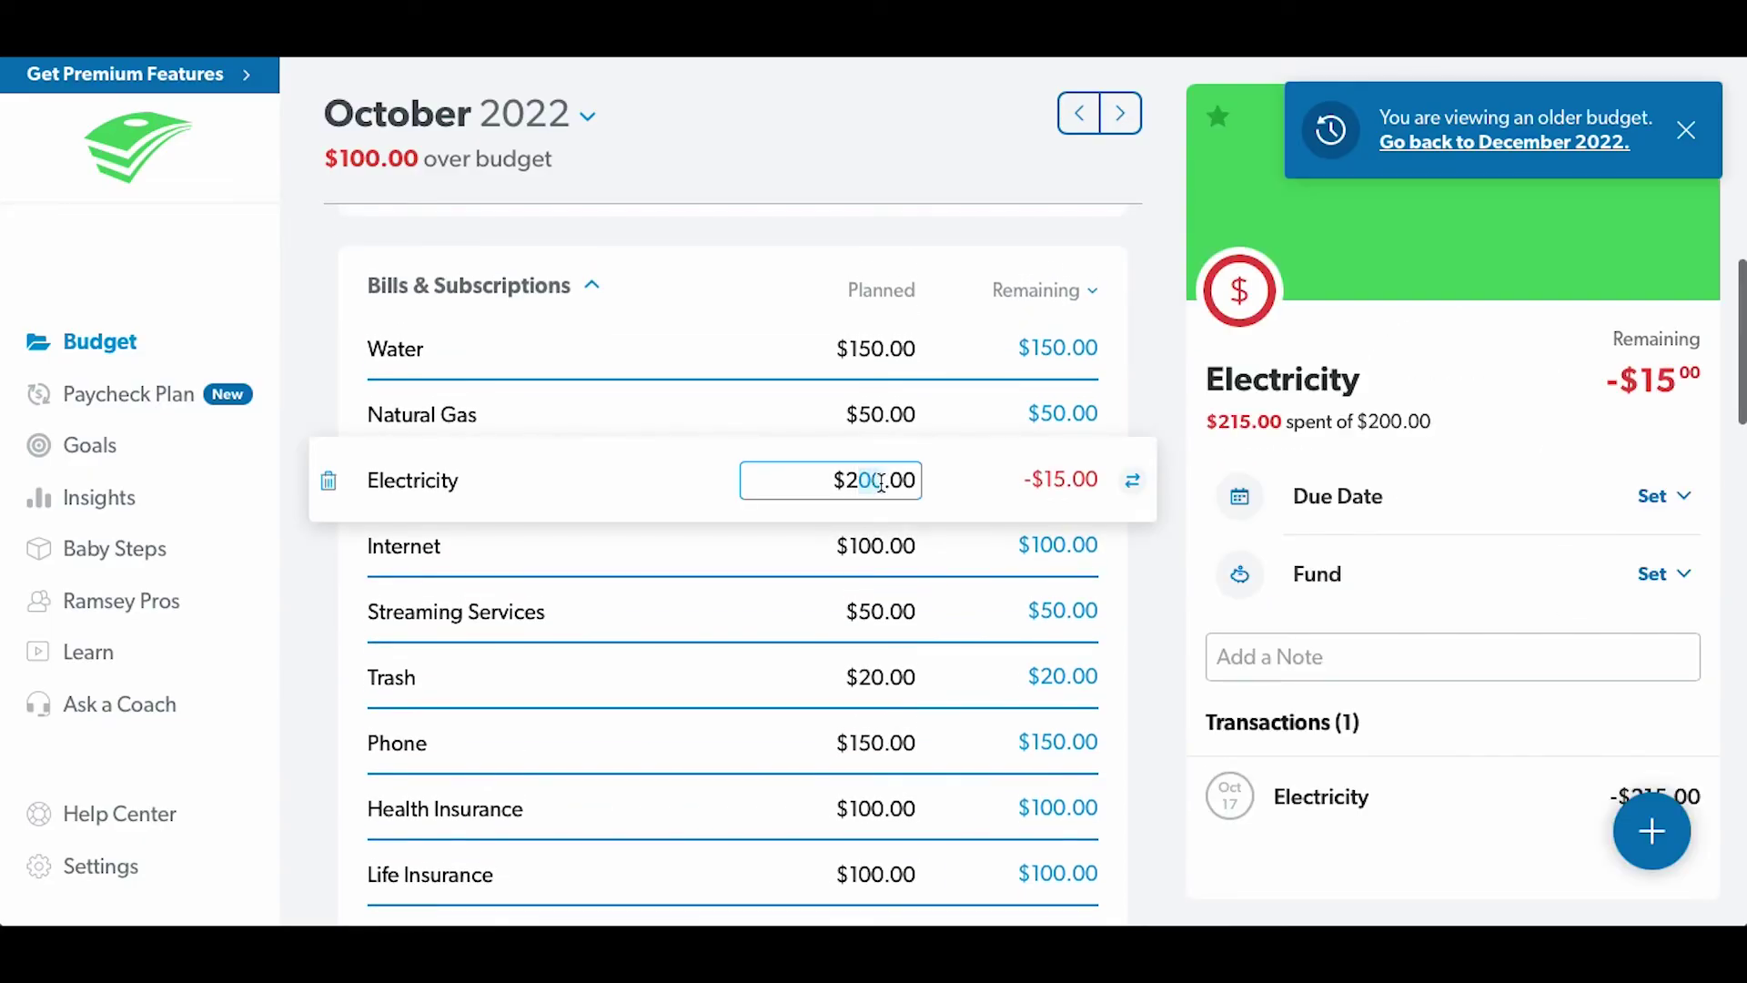
text(15)
click(698, 527)
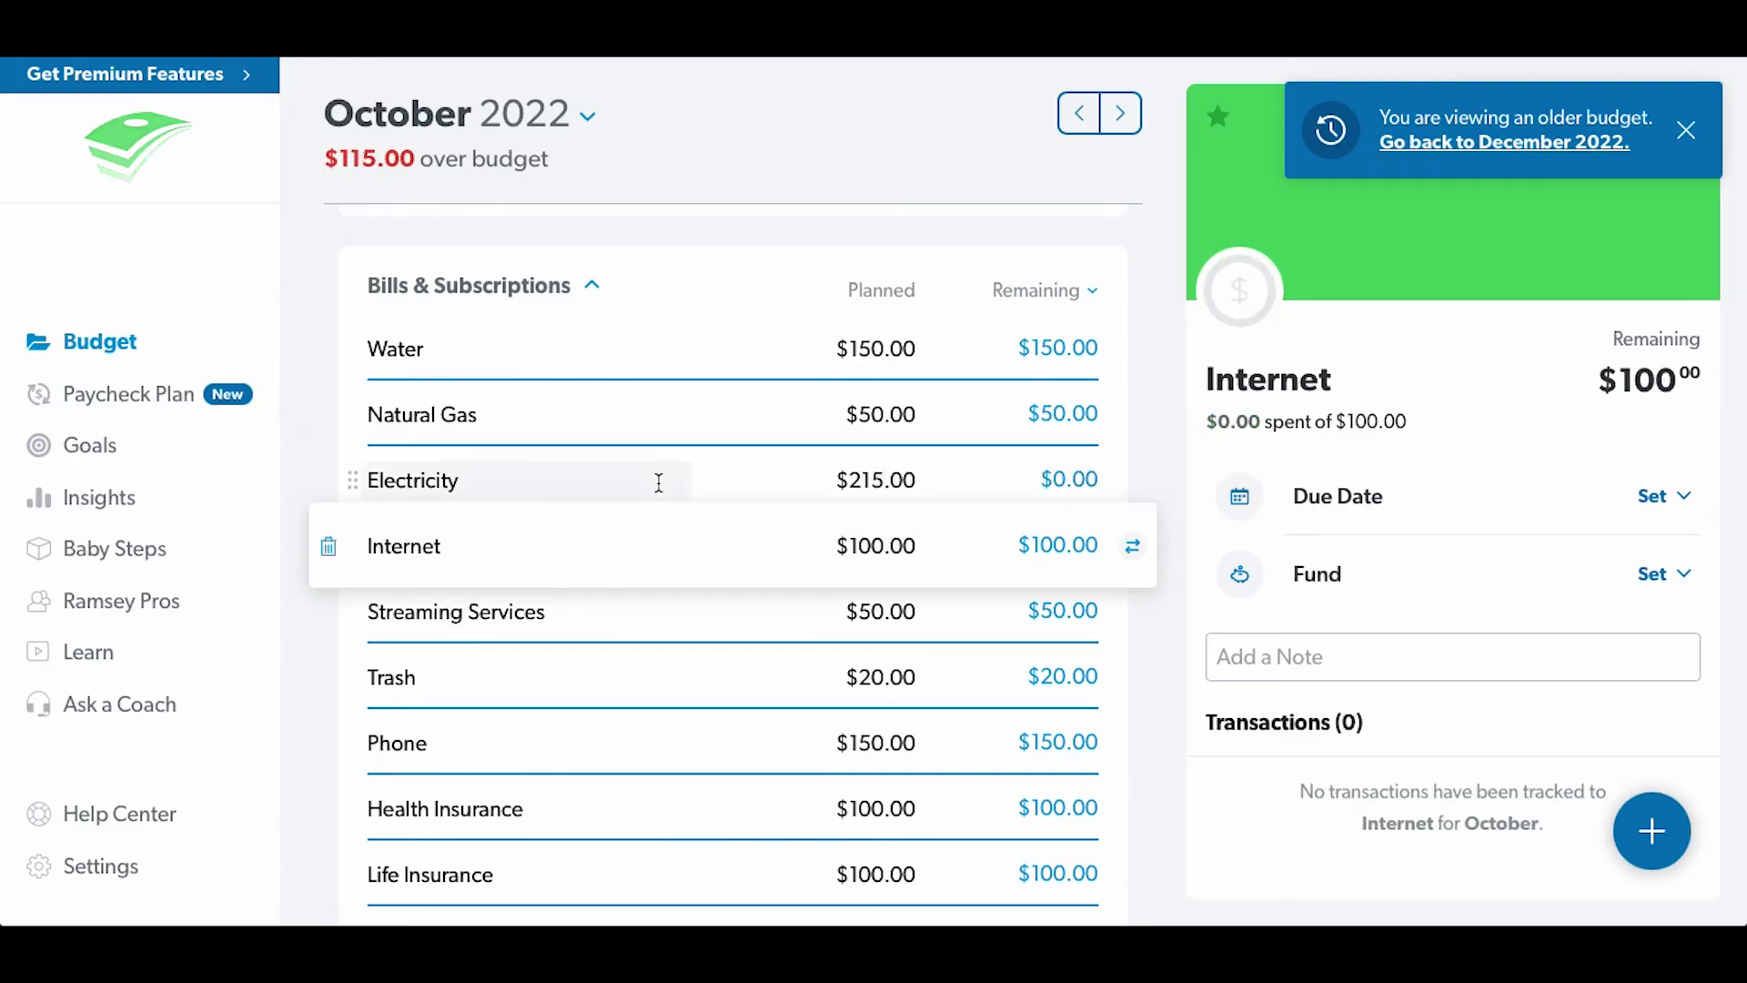
- Set the planned amount of October's Vacation fund to $0
scroll(634, 244, down, 1)
scroll(474, 237, up, 4)
click(854, 441)
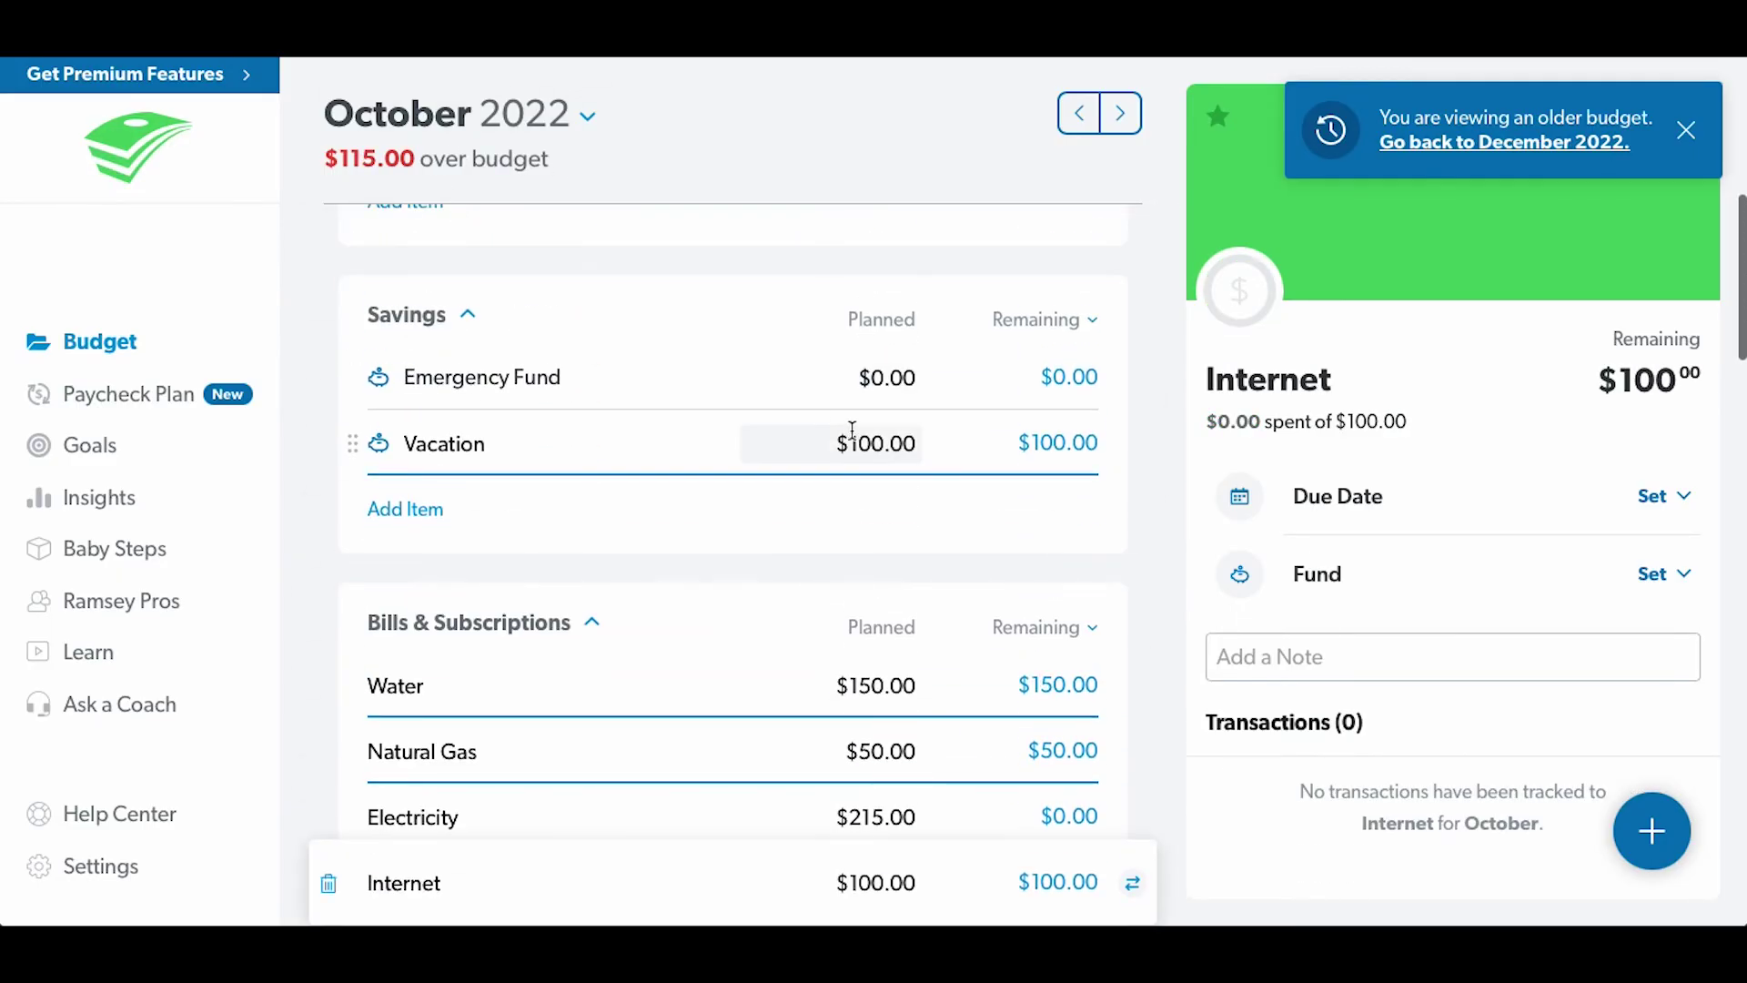
drag(852, 441, 872, 439)
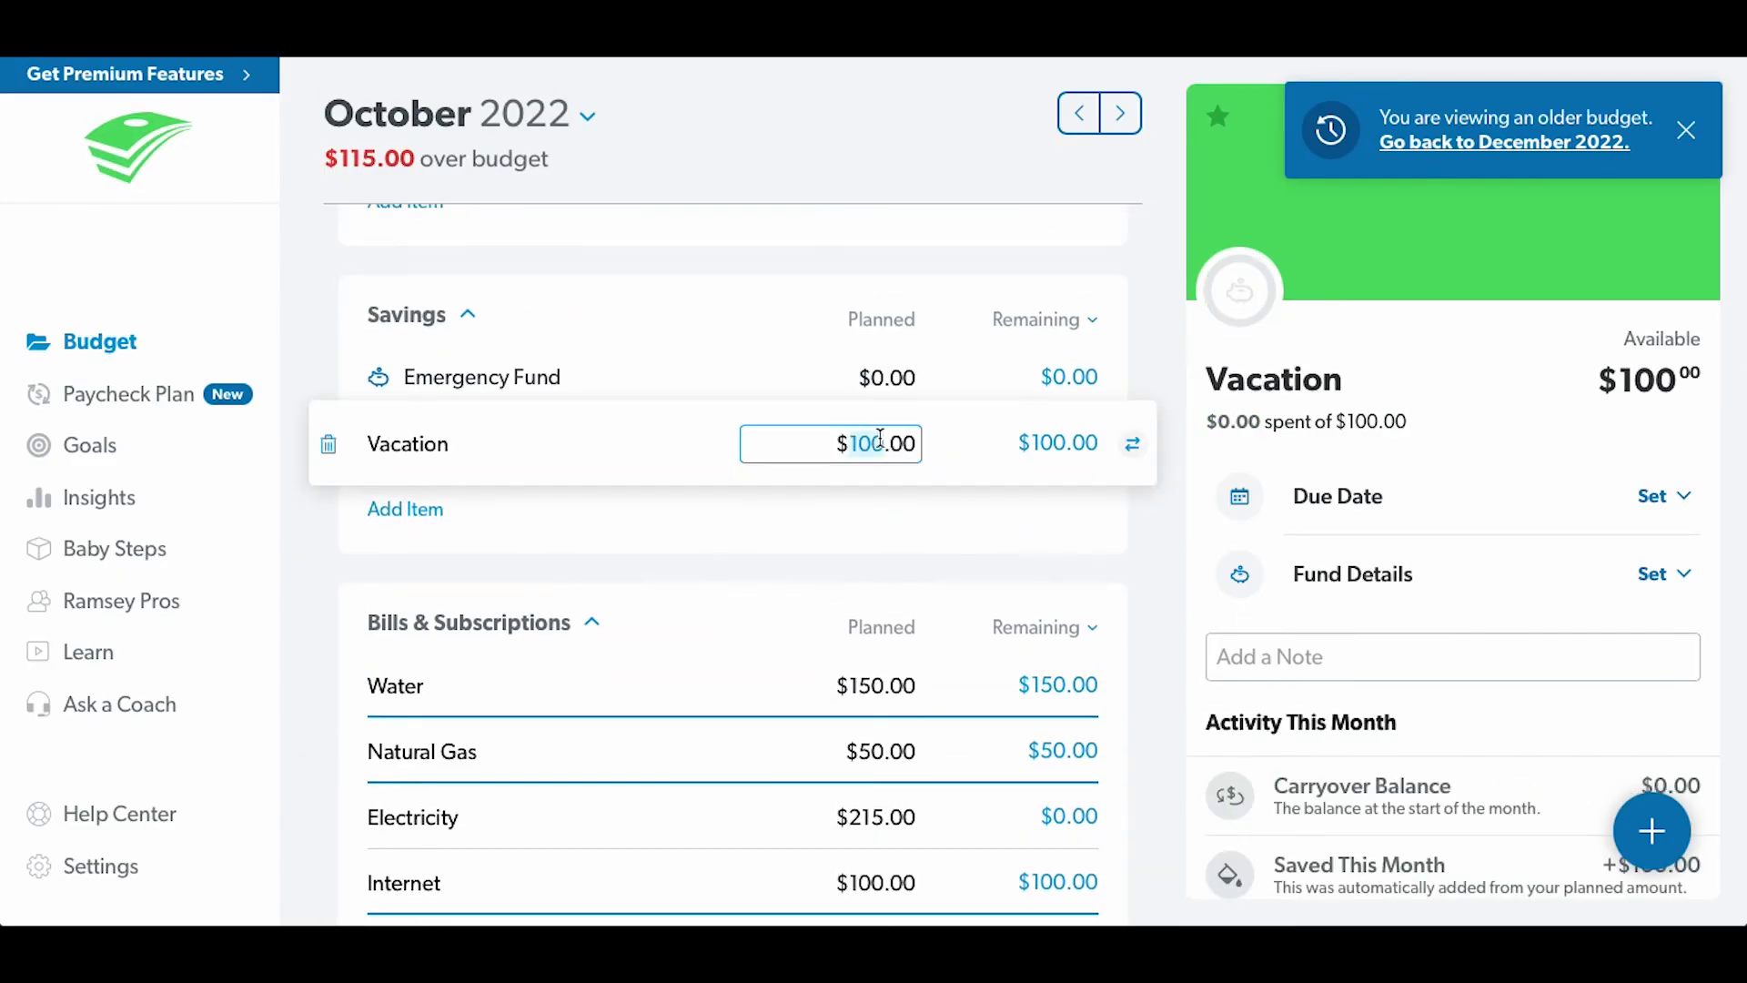
text(0)
click(586, 513)
scroll(573, 455, down, 3)
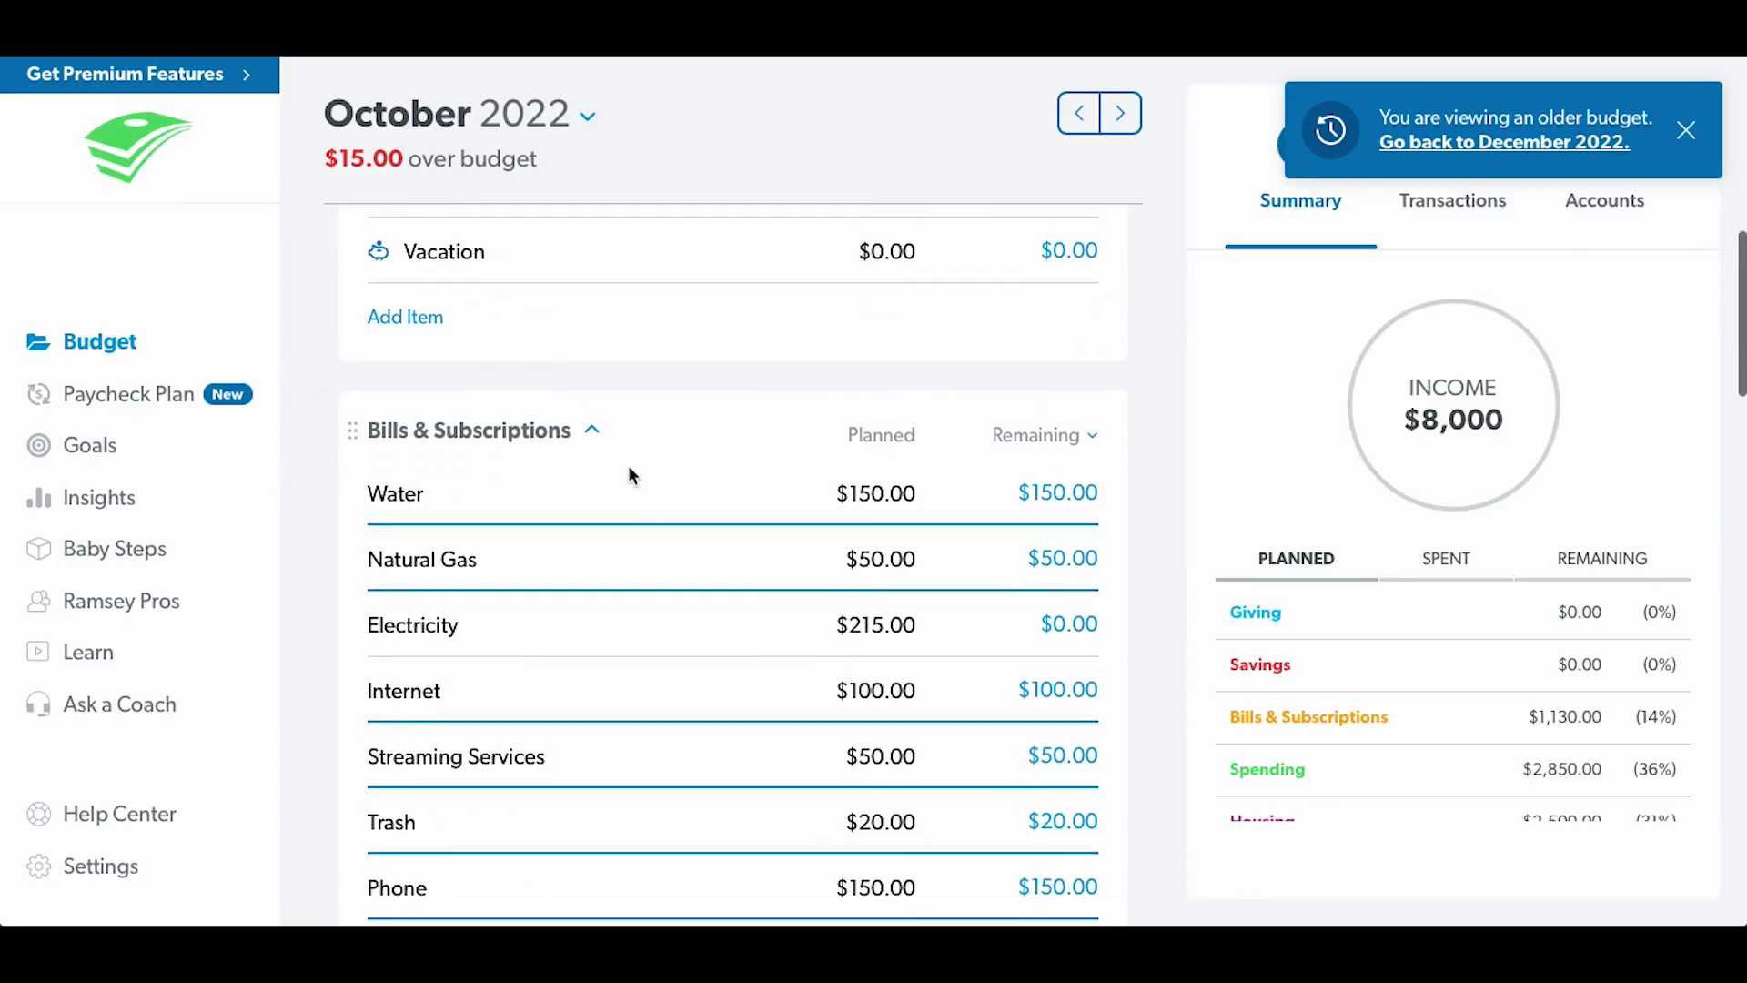
- Set the planned amount of the Electricity item back to $200
click(873, 548)
drag(882, 548, 864, 548)
text(00)
key(Return)
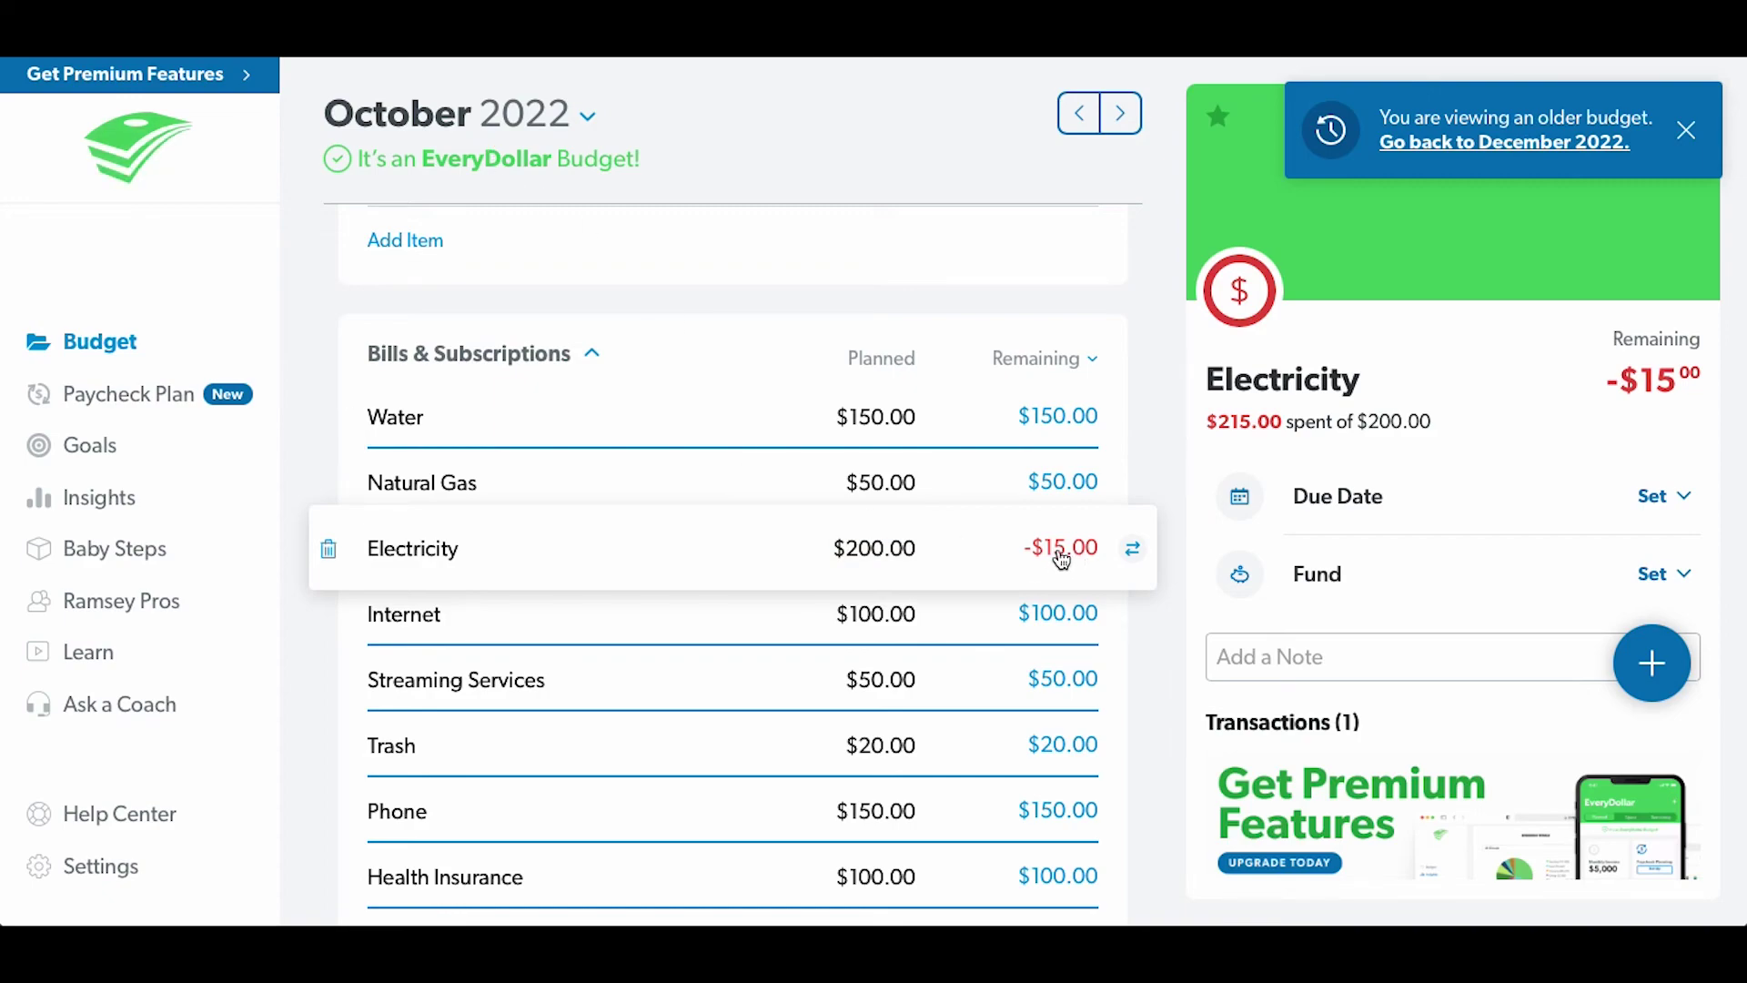
- Raise the Electricity item's planned amount to $215 to match the tracked expense
drag(855, 544, 880, 544)
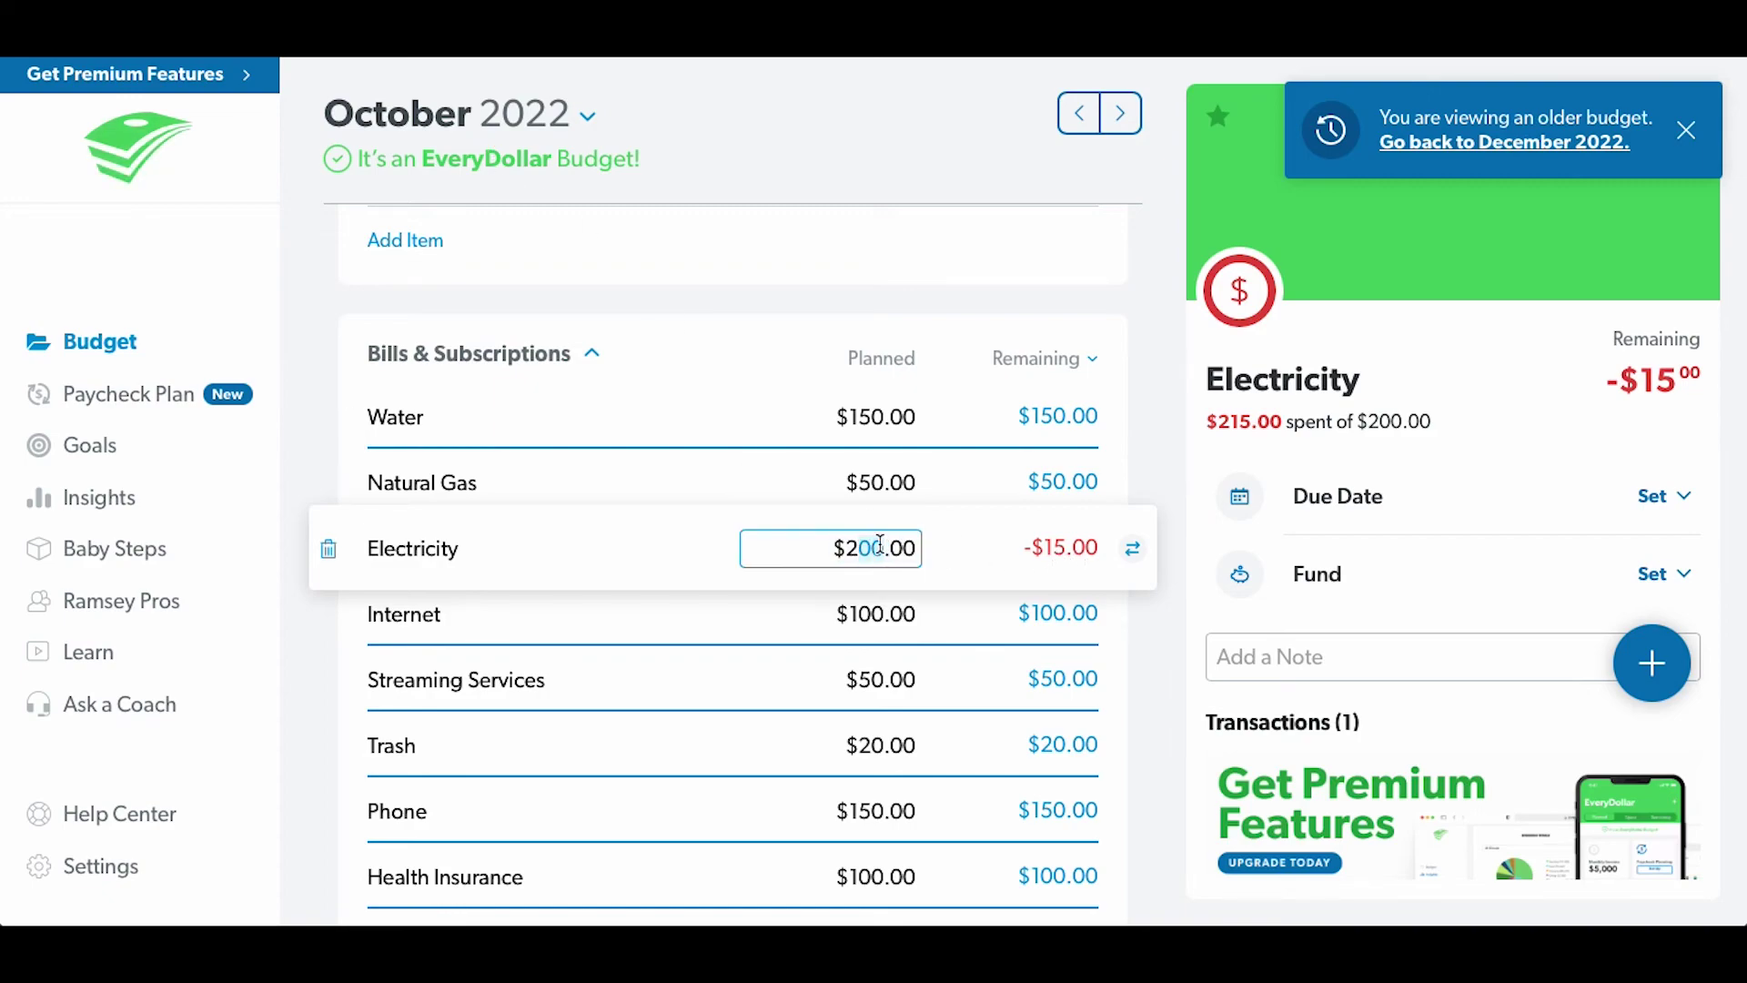
text(15)
click(1107, 519)
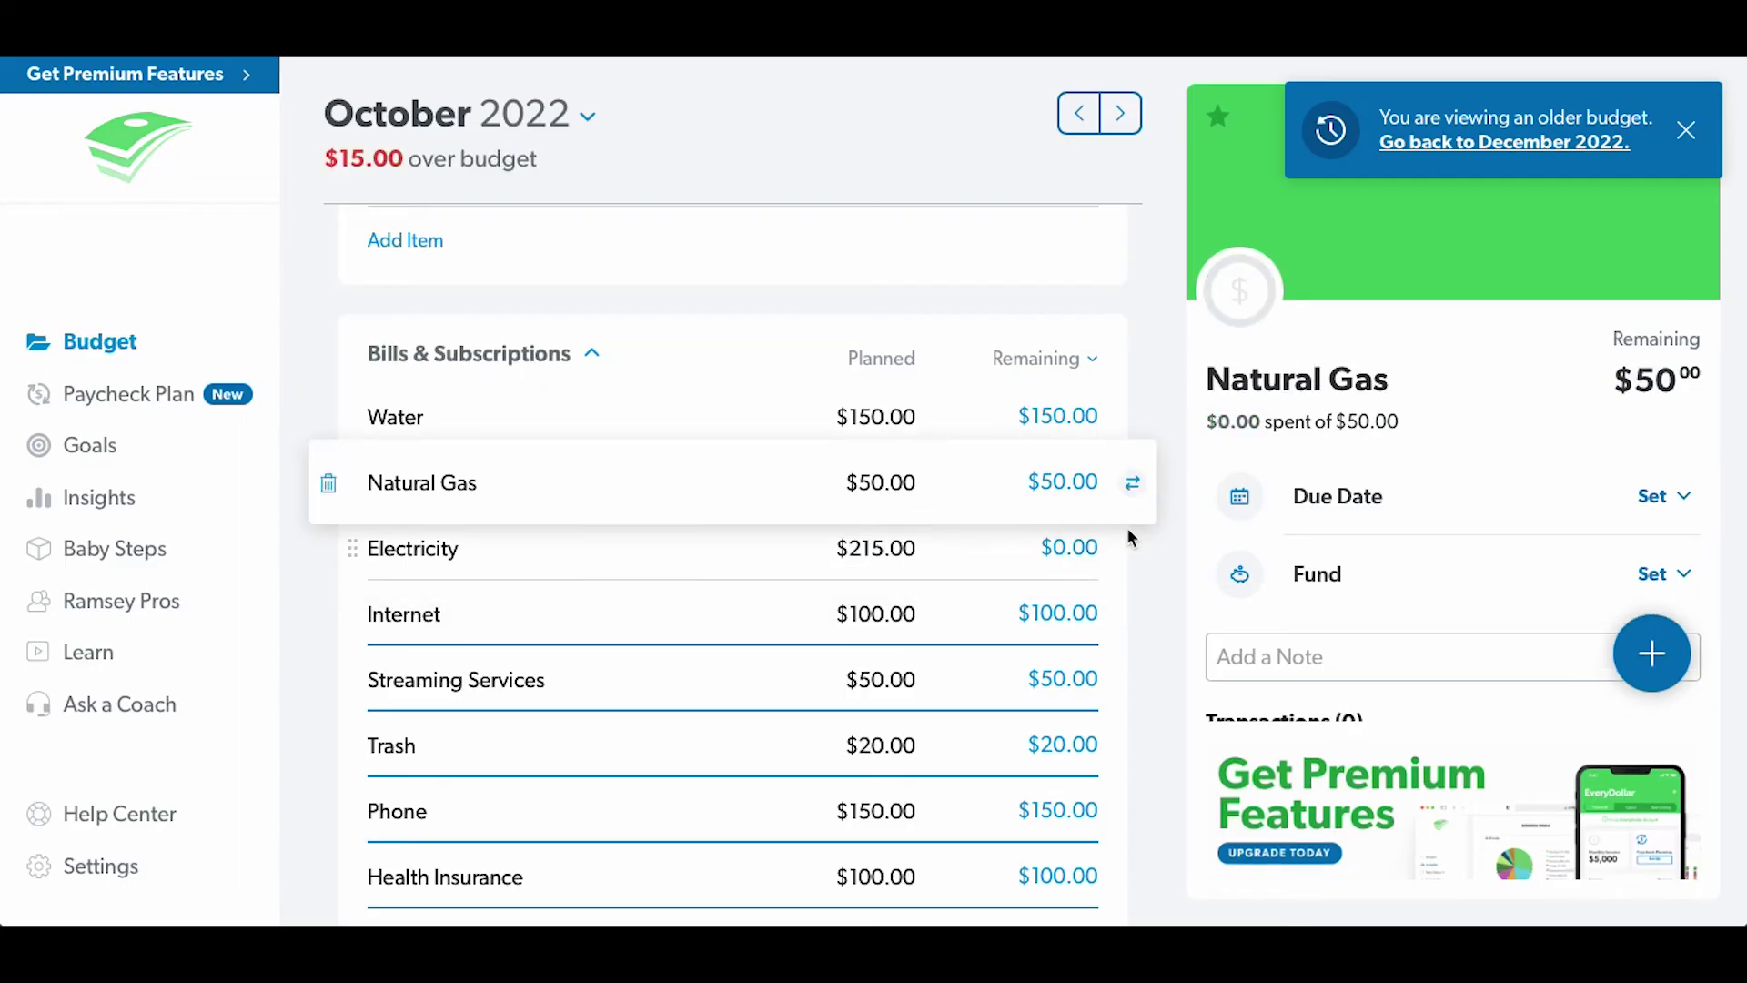
click(1128, 584)
- Set the planned amount of the Clothing item in the Spending group to $85
scroll(1128, 585, down, 5)
scroll(862, 346, down, 4)
scroll(862, 346, down, 3)
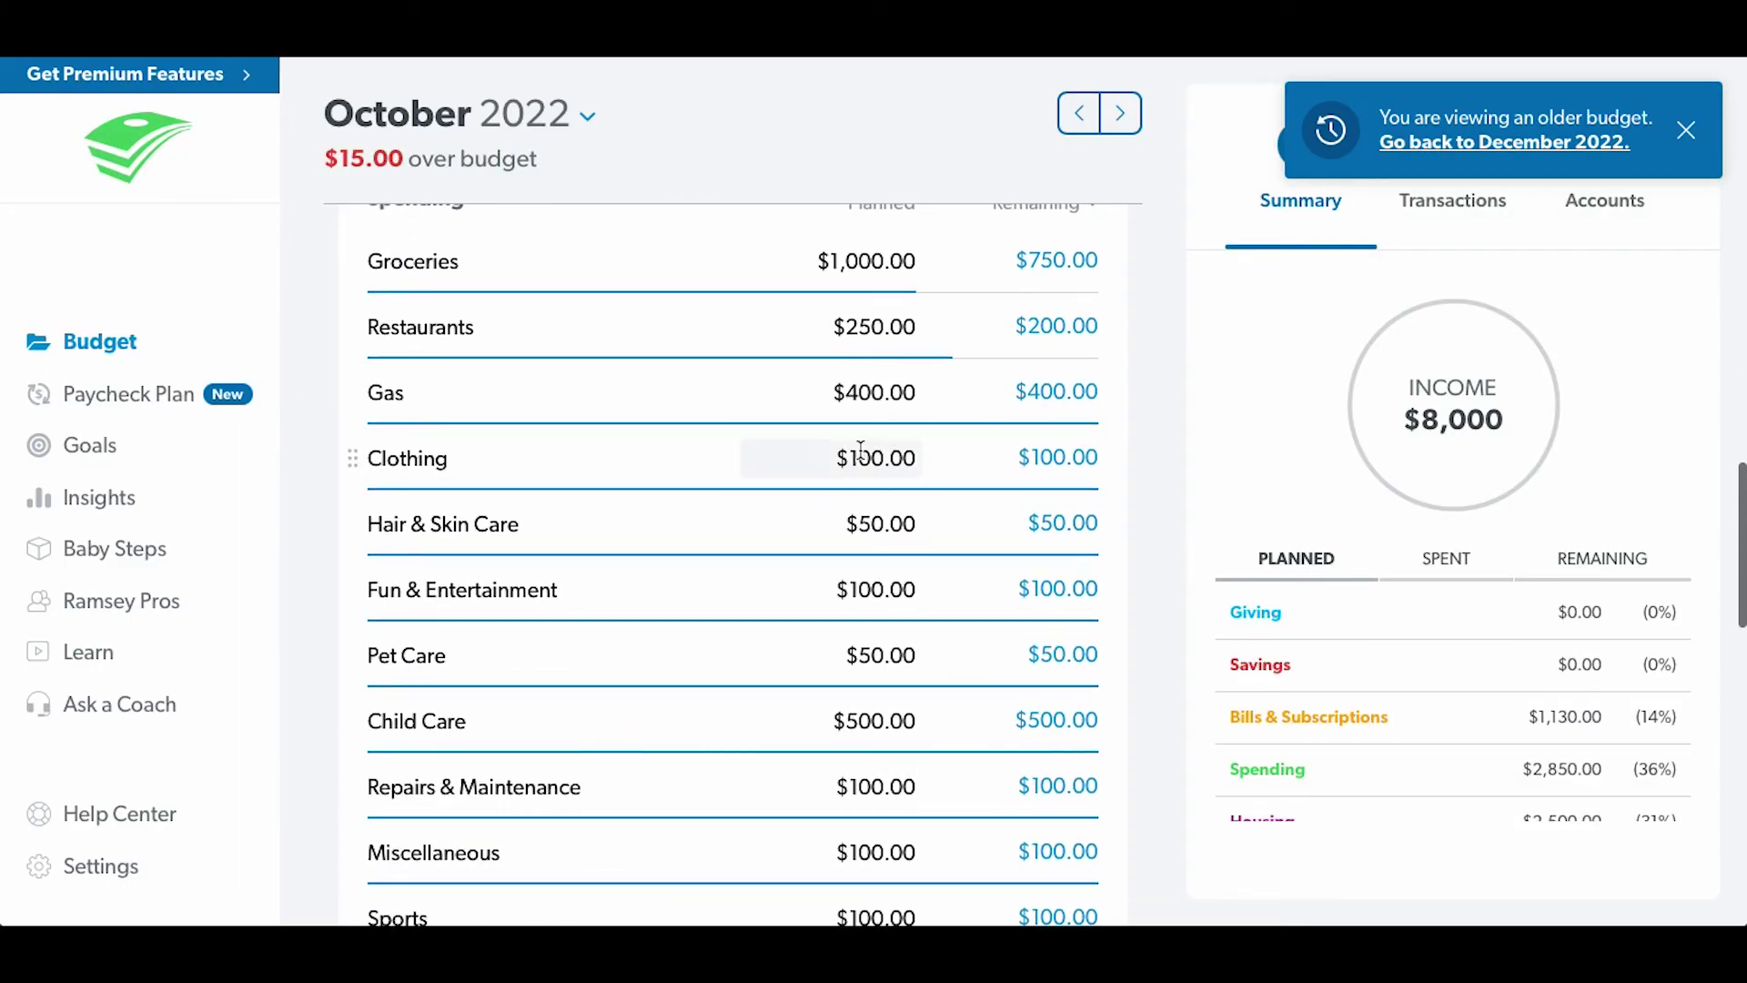
click(853, 458)
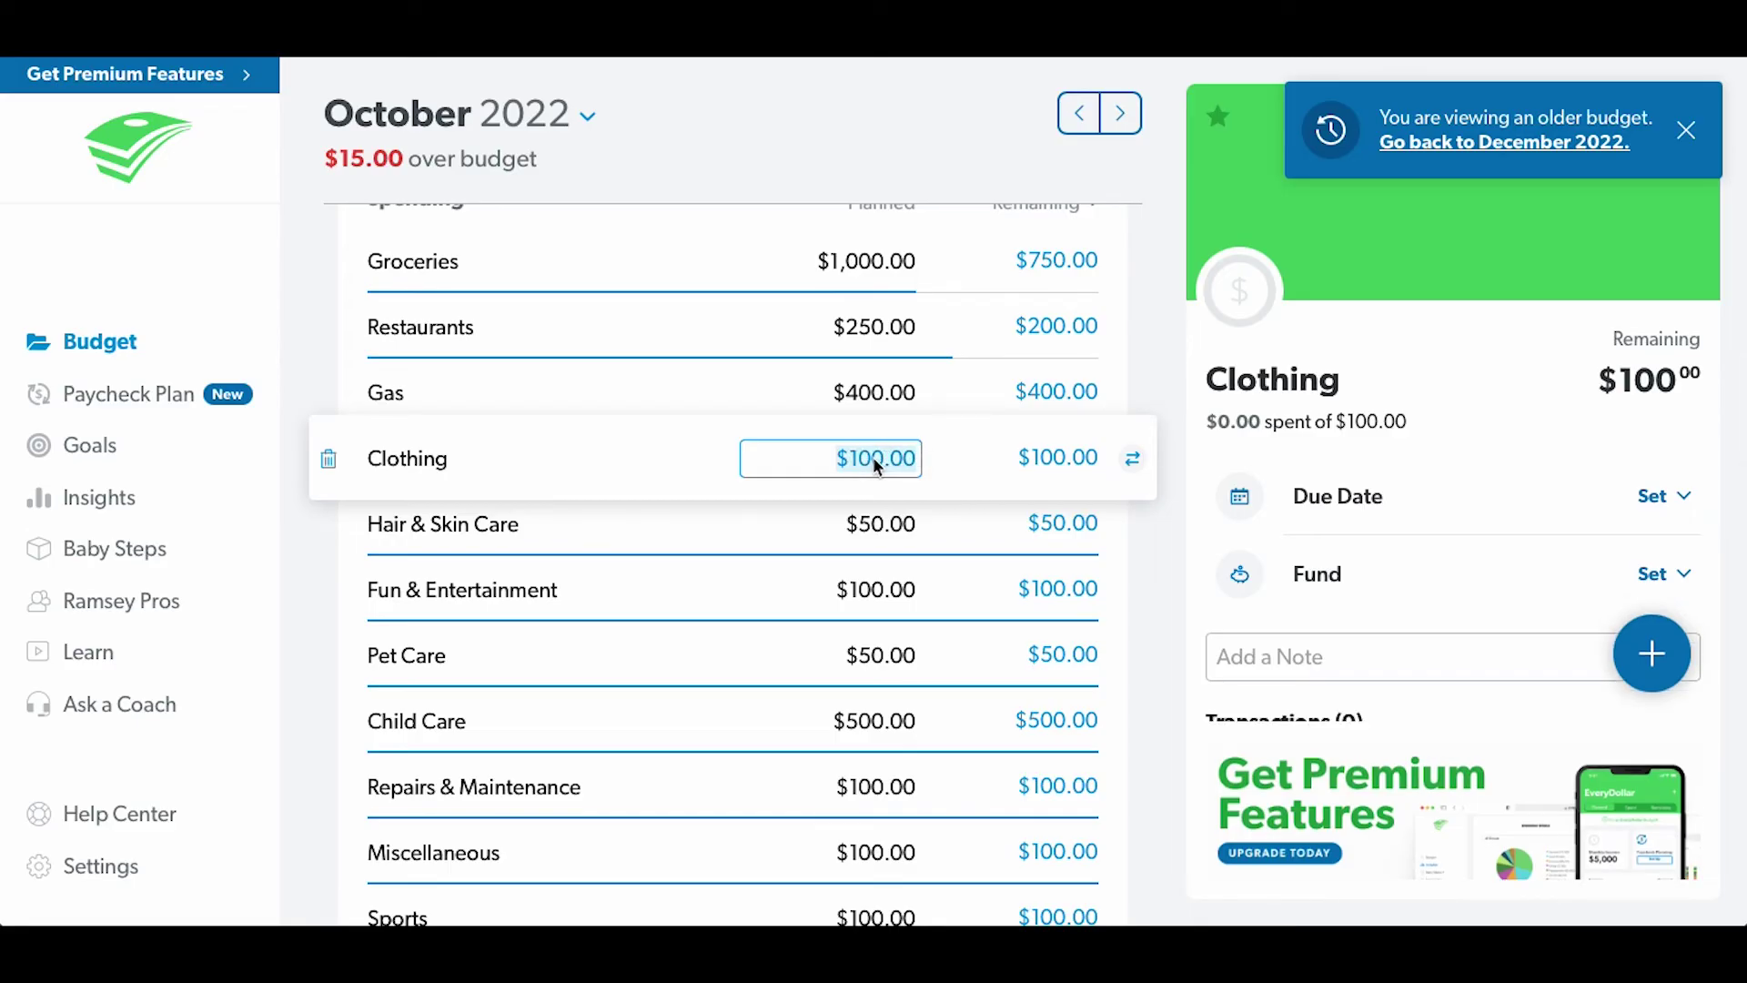
text(85)
key(Return)
click(1167, 528)
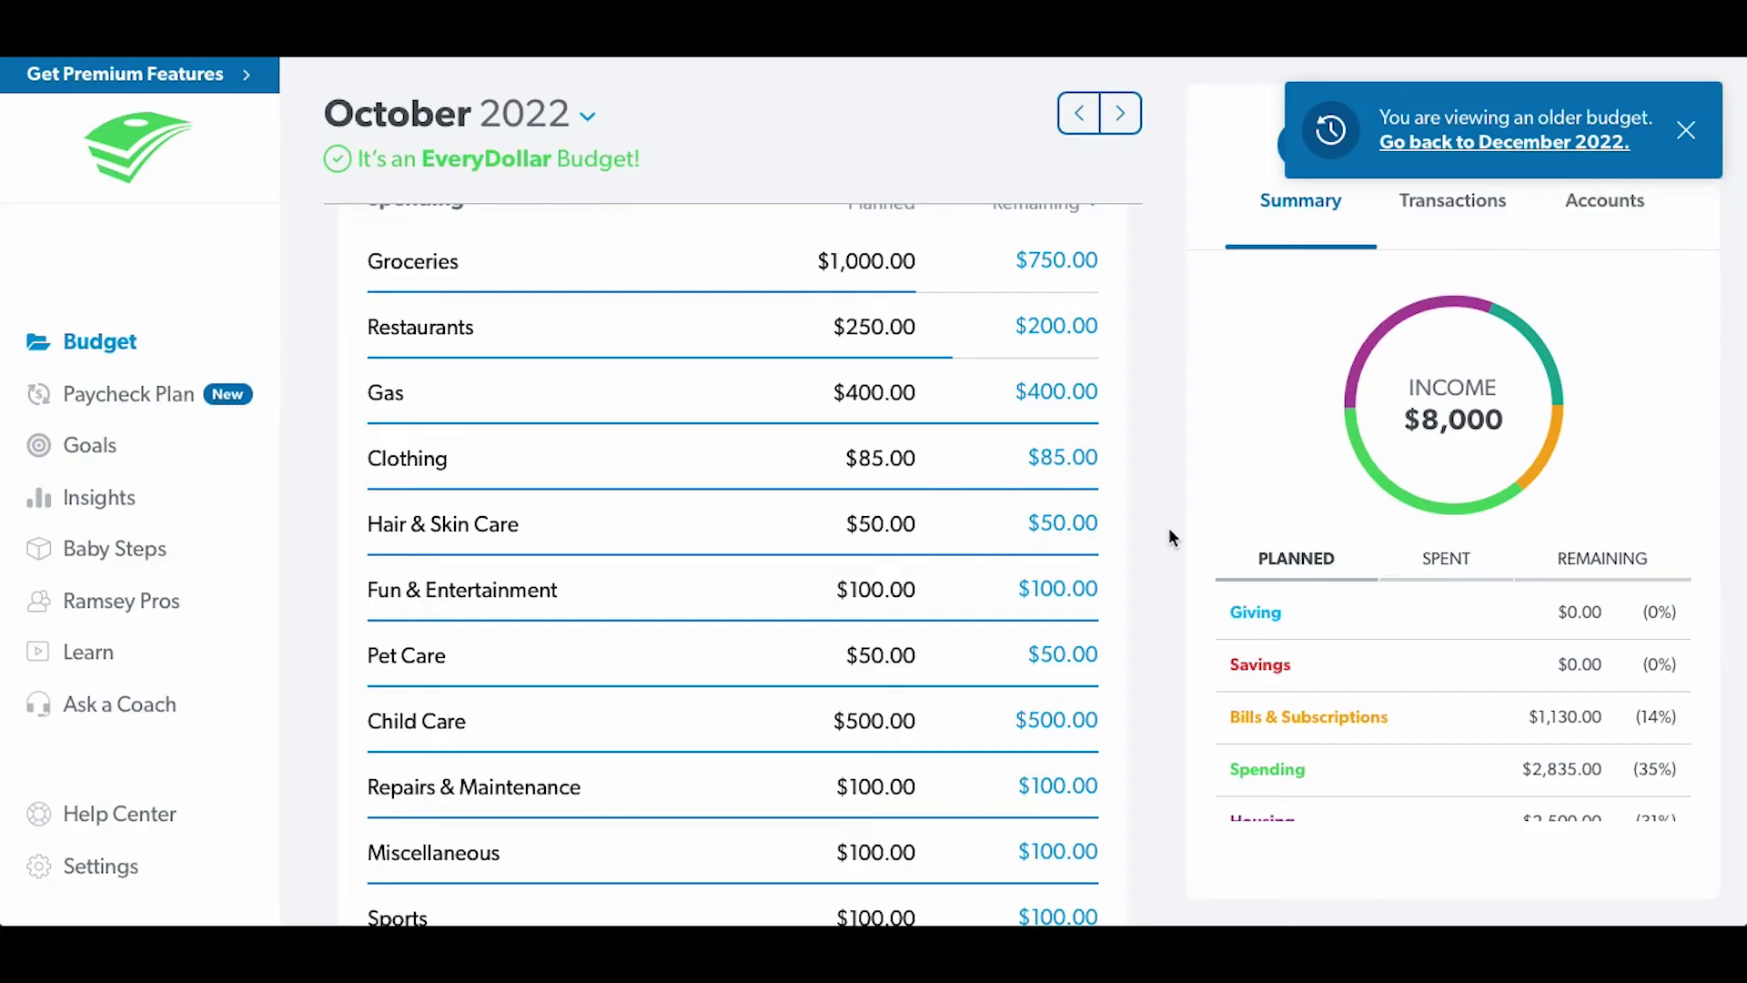
- Dismiss the older-budget notice and review October's Bills & Subscriptions and Spending items
scroll(1129, 505, up, 4)
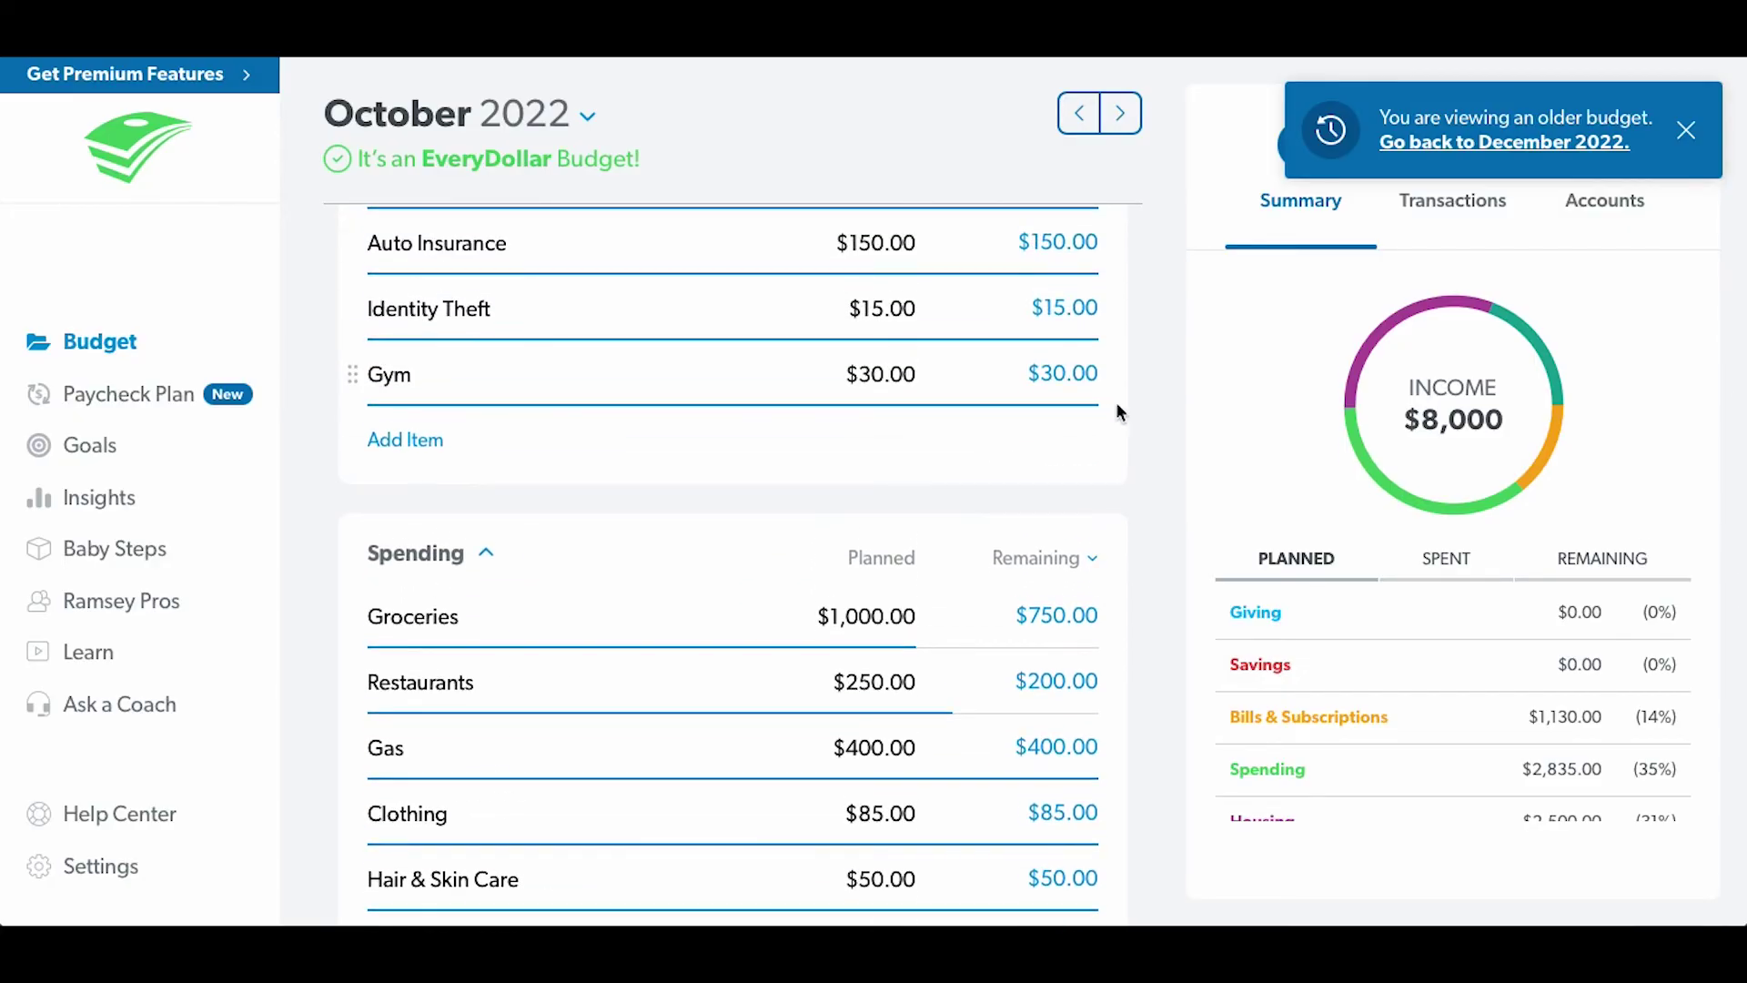
scroll(1119, 406, up, 1)
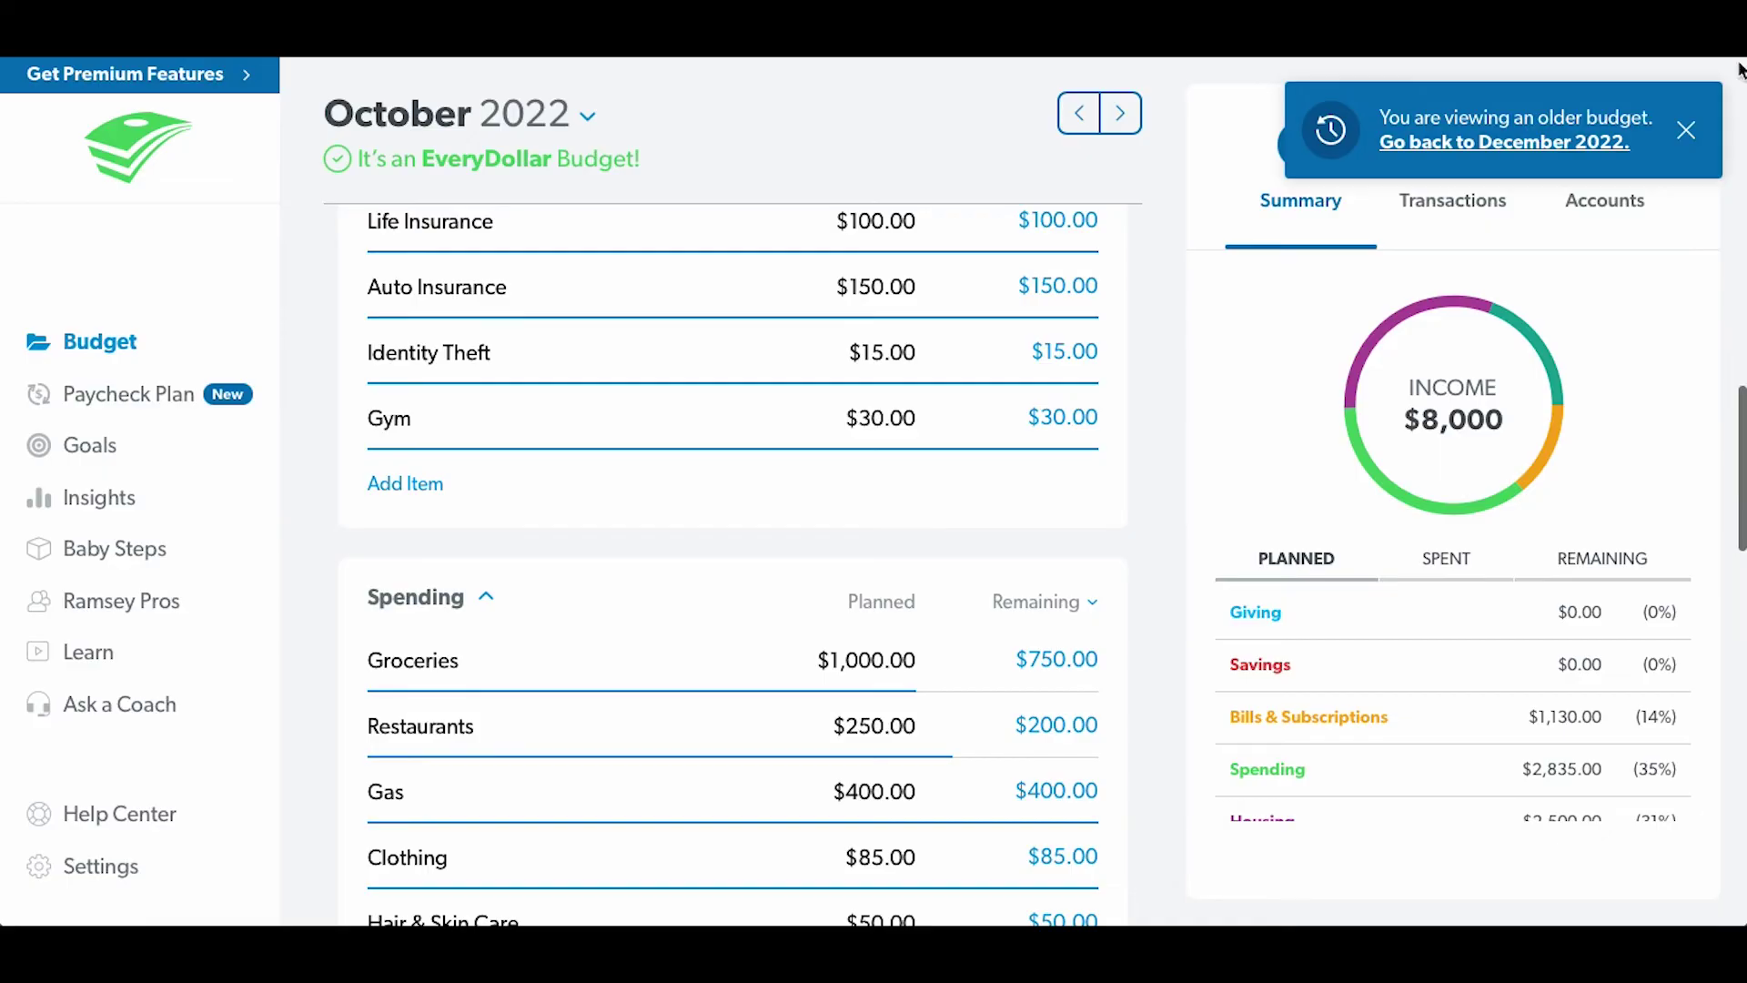
click(1686, 130)
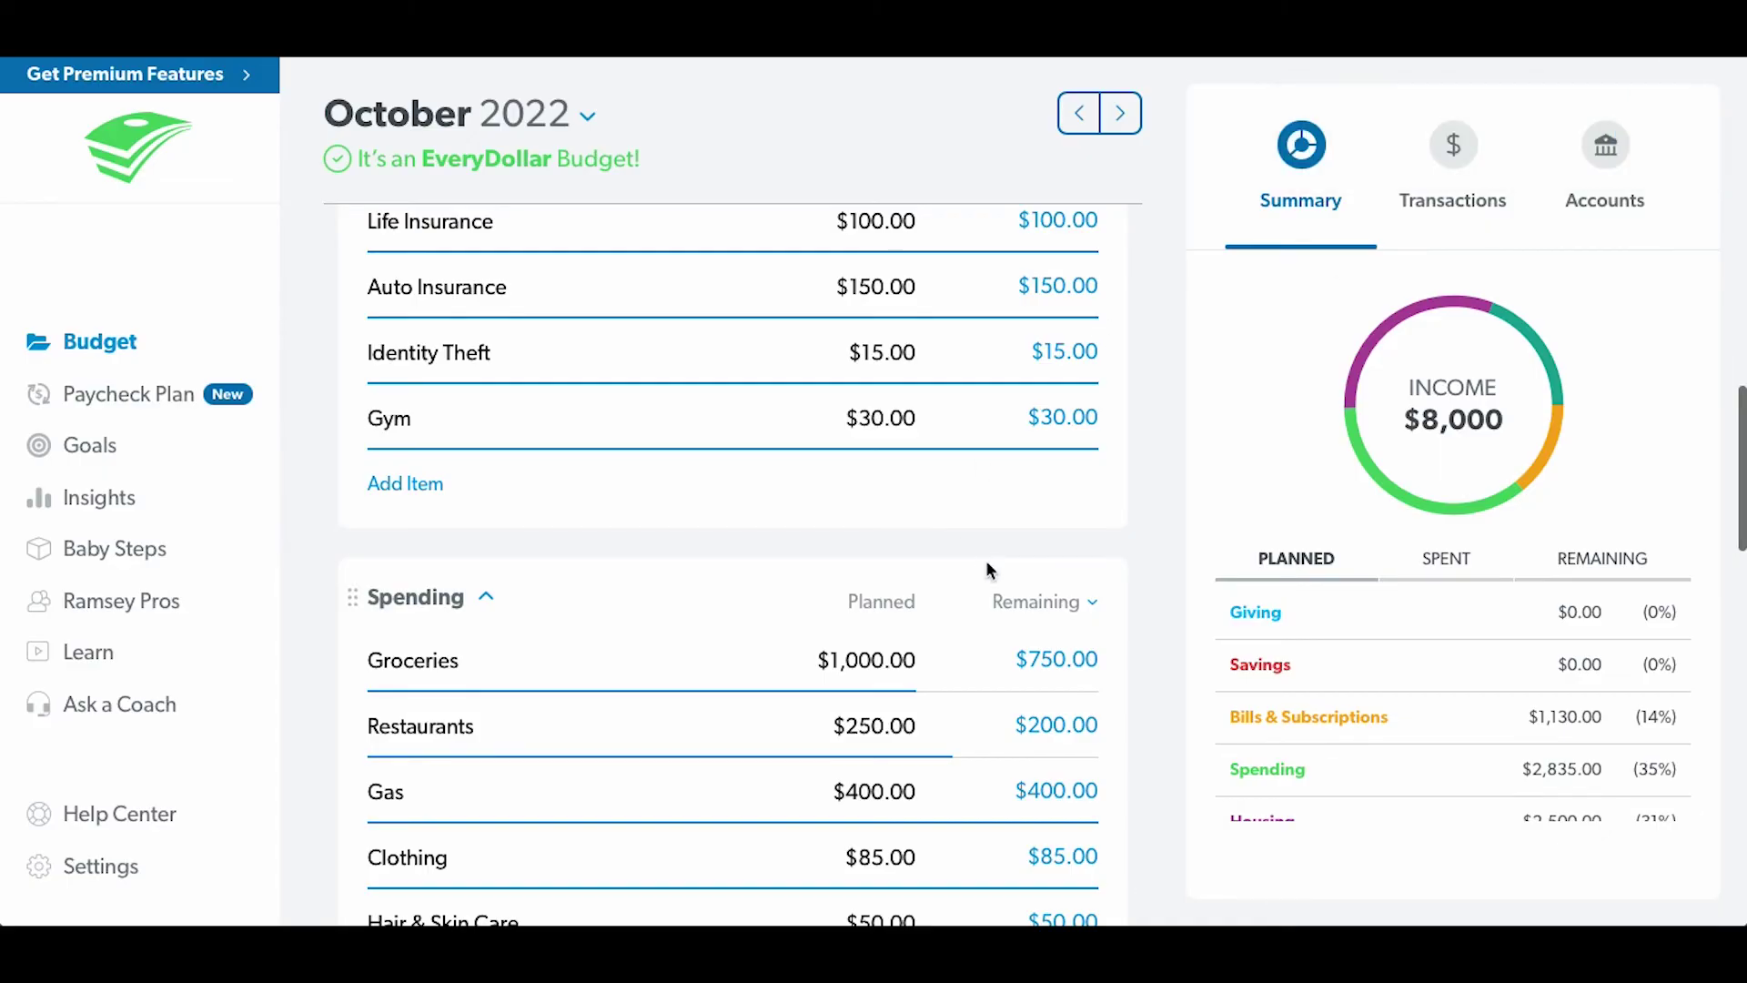
scroll(983, 547, up, 6)
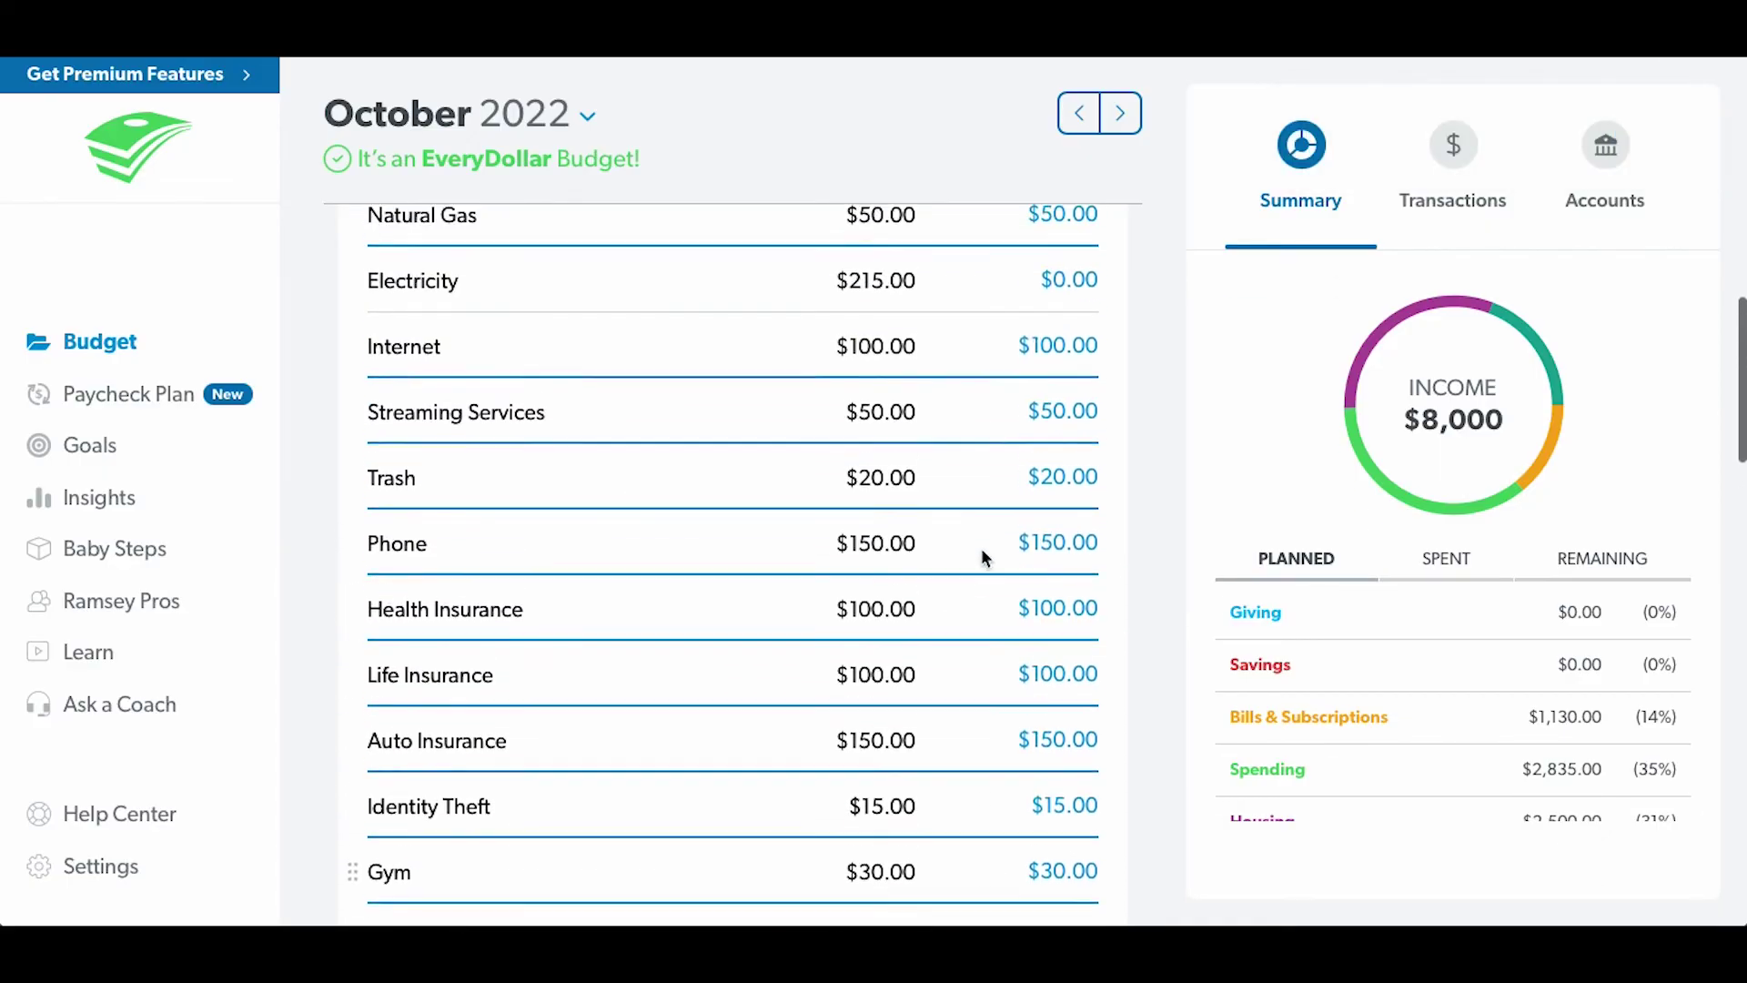
scroll(906, 409, up, 2)
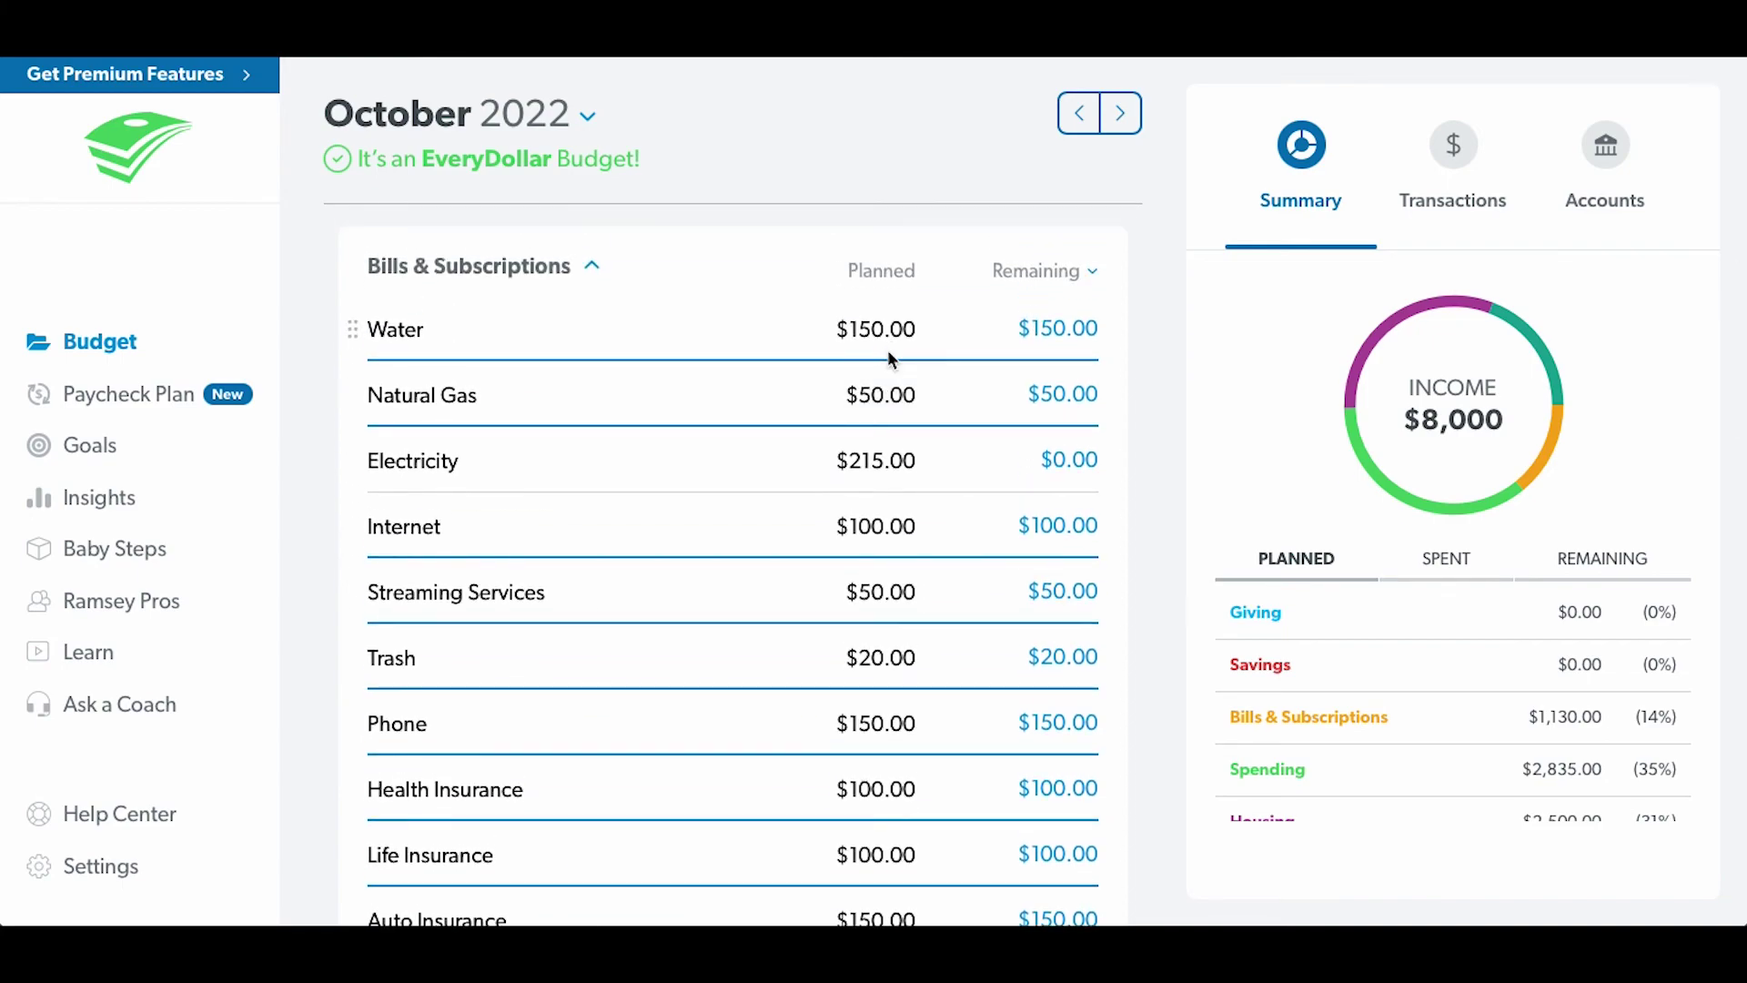
scroll(887, 349, down, 10)
scroll(856, 382, up, 2)
scroll(862, 334, up, 5)
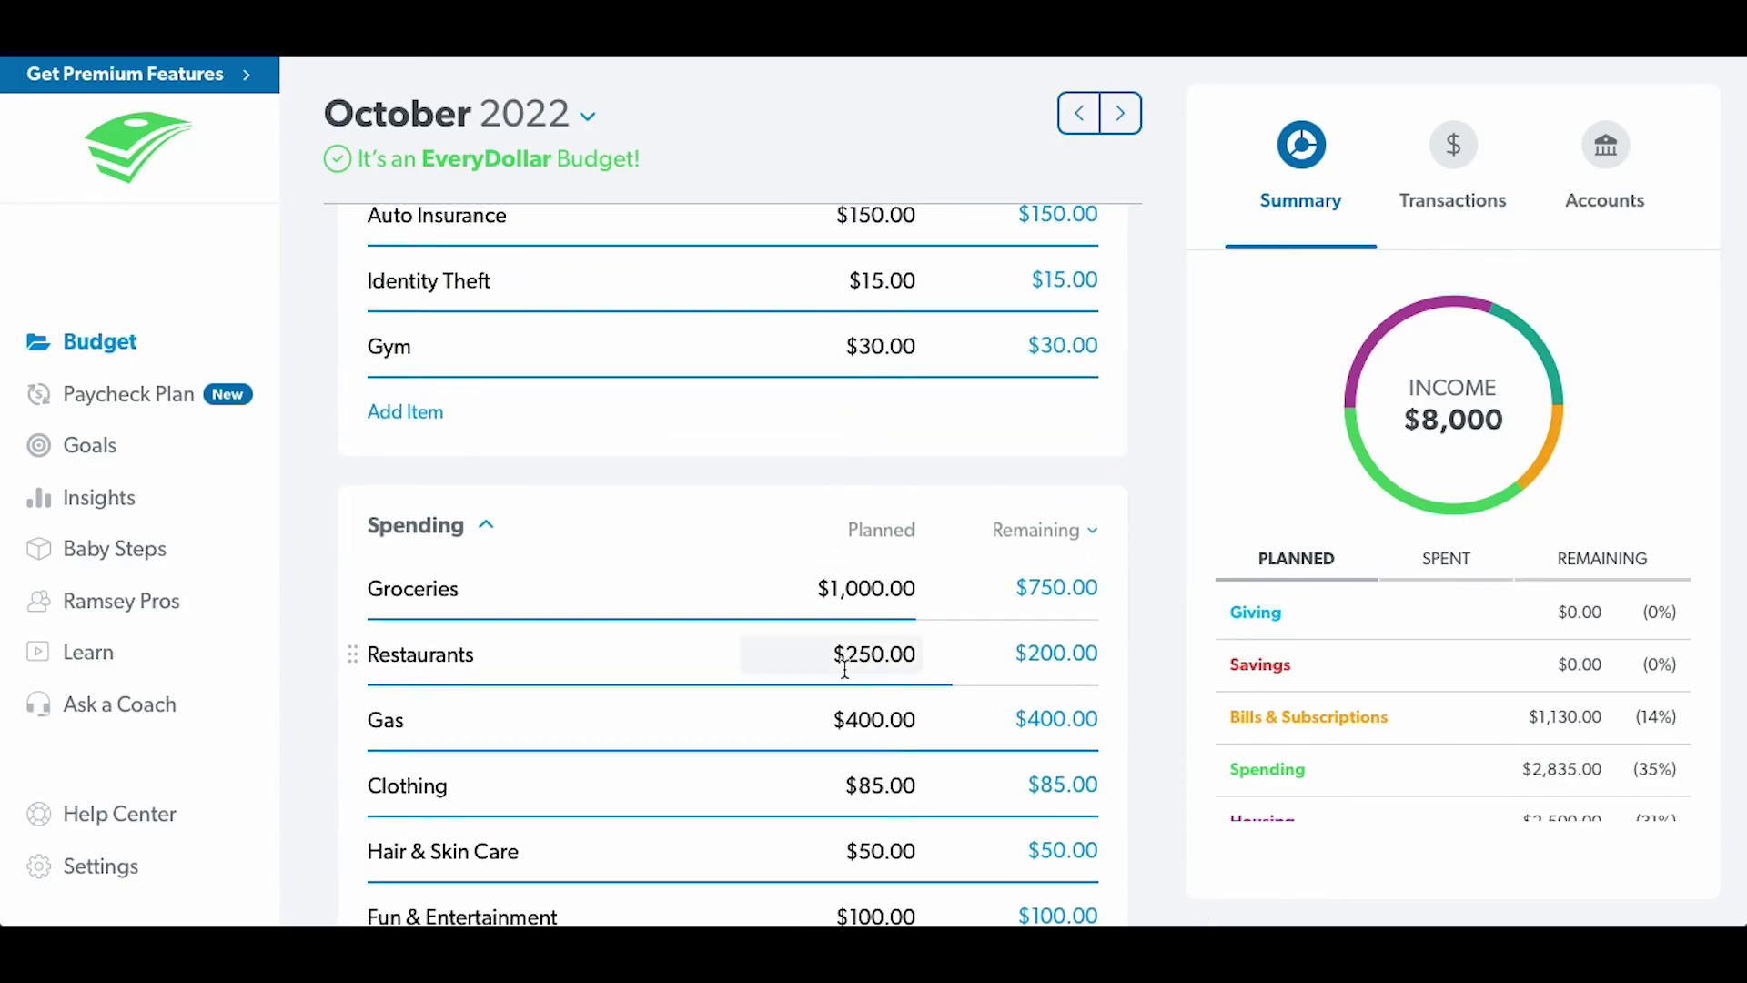
scroll(837, 659, down, 2)
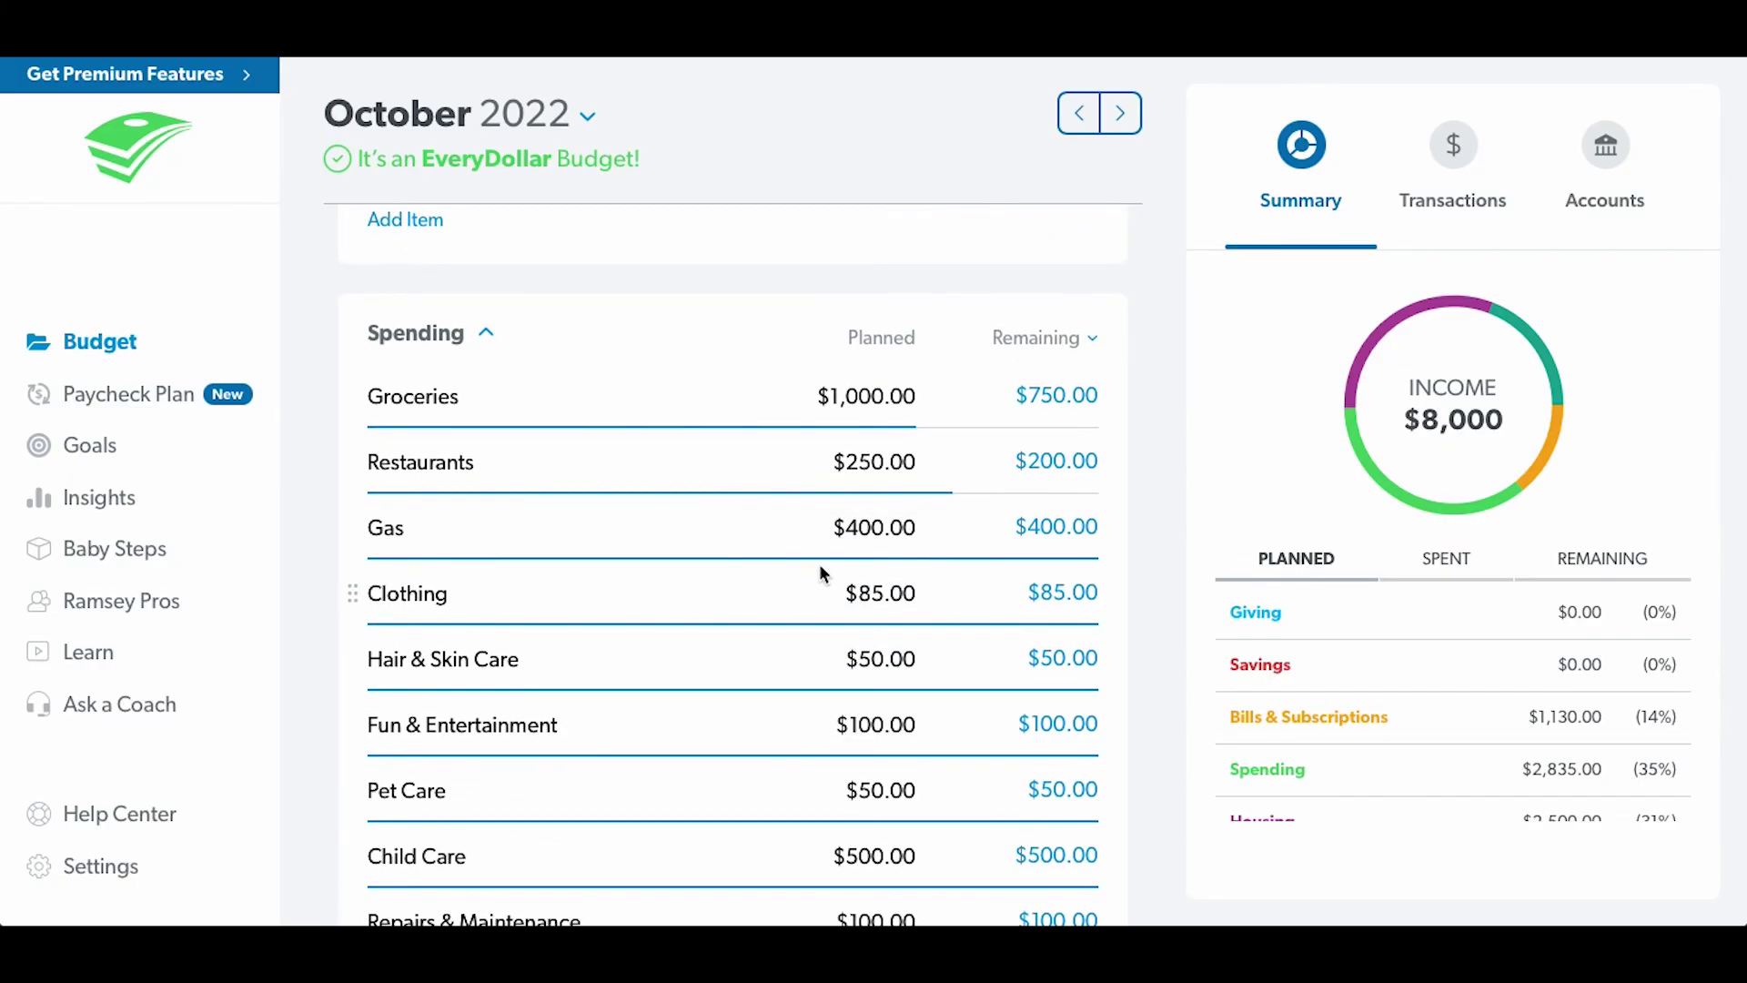
click(862, 592)
drag(862, 592, 880, 591)
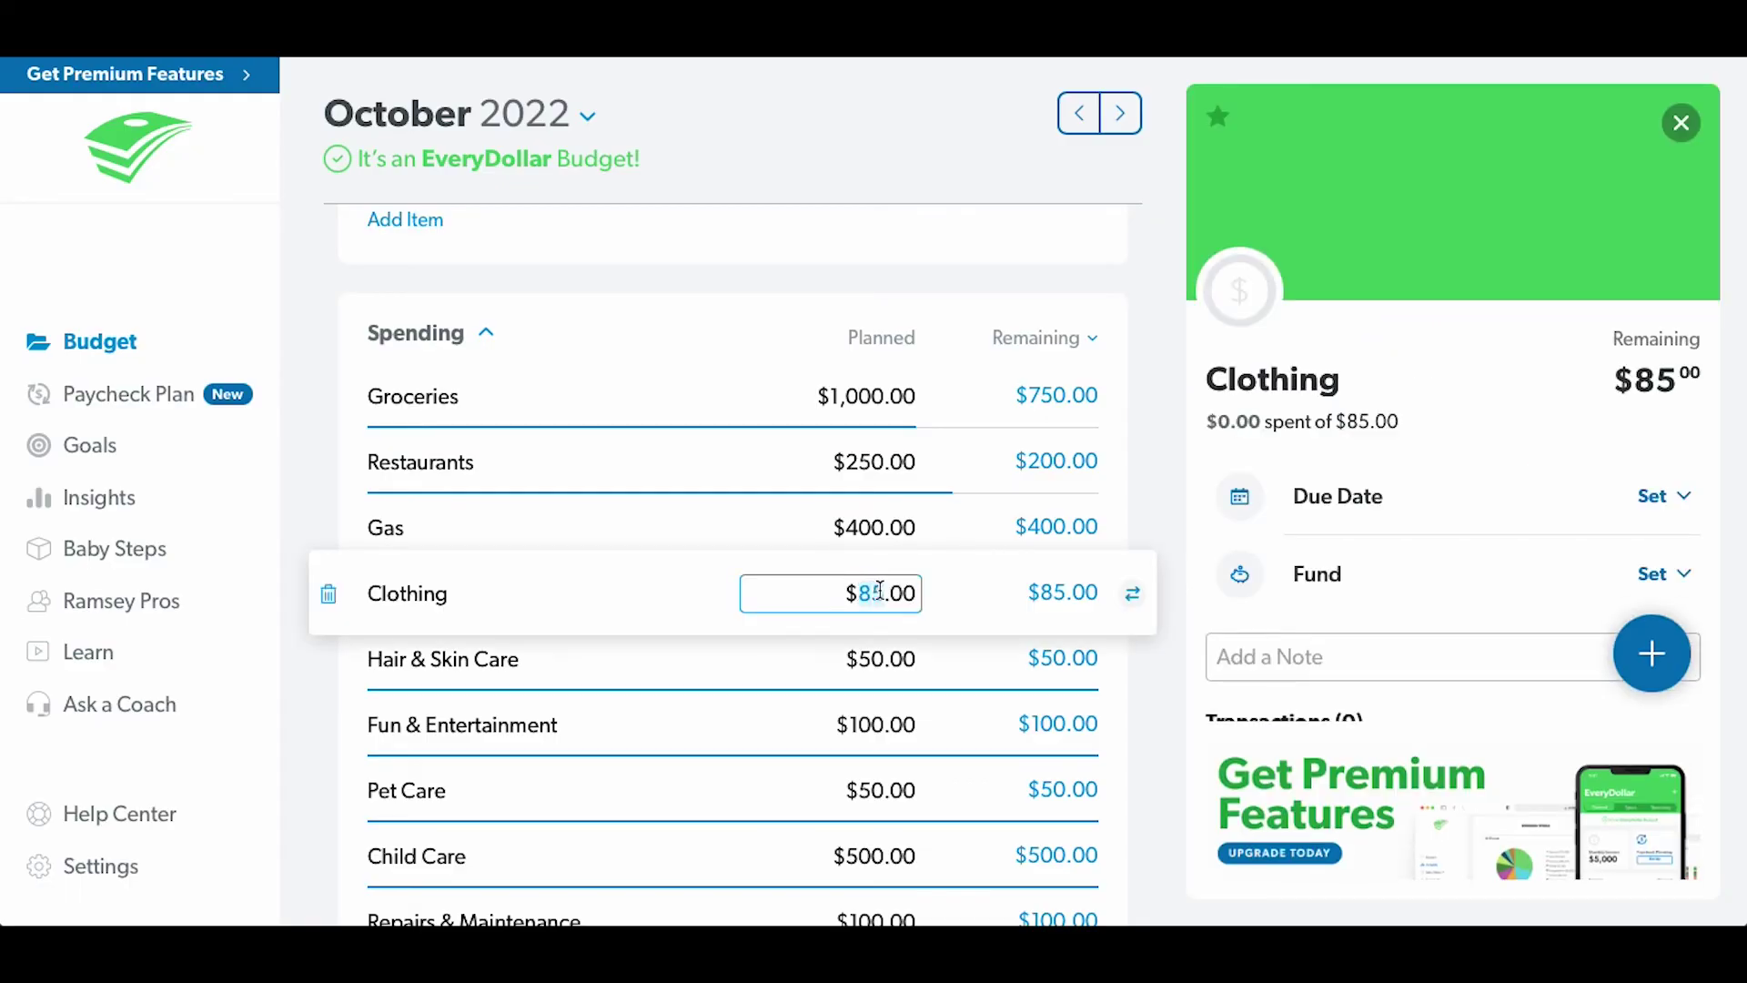
click(881, 591)
click(675, 590)
click(734, 603)
- Set the planned amount of the Fun & Entertainment item to $60
scroll(818, 725, down, 1)
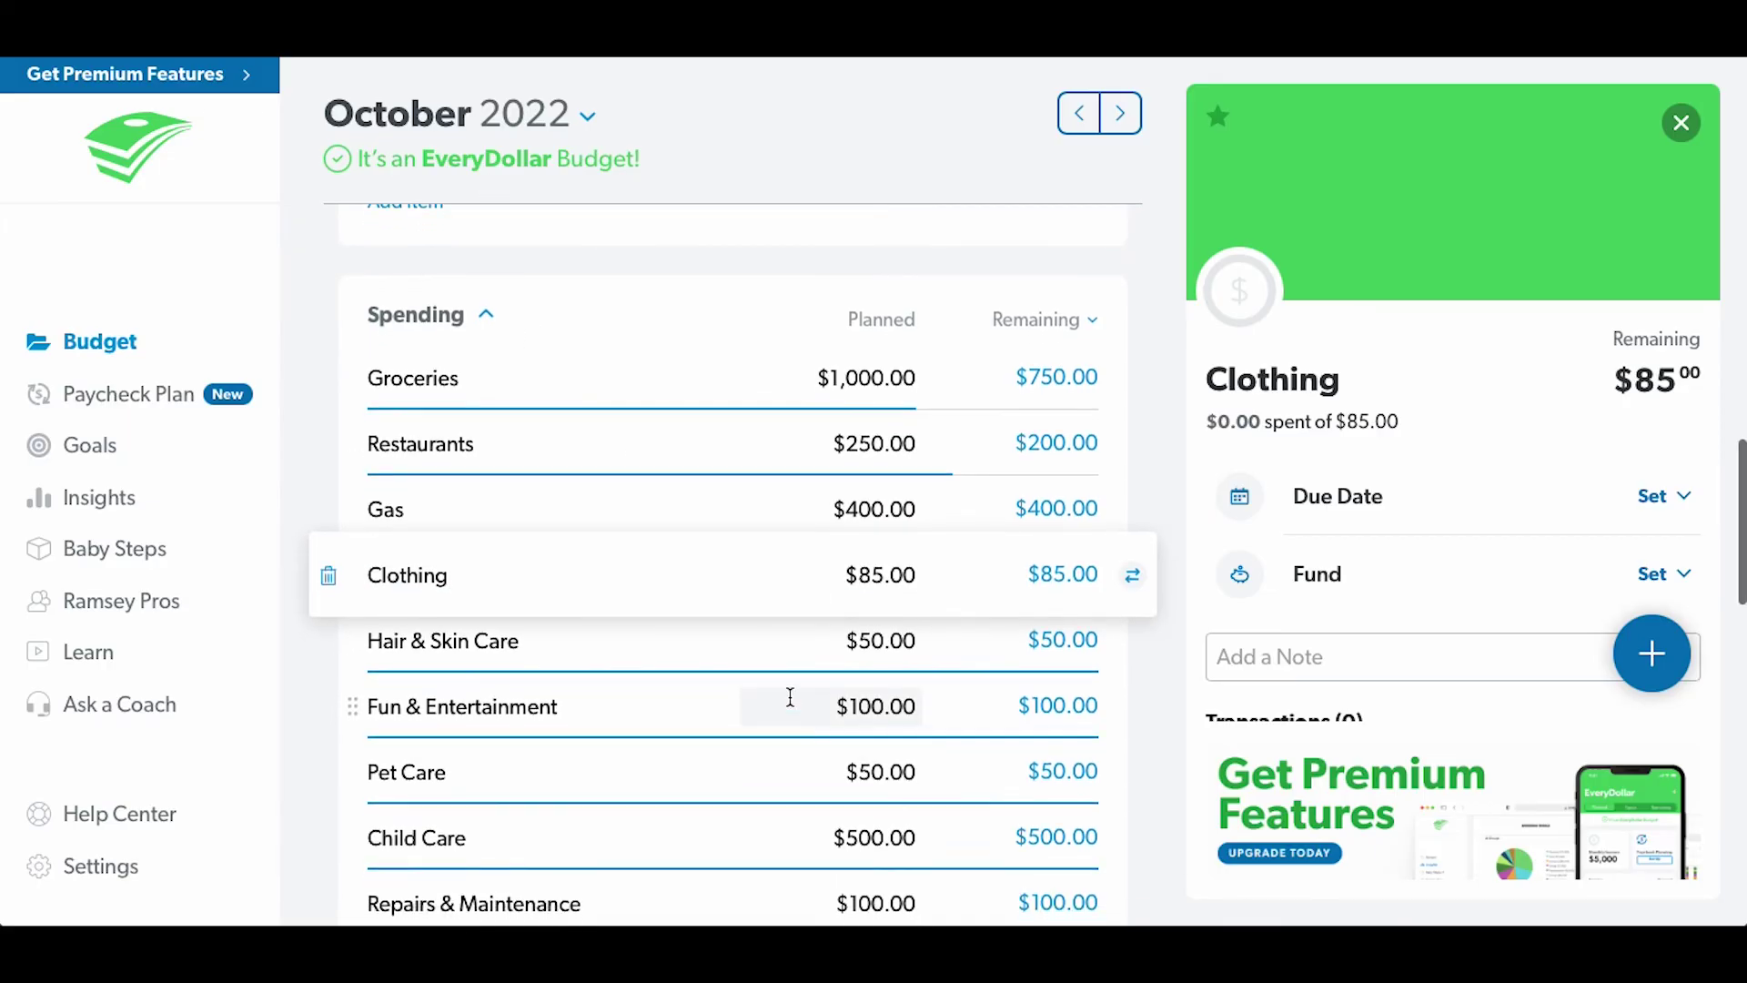
click(849, 710)
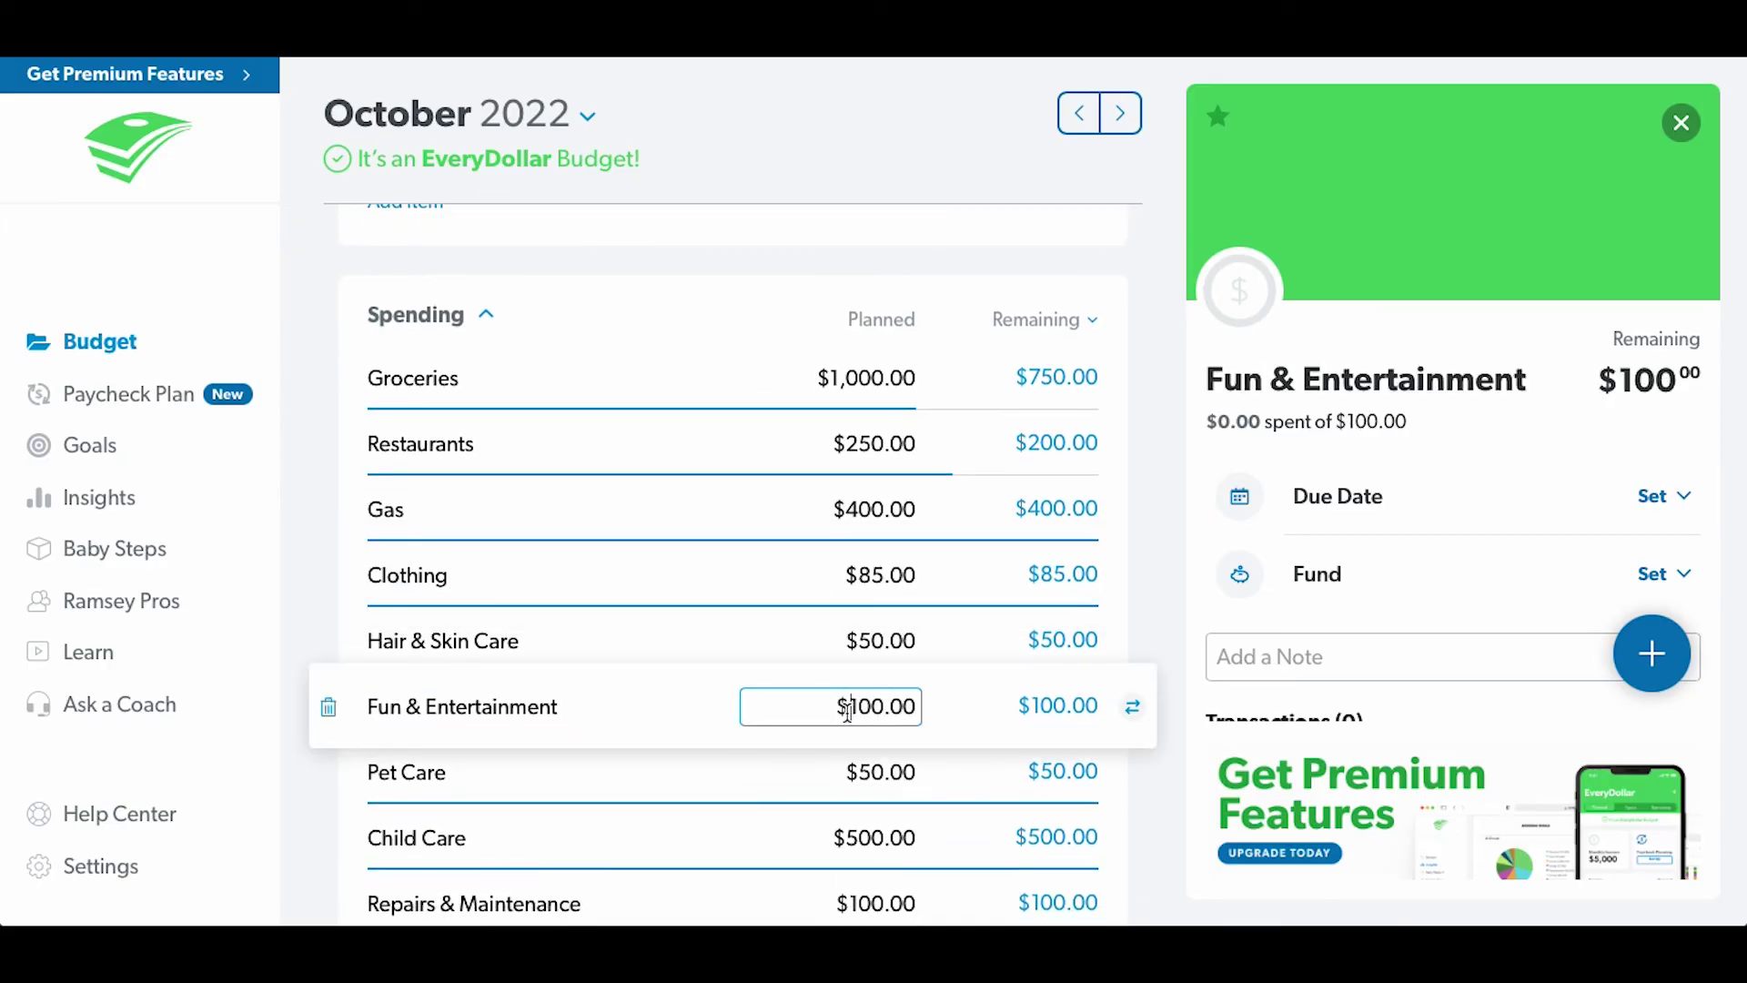
click(675, 712)
click(719, 719)
drag(854, 709, 872, 706)
key(BackSpace)
text(60)
- Set the Clothing item's planned amount to $125 and close the item's details
click(863, 575)
drag(863, 576, 878, 575)
text(12)
key(Return)
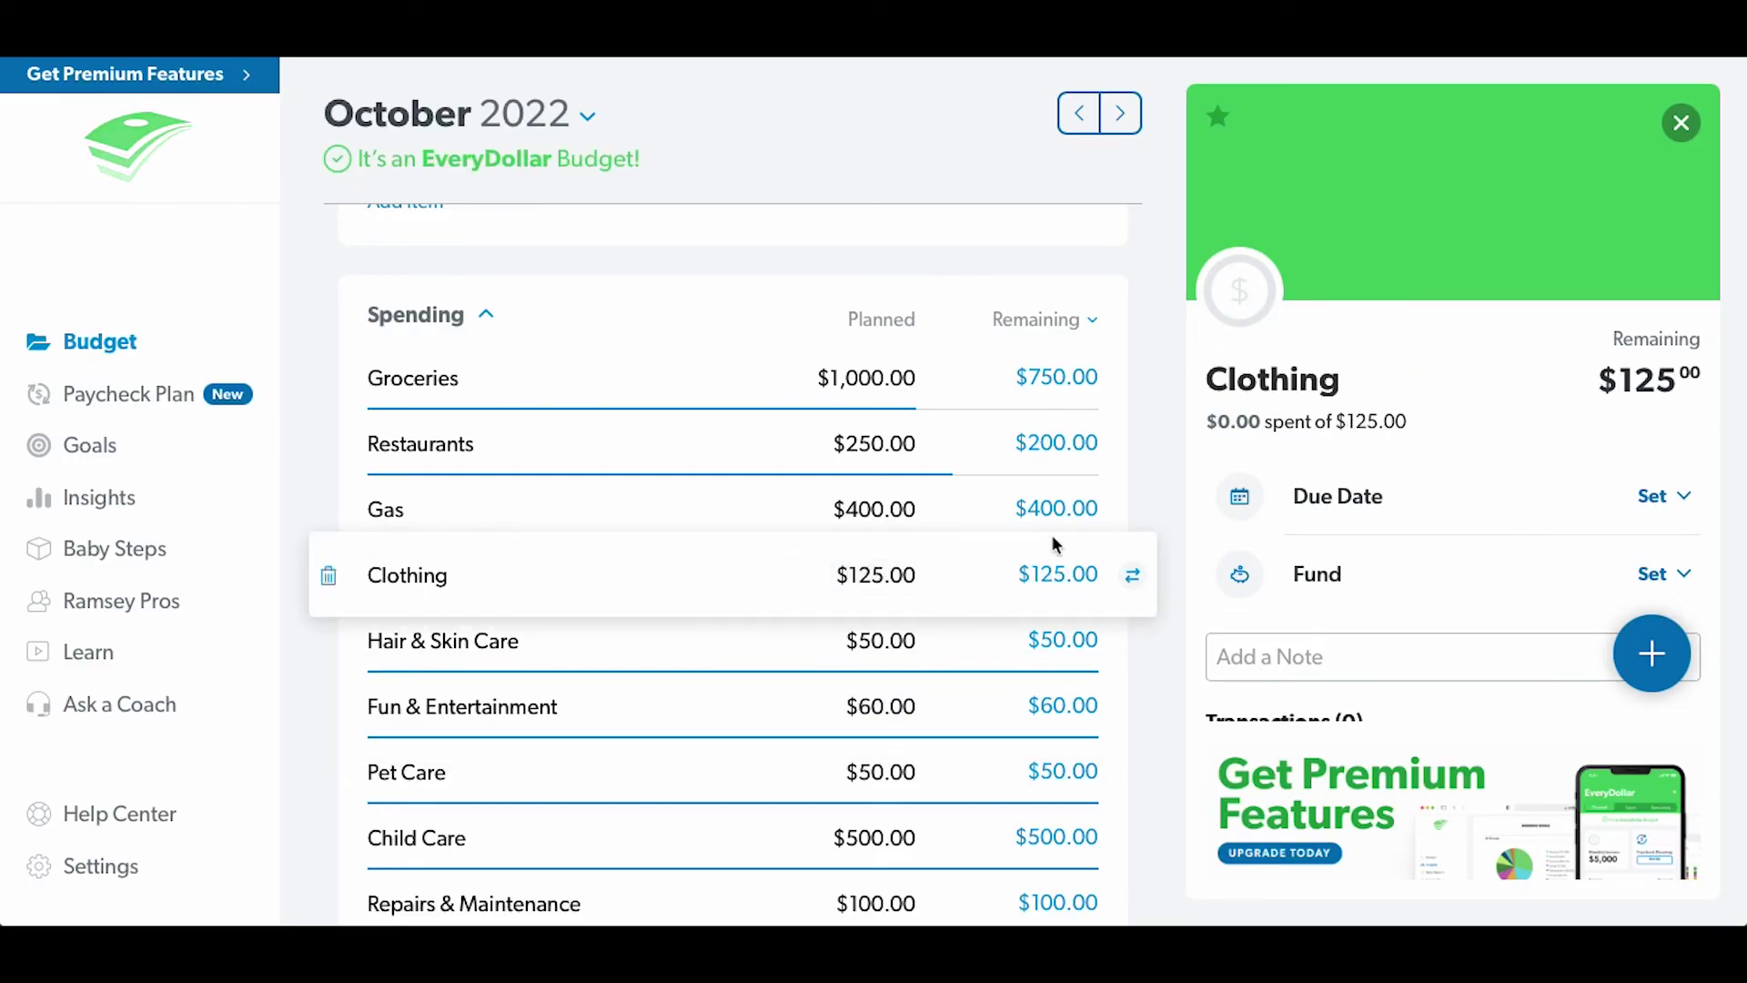
click(1094, 615)
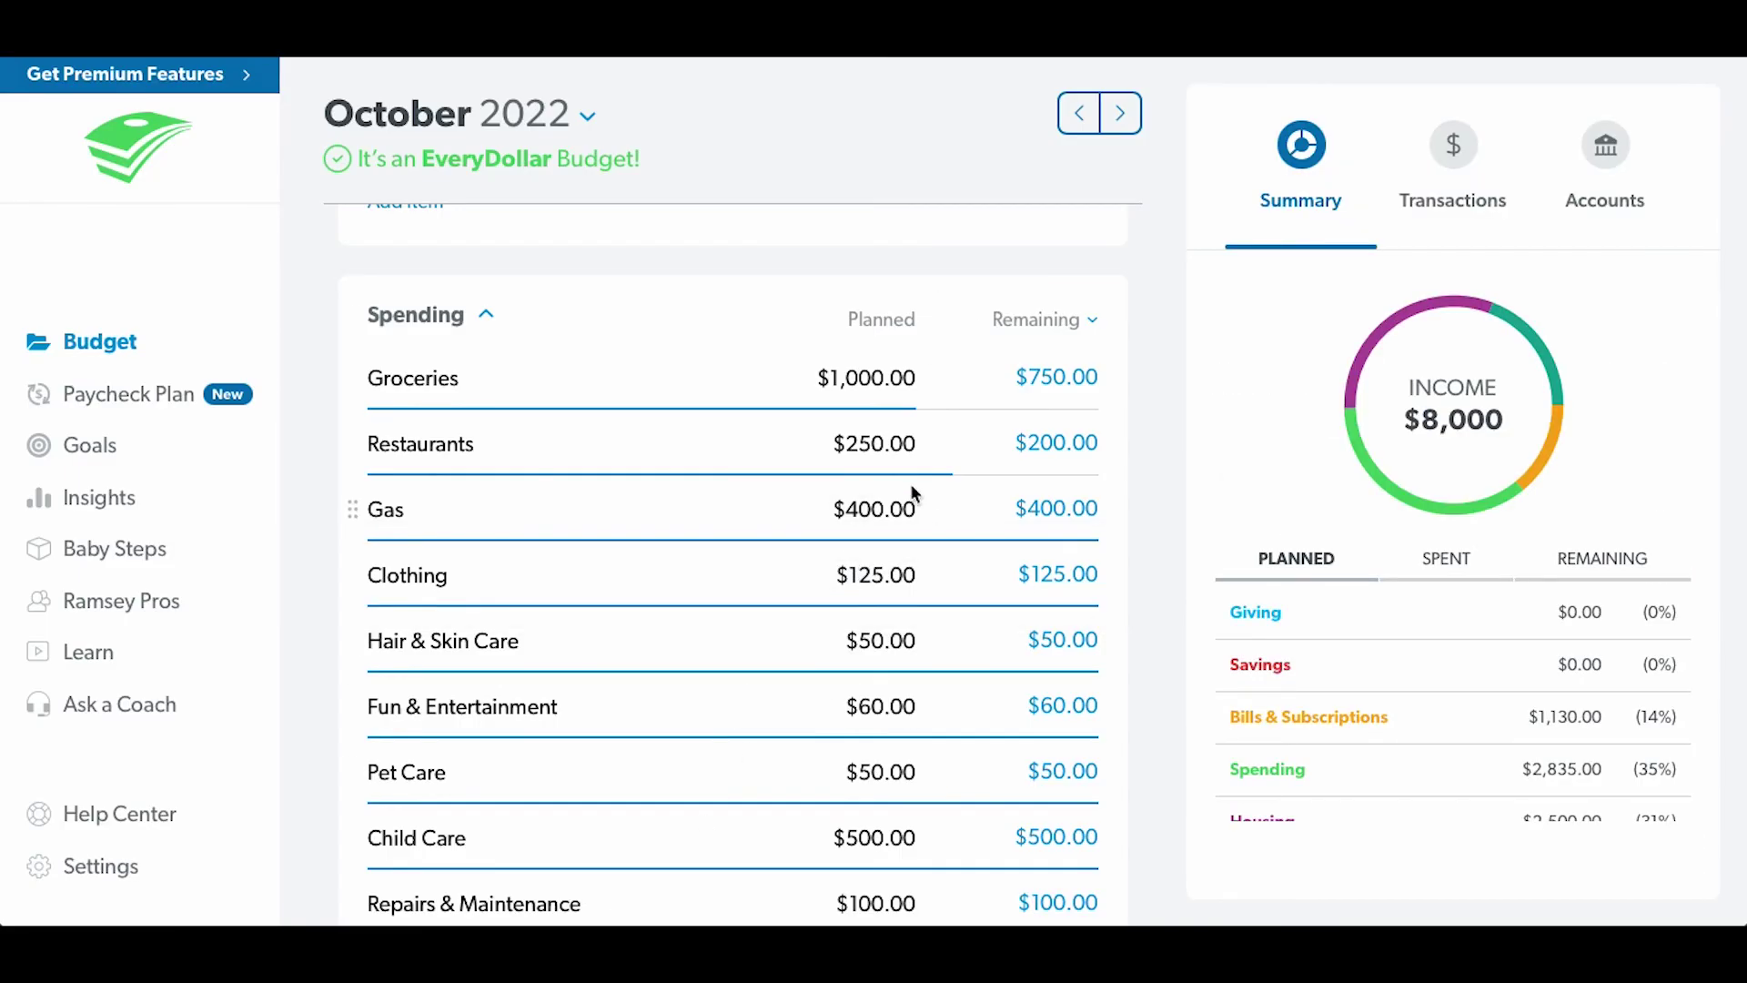
- Open the Insights page and look through its Spending Breakdown and Monthly Income reports
scroll(906, 544, up, 2)
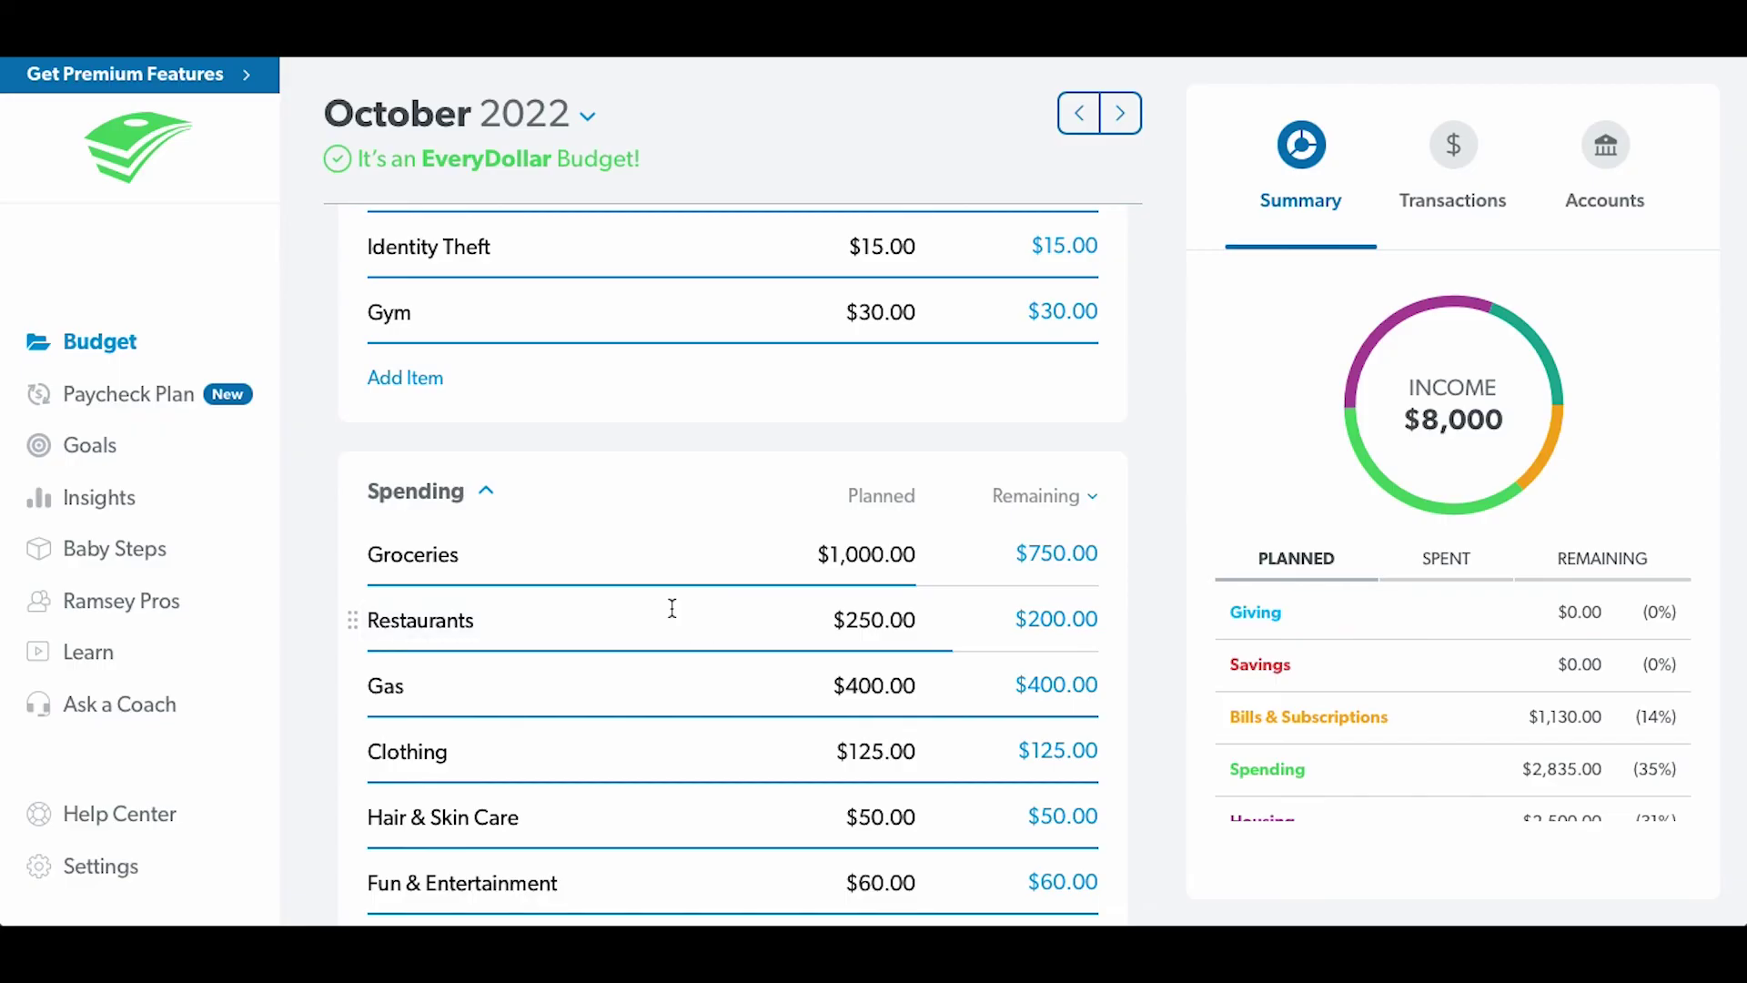
click(95, 511)
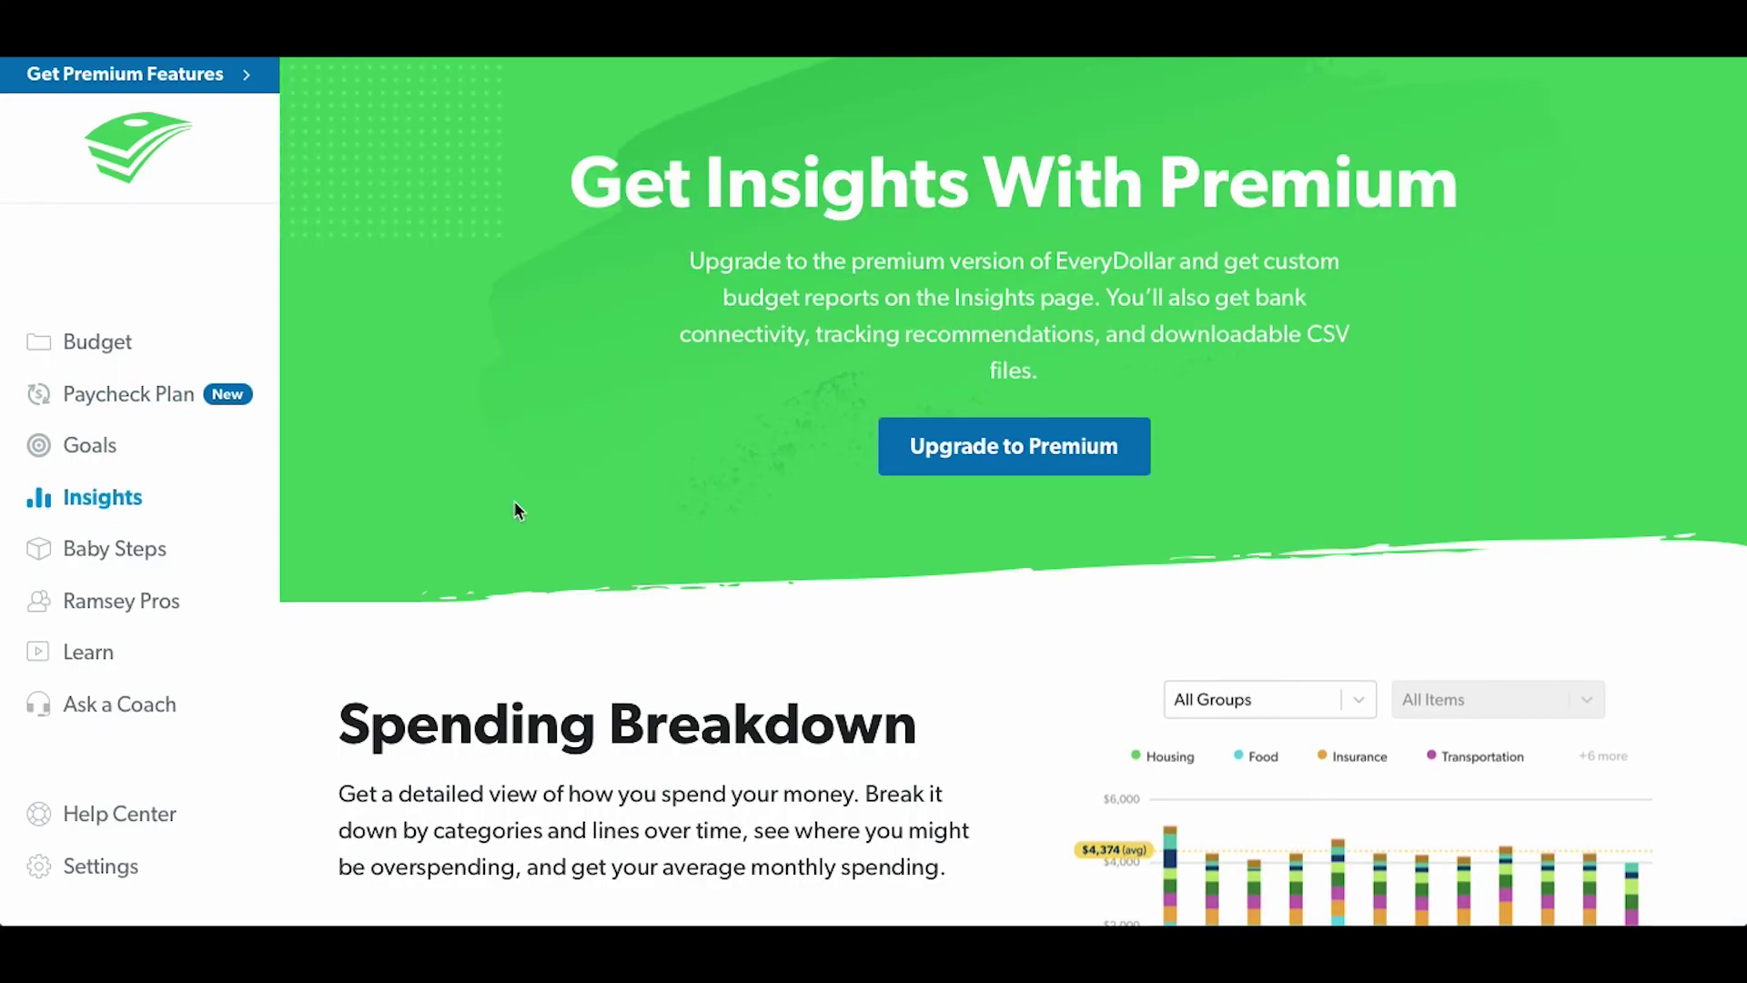
scroll(903, 491, down, 5)
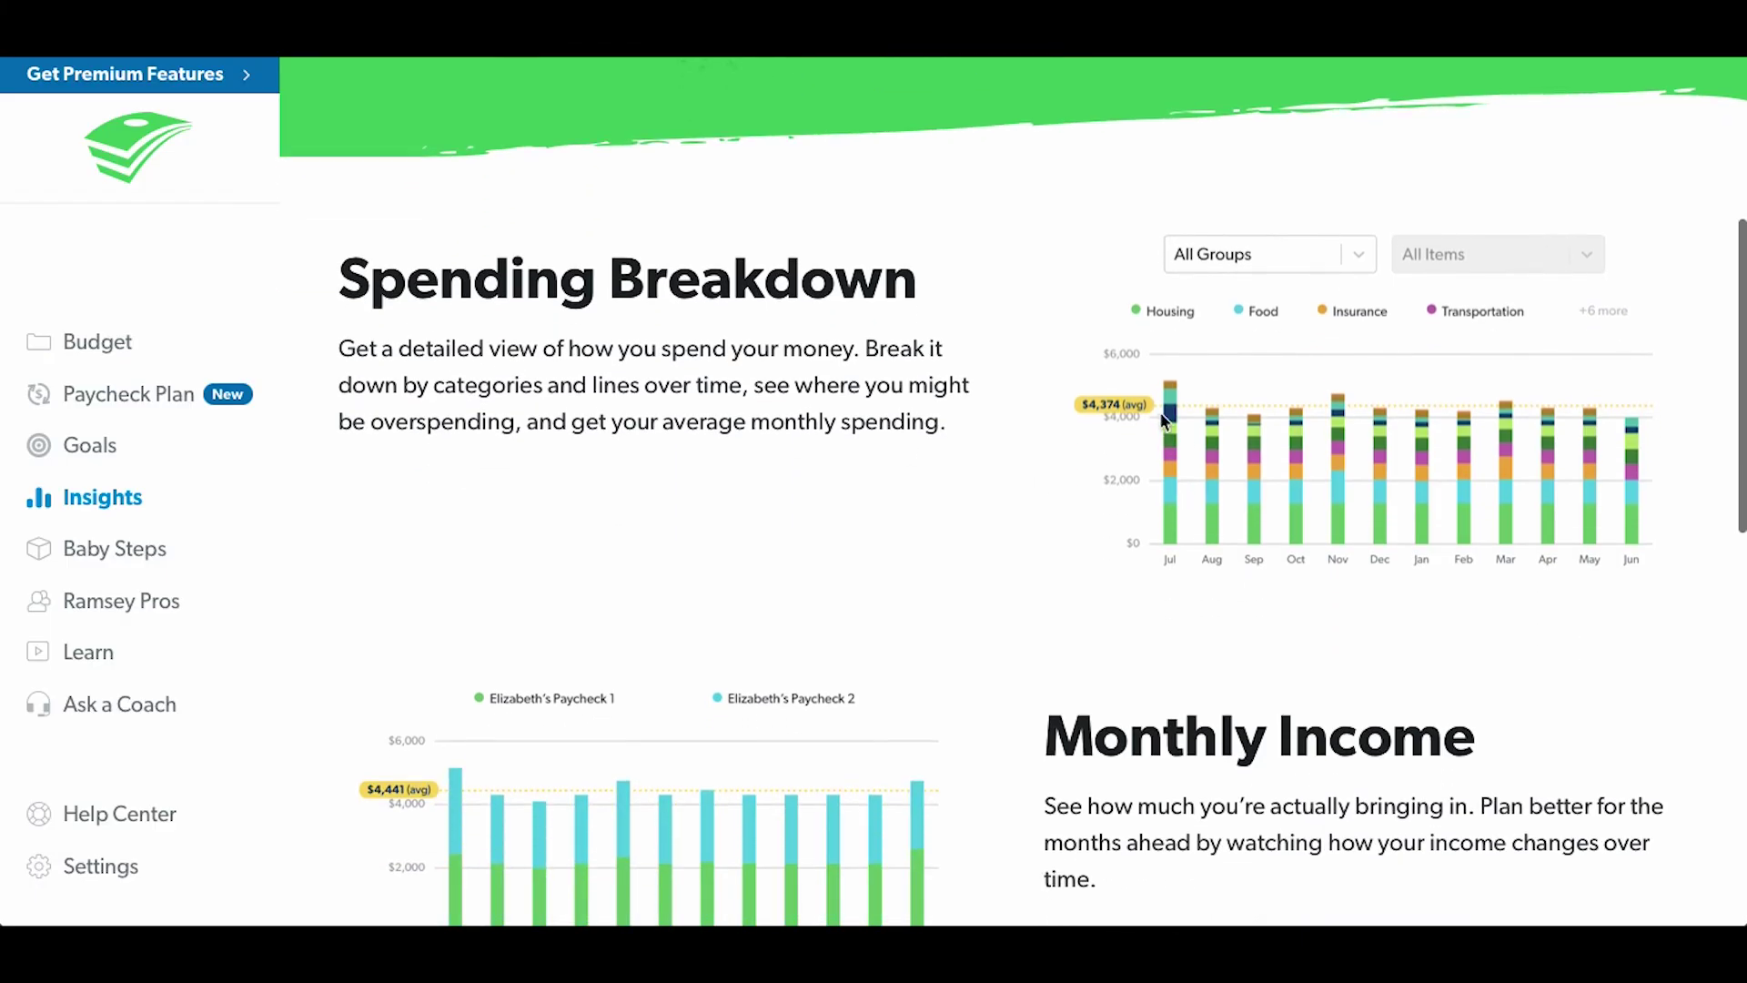
scroll(897, 490, down, 1)
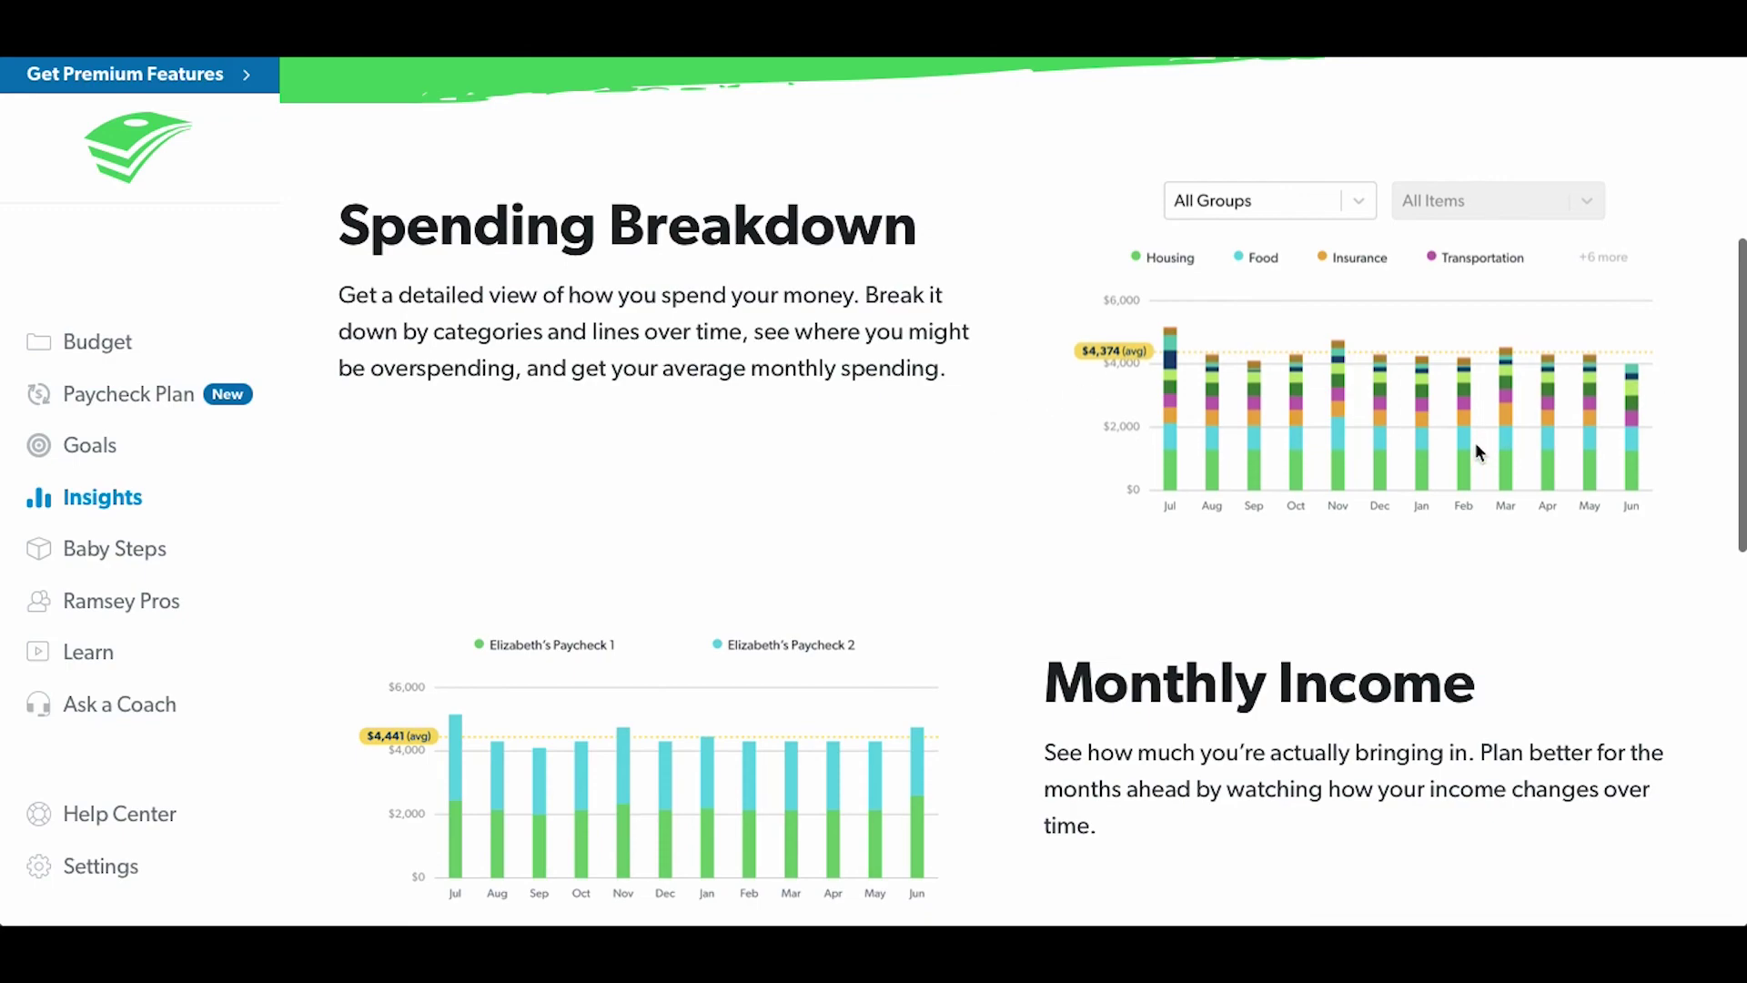
scroll(1165, 490, down, 3)
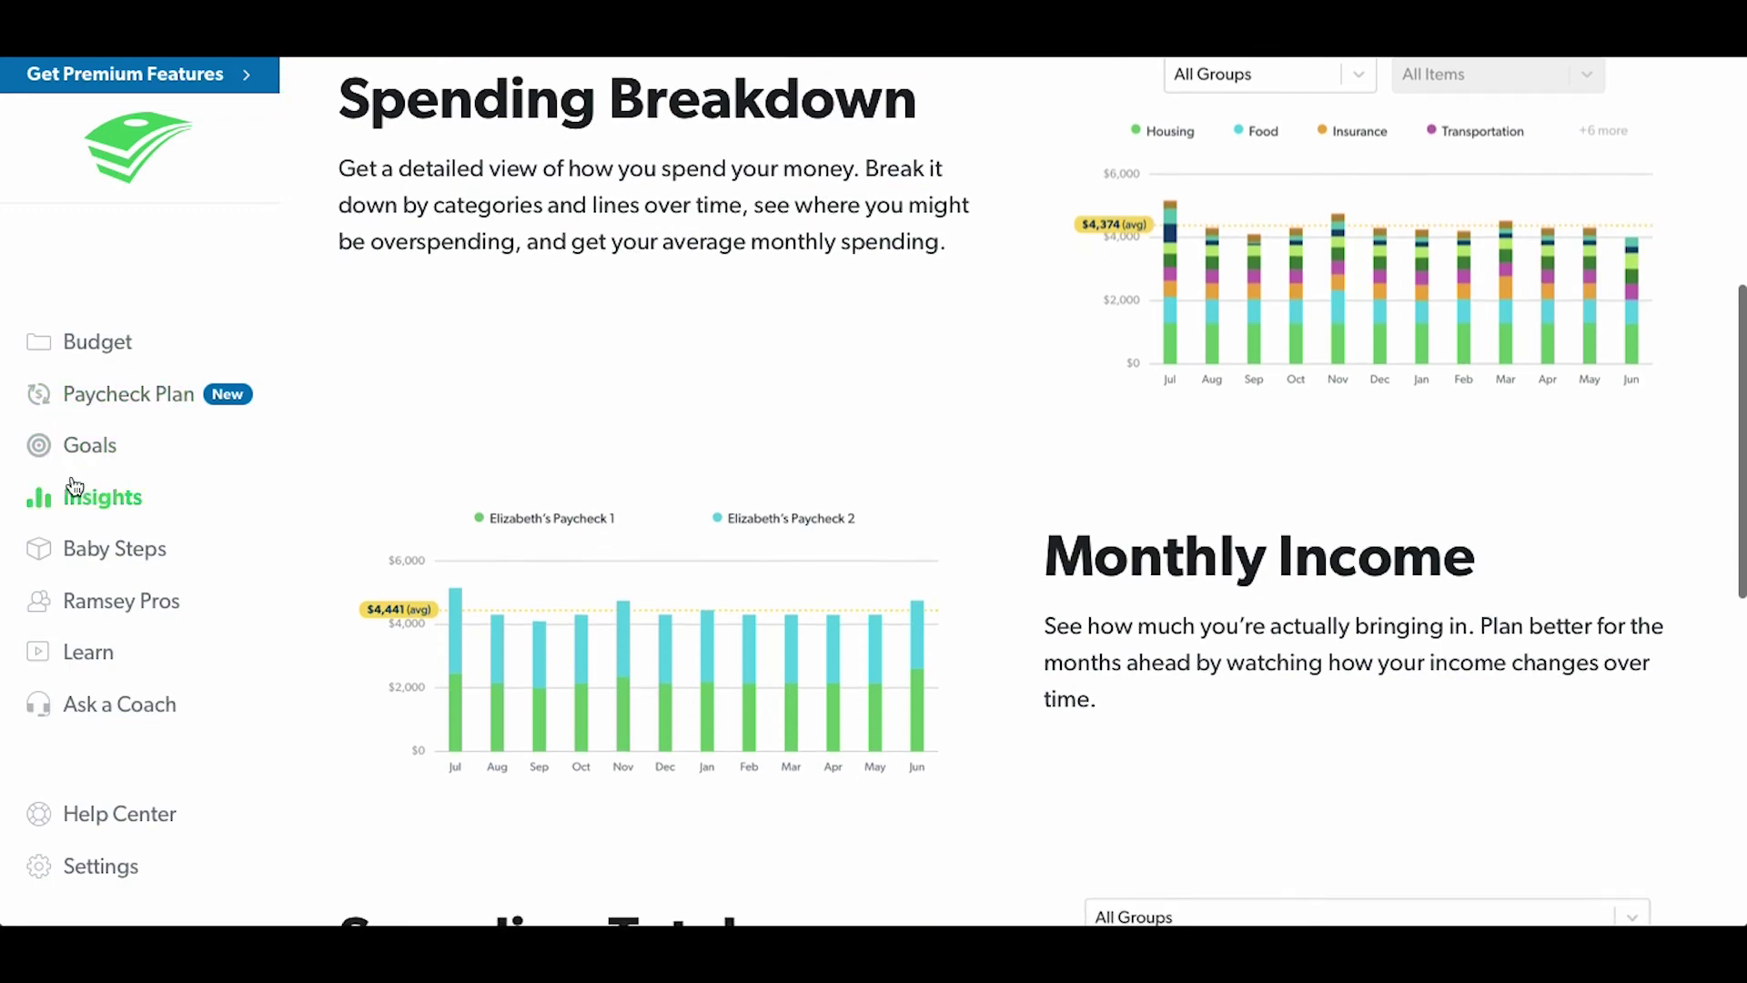
- Return to the October budget and set the Electricity item's planned amount to $200
click(80, 343)
scroll(1043, 519, down, 15)
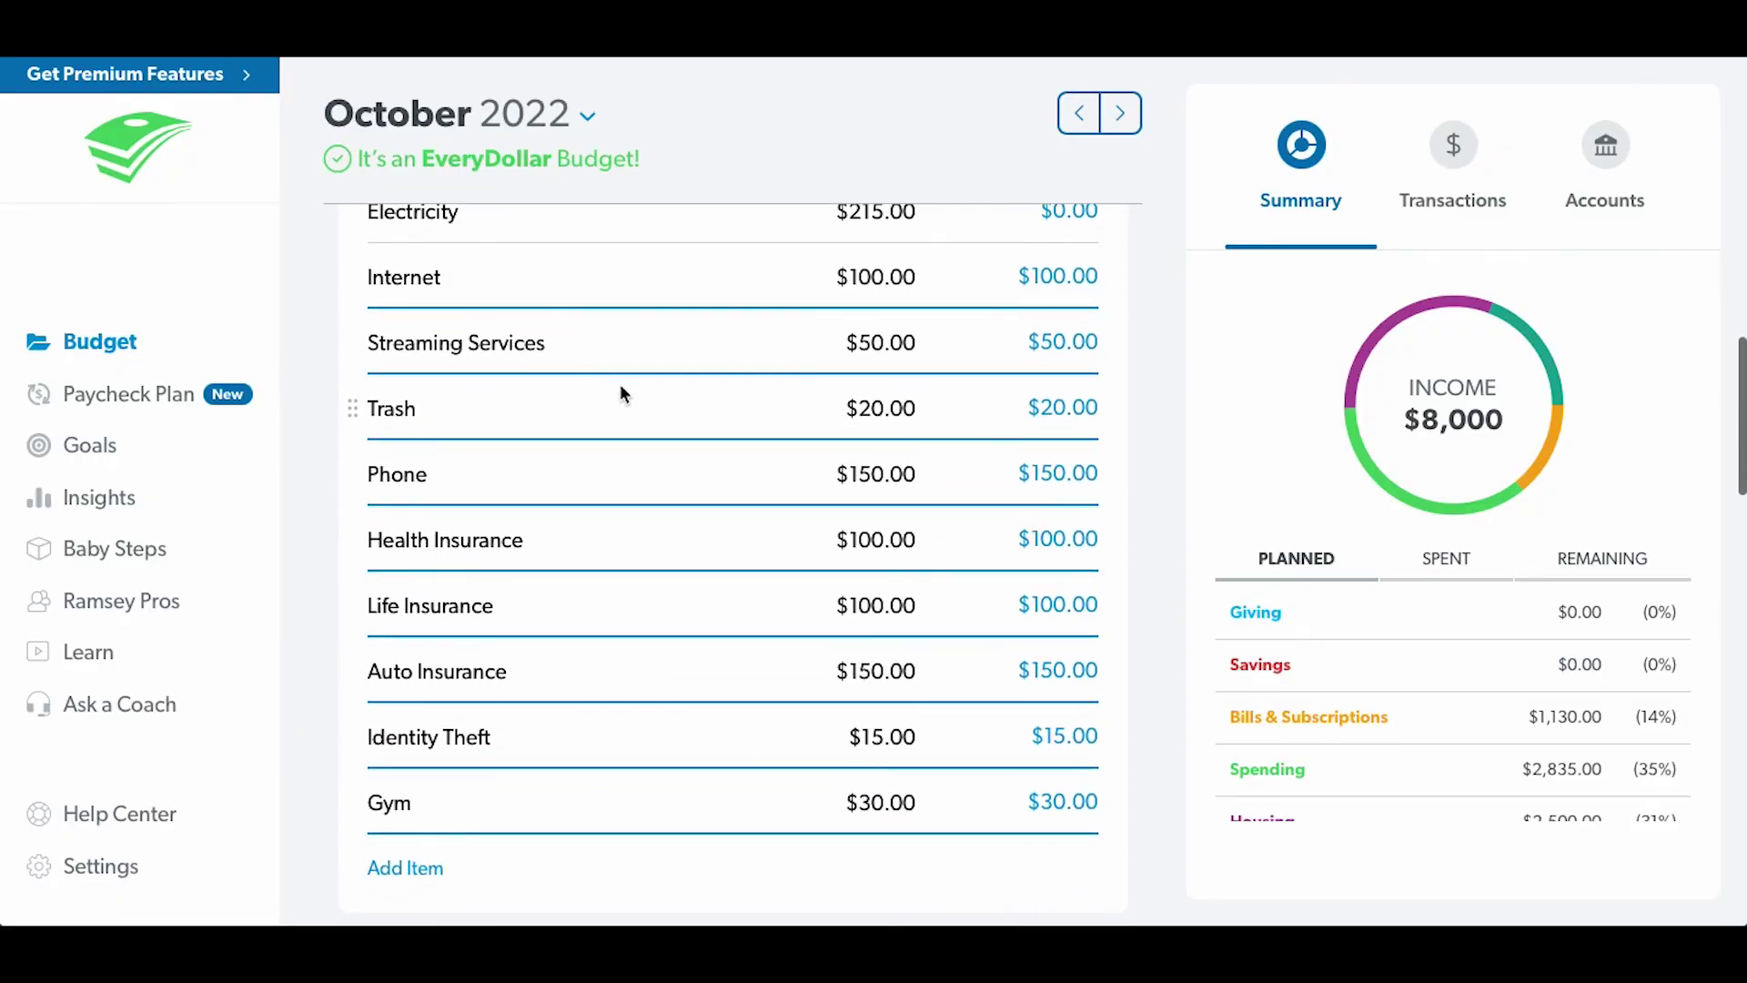
scroll(619, 383, up, 3)
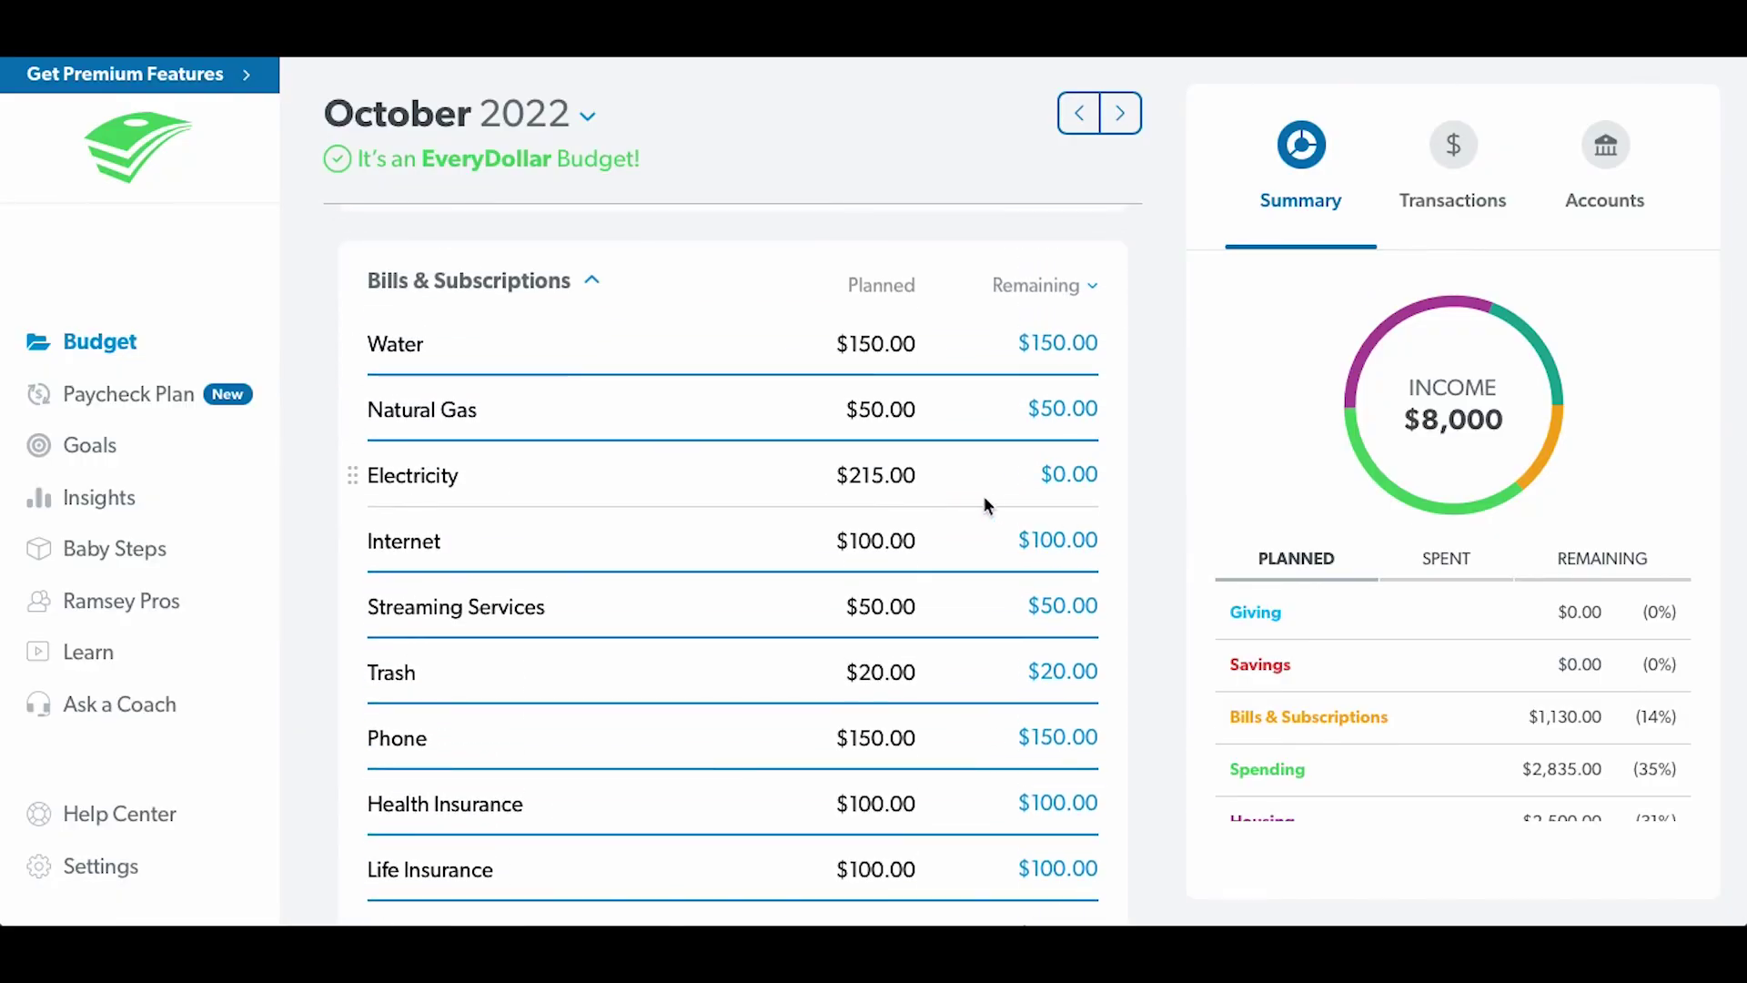
click(866, 475)
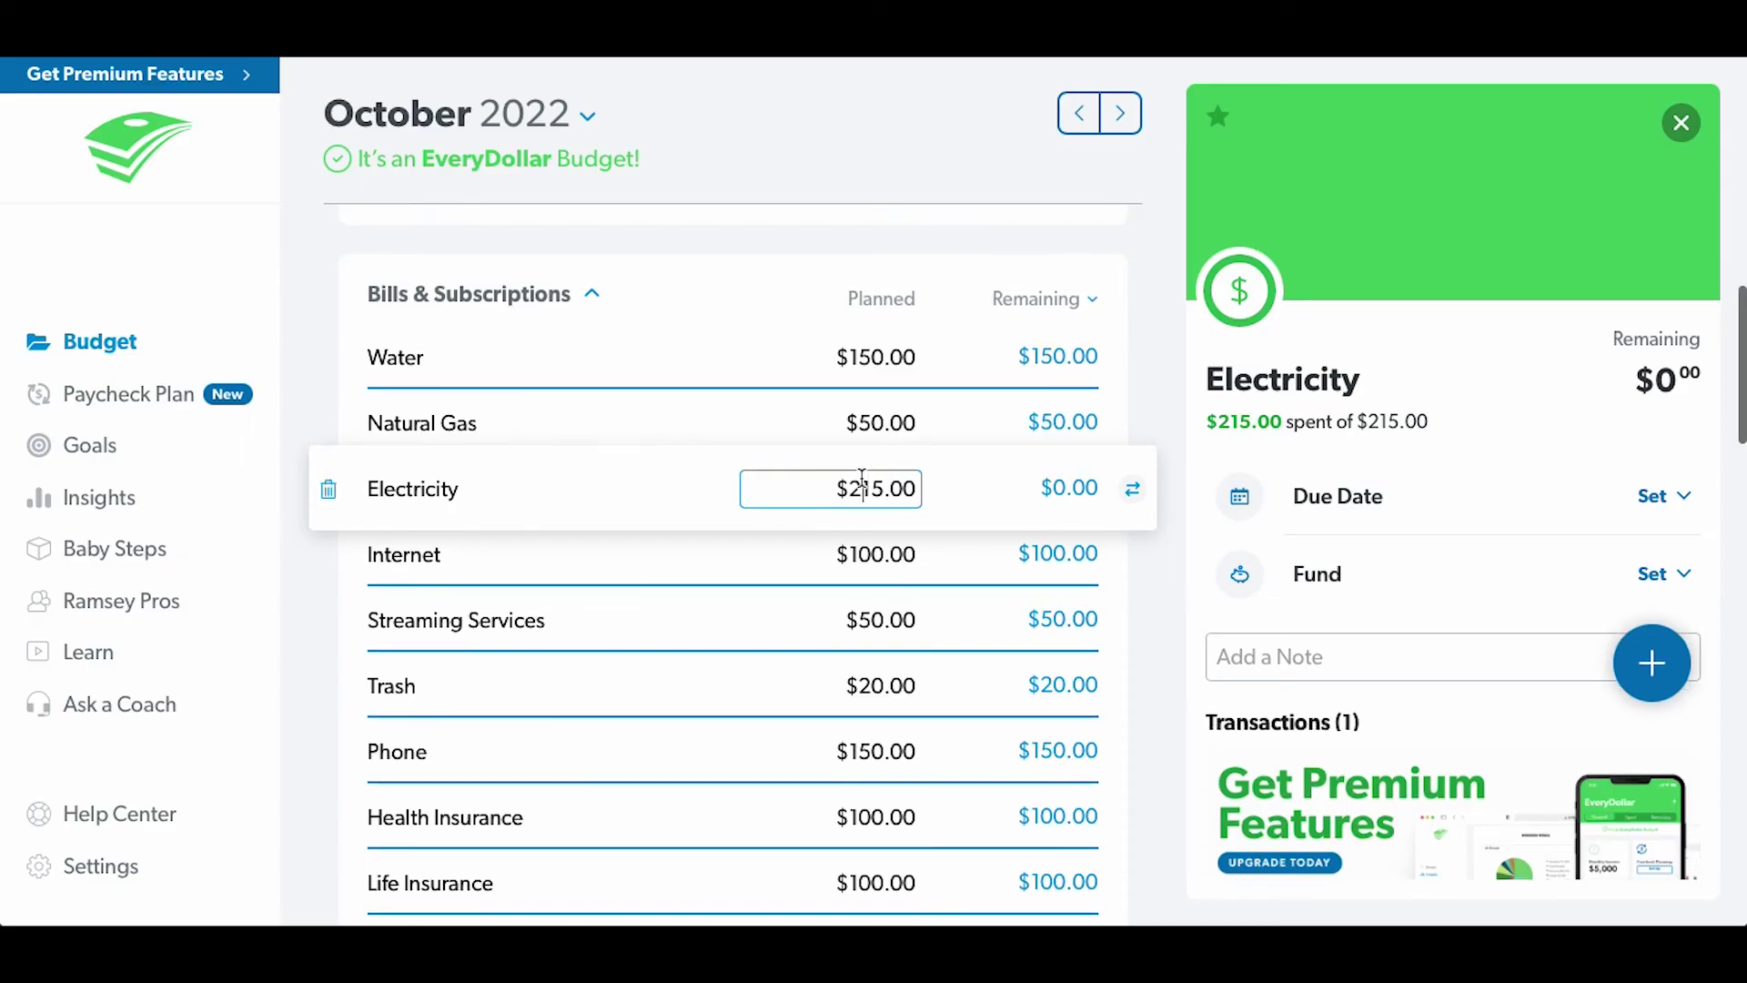
drag(866, 475, 879, 480)
text(00)
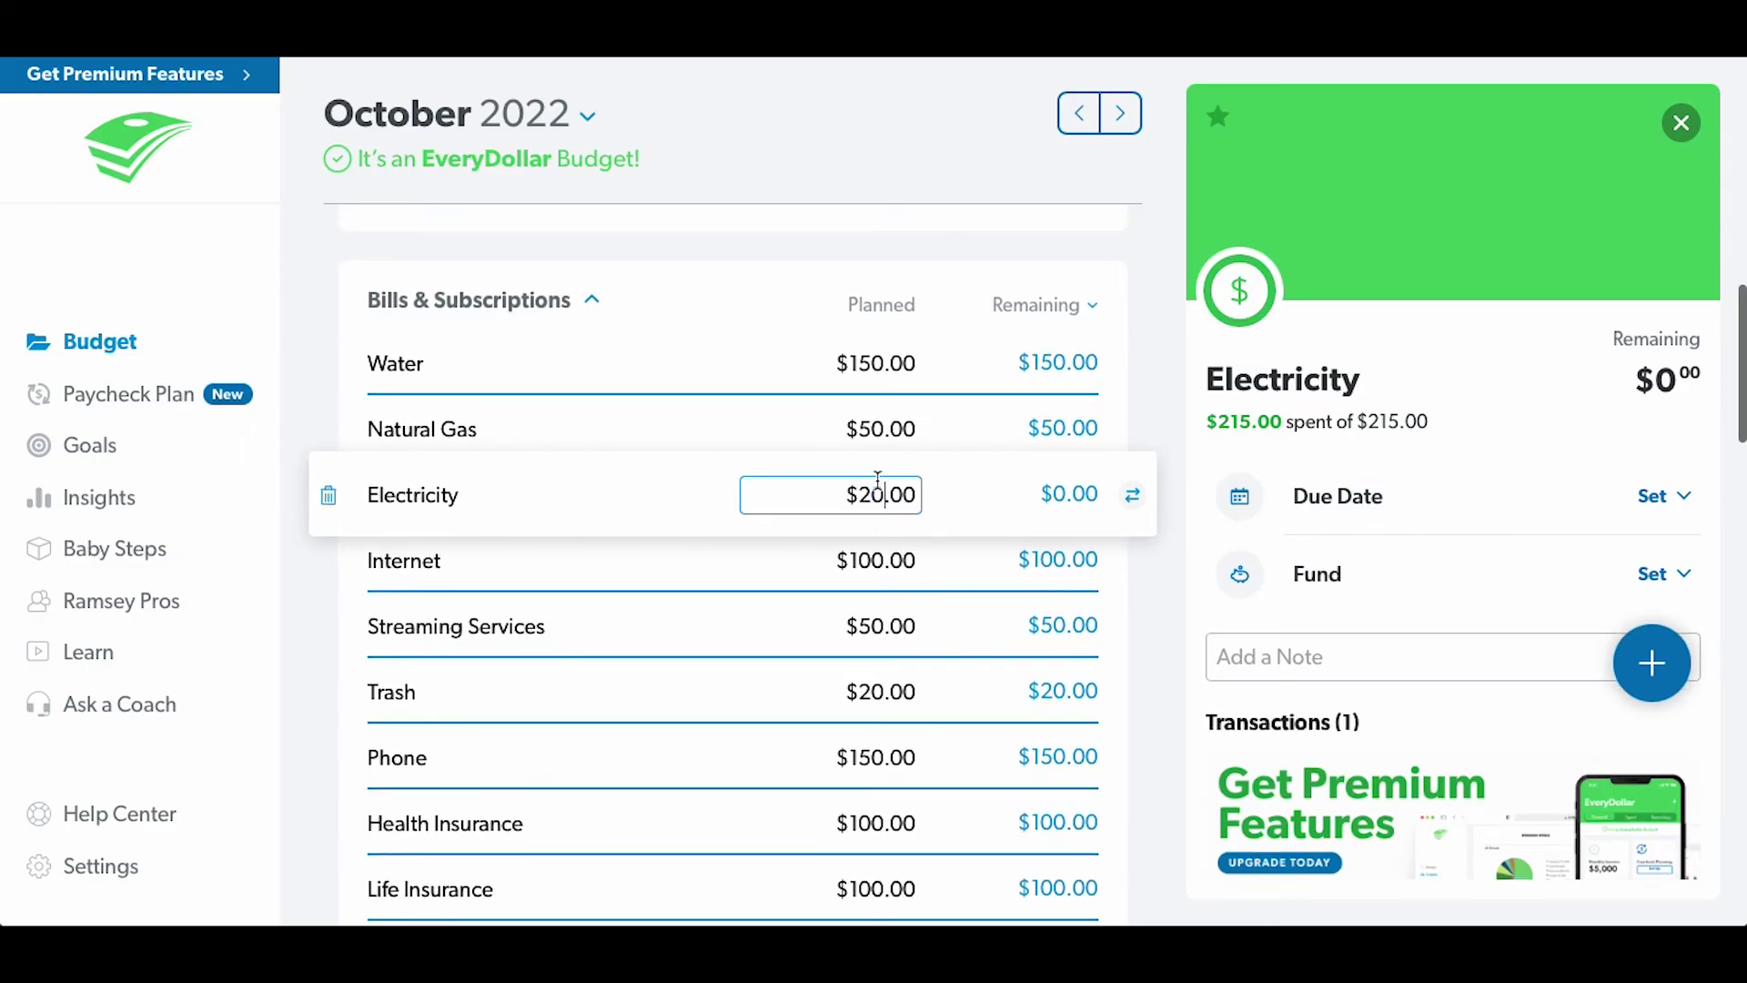
click(1166, 599)
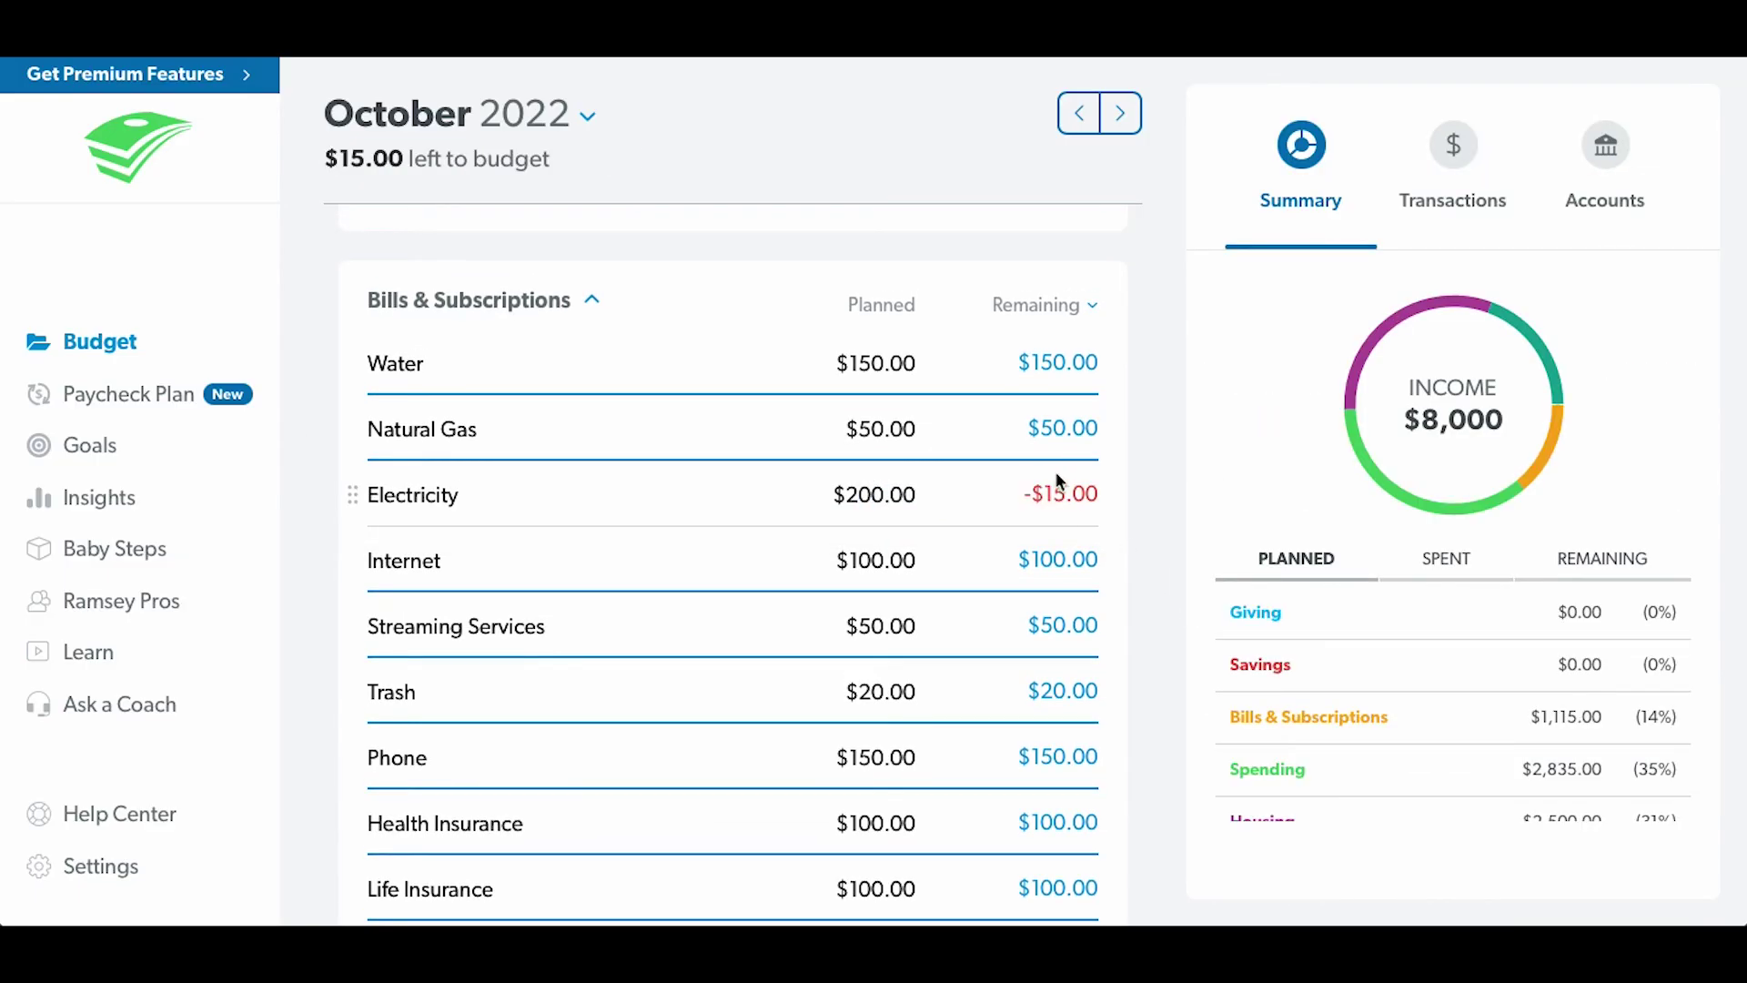
- Check the budget summary's spent and remaining amounts by category, and review the Bills & Subscriptions and Spending items
scroll(1043, 532, down, 2)
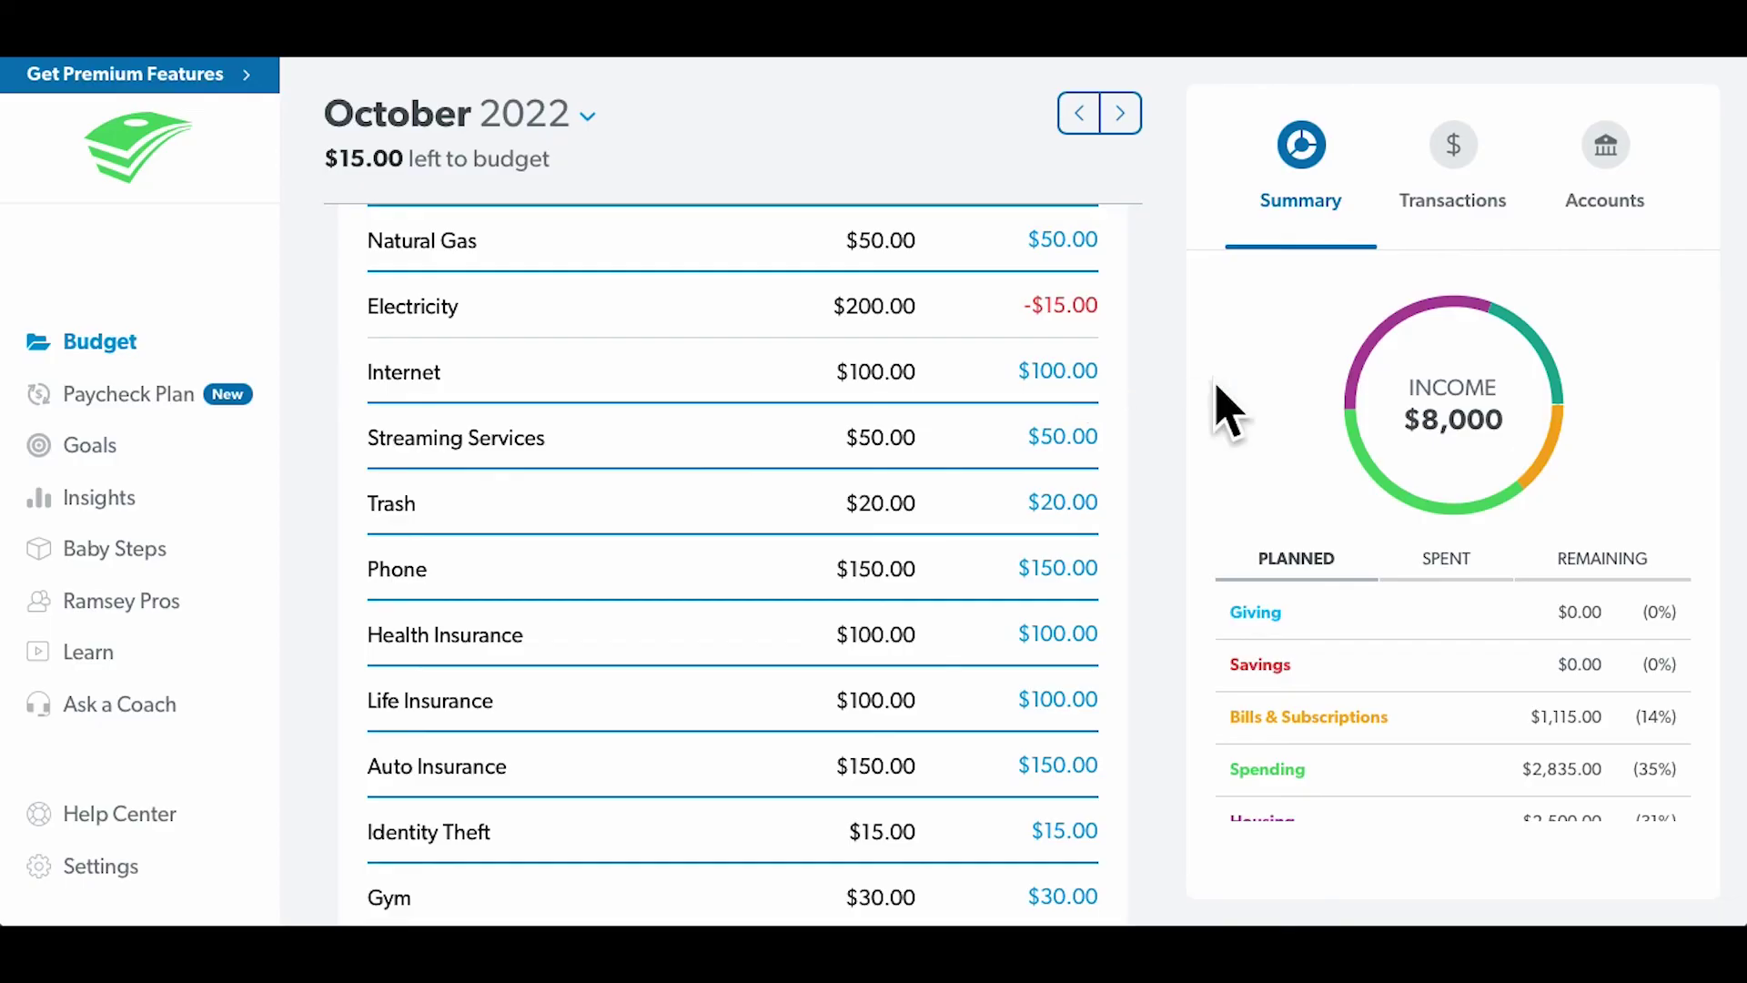
mouse_move(1392, 529)
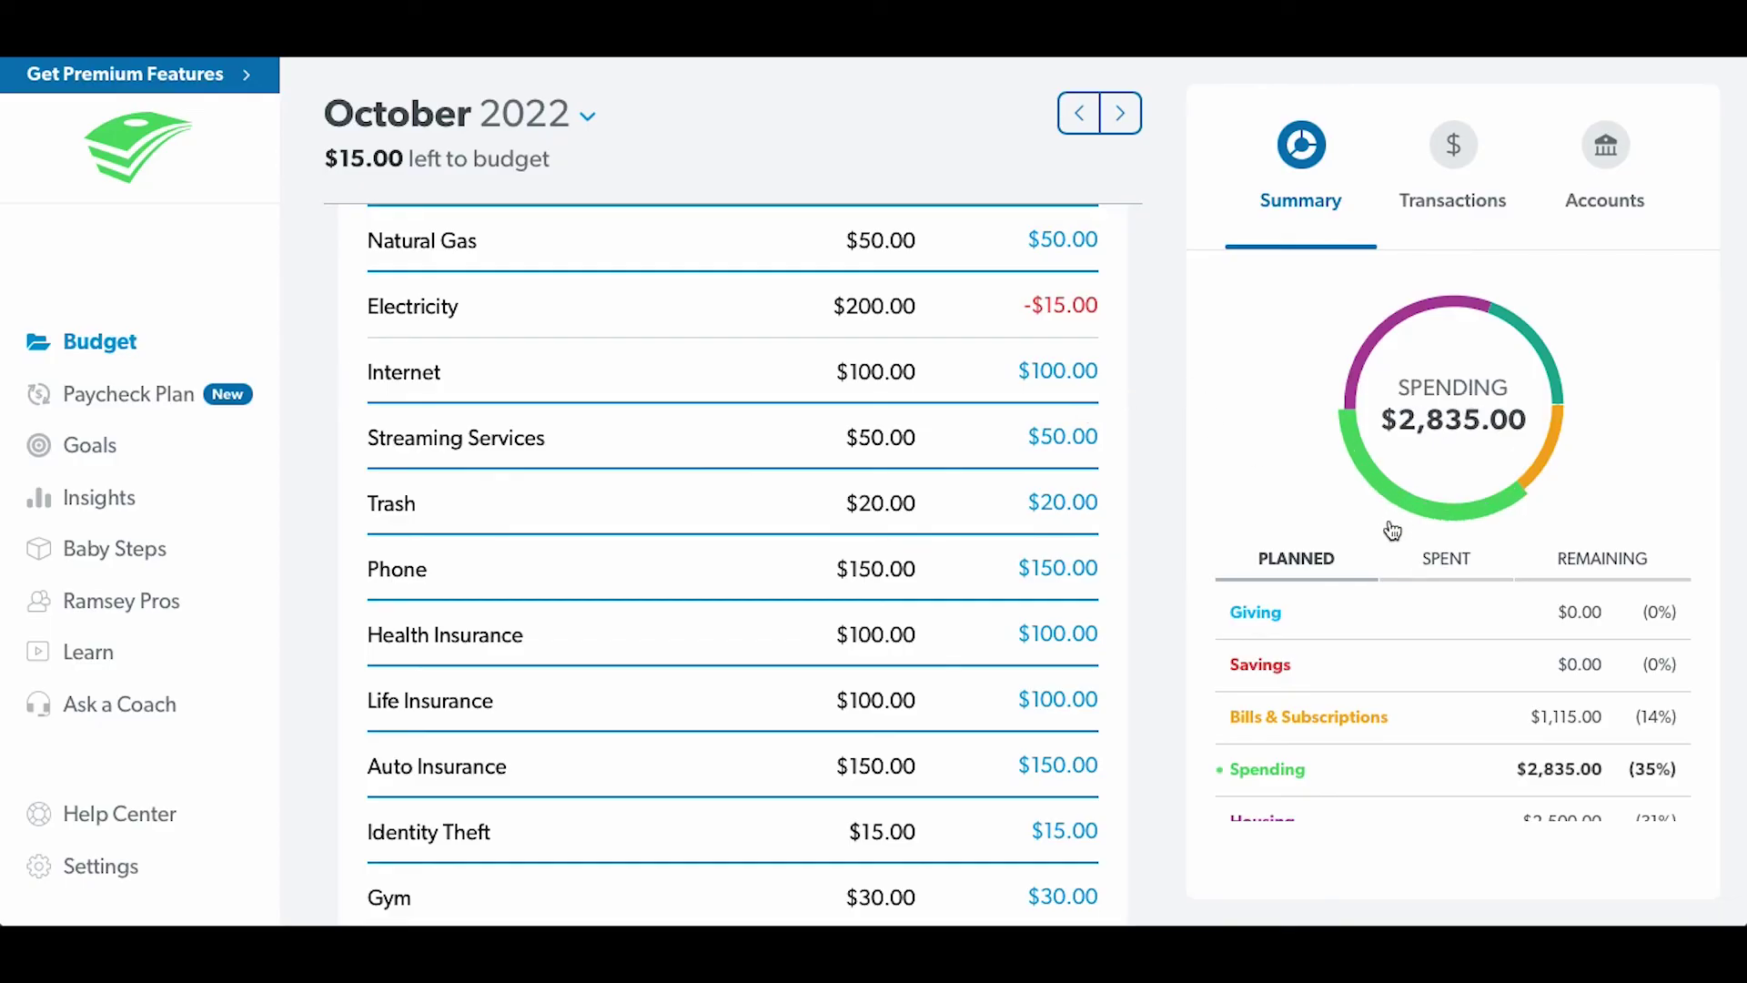
click(1449, 558)
click(1611, 561)
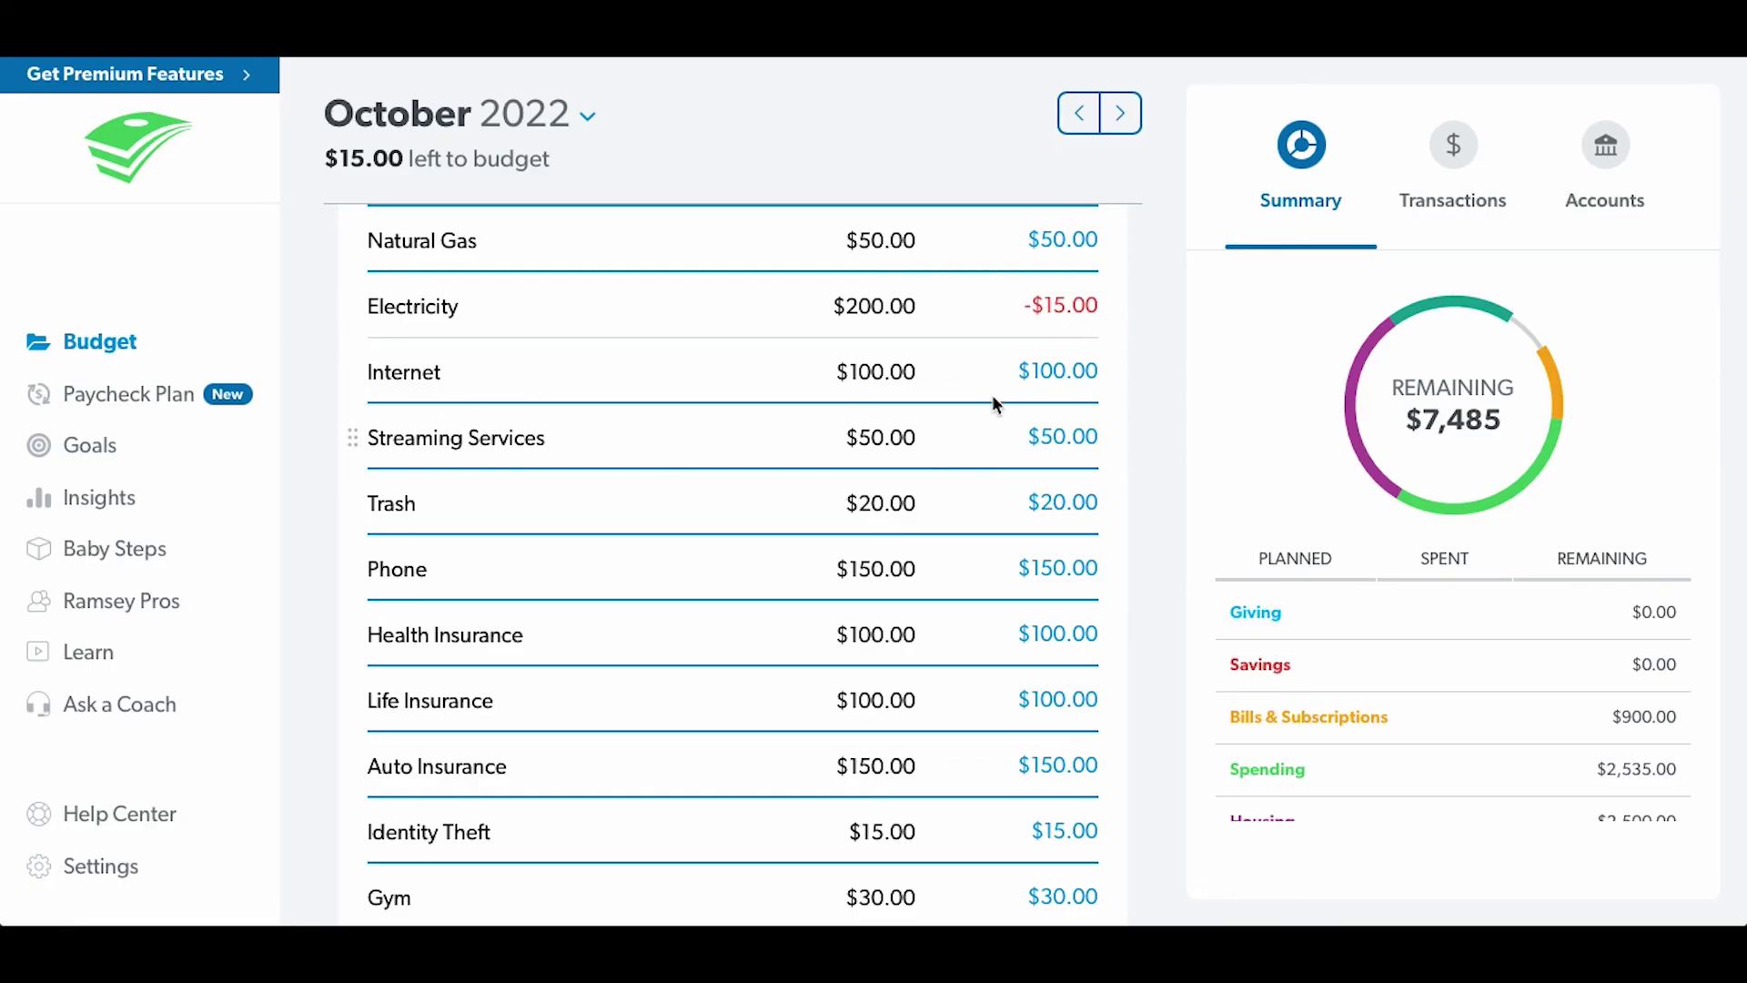
scroll(993, 398, down, 1)
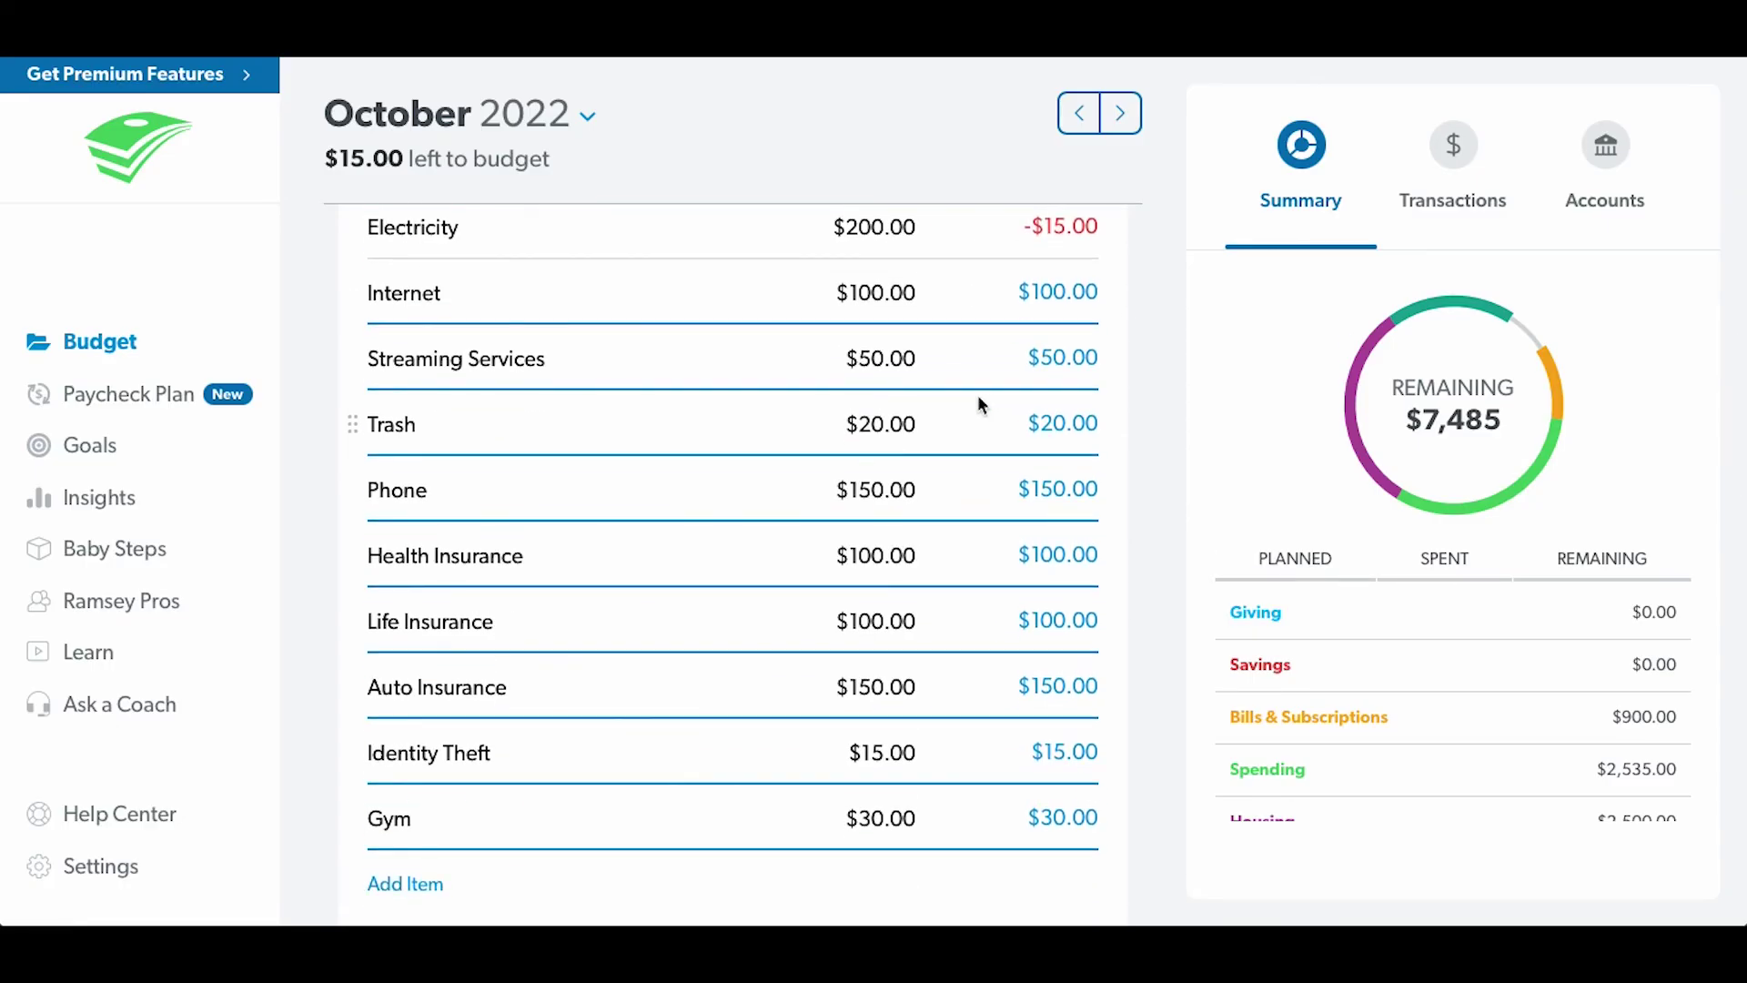
scroll(954, 447, down, 5)
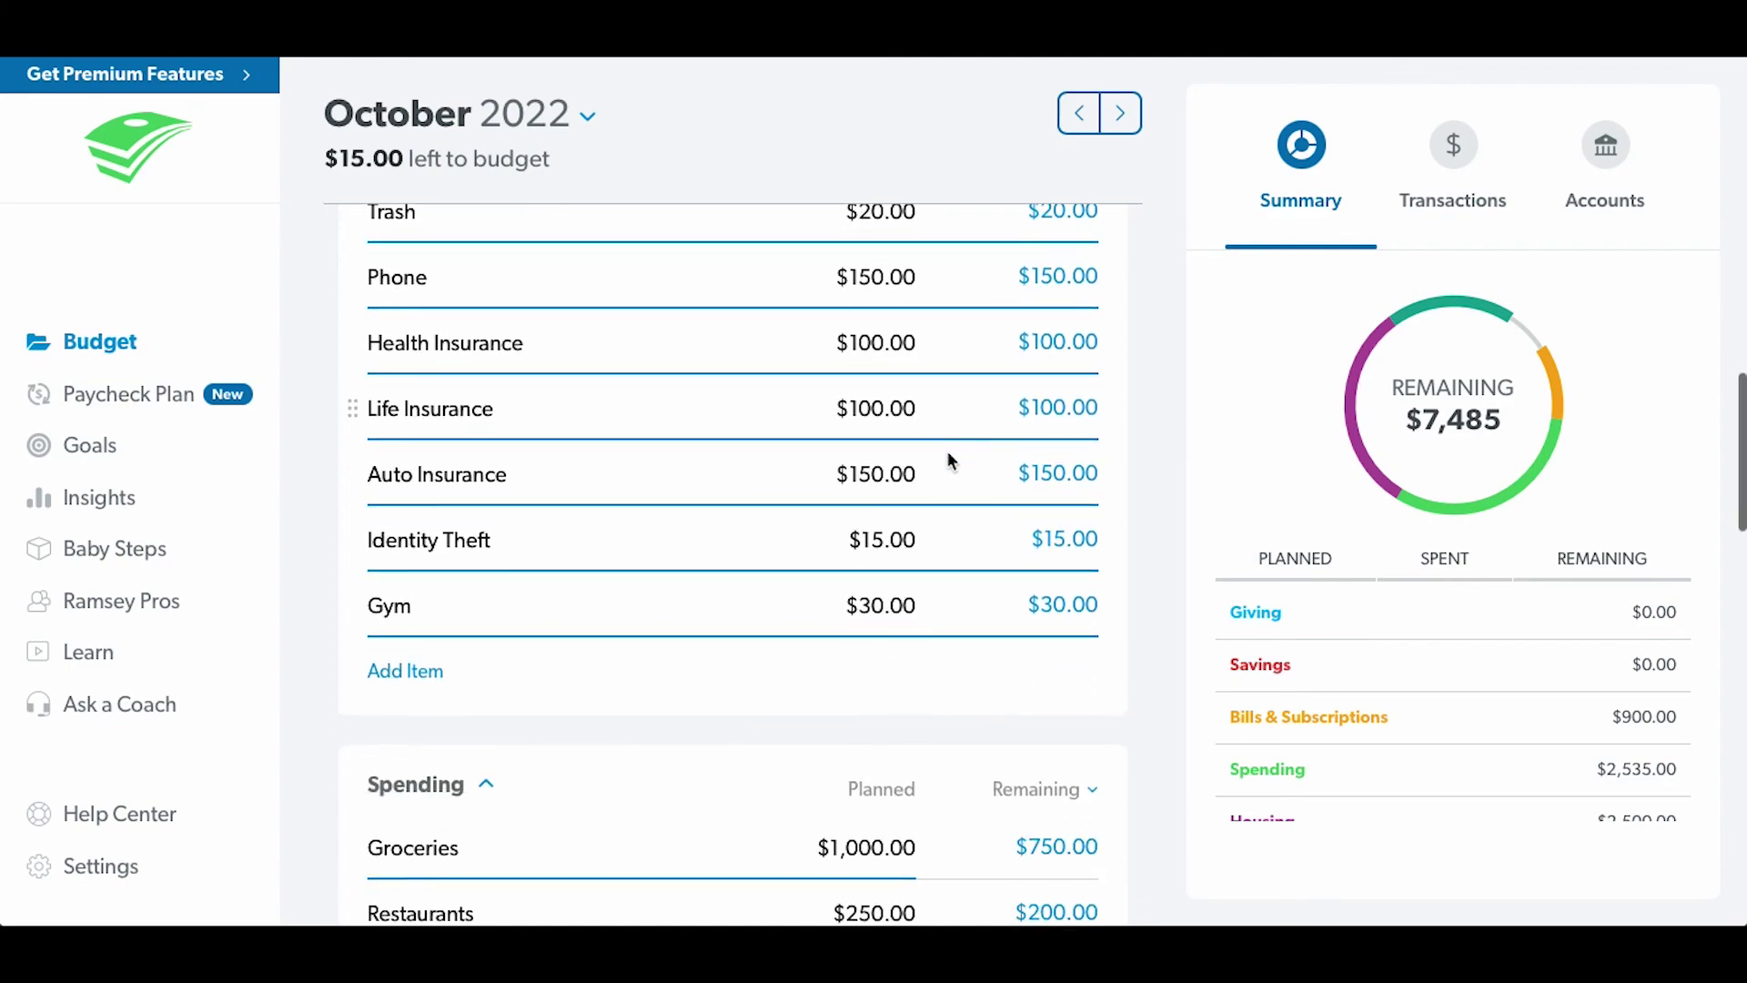
scroll(942, 454, down, 3)
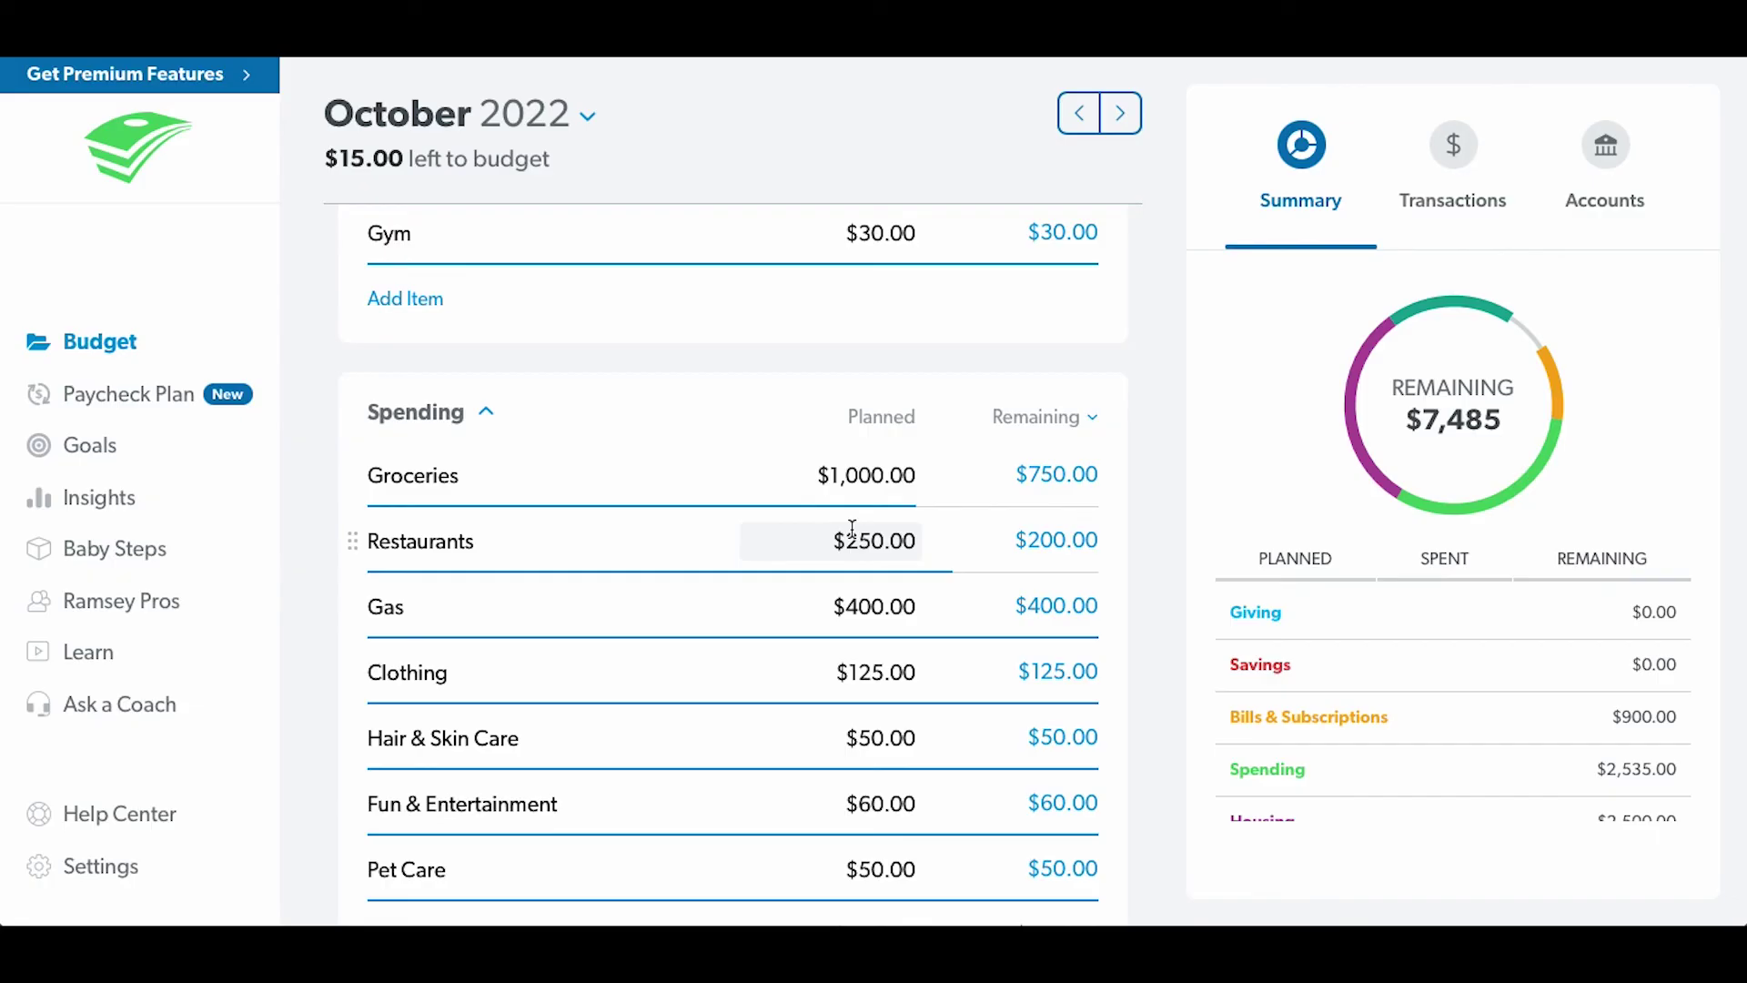
scroll(910, 509, down, 8)
scroll(974, 501, up, 17)
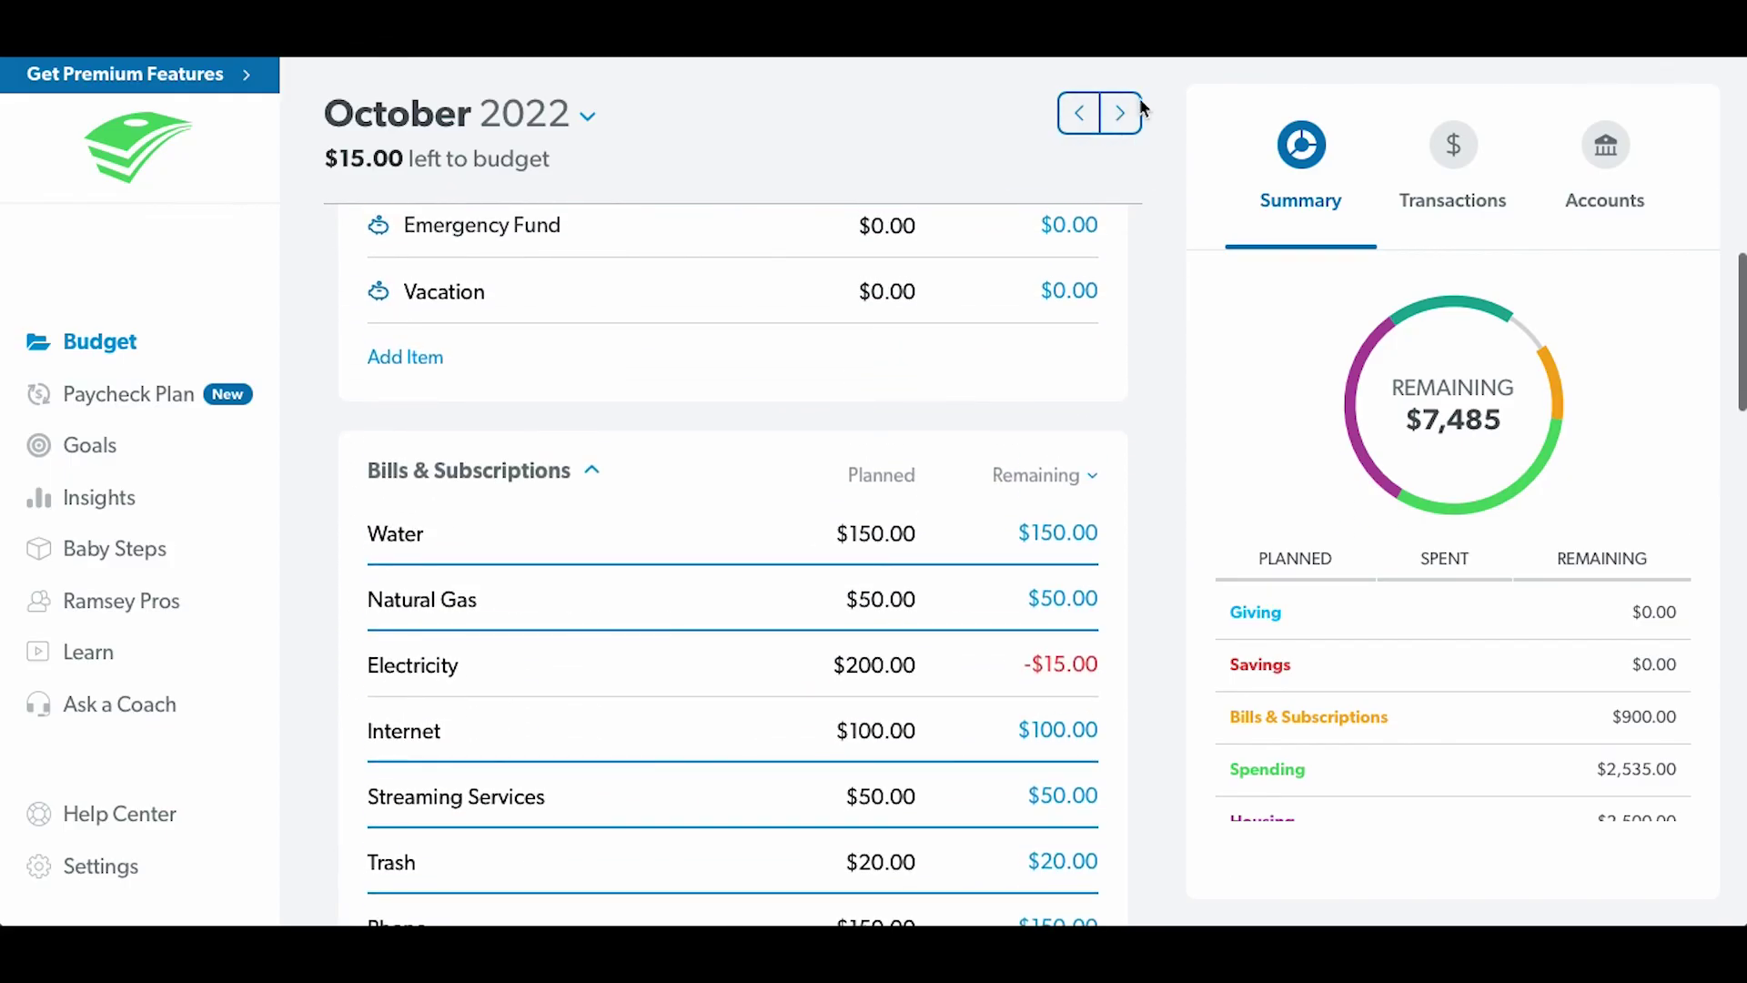
- Open the November 2022 budget and look through its Savings and Bills & Subscriptions groups
click(1117, 112)
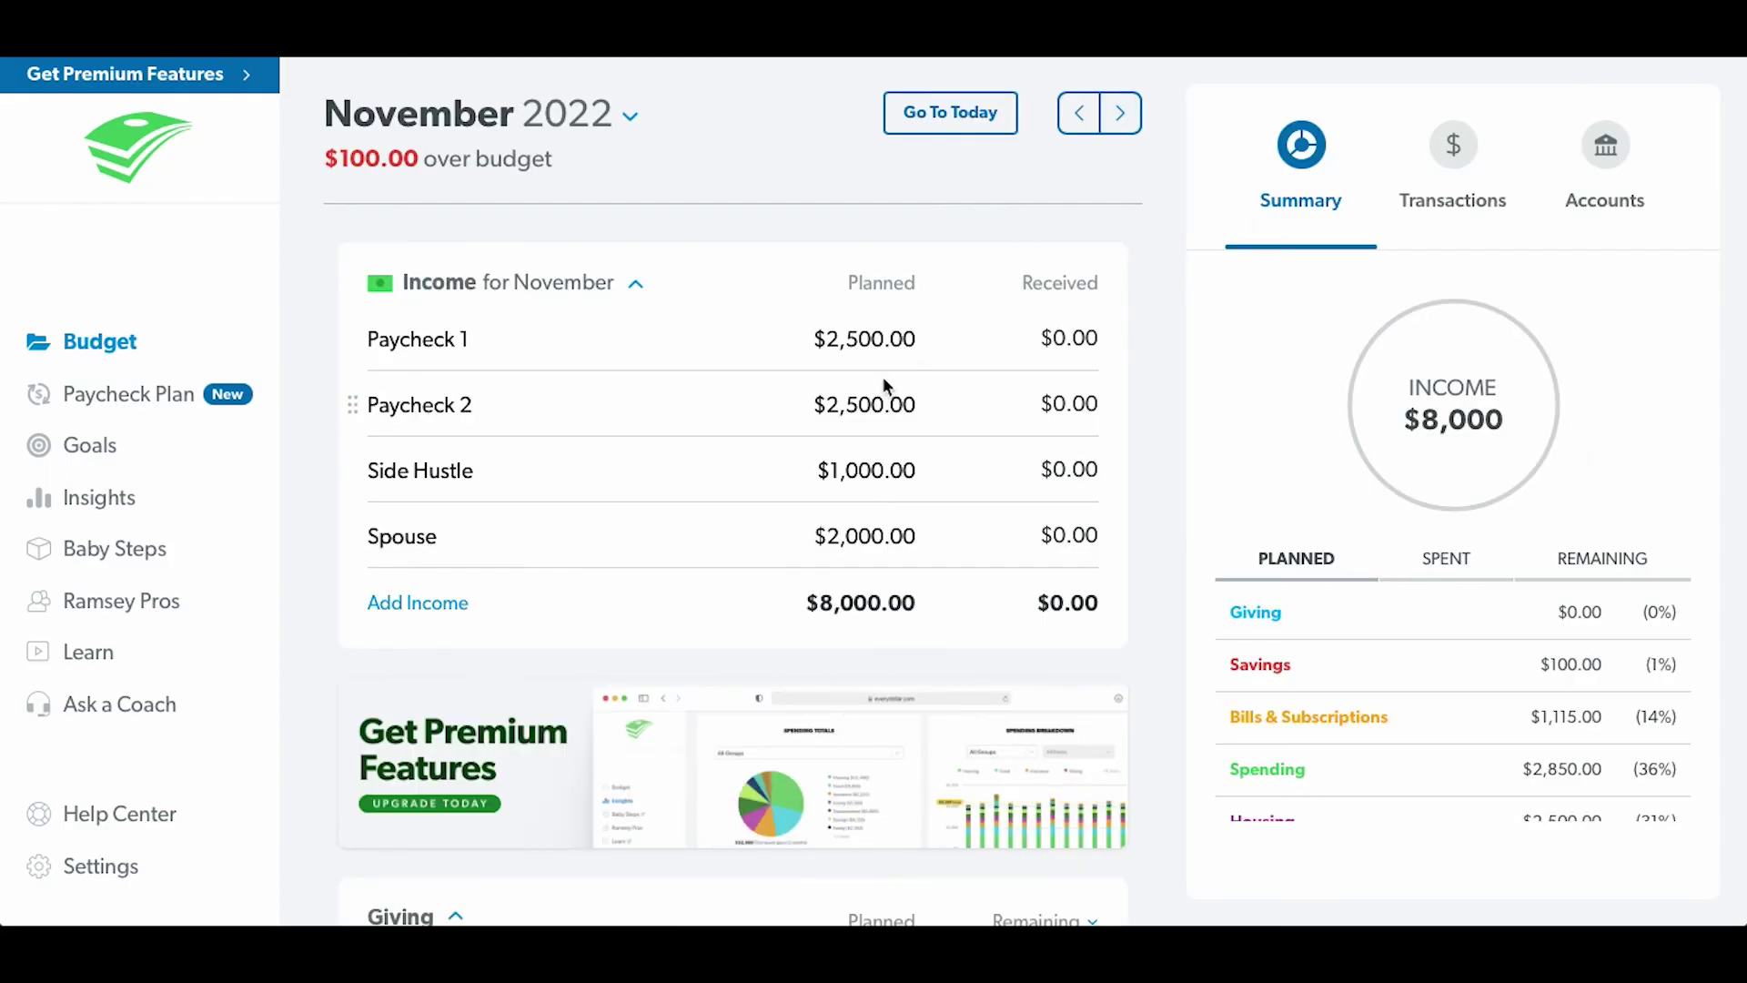
scroll(883, 380, down, 9)
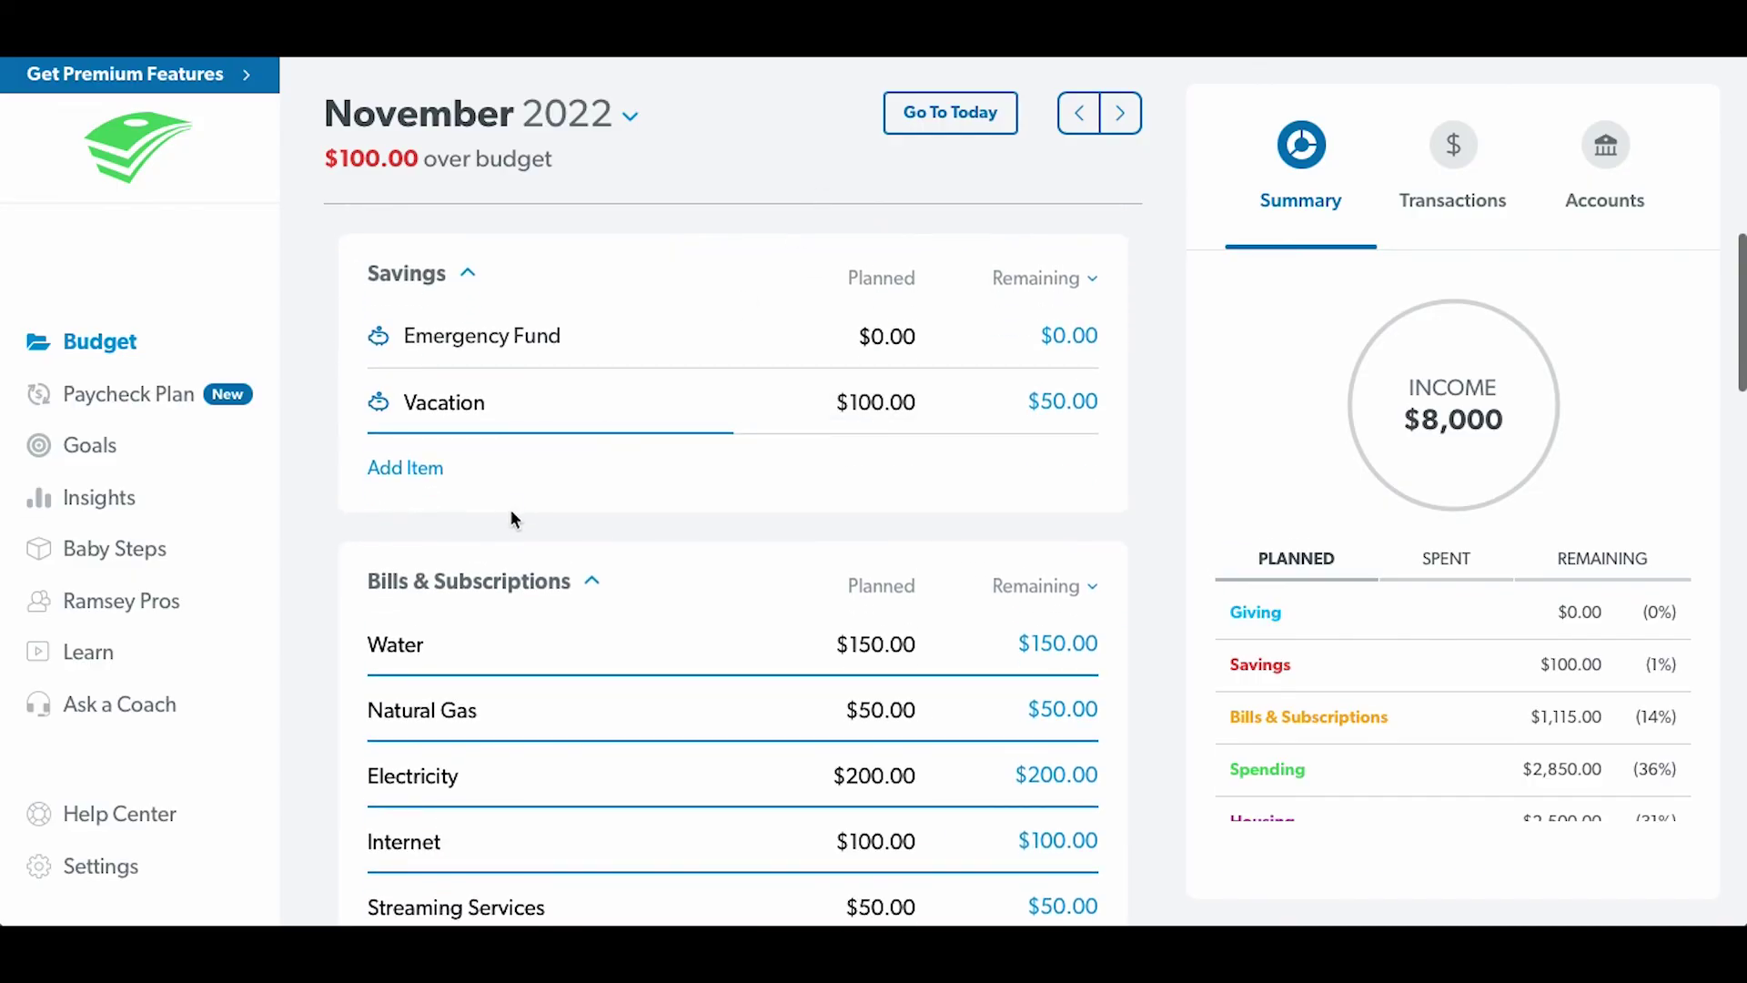
scroll(512, 506, down, 3)
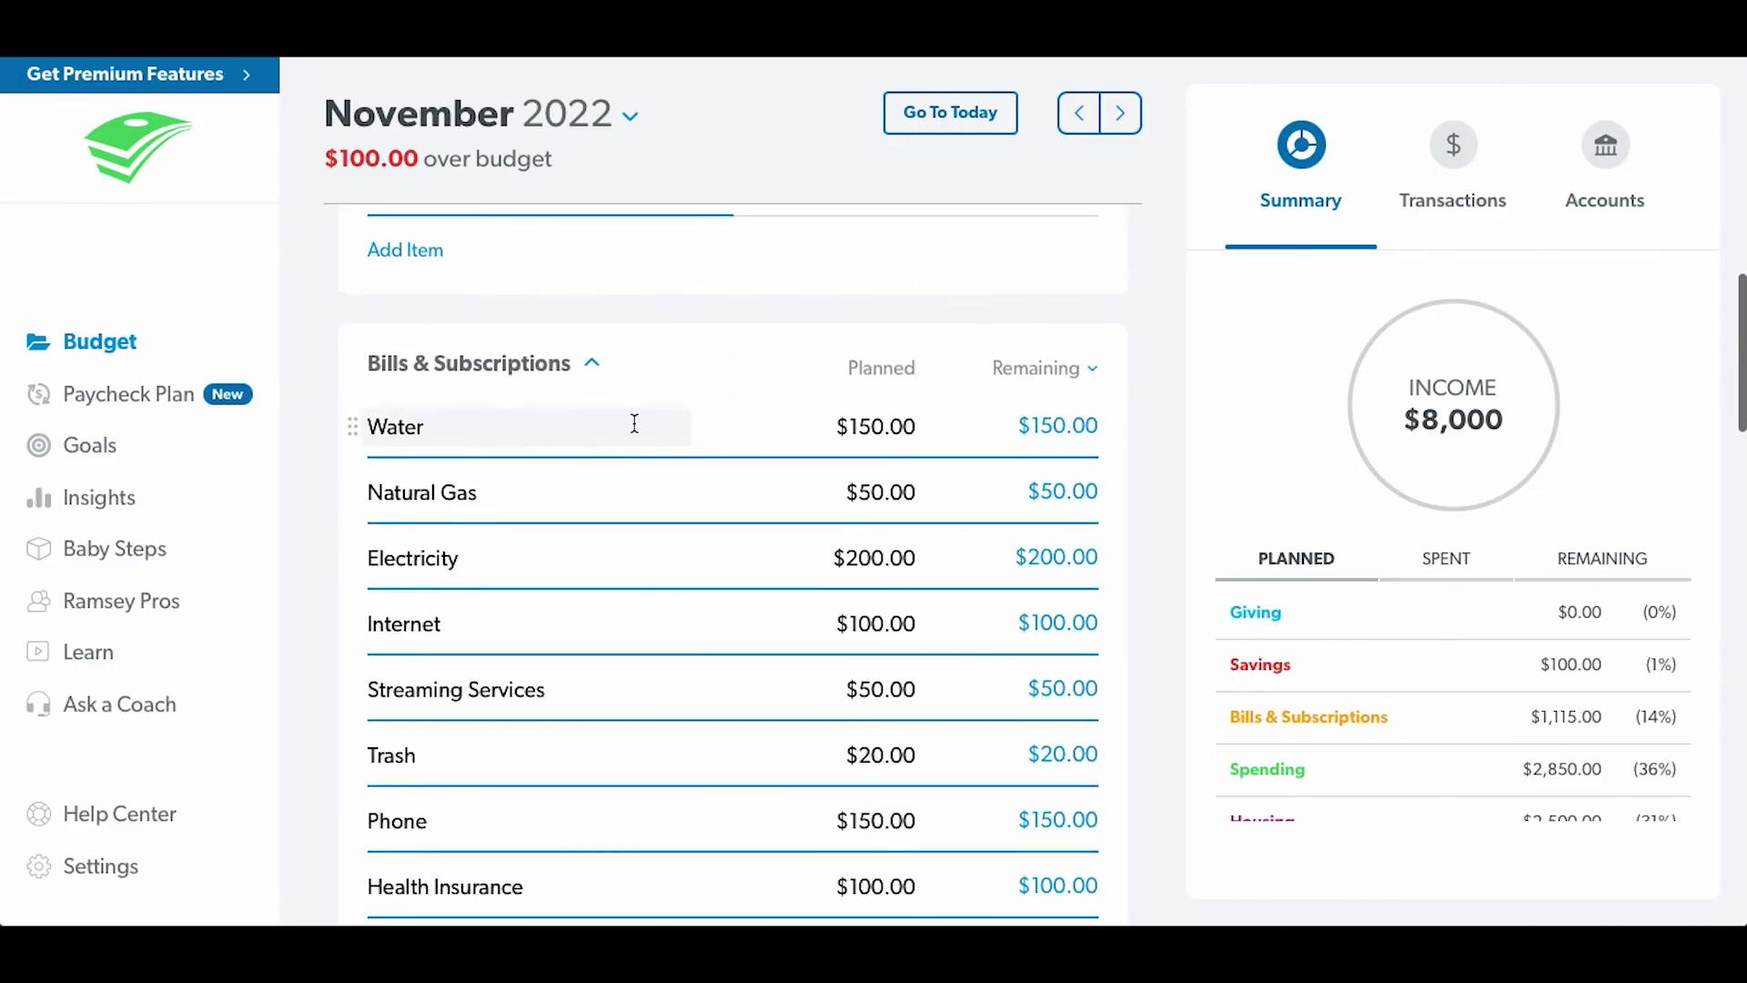
- Set the Groceries item's planned amount to $1,200 in the November Spending group
click(872, 526)
drag(860, 529, 879, 529)
scroll(874, 527, down, 9)
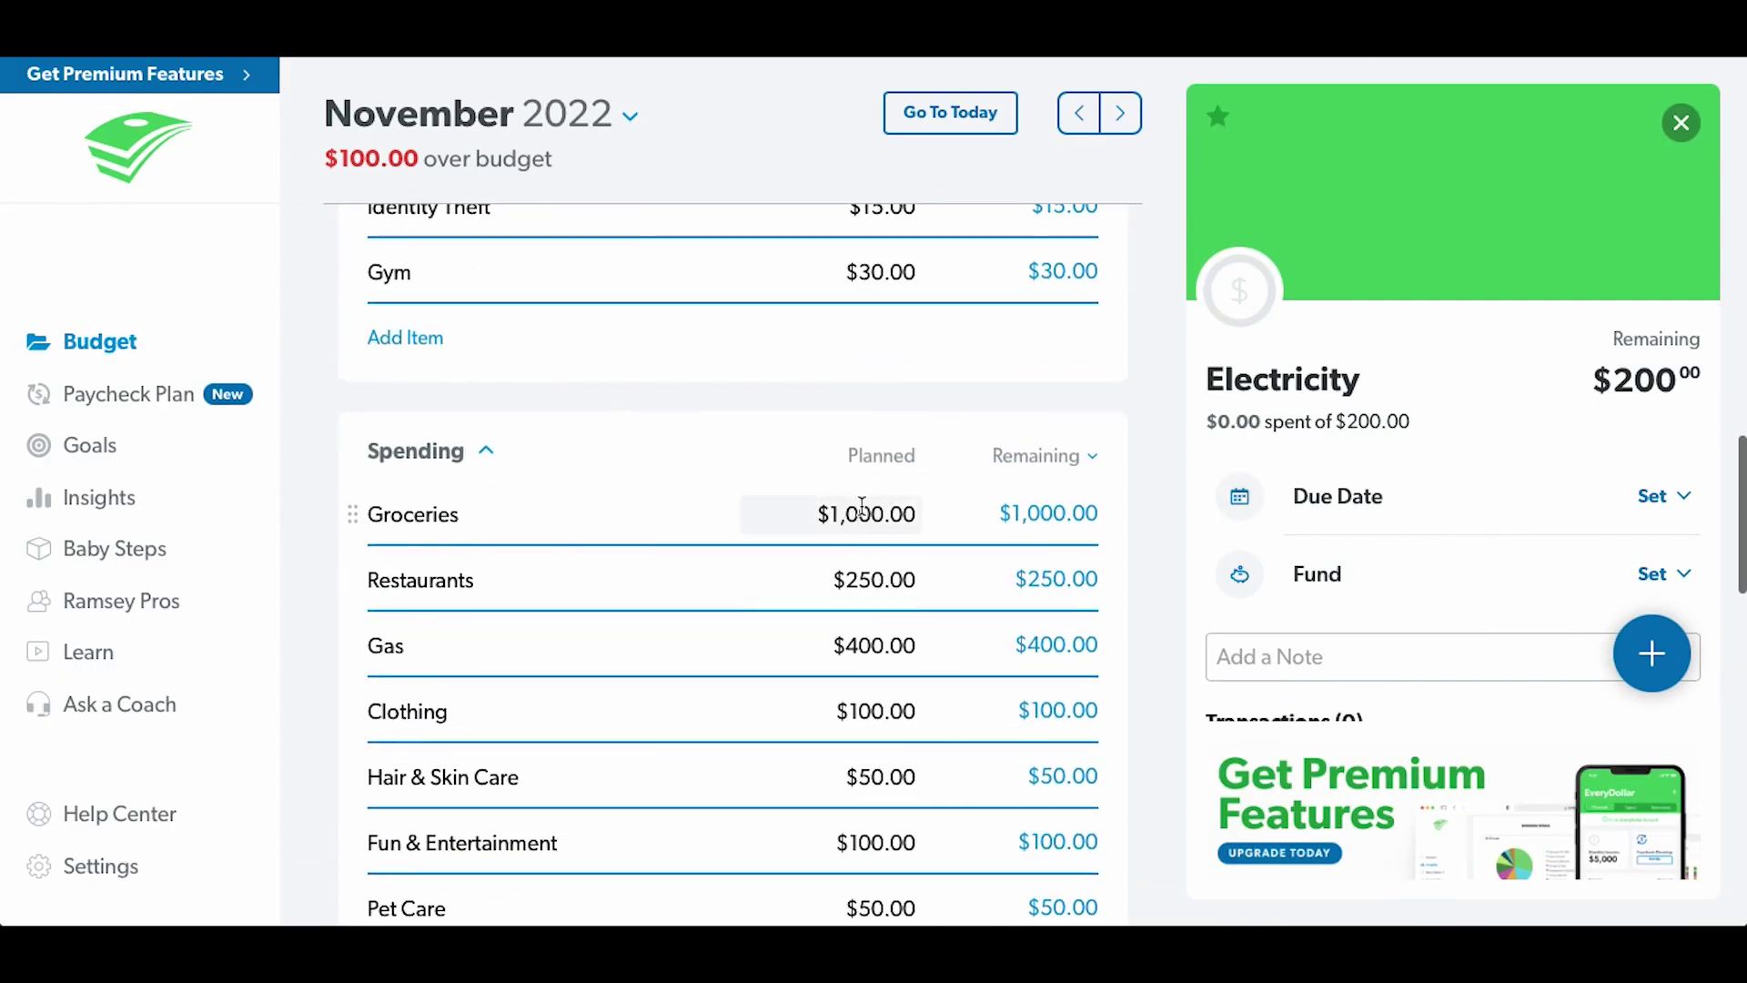
click(863, 507)
drag(844, 512, 872, 509)
text(2)
click(799, 571)
- Add a Thanksgiving item with a planned amount of $100 to the November Spending group
scroll(796, 549, down, 1)
scroll(437, 483, down, 10)
click(426, 734)
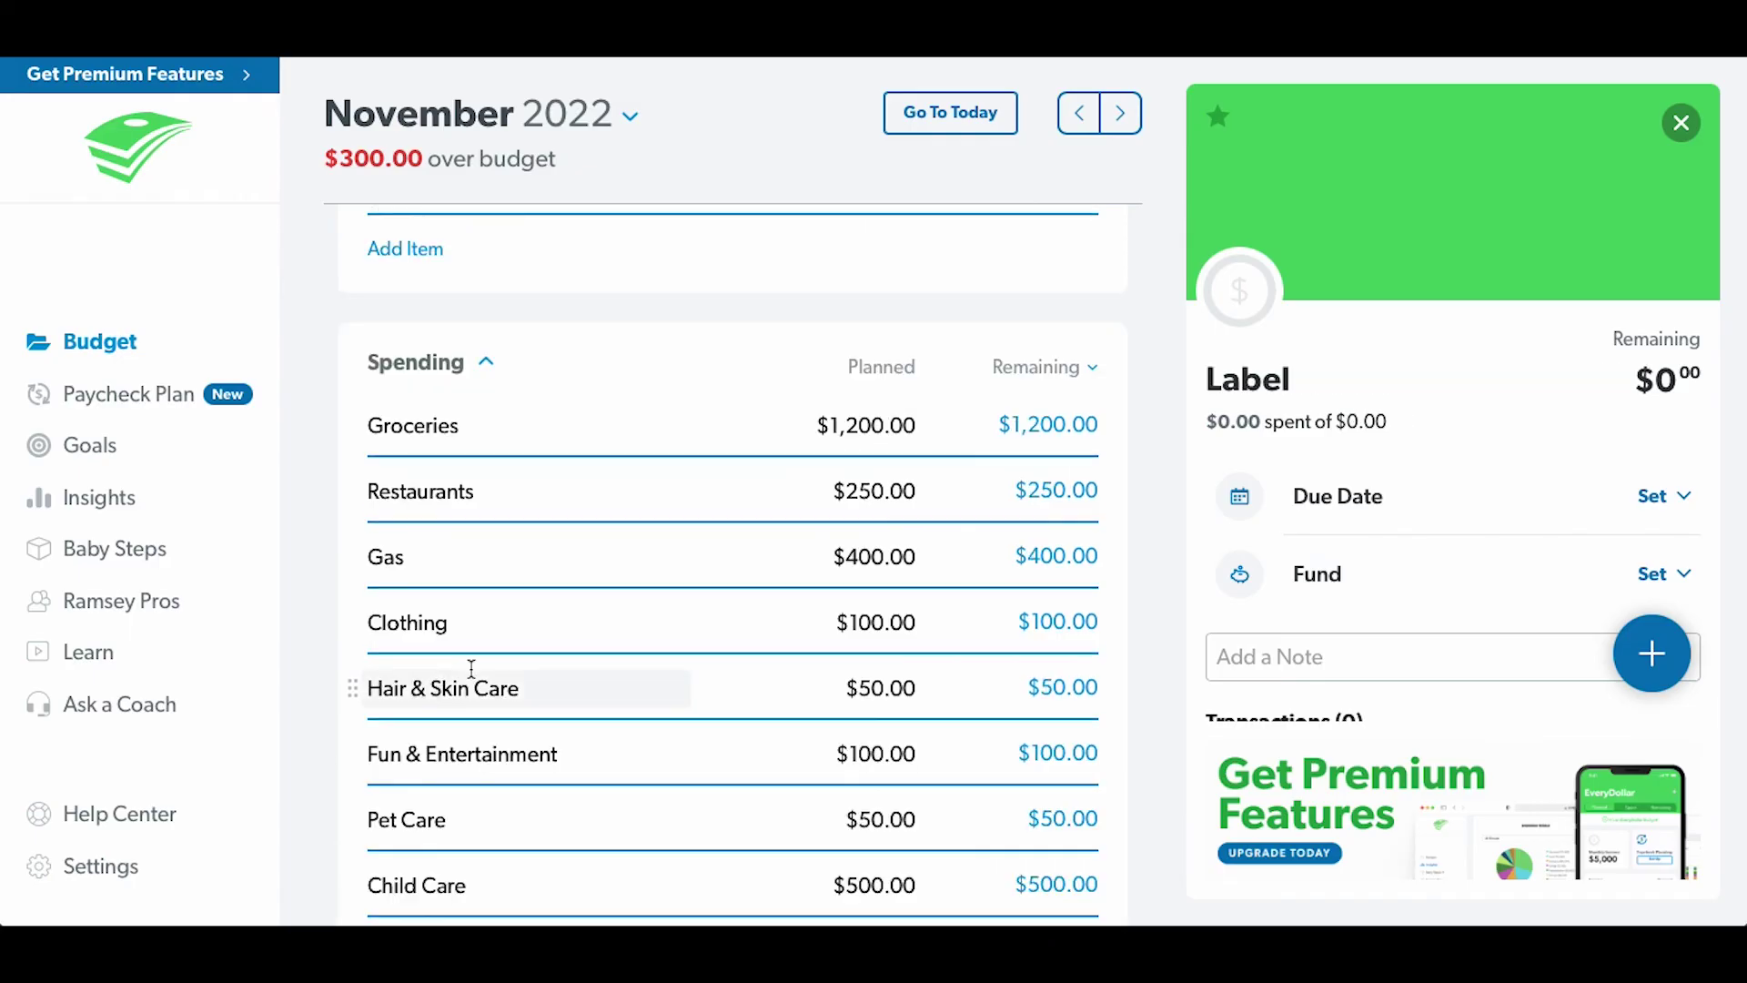
text(Than k)
key(BackSpace)
key(BackSpace)
text(ksgiving)
key(Tab)
text(100)
key(Return)
- Set the Visa Card's planned payment to $485 in the November Debt group
scroll(469, 643, down, 1)
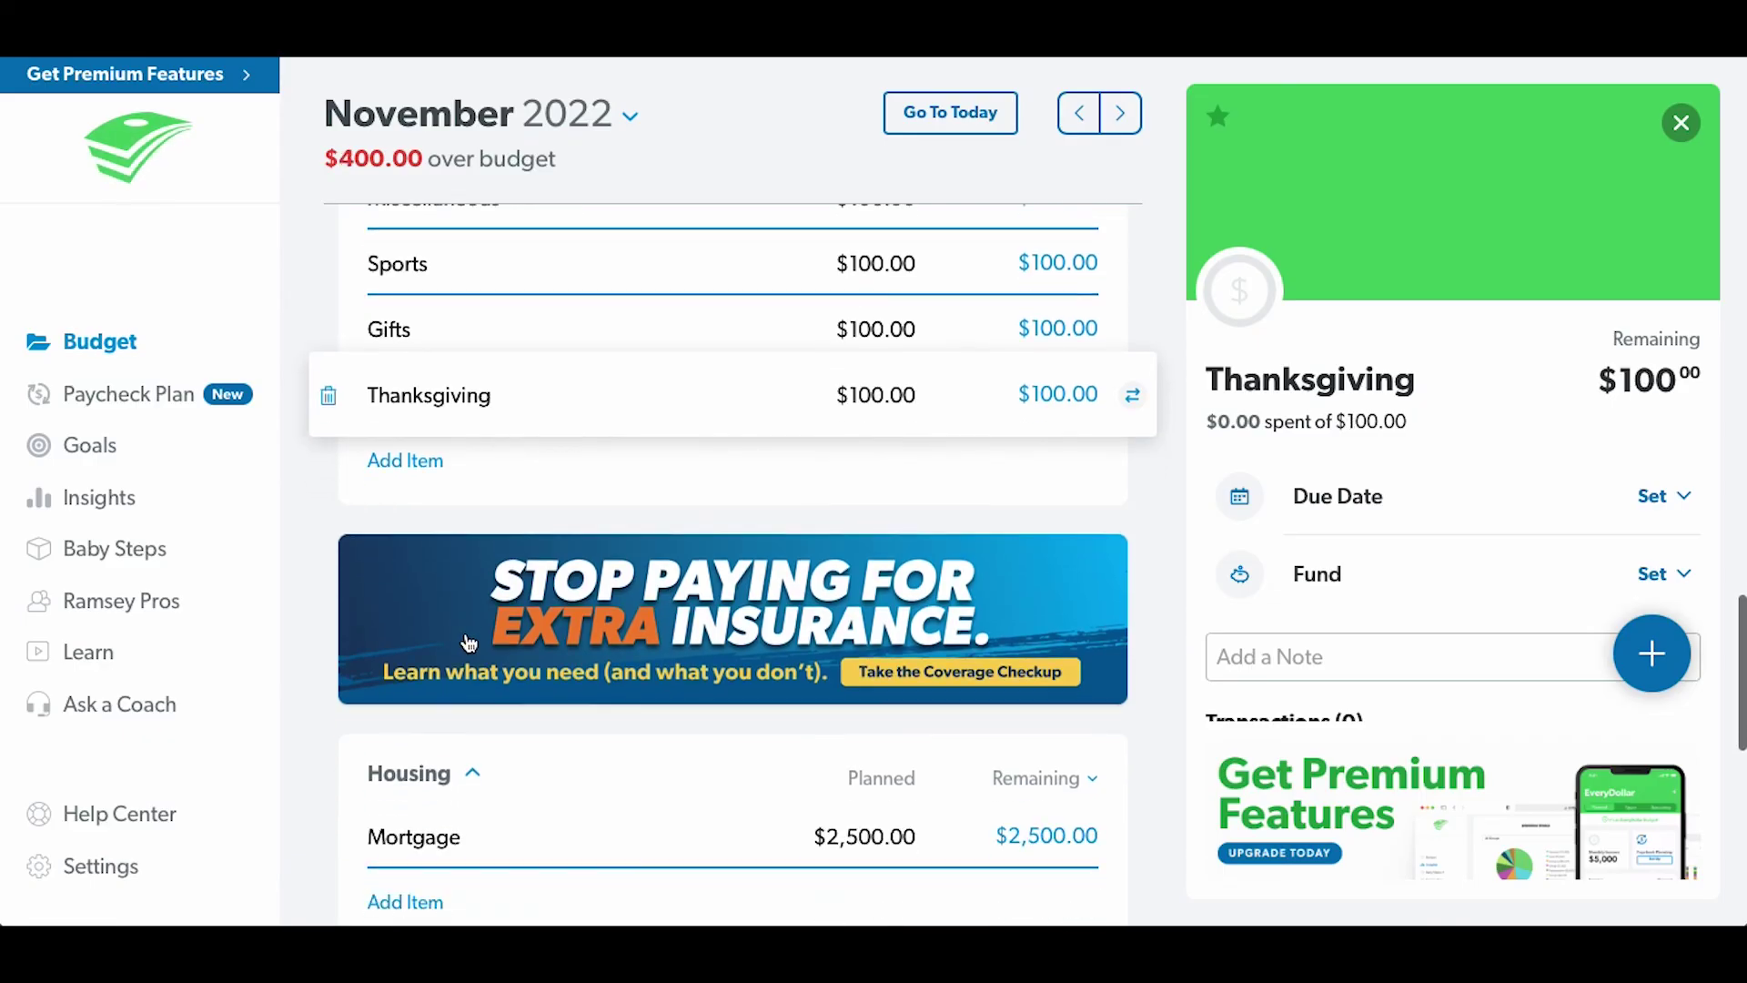
scroll(788, 591, down, 5)
click(836, 642)
drag(837, 646, 859, 642)
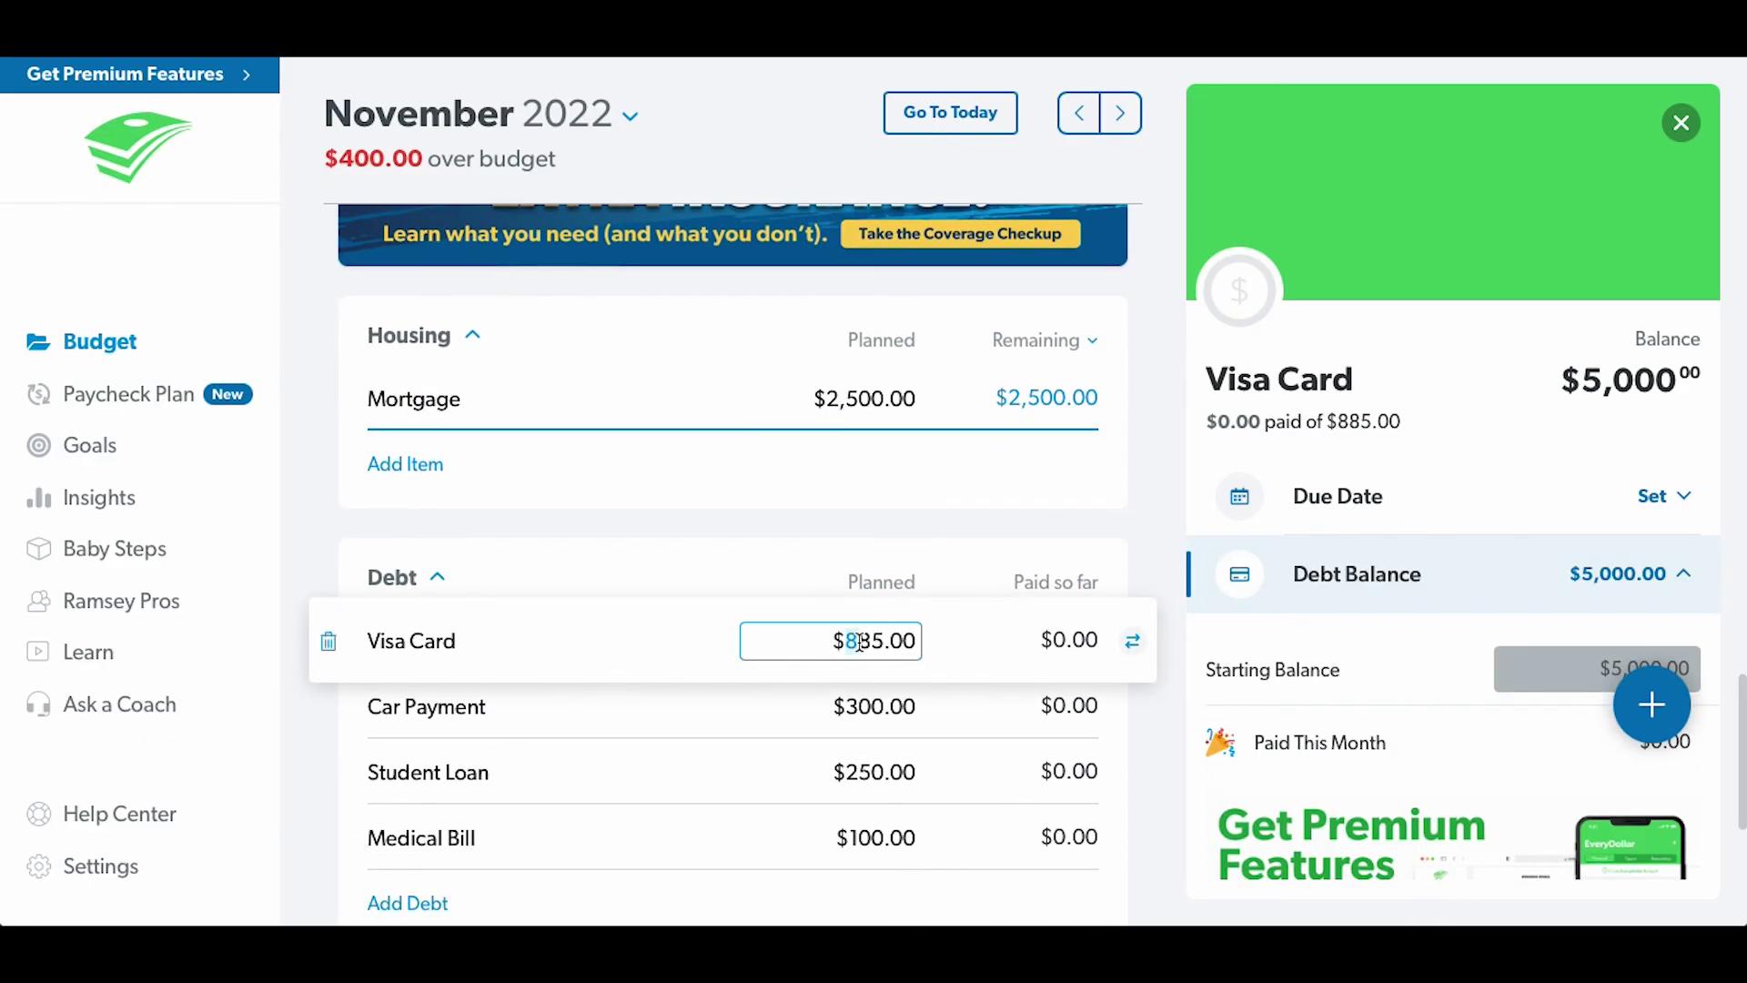
text(4)
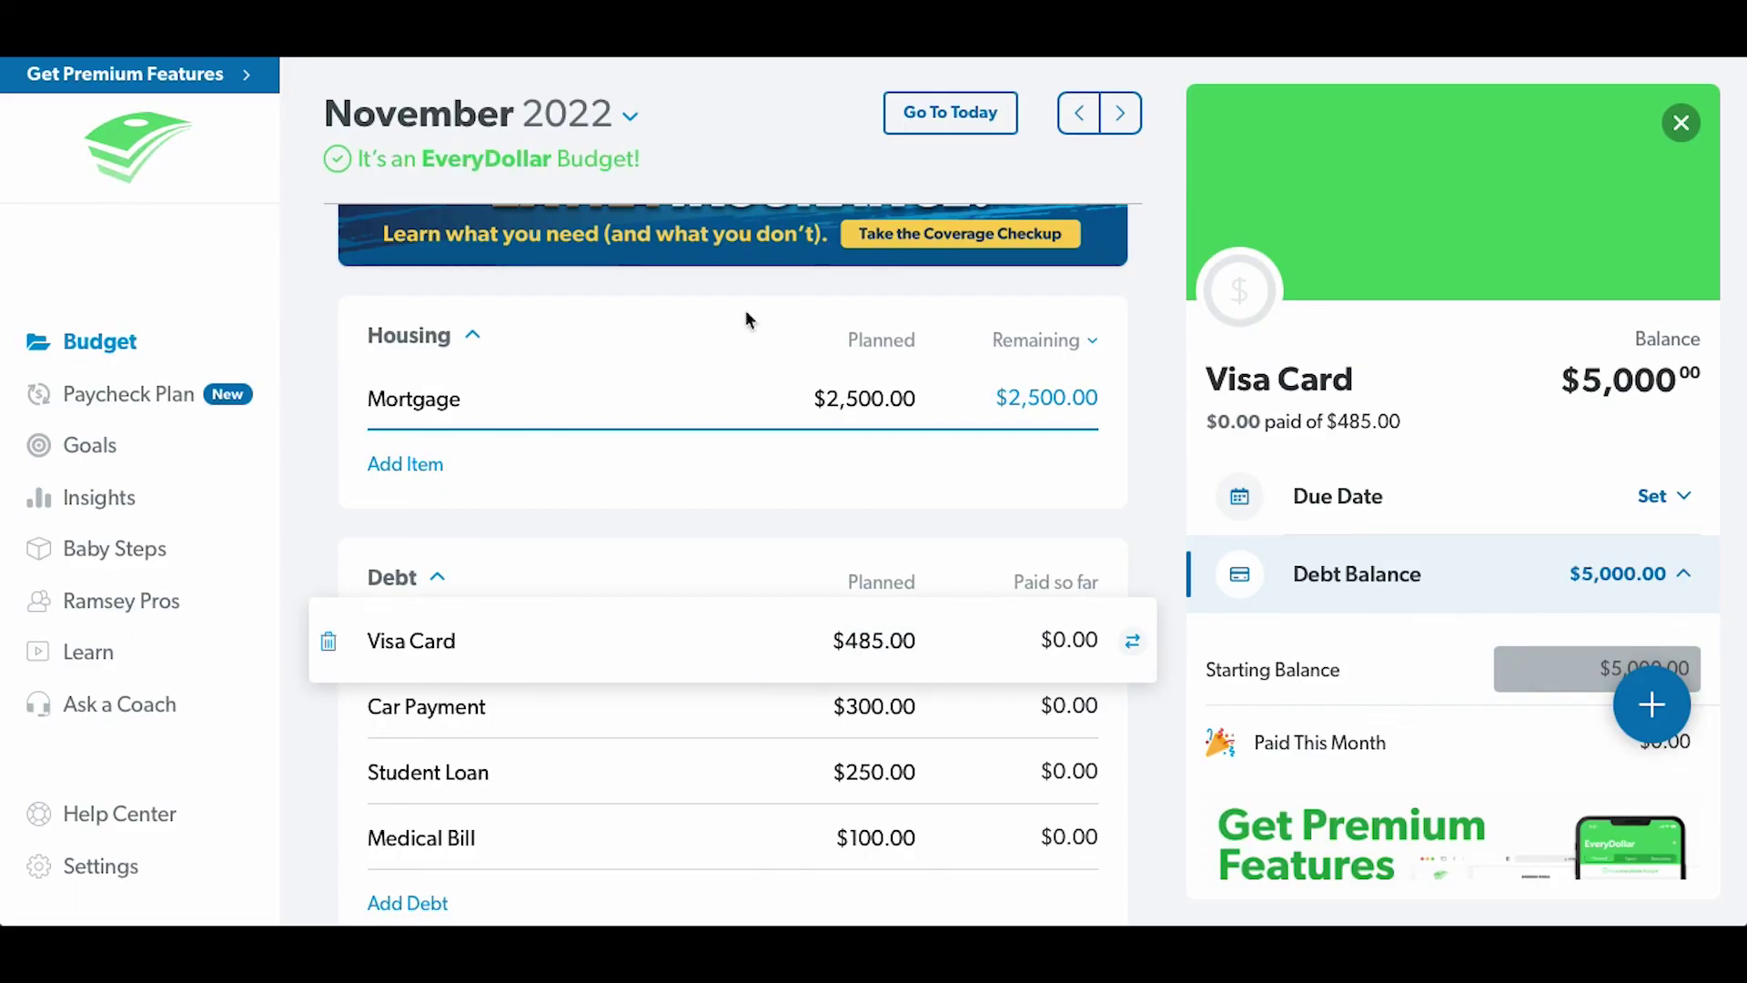
click(663, 520)
- Look back over November's Spending and Bills & Subscriptions items and open the Paycheck Plan page
scroll(661, 519, down, 10)
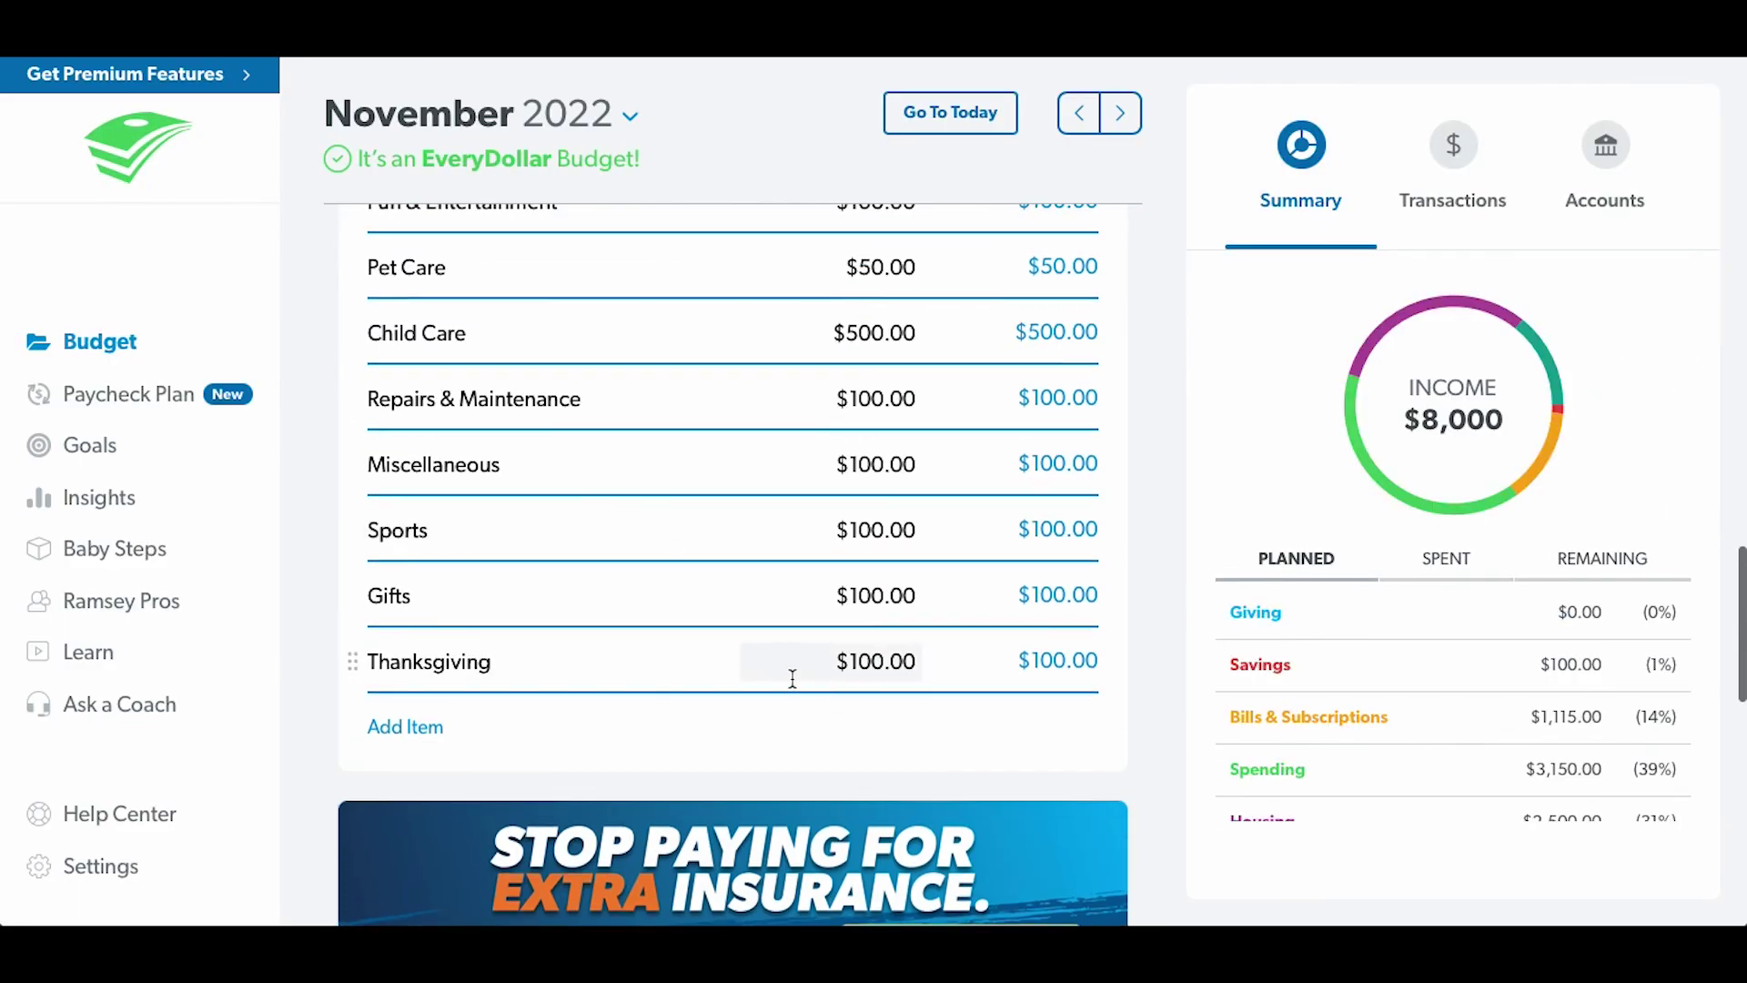
scroll(792, 679, up, 8)
scroll(793, 679, up, 5)
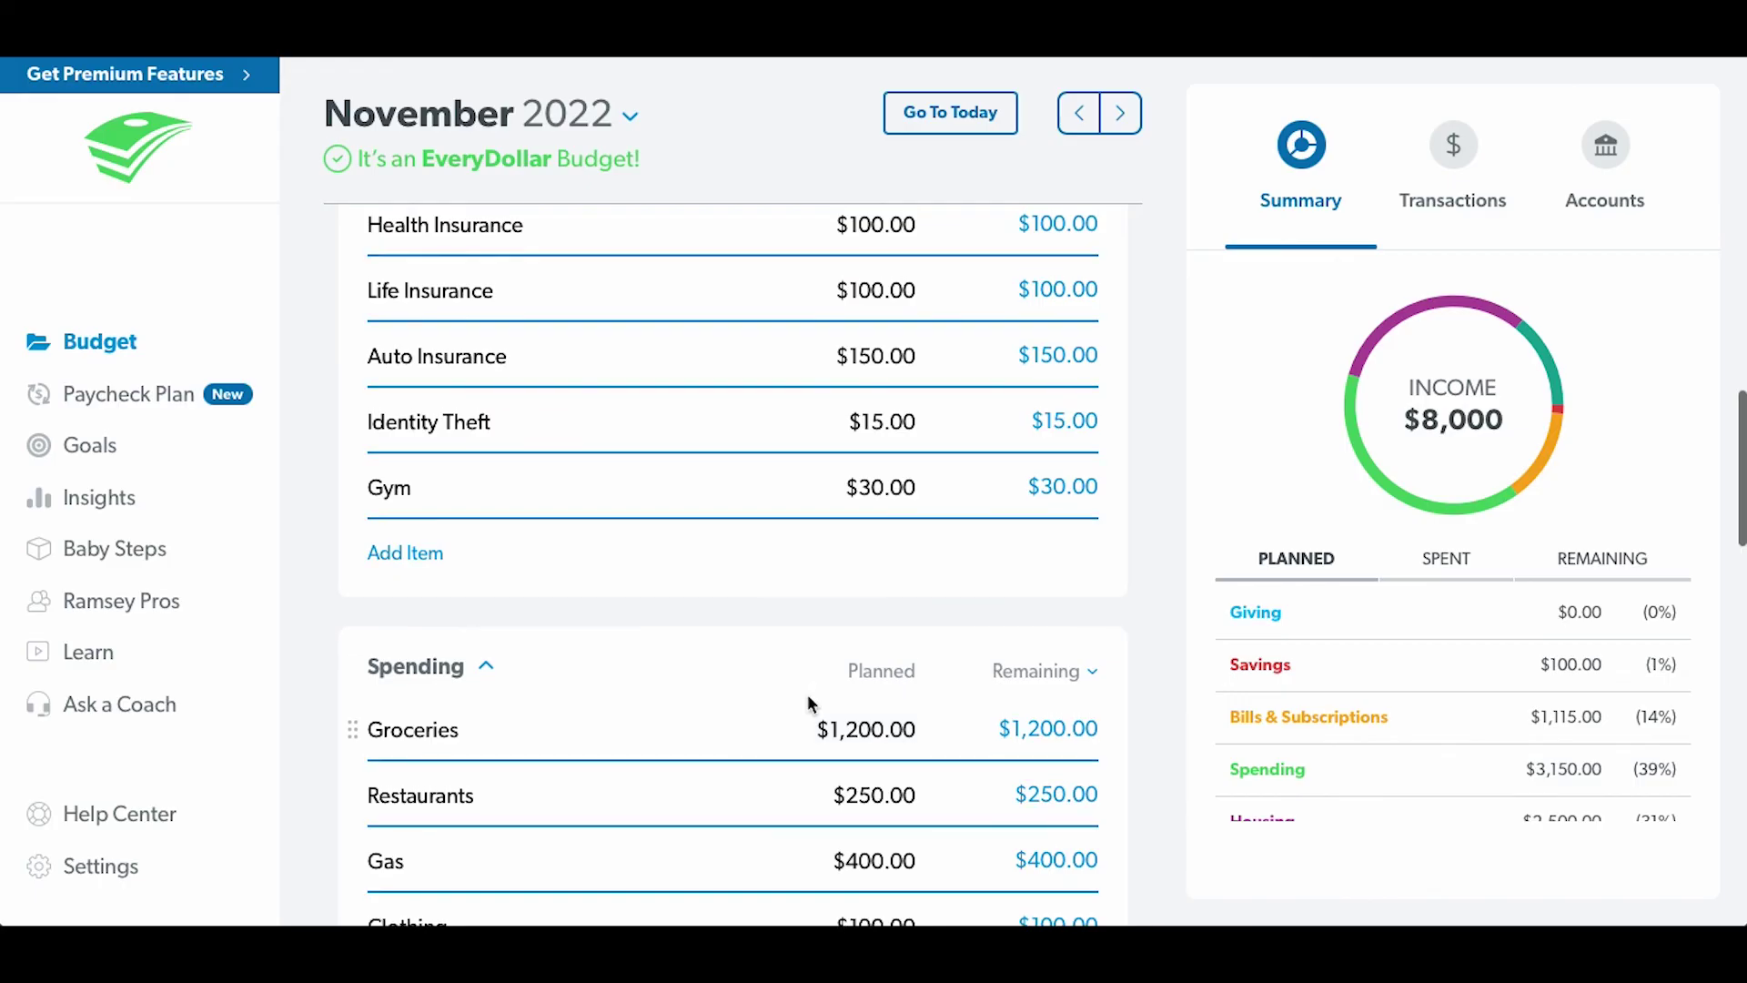
scroll(803, 687, up, 1)
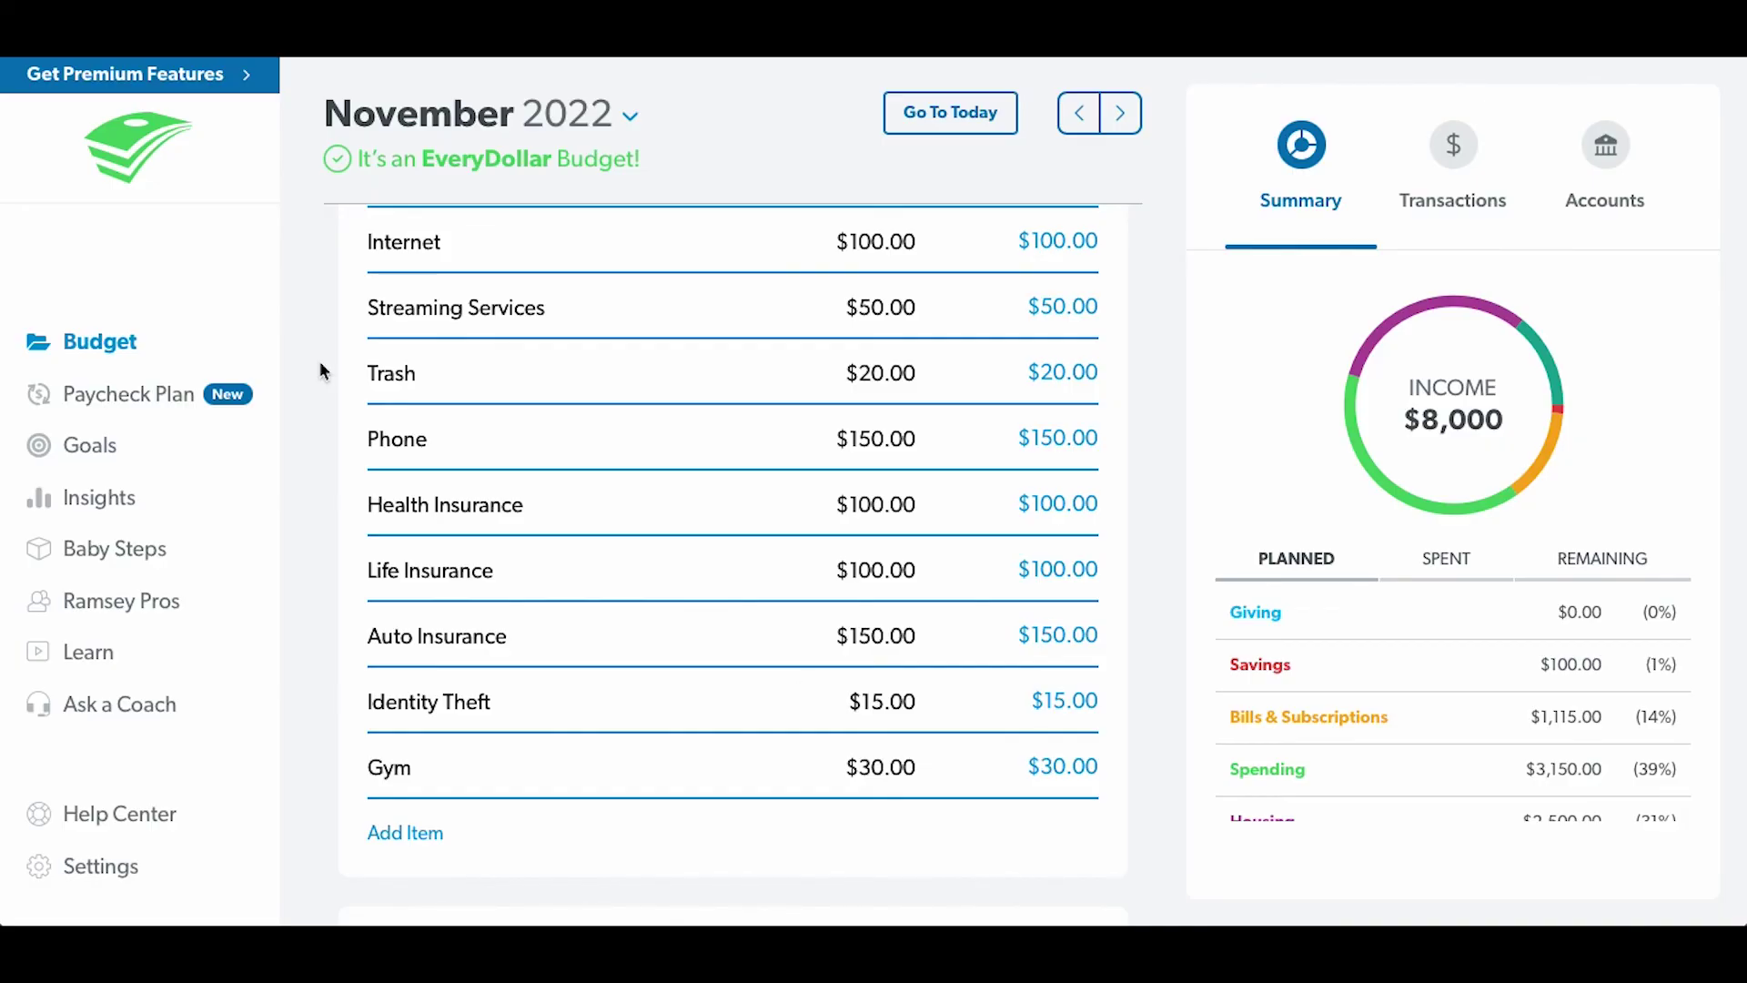
click(129, 392)
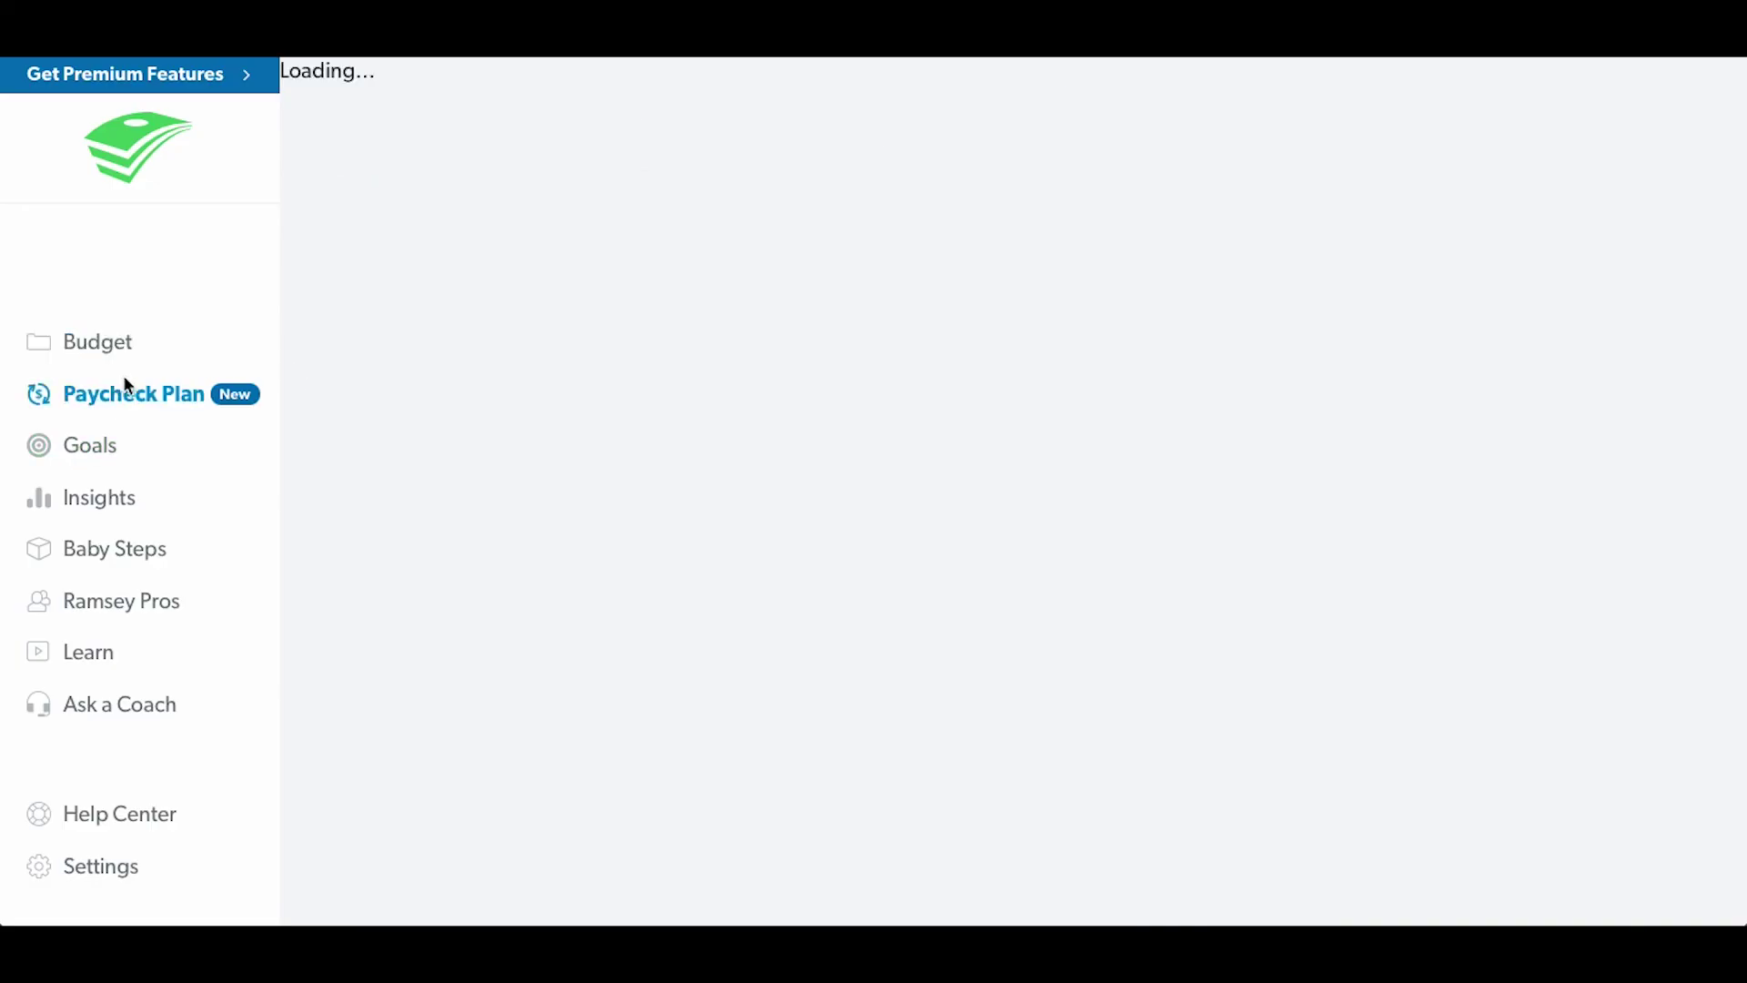